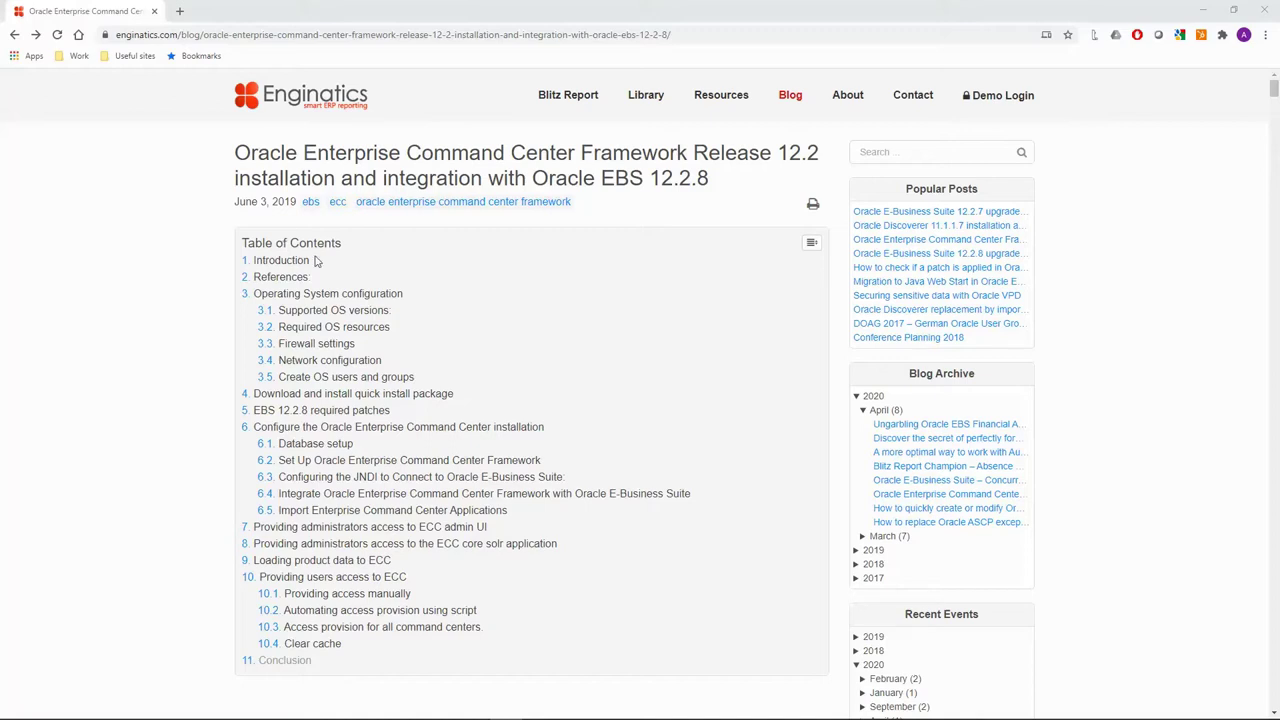
Highlight the 'Installing Oracle Enterprise Command Center Framework' reference, then scroll to Operating System configuration.
{"action": "left_click", "coordinate": [398, 37]}
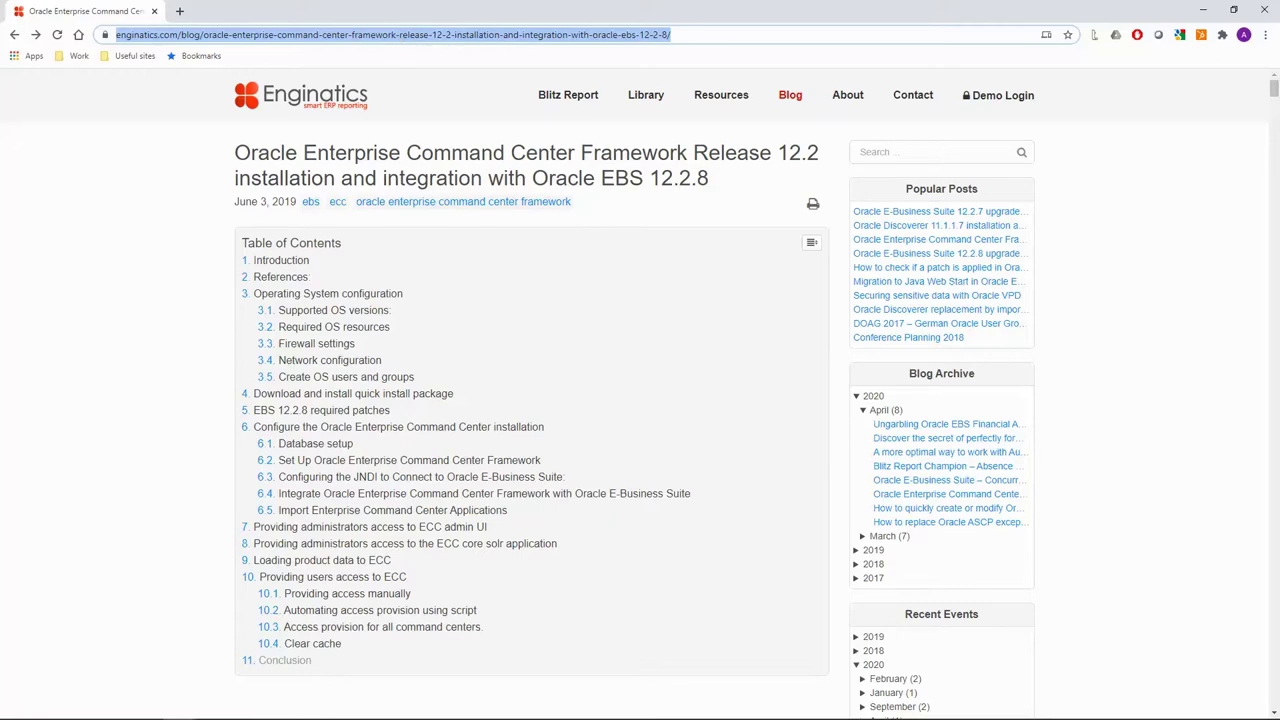
{"action": "left_click", "coordinate": [183, 194]}
{"action": "scroll", "coordinate": [183, 194], "scroll_direction": "down", "scroll_amount": 7}
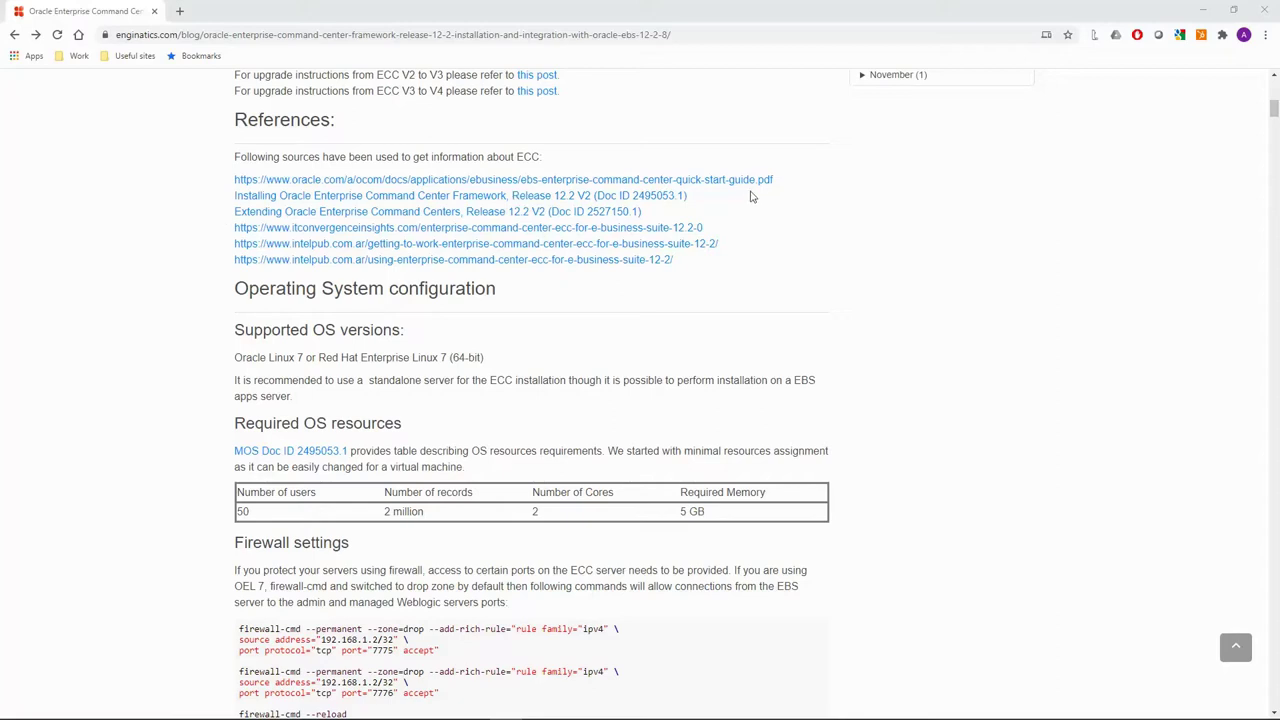
{"action": "left_click_drag", "start_coordinate": [689, 196], "coordinate": [206, 223]}
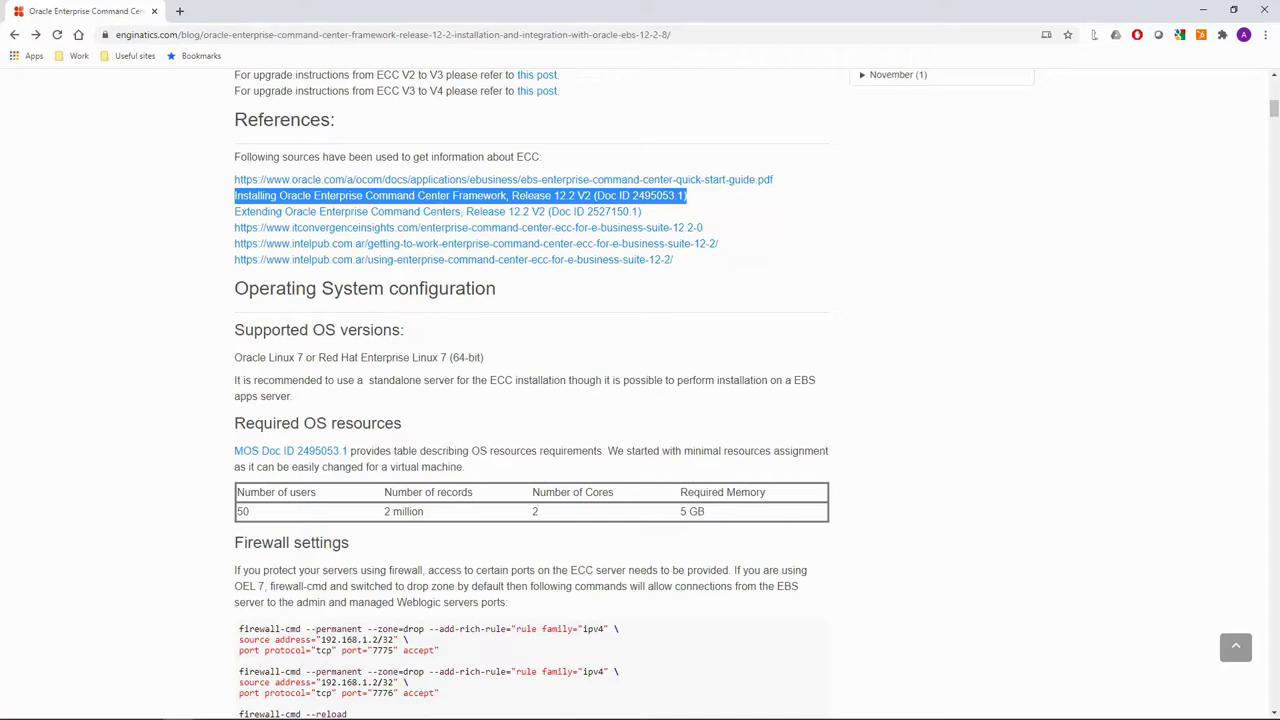
{"action": "scroll", "coordinate": [330, 157], "scroll_direction": "down", "scroll_amount": 2}
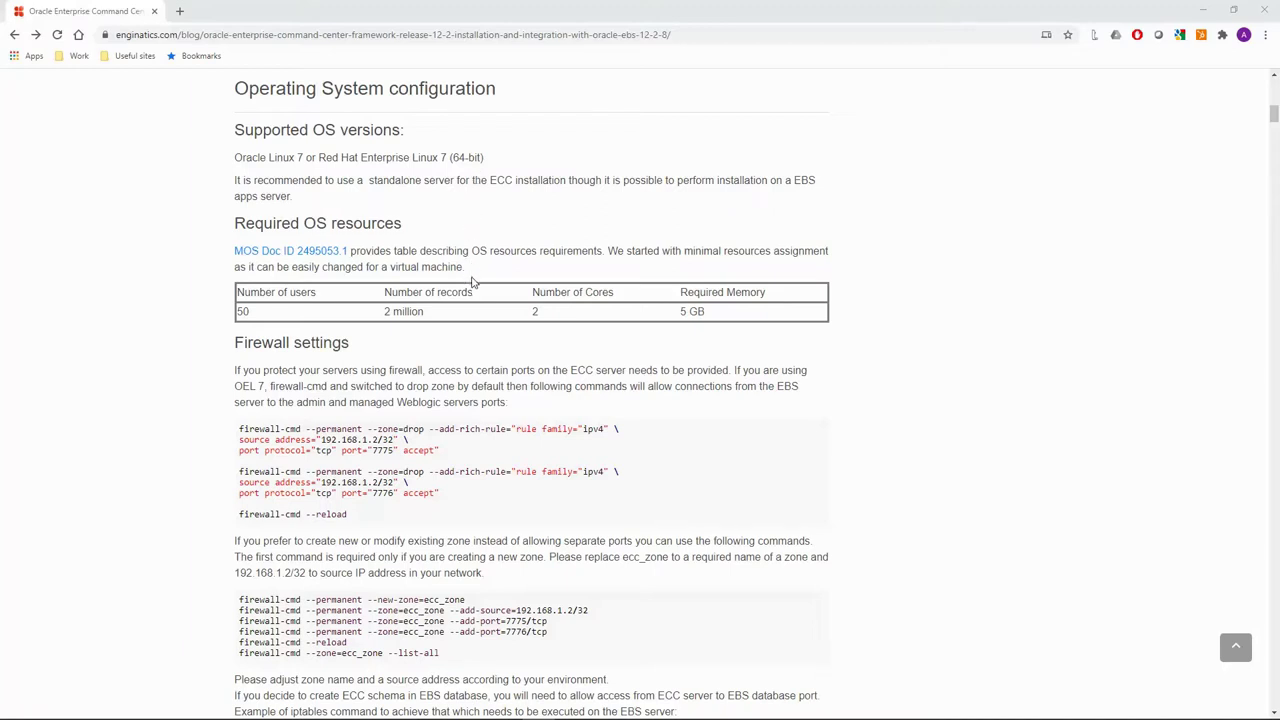
Highlight the recommended 2 cores and 5 GB memory in the resources table.
{"action": "left_click_drag", "start_coordinate": [540, 314], "coordinate": [528, 315]}
{"action": "left_click", "coordinate": [522, 315]}
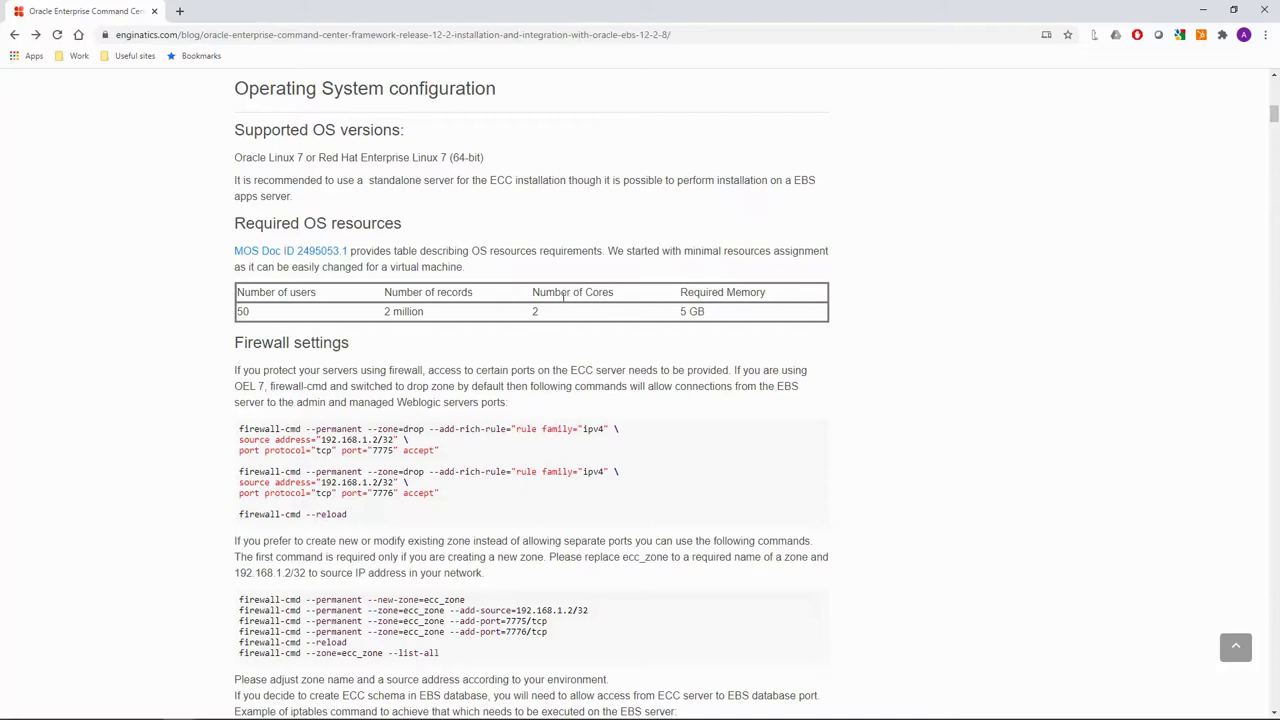
{"action": "left_click_drag", "start_coordinate": [710, 314], "coordinate": [681, 313]}
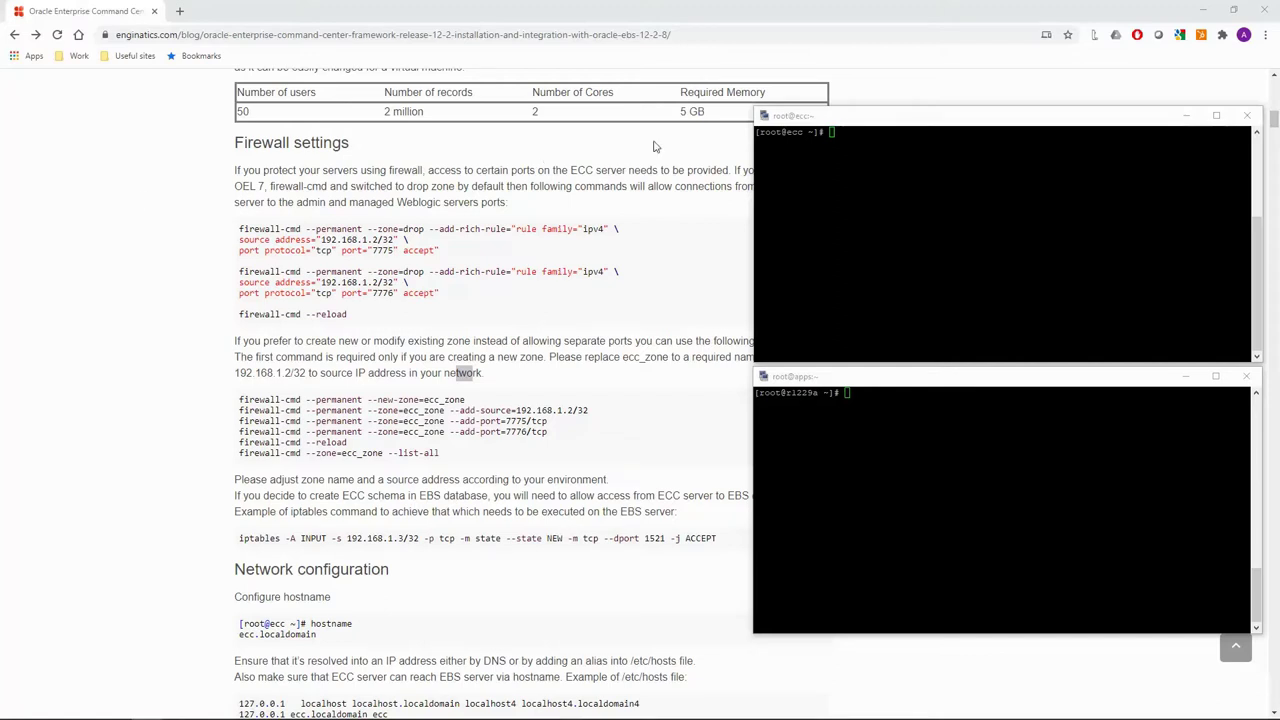
Create ecc_zone with source 88.99.107.188/32 and ports 7775 and 7776.
{"action": "right_click", "coordinate": [882, 197]}
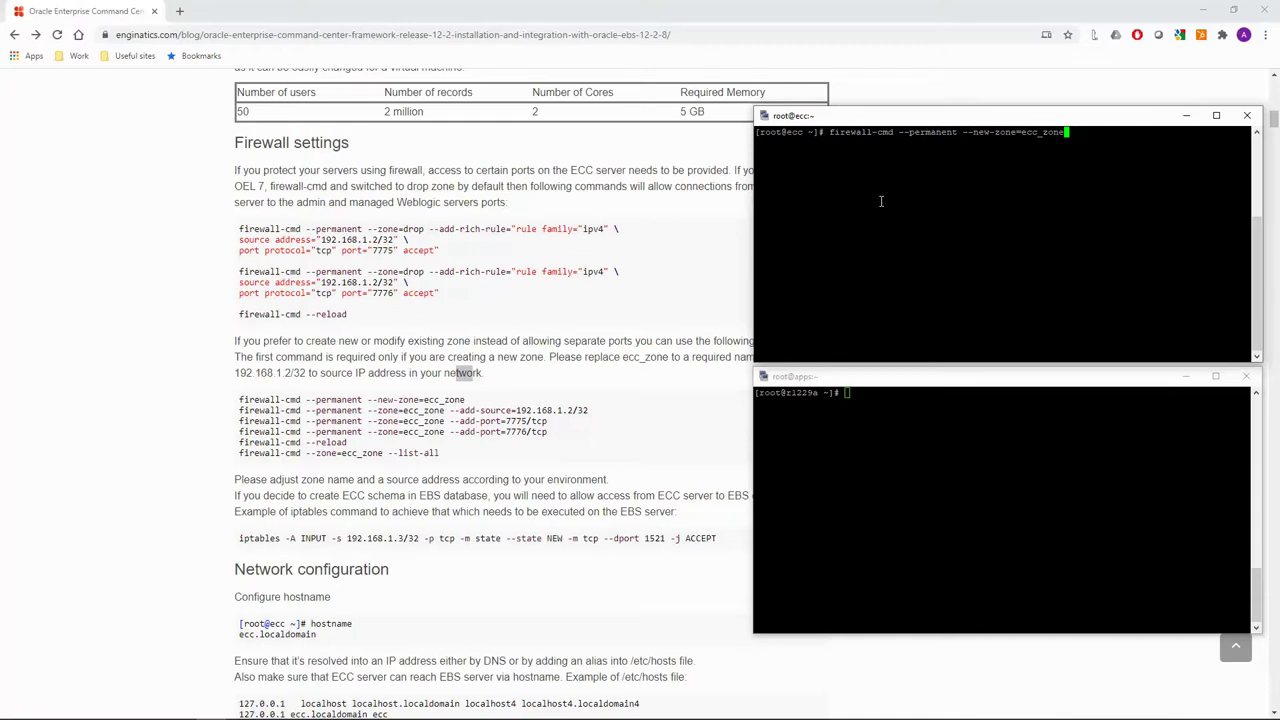
{"action": "key", "text": "Return"}
{"action": "key", "text": "alt+Tab"}
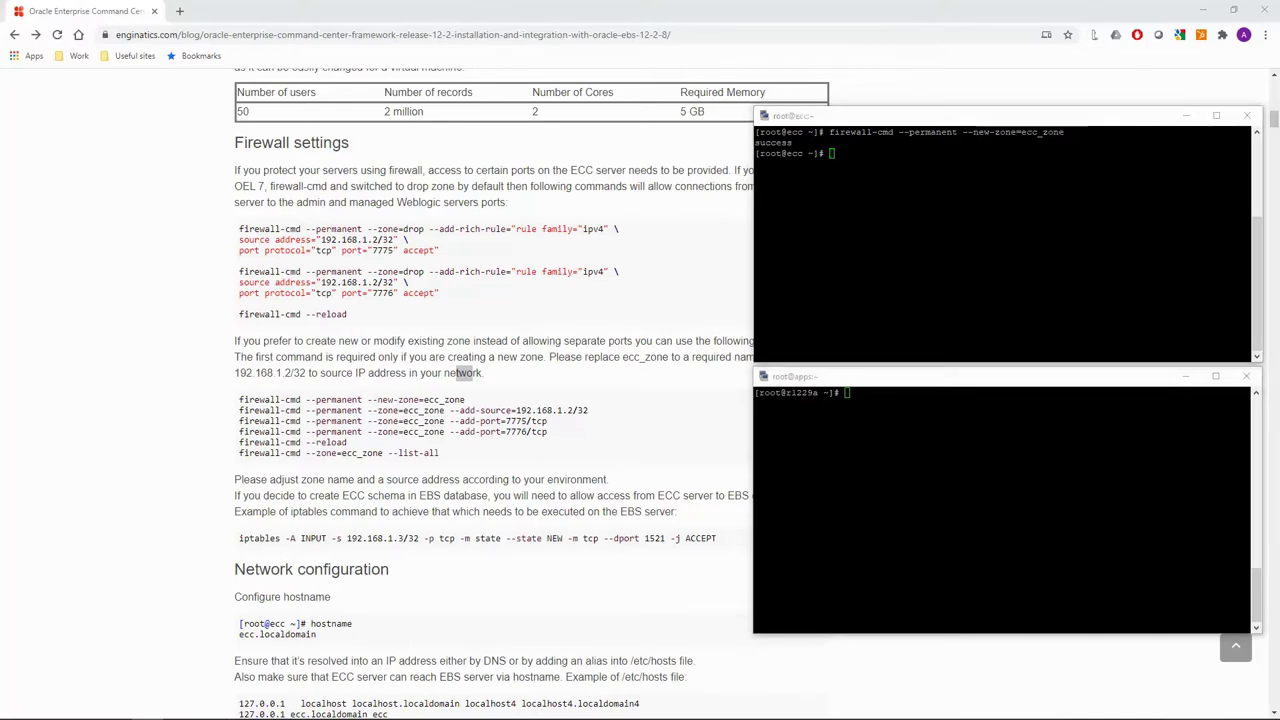
{"action": "right_click", "coordinate": [950, 224]}
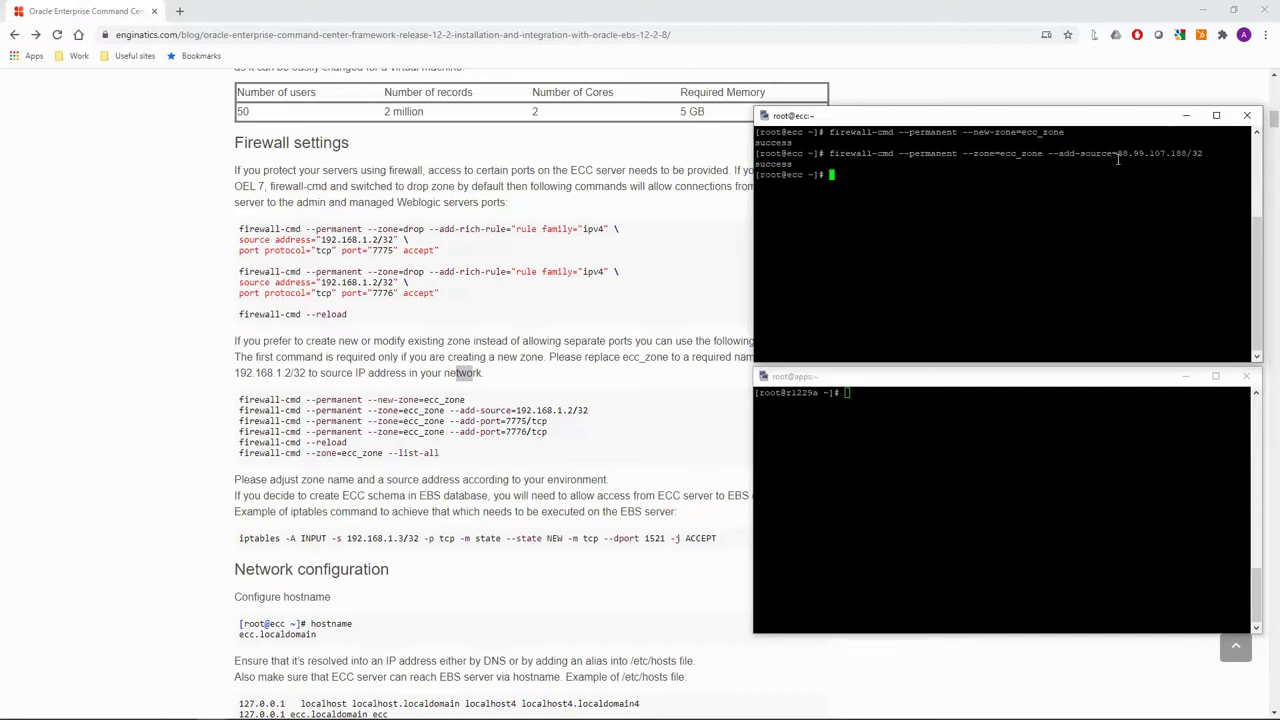
{"action": "left_click_drag", "start_coordinate": [1112, 153], "coordinate": [1188, 153]}
{"action": "left_click", "coordinate": [896, 461]}
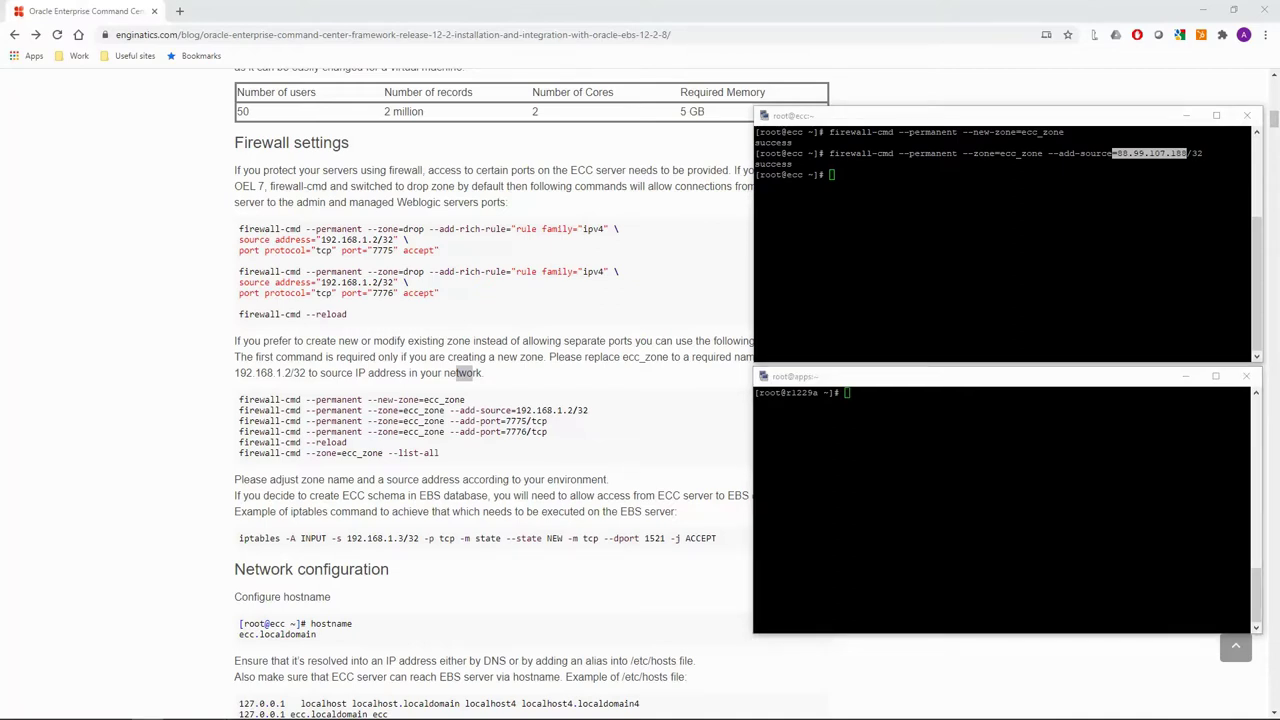
{"action": "right_click", "coordinate": [889, 231]}
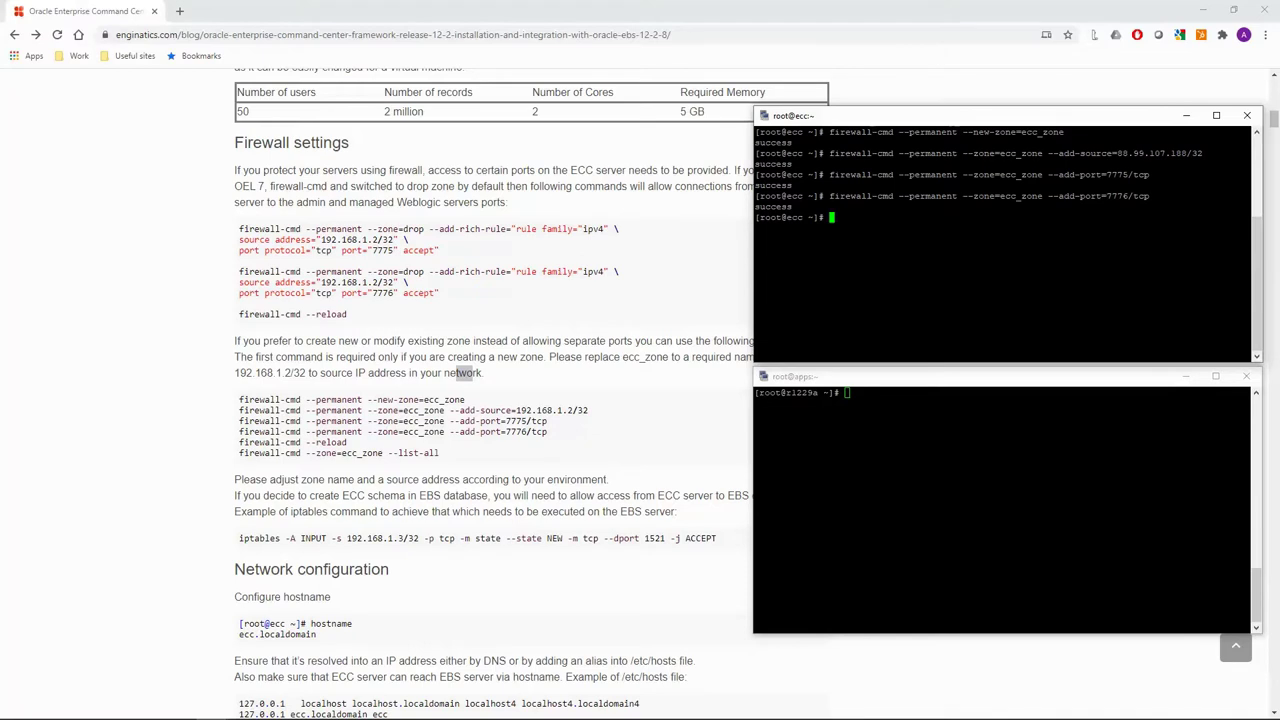
Reload the firewall and list ecc_zone, checking its source and ports 7775/tcp and 7776/tcp.
{"action": "key", "text": "alt+Tab"}
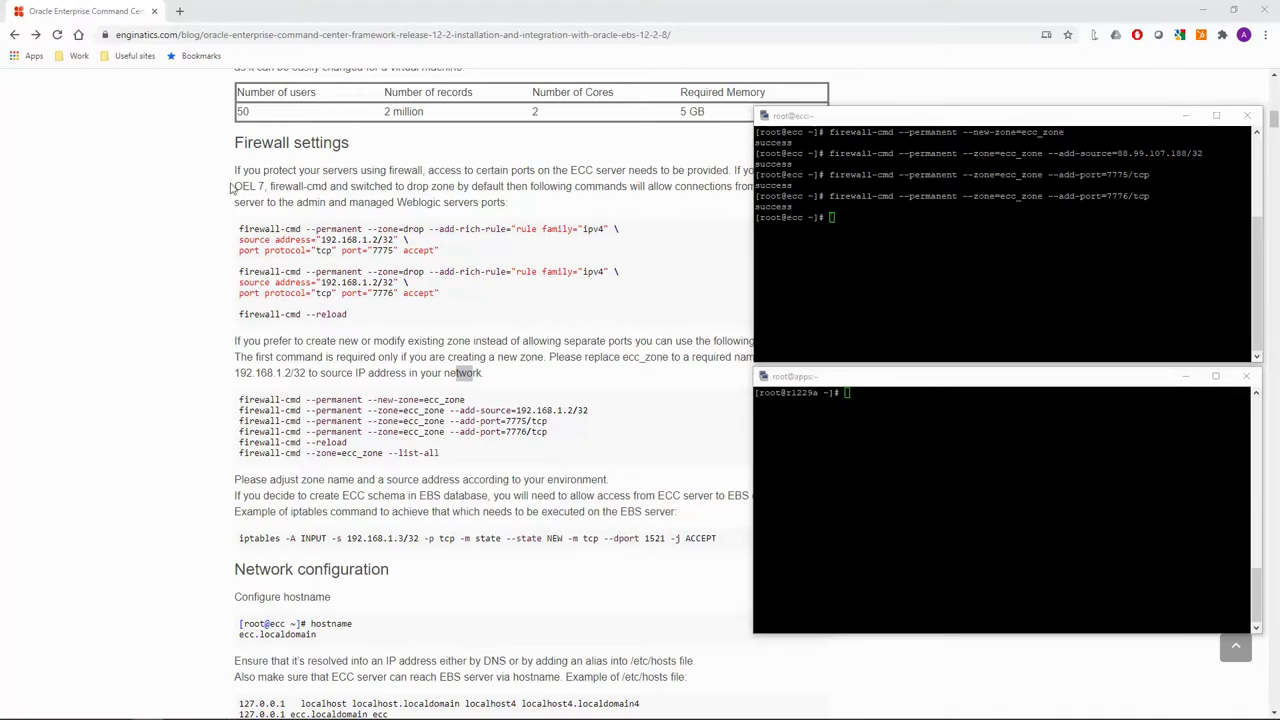
{"action": "right_click", "coordinate": [916, 288]}
{"action": "key", "text": "Return"}
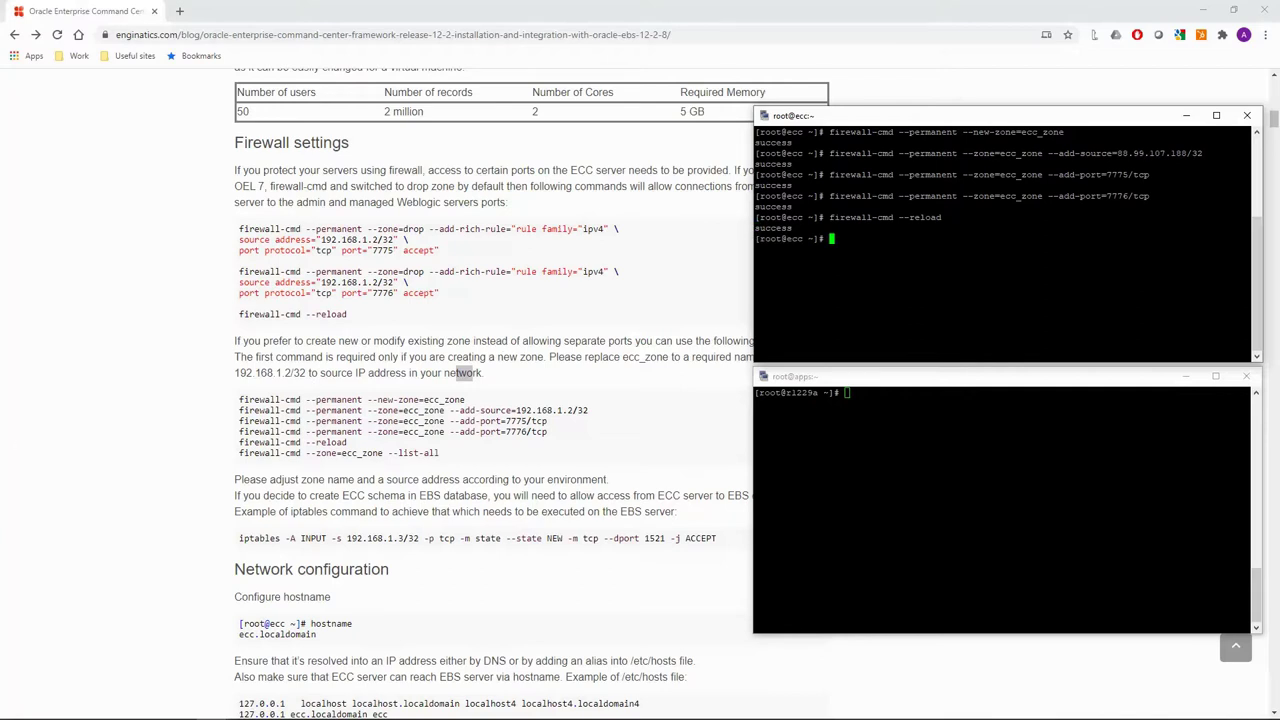
{"action": "key", "text": "alt+Tab"}
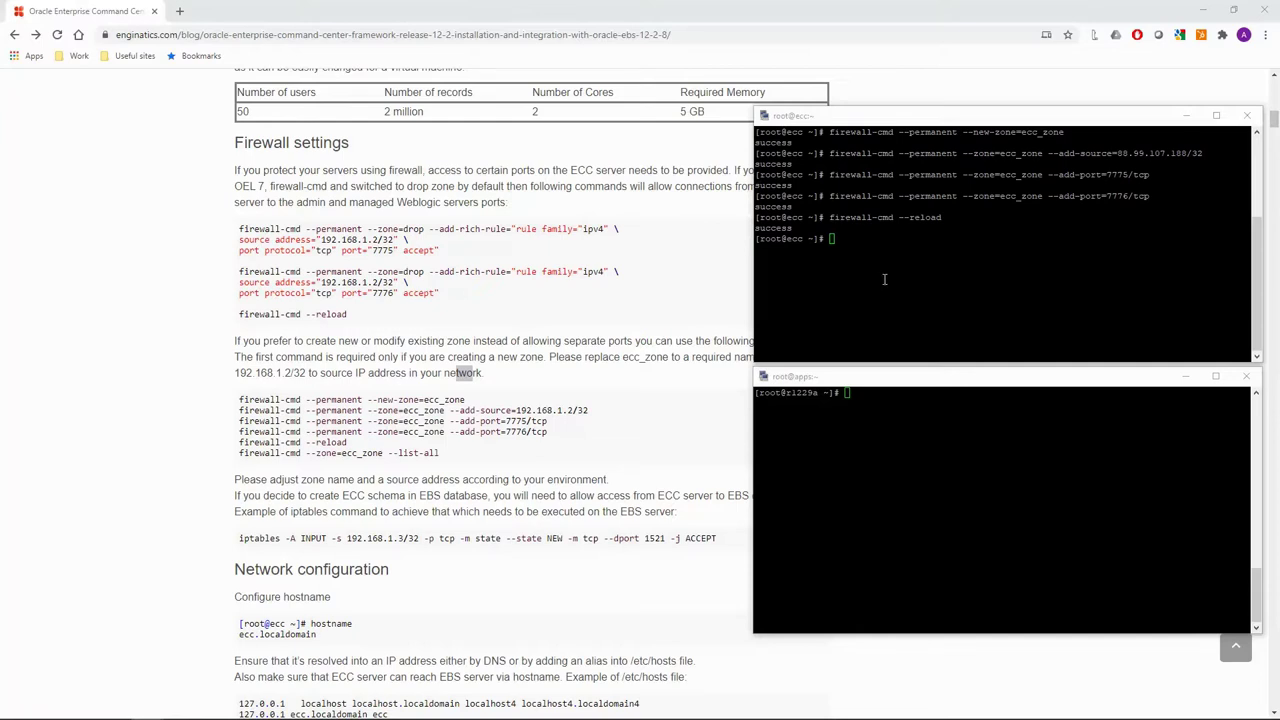
{"action": "right_click", "coordinate": [1002, 286]}
{"action": "key", "text": "Return"}
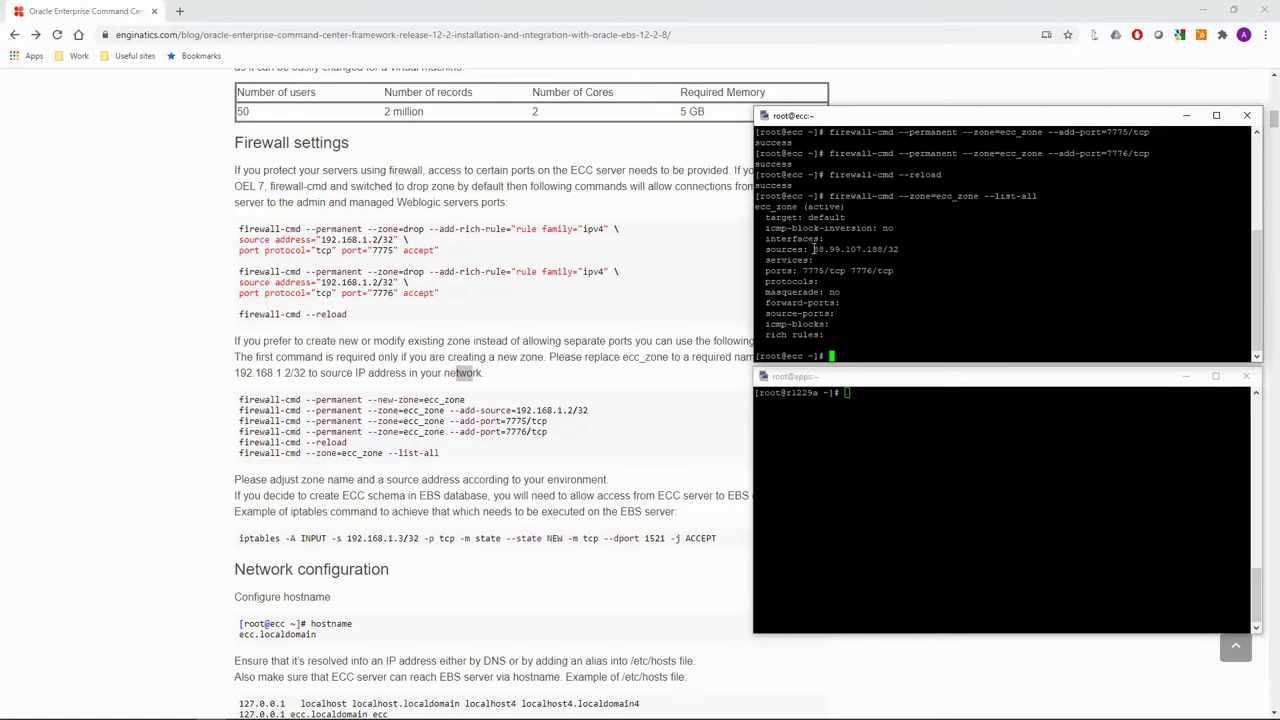
{"action": "left_click_drag", "start_coordinate": [812, 249], "coordinate": [898, 255]}
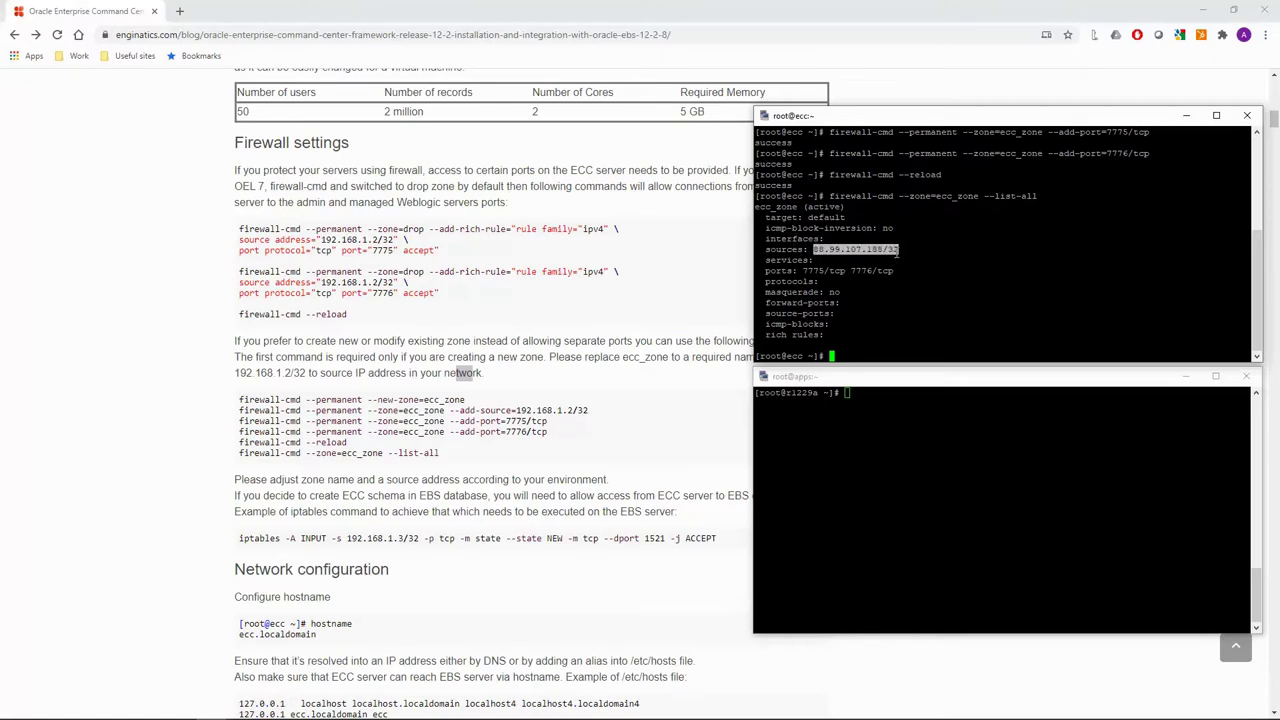
{"action": "left_click_drag", "start_coordinate": [803, 271], "coordinate": [893, 271]}
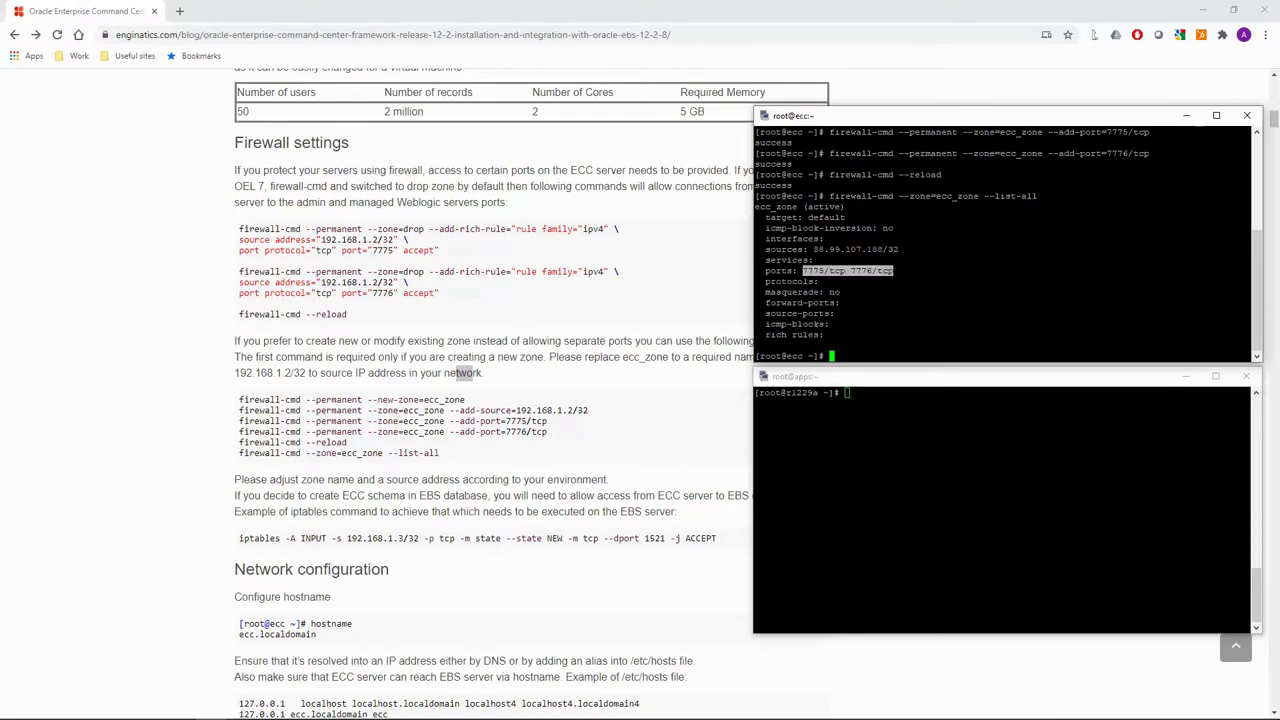
{"action": "left_click", "coordinate": [463, 372]}
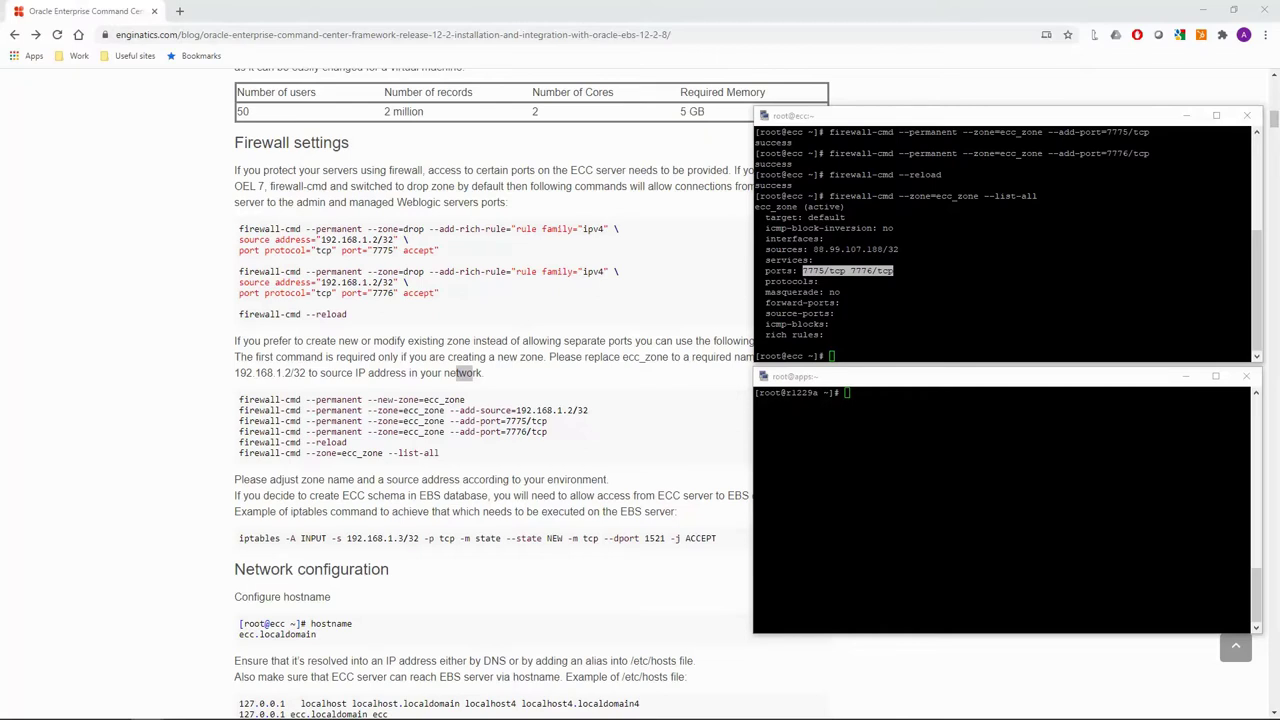
Add an iptables ACCEPT rule for 88.99.107.178/32 on port 1521, then check it with iptables -S.
{"action": "right_click", "coordinate": [941, 474]}
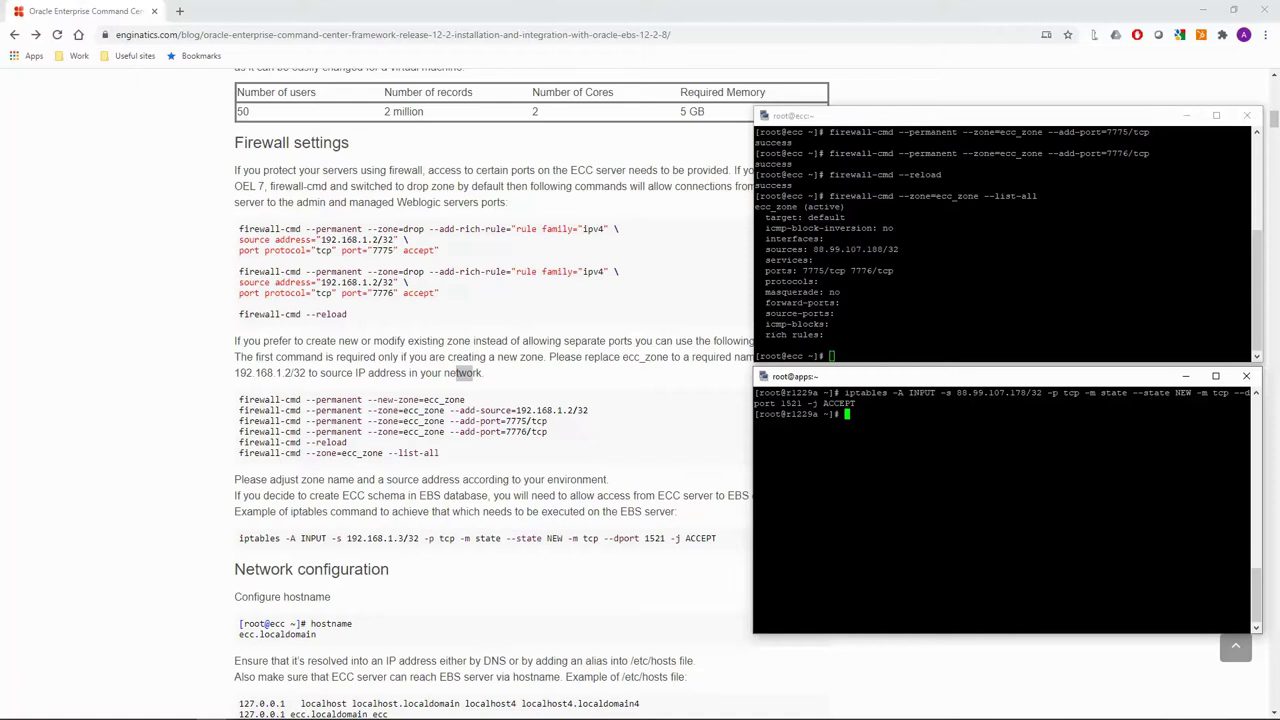
{"action": "key", "text": "alt+Tab"}
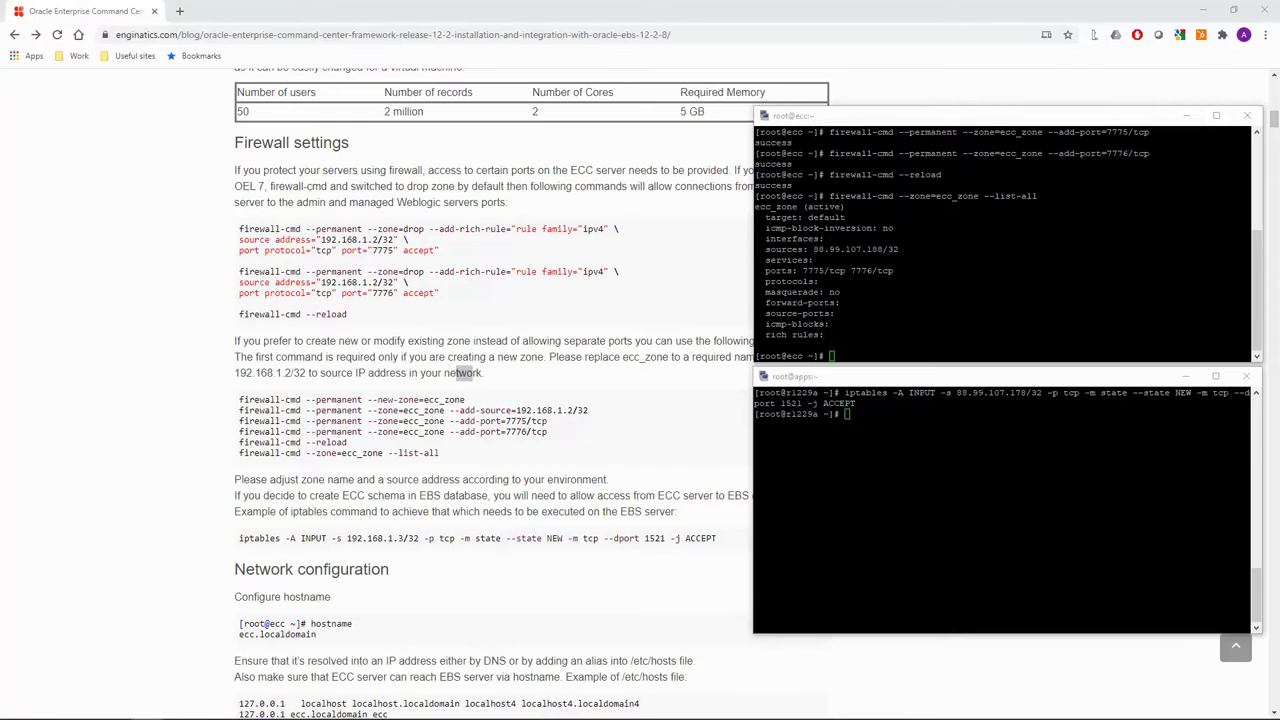
{"action": "left_click", "coordinate": [898, 453]}
{"action": "type", "text": "iptables -S"}
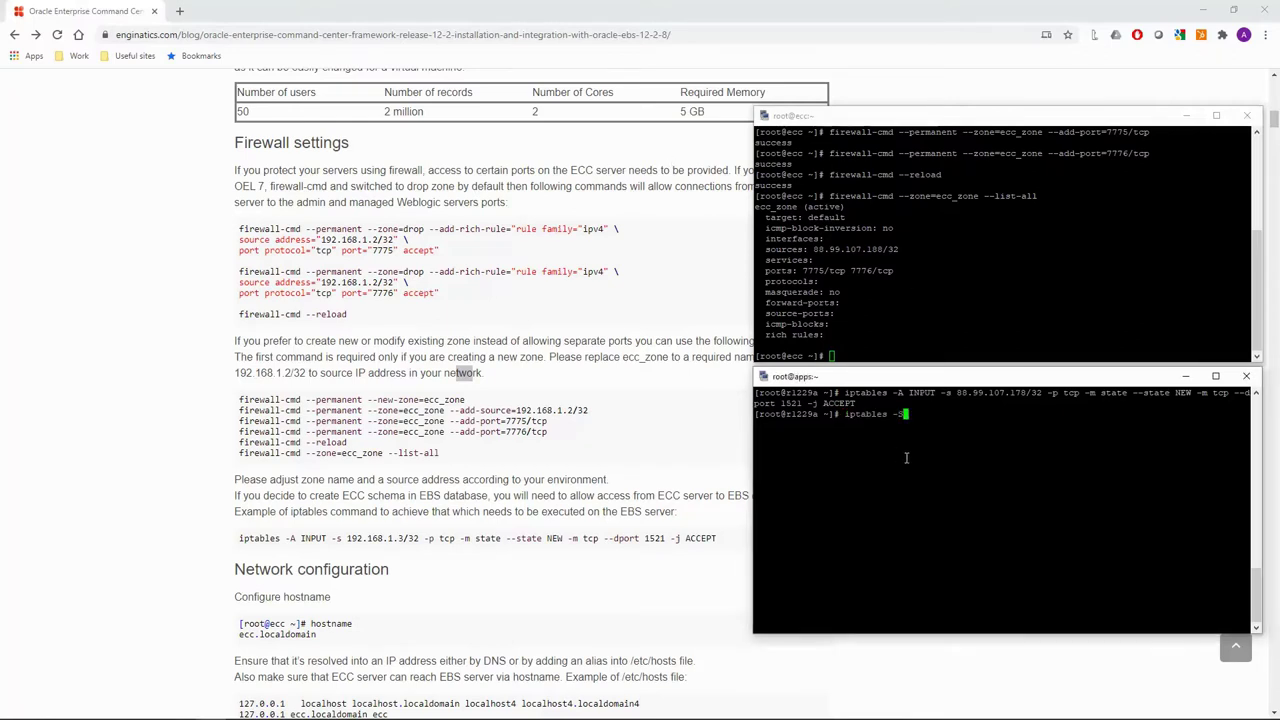
{"action": "key", "text": "Return"}
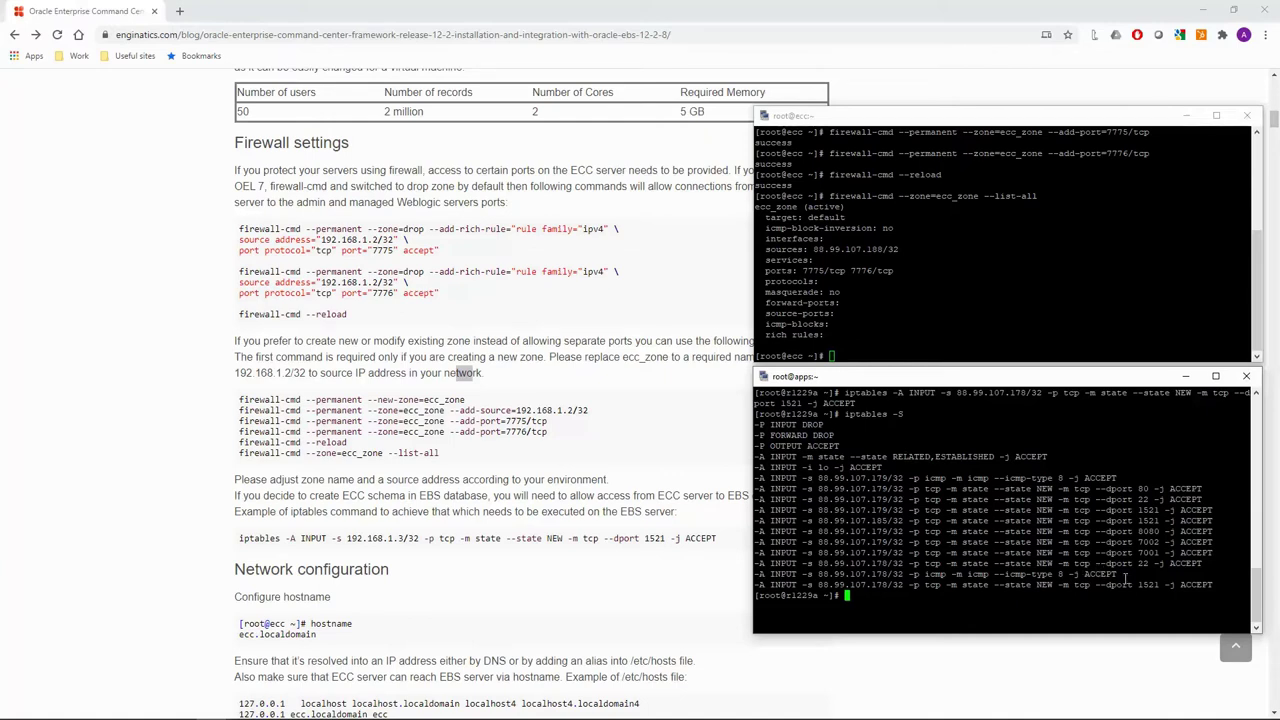
{"action": "left_click_drag", "start_coordinate": [1214, 585], "coordinate": [1095, 585]}
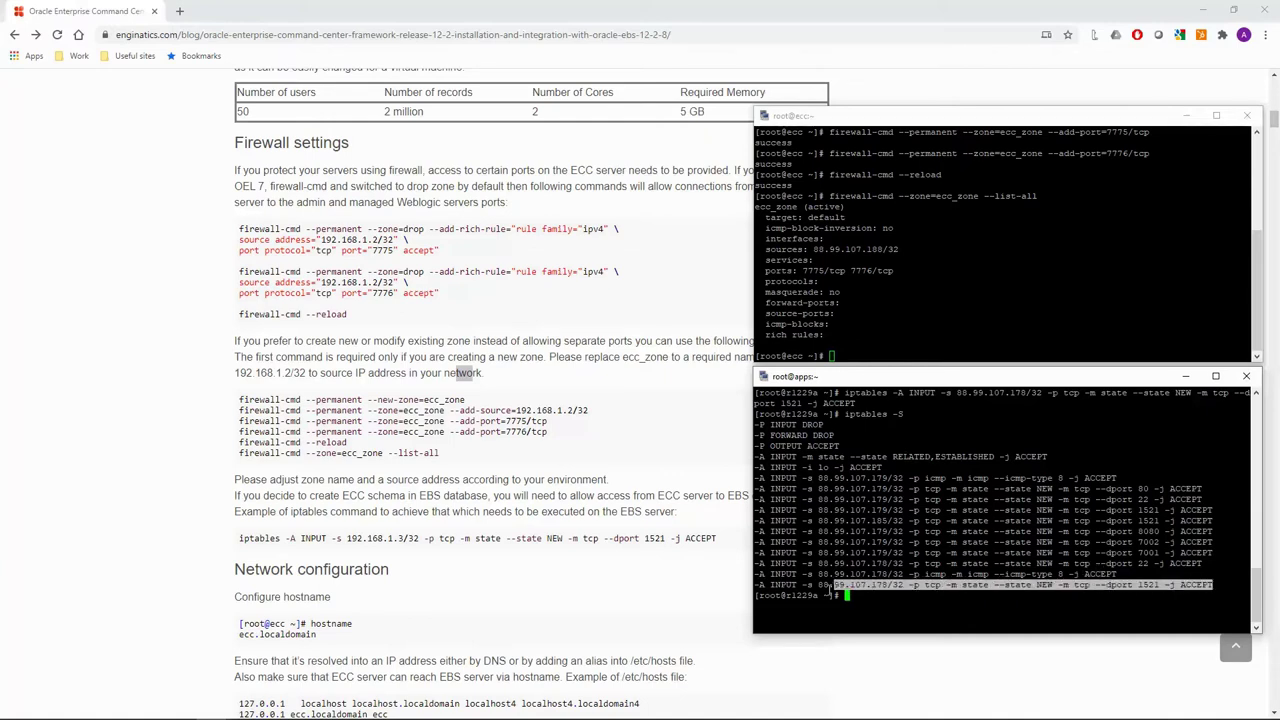
{"action": "triple_click", "coordinate": [800, 586]}
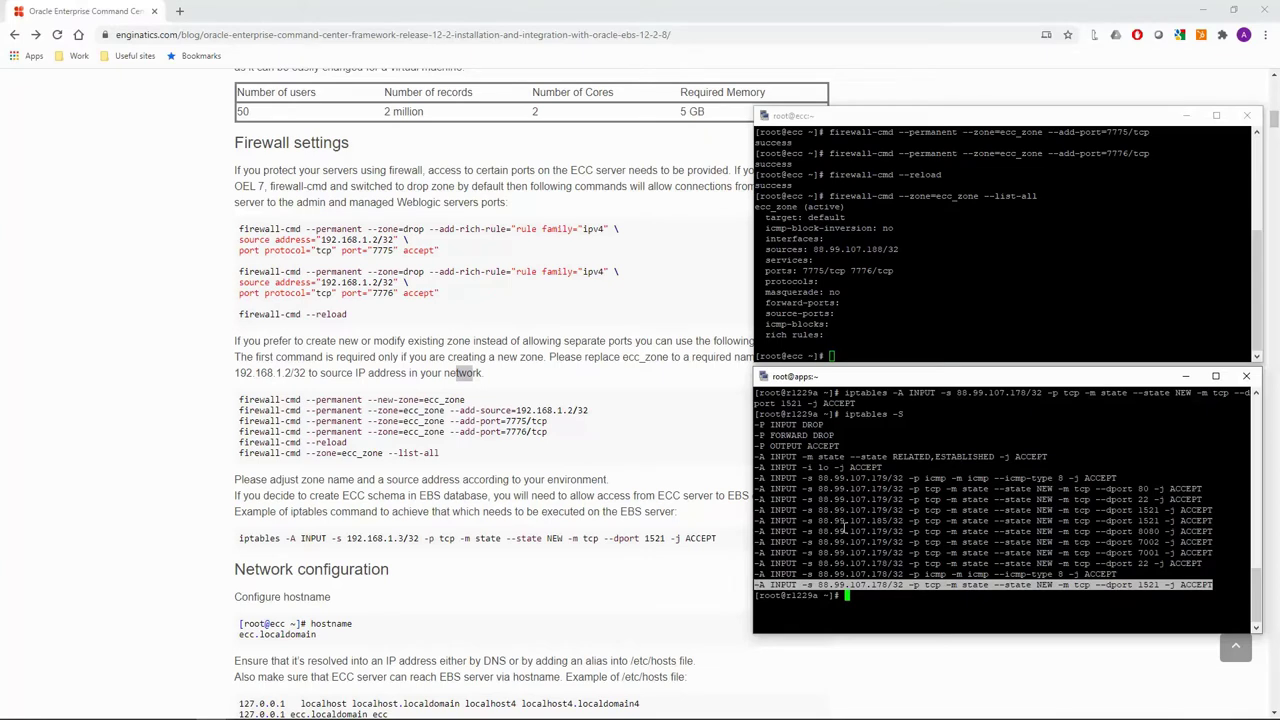
{"action": "left_click", "coordinate": [1151, 585]}
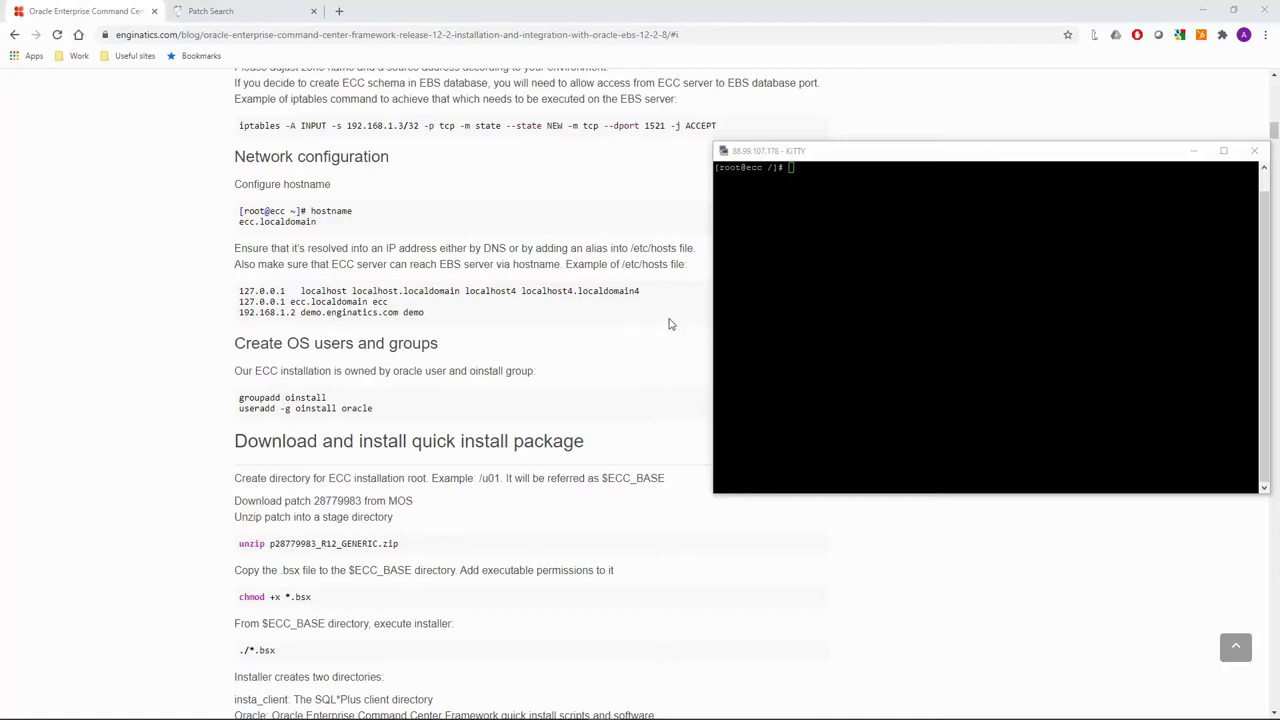
Check the ECC server's hostname.
{"action": "left_click", "coordinate": [850, 338]}
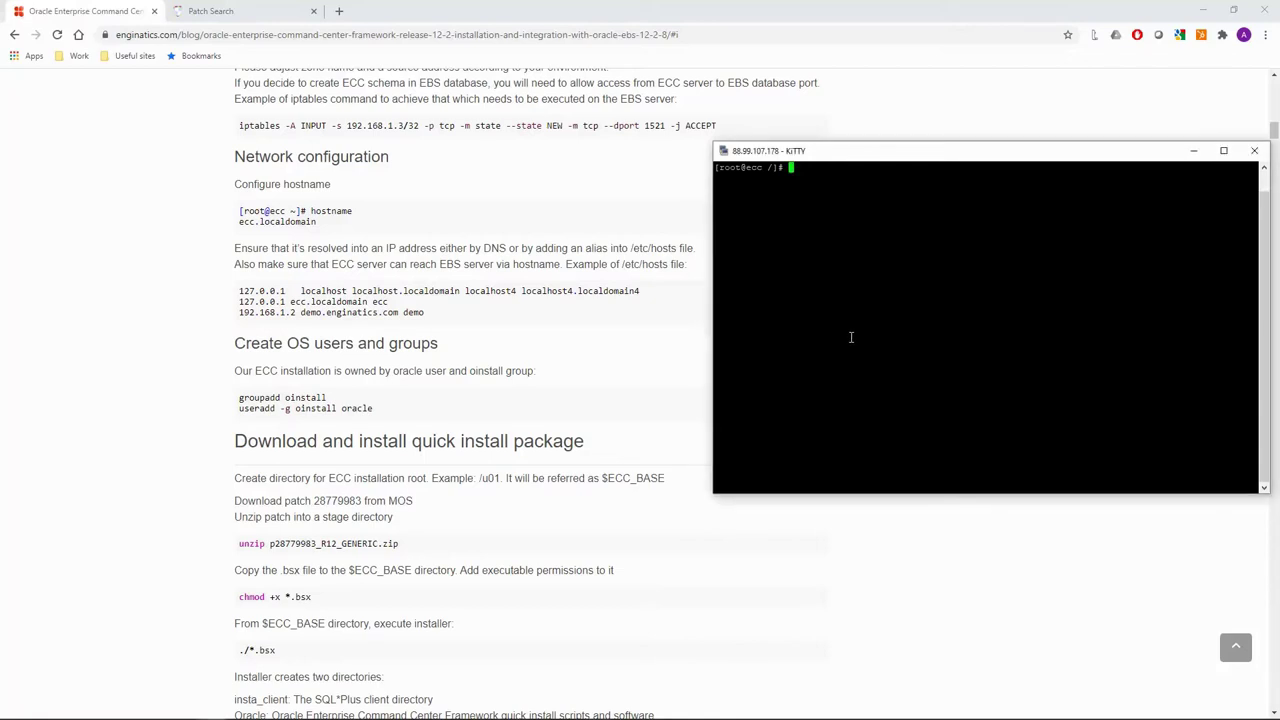
{"action": "type", "text": "hostname"}
{"action": "key", "text": "Return"}
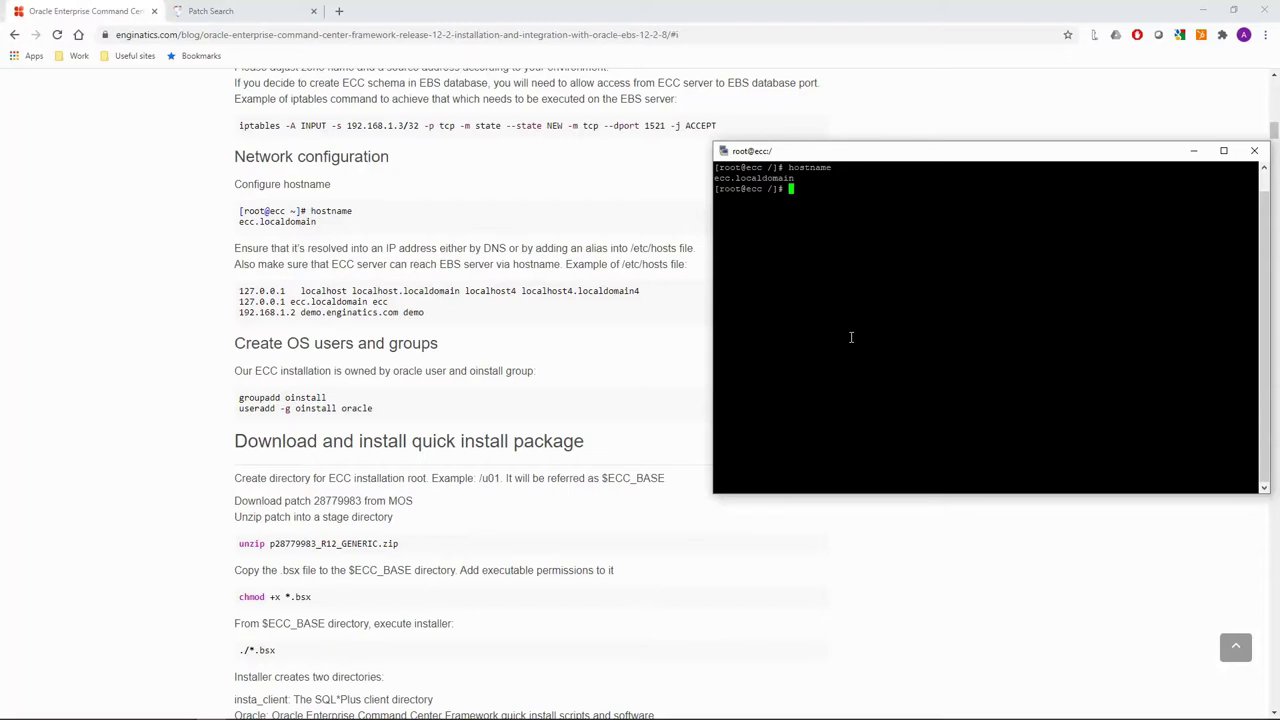
Add the ecc and r1229a host entries to /etc/hosts in vi and save with :wq.
{"action": "type", "text": "vi /etc/hosts"}
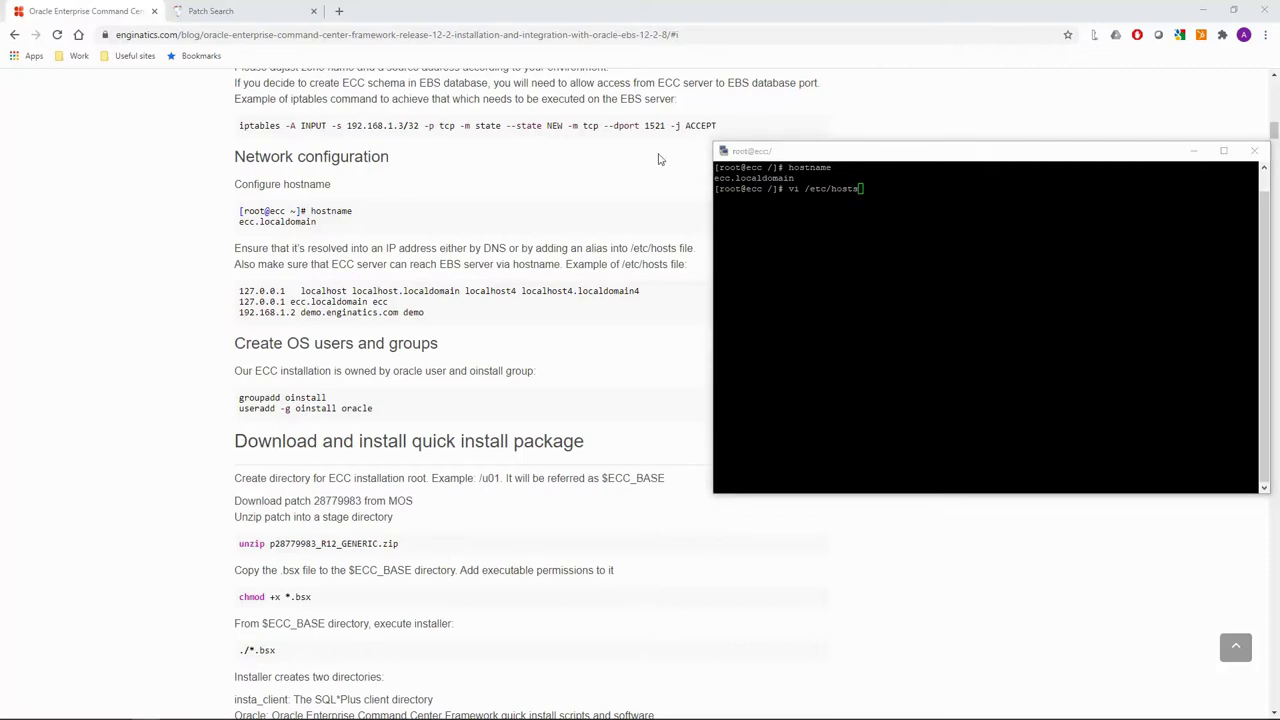
{"action": "left_click", "coordinate": [920, 282]}
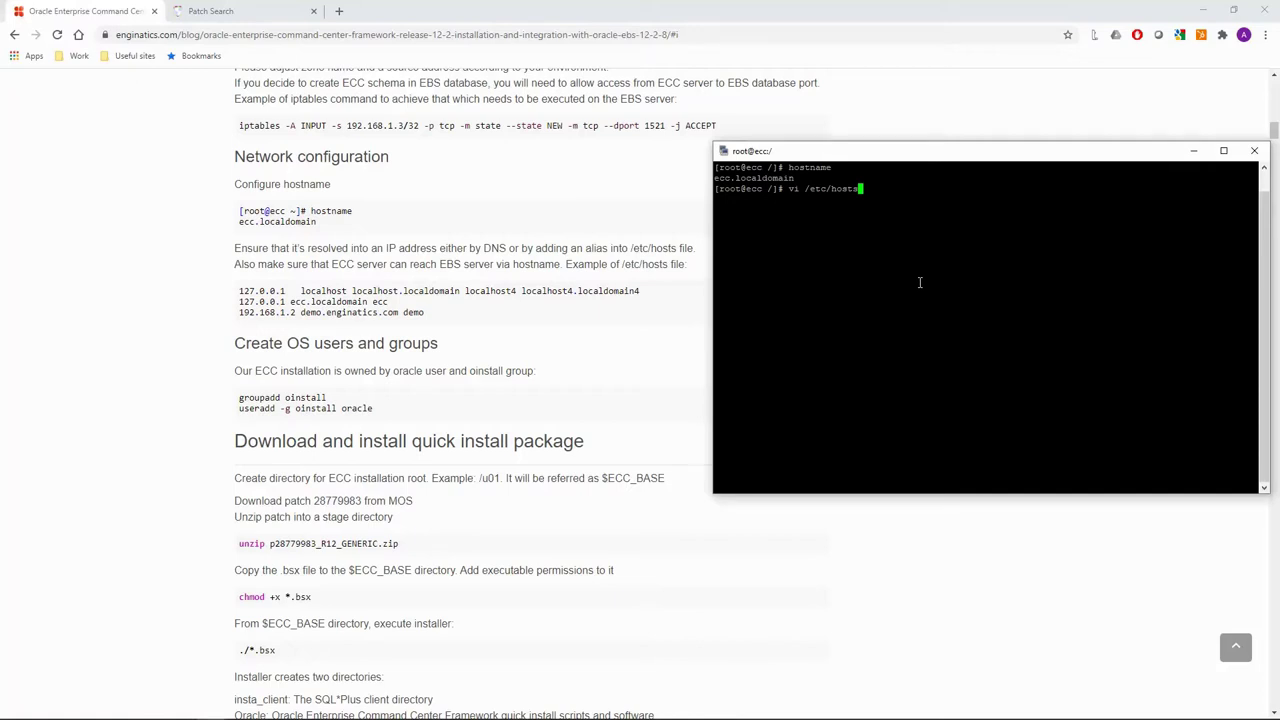
{"action": "key", "text": "Return"}
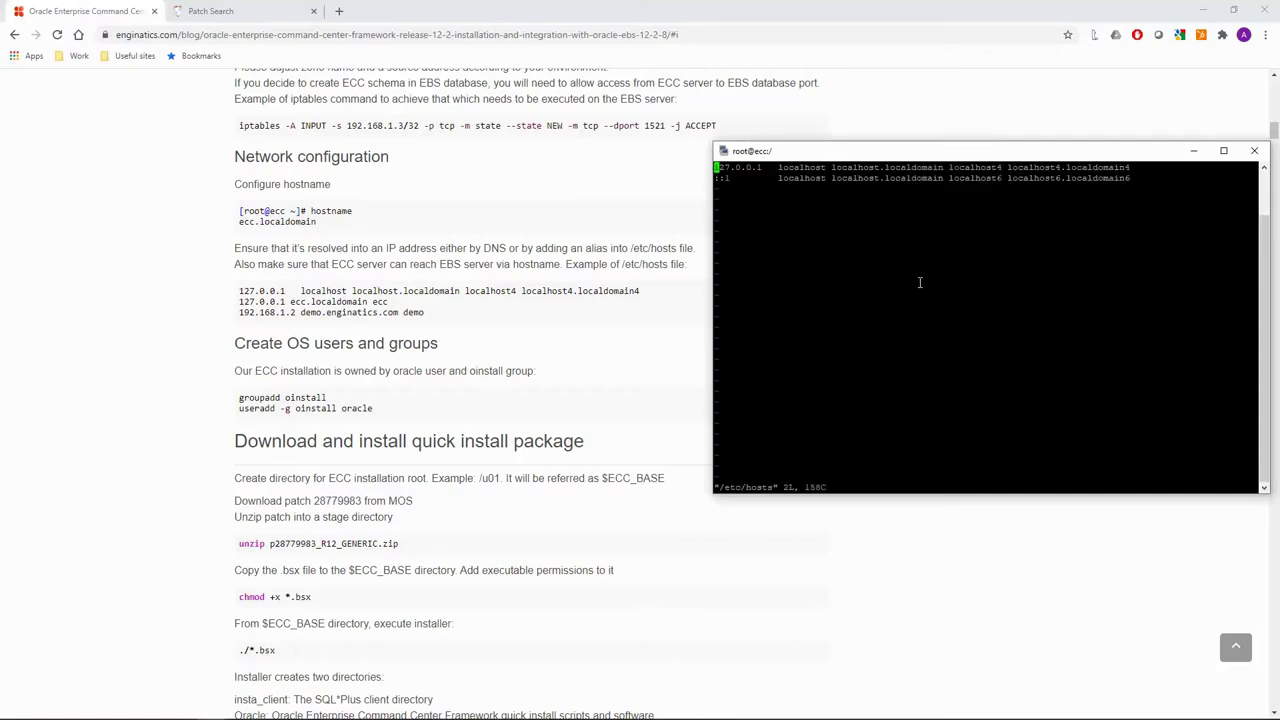
{"action": "key", "text": "Down"}
{"action": "key", "text": "o"}
{"action": "right_click", "coordinate": [920, 282]}
{"action": "key", "text": "Escape"}
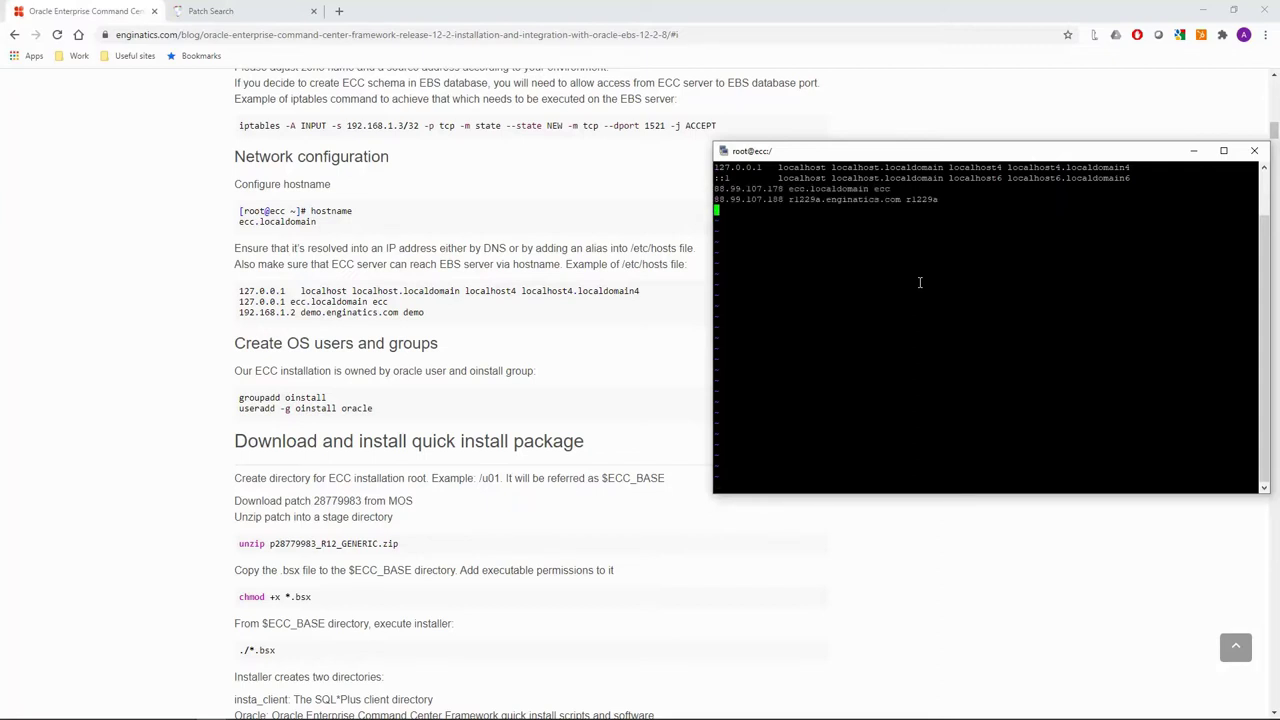
{"action": "type", "text": ":wq"}
{"action": "key", "text": "Return"}
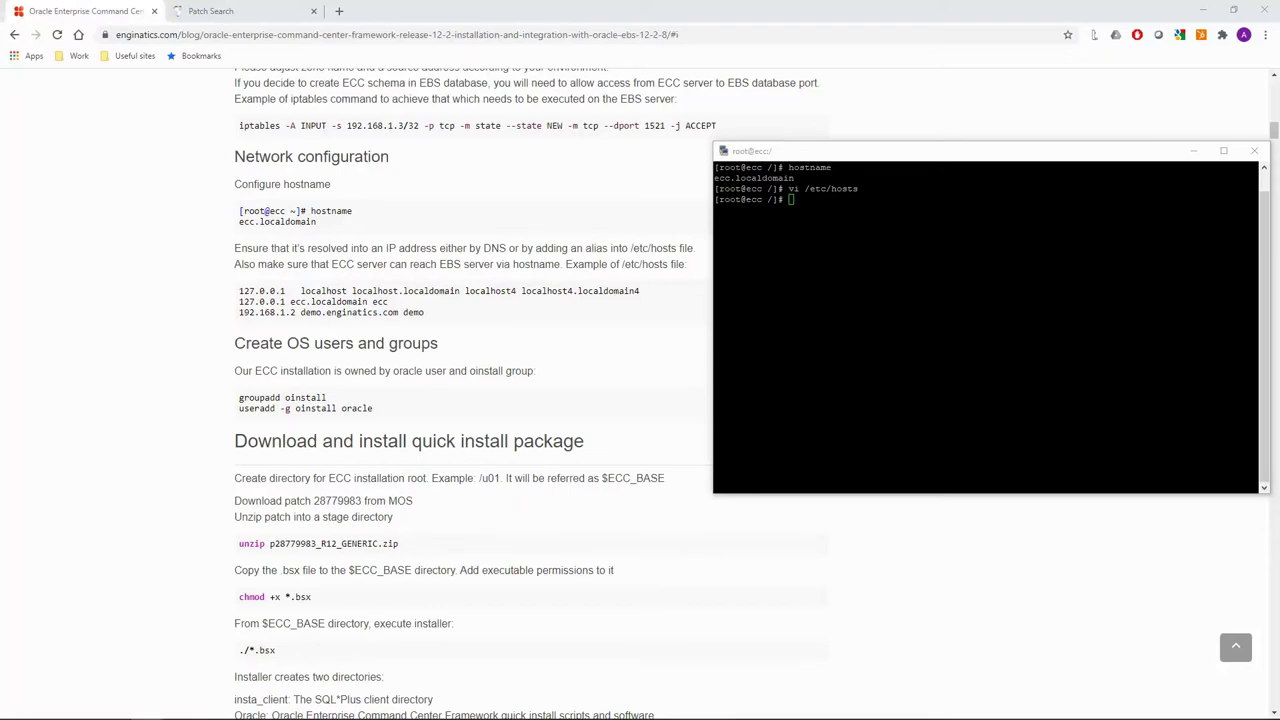
Ping ecc and r1229a, stopping each with Ctrl+C, to confirm 0% packet loss.
{"action": "left_click", "coordinate": [845, 262]}
{"action": "type", "text": "ping ecc"}
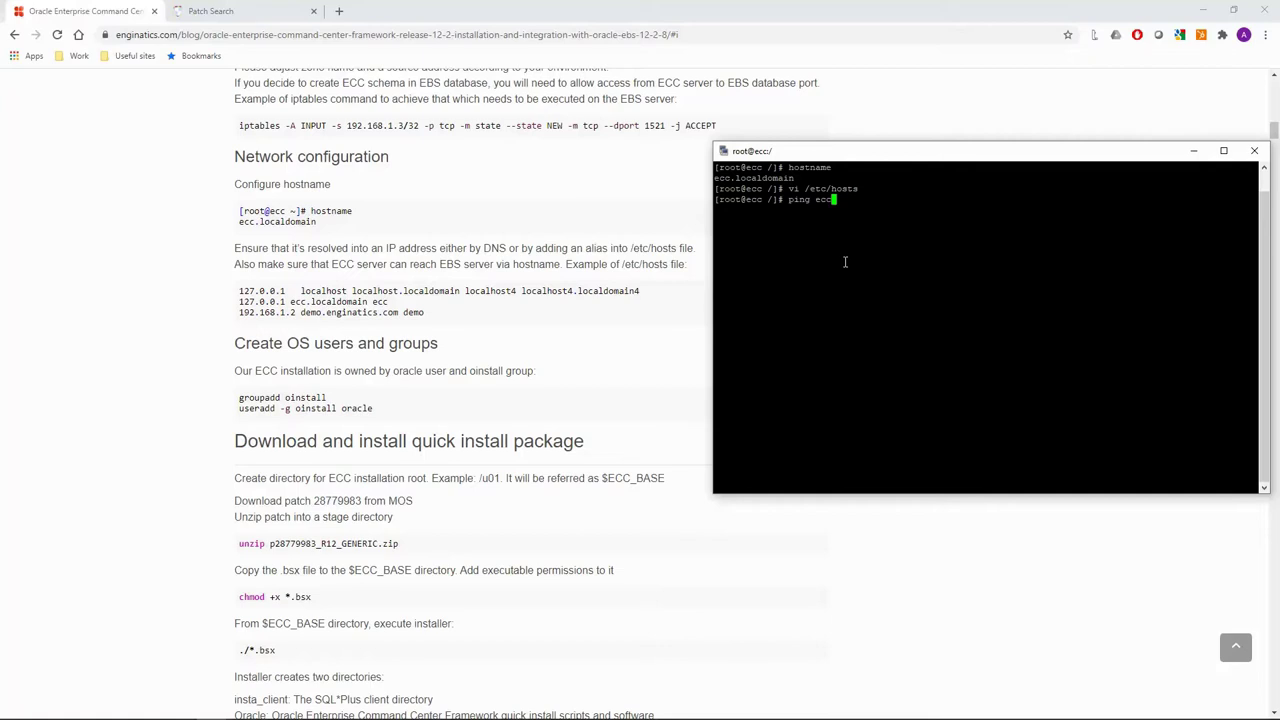
{"action": "key", "text": "Return"}
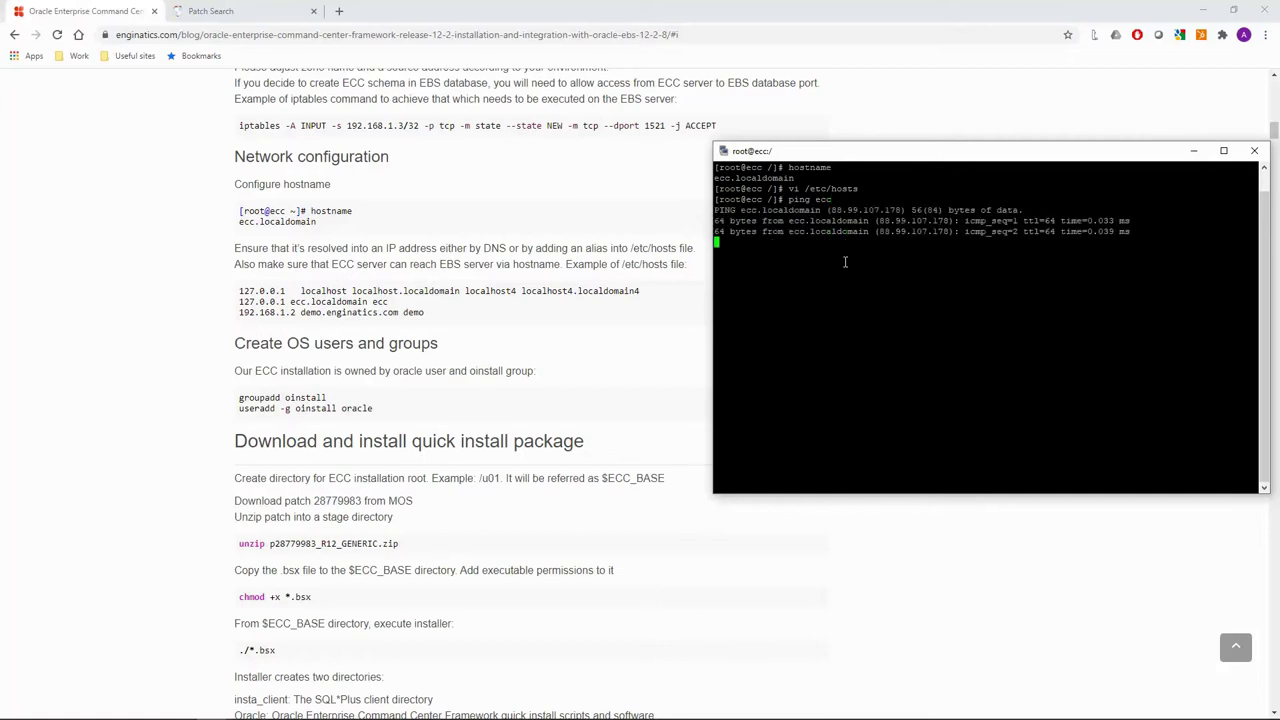
{"action": "key", "text": "ctrl+c"}
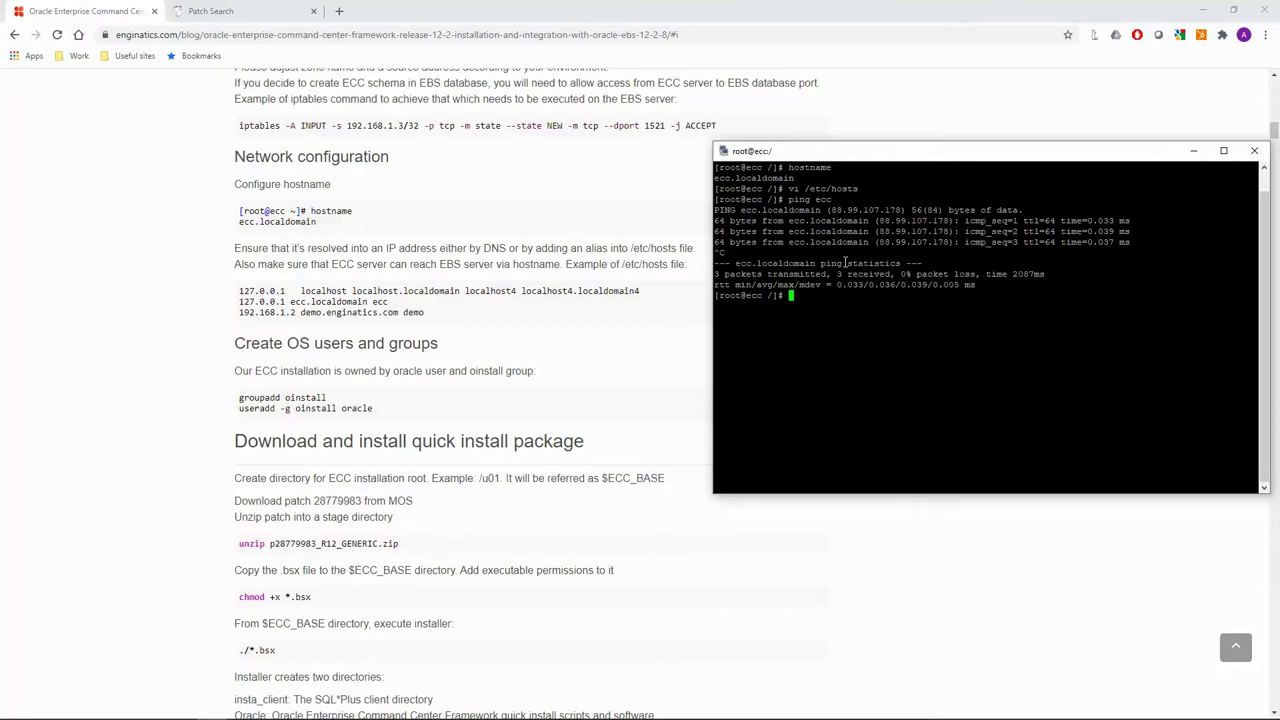
{"action": "type", "text": "ping r12"}
{"action": "type", "text": "29e"}
{"action": "key", "text": "Return"}
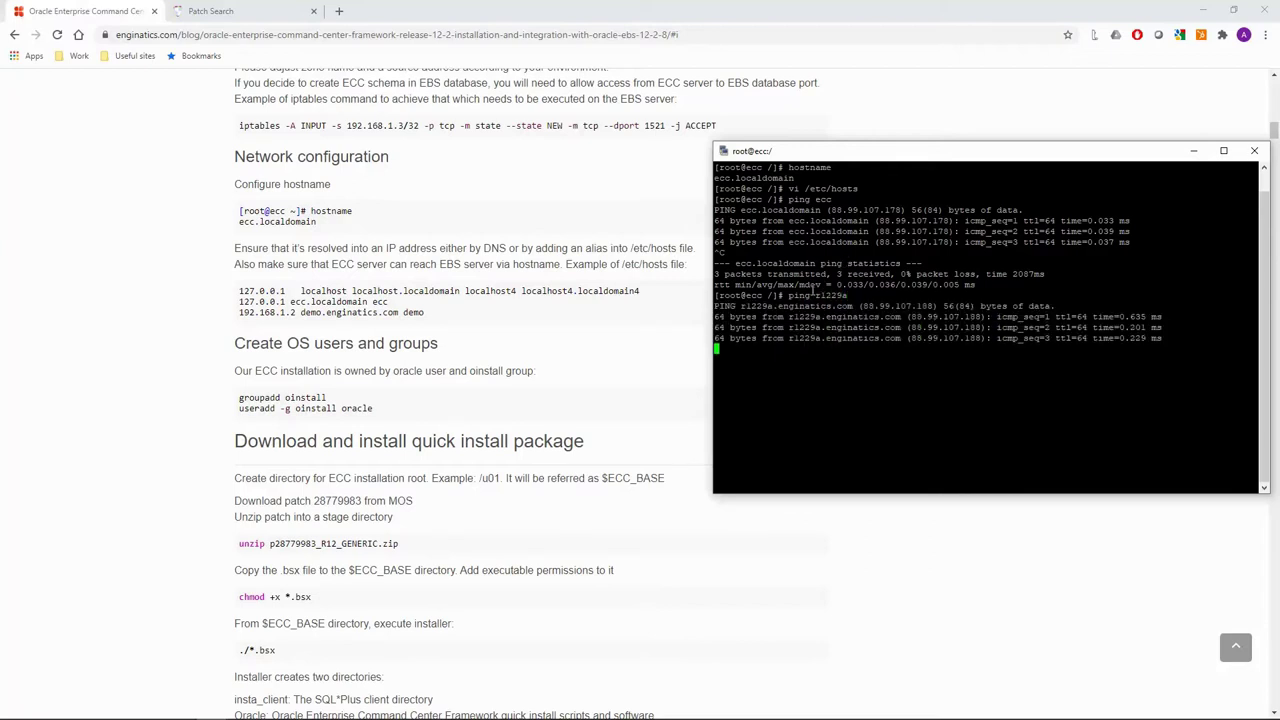
{"action": "key", "text": "ctrl+c"}
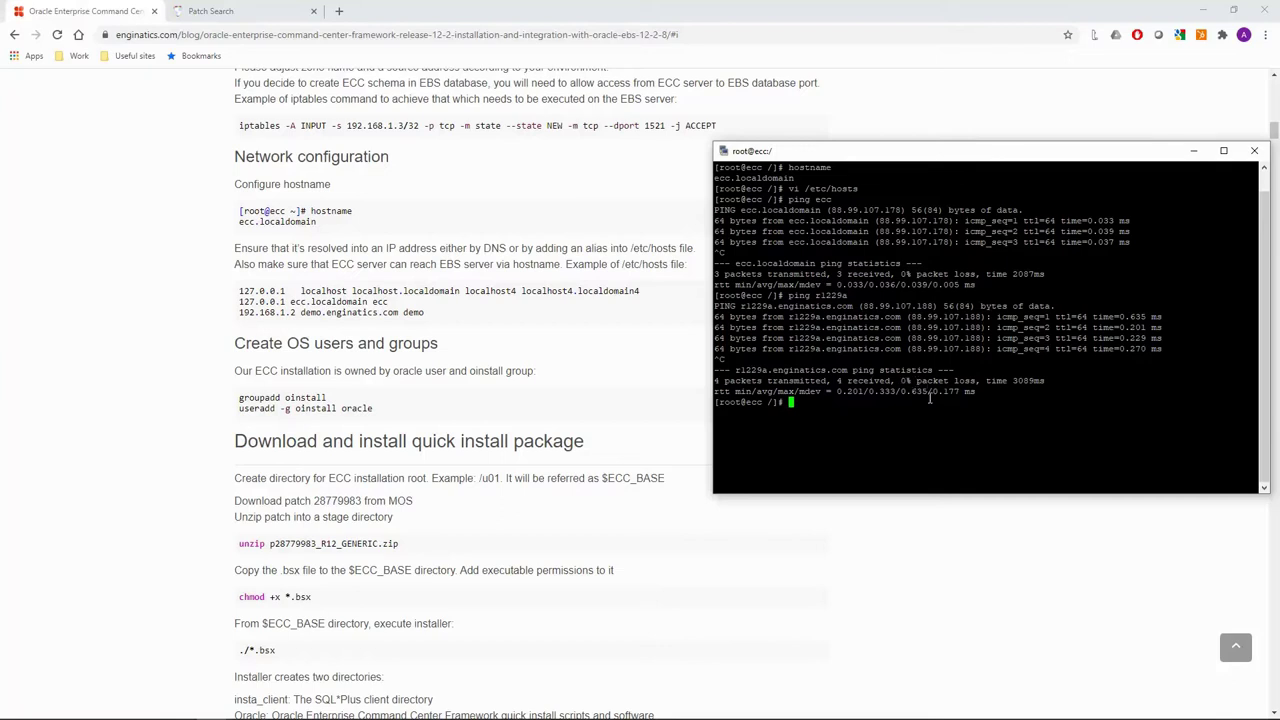
Create the oinstall group and begin entering useradd -g oinstall for the oracle user.
{"action": "type", "text": "groupadd oinstall"}
{"action": "key", "text": "Return"}
{"action": "type", "text": "useradd -g "}
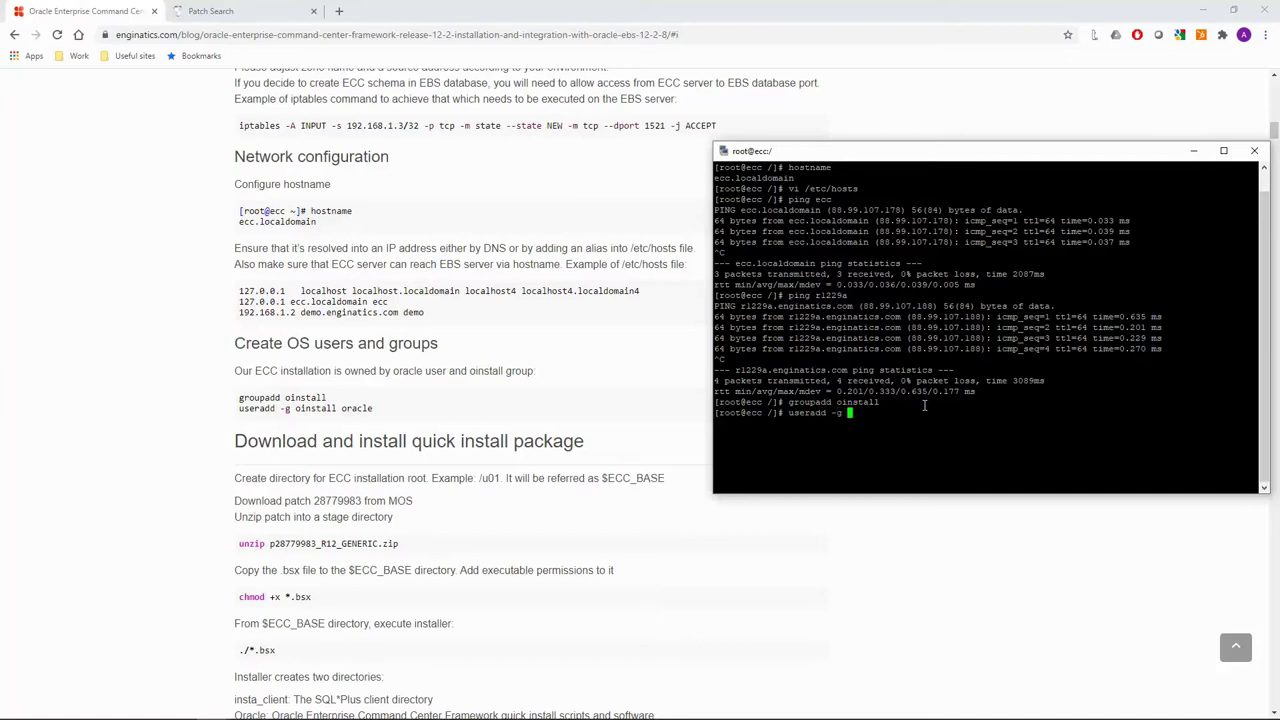
{"action": "type", "text": "oinstall"}
{"action": "type", "text": "cle"}
Finish creating the oracle user, then open Doc ID 2495053.1 and select its title.
{"action": "key", "text": "Return"}
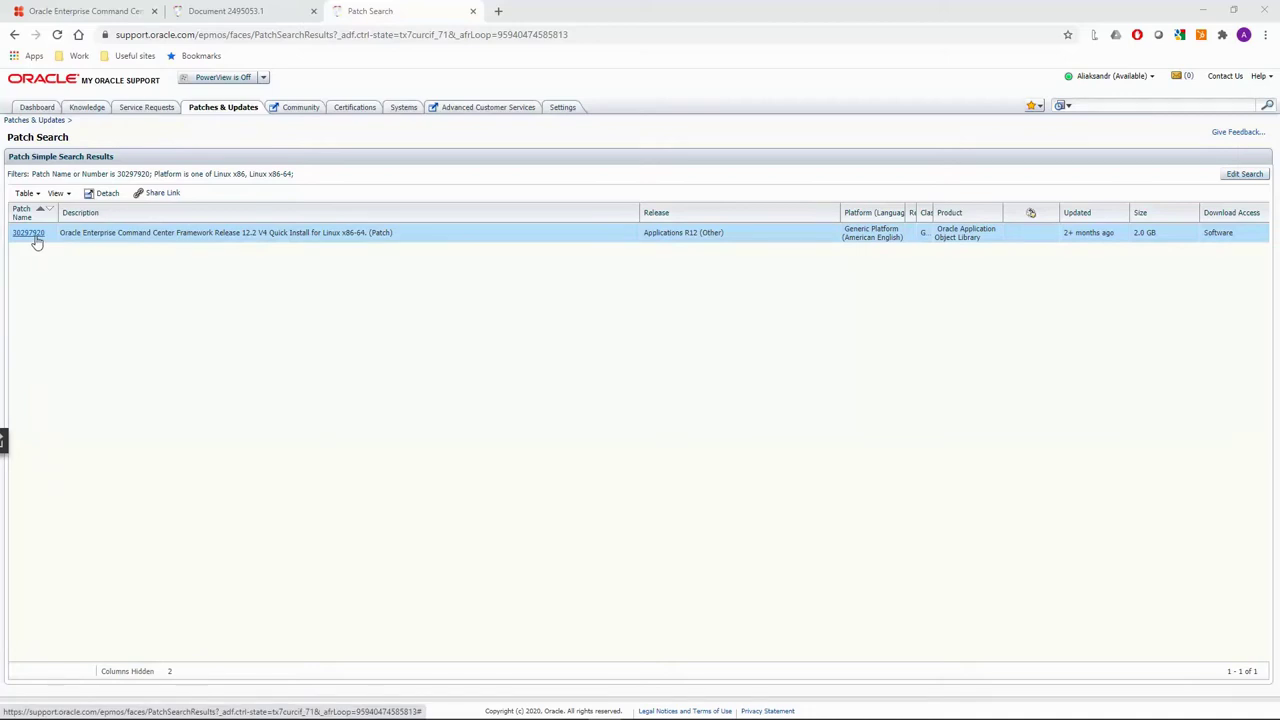
{"action": "left_click", "coordinate": [236, 8]}
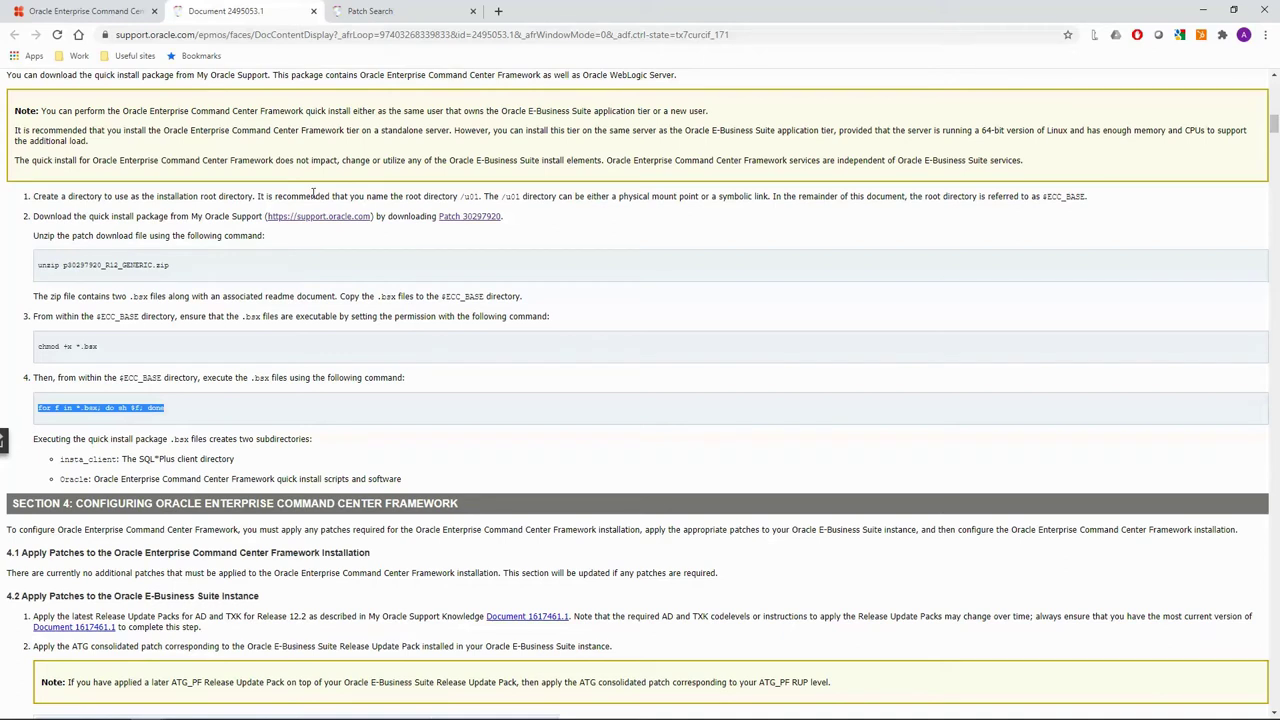
{"action": "scroll", "coordinate": [160, 176], "scroll_direction": "up", "scroll_amount": 4}
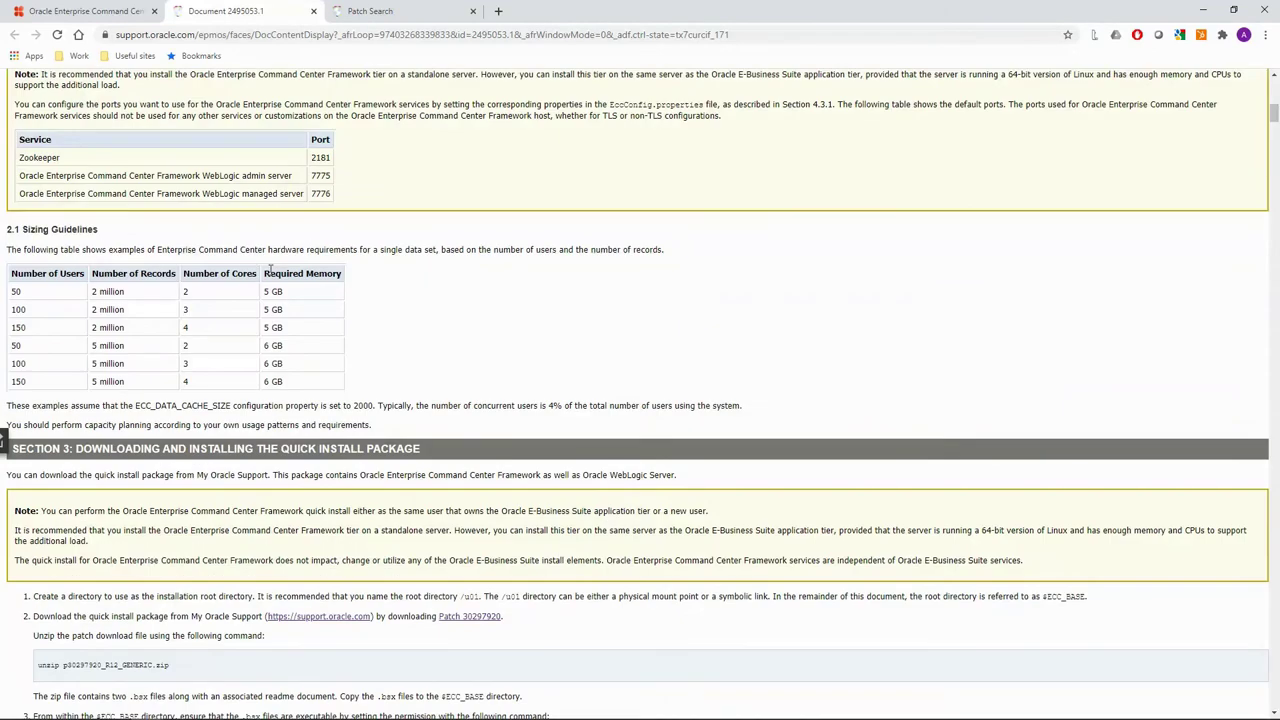
{"action": "scroll", "coordinate": [303, 300], "scroll_direction": "down", "scroll_amount": 3}
{"action": "scroll", "coordinate": [243, 350], "scroll_direction": "up", "scroll_amount": 6}
{"action": "scroll", "coordinate": [285, 220], "scroll_direction": "up", "scroll_amount": 6}
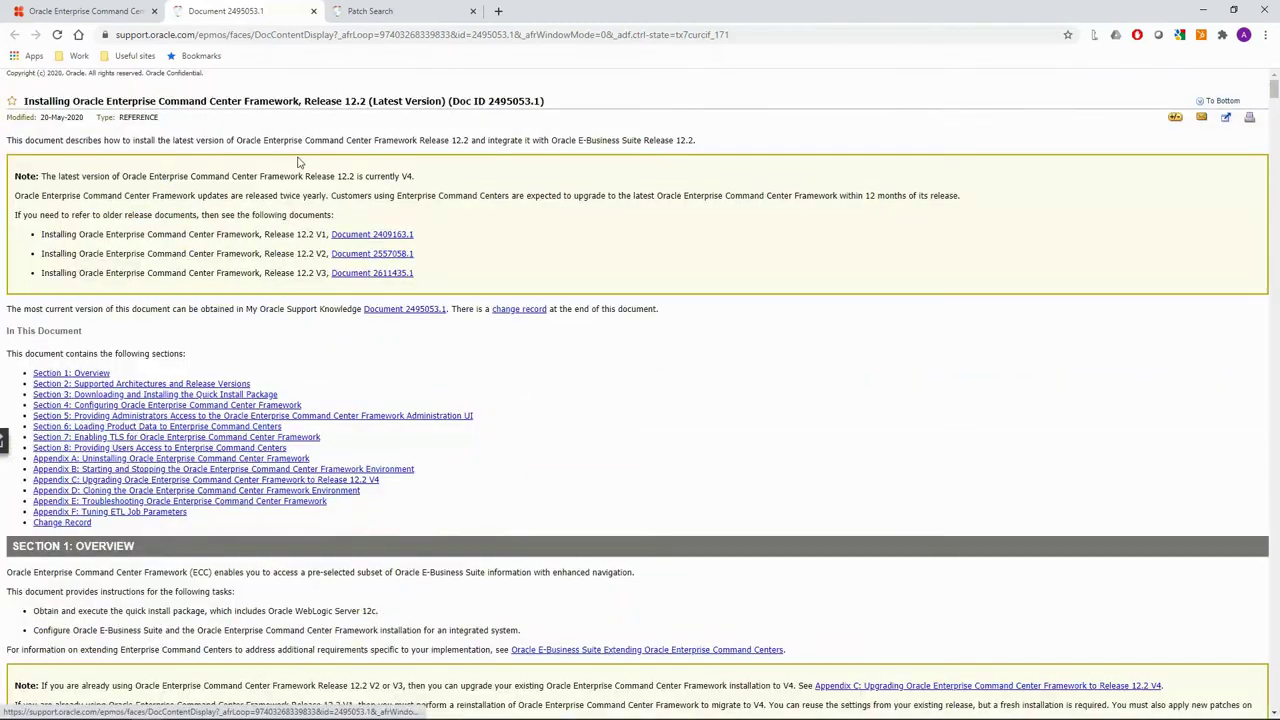
{"action": "left_click_drag", "start_coordinate": [545, 103], "coordinate": [33, 110]}
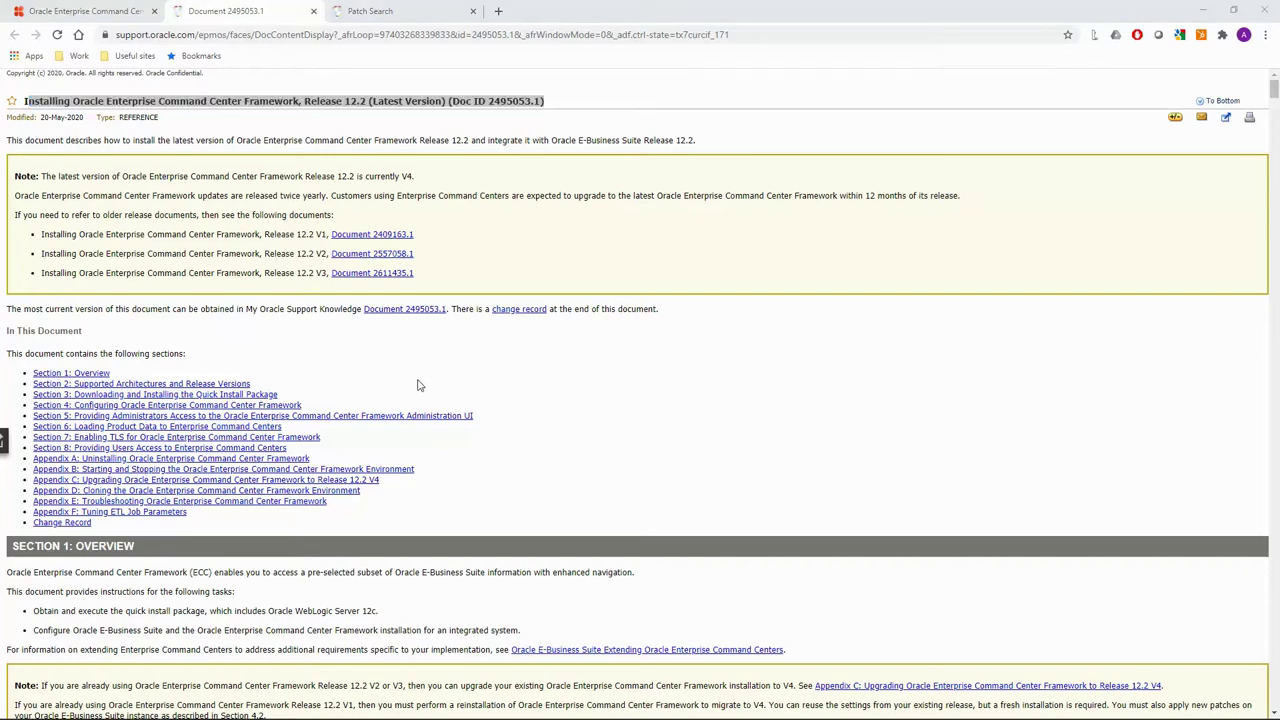
List /tmp with ls -lhtr and unzip p30297920_R12_GENERIC.zip.
{"action": "left_click_drag", "start_coordinate": [899, 332], "coordinate": [909, 66]}
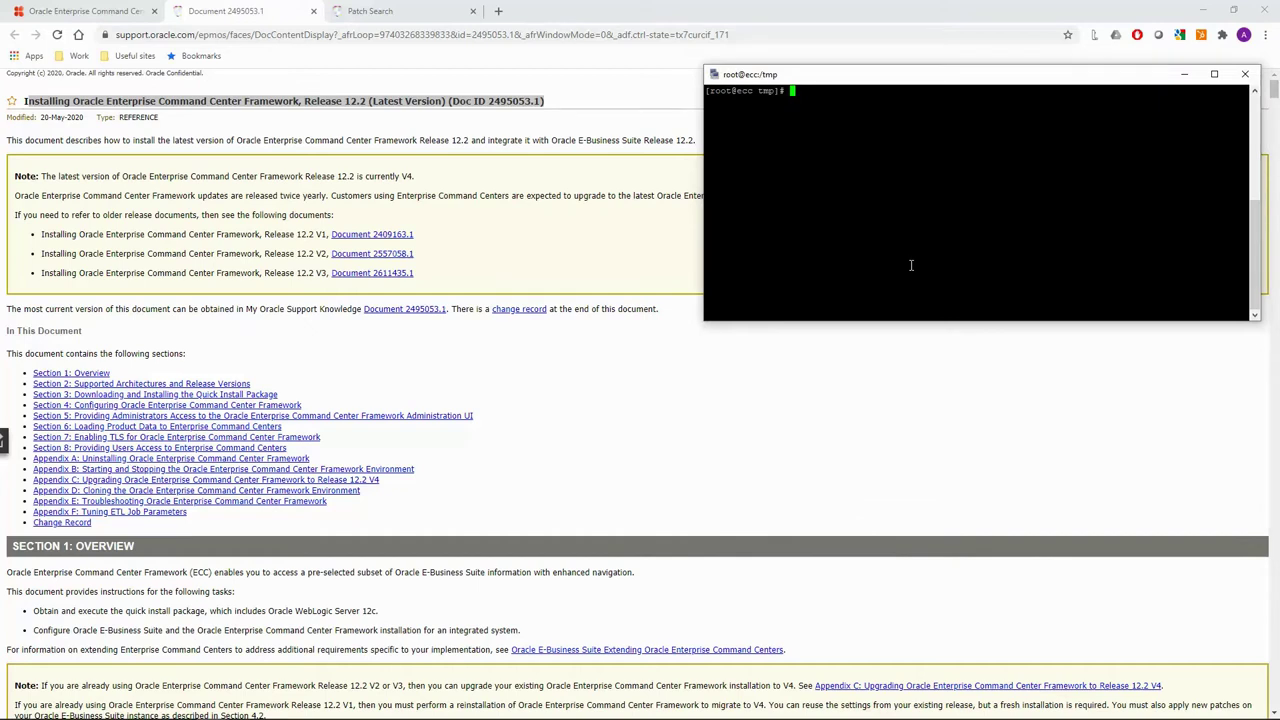
{"action": "type", "text": "ls -lhtr"}
{"action": "key", "text": "Return"}
{"action": "type", "text": "unzip p"}
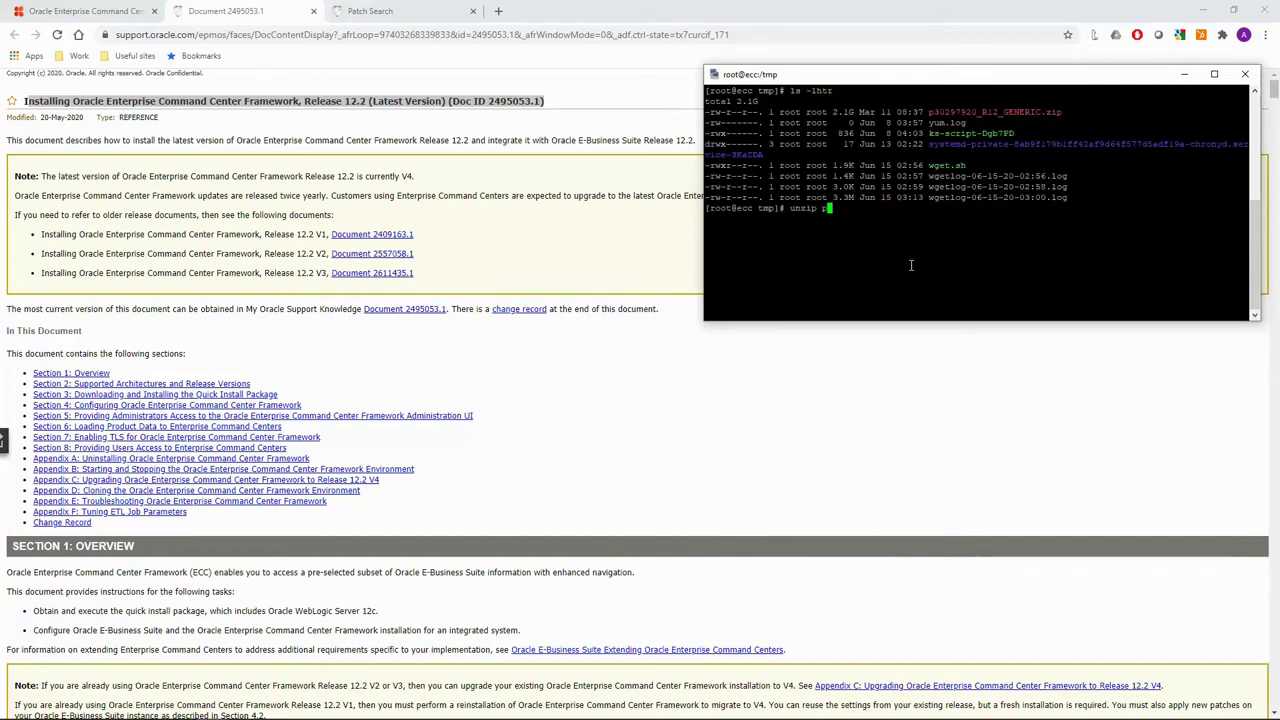
{"action": "key", "text": "Tab"}
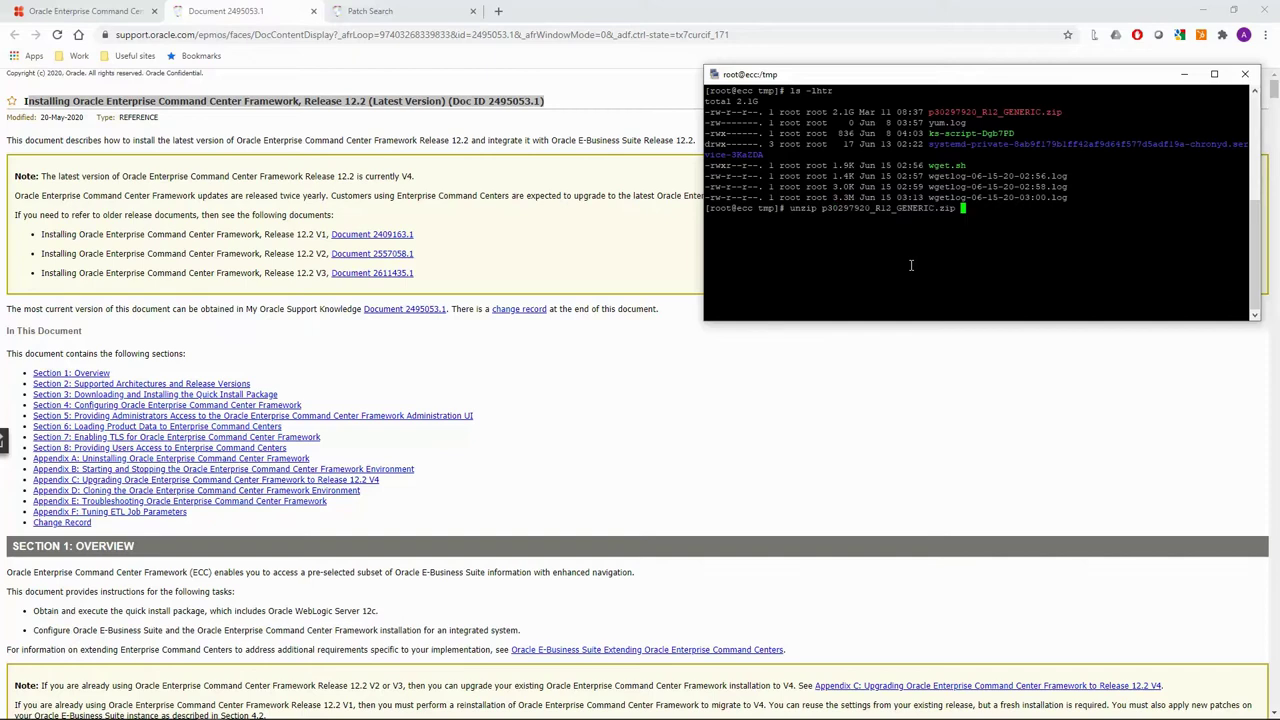
{"action": "key", "text": "Return"}
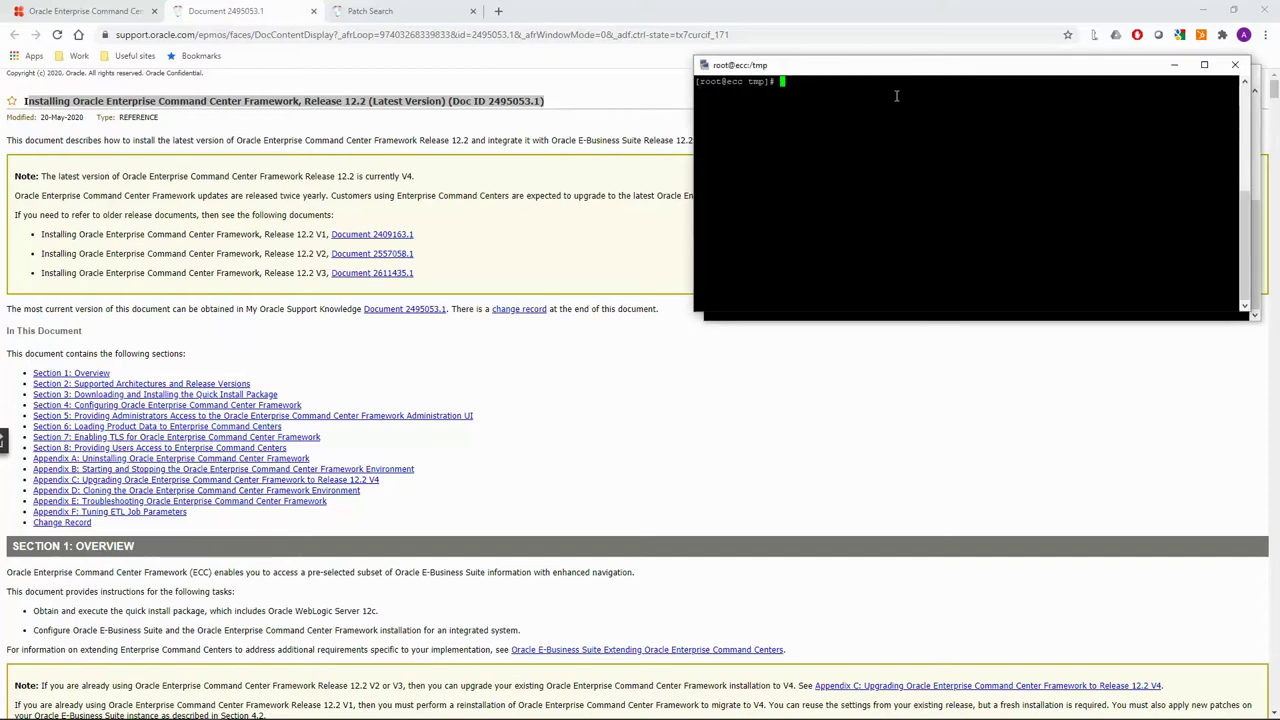
Create /u01 and move the .bsx installer files into it.
{"action": "left_click_drag", "start_coordinate": [865, 70], "coordinate": [868, 361]}
{"action": "type", "text": "mkdir -p /u01"}
{"action": "key", "text": "Return"}
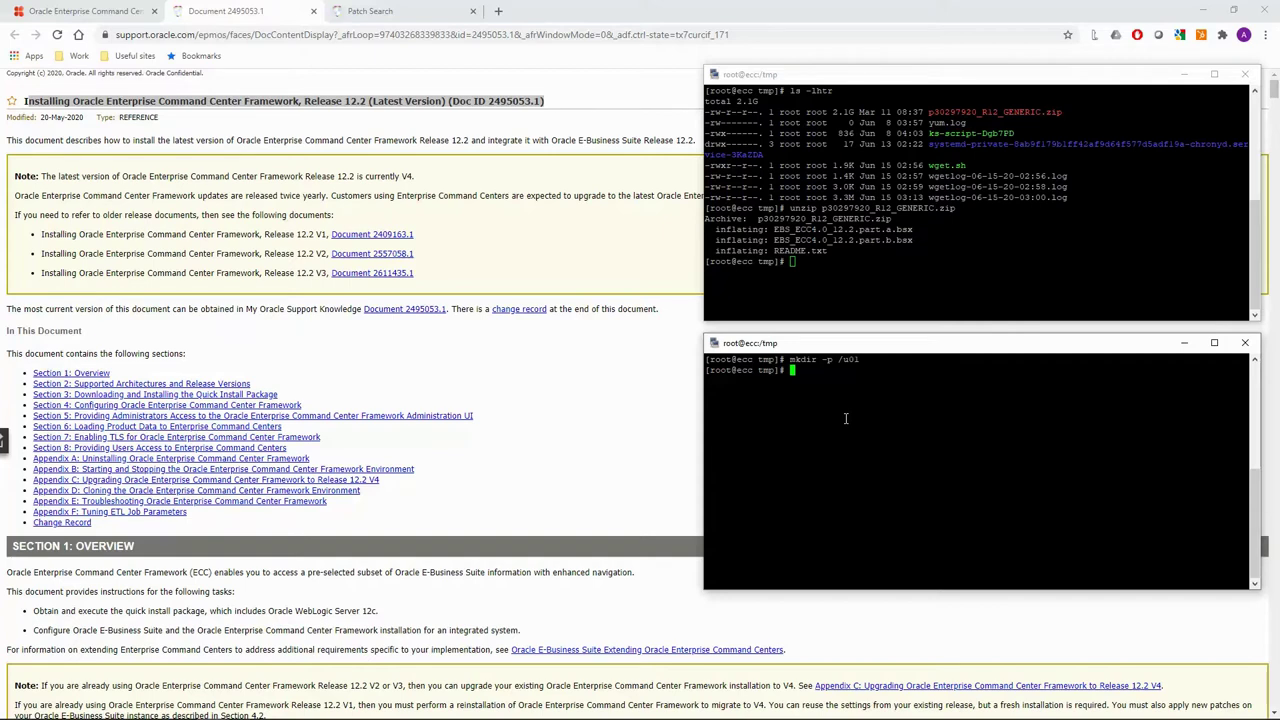
{"action": "left_click", "coordinate": [869, 286]}
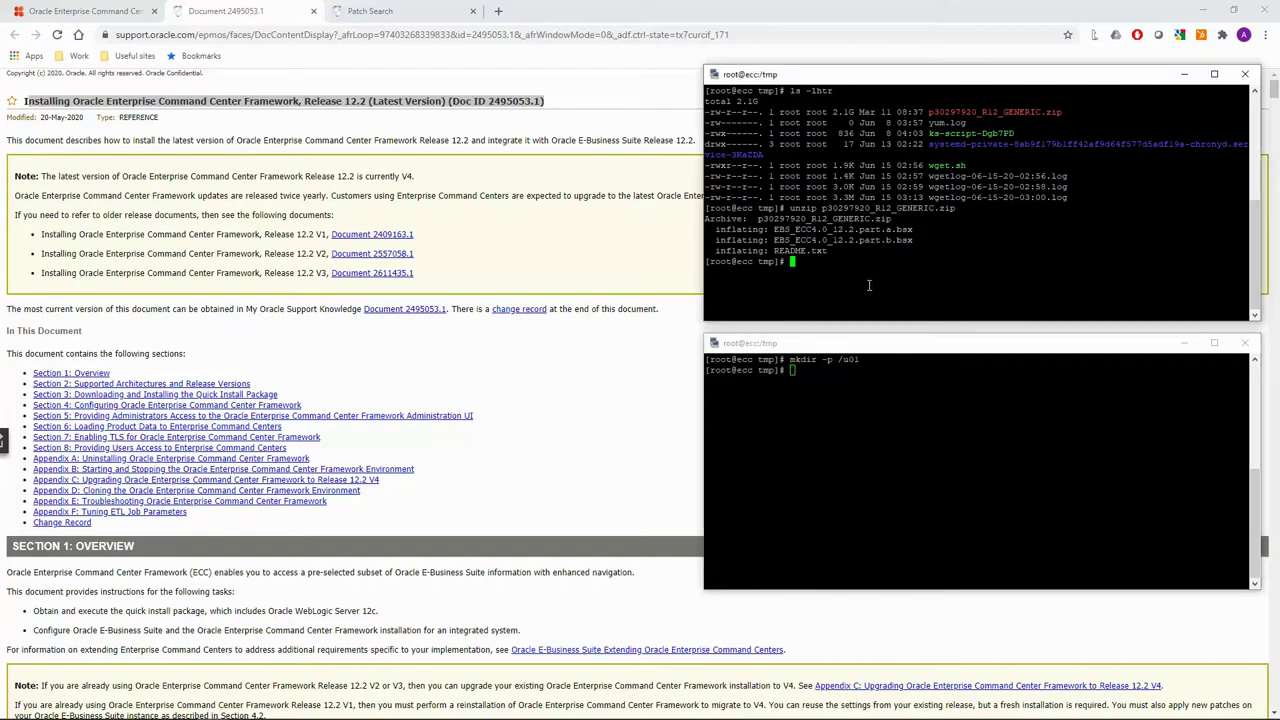
{"action": "type", "text": "mv *bsx /u01"}
{"action": "key", "text": "Return"}
In /u01, list the installer files and make them all executable with chmod u+x *.
{"action": "left_click_drag", "start_coordinate": [862, 348], "coordinate": [856, 362]}
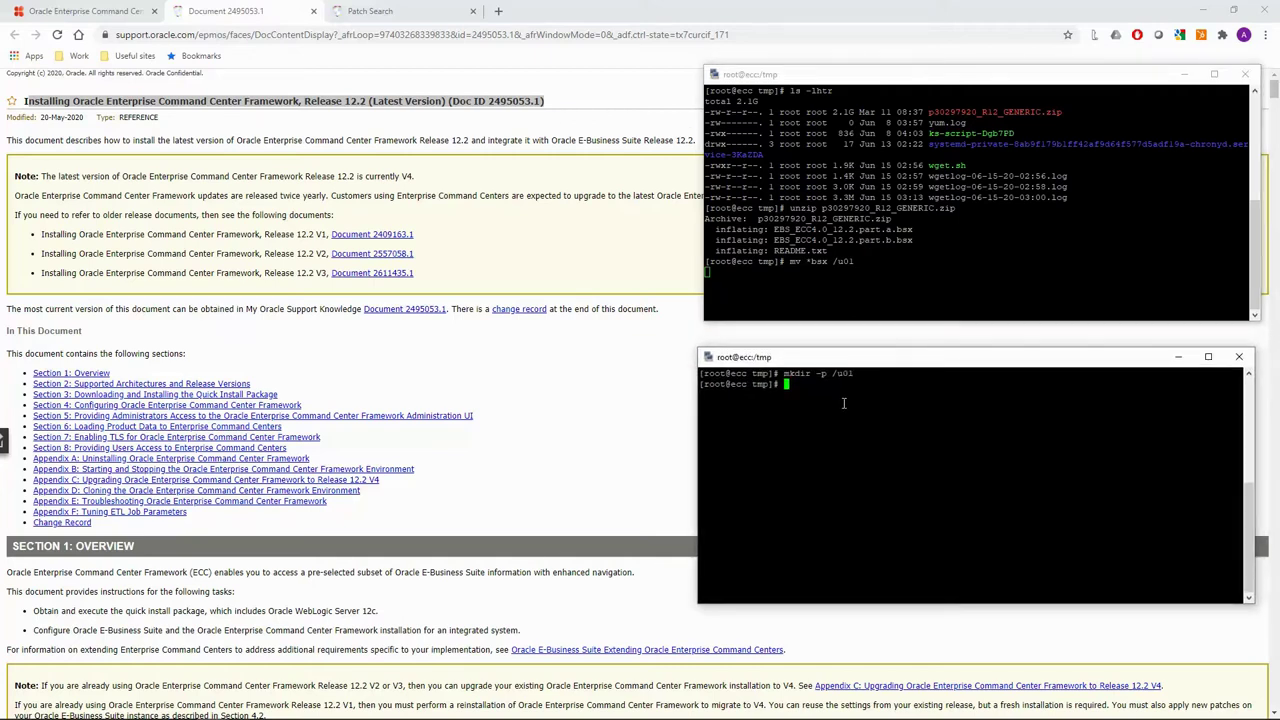
{"action": "type", "text": "cd /u01"}
{"action": "key", "text": "Return"}
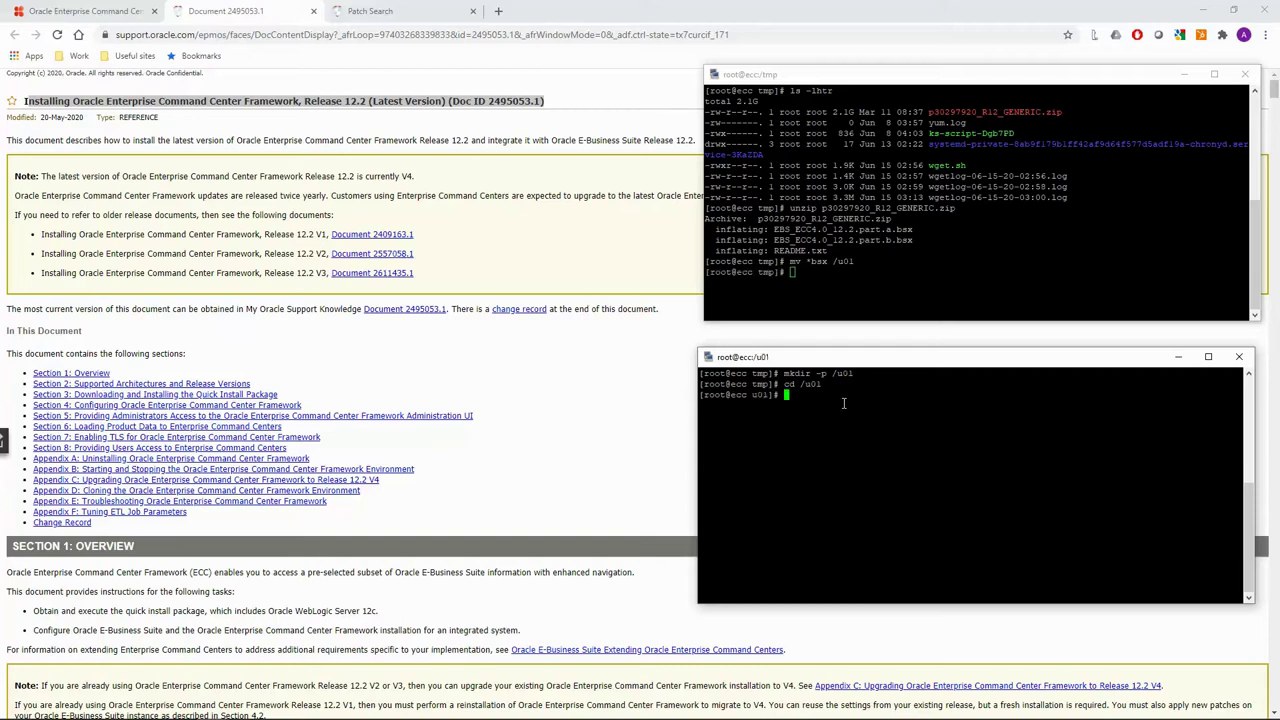
{"action": "type", "text": "ls -lhtr"}
{"action": "key", "text": "Return"}
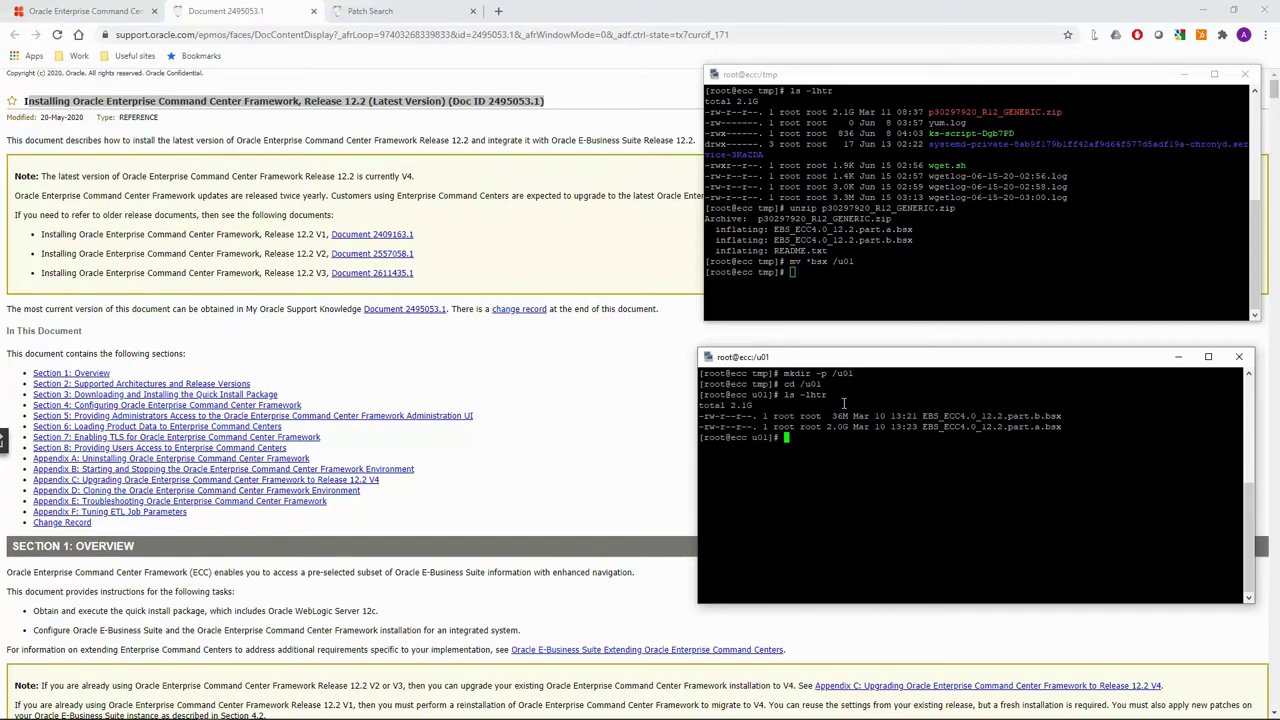
{"action": "type", "text": "chmod u+x E"}
{"action": "key", "text": "BackSpace"}
{"action": "type", "text": "*"}
{"action": "key", "text": "Return"}
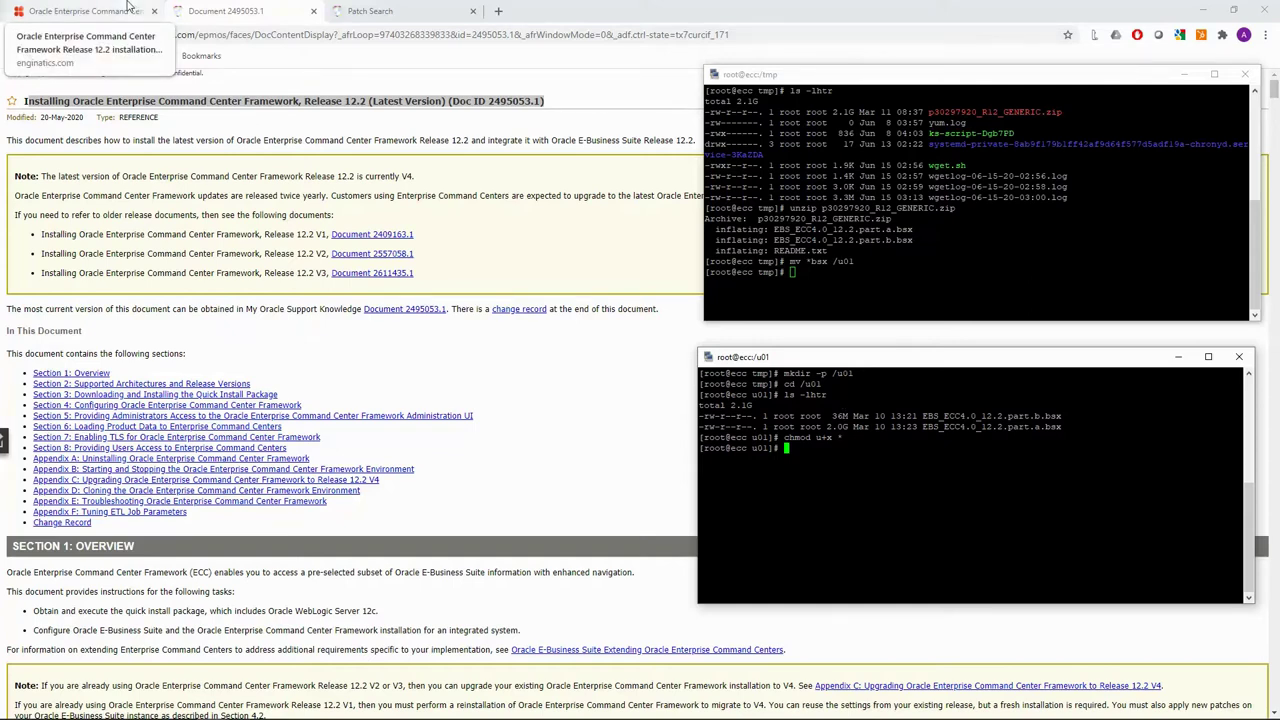
Copy the .bsx installer for-loop from the Enginatics blog and run it in the /u01 terminal.
{"action": "left_click", "coordinate": [128, 9]}
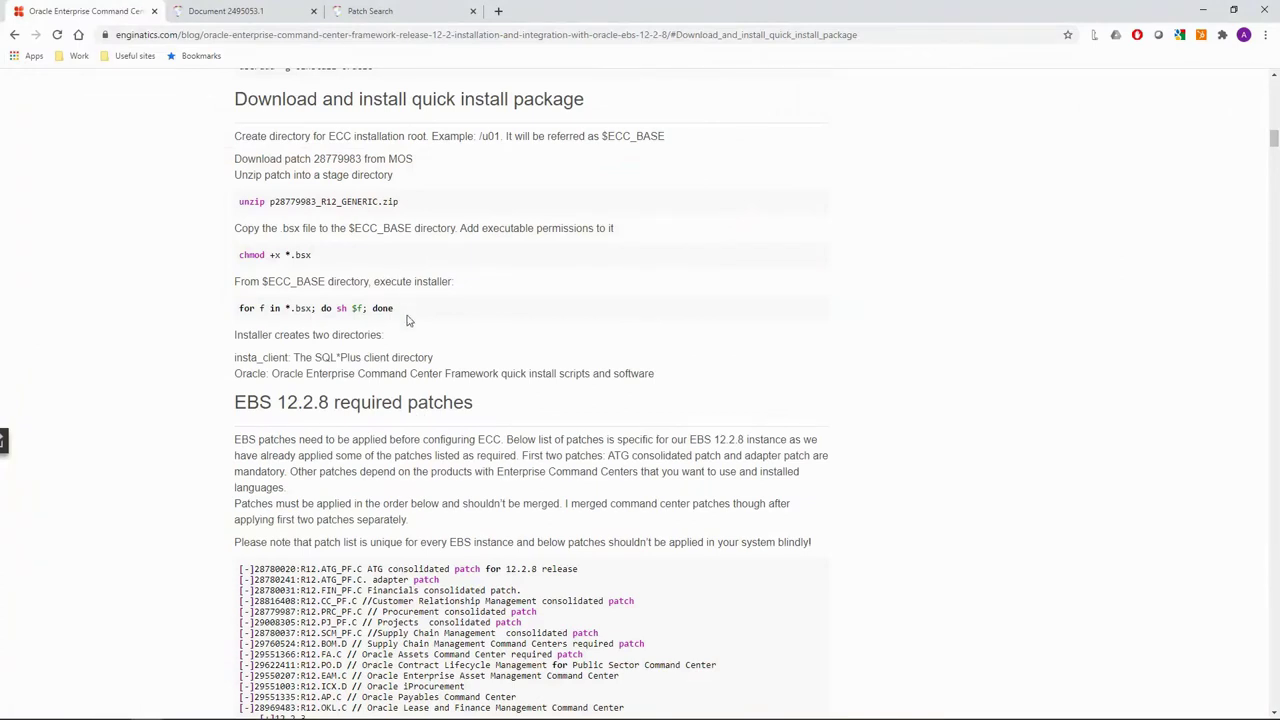
{"action": "left_click_drag", "start_coordinate": [406, 318], "coordinate": [236, 312]}
{"action": "key", "text": "ctrl+c"}
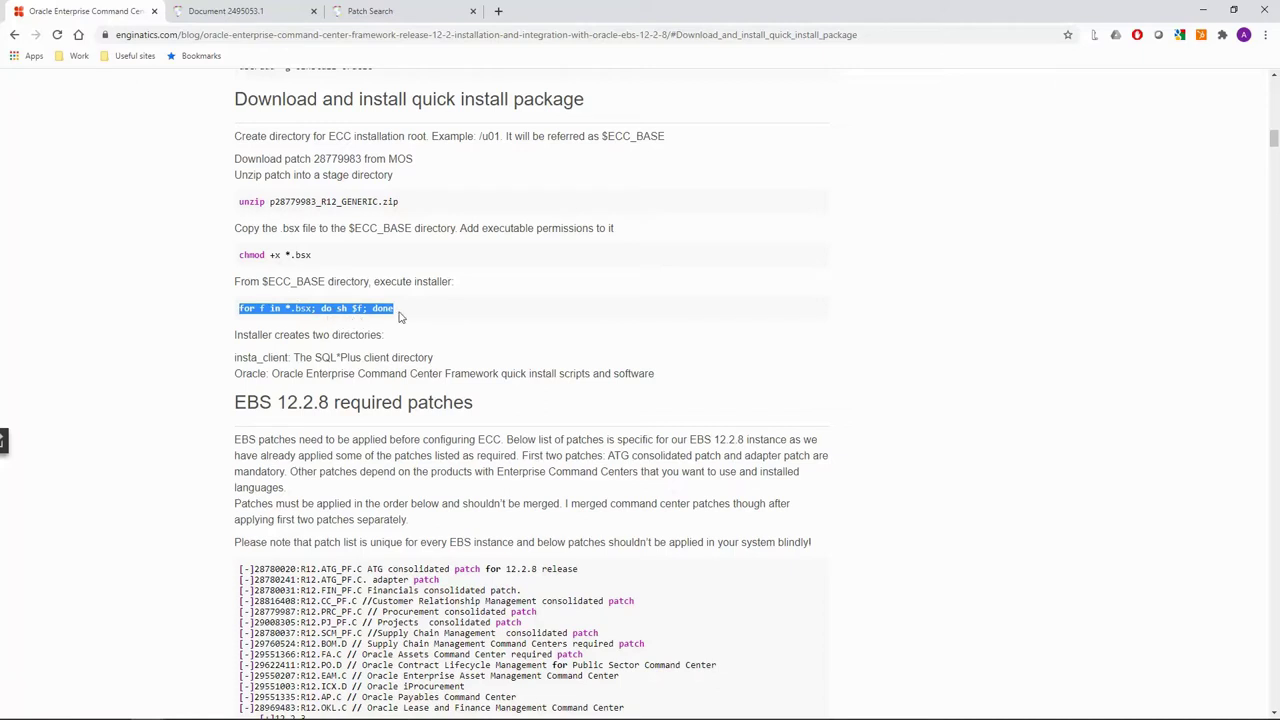
{"action": "key", "text": "alt+Tab"}
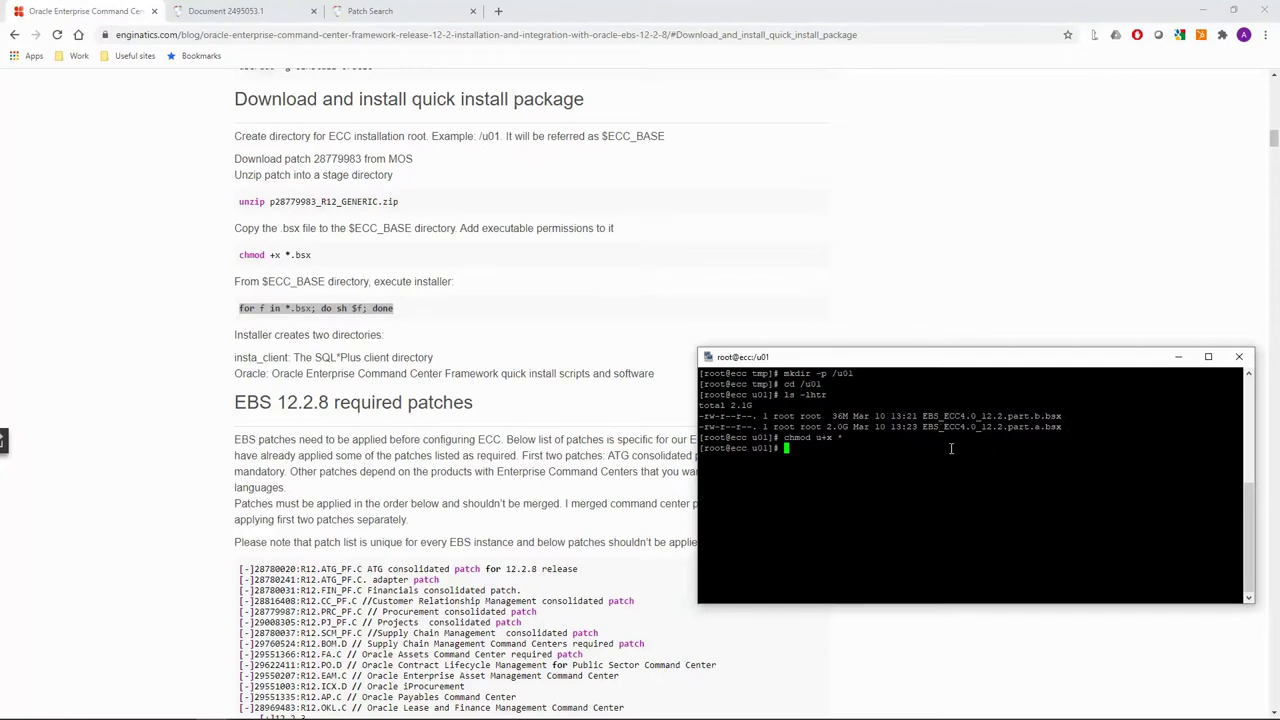
{"action": "right_click", "coordinate": [978, 449]}
{"action": "key", "text": "Return"}
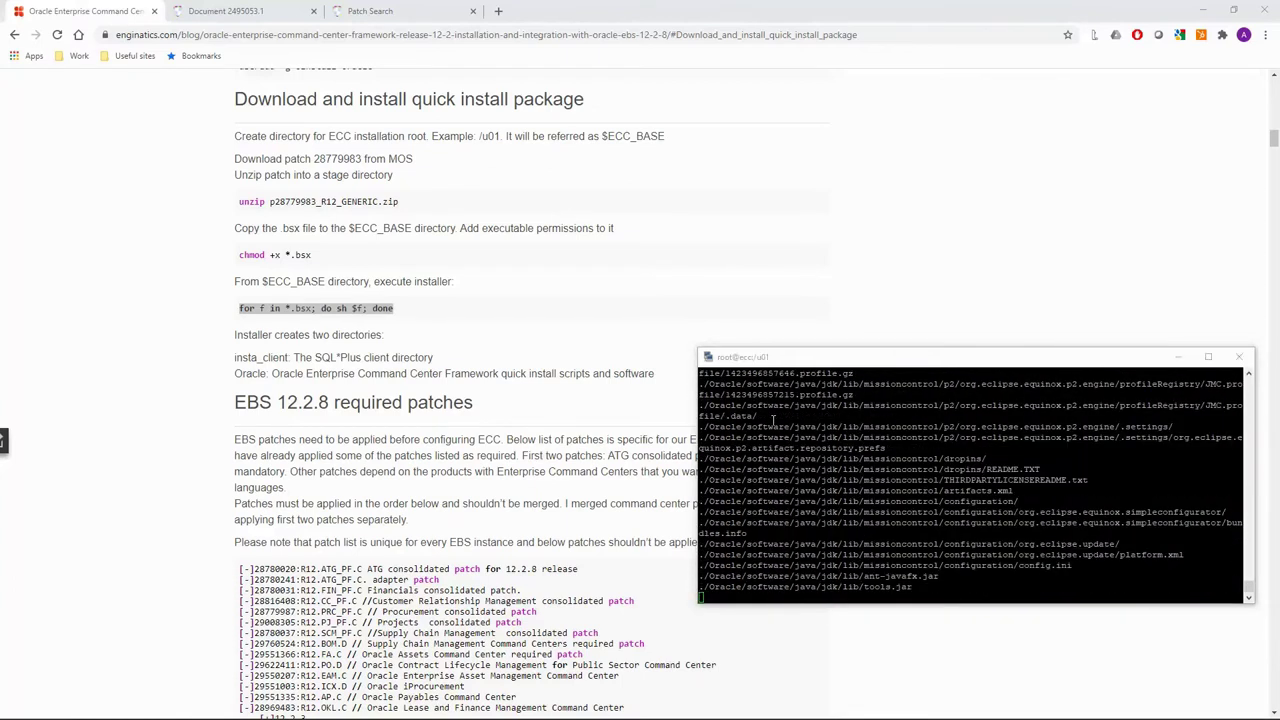
In the first terminal, list /tmp, then change into /u01 and list its contents.
{"action": "key", "text": "alt+Tab"}
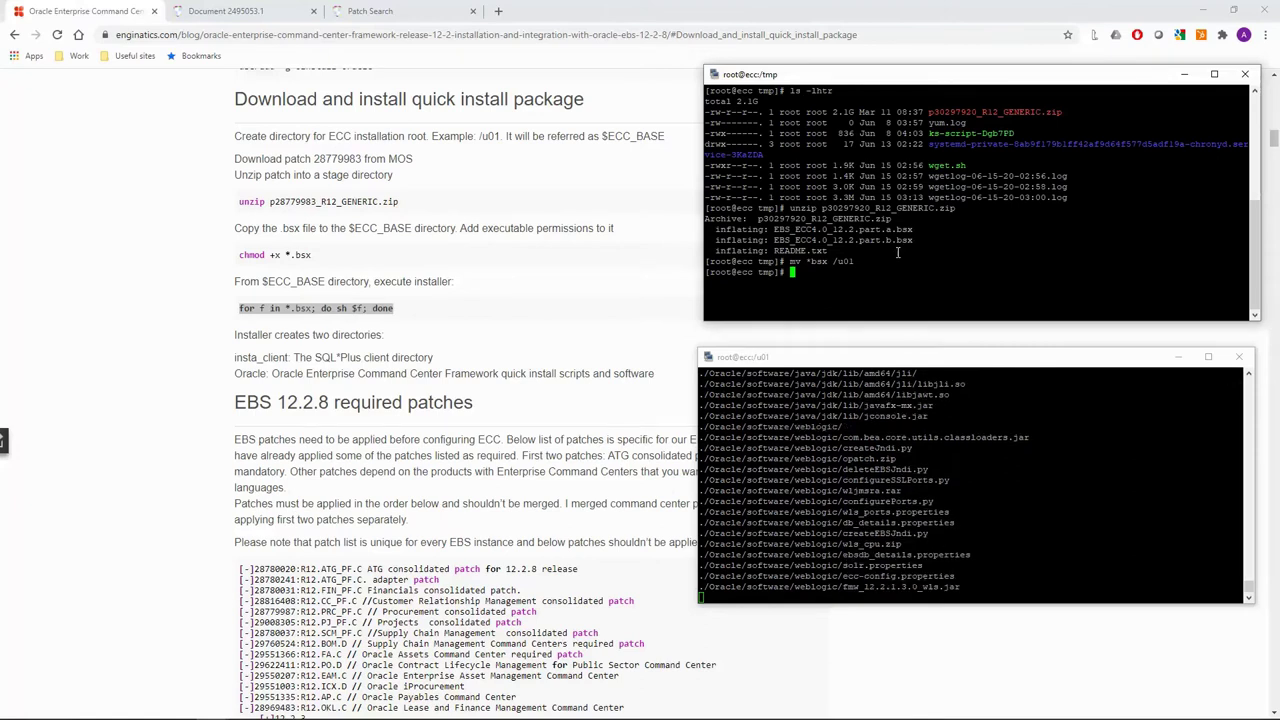
{"action": "type", "text": "ls -ltr"}
{"action": "key", "text": "Return"}
{"action": "type", "text": "cd /"}
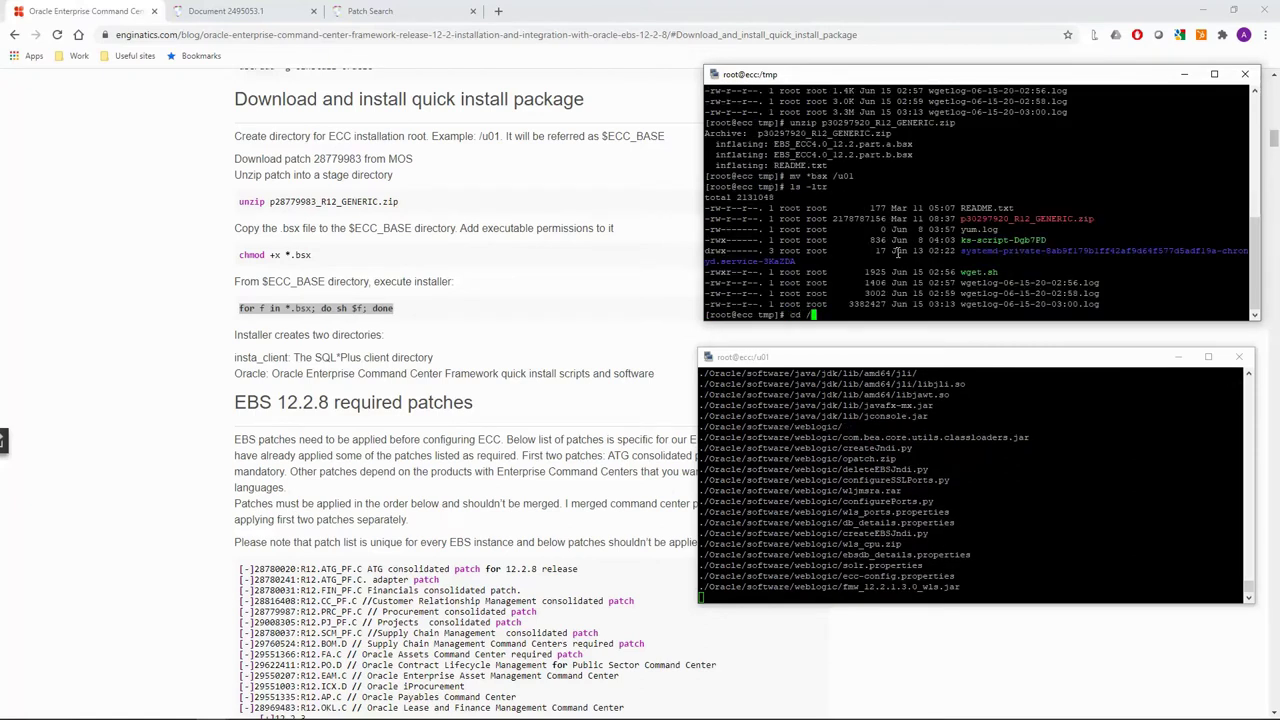
{"action": "type", "text": "u01"}
{"action": "key", "text": "Return"}
{"action": "type", "text": "ls -ltr"}
{"action": "key", "text": "Return"}
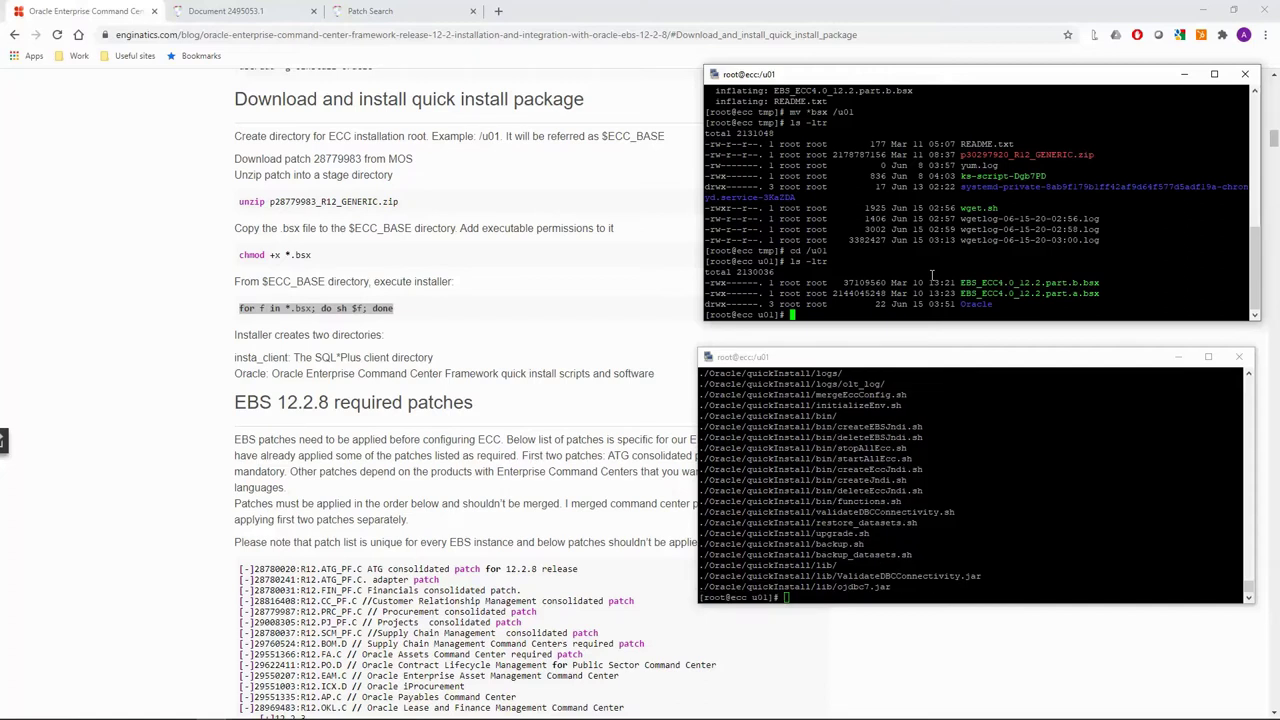
List /u01 to see the extracted directories, then list the Oracle/ directory.
{"action": "type", "text": "ls -ltr"}
{"action": "key", "text": "Return"}
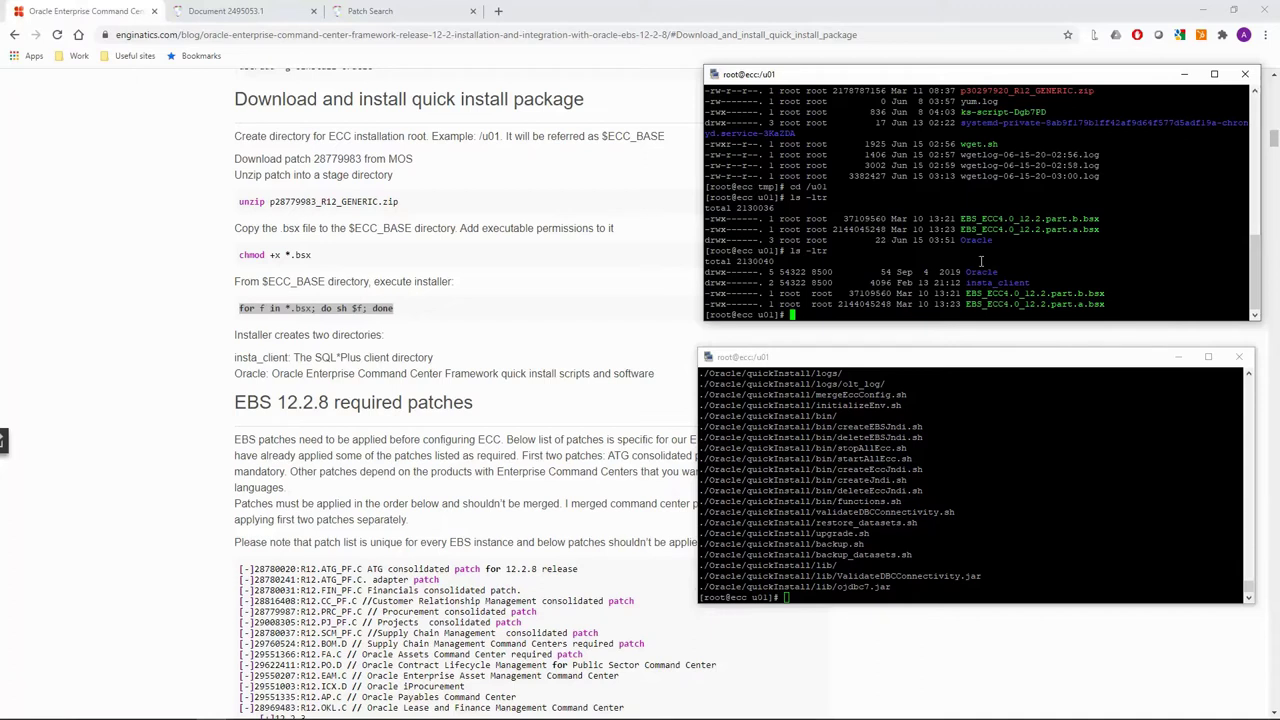
{"action": "type", "text": "ls -ltr Oracle/"}
{"action": "key", "text": "Return"}
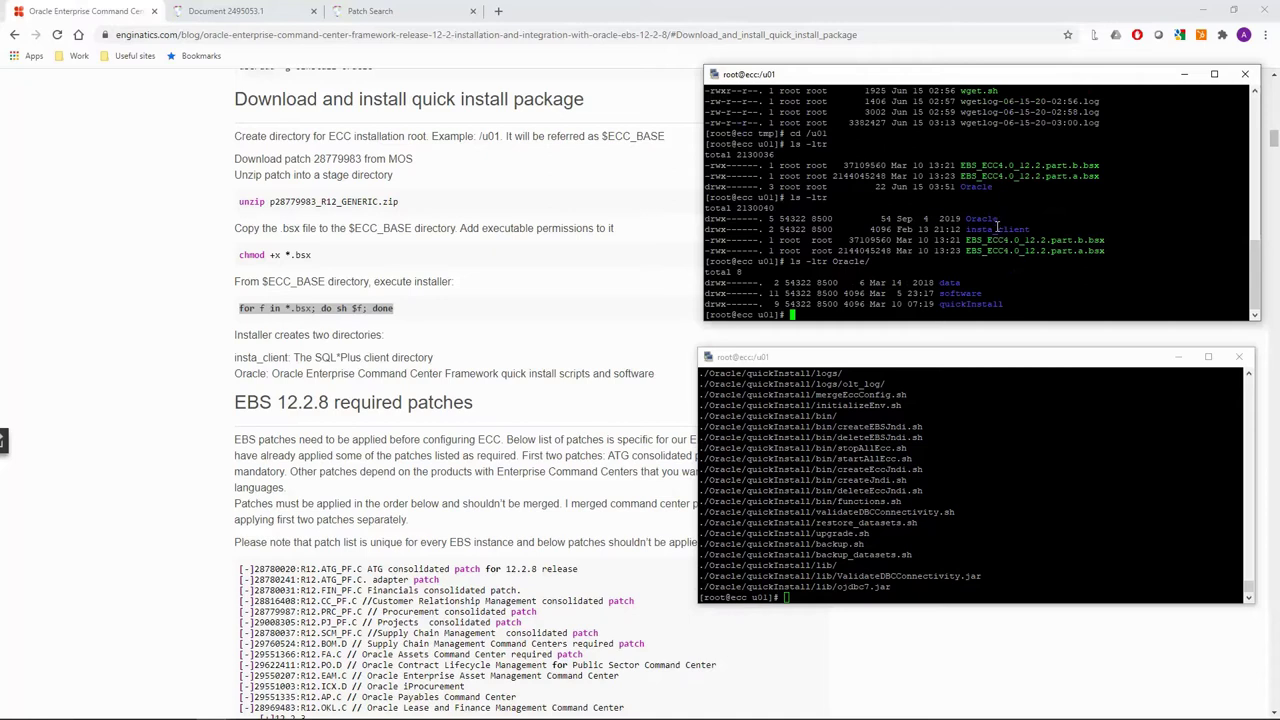
List the insta_client directory with ls -l and scroll through its output.
{"action": "double_click", "coordinate": [997, 228]}
{"action": "type", "text": "ls -l"}
{"action": "type", "text": "i"}
{"action": "key", "text": "Tab"}
{"action": "key", "text": "Return"}
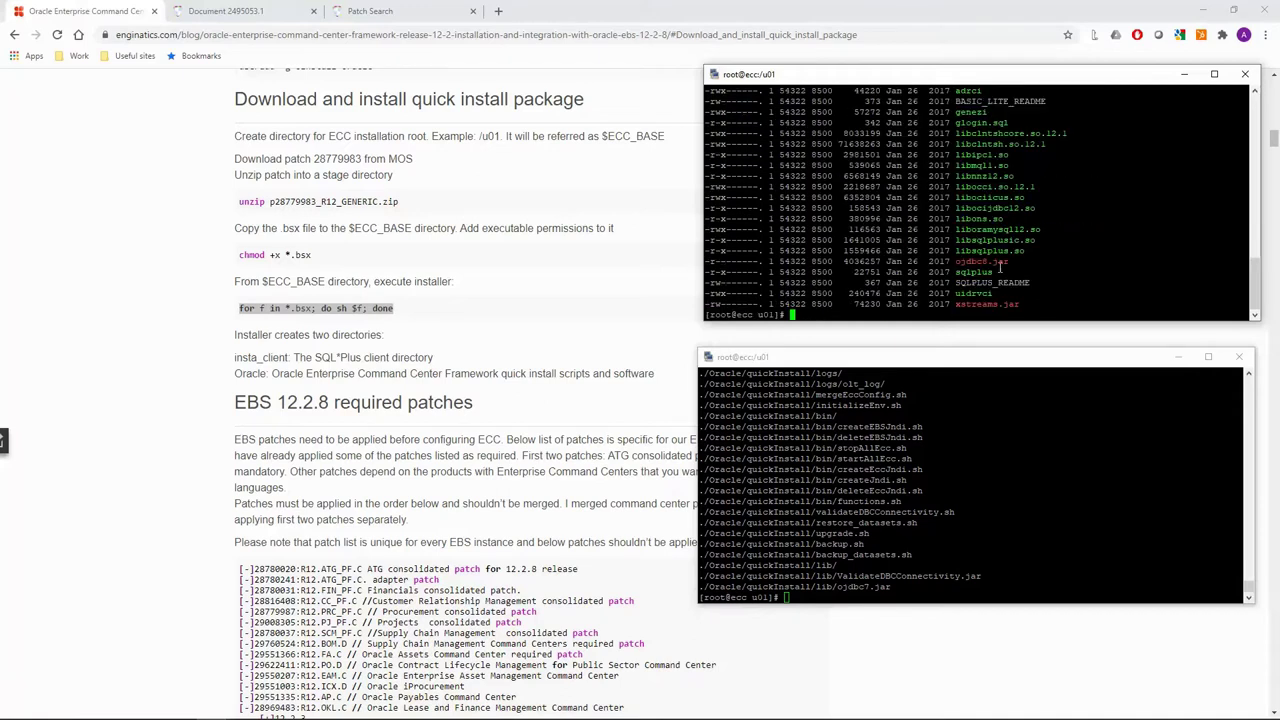
{"action": "scroll", "coordinate": [1000, 265], "scroll_direction": "up", "scroll_amount": 4}
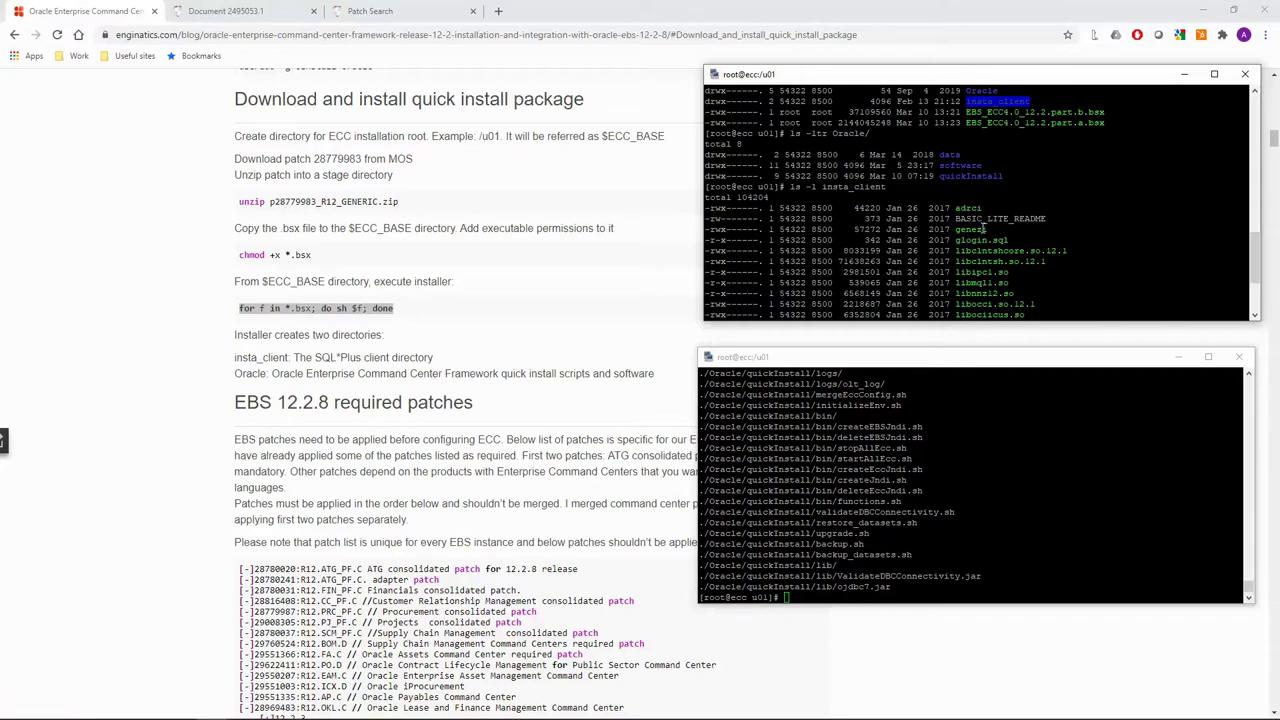
{"action": "scroll", "coordinate": [985, 229], "scroll_direction": "down", "scroll_amount": 4}
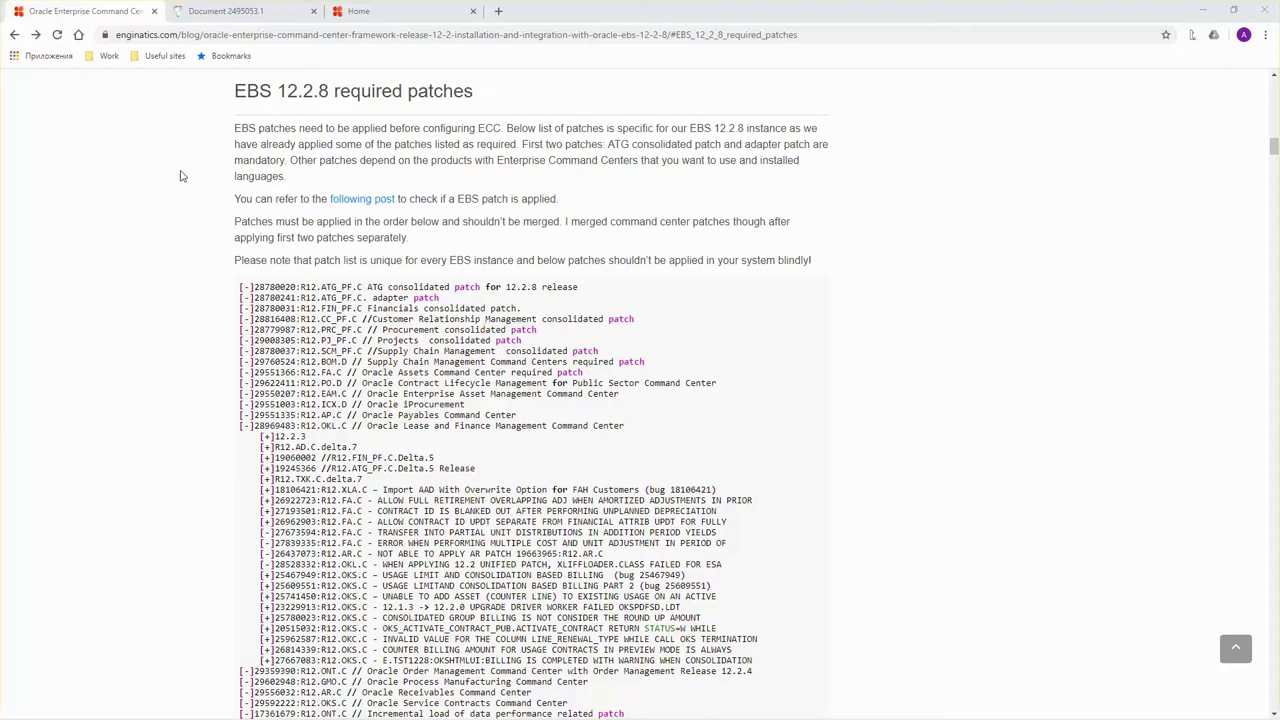
Review section 4.2 of Document 2495053.1: AD/TXK, ATG, adapter and product-family patch steps.
{"action": "left_click", "coordinate": [222, 10]}
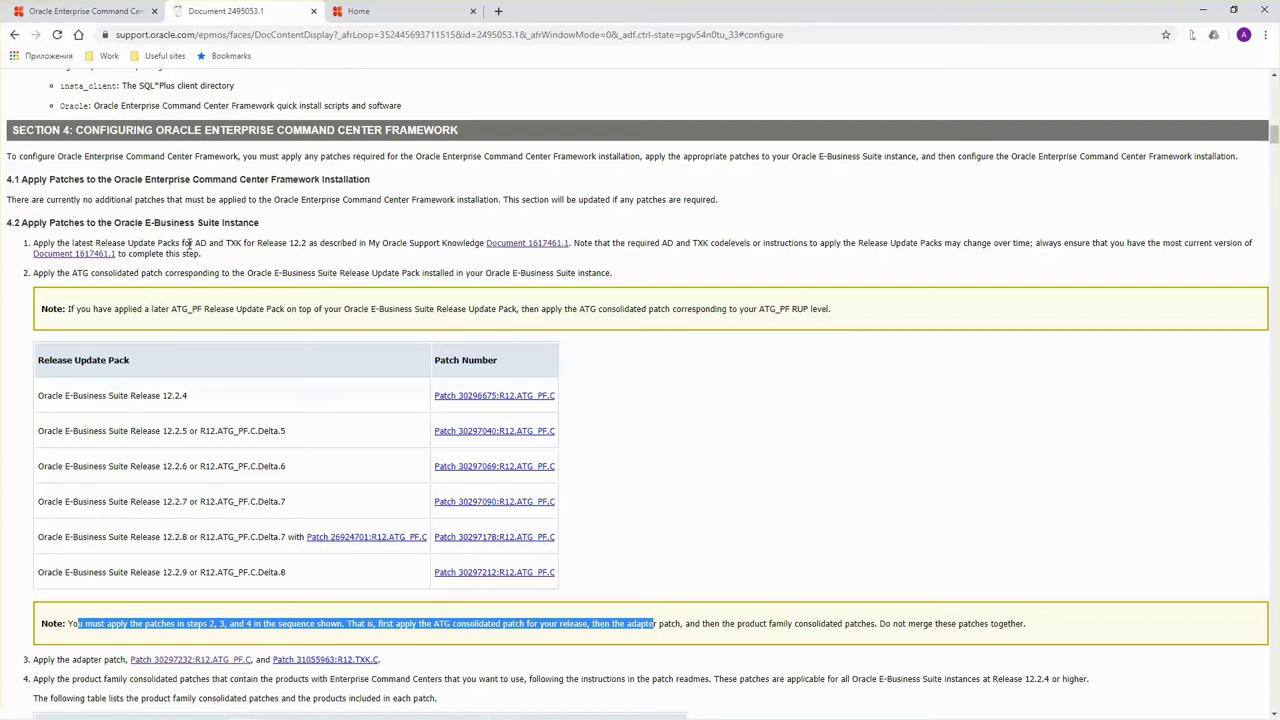
{"action": "left_click_drag", "start_coordinate": [188, 243], "coordinate": [372, 243]}
{"action": "left_click_drag", "start_coordinate": [72, 273], "coordinate": [181, 277]}
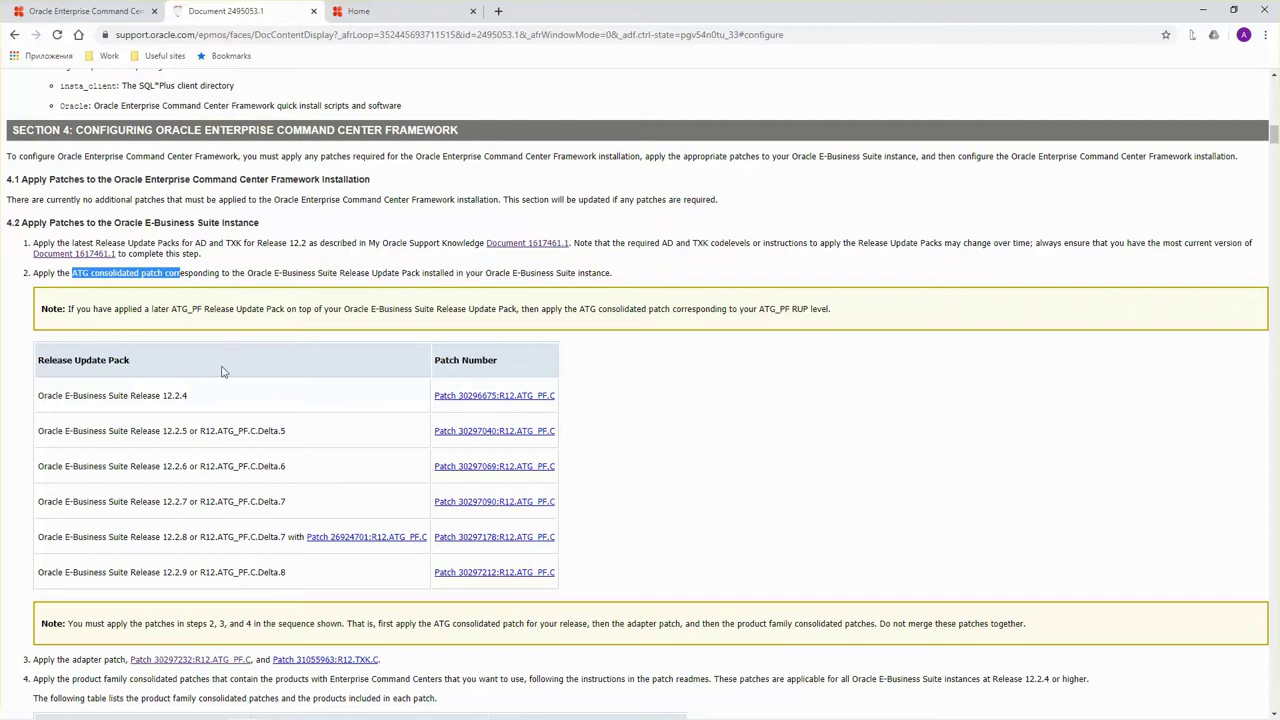
{"action": "scroll", "coordinate": [241, 345], "scroll_direction": "down", "scroll_amount": 2}
{"action": "left_click_drag", "start_coordinate": [65, 526], "coordinate": [152, 527]}
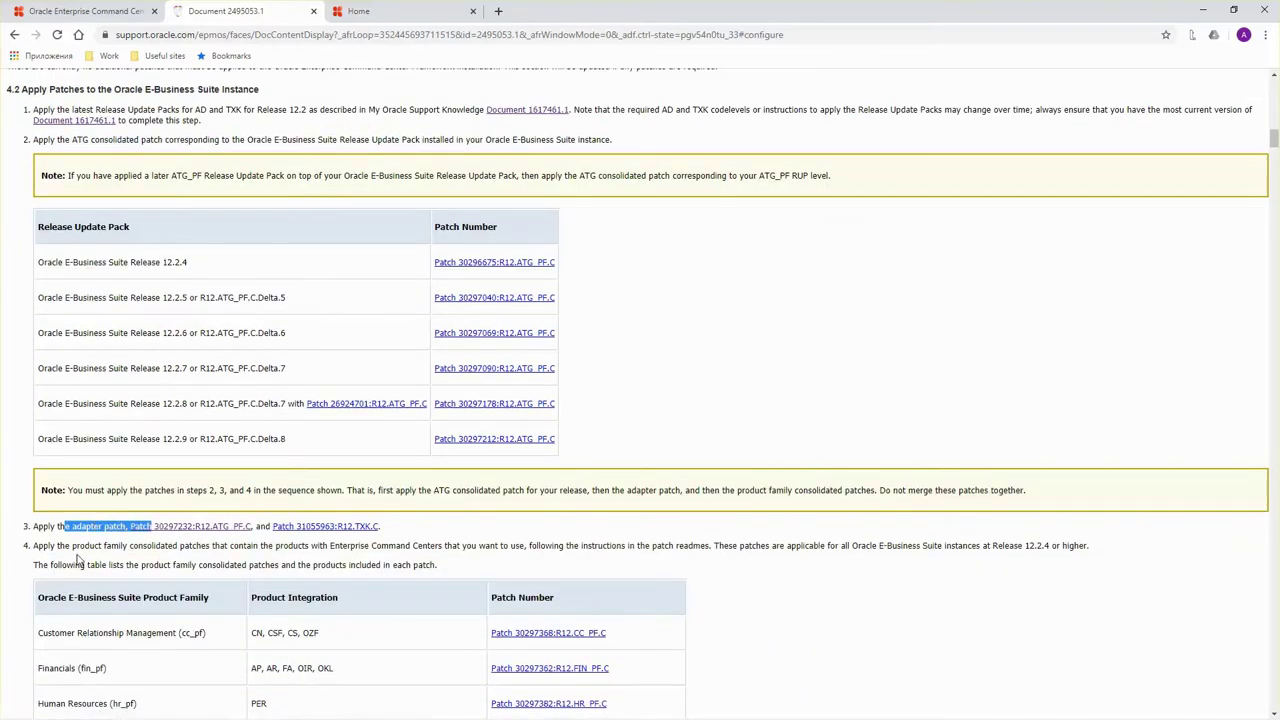
{"action": "left_click_drag", "start_coordinate": [72, 546], "coordinate": [250, 560]}
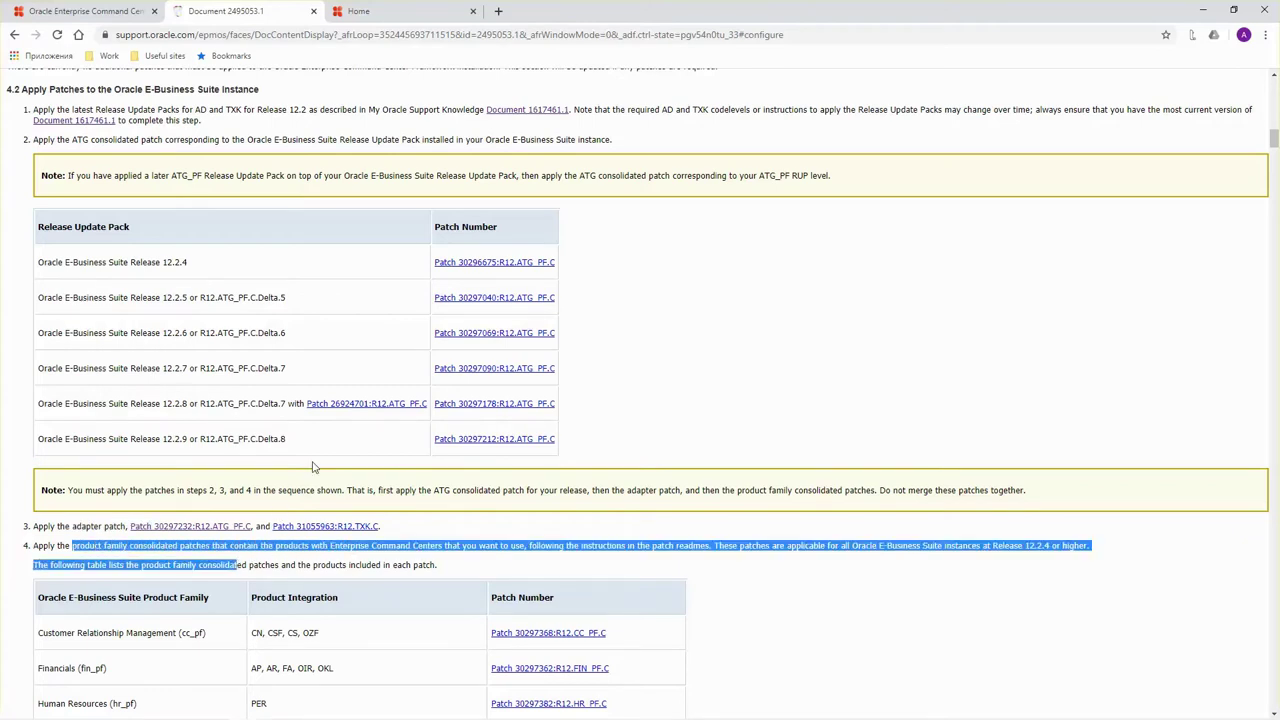
{"action": "left_click", "coordinate": [253, 415]}
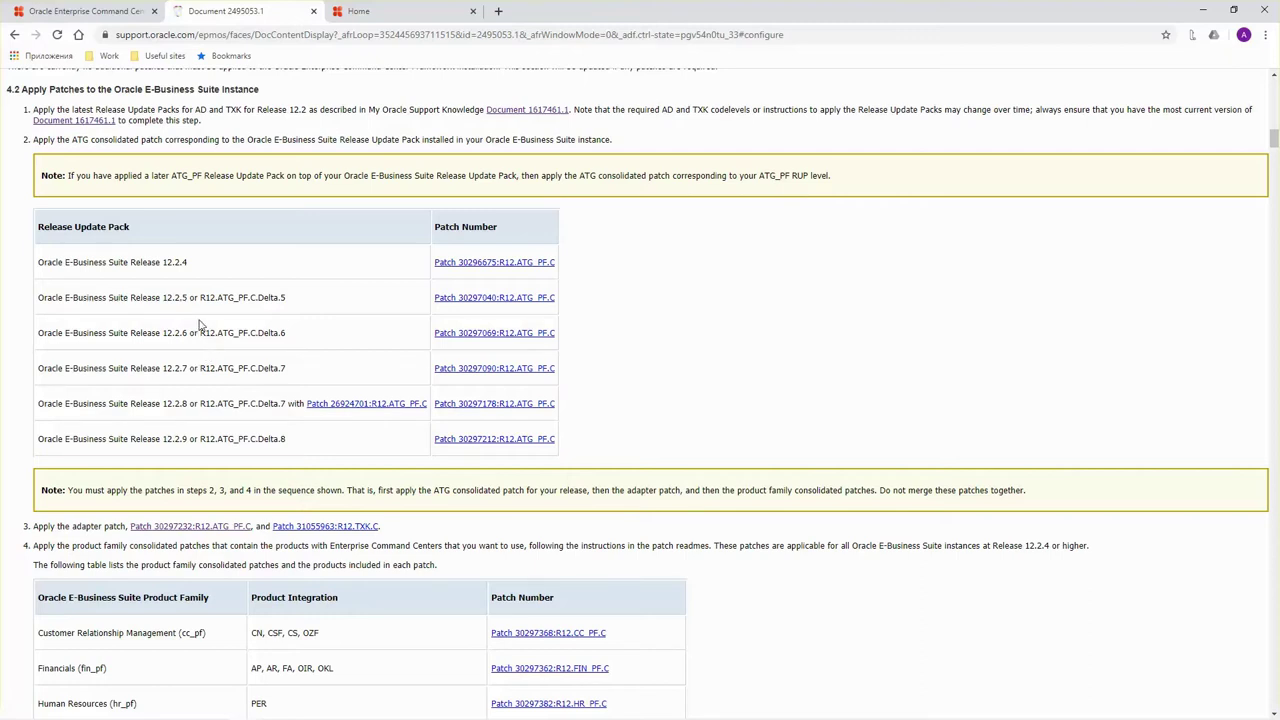
Note the Release 12.2.4 row, then open Document 1617461.1 in a new tab.
{"action": "left_click_drag", "start_coordinate": [188, 265], "coordinate": [85, 259]}
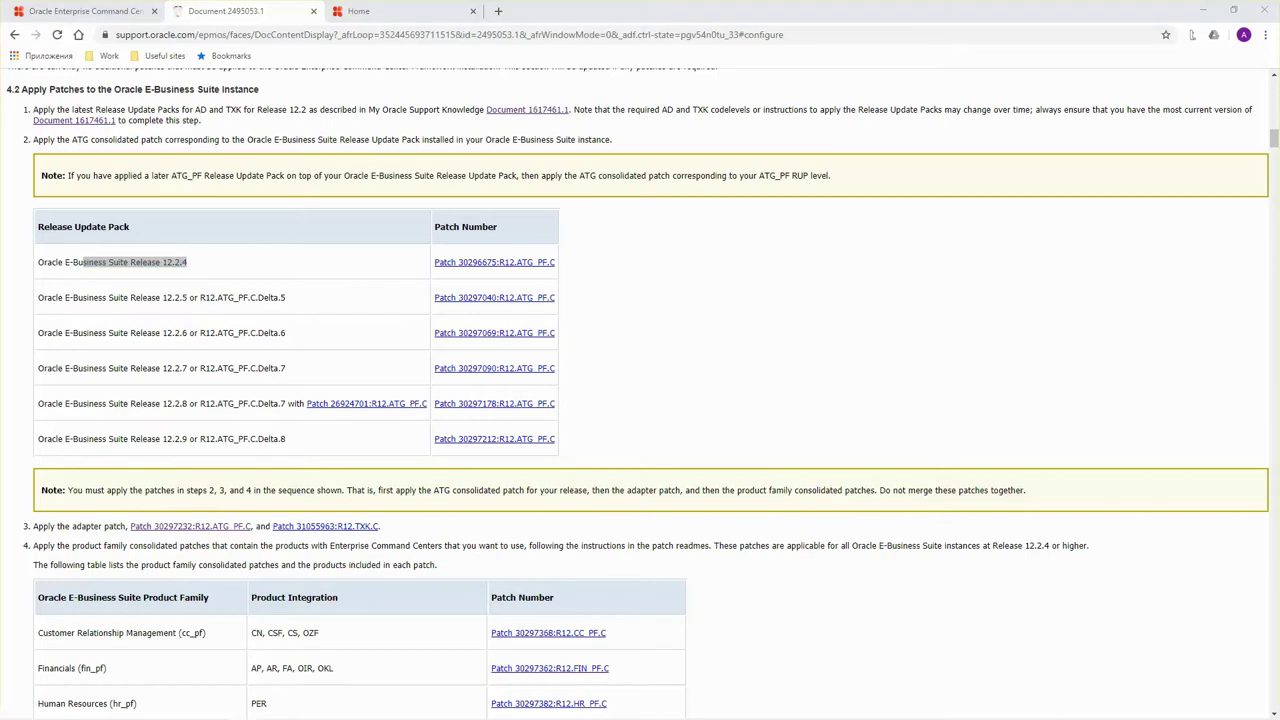
{"action": "left_click", "coordinate": [287, 172]}
{"action": "scroll", "coordinate": [287, 172], "scroll_direction": "up", "scroll_amount": 1}
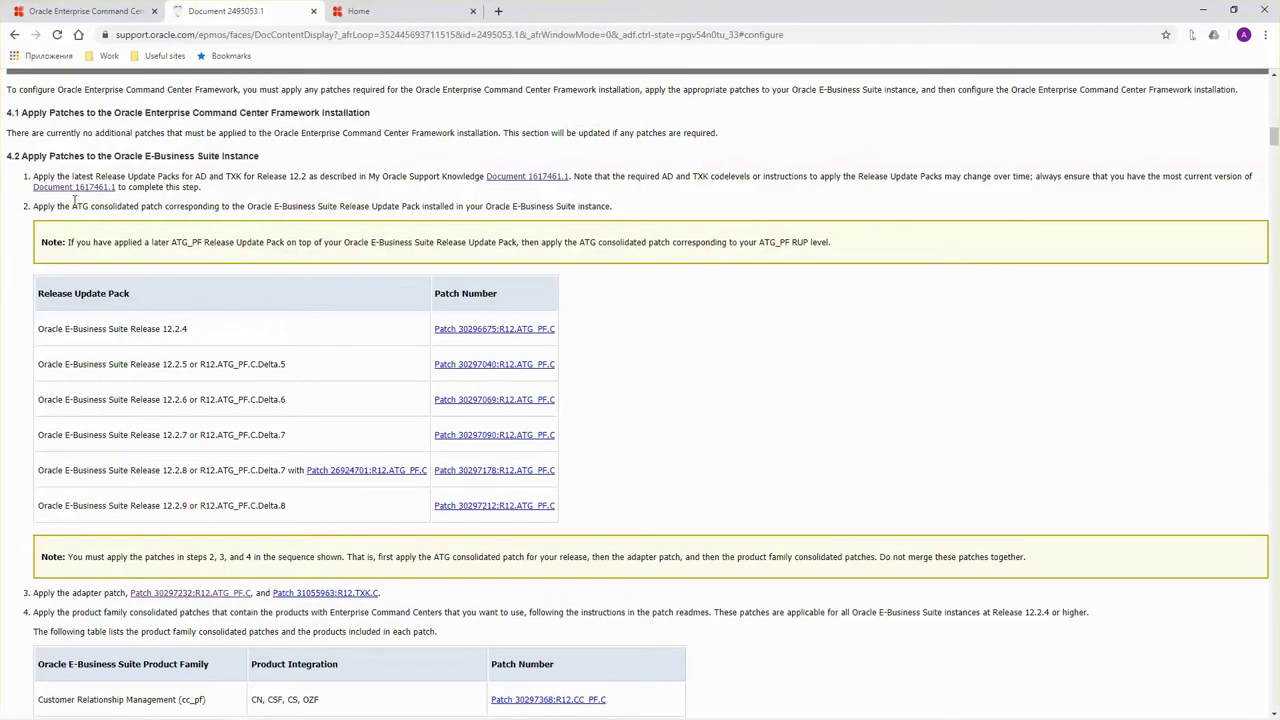
{"action": "right_click", "coordinate": [83, 190]}
{"action": "left_click", "coordinate": [107, 199]}
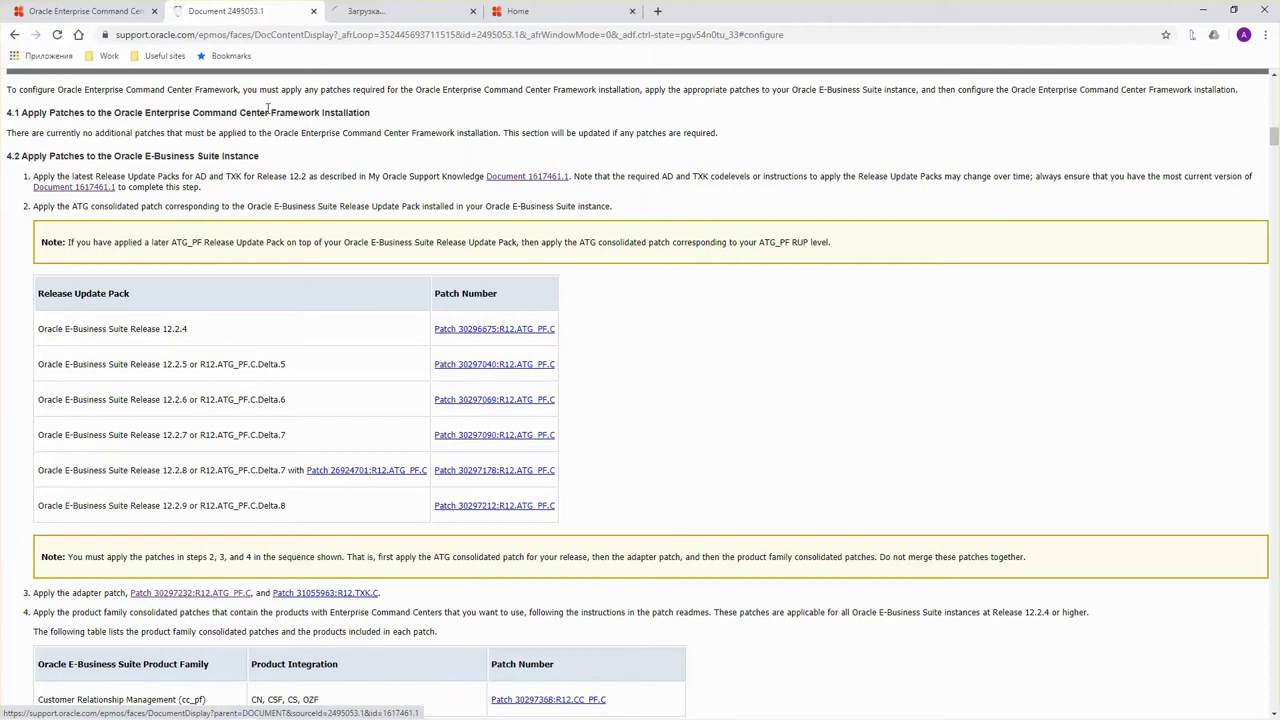
{"action": "left_click", "coordinate": [366, 15]}
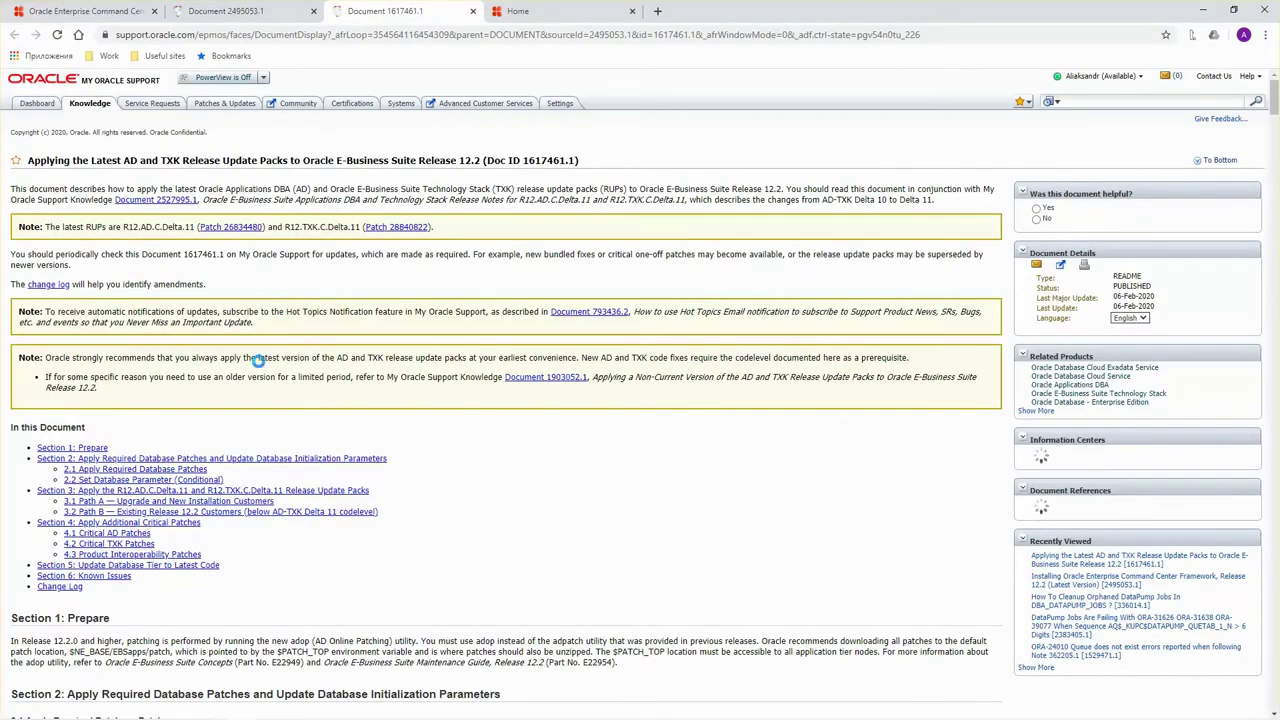
Scroll through Document 1617461.1, then go back to the Document 2495053.1 tab.
{"action": "scroll", "coordinate": [241, 390], "scroll_direction": "down", "scroll_amount": 3}
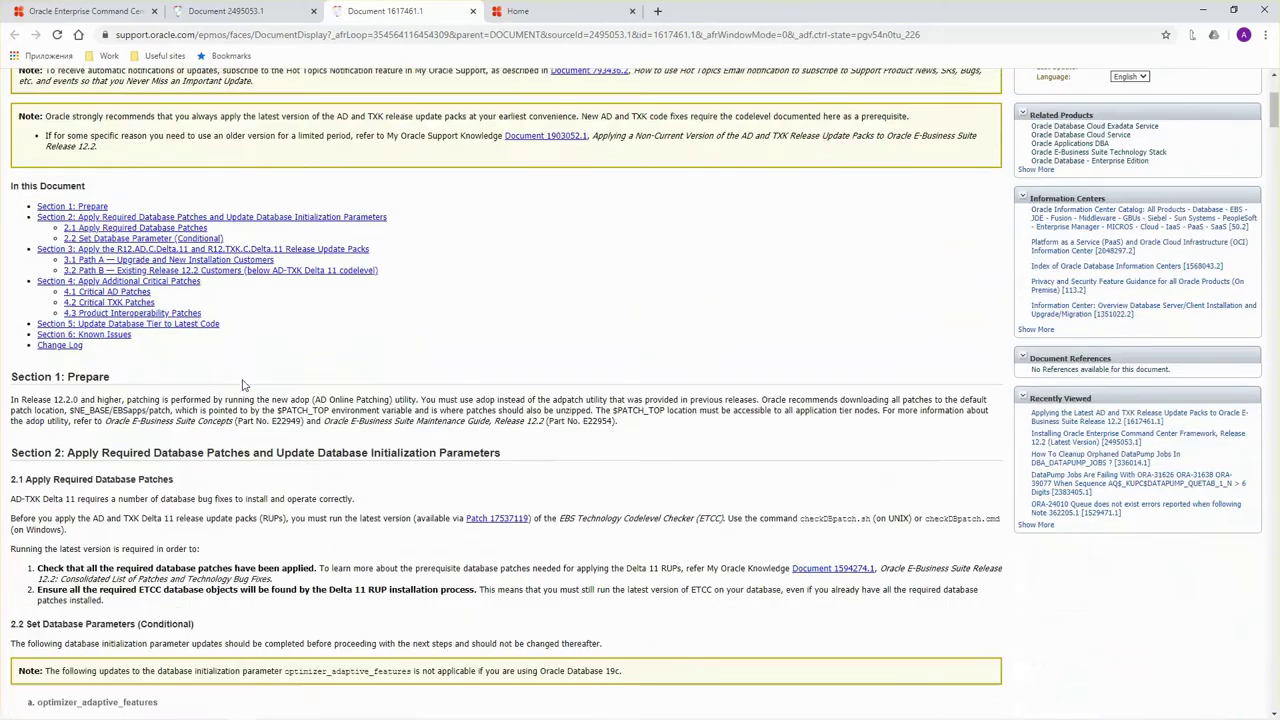
{"action": "scroll", "coordinate": [250, 390], "scroll_direction": "down", "scroll_amount": 1}
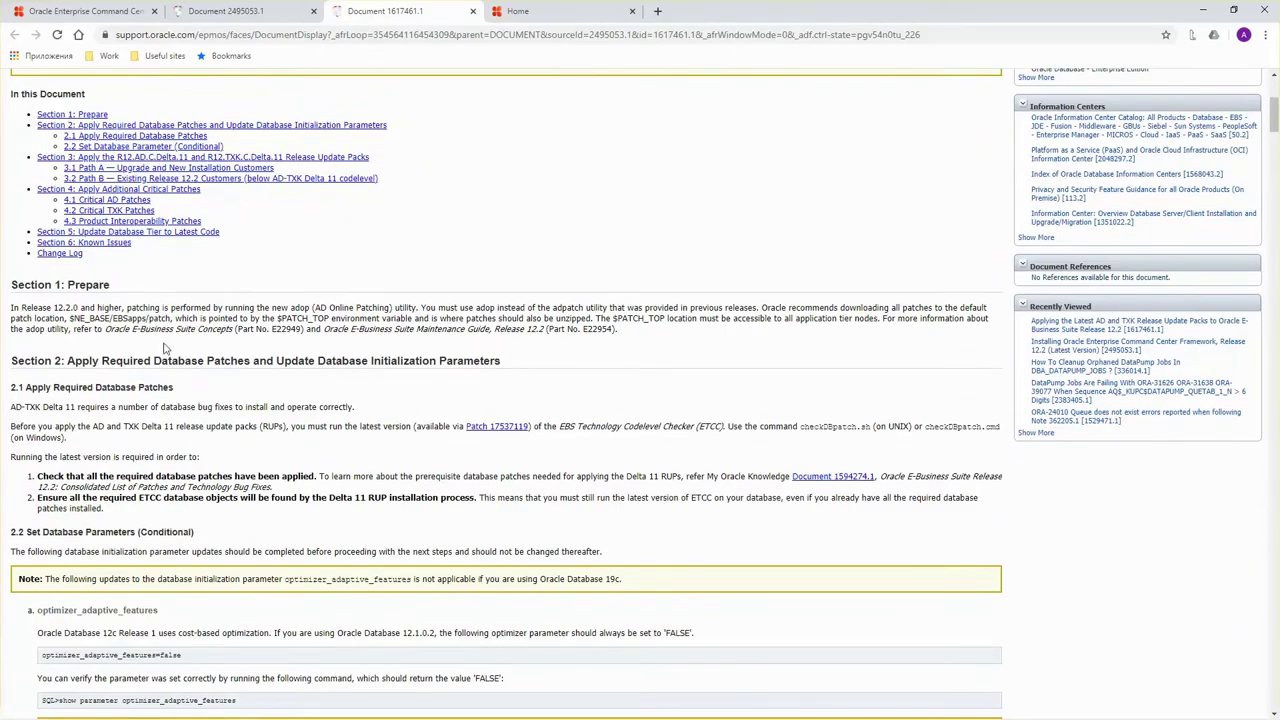
{"action": "left_click", "coordinate": [224, 11]}
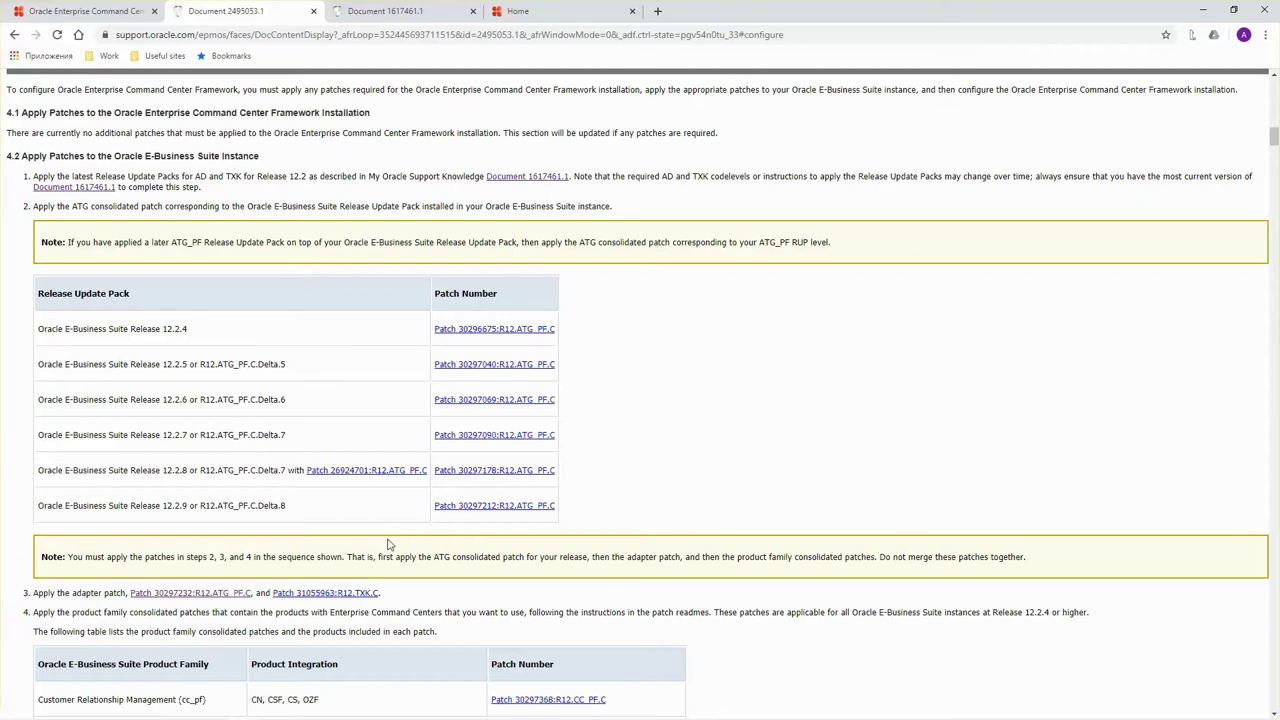
Open the Enginatics post on checking whether a patch is applied in EBS 12.2 in a new tab.
{"action": "left_click", "coordinate": [100, 11]}
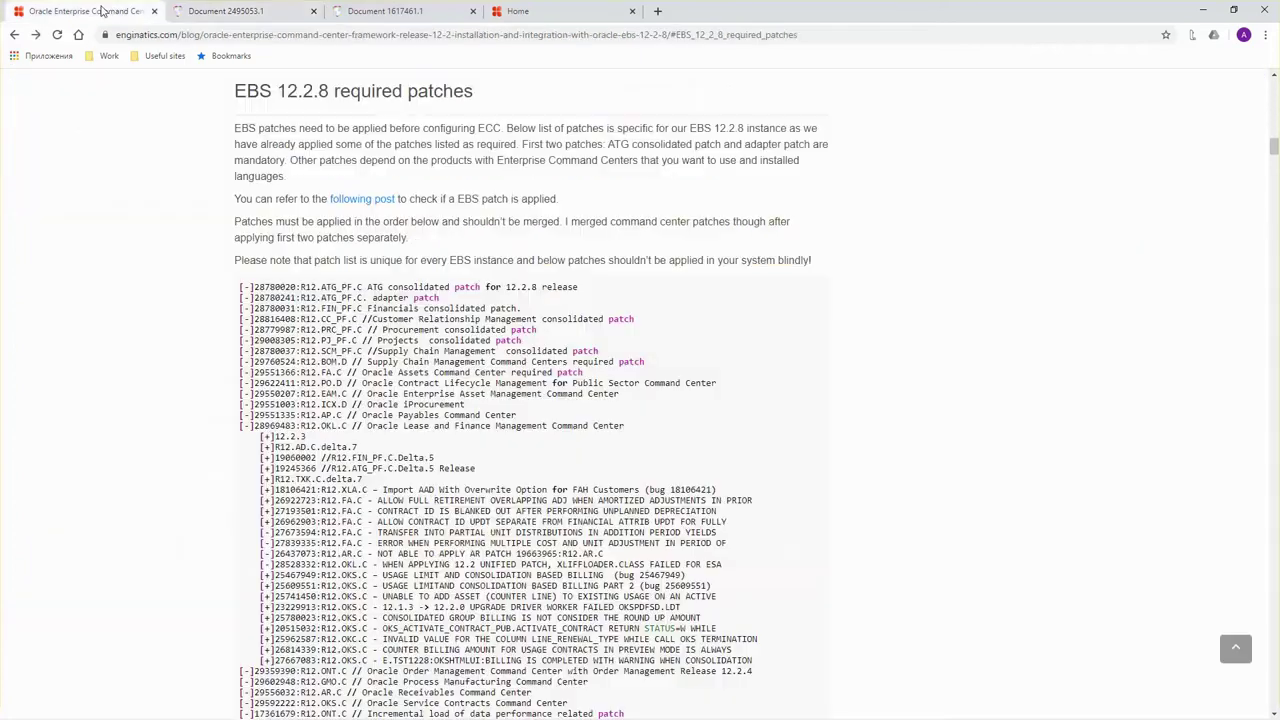
{"action": "right_click", "coordinate": [367, 205]}
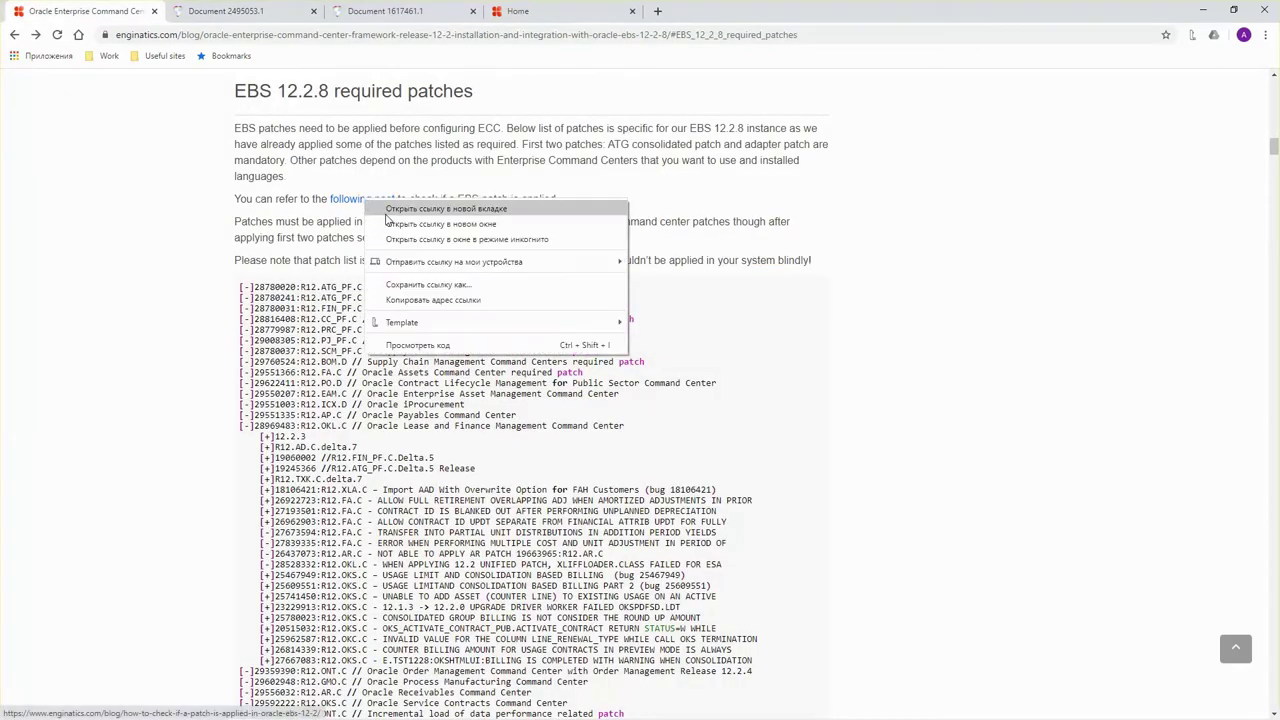
{"action": "left_click", "coordinate": [388, 212]}
{"action": "left_click", "coordinate": [221, 11]}
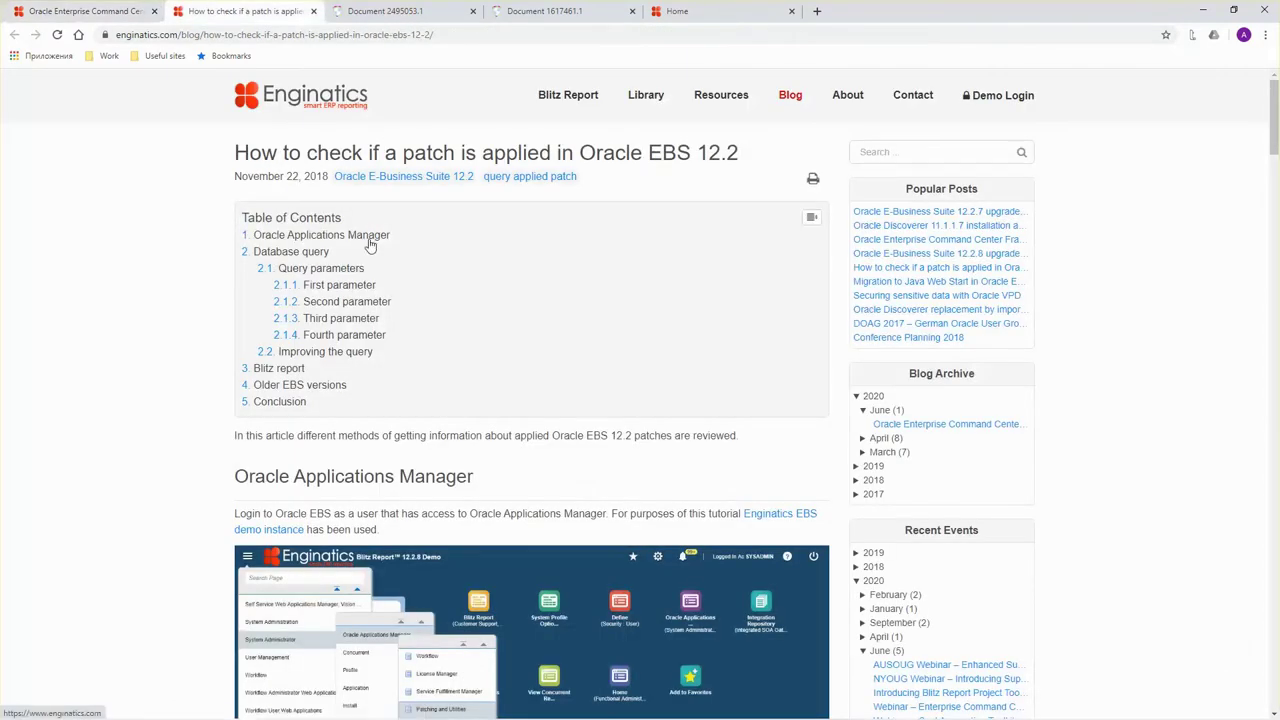
Read through the patch-check post, then select adapter patch 30297232 in Document 2495053.1.
{"action": "scroll", "coordinate": [175, 420], "scroll_direction": "down", "scroll_amount": 3}
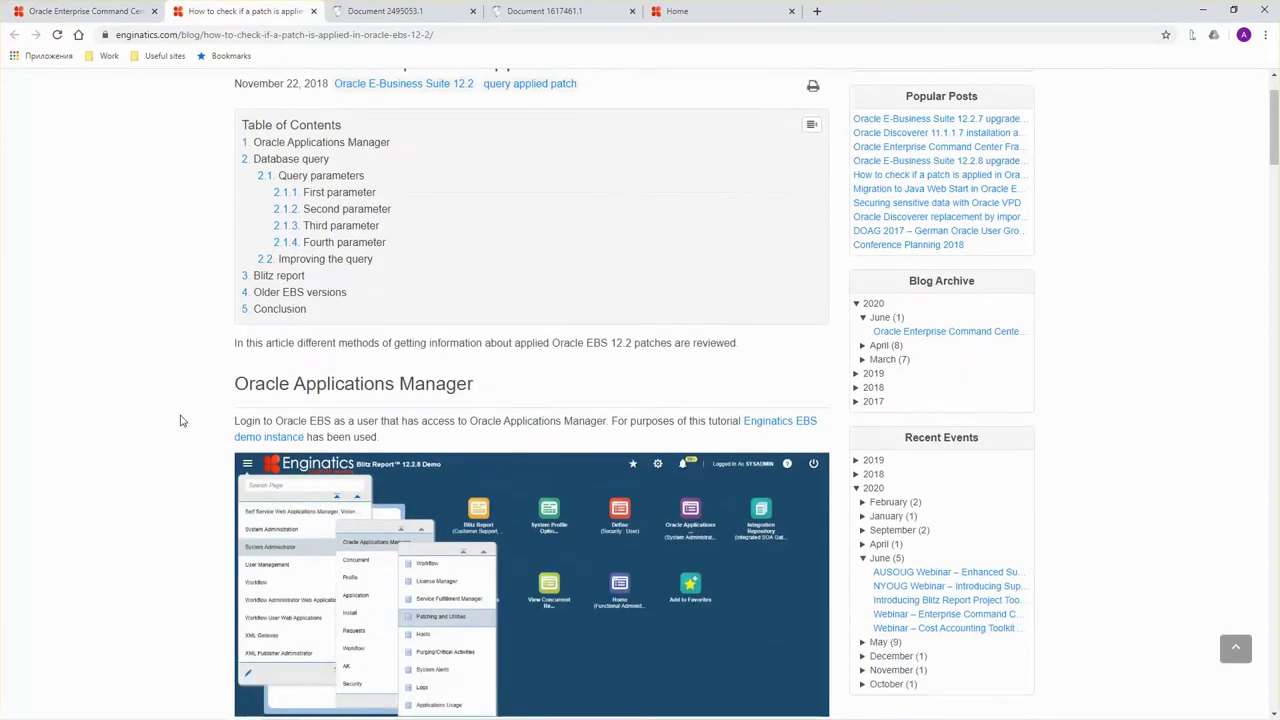
{"action": "scroll", "coordinate": [189, 400], "scroll_direction": "down", "scroll_amount": 3}
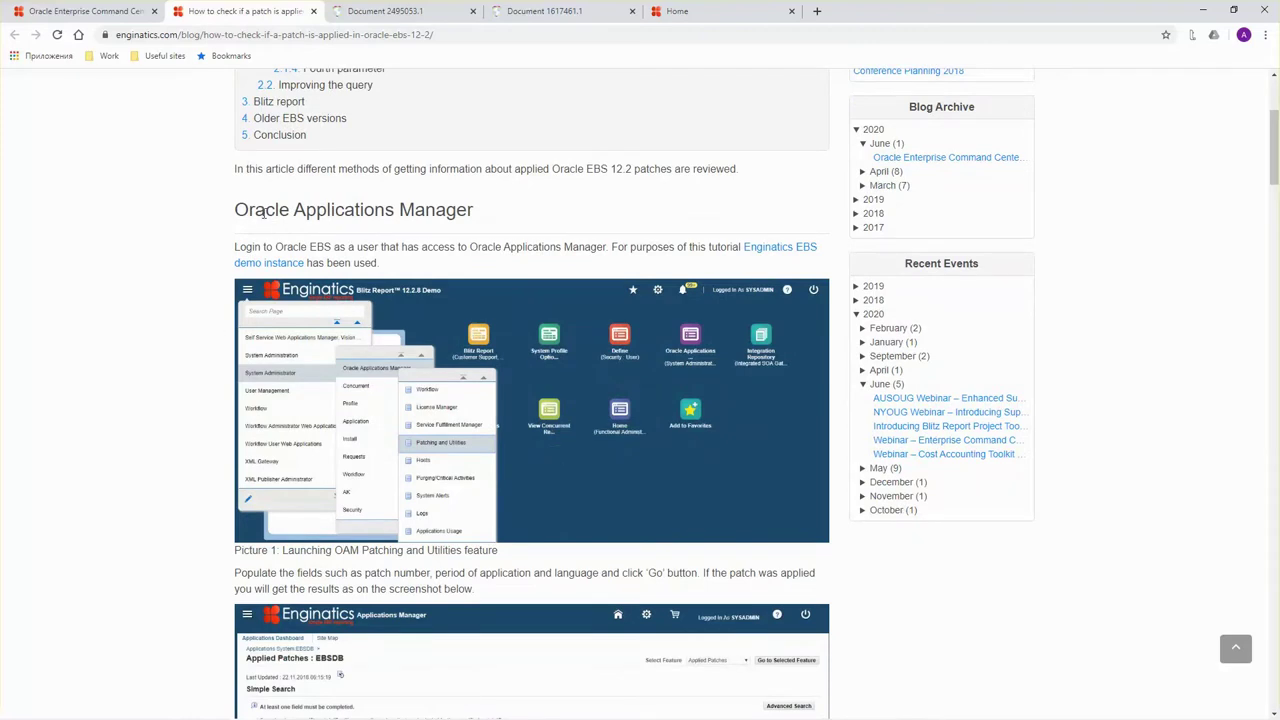
{"action": "scroll", "coordinate": [224, 304], "scroll_direction": "down", "scroll_amount": 20}
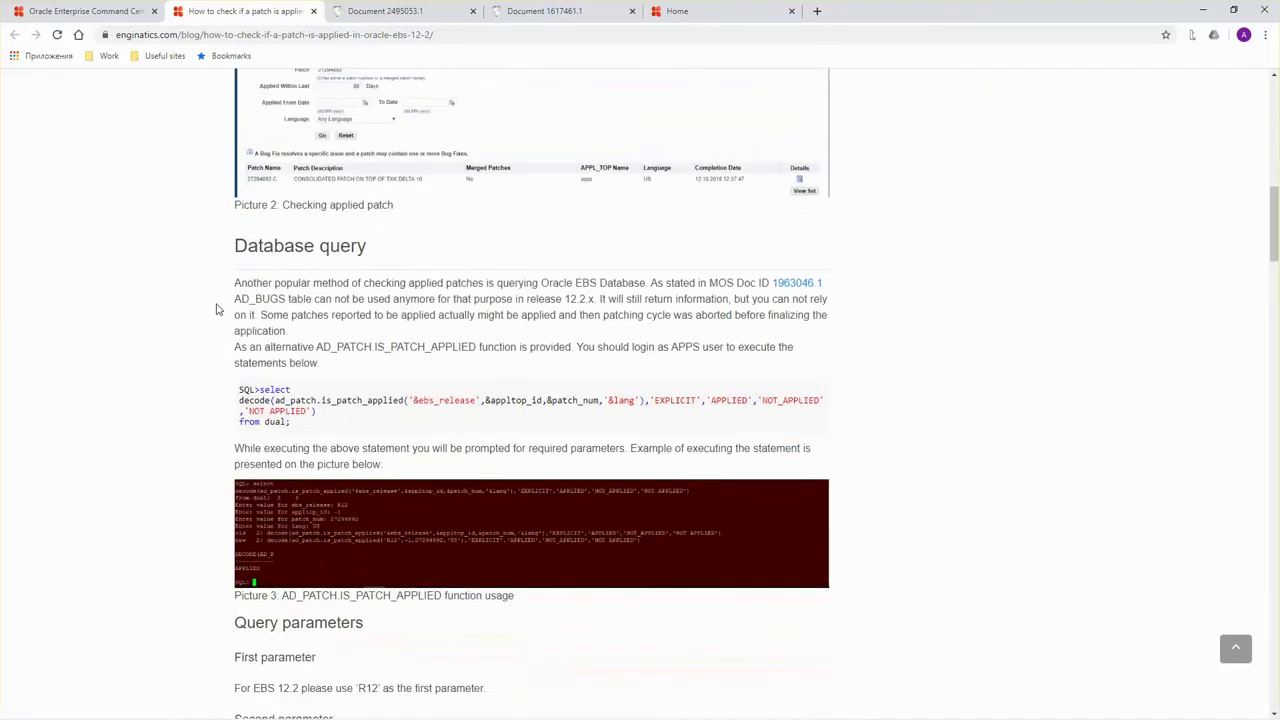
{"action": "scroll", "coordinate": [232, 400], "scroll_direction": "down", "scroll_amount": 15}
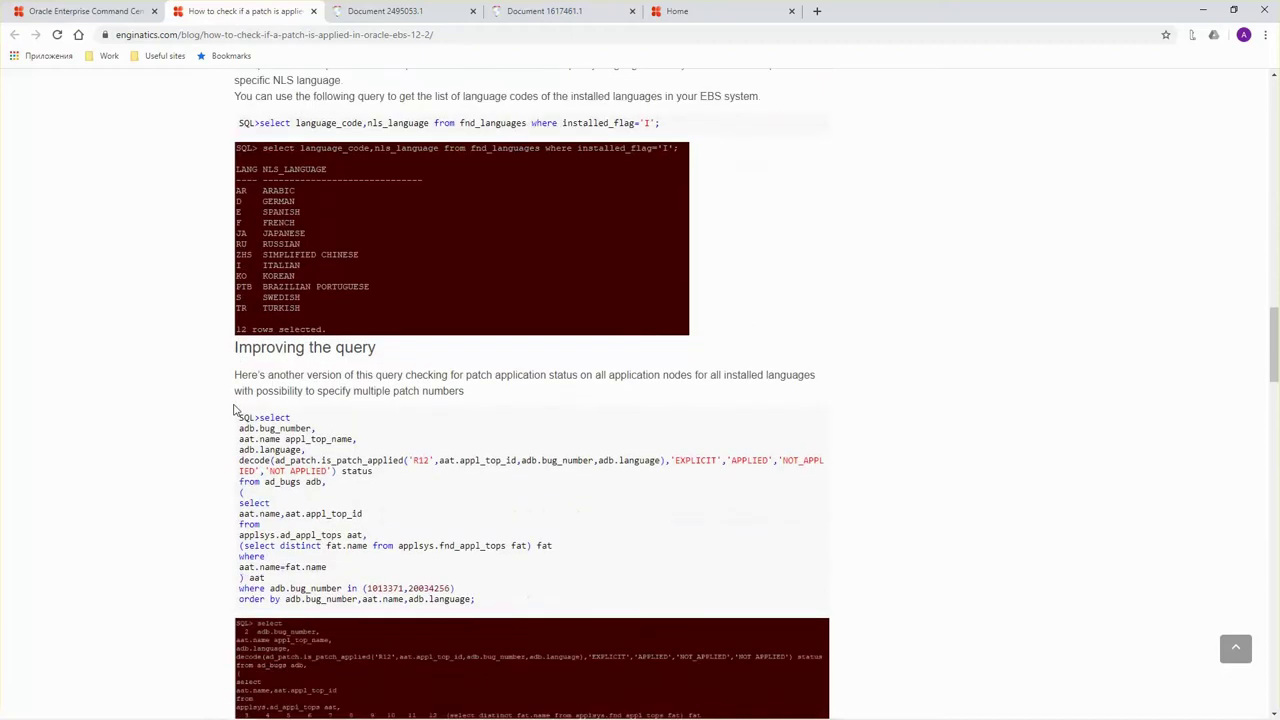
{"action": "scroll", "coordinate": [234, 408], "scroll_direction": "down", "scroll_amount": 2}
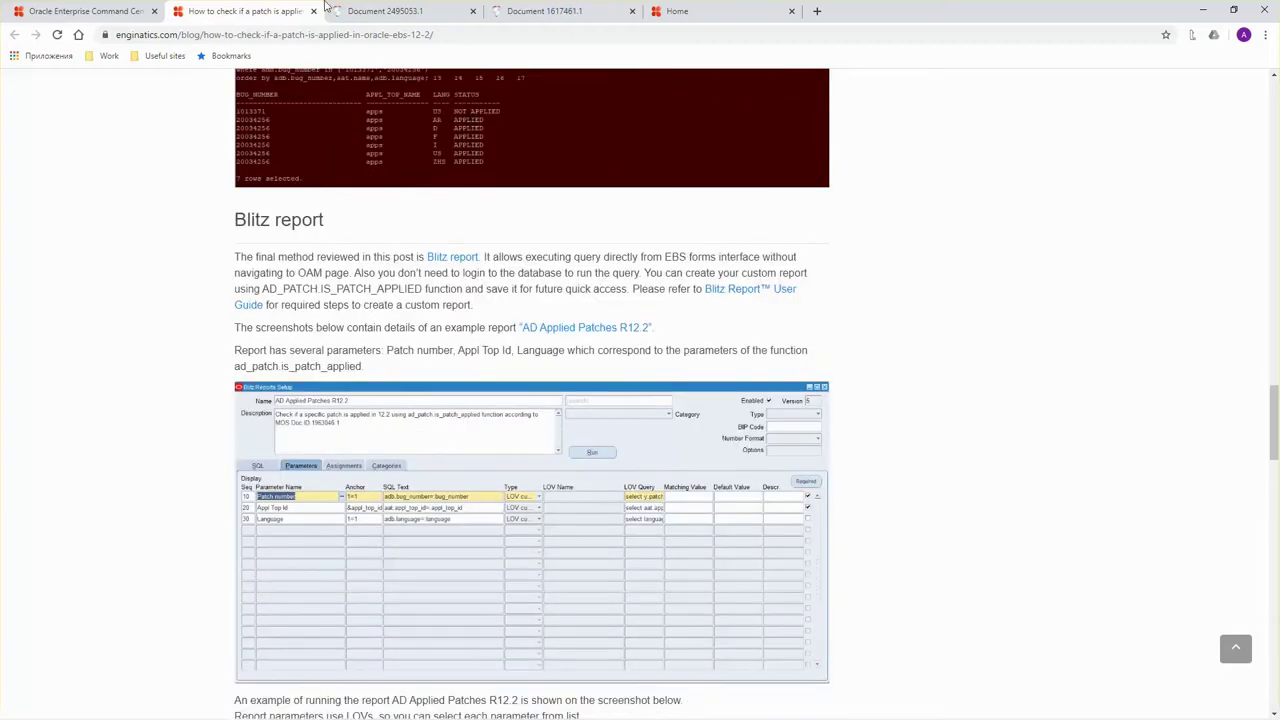
{"action": "left_click", "coordinate": [341, 10]}
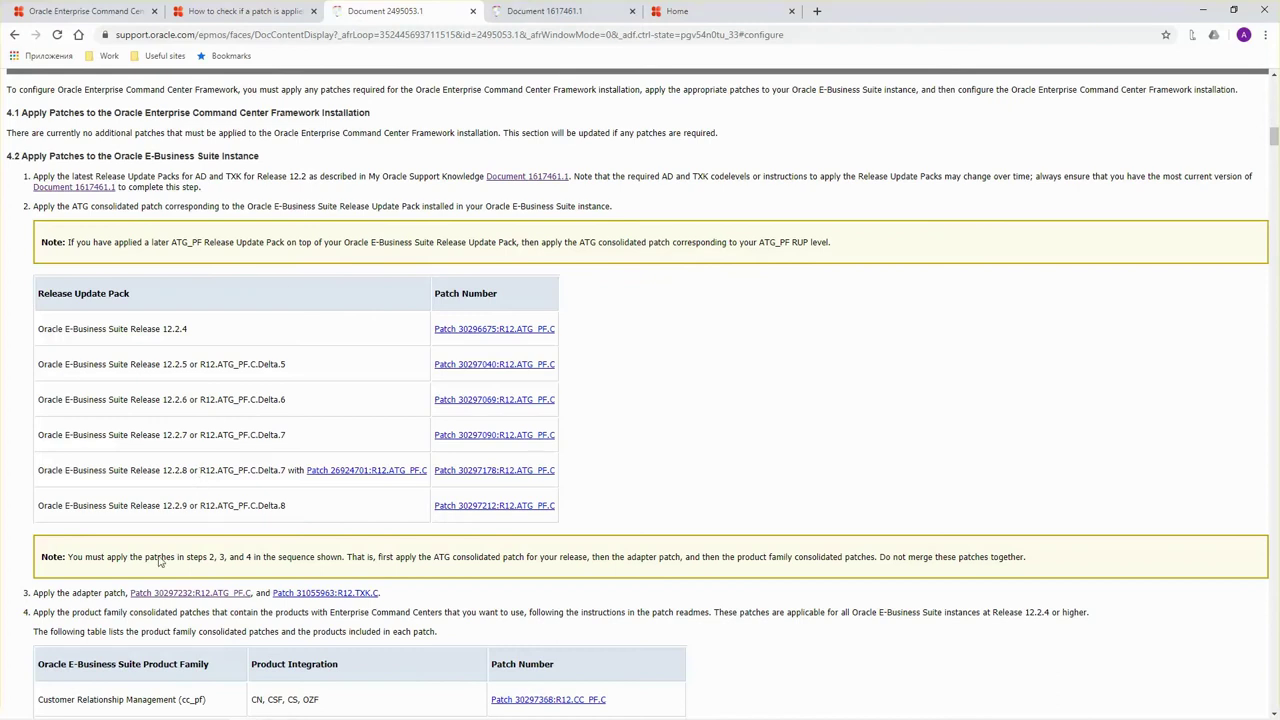
{"action": "left_click_drag", "start_coordinate": [129, 593], "coordinate": [195, 594]}
{"action": "key", "text": "ctrl+c"}
Enter 30297232 as the Patch number in AD Applied Patches R12.2 and run the report.
{"action": "mouse_move", "coordinate": [745, 717]}
{"action": "left_click", "coordinate": [472, 708]}
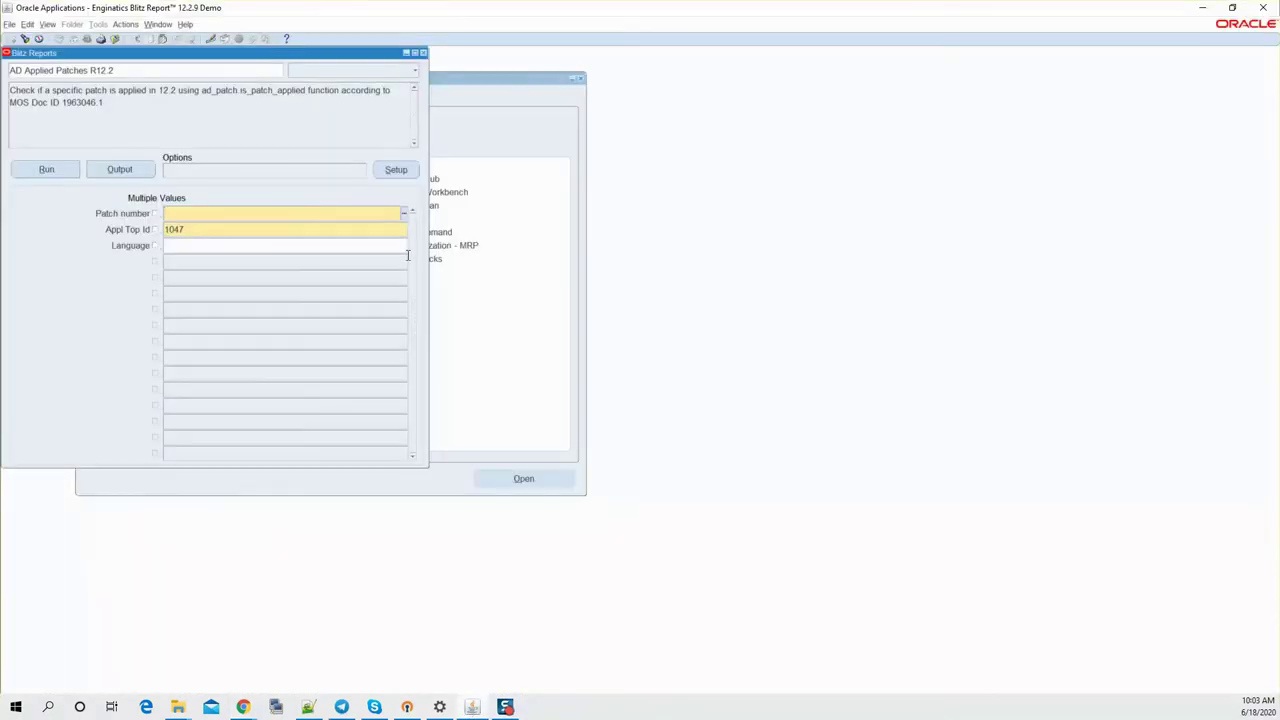
{"action": "key", "text": "ctrl+v"}
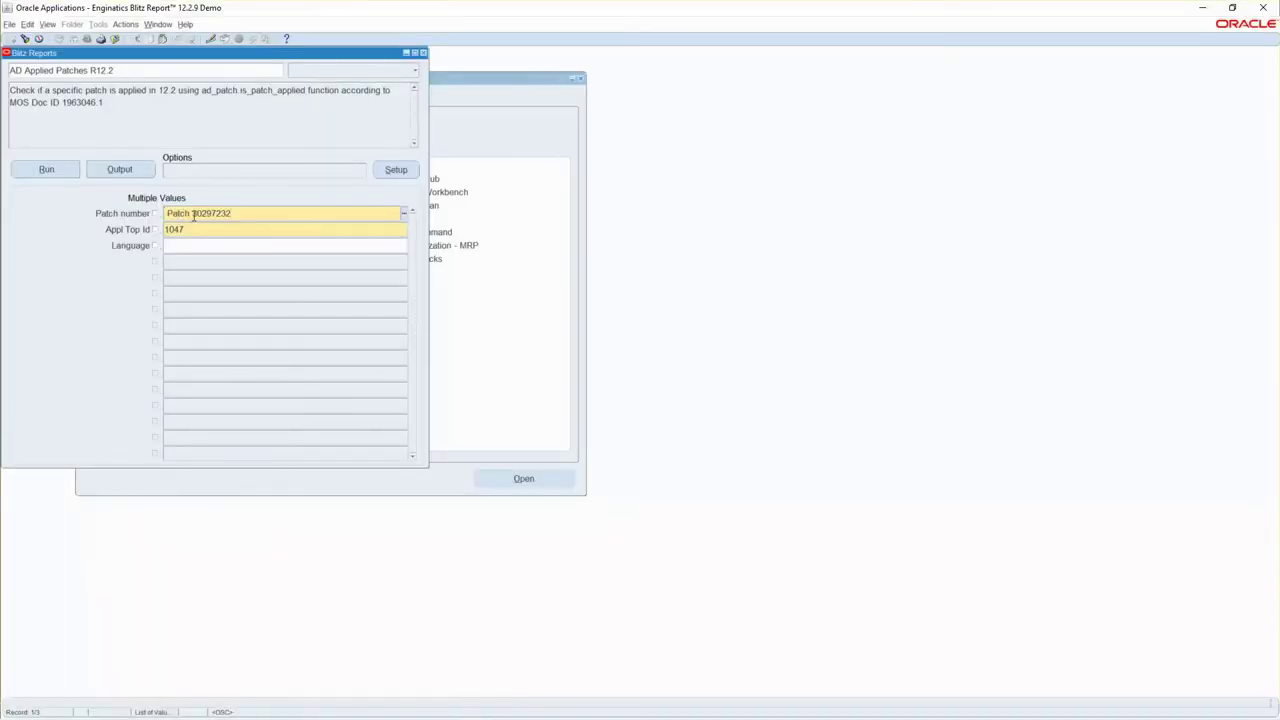
{"action": "left_click_drag", "start_coordinate": [194, 216], "coordinate": [165, 215]}
{"action": "key", "text": "Delete"}
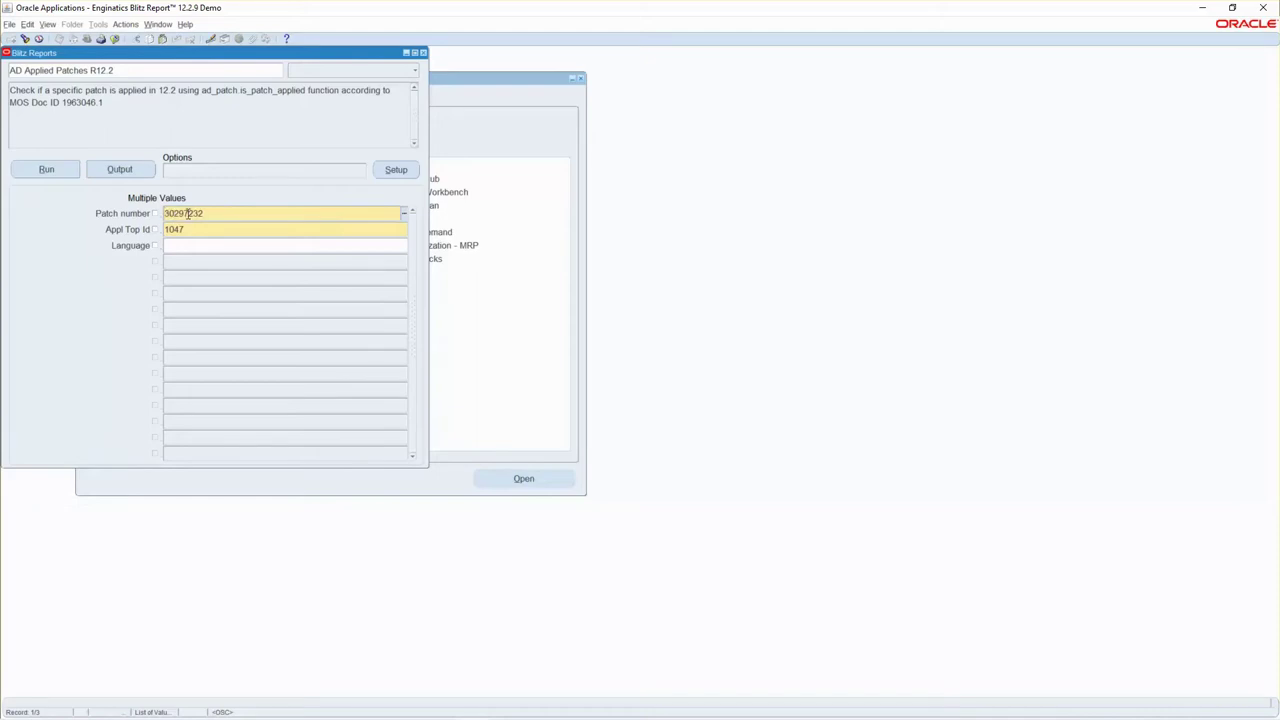
{"action": "left_click", "coordinate": [46, 169]}
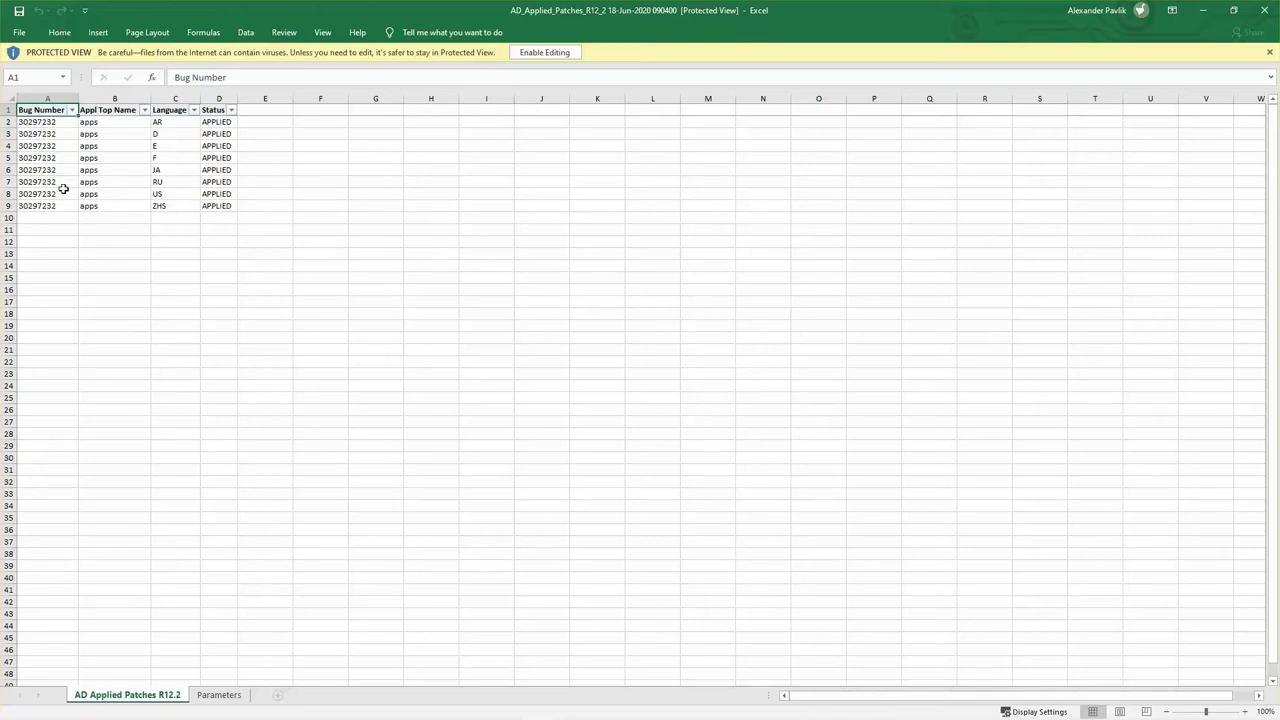
Check the output rows showing 30297232 APPLIED, then minimize Excel and return to the patch-check post.
{"action": "left_click", "coordinate": [29, 121]}
{"action": "left_click", "coordinate": [38, 201]}
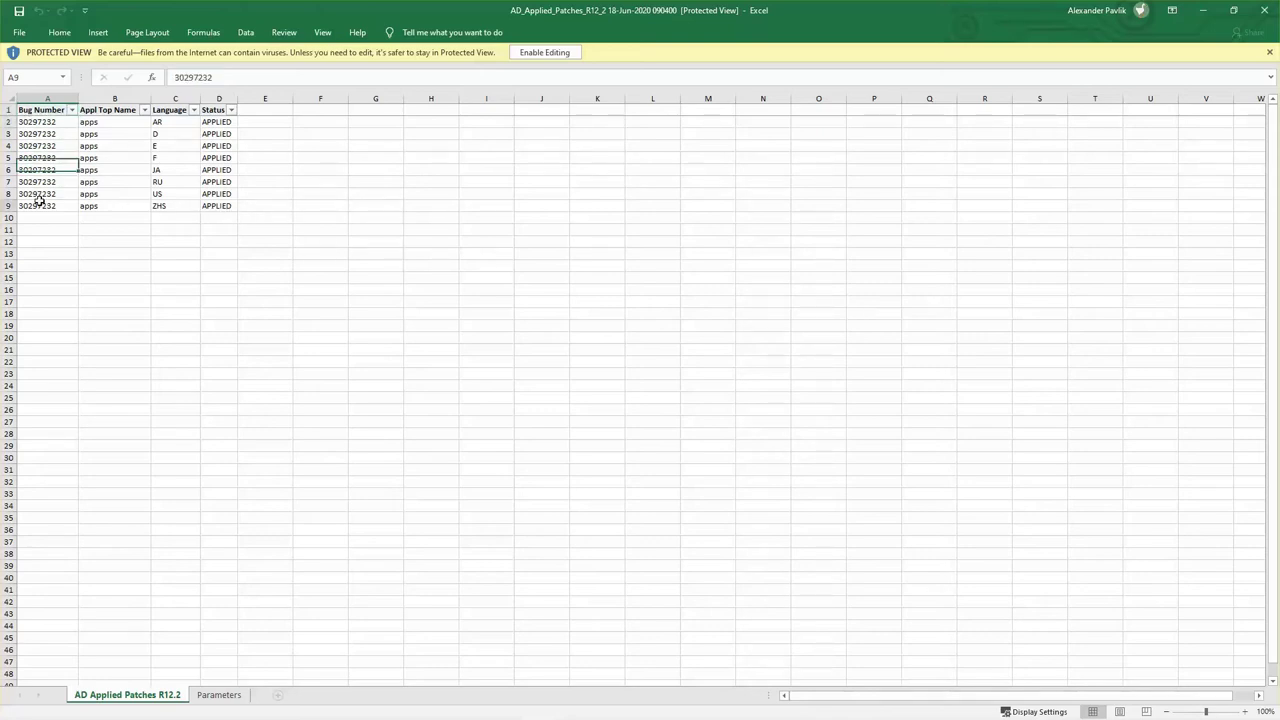
{"action": "left_click", "coordinate": [1206, 15]}
{"action": "left_click", "coordinate": [217, 10]}
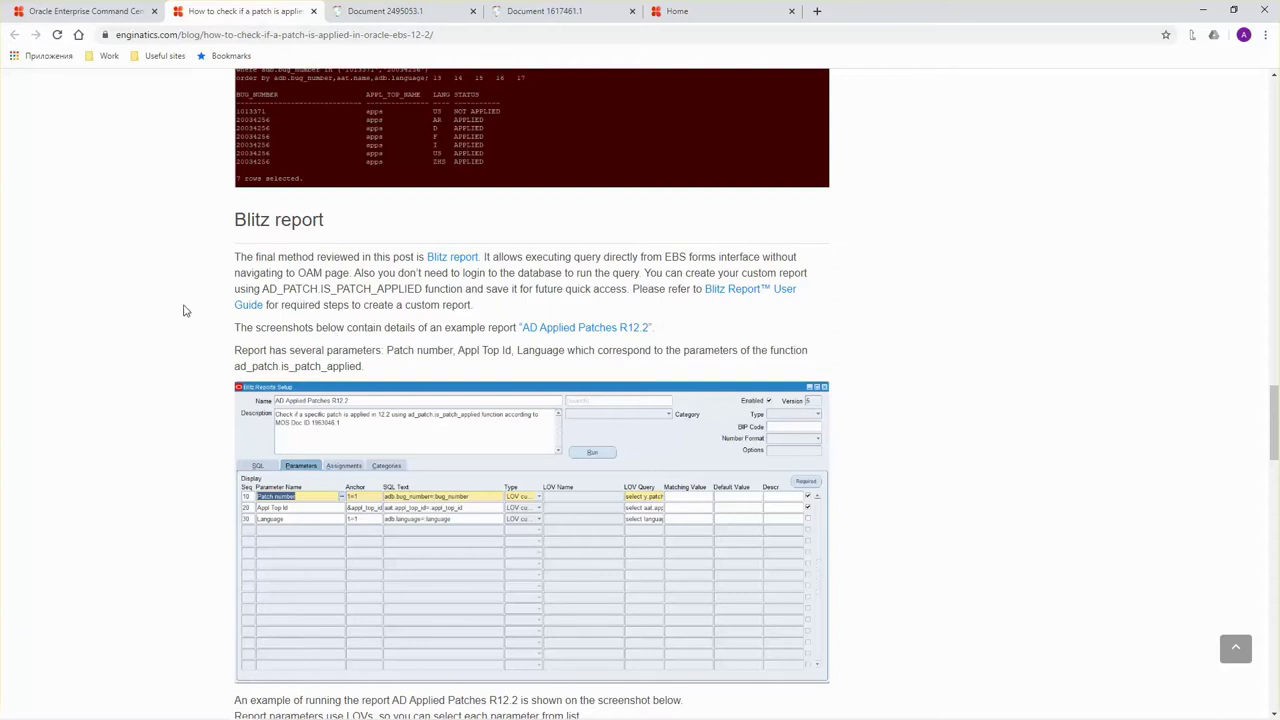
Open patch 30297232's details and readme, note its required code levels, then revisit the ATG-first note.
{"action": "left_click", "coordinate": [350, 12]}
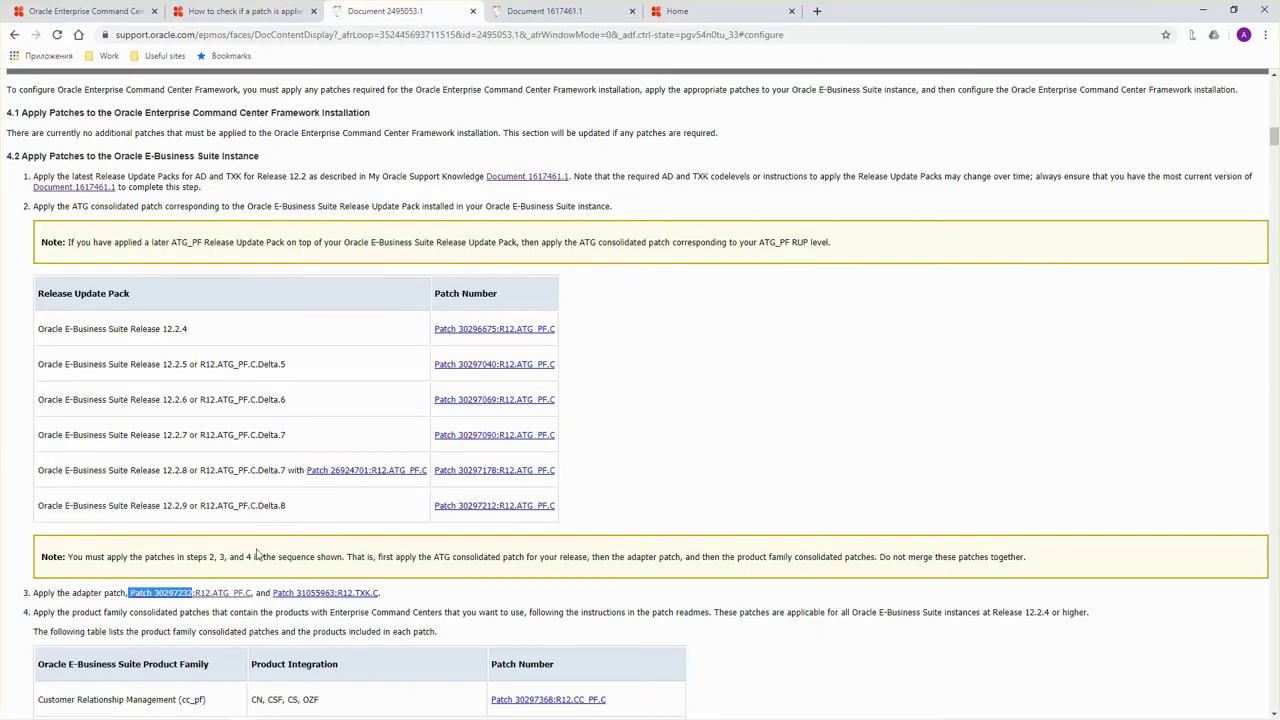
{"action": "right_click", "coordinate": [226, 596]}
{"action": "left_click", "coordinate": [304, 457]}
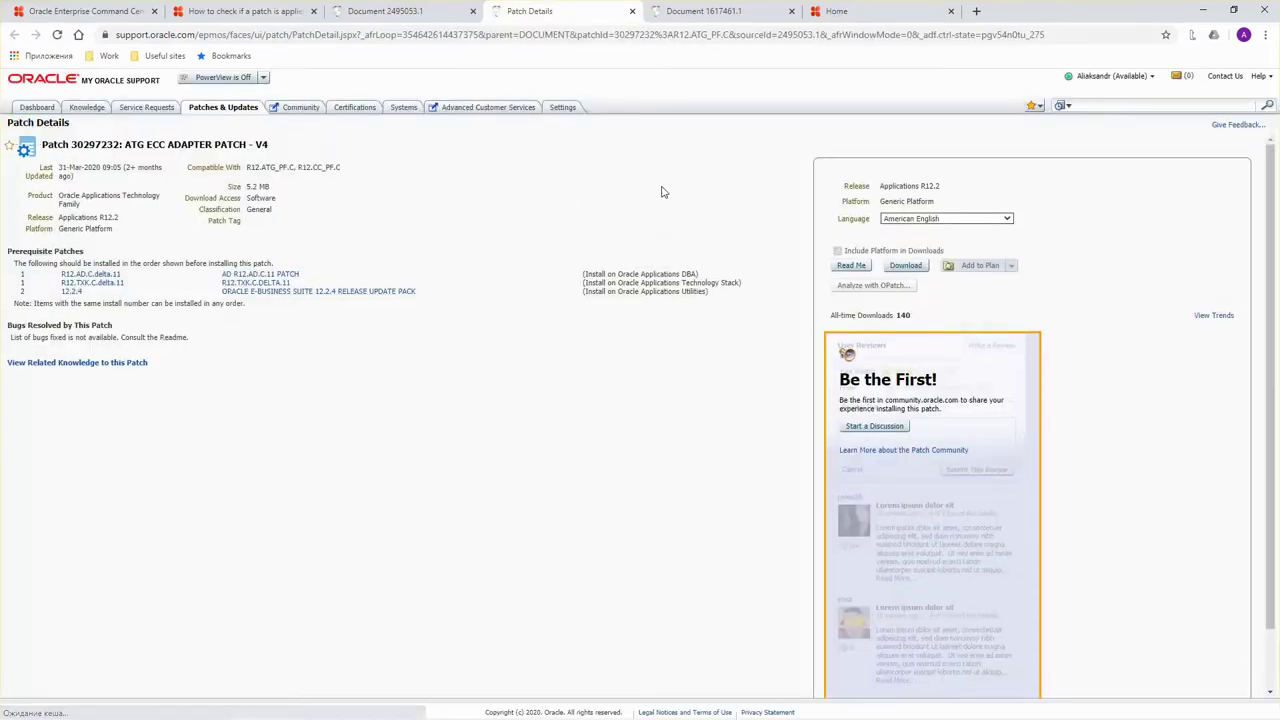
{"action": "left_click", "coordinate": [851, 266]}
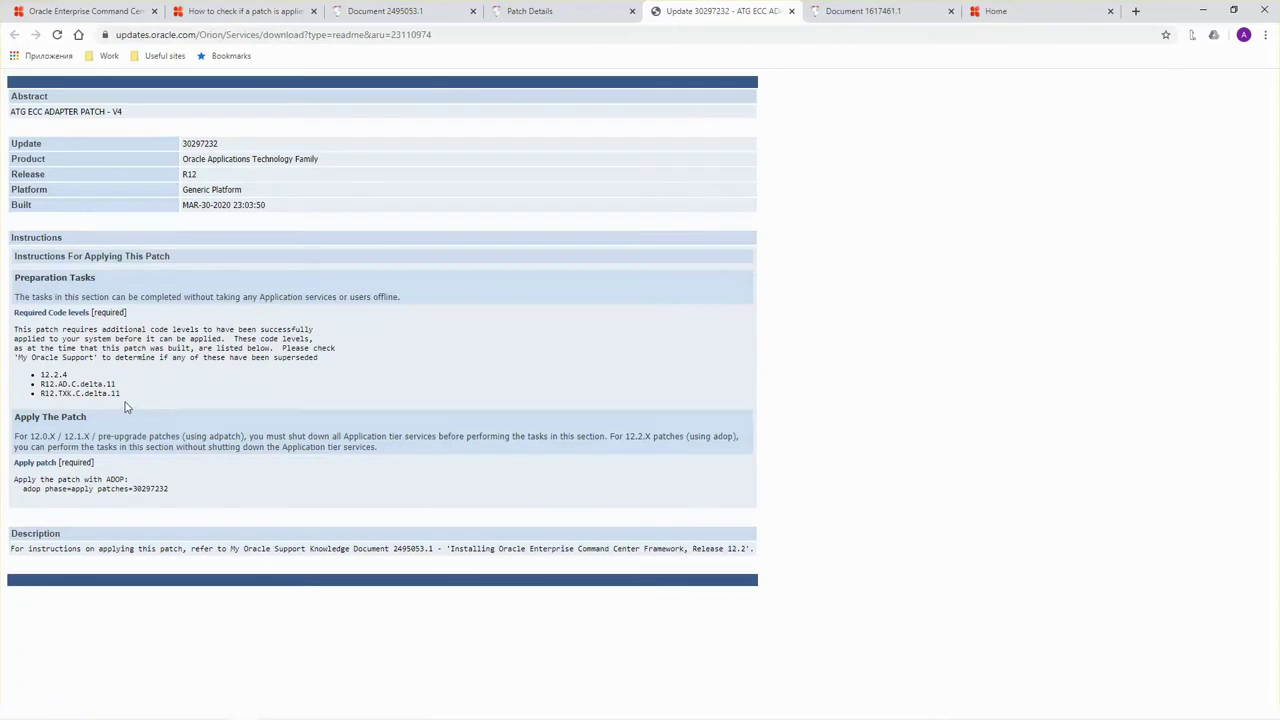
{"action": "left_click_drag", "start_coordinate": [125, 400], "coordinate": [43, 377]}
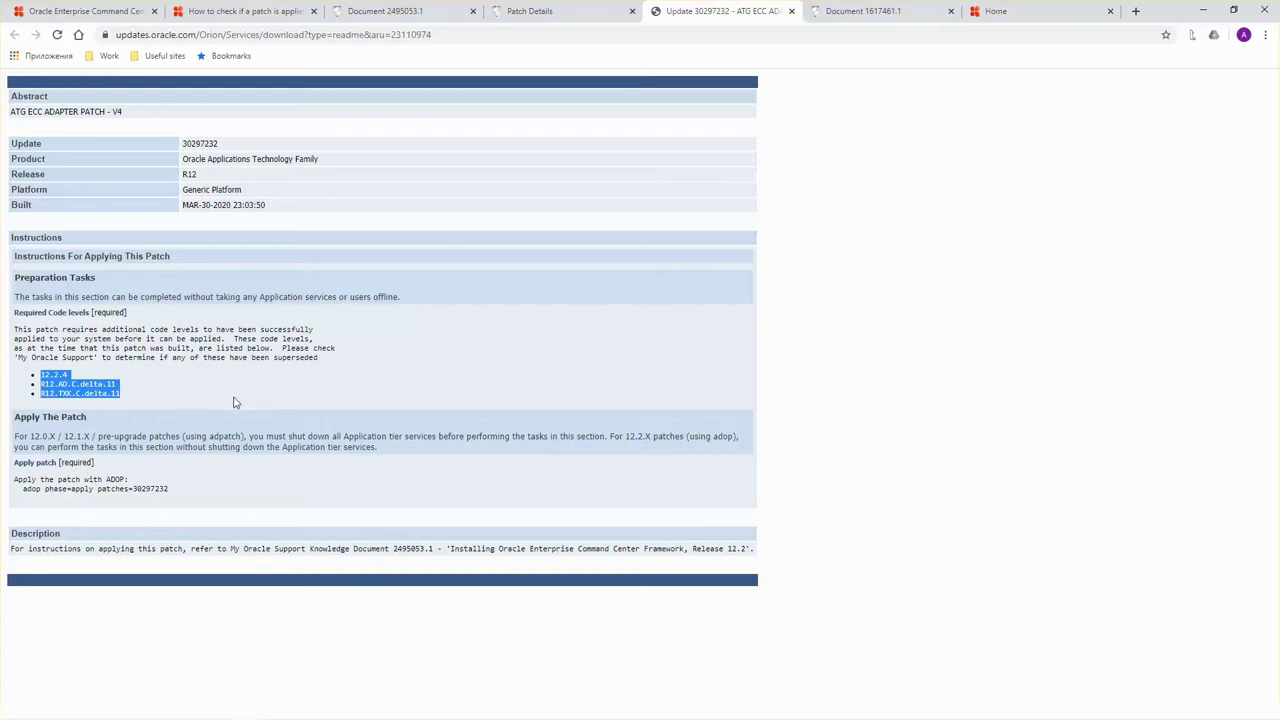
{"action": "left_click", "coordinate": [126, 9]}
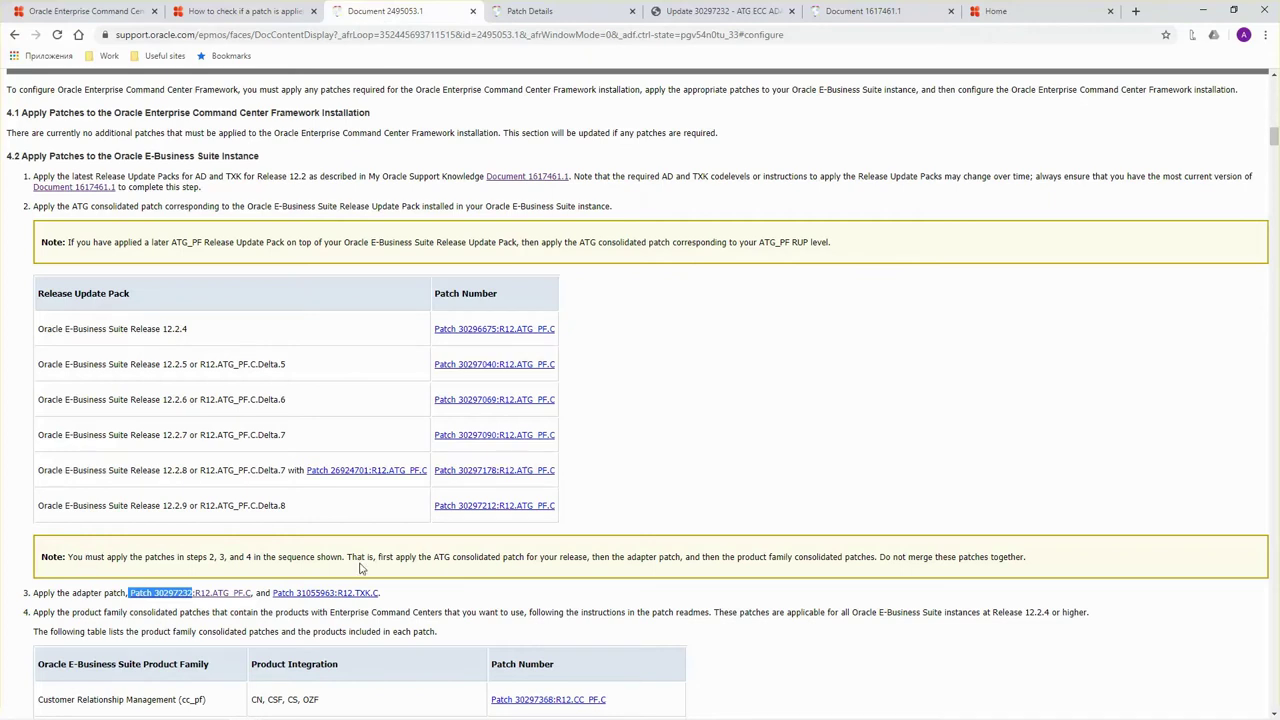
{"action": "left_click_drag", "start_coordinate": [428, 558], "coordinate": [598, 560]}
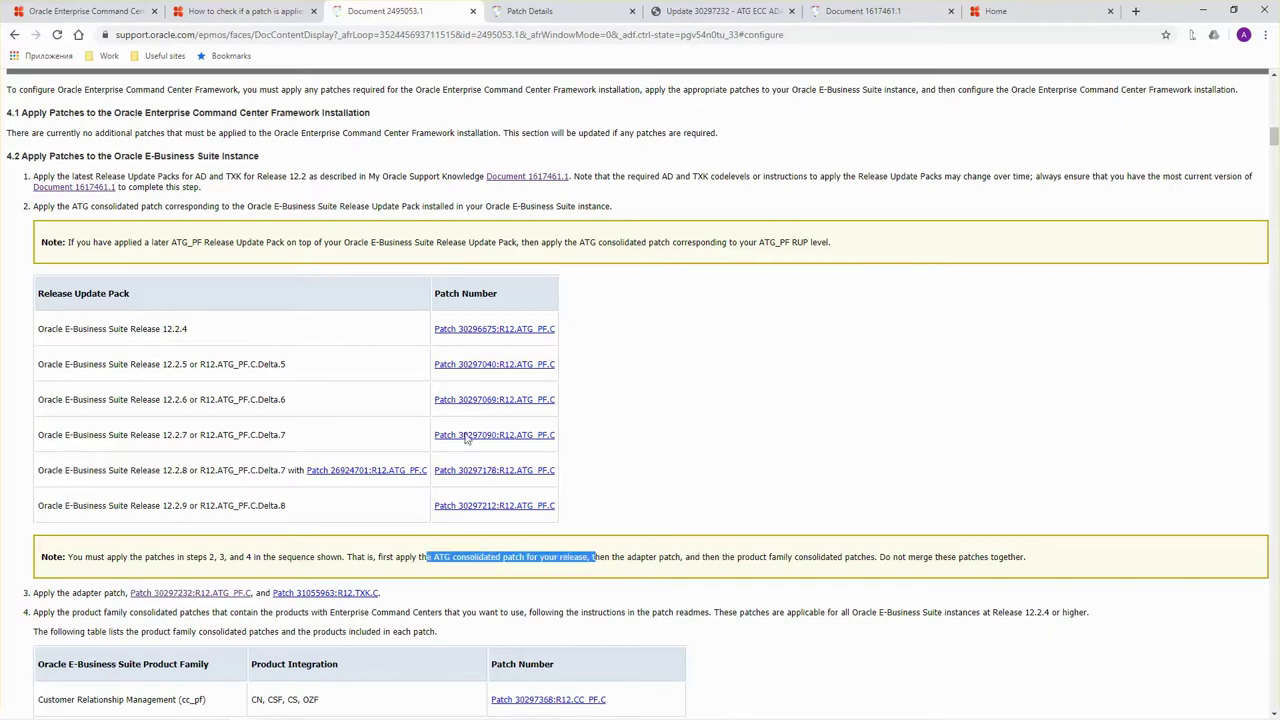
Scroll the blog to the adop apply commands and select them, including the merge=yes option.
{"action": "left_click", "coordinate": [57, 10]}
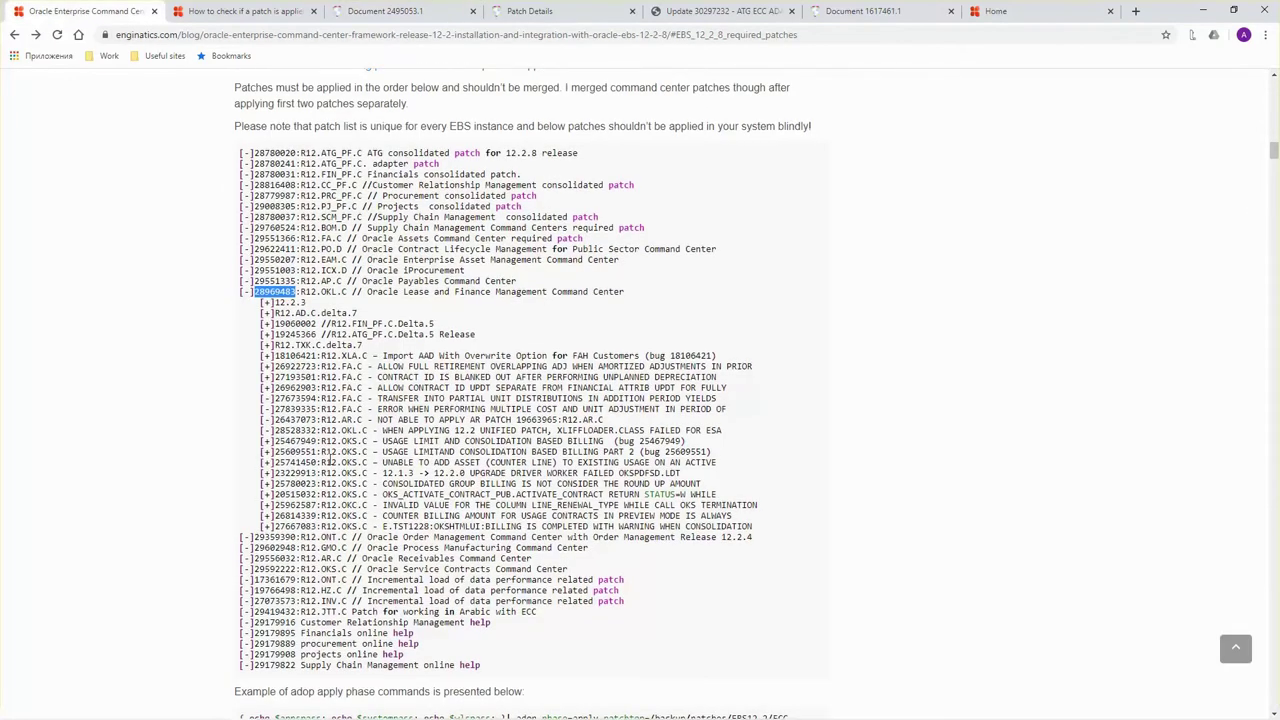
{"action": "scroll", "coordinate": [330, 460], "scroll_direction": "down", "scroll_amount": 1}
{"action": "scroll", "coordinate": [330, 460], "scroll_direction": "down", "scroll_amount": 5}
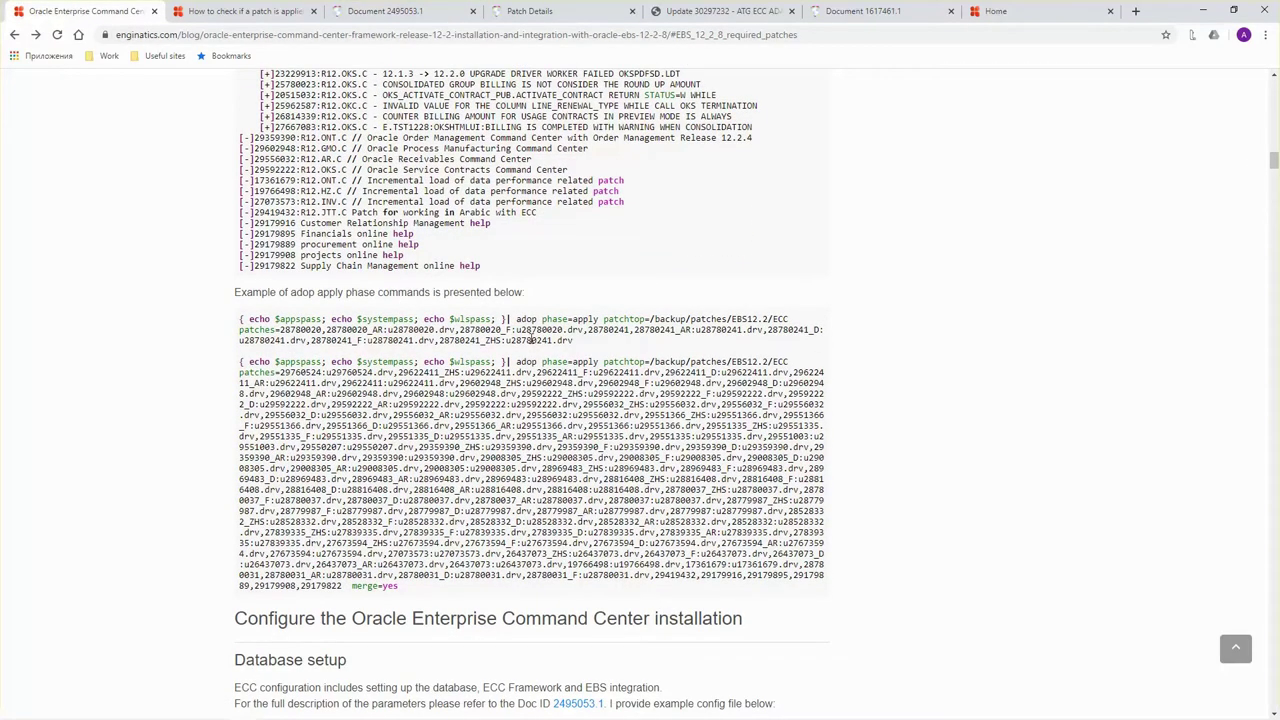
{"action": "left_click_drag", "start_coordinate": [584, 347], "coordinate": [240, 320]}
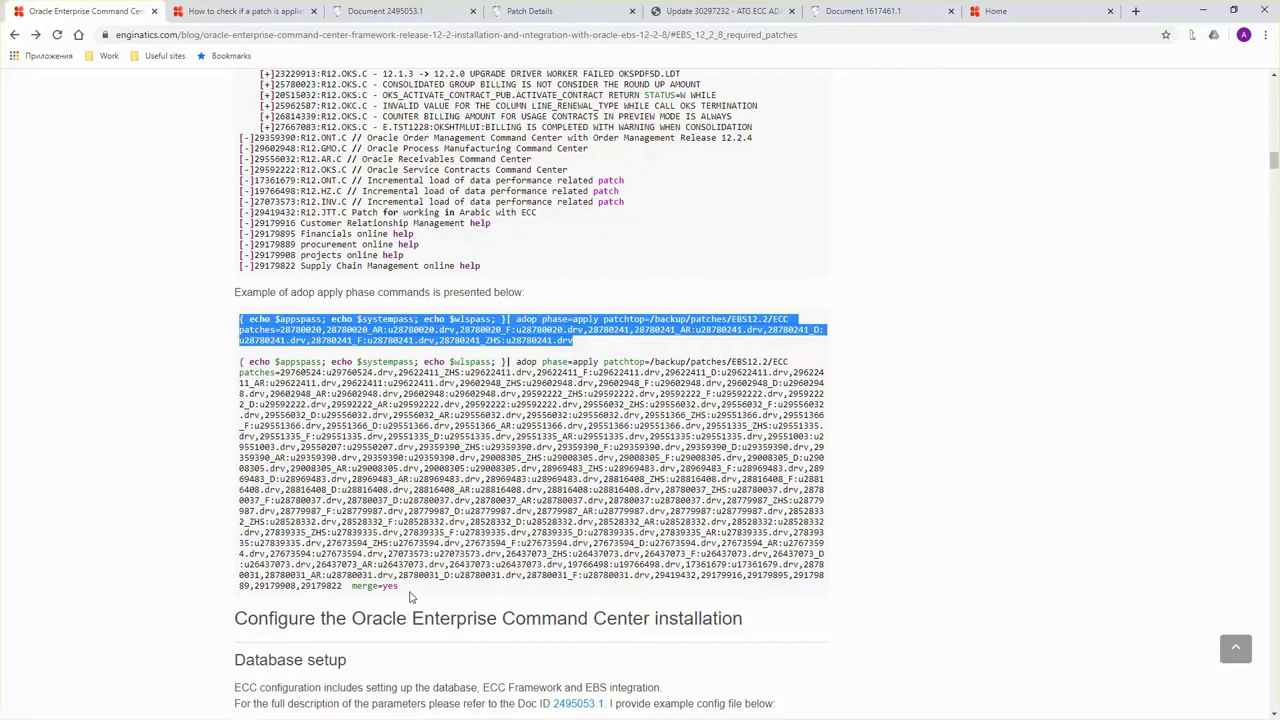
{"action": "left_click_drag", "start_coordinate": [408, 590], "coordinate": [240, 361]}
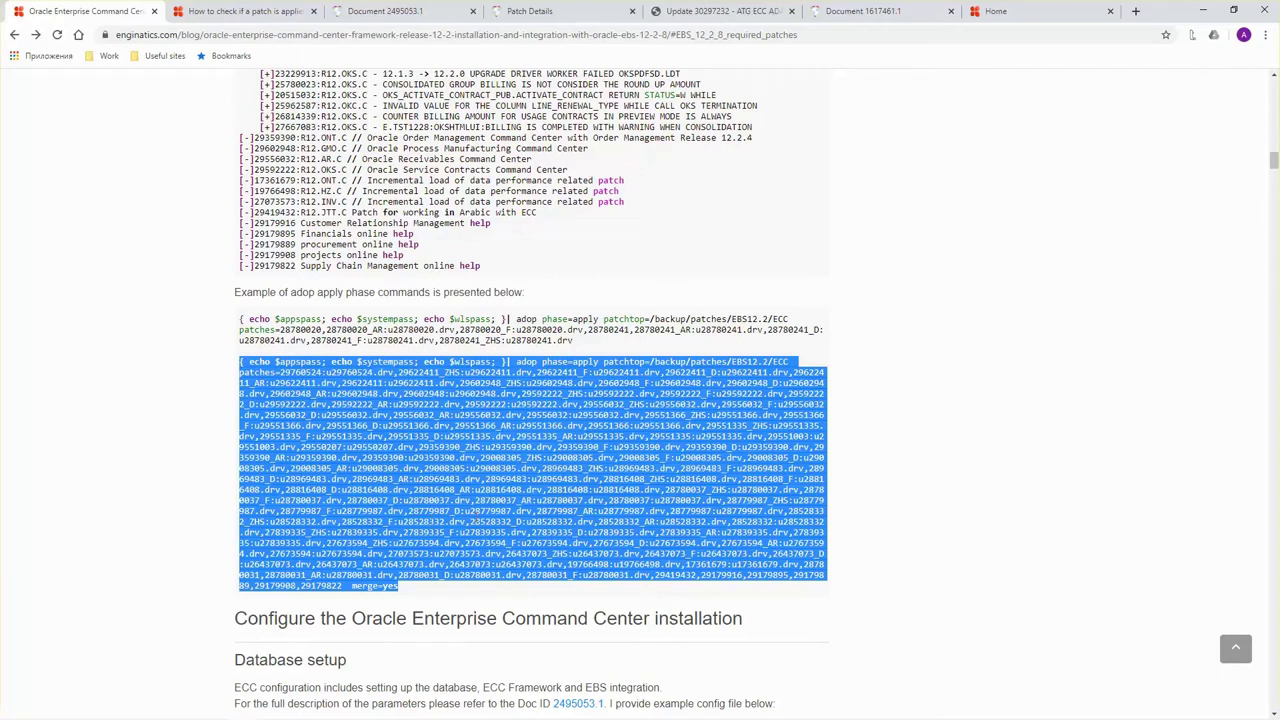
{"action": "left_click_drag", "start_coordinate": [416, 590], "coordinate": [354, 587]}
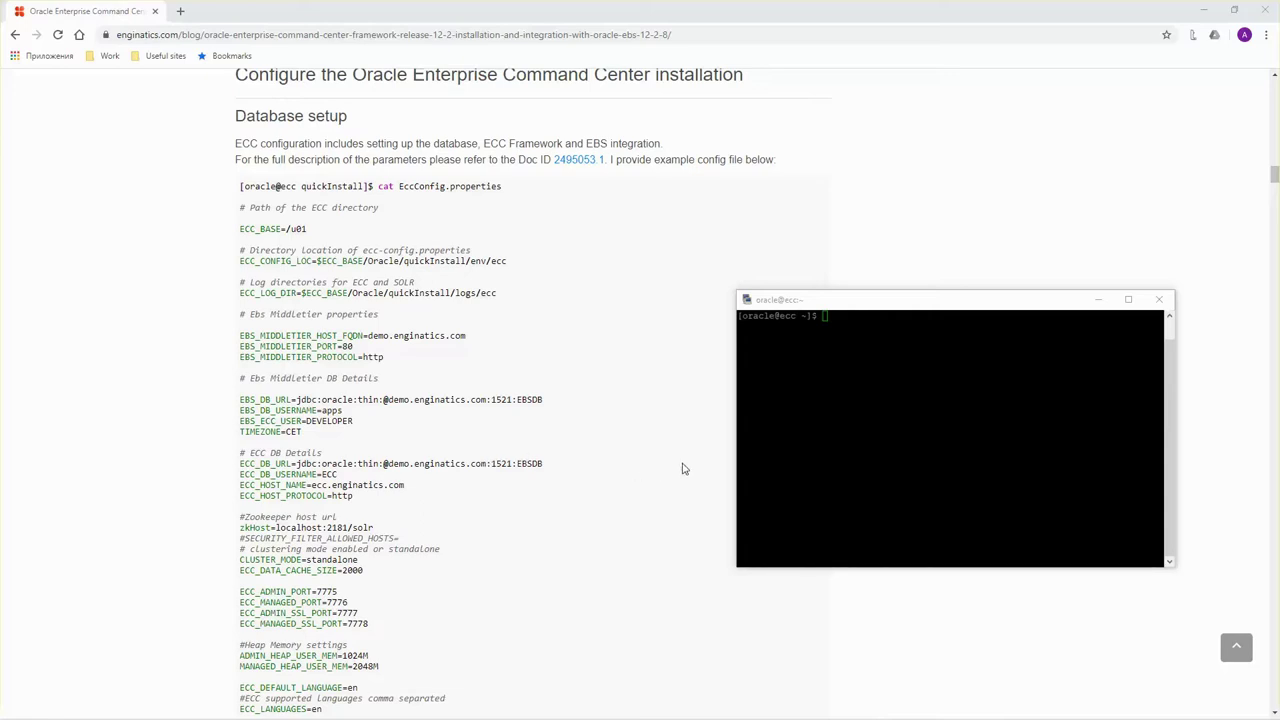
Change into /u01/Oracle/quickInstall, list it, and start editing EccConfig.properties in vi.
{"action": "left_click", "coordinate": [841, 434]}
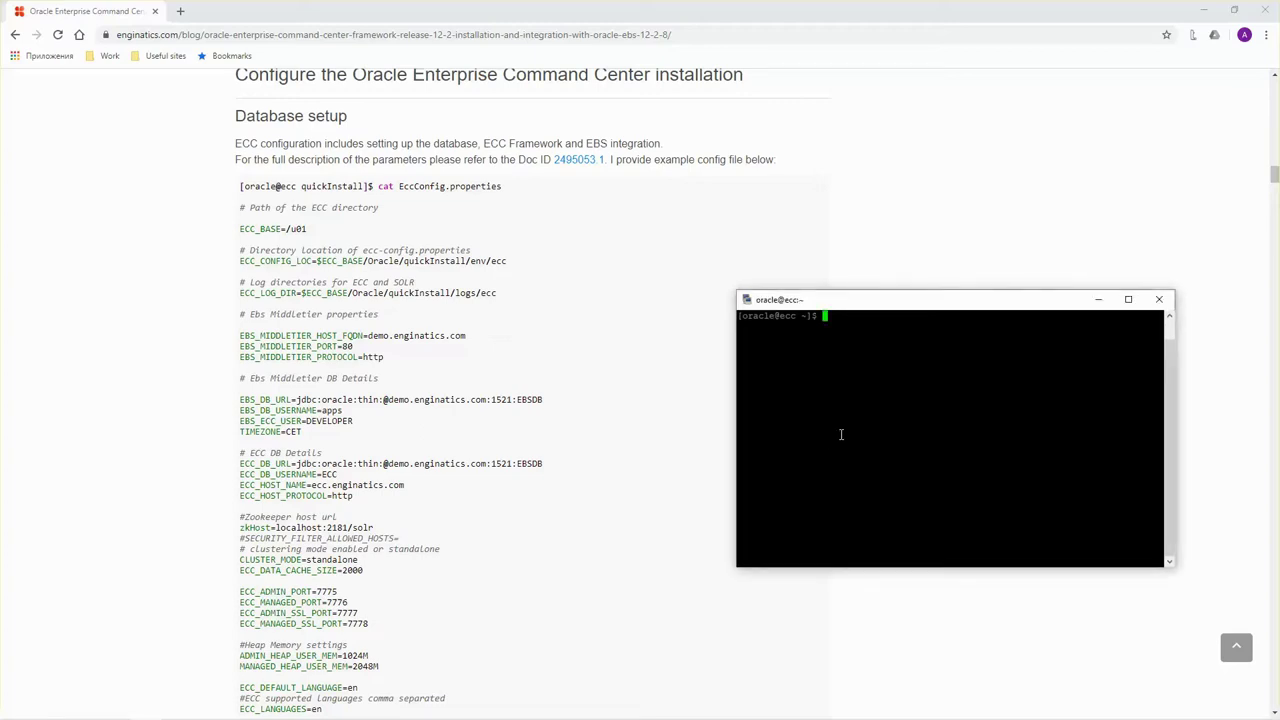
{"action": "type", "text": "cd /u01/O"}
{"action": "key", "text": "Tab"}
{"action": "type", "text": "q"}
{"action": "key", "text": "Tab"}
{"action": "key", "text": "Return"}
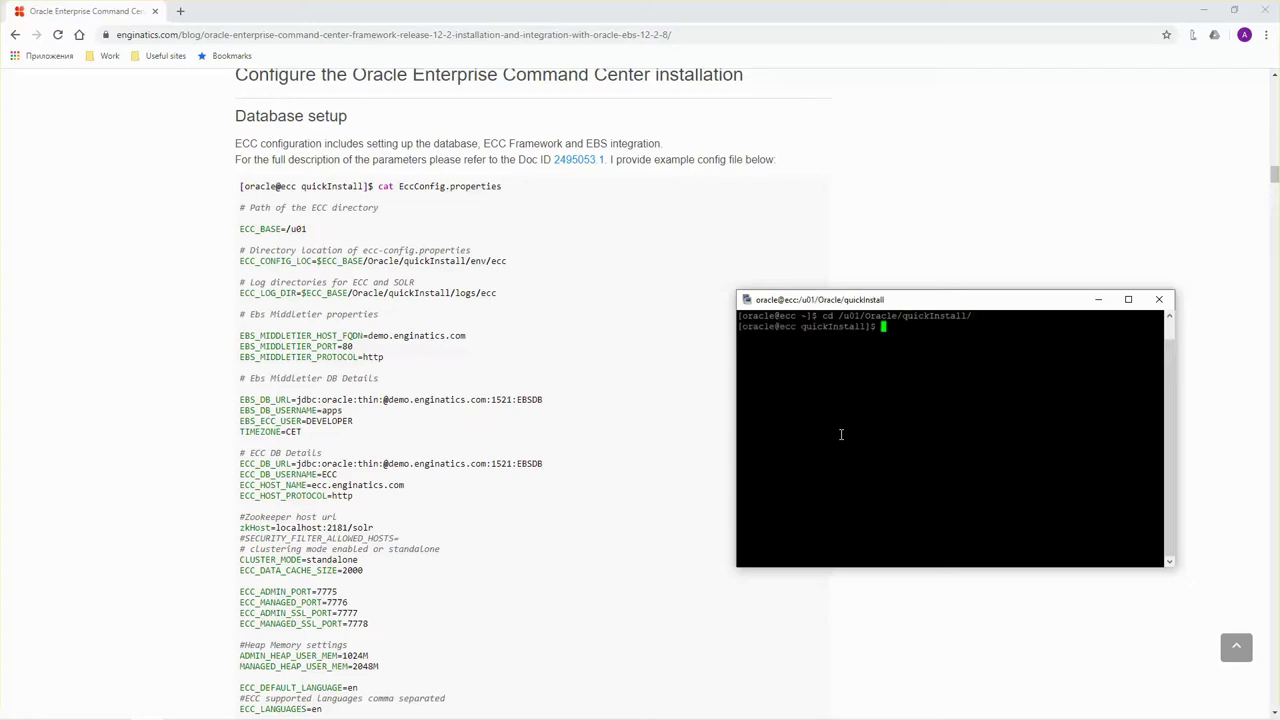
{"action": "type", "text": "ls"}
{"action": "key", "text": "Return"}
{"action": "type", "text": "vi"}
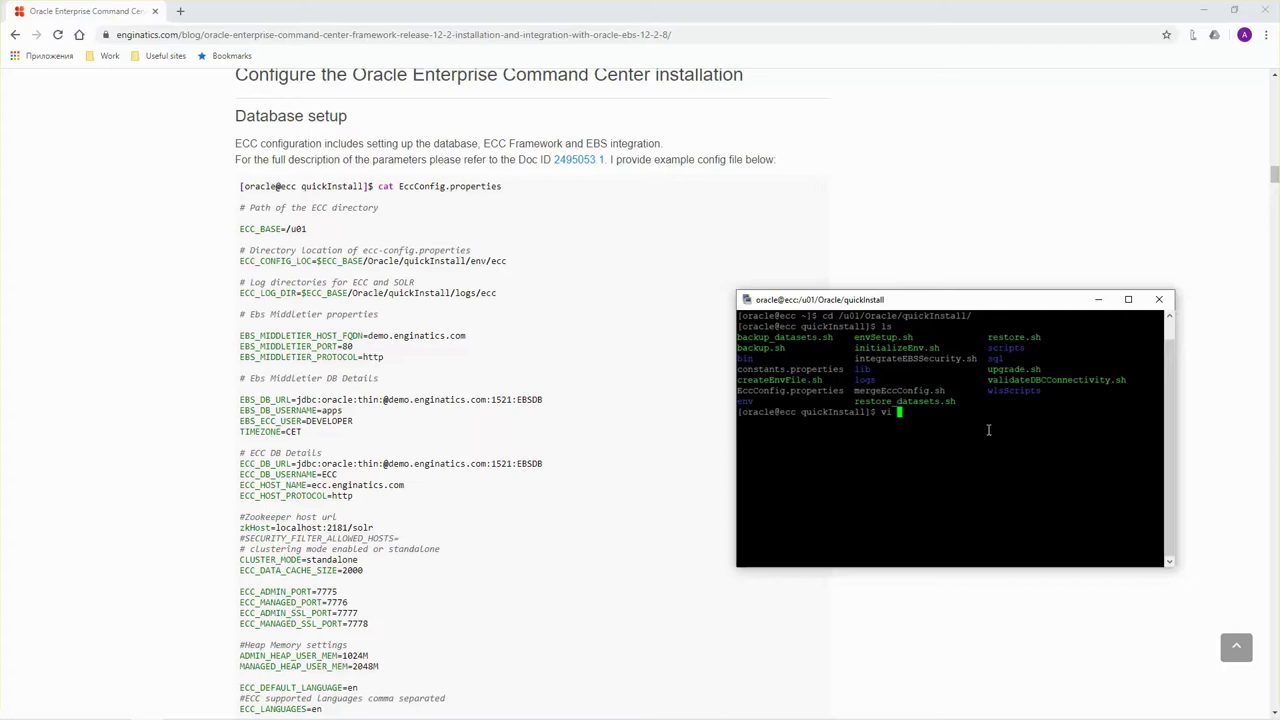
{"action": "double_click", "coordinate": [817, 393]}
Open EccConfig.properties in vi and set EBS_MIDDLETIER_HOST_FQDN to r1229a.enginatics.com.
{"action": "right_click", "coordinate": [968, 392]}
{"action": "key", "text": "Return"}
{"action": "key", "text": "Down"}
{"action": "key", "text": "Down"}
{"action": "key", "text": "Down"}
{"action": "key", "text": "Down"}
{"action": "key", "text": "Down"}
{"action": "key", "text": "Down"}
{"action": "key", "text": "Down"}
{"action": "key", "text": "Down"}
{"action": "key", "text": "Down"}
{"action": "key", "text": "Down"}
{"action": "key", "text": "Down"}
{"action": "key", "text": "Down"}
{"action": "key", "text": "Down"}
{"action": "key", "text": "Down"}
{"action": "key", "text": "Down"}
{"action": "key", "text": "Down"}
{"action": "key", "text": "Up"}
{"action": "key", "text": "Up"}
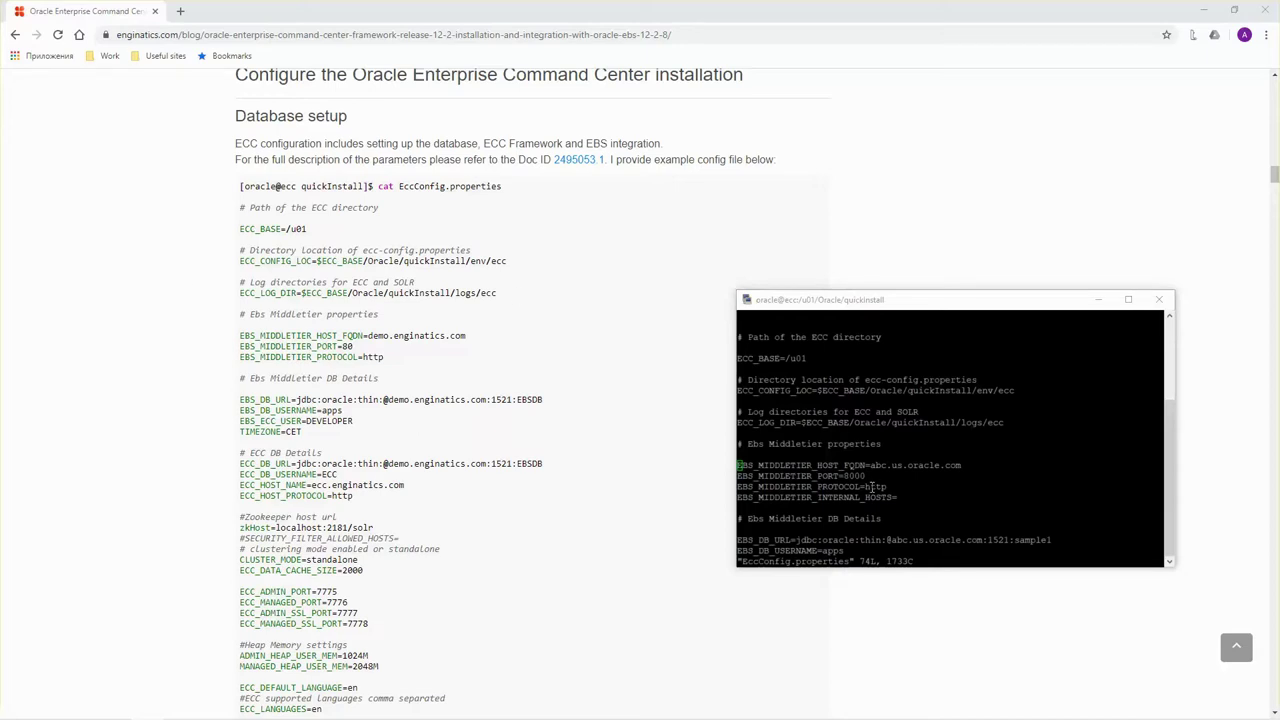
{"action": "left_click", "coordinate": [820, 463]}
{"action": "key", "text": "l"}
{"action": "key", "text": "l"}
{"action": "key", "text": "l"}
{"action": "key", "text": "l"}
{"action": "key", "text": "l"}
{"action": "key", "text": "l"}
{"action": "key", "text": "l"}
{"action": "key", "text": "l"}
{"action": "key", "text": "l"}
{"action": "key", "text": "l"}
{"action": "key", "text": "l"}
{"action": "key", "text": "l"}
{"action": "key", "text": "l"}
{"action": "key", "text": "l"}
{"action": "key", "text": "l"}
{"action": "key", "text": "l"}
{"action": "key", "text": "l"}
{"action": "key", "text": "l"}
{"action": "key", "text": "l"}
{"action": "key", "text": "l"}
{"action": "key", "text": "l"}
{"action": "key", "text": "l"}
{"action": "key", "text": "l"}
{"action": "key", "text": "l"}
{"action": "key", "text": "l"}
{"action": "key", "text": "x"}
{"action": "key", "text": "x"}
{"action": "key", "text": "x"}
{"action": "key", "text": "x"}
{"action": "key", "text": "x"}
{"action": "key", "text": "x"}
{"action": "key", "text": "x"}
{"action": "key", "text": "x"}
{"action": "key", "text": "x"}
{"action": "key", "text": "x"}
{"action": "key", "text": "x"}
{"action": "key", "text": "x"}
{"action": "key", "text": "x"}
{"action": "key", "text": "x"}
{"action": "key", "text": "x"}
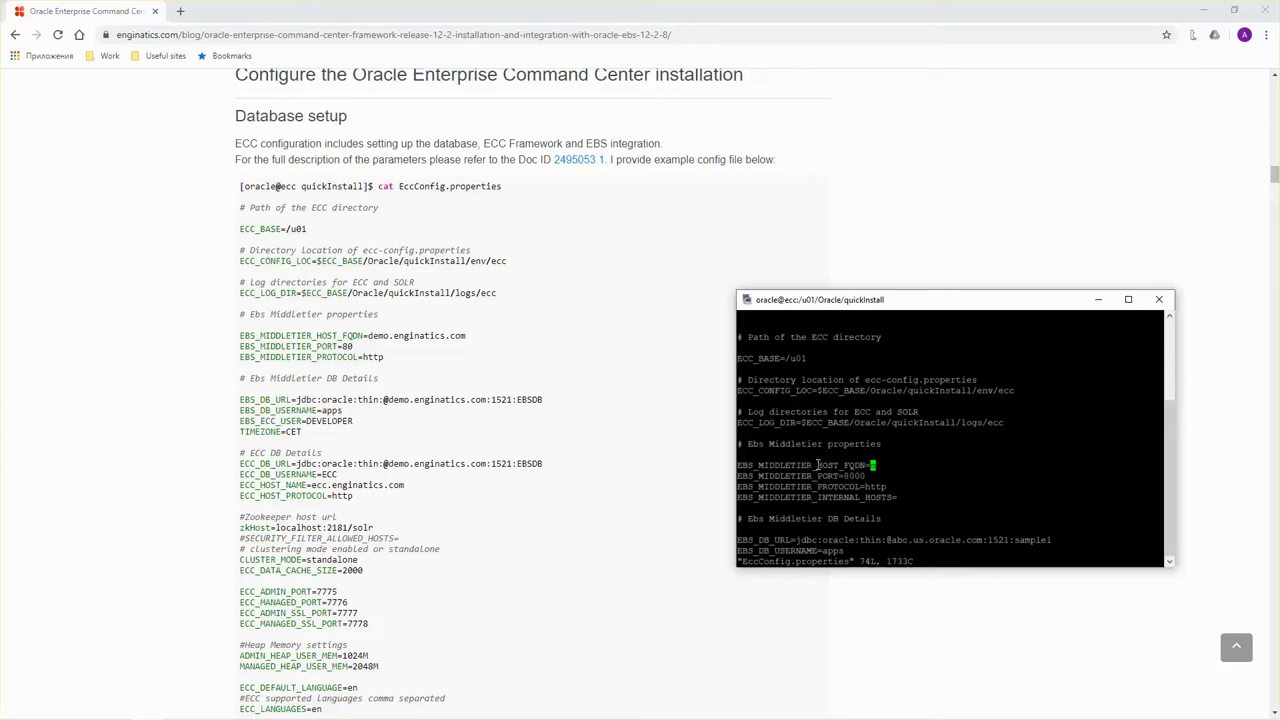
{"action": "key", "text": "i"}
{"action": "right_click", "coordinate": [818, 465]}
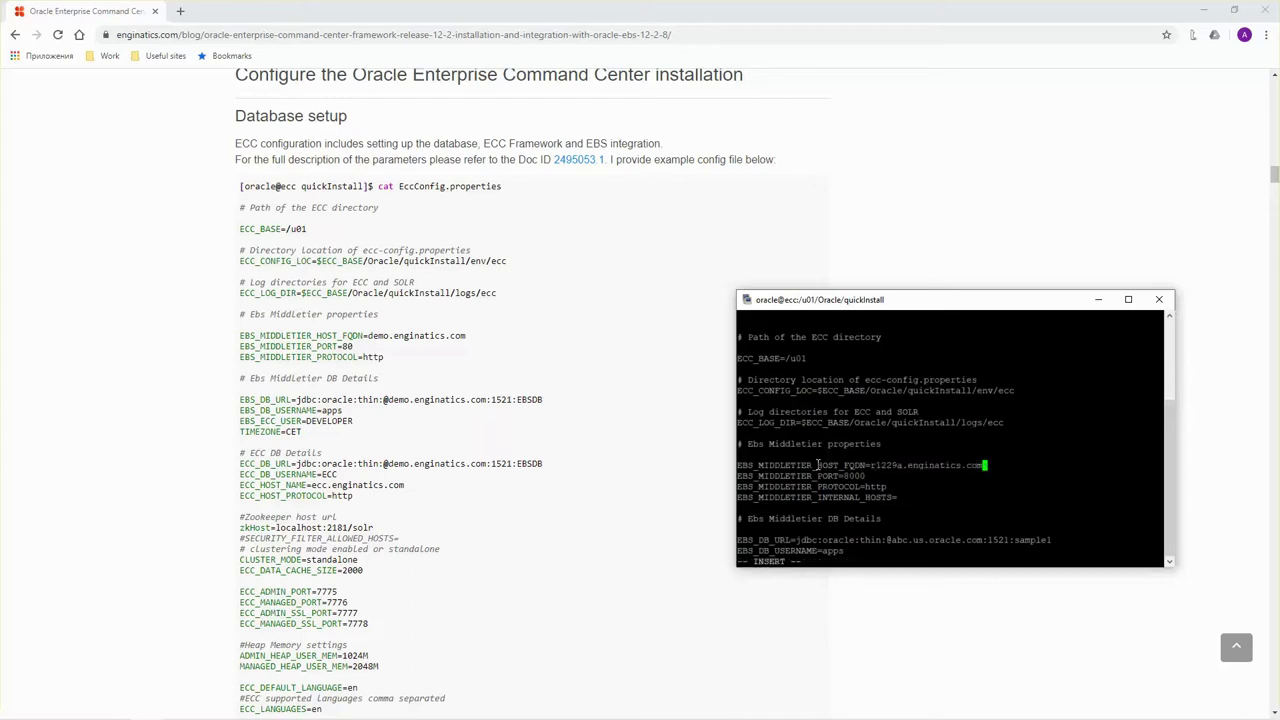
{"action": "key", "text": "Escape"}
Change EBS_MIDDLETIER_PORT from 8000 to 80.
{"action": "key", "text": "Down"}
{"action": "key", "text": "x"}
{"action": "key", "text": "x"}
{"action": "key", "text": "Down"}
{"action": "key", "text": "Down"}
{"action": "key", "text": "Down"}
{"action": "key", "text": "Down"}
{"action": "key", "text": "Down"}
{"action": "key", "text": "Down"}
{"action": "key", "text": "Down"}
{"action": "key", "text": "Down"}
{"action": "key", "text": "Down"}
{"action": "key", "text": "Down"}
{"action": "key", "text": "Down"}
{"action": "key", "text": "Down"}
{"action": "key", "text": "Down"}
{"action": "double_click", "coordinate": [872, 426]}
{"action": "key", "text": "Up"}
{"action": "key", "text": "Up"}
{"action": "key", "text": "Up"}
{"action": "key", "text": "Up"}
{"action": "key", "text": "Up"}
{"action": "key", "text": "Up"}
{"action": "key", "text": "Up"}
{"action": "key", "text": "Up"}
{"action": "key", "text": "Down"}
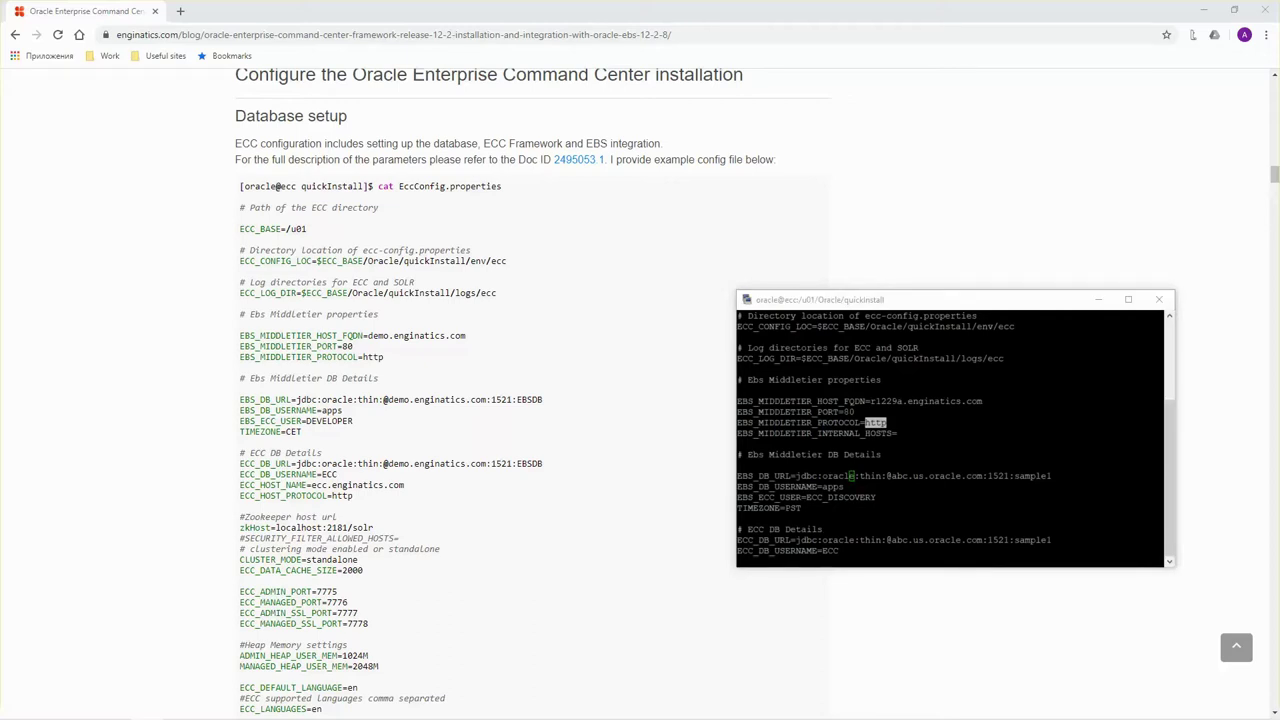
Replace EBS_DB_URL with the JDBC URL for r1229a.enginatics.com:1521:EBSDB.
{"action": "left_click", "coordinate": [884, 479]}
{"action": "key", "text": "Left"}
{"action": "key", "text": "Left"}
{"action": "key", "text": "Left"}
{"action": "key", "text": "Left"}
{"action": "key", "text": "Left"}
{"action": "key", "text": "Left"}
{"action": "key", "text": "Left"}
{"action": "key", "text": "Left"}
{"action": "key", "text": "Left"}
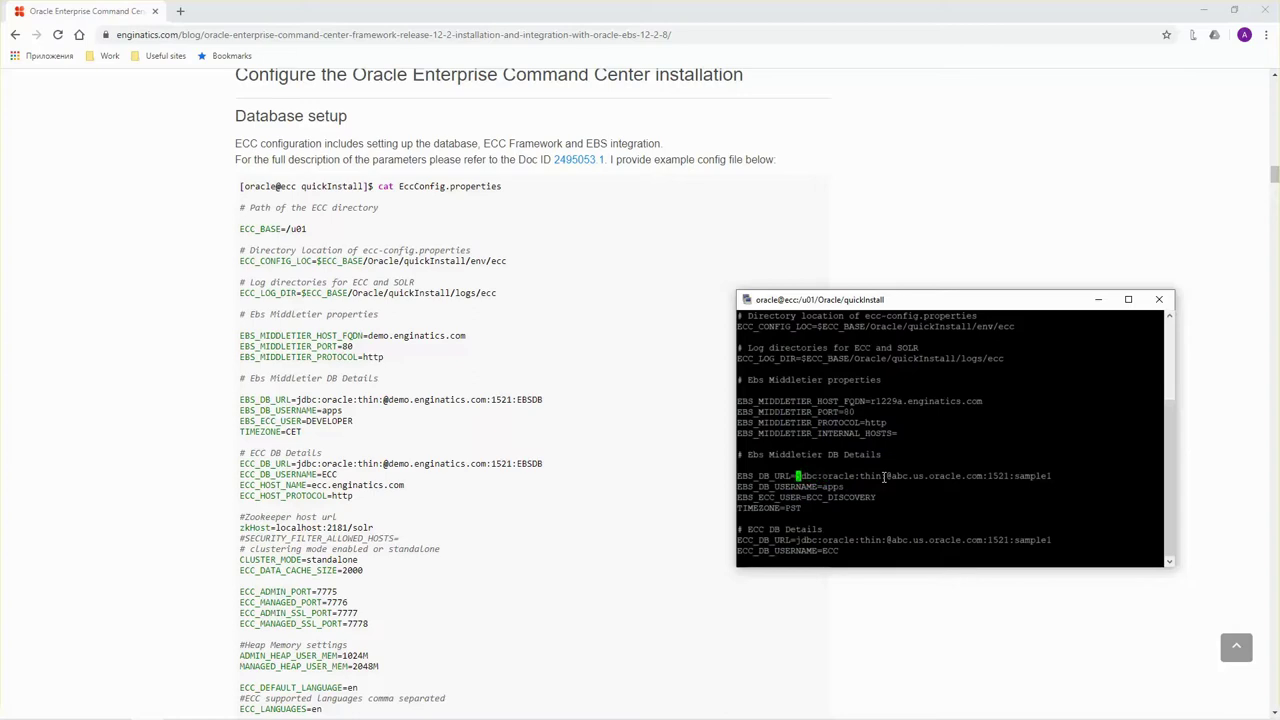
{"action": "key", "text": "x"}
{"action": "key", "text": "x"}
{"action": "key", "text": "x"}
{"action": "key", "text": "x"}
{"action": "key", "text": "x"}
{"action": "key", "text": "x"}
{"action": "key", "text": "x"}
{"action": "key", "text": "x"}
{"action": "key", "text": "x"}
{"action": "key", "text": "x"}
{"action": "key", "text": "x"}
{"action": "key", "text": "x"}
{"action": "key", "text": "x"}
{"action": "key", "text": "x"}
{"action": "key", "text": "x"}
{"action": "key", "text": "x"}
{"action": "key", "text": "x"}
{"action": "key", "text": "x"}
{"action": "key", "text": "x"}
{"action": "key", "text": "x"}
{"action": "key", "text": "x"}
{"action": "key", "text": "x"}
{"action": "key", "text": "x"}
{"action": "key", "text": "x"}
{"action": "key", "text": "x"}
{"action": "key", "text": "x"}
{"action": "key", "text": "x"}
{"action": "key", "text": "x"}
{"action": "key", "text": "x"}
{"action": "key", "text": "a"}
{"action": "right_click", "coordinate": [884, 477]}
{"action": "key", "text": "Escape"}
{"action": "left_click_drag", "start_coordinate": [796, 476], "coordinate": [1031, 477]}
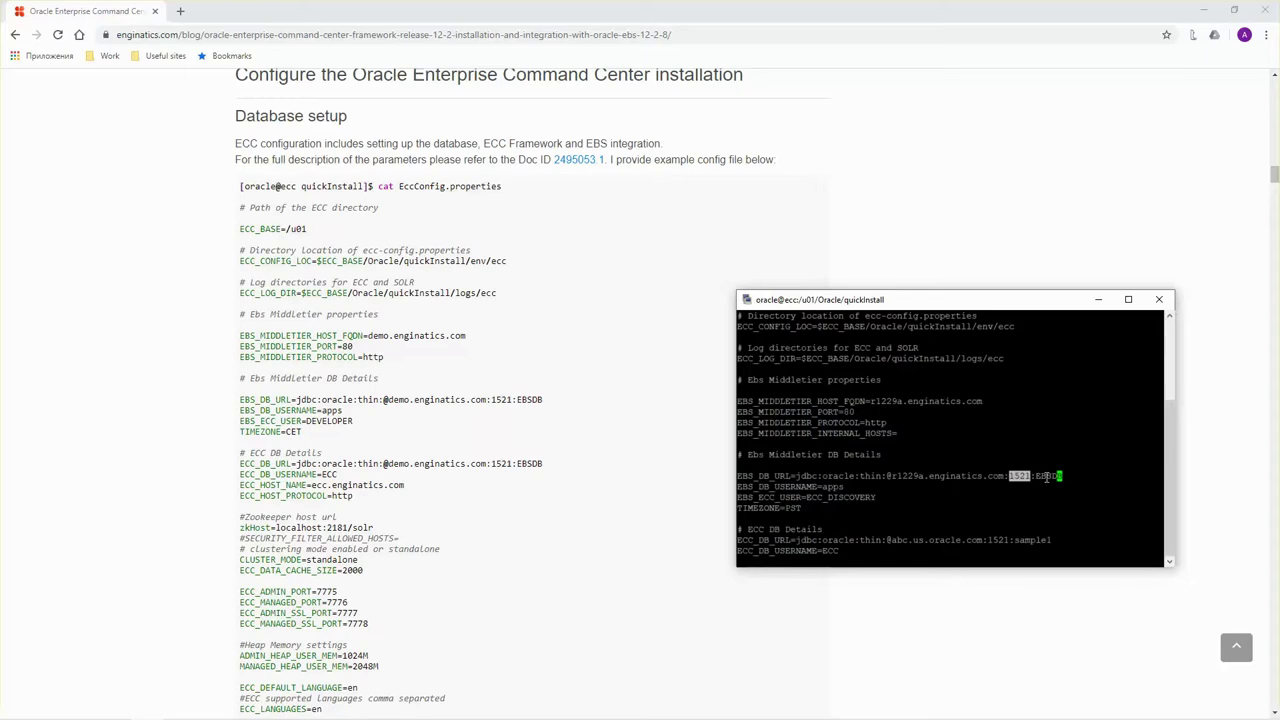
{"action": "double_click", "coordinate": [1047, 477]}
{"action": "left_click", "coordinate": [1036, 451]}
Set the EBS ECC user to DEVELOPER instead of ECC_DISCOVERY.
{"action": "key", "text": "Down"}
{"action": "key", "text": "Down"}
{"action": "key", "text": "BackSpace"}
{"action": "key", "text": "BackSpace"}
{"action": "key", "text": "BackSpace"}
{"action": "key", "text": "BackSpace"}
{"action": "key", "text": "BackSpace"}
{"action": "key", "text": "BackSpace"}
{"action": "key", "text": "BackSpace"}
{"action": "key", "text": "BackSpace"}
{"action": "key", "text": "BackSpace"}
{"action": "key", "text": "BackSpace"}
{"action": "key", "text": "BackSpace"}
{"action": "key", "text": "BackSpace"}
{"action": "key", "text": "a"}
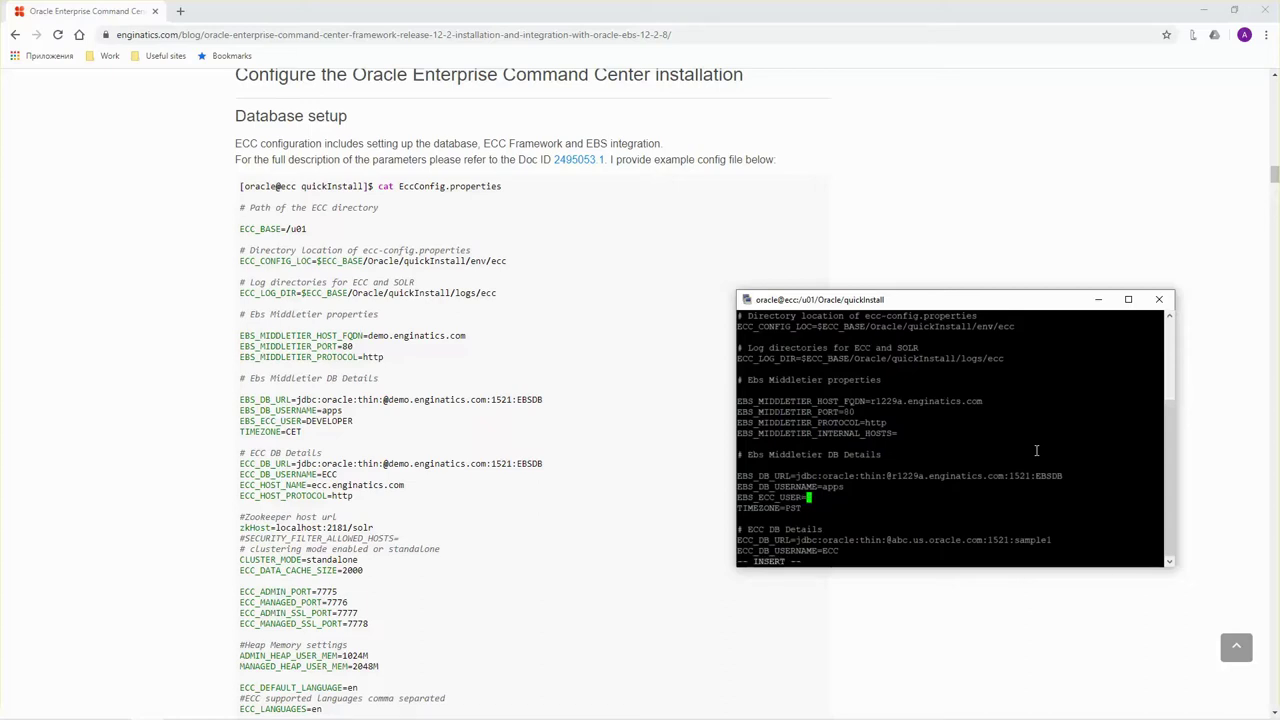
{"action": "type", "text": "DEVELOPER"}
{"action": "key", "text": "Escape"}
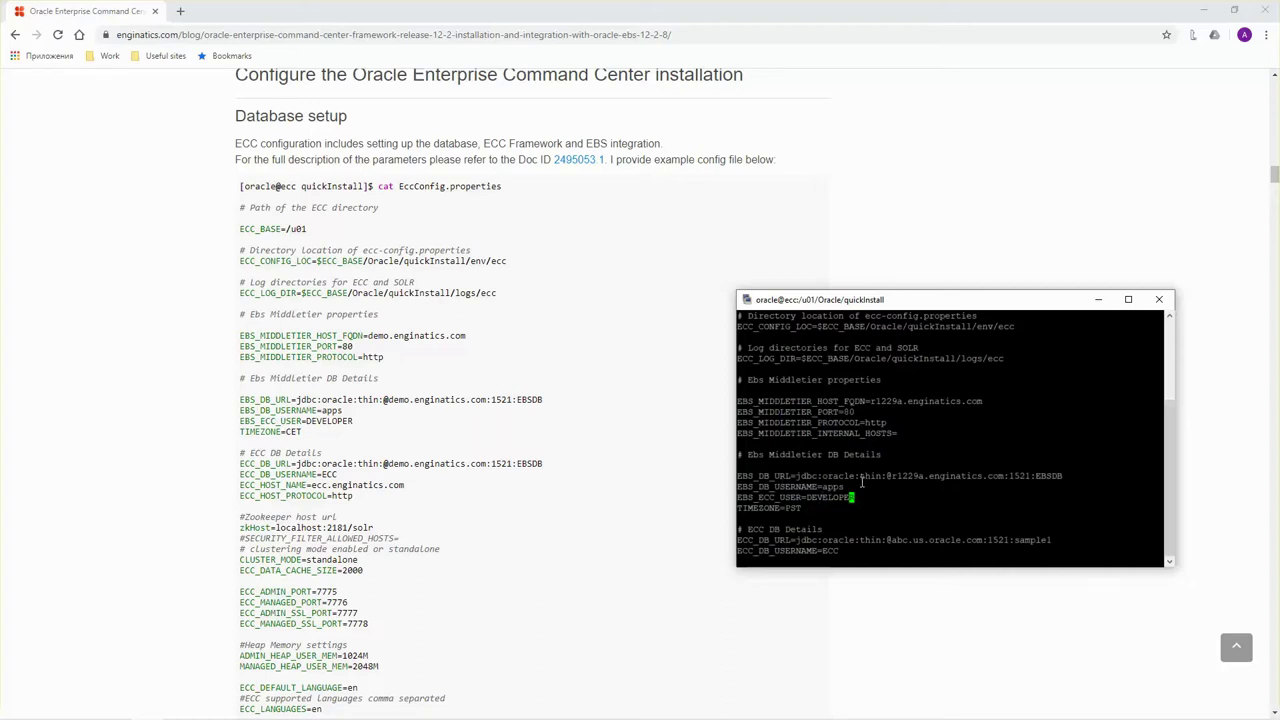
Change TIMEZONE from PST to CET.
{"action": "key", "text": "Left"}
{"action": "key", "text": "Left"}
{"action": "key", "text": "Left"}
{"action": "key", "text": "Left"}
{"action": "key", "text": "Left"}
{"action": "key", "text": "Left"}
{"action": "key", "text": "Left"}
{"action": "key", "text": "Left"}
{"action": "key", "text": "Left"}
{"action": "key", "text": "Left"}
{"action": "key", "text": "Left"}
{"action": "key", "text": "Left"}
{"action": "key", "text": "Left"}
{"action": "key", "text": "Left"}
{"action": "key", "text": "Left"}
{"action": "key", "text": "Left"}
{"action": "key", "text": "Left"}
{"action": "key", "text": "Left"}
{"action": "key", "text": "Down"}
{"action": "key", "text": "Left"}
{"action": "key", "text": "Right"}
{"action": "key", "text": "Right"}
{"action": "key", "text": "Right"}
{"action": "key", "text": "Right"}
{"action": "key", "text": "Right"}
{"action": "key", "text": "Right"}
{"action": "key", "text": "Right"}
{"action": "key", "text": "Right"}
{"action": "key", "text": "Right"}
{"action": "key", "text": "Right"}
{"action": "key", "text": "x"}
{"action": "key", "text": "x"}
{"action": "key", "text": "x"}
{"action": "type", "text": "aCET"}
{"action": "key", "text": "Escape"}
{"action": "key", "text": "Down"}
{"action": "key", "text": "Down"}
{"action": "key", "text": "Down"}
{"action": "key", "text": "Down"}
{"action": "key", "text": "Down"}
{"action": "key", "text": "Down"}
{"action": "key", "text": "Down"}
{"action": "key", "text": "Down"}
{"action": "key", "text": "Down"}
{"action": "key", "text": "Down"}
{"action": "key", "text": "Down"}
{"action": "key", "text": "Up"}
{"action": "key", "text": "Up"}
{"action": "key", "text": "Up"}
{"action": "key", "text": "Up"}
{"action": "key", "text": "Up"}
{"action": "key", "text": "Up"}
{"action": "key", "text": "Up"}
{"action": "key", "text": "Up"}
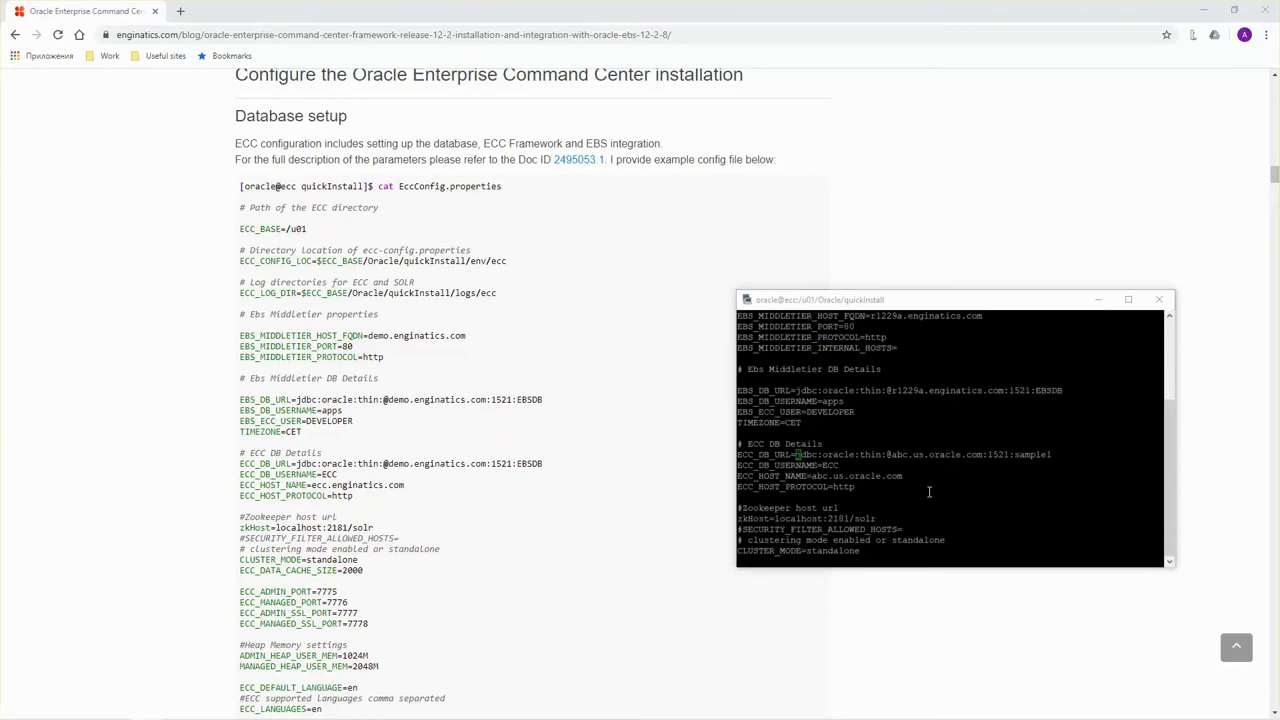
Replace ECC_DB_URL with the EBSDB JDBC URL on r1229a.enginatics.com:1521.
{"action": "left_click", "coordinate": [839, 444]}
{"action": "key", "text": "x"}
{"action": "key", "text": "x"}
{"action": "key", "text": "x"}
{"action": "key", "text": "x"}
{"action": "key", "text": "x"}
{"action": "key", "text": "x"}
{"action": "key", "text": "x"}
{"action": "key", "text": "x"}
{"action": "key", "text": "x"}
{"action": "key", "text": "x"}
{"action": "key", "text": "x"}
{"action": "key", "text": "x"}
{"action": "key", "text": "x"}
{"action": "key", "text": "x"}
{"action": "key", "text": "x"}
{"action": "key", "text": "x"}
{"action": "key", "text": "x"}
{"action": "key", "text": "x"}
{"action": "key", "text": "x"}
{"action": "key", "text": "x"}
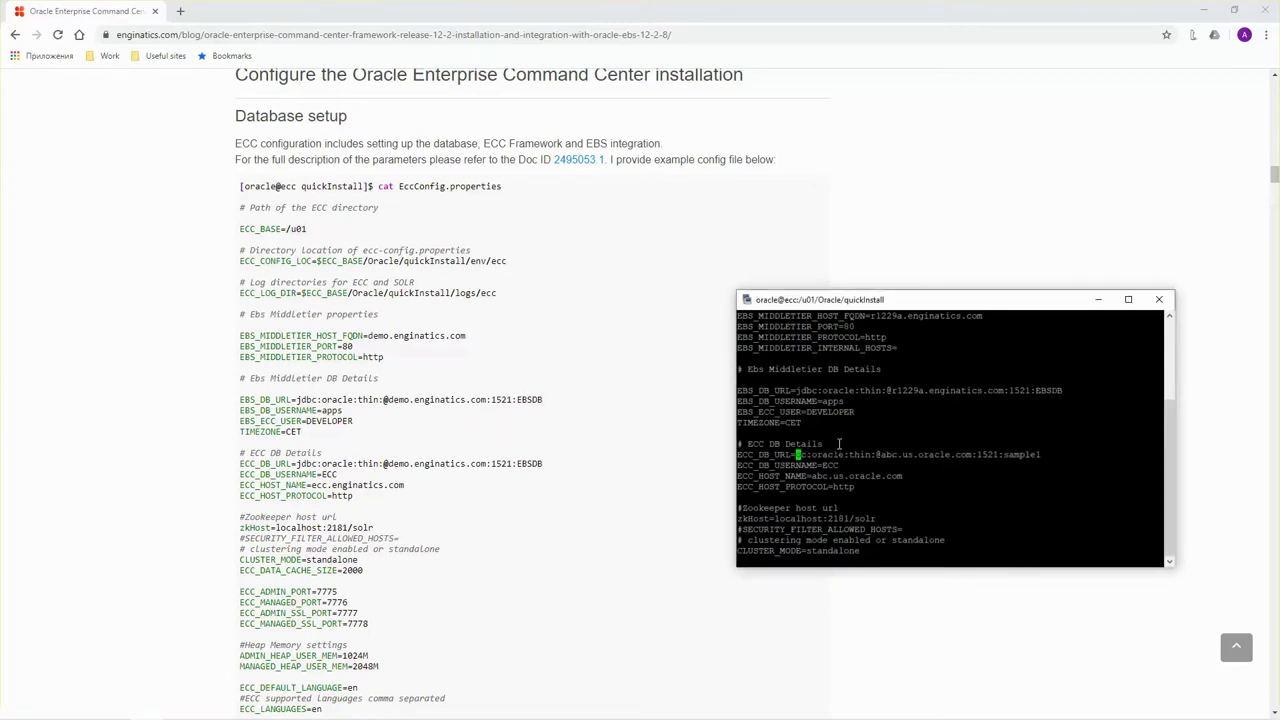
{"action": "key", "text": "x"}
{"action": "key", "text": "x"}
{"action": "key", "text": "x"}
{"action": "key", "text": "x"}
{"action": "key", "text": "x"}
{"action": "key", "text": "x"}
{"action": "key", "text": "x"}
{"action": "key", "text": "x"}
{"action": "key", "text": "x"}
{"action": "key", "text": "x"}
{"action": "key", "text": "x"}
{"action": "key", "text": "x"}
{"action": "key", "text": "x"}
{"action": "key", "text": "x"}
{"action": "key", "text": "x"}
{"action": "key", "text": "x"}
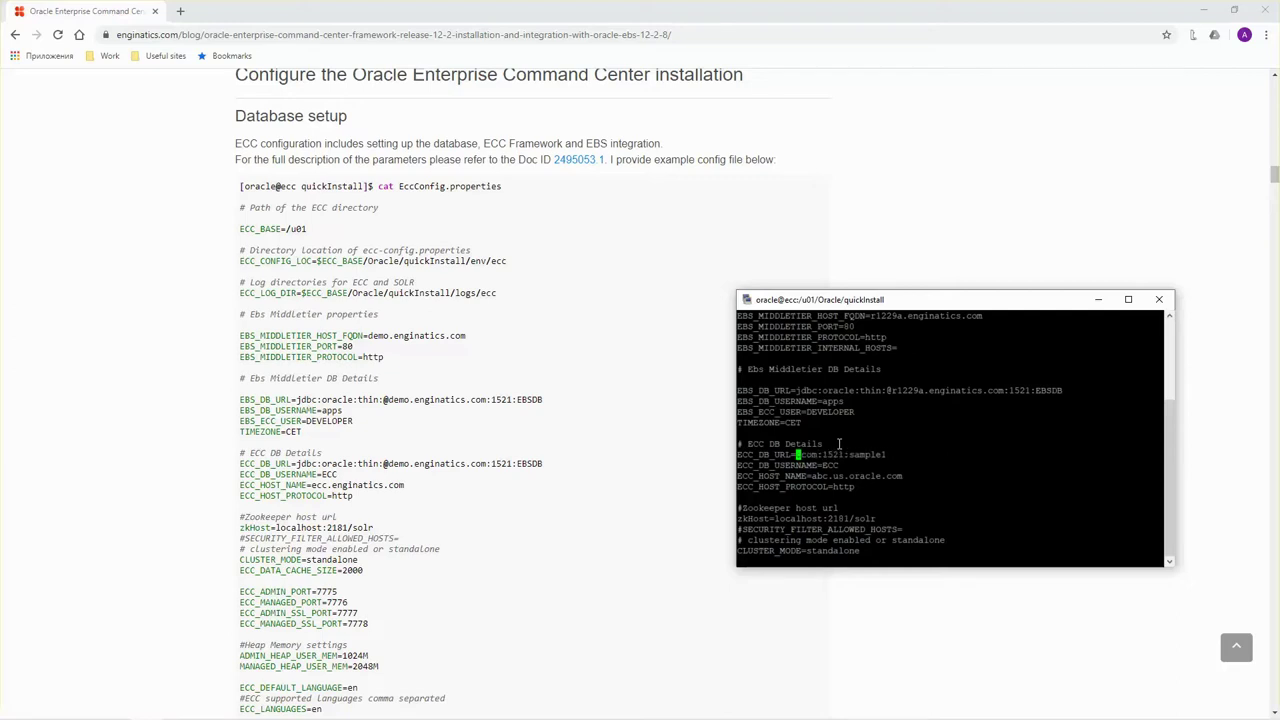
{"action": "key", "text": "x"}
{"action": "key", "text": "x"}
{"action": "key", "text": "x"}
{"action": "key", "text": "x"}
{"action": "key", "text": "x"}
{"action": "key", "text": "x"}
{"action": "key", "text": "x"}
{"action": "key", "text": "x"}
{"action": "key", "text": "x"}
{"action": "key", "text": "x"}
{"action": "key", "text": "a"}
{"action": "right_click", "coordinate": [839, 444]}
{"action": "key", "text": "Escape"}
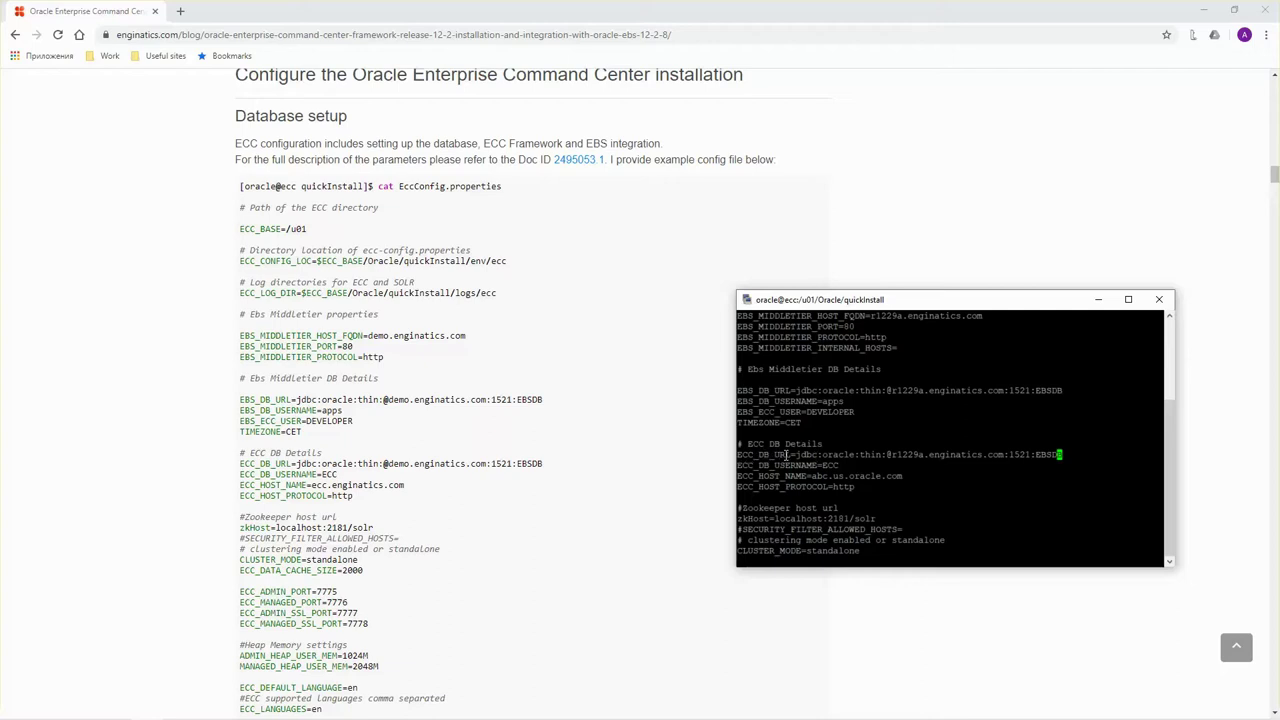
Set ECC_HOST_NAME to ecc.localdomain and enter :wq to save the file.
{"action": "key", "text": "Down"}
{"action": "key", "text": "Down"}
{"action": "key", "text": "x"}
{"action": "key", "text": "x"}
{"action": "key", "text": "x"}
{"action": "key", "text": "x"}
{"action": "key", "text": "x"}
{"action": "key", "text": "x"}
{"action": "key", "text": "x"}
{"action": "key", "text": "x"}
{"action": "key", "text": "x"}
{"action": "key", "text": "x"}
{"action": "key", "text": "x"}
{"action": "key", "text": "x"}
{"action": "key", "text": "x"}
{"action": "key", "text": "x"}
{"action": "key", "text": "x"}
{"action": "key", "text": "x"}
{"action": "key", "text": "x"}
{"action": "type", "text": "aecc.localdomain"}
{"action": "key", "text": "Escape"}
{"action": "type", "text": ":wq"}
Save and quit the editor, then run ./createEnvFile.sh to generate the environment file.
{"action": "key", "text": "Return"}
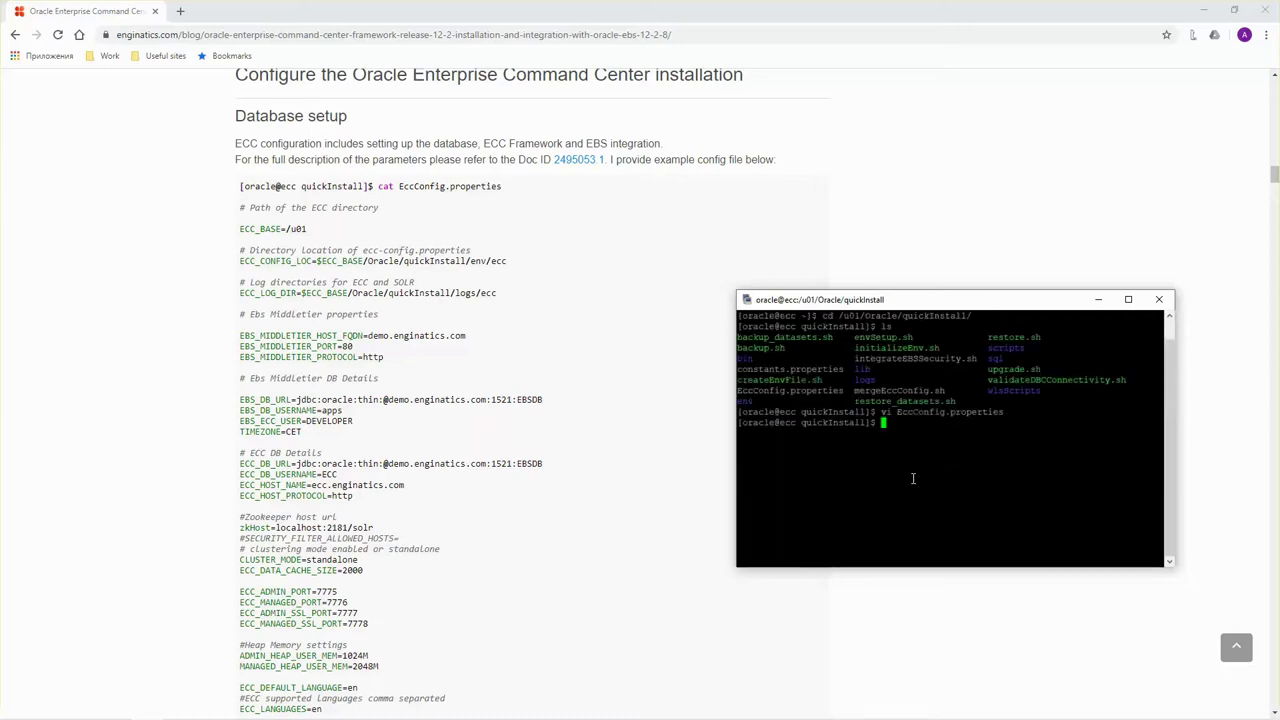
{"action": "type", "text": "./cre"}
{"action": "key", "text": "Tab"}
{"action": "key", "text": "Return"}
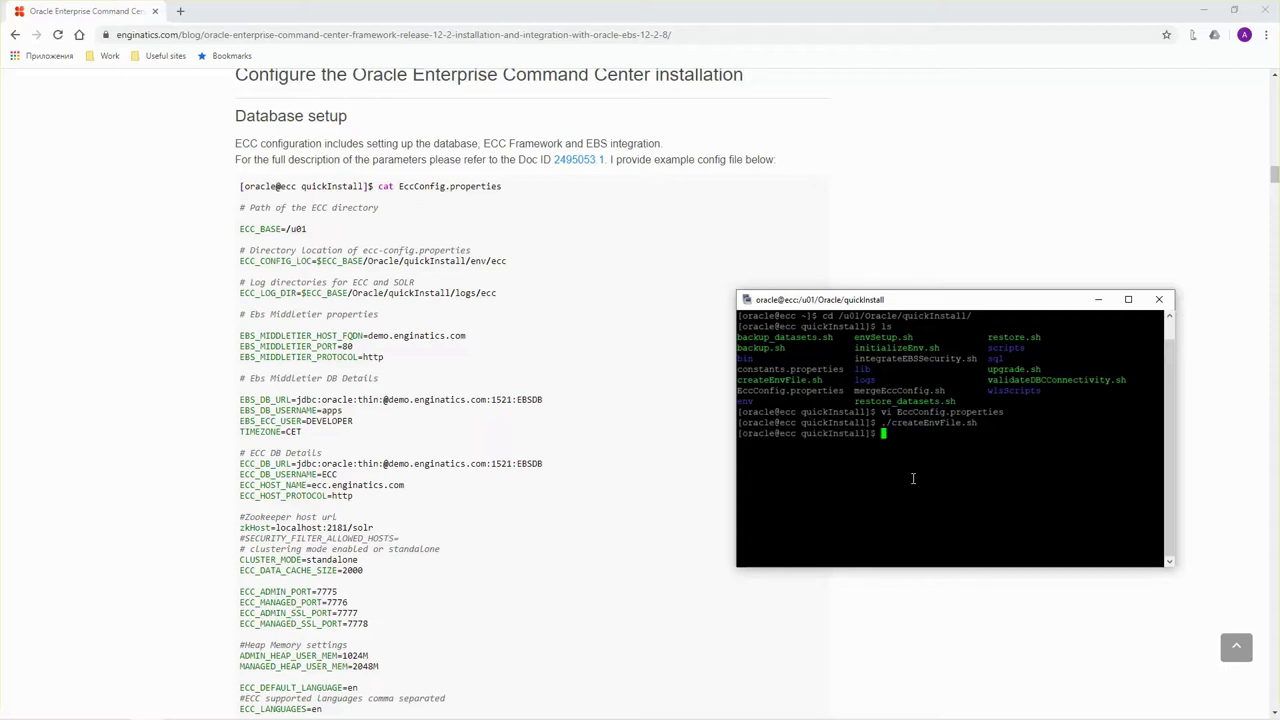
List the env folder, source env/ecc.env into the shell, and enter ./envSetup.sh.
{"action": "type", "text": "ls"}
{"action": "double_click", "coordinate": [748, 401]}
{"action": "right_click", "coordinate": [867, 398]}
{"action": "key", "text": "Return"}
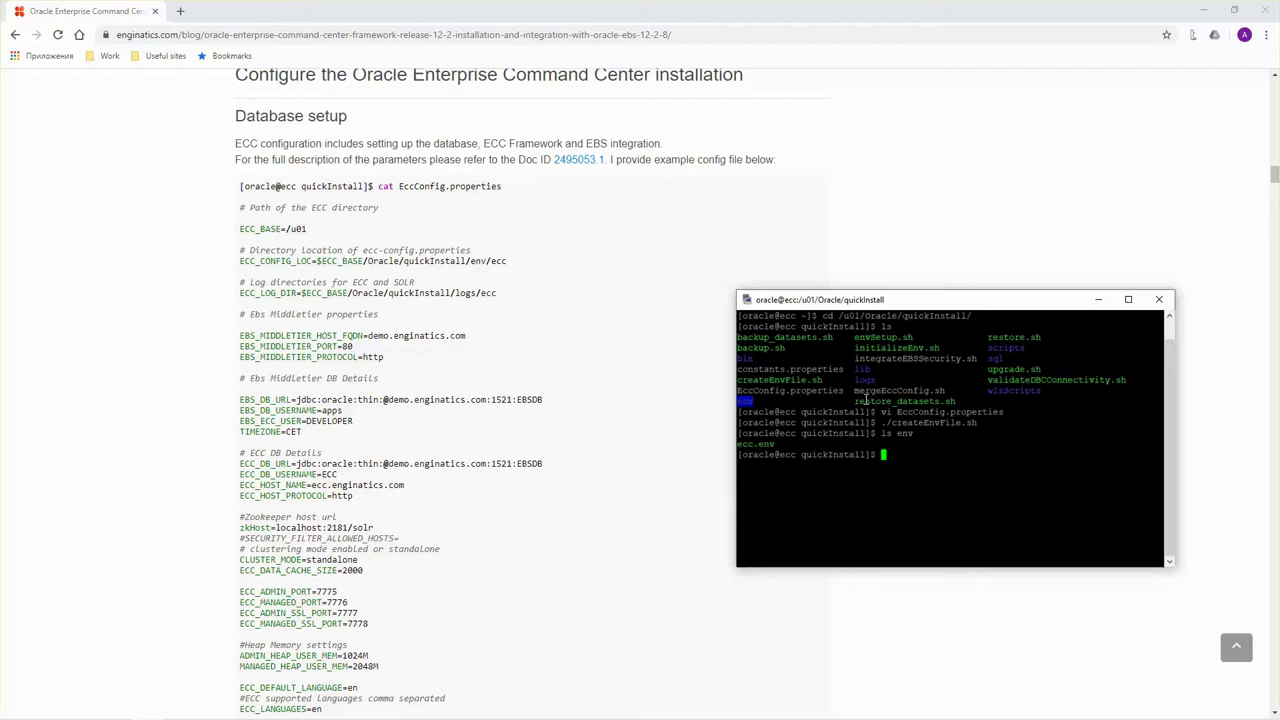
{"action": "type", "text": ". env/ecc.env"}
{"action": "key", "text": "Return"}
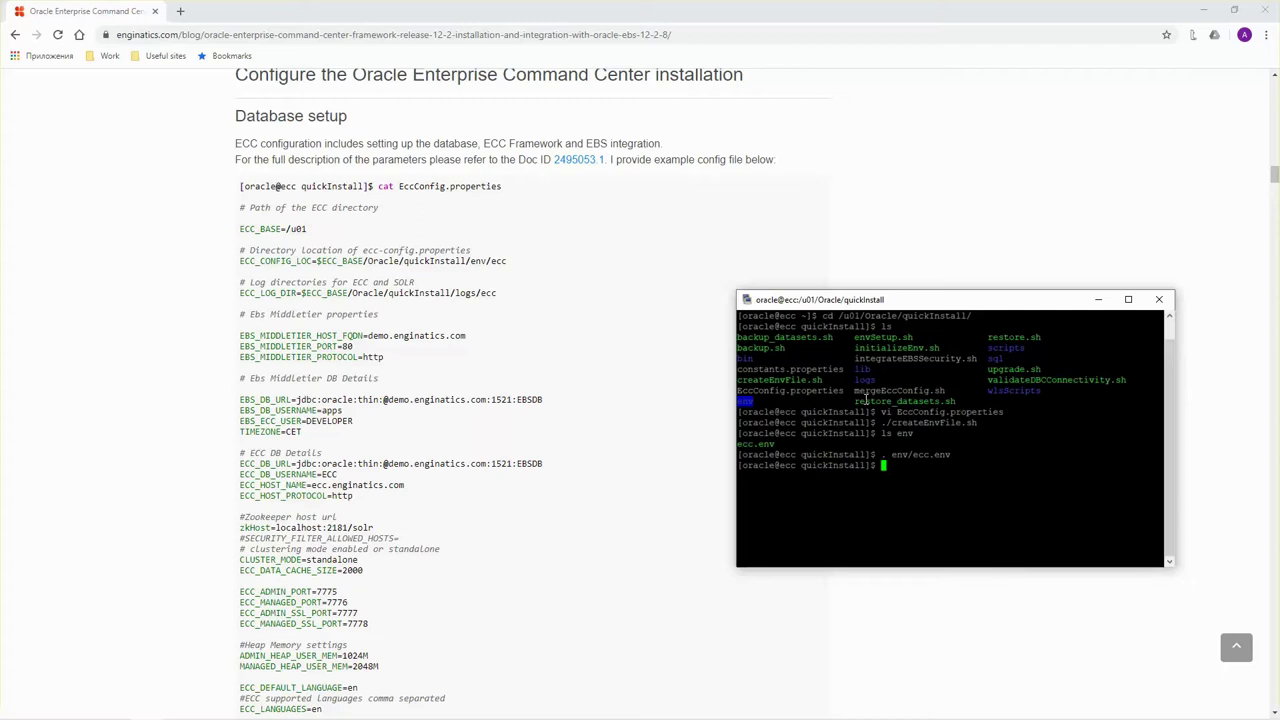
{"action": "type", "text": "./envSetup.sh"}
Launch envSetup.sh and choose option 1, Database Setup, for the EBSDB database.
{"action": "key", "text": "Return"}
{"action": "scroll", "coordinate": [500, 400], "scroll_direction": "down", "scroll_amount": 10}
{"action": "left_click_drag", "start_coordinate": [866, 299], "coordinate": [818, 146]}
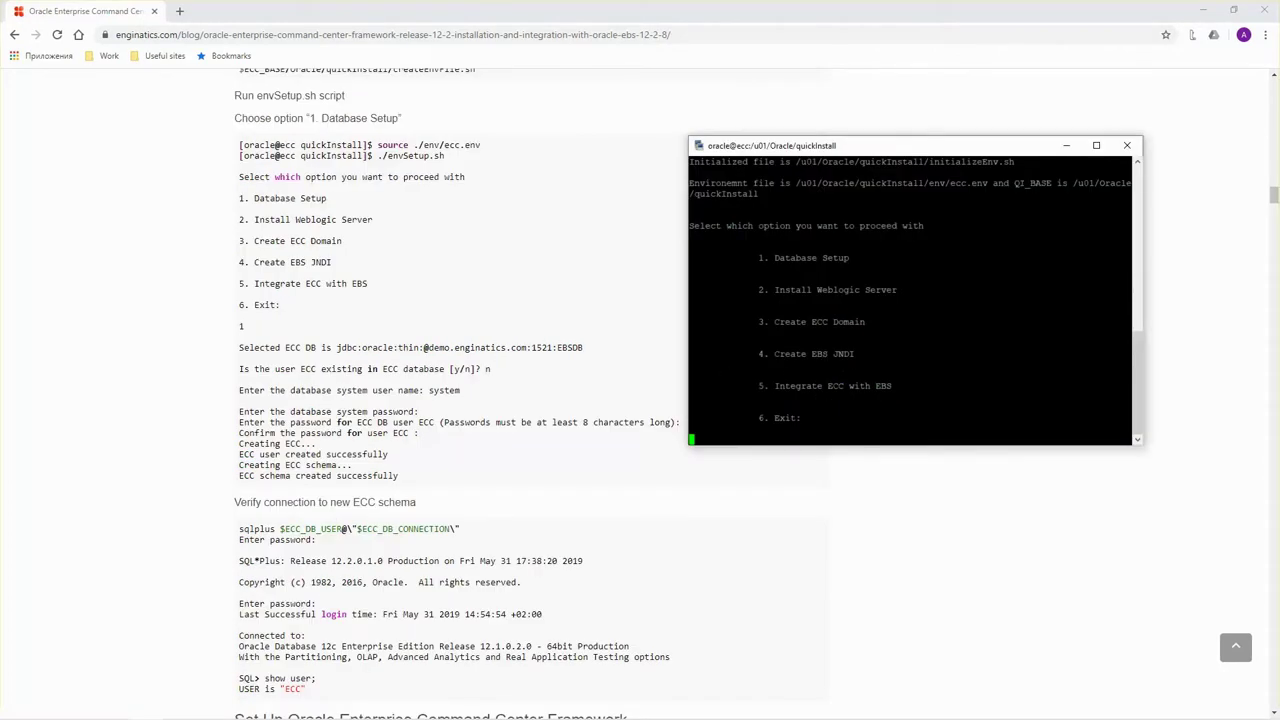
{"action": "left_click", "coordinate": [860, 388]}
{"action": "type", "text": "1"}
{"action": "key", "text": "Return"}
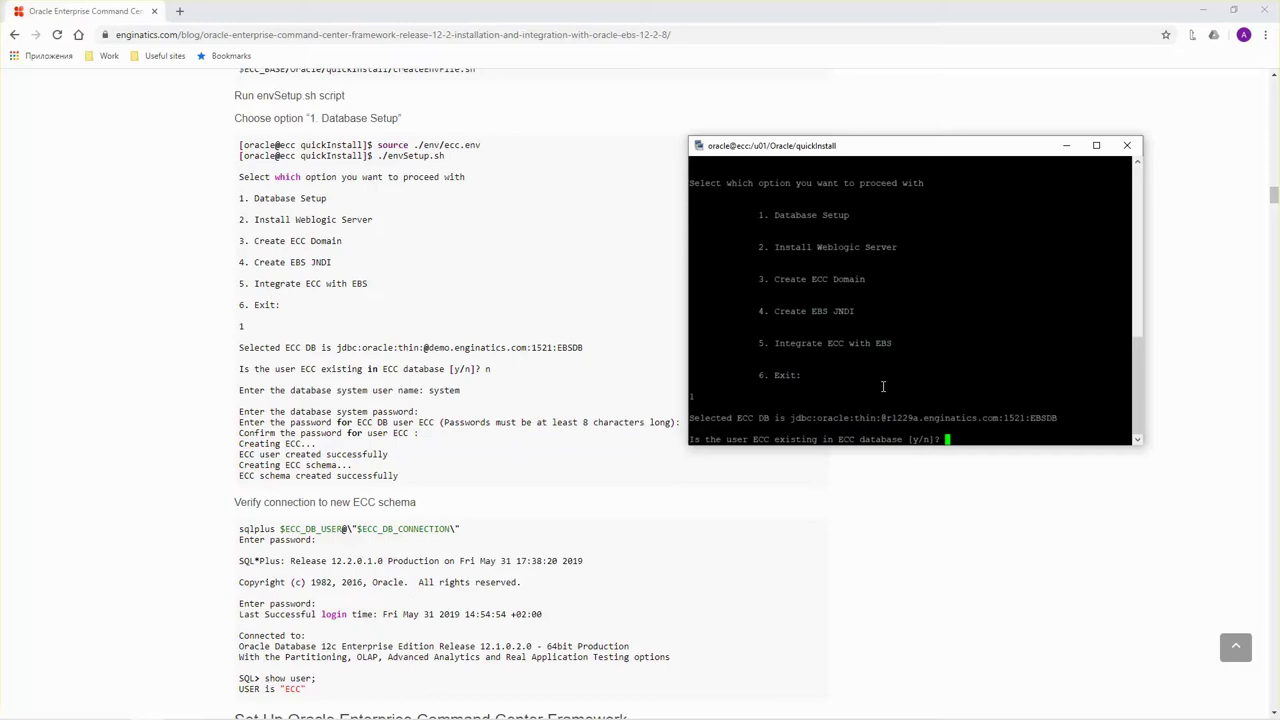
Answer n for an existing ECC user, authenticate as system, and set and confirm the ECC password.
{"action": "type", "text": "n"}
{"action": "key", "text": "Return"}
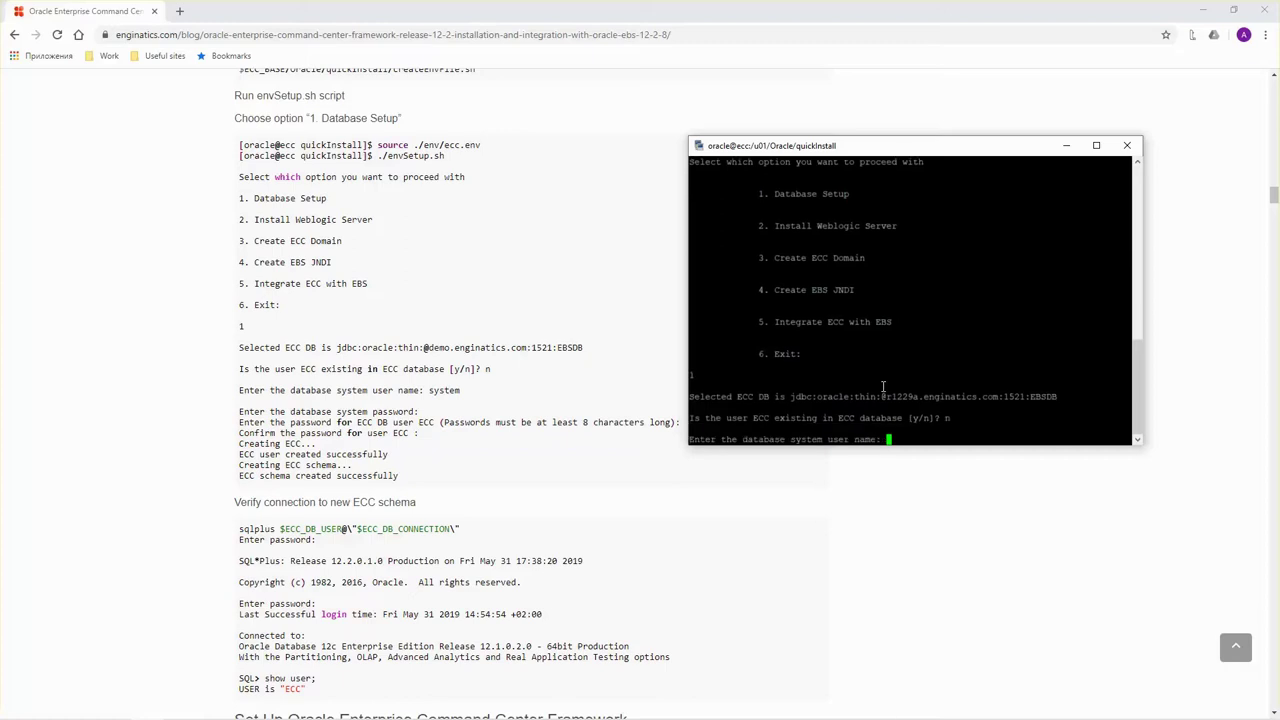
{"action": "type", "text": "system"}
{"action": "key", "text": "Return"}
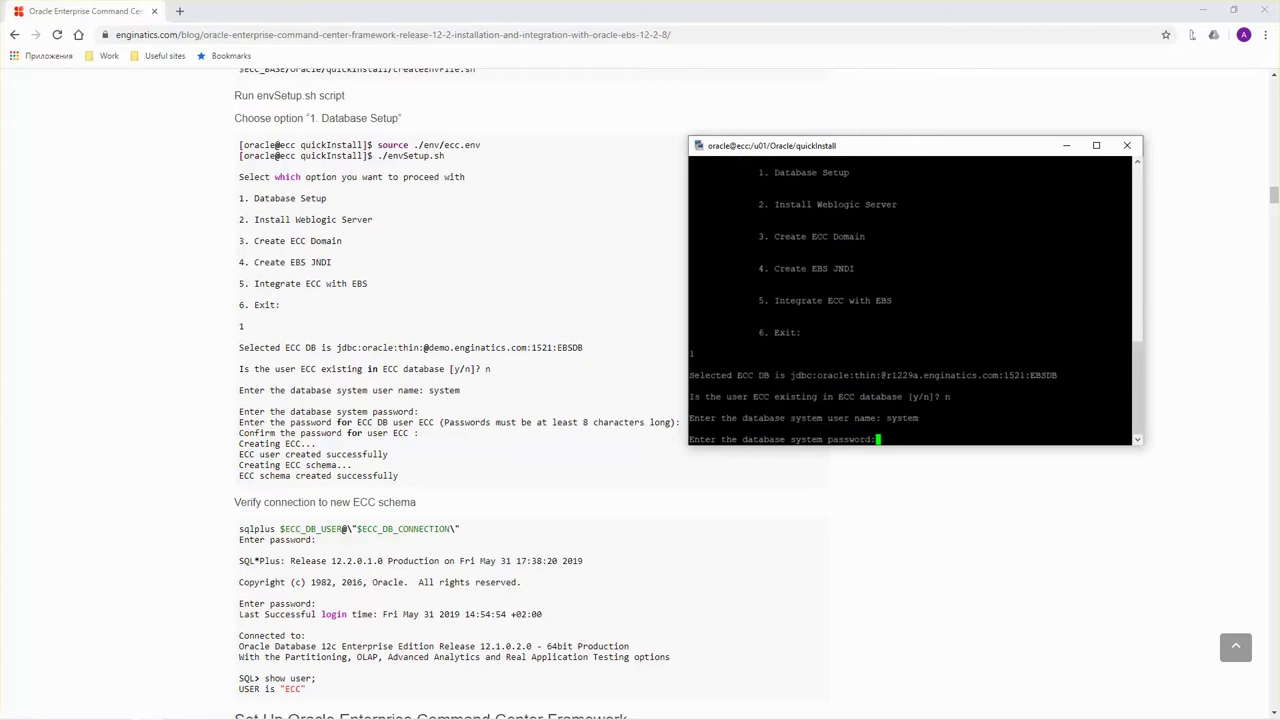
{"action": "key", "text": "alt+Tab"}
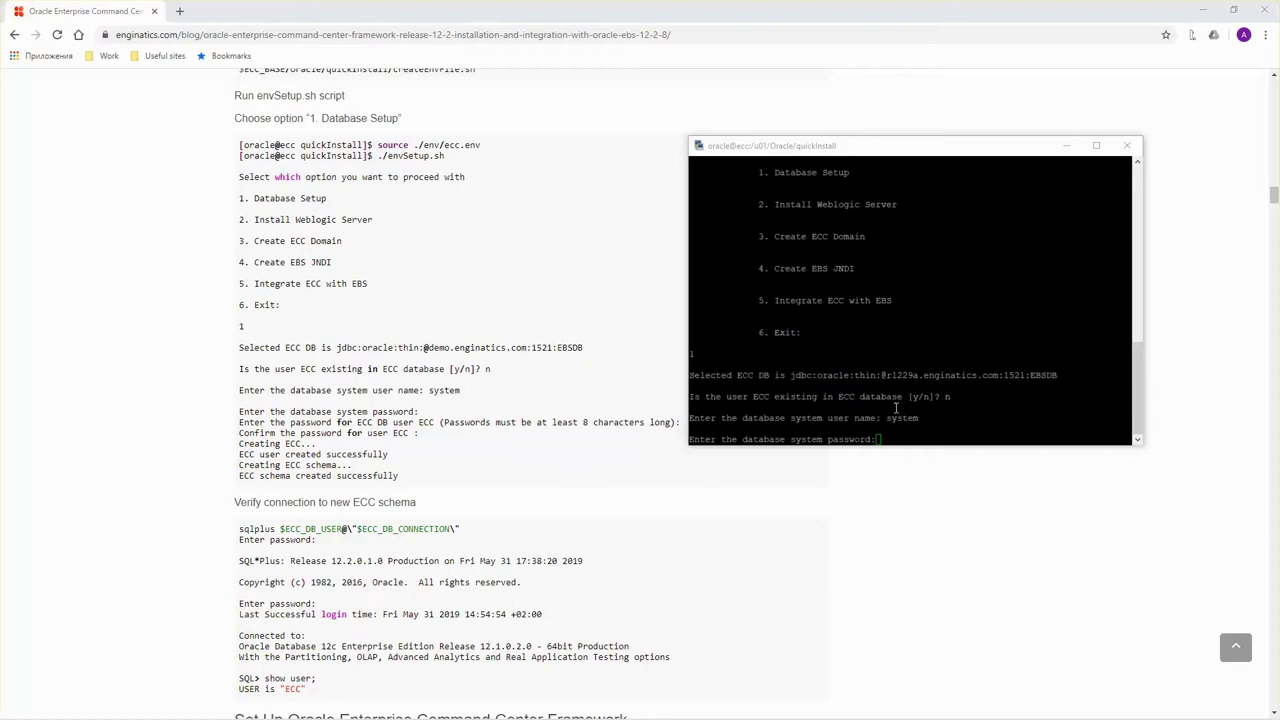
{"action": "left_click", "coordinate": [896, 410]}
{"action": "key", "text": "Return"}
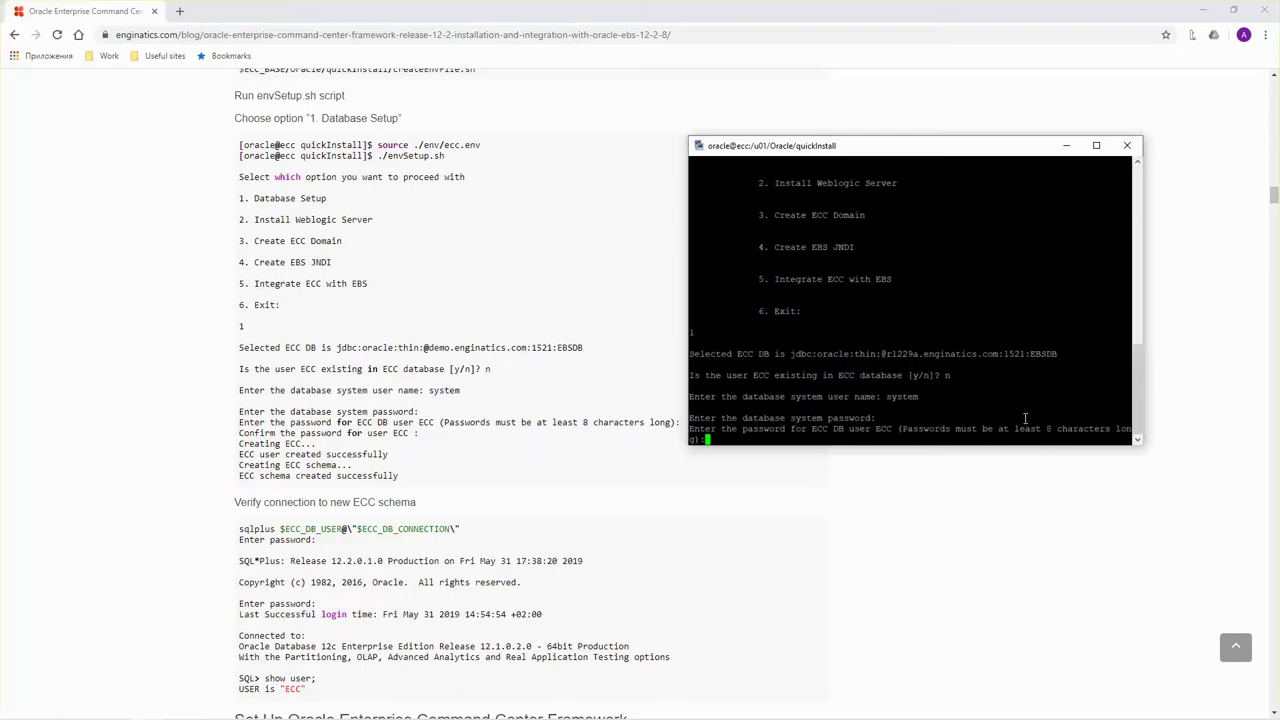
{"action": "key", "text": "Return"}
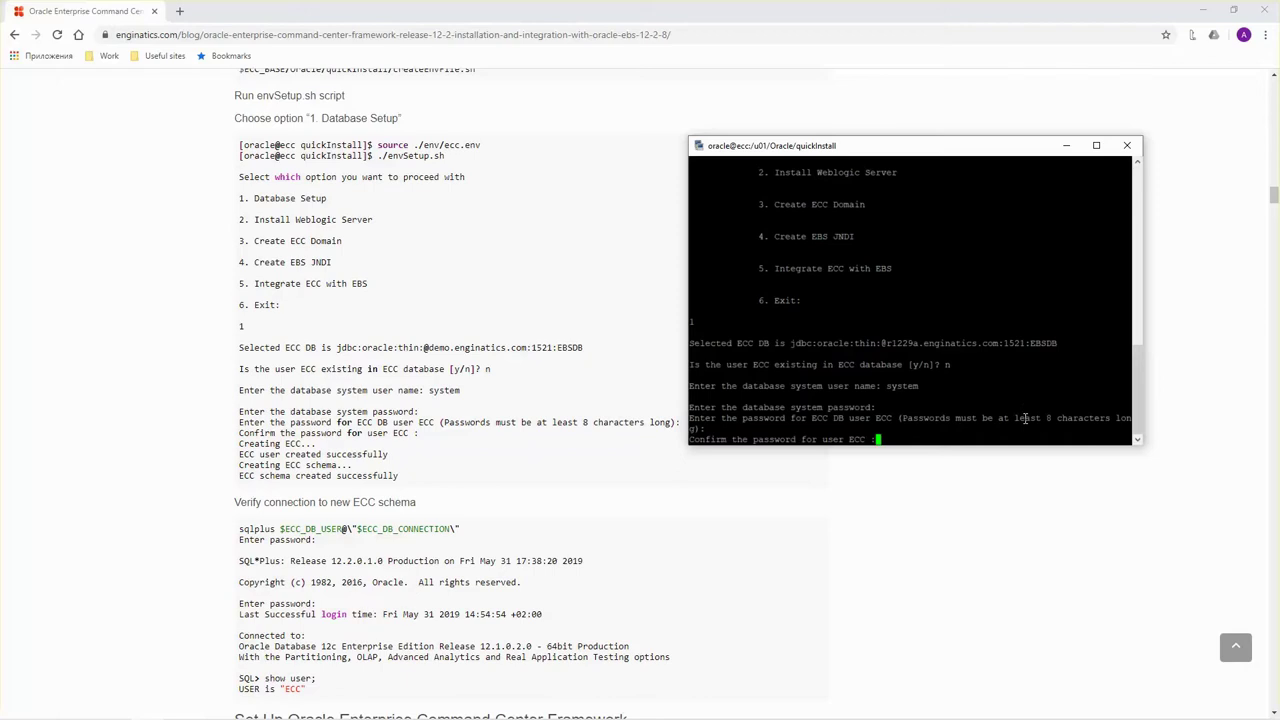
{"action": "key", "text": "Return"}
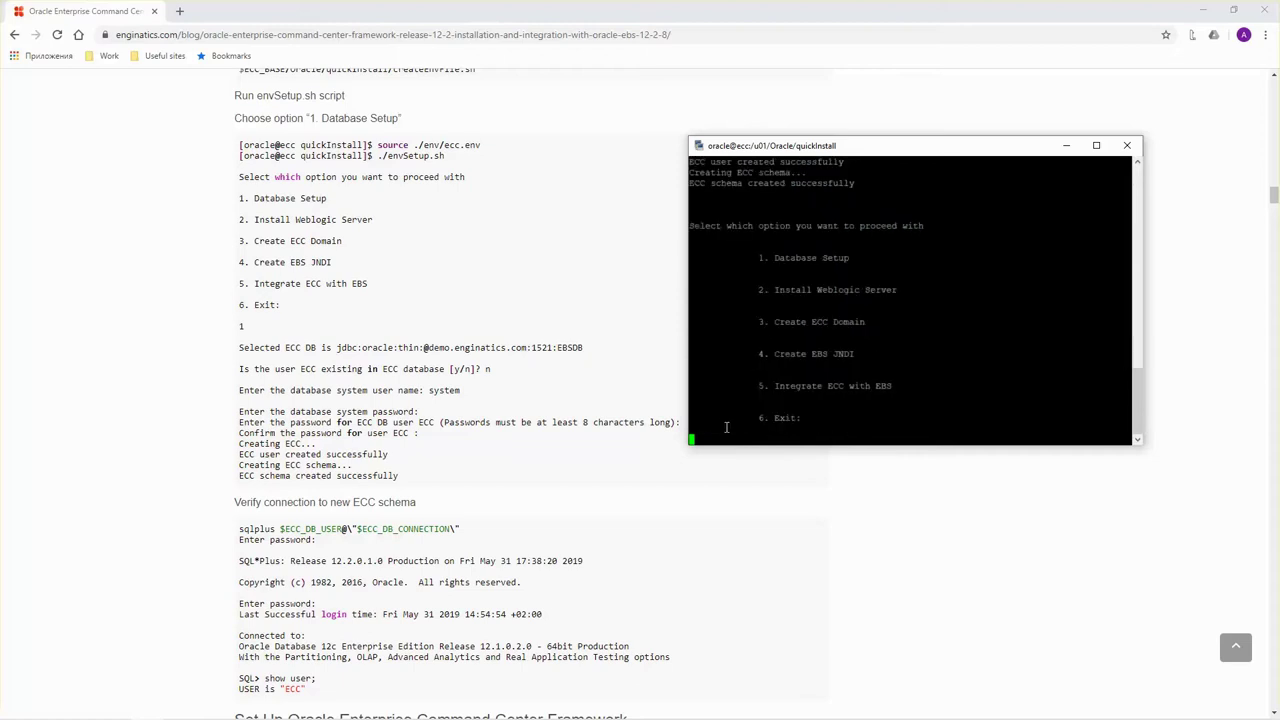
Scroll up and mark the output from the password prompts through 'ECC schema created successfully'.
{"action": "scroll", "coordinate": [762, 345], "scroll_direction": "up", "scroll_amount": 4}
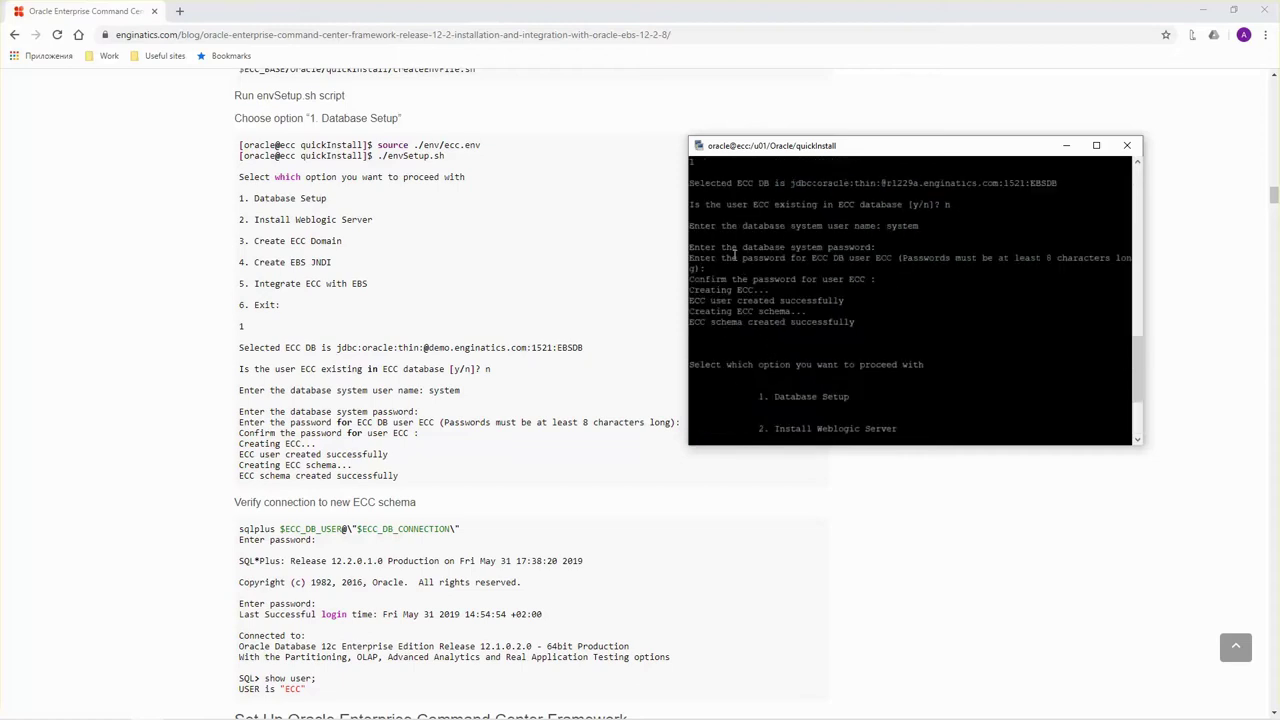
{"action": "left_click_drag", "start_coordinate": [690, 247], "coordinate": [866, 340]}
Exit the setup menu with option 6 and log in to SQL*Plus as the ECC user.
{"action": "left_click", "coordinate": [790, 350]}
{"action": "scroll", "coordinate": [786, 346], "scroll_direction": "down", "scroll_amount": 4}
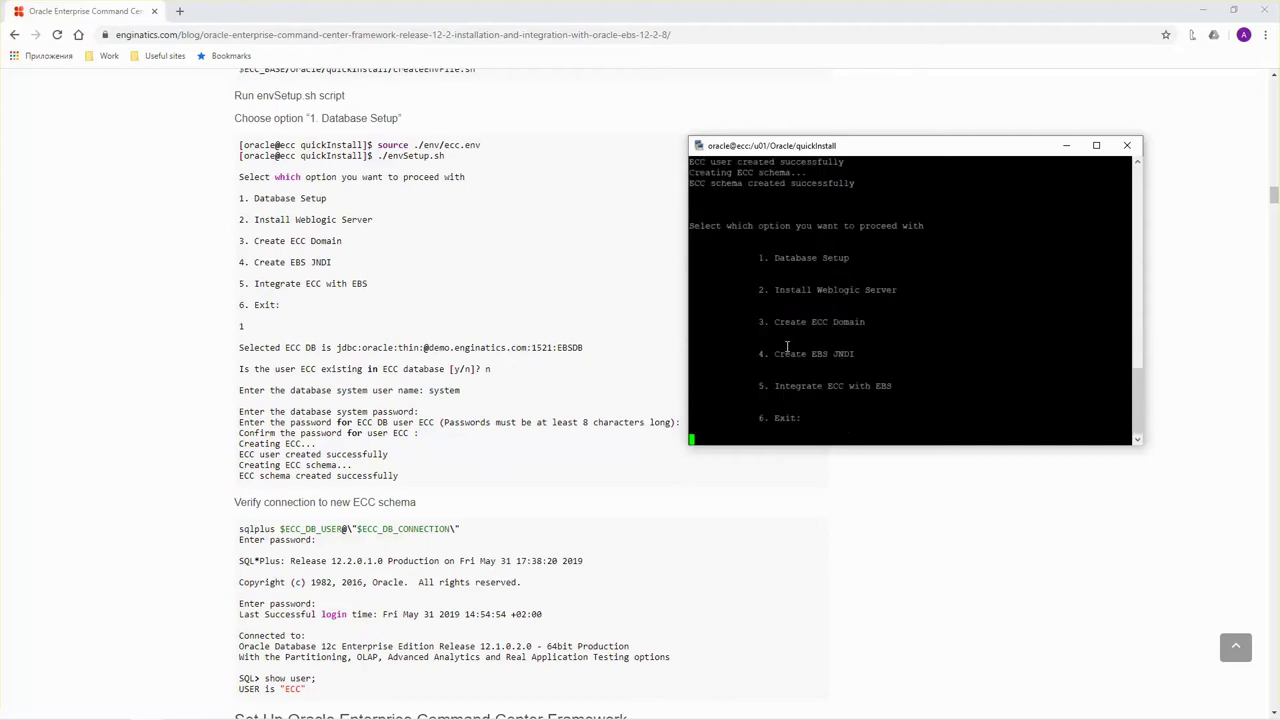
{"action": "type", "text": "6"}
{"action": "key", "text": "Return"}
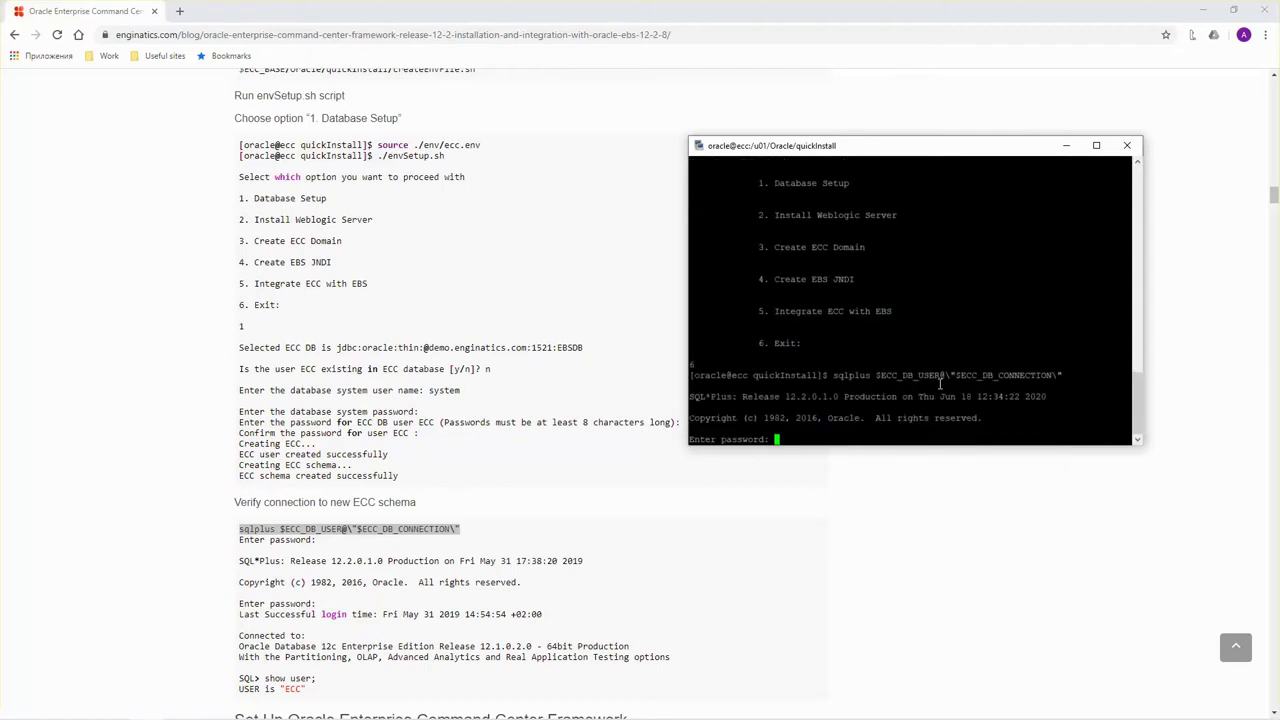
{"action": "key", "text": "Return"}
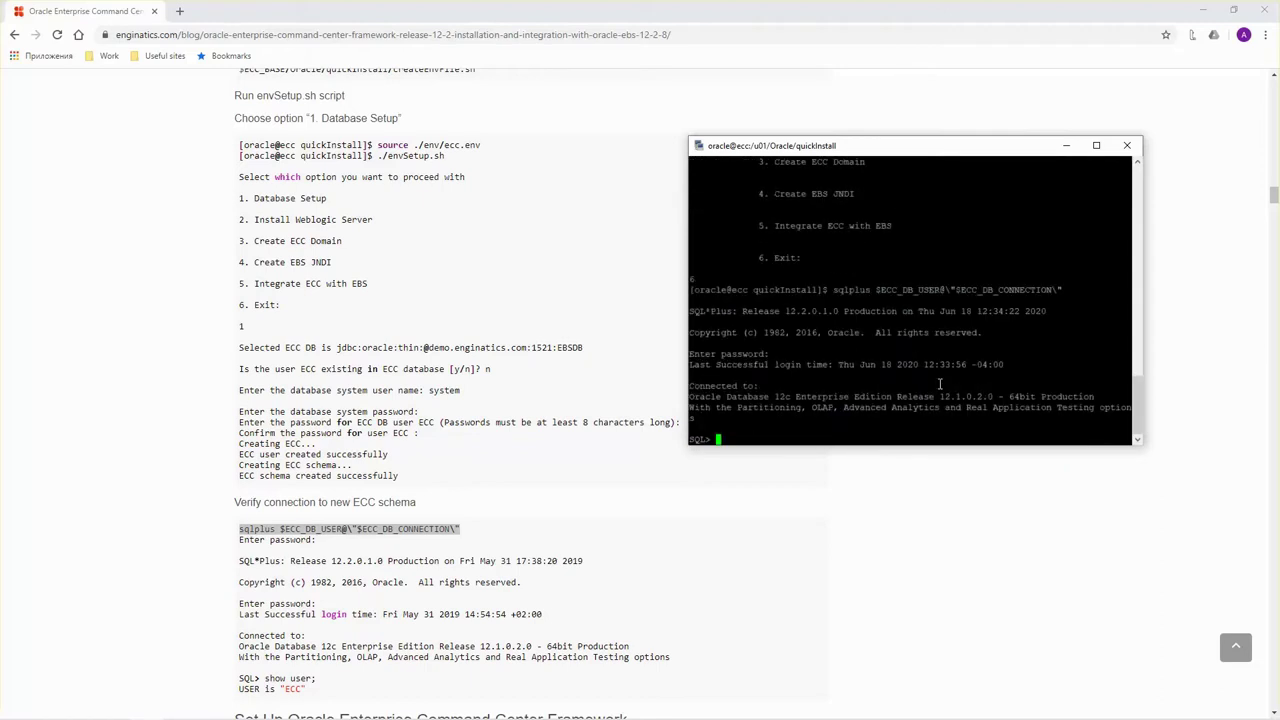
Run show user; and select name,open_mode from v$database; to confirm ECC on EBSDB in READ WRITE.
{"action": "type", "text": "show user;"}
{"action": "key", "text": "Return"}
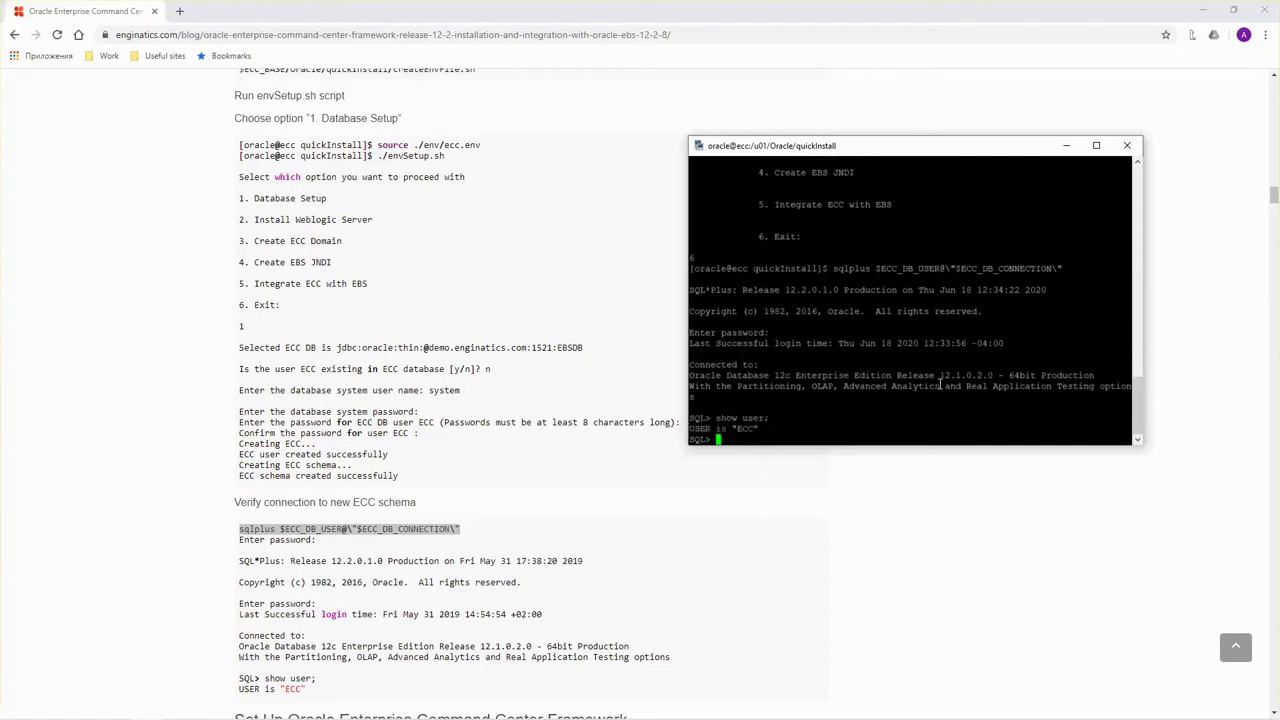
{"action": "type", "text": "select name,open_mode from v$databa"}
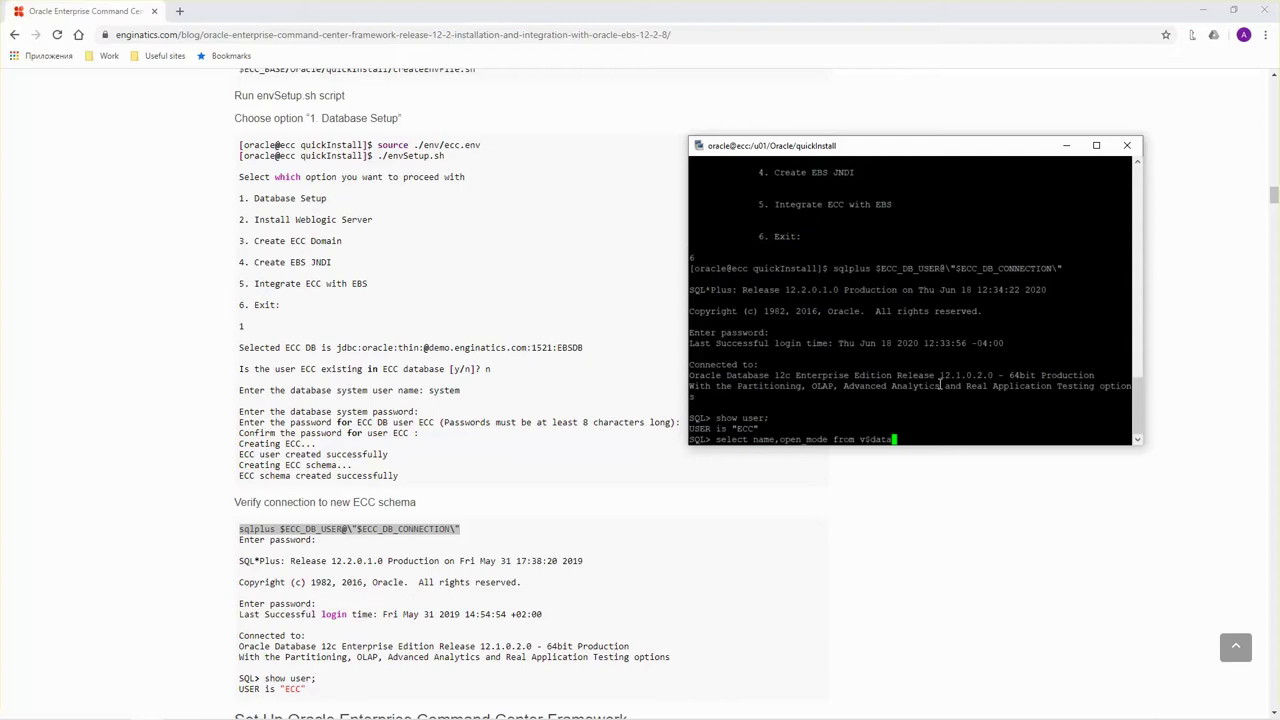
{"action": "type", "text": "se;"}
{"action": "key", "text": "Return"}
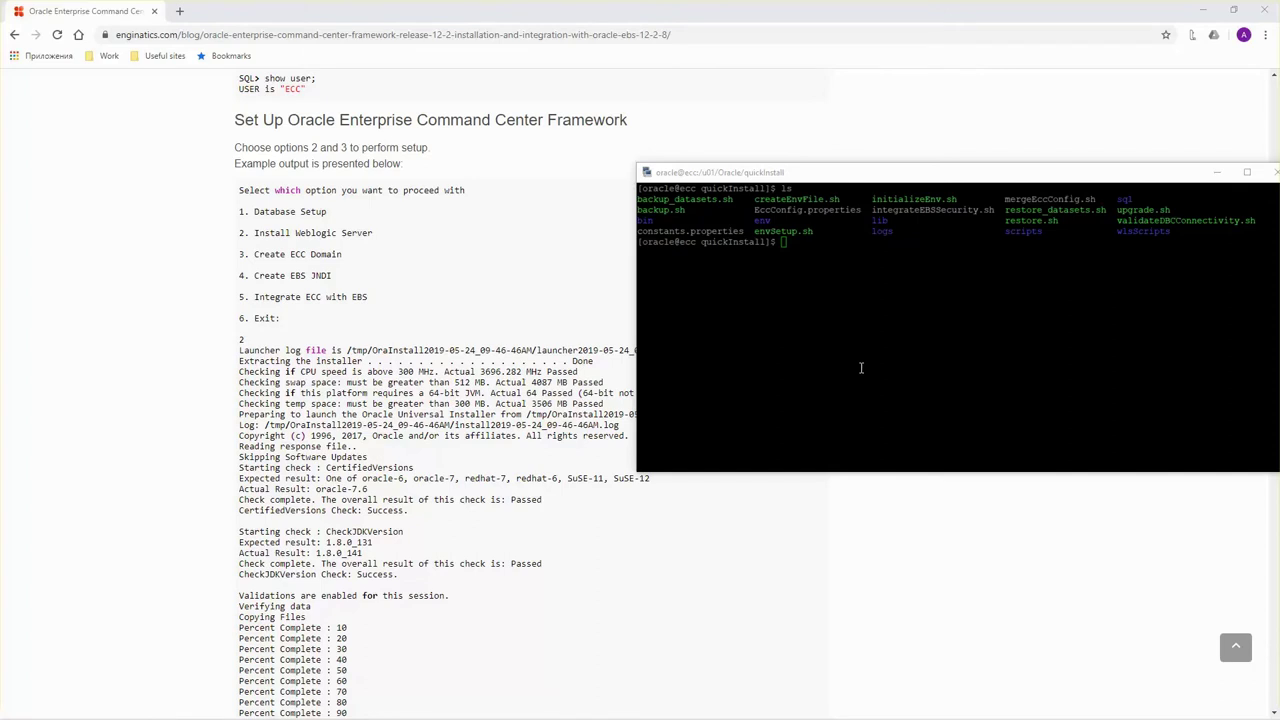
Launch ./envSetup.sh and choose option 2, Install Weblogic Server.
{"action": "left_click", "coordinate": [860, 368]}
{"action": "type", "text": "./env"}
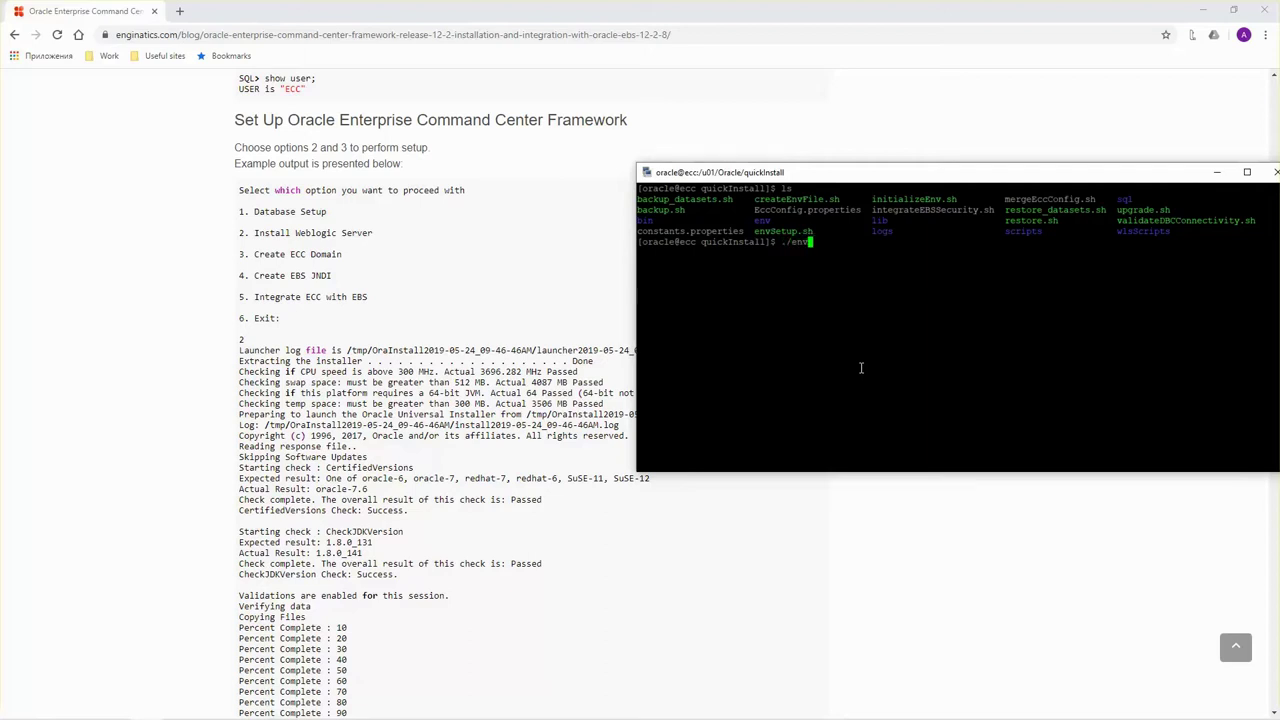
{"action": "type", "text": "Se"}
{"action": "key", "text": "Tab"}
{"action": "key", "text": "Return"}
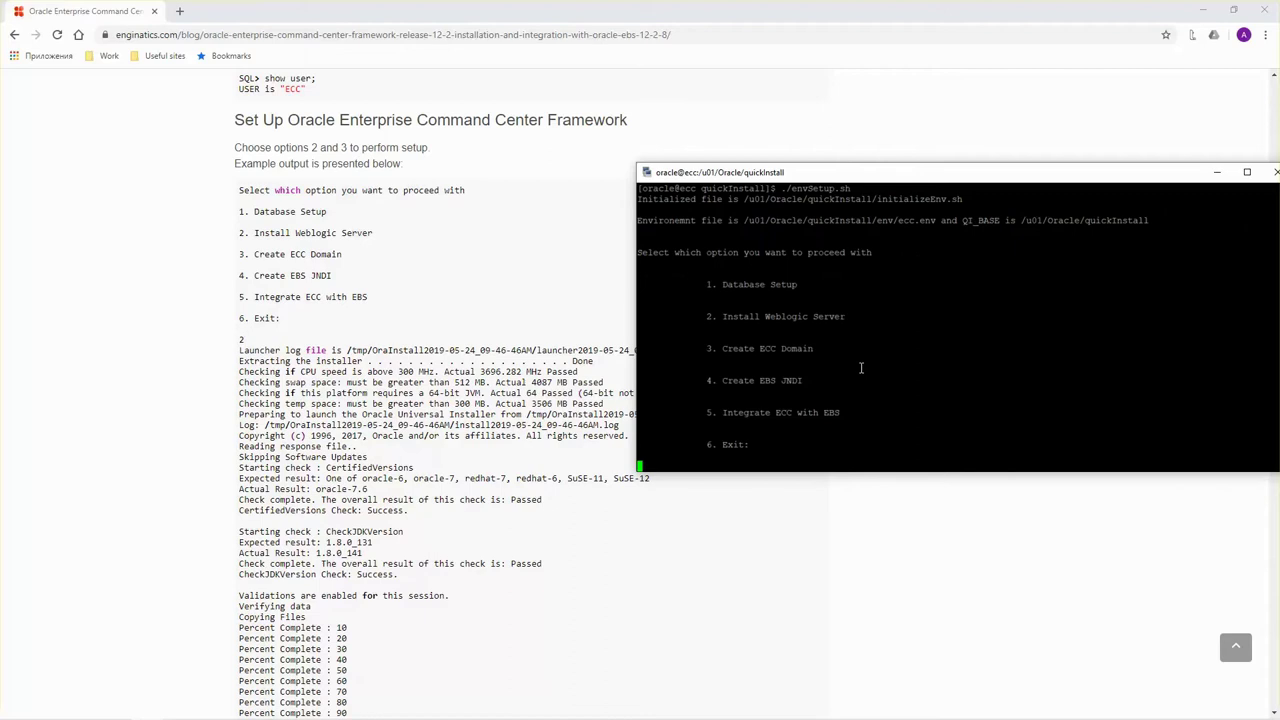
{"action": "type", "text": "2"}
{"action": "key", "text": "Return"}
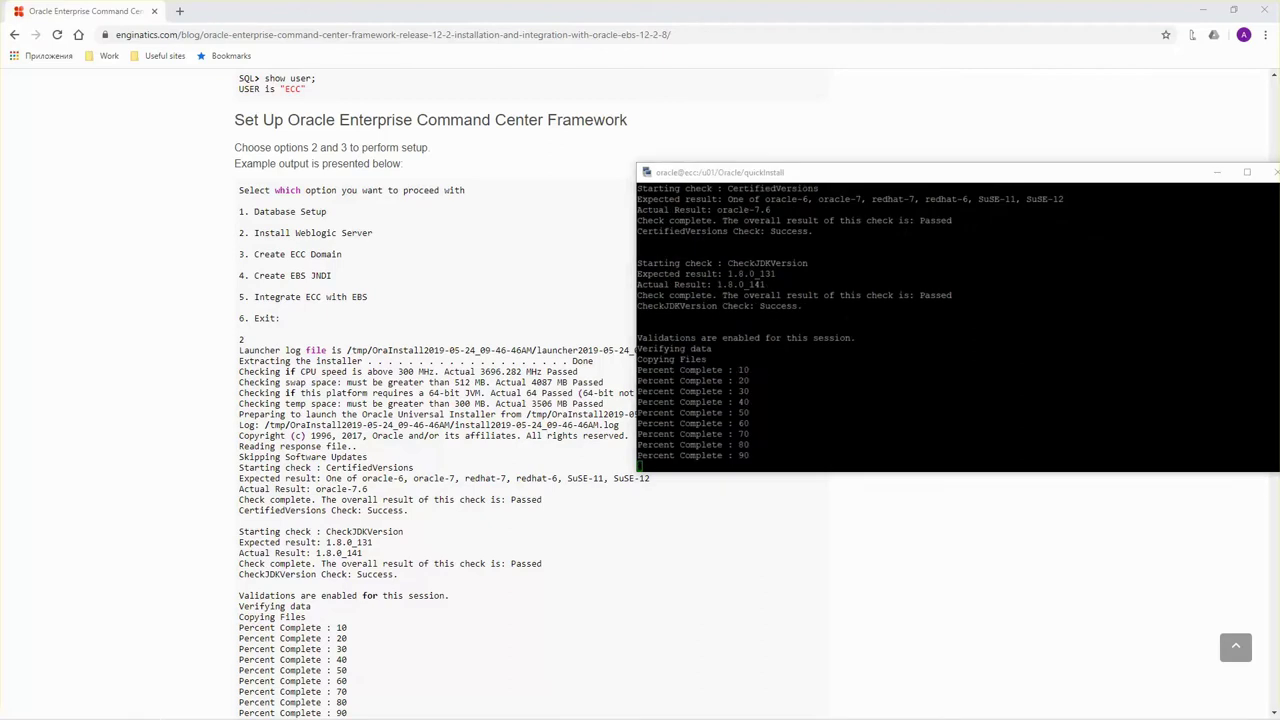
Review the installer log confirming WebLogic Server and Coherence 12.2.1.3.0 installed successfully.
{"action": "left_click", "coordinate": [874, 391]}
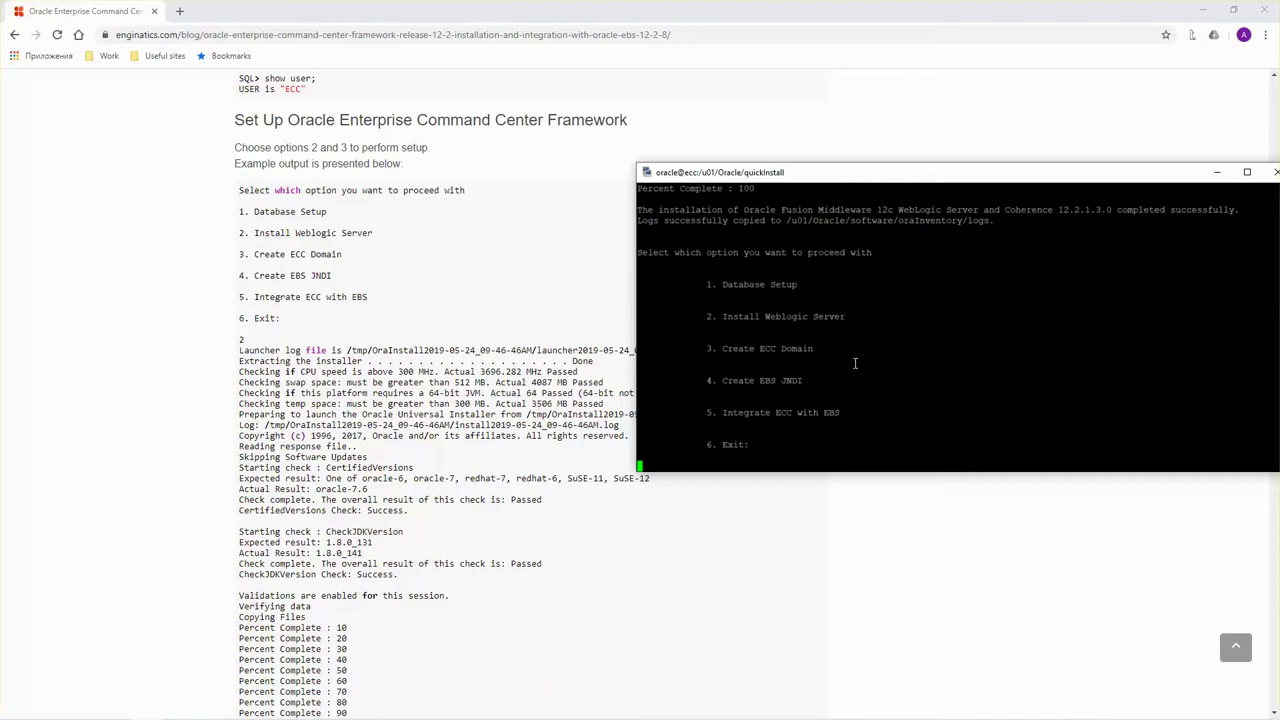
{"action": "scroll", "coordinate": [850, 357], "scroll_direction": "up", "scroll_amount": 4}
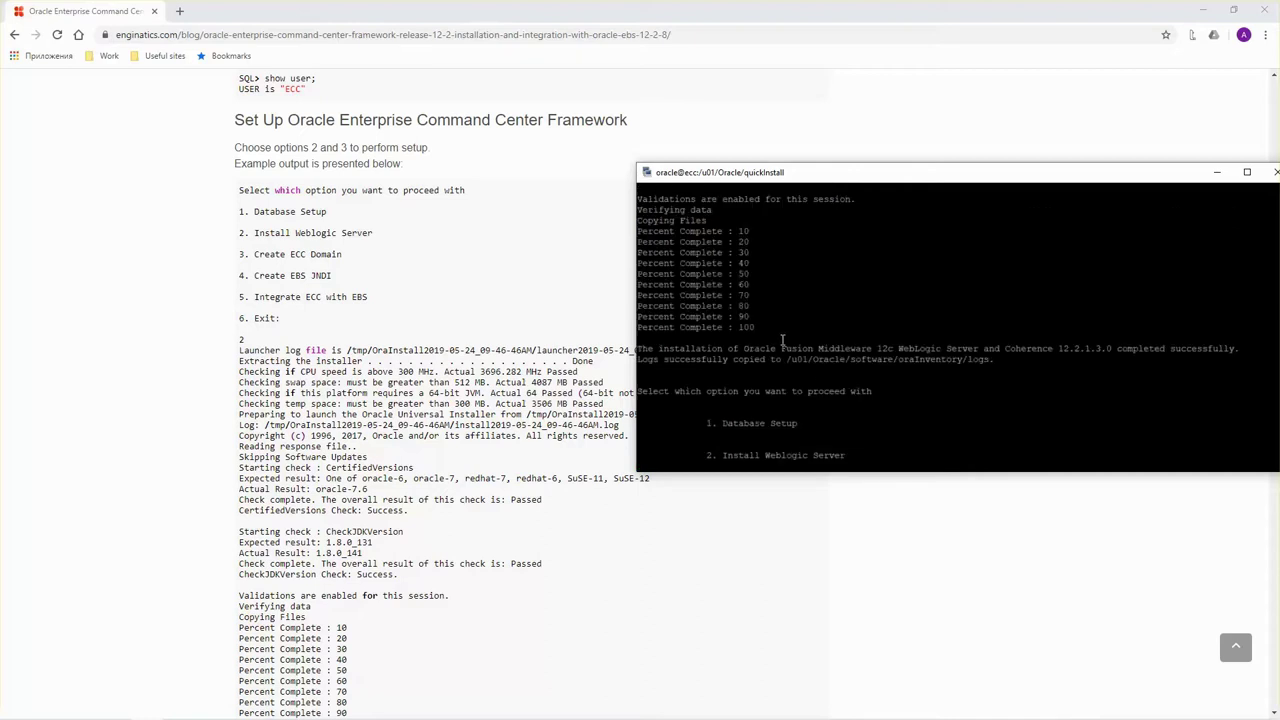
{"action": "scroll", "coordinate": [783, 340], "scroll_direction": "down", "scroll_amount": 4}
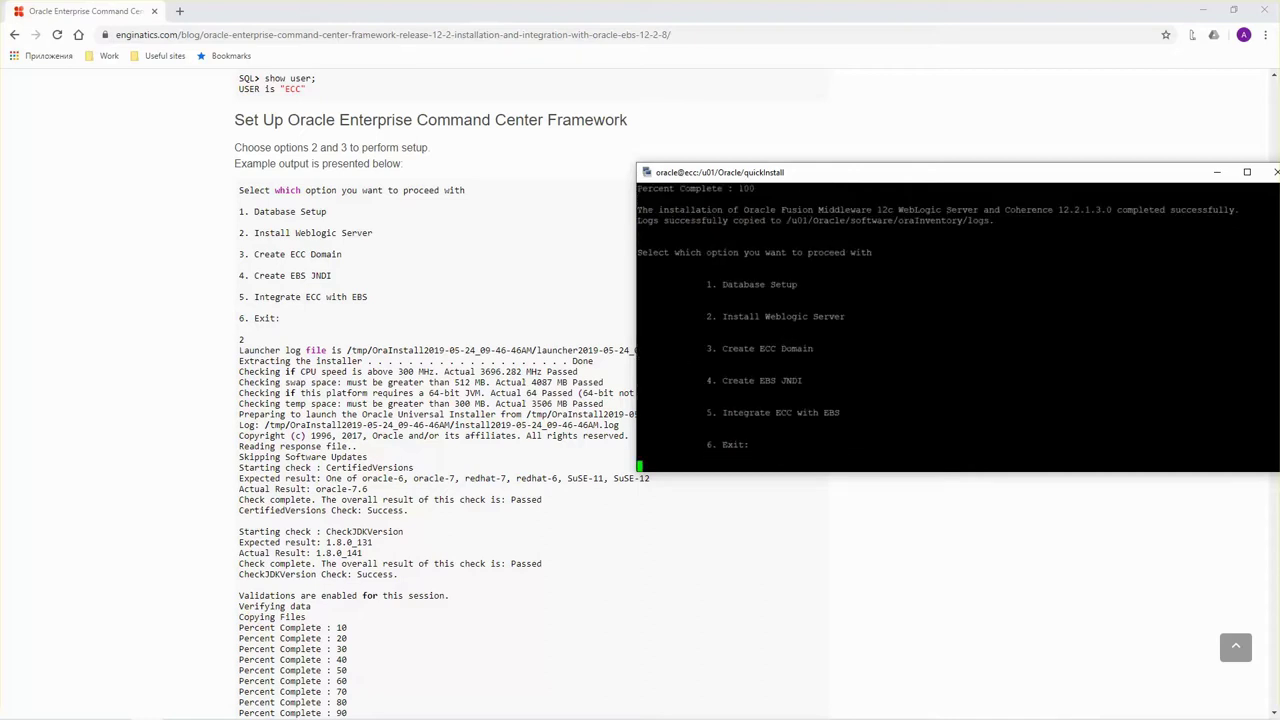
{"action": "scroll", "coordinate": [808, 327], "scroll_direction": "up", "scroll_amount": 10}
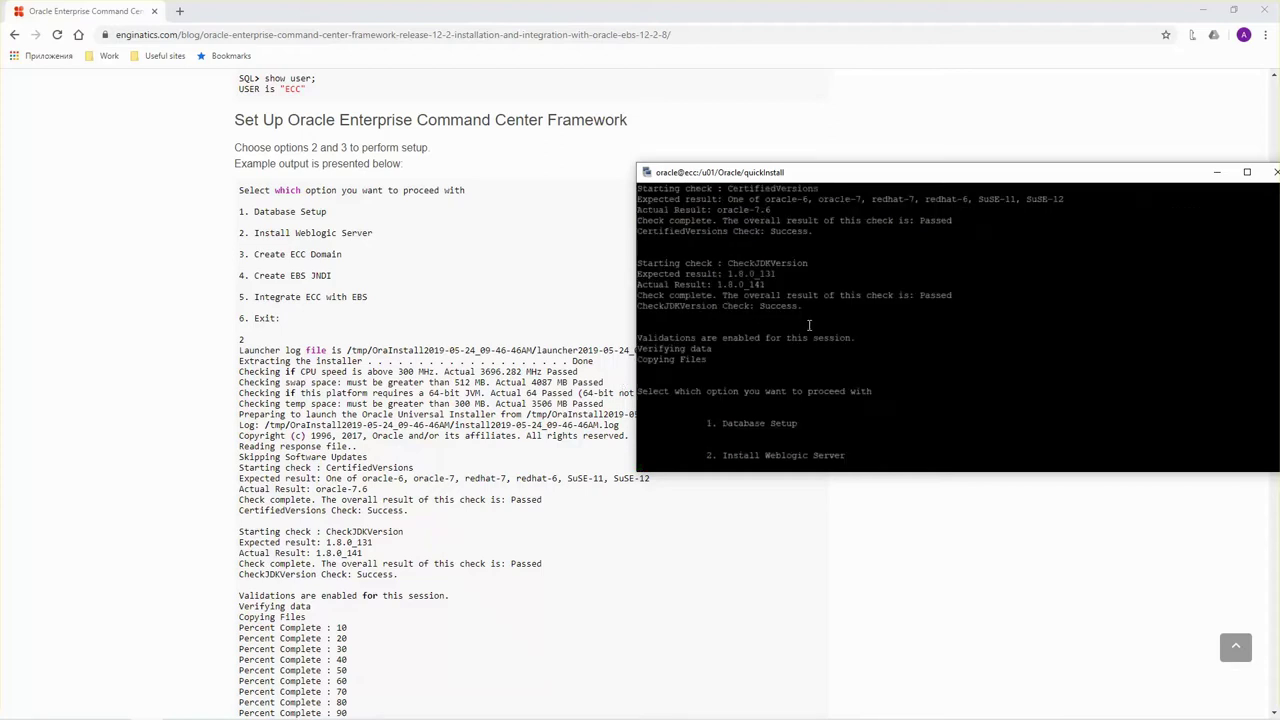
{"action": "scroll", "coordinate": [808, 327], "scroll_direction": "up", "scroll_amount": 3}
{"action": "scroll", "coordinate": [808, 327], "scroll_direction": "down", "scroll_amount": 11}
{"action": "scroll", "coordinate": [808, 329], "scroll_direction": "down", "scroll_amount": 4}
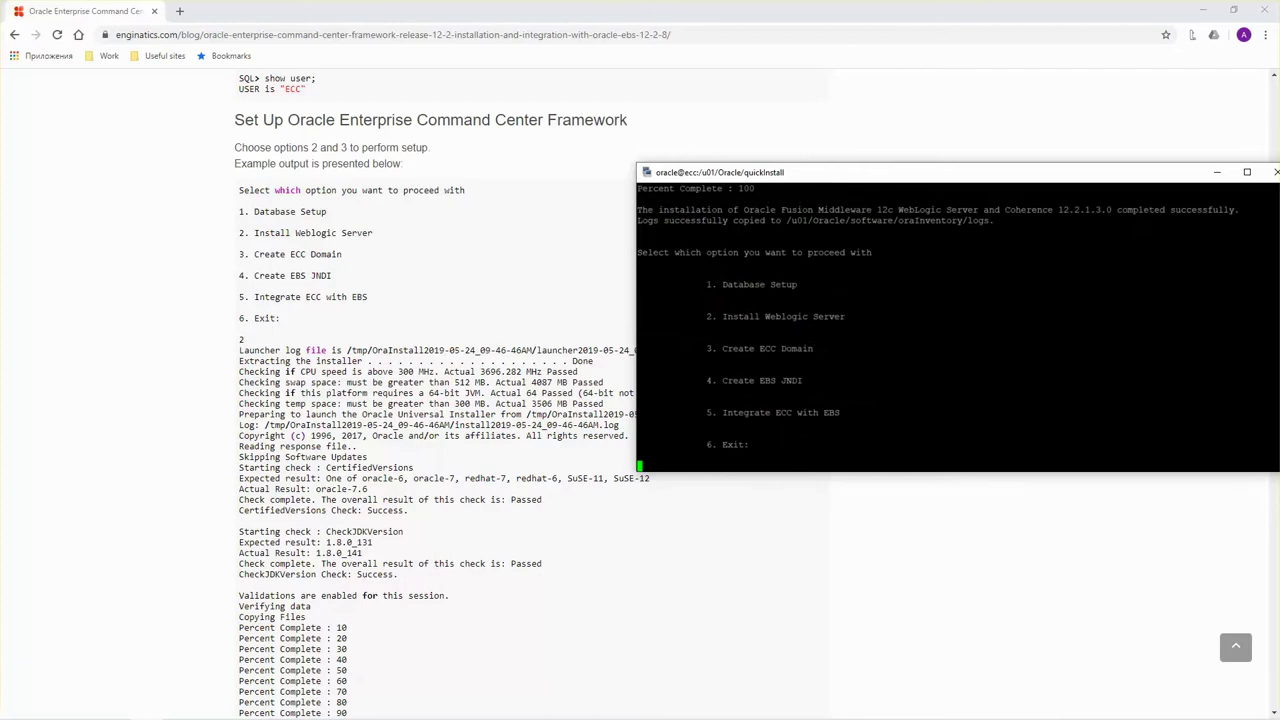
Choose option 3, Create ECC Domain, give the ECC DB password, and set and confirm the weblogic admin password.
{"action": "scroll", "coordinate": [760, 520], "scroll_direction": "down", "scroll_amount": 1}
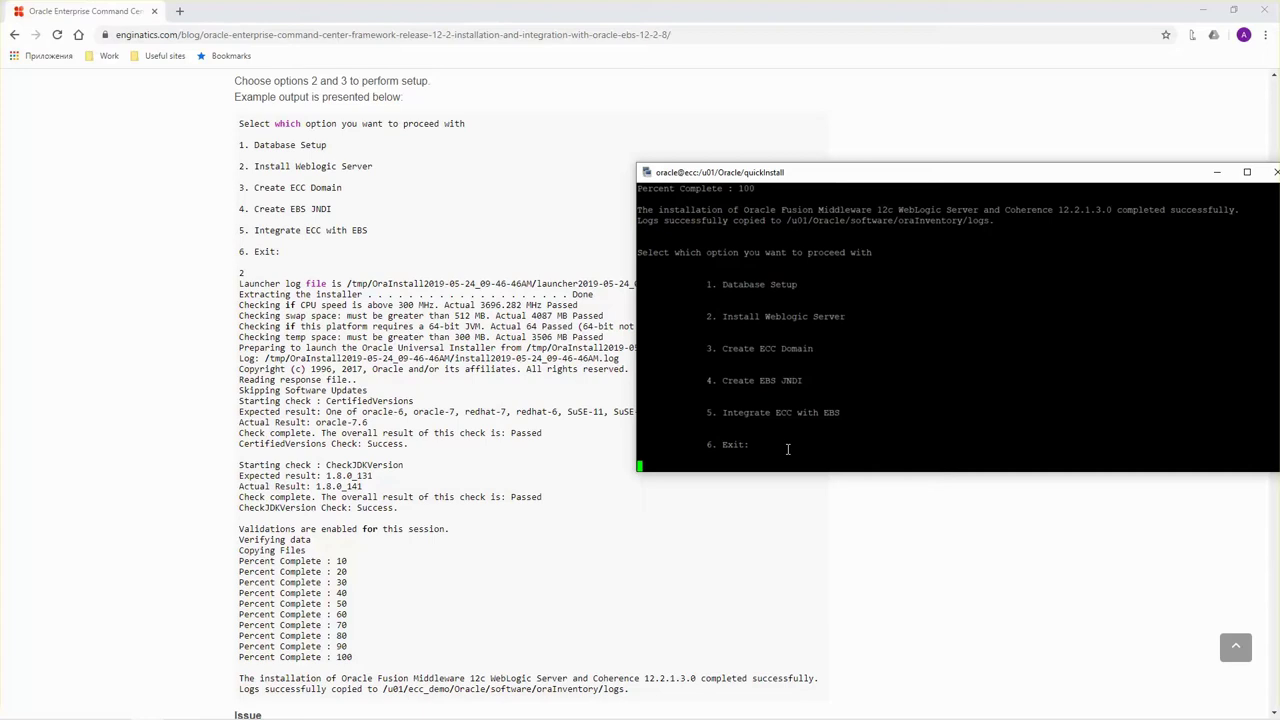
{"action": "type", "text": "3"}
{"action": "key", "text": "Return"}
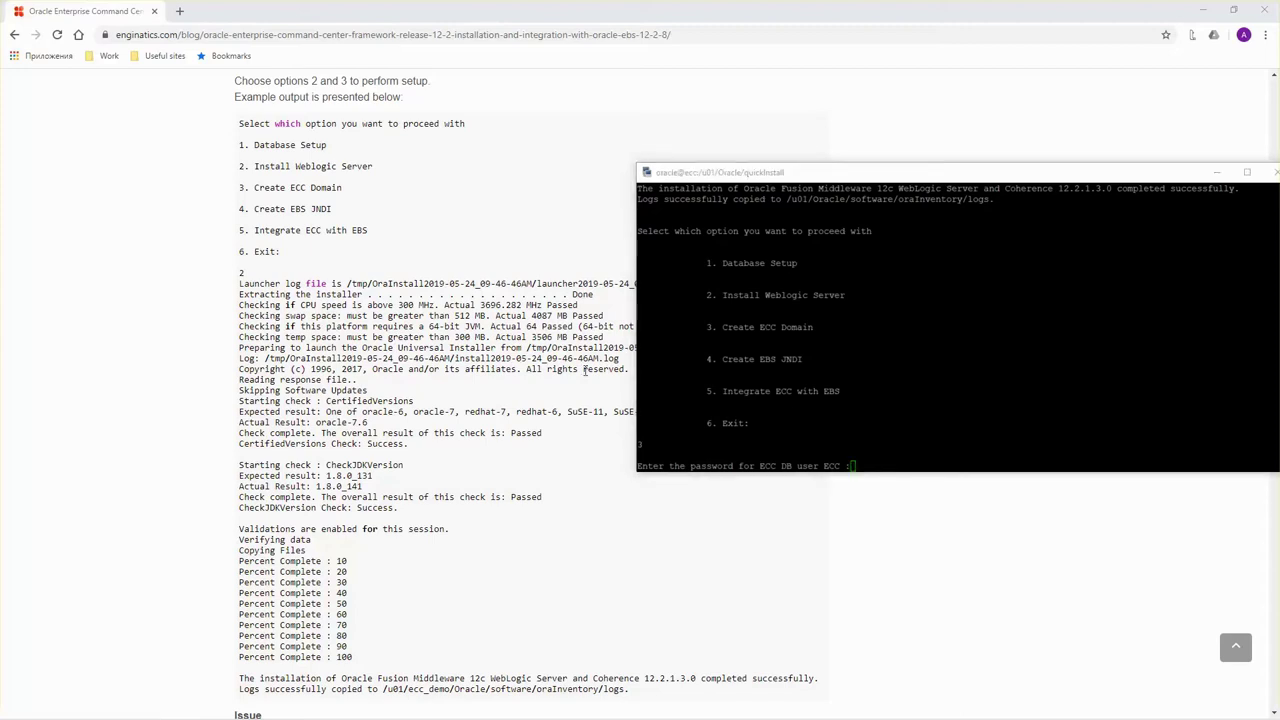
{"action": "left_click", "coordinate": [976, 386]}
{"action": "key", "text": "Return"}
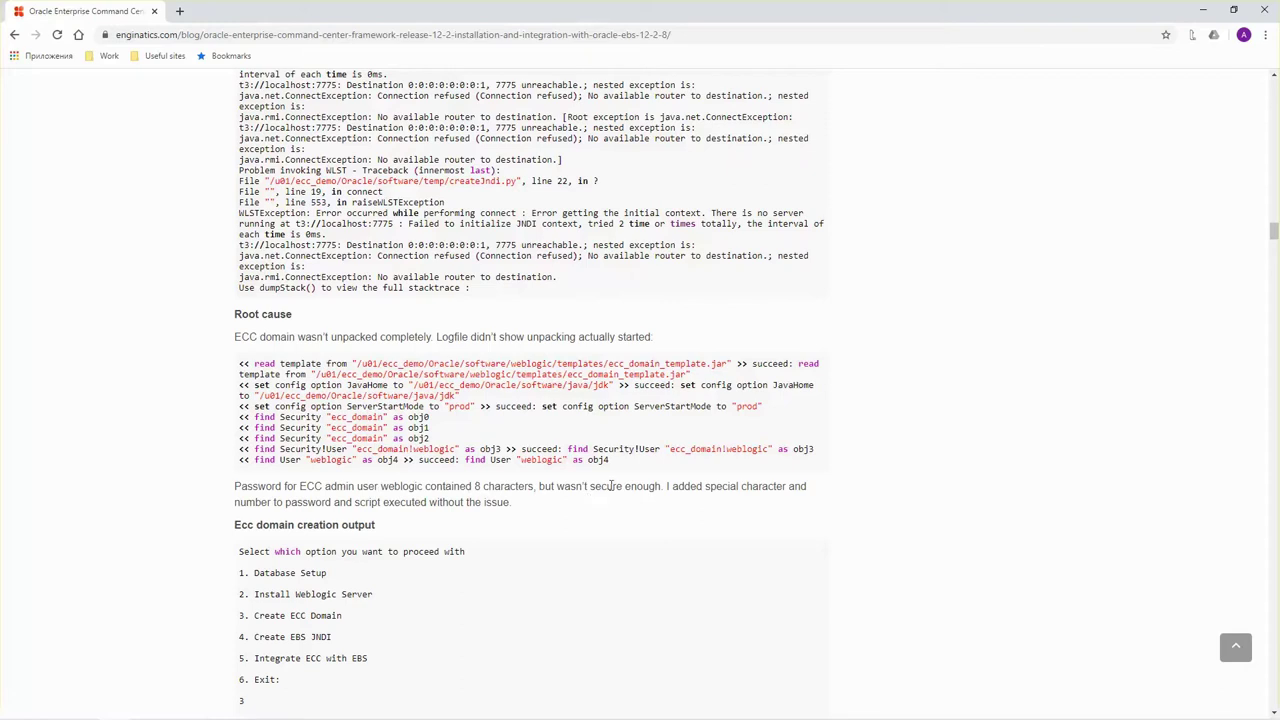
{"action": "left_click_drag", "start_coordinate": [706, 486], "coordinate": [788, 486]}
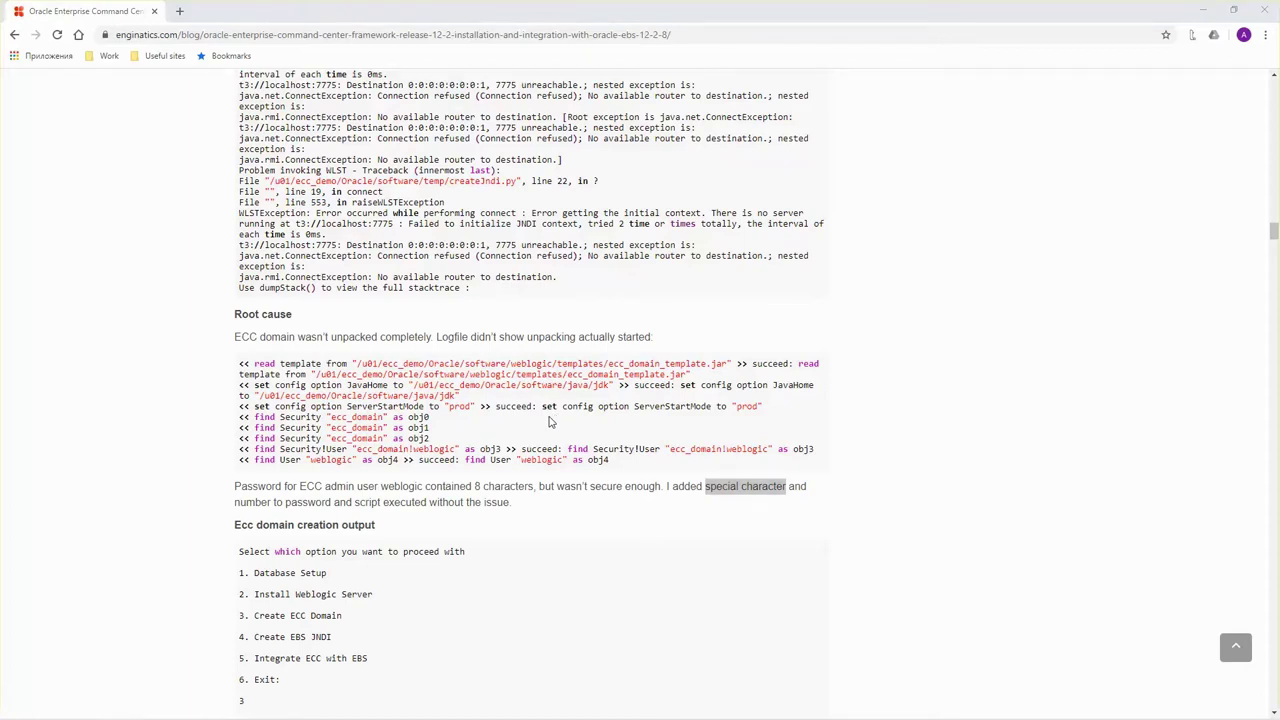
{"action": "key", "text": "alt+Tab"}
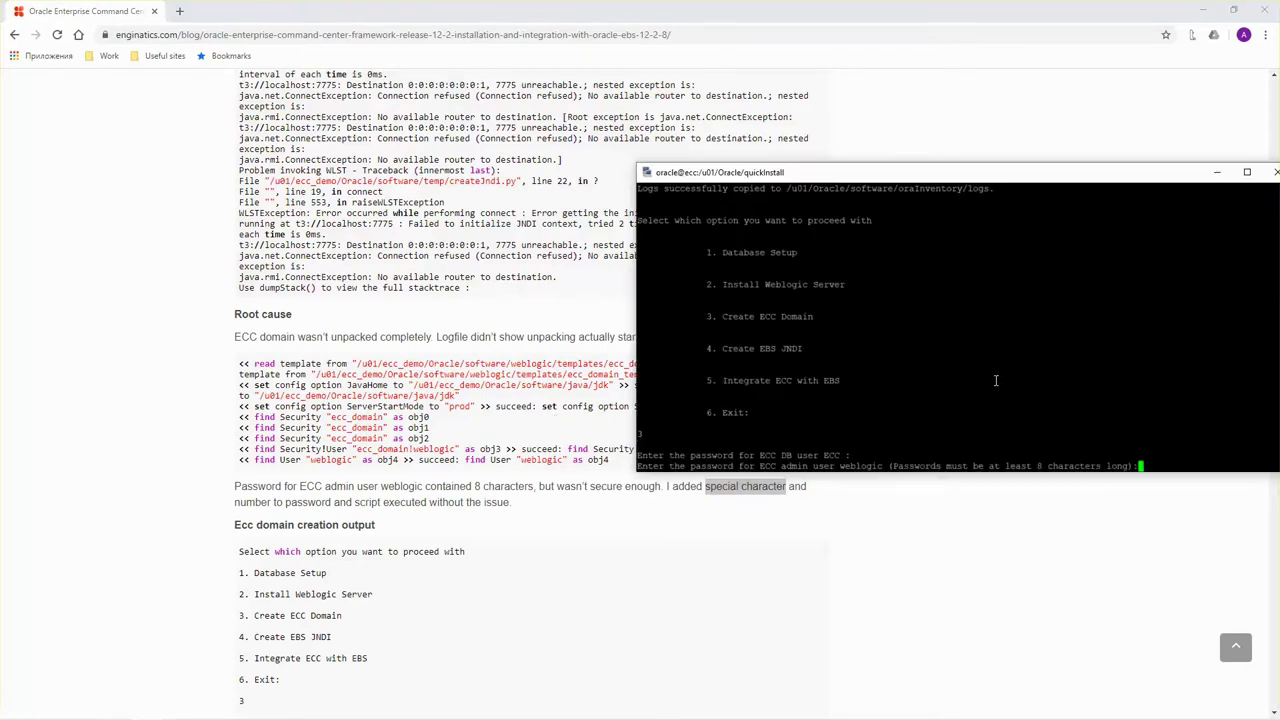
{"action": "key", "text": "Return"}
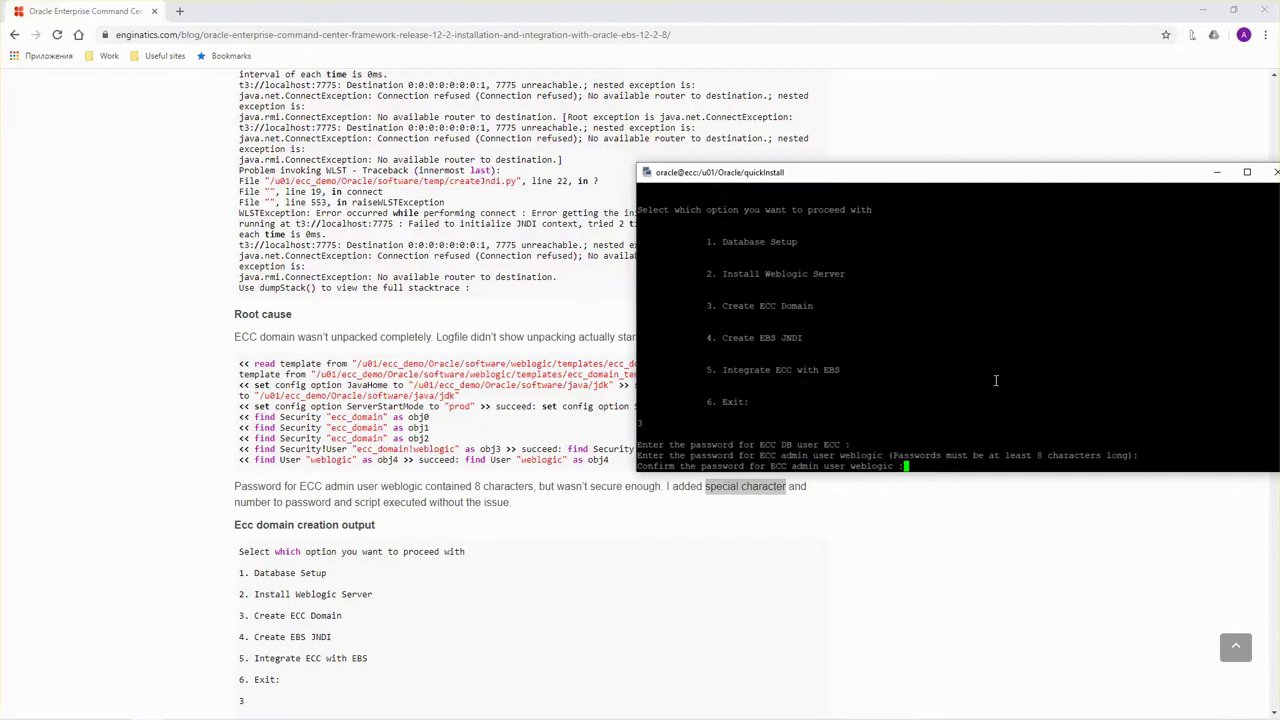
{"action": "key", "text": "Return"}
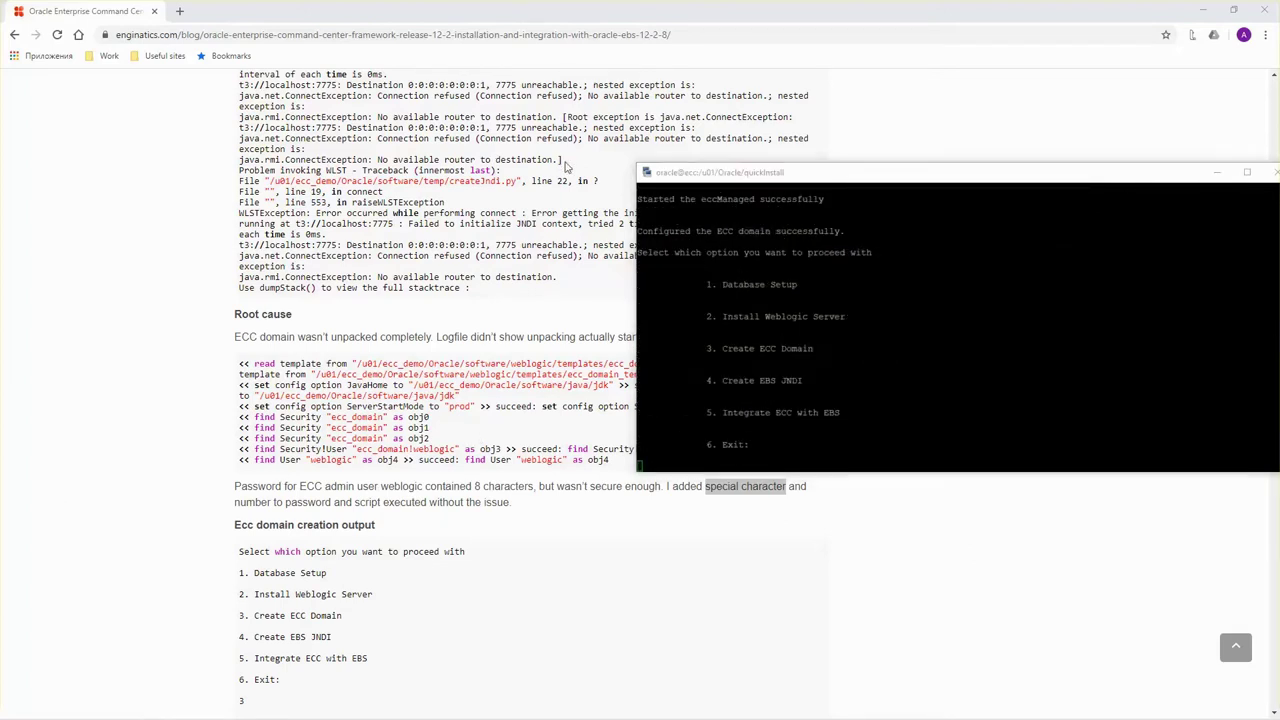
Scroll back through the opatch and unzip output and bring the whole terminal window onto the screen.
{"action": "left_click", "coordinate": [777, 341]}
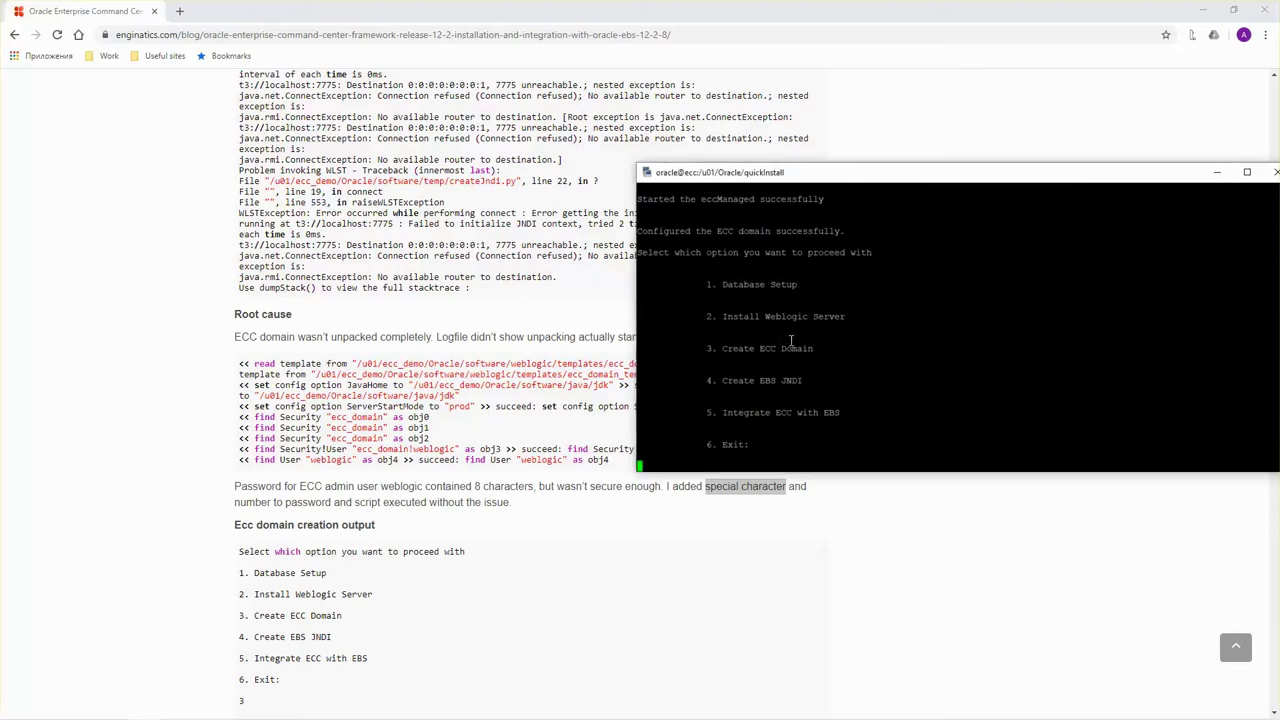
{"action": "scroll", "coordinate": [791, 337], "scroll_direction": "up", "scroll_amount": 4}
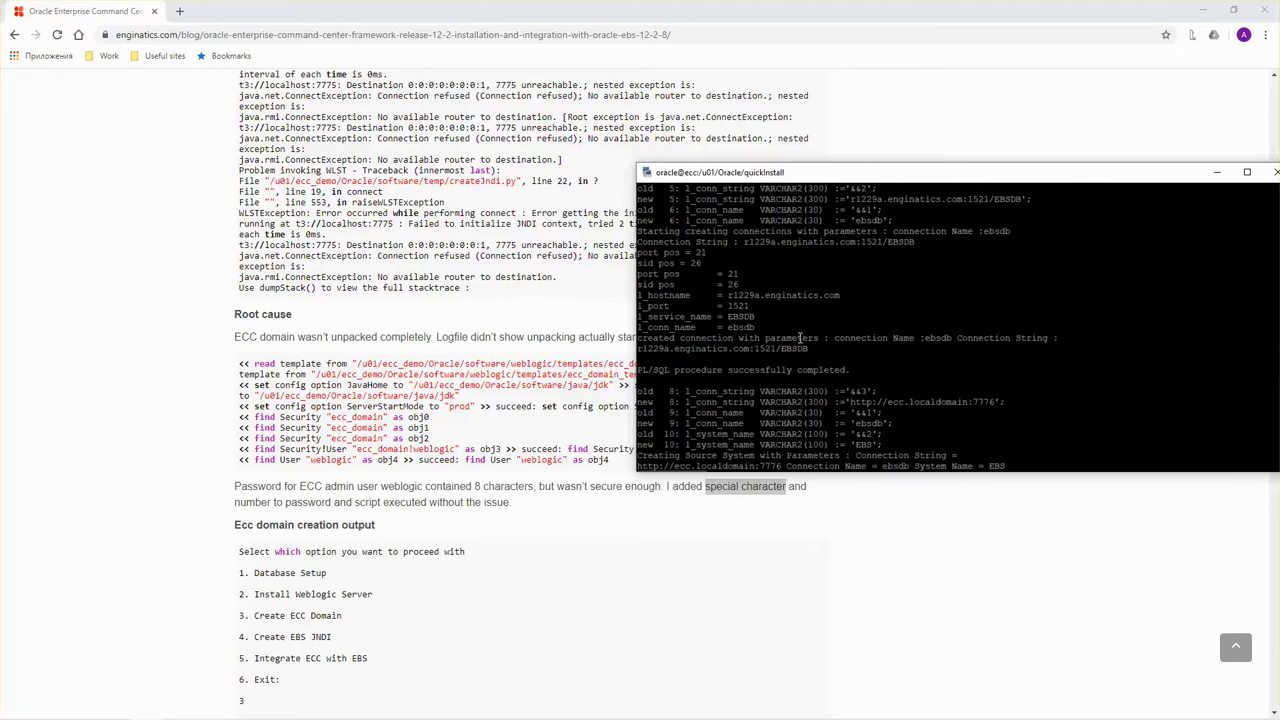
{"action": "scroll", "coordinate": [800, 338], "scroll_direction": "up", "scroll_amount": 15}
{"action": "scroll", "coordinate": [800, 338], "scroll_direction": "up", "scroll_amount": 15}
{"action": "scroll", "coordinate": [800, 338], "scroll_direction": "up", "scroll_amount": 10}
{"action": "scroll", "coordinate": [800, 338], "scroll_direction": "up", "scroll_amount": 5}
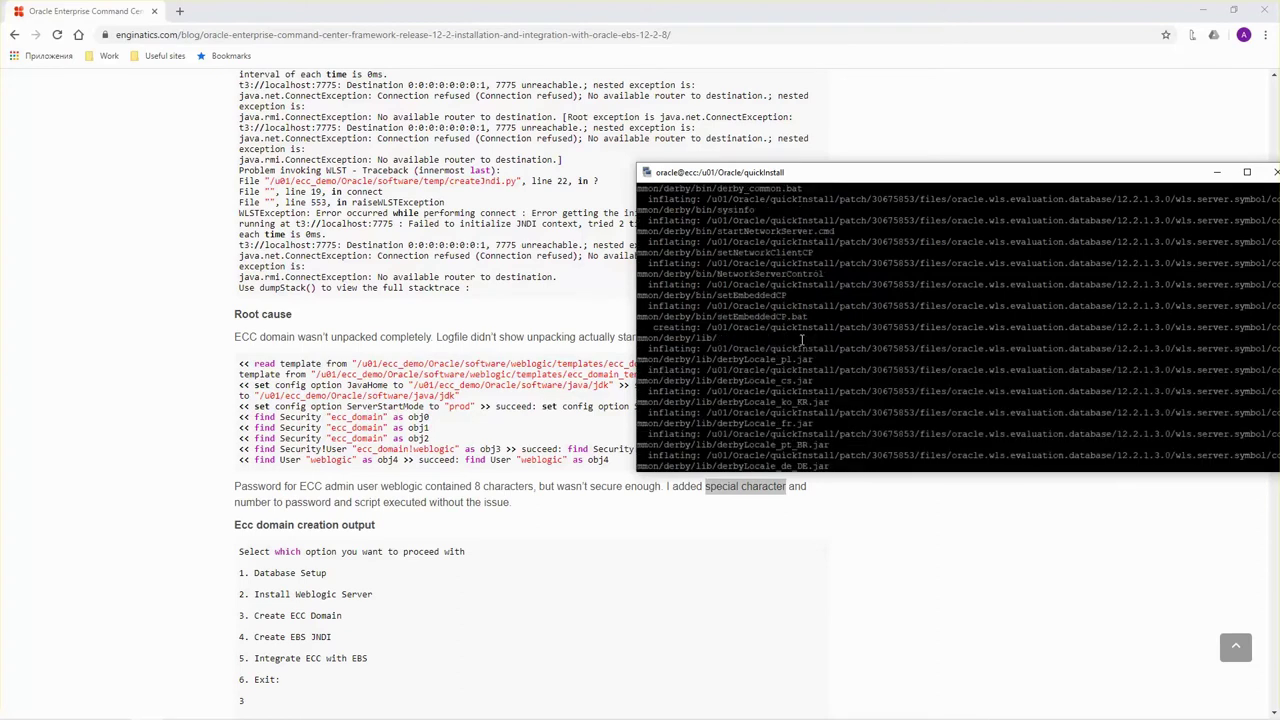
{"action": "scroll", "coordinate": [800, 338], "scroll_direction": "up", "scroll_amount": 8}
{"action": "scroll", "coordinate": [797, 338], "scroll_direction": "up", "scroll_amount": 15}
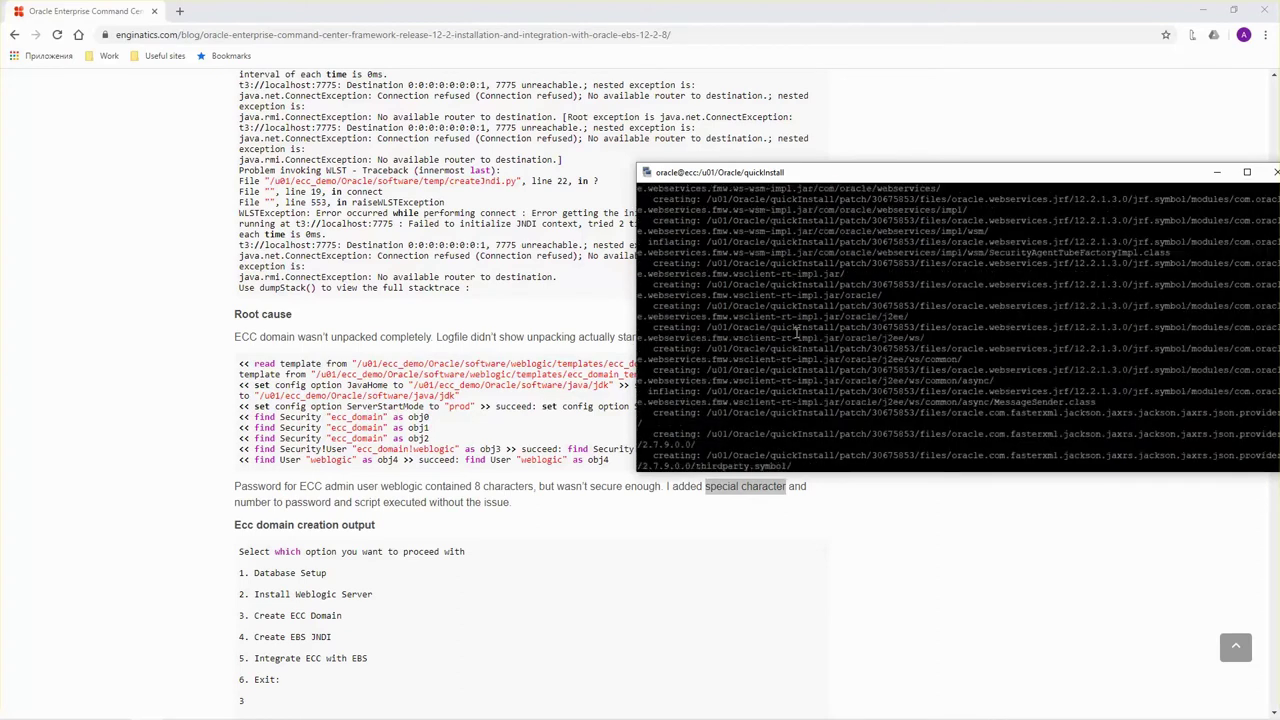
{"action": "scroll", "coordinate": [797, 335], "scroll_direction": "up", "scroll_amount": 15}
{"action": "scroll", "coordinate": [797, 335], "scroll_direction": "up", "scroll_amount": 15}
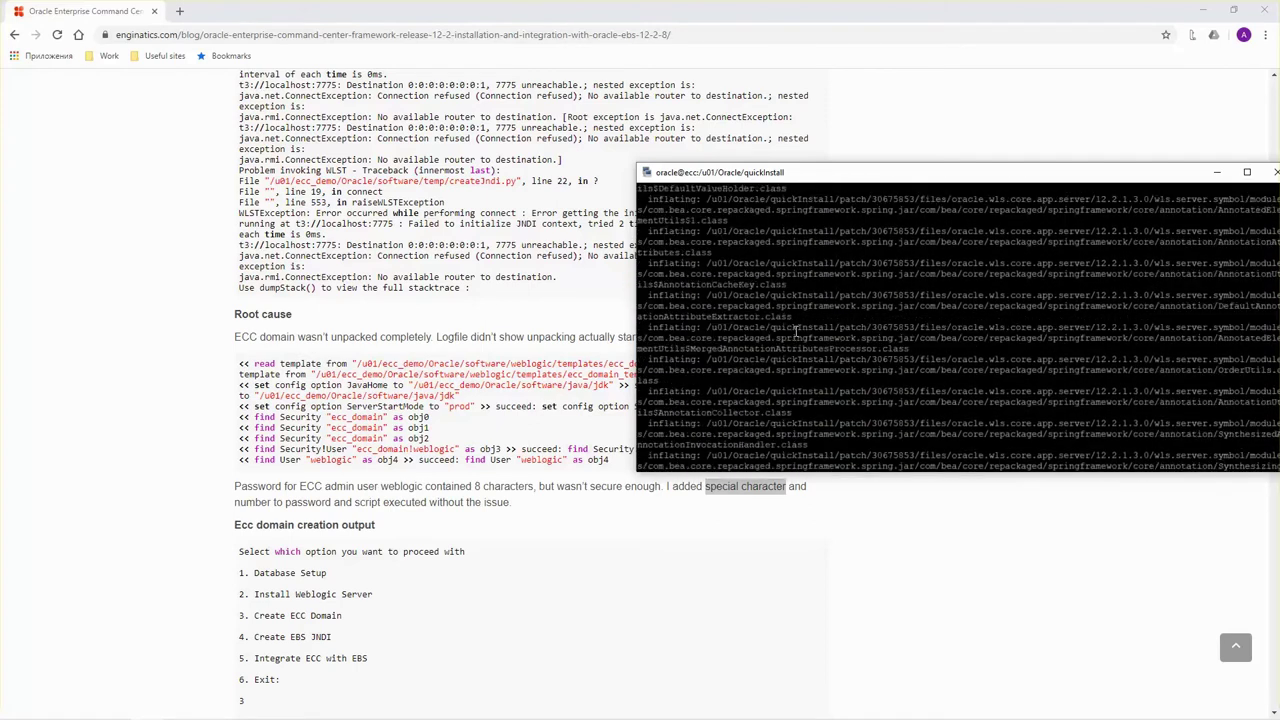
{"action": "left_click_drag", "start_coordinate": [835, 182], "coordinate": [727, 172]}
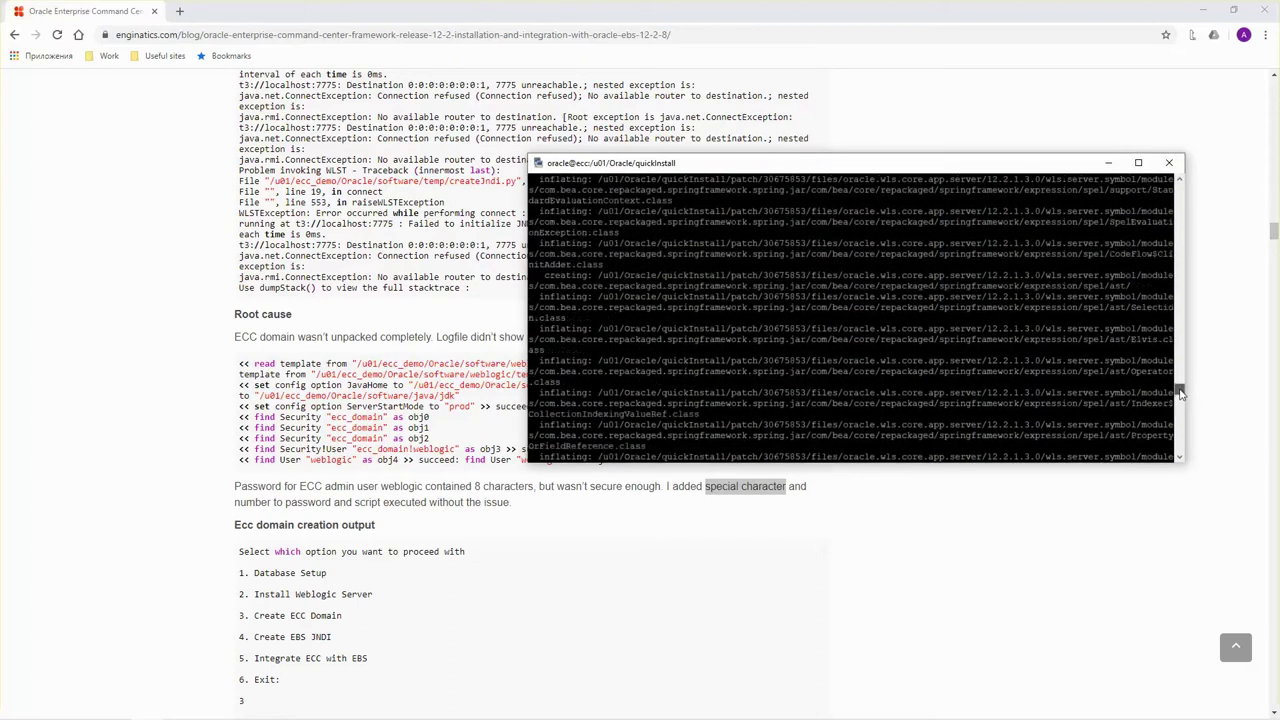
{"action": "left_click_drag", "start_coordinate": [1180, 393], "coordinate": [1179, 452]}
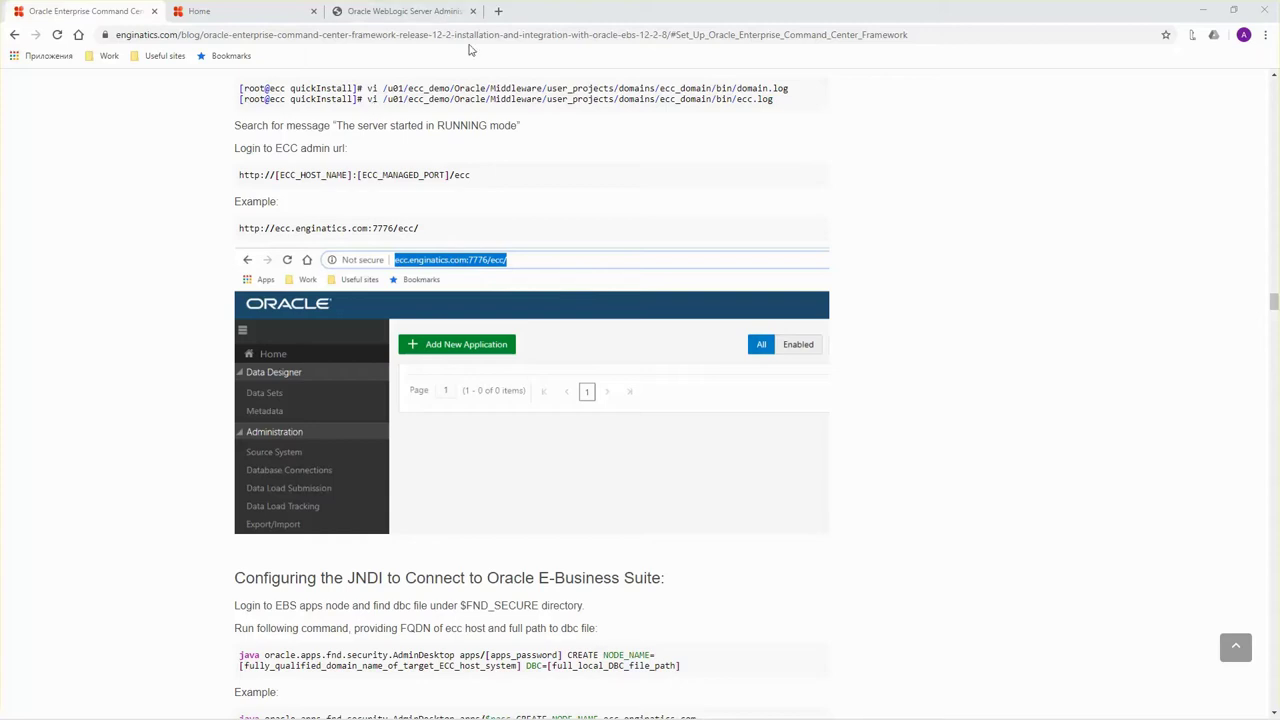
{"action": "left_click", "coordinate": [498, 11]}
{"action": "type", "text": "http://ecc.localdomain:7776/ecc/"}
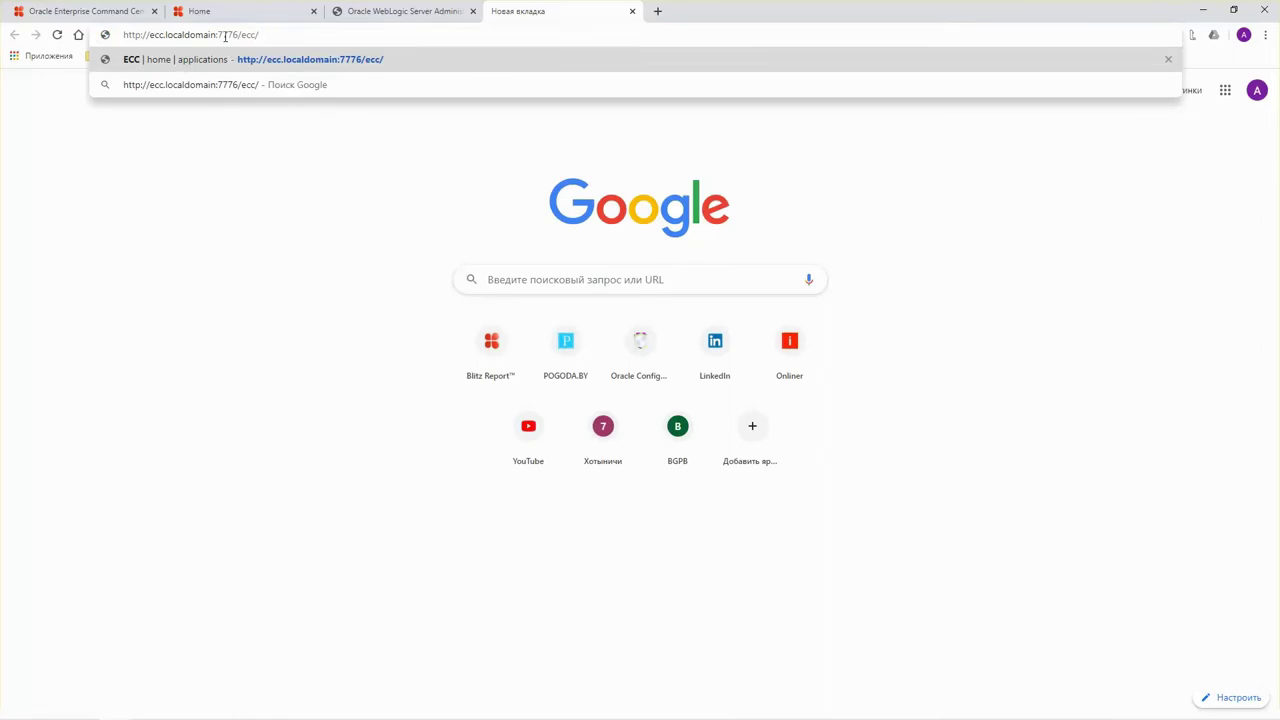
{"action": "left_click", "coordinate": [282, 70]}
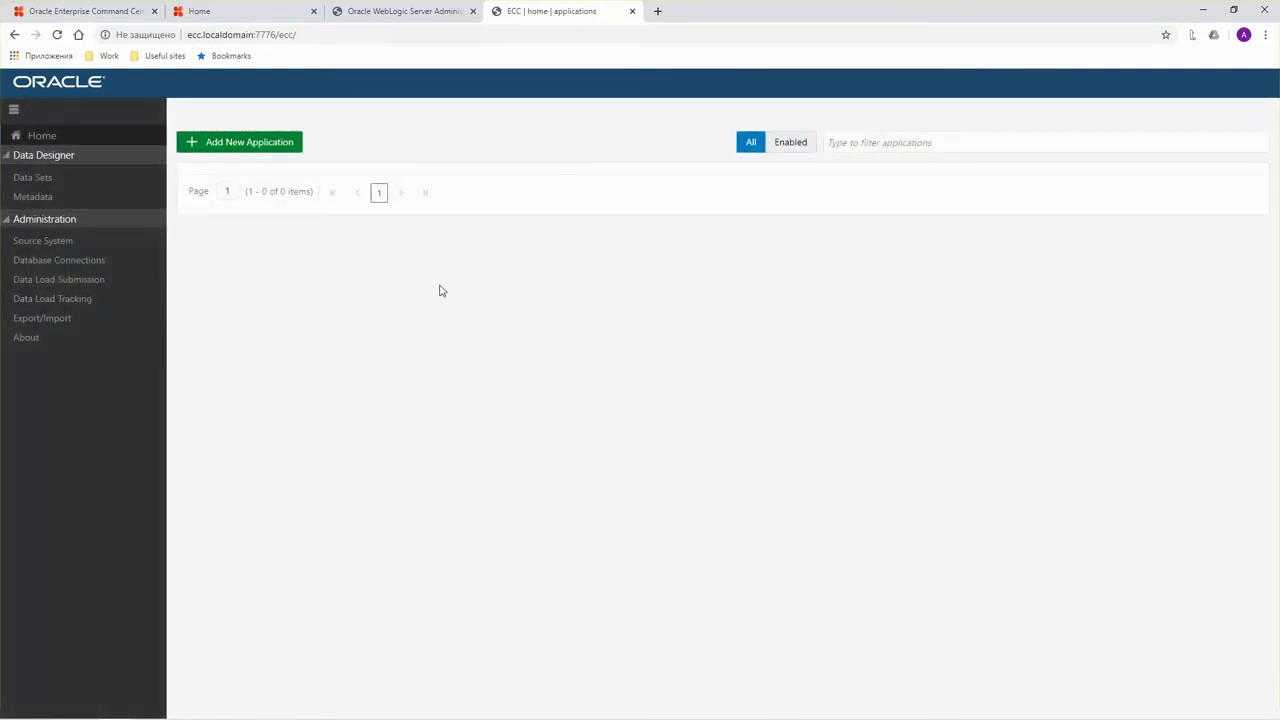
{"action": "left_click", "coordinate": [632, 11]}
{"action": "scroll", "coordinate": [246, 351], "scroll_direction": "down", "scroll_amount": 2}
{"action": "scroll", "coordinate": [252, 363], "scroll_direction": "down", "scroll_amount": 1}
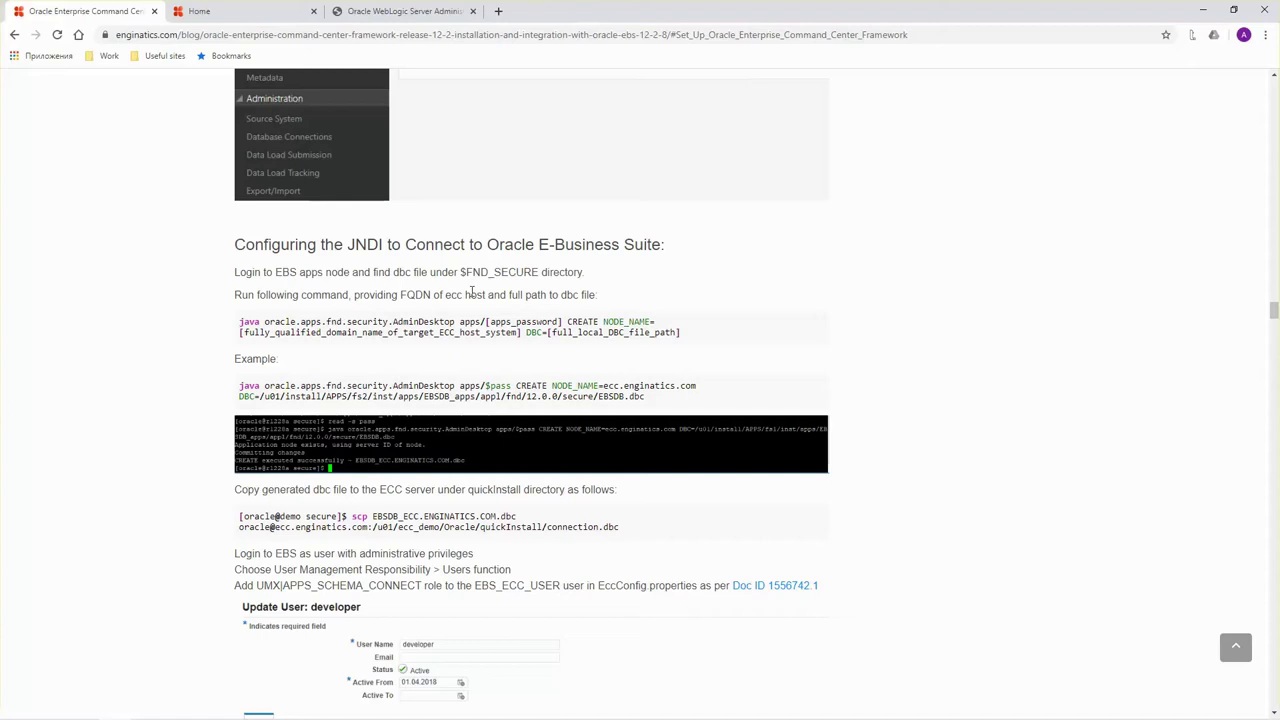
In $FND_SECURE on the apps node, run AdminDesktop to create EBSDB_ECC.LOCALDOMAIN.dbc.
{"action": "scroll", "coordinate": [492, 294], "scroll_direction": "down", "scroll_amount": 1}
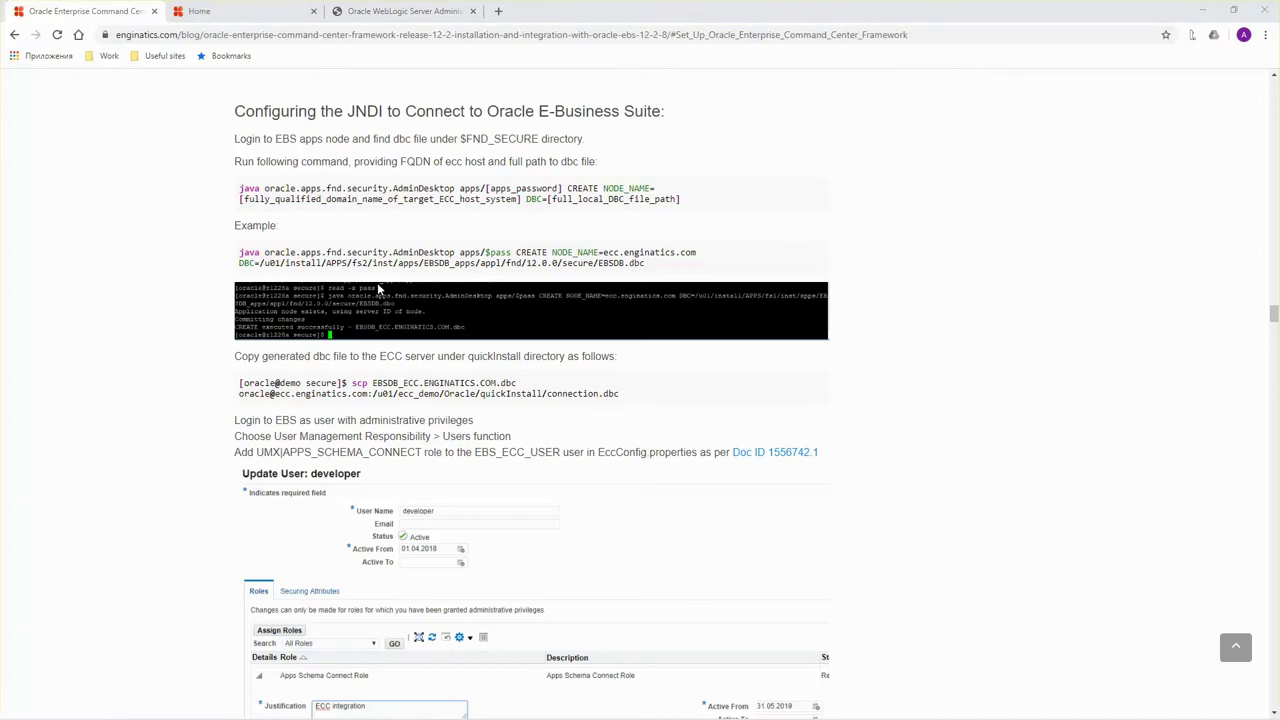
{"action": "key", "text": "alt+Tab"}
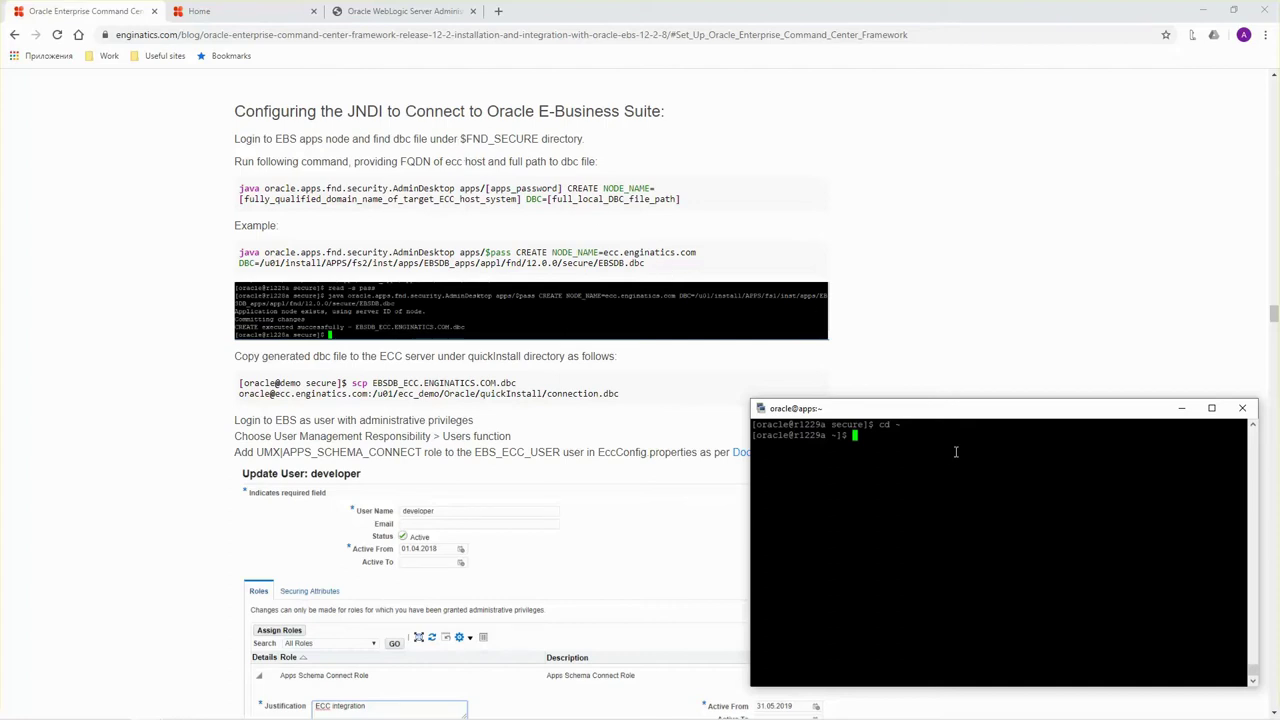
{"action": "type", "text": "cd $FND_SECURE"}
{"action": "key", "text": "Return"}
{"action": "type", "text": "ls"}
{"action": "key", "text": "Return"}
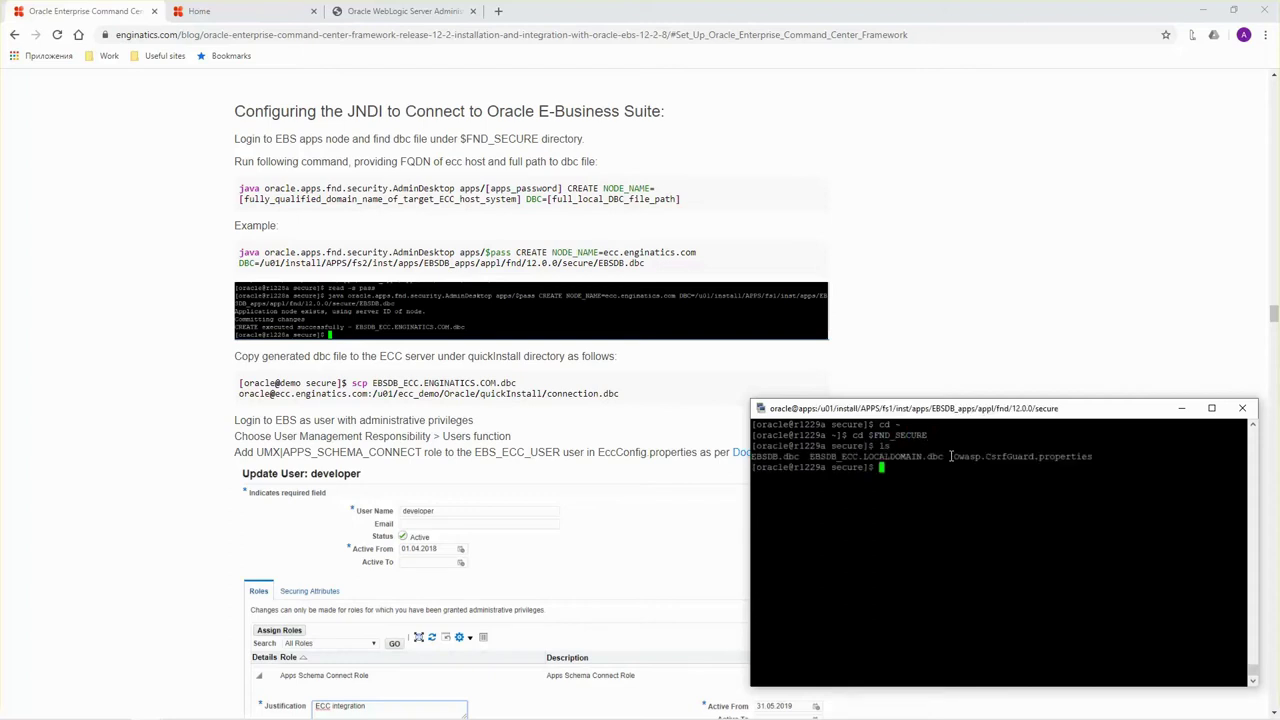
{"action": "double_click", "coordinate": [790, 455]}
{"action": "key", "text": "alt+Tab"}
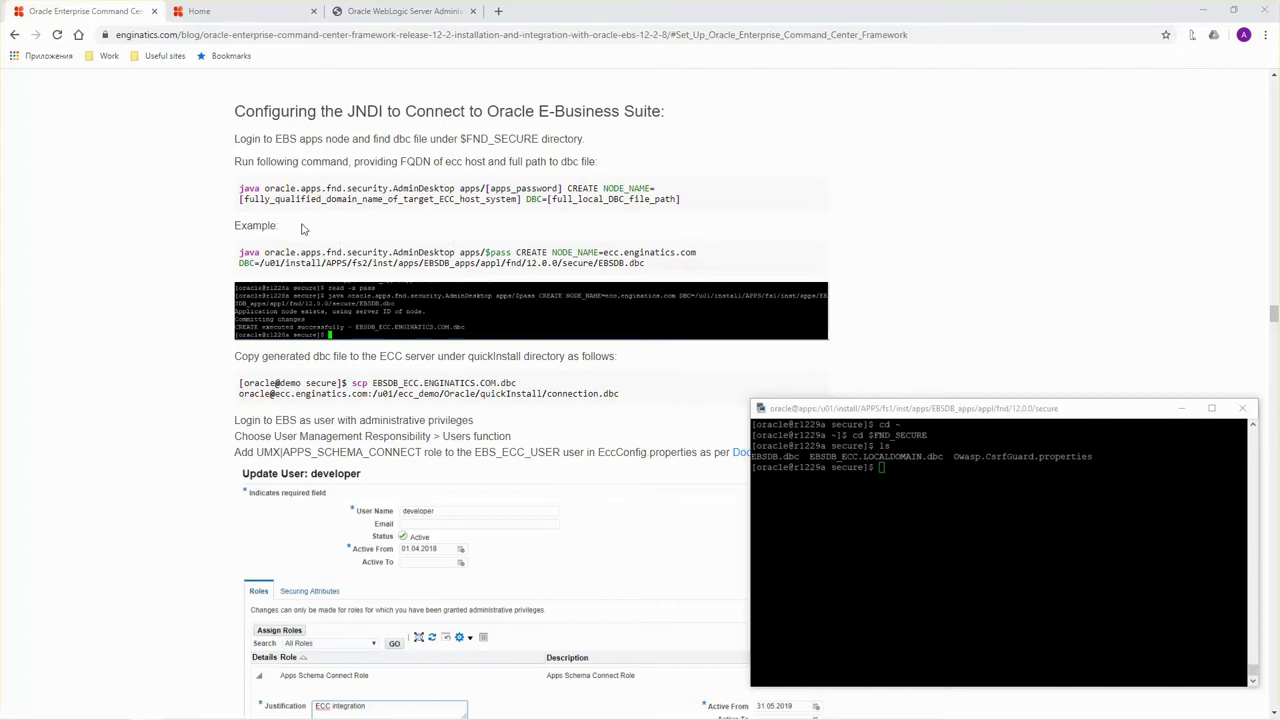
{"action": "right_click", "coordinate": [877, 499]}
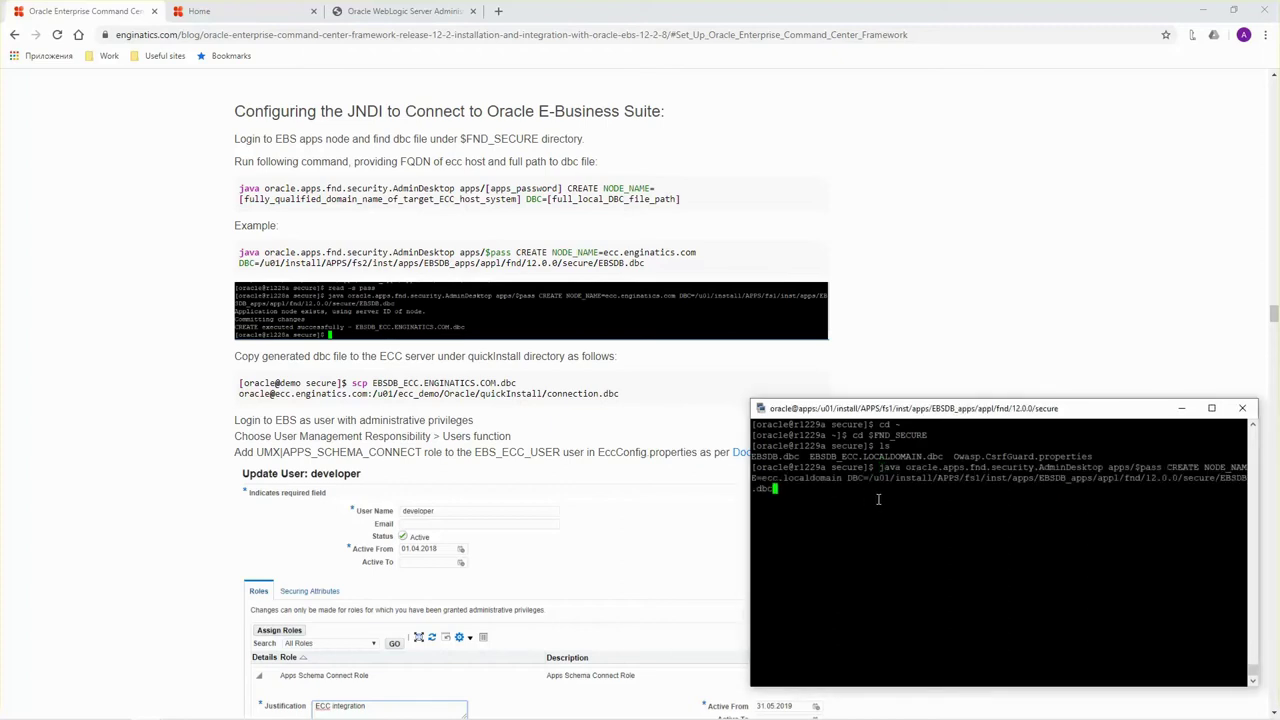
{"action": "key", "text": "Return"}
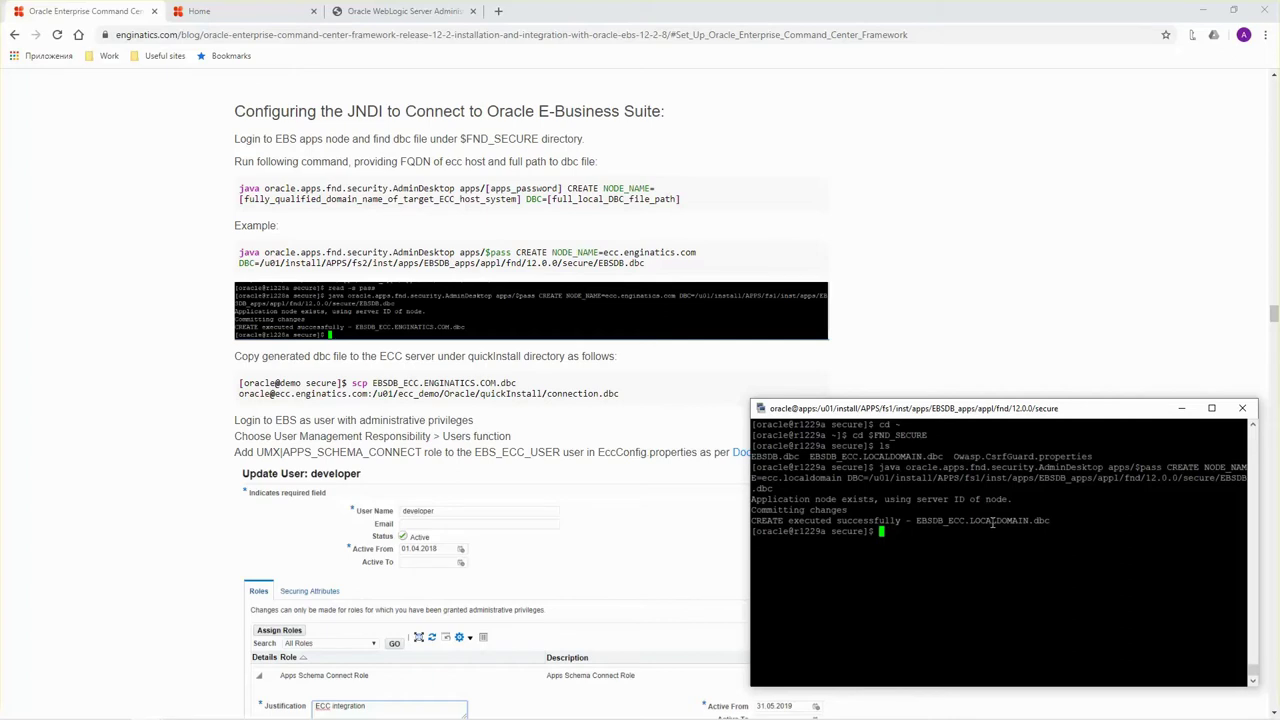
Confirm the new dbc file, then scp it to ECC's quickInstall as connection.dbc.
{"action": "type", "text": "ls -ltr"}
{"action": "key", "text": "Return"}
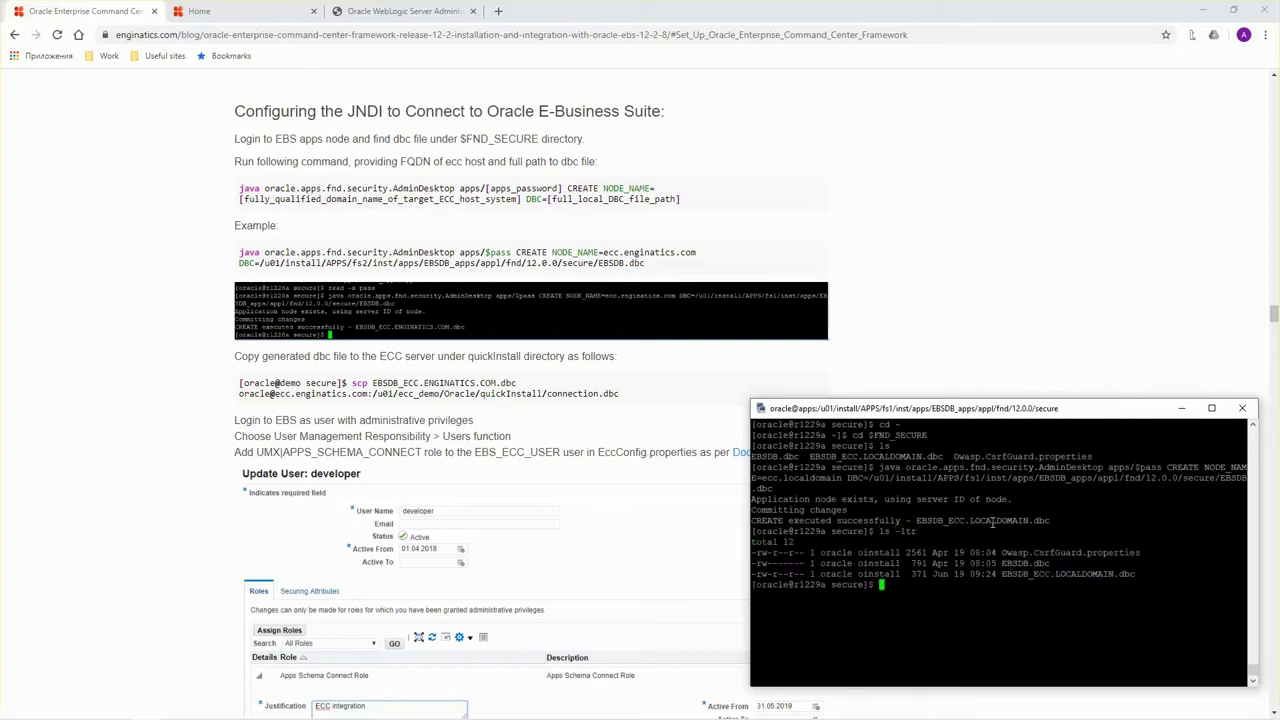
{"action": "type", "text": "date"}
{"action": "key", "text": "Return"}
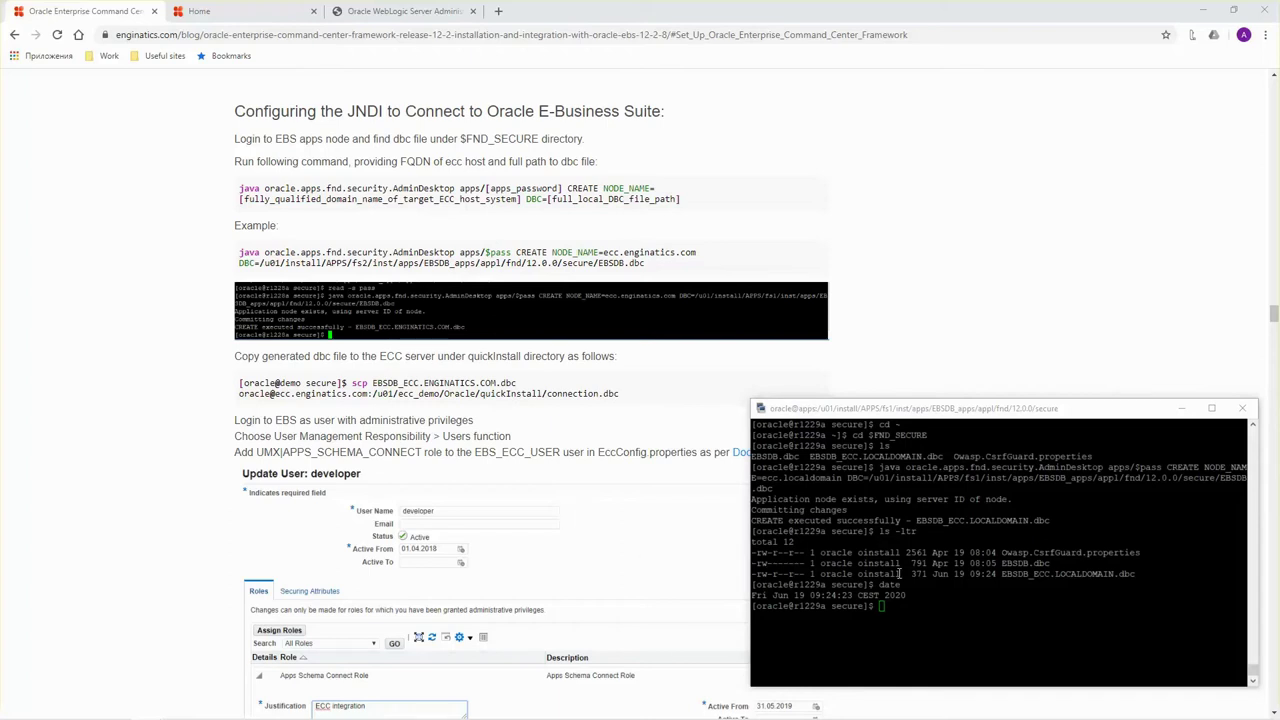
{"action": "right_click", "coordinate": [946, 541]}
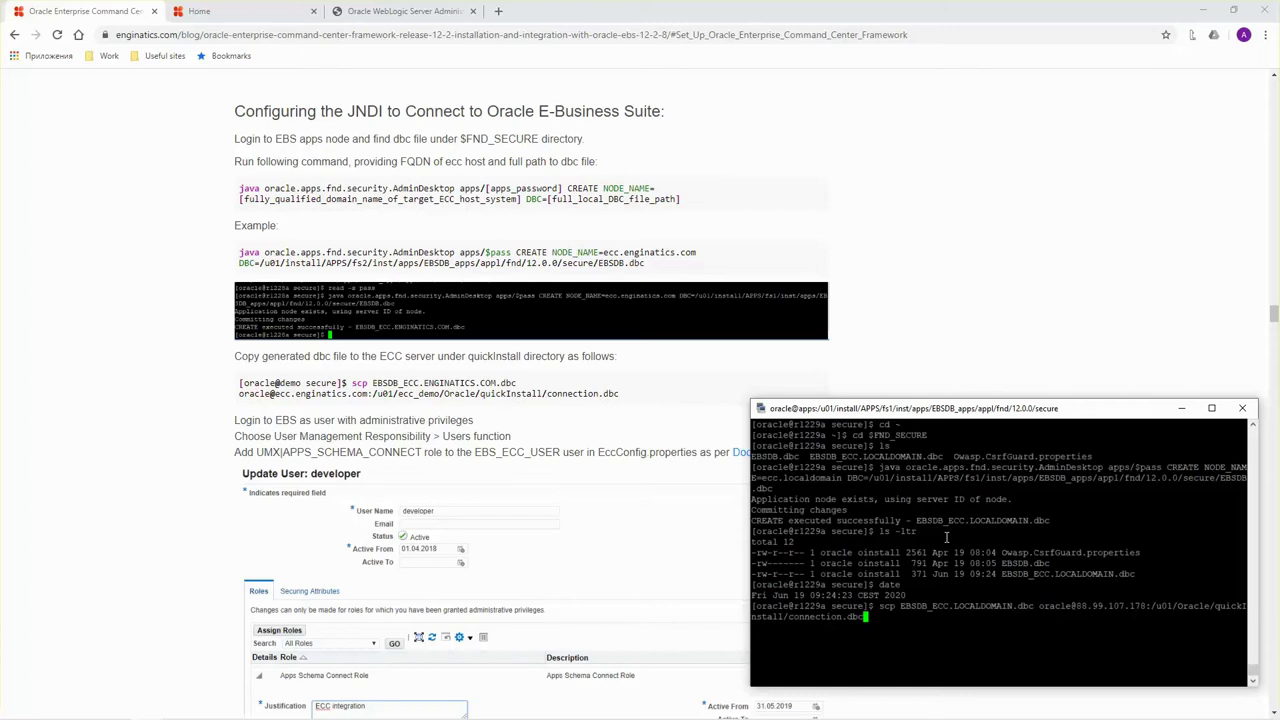
{"action": "key", "text": "Return"}
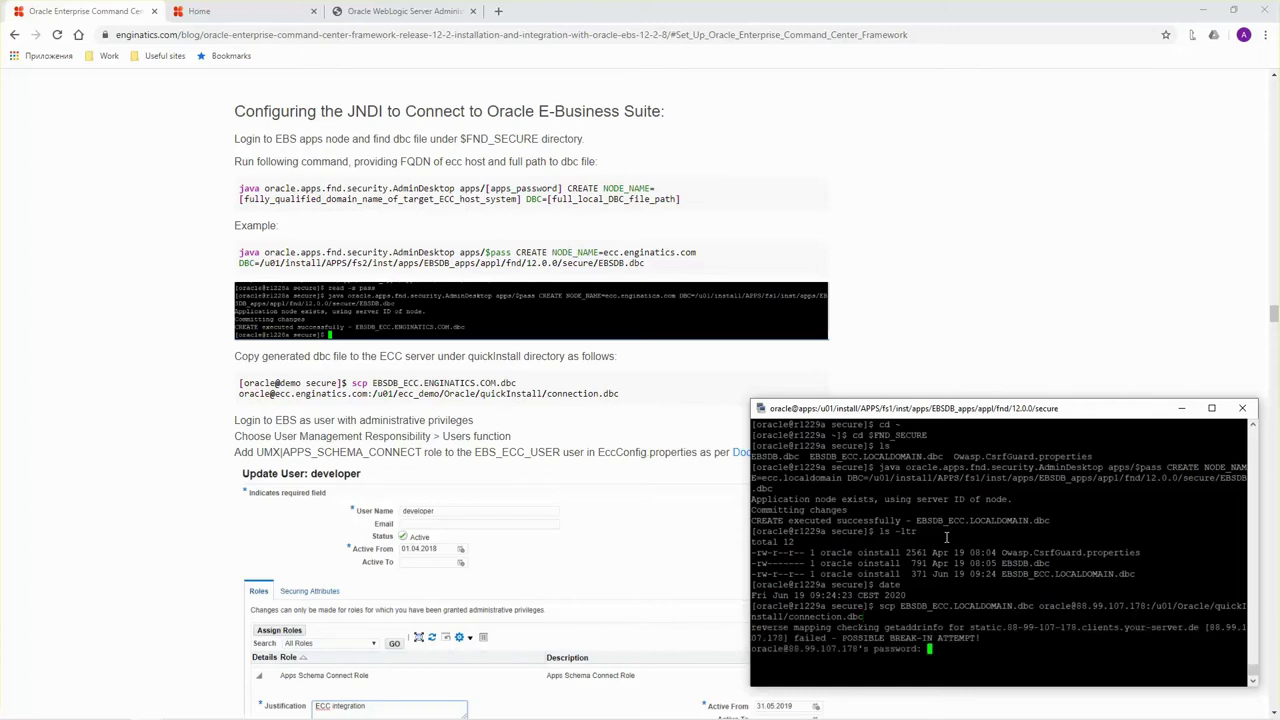
{"action": "key", "text": "Return"}
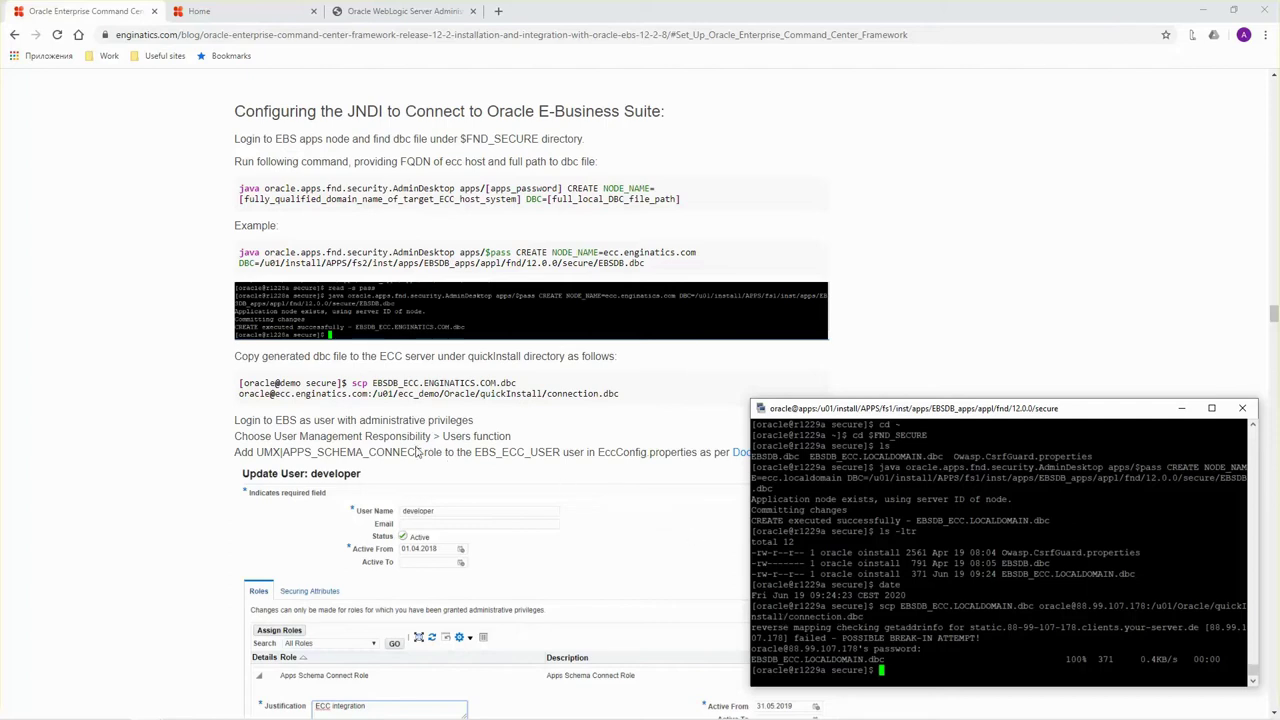
Read the blog's APPS_SCHEMA_CONNECT role note, then copy EccConfig.properties from the ECC quickInstall listing.
{"action": "left_click", "coordinate": [419, 451]}
{"action": "scroll", "coordinate": [445, 431], "scroll_direction": "down", "scroll_amount": 2}
{"action": "scroll", "coordinate": [447, 432], "scroll_direction": "down", "scroll_amount": 1}
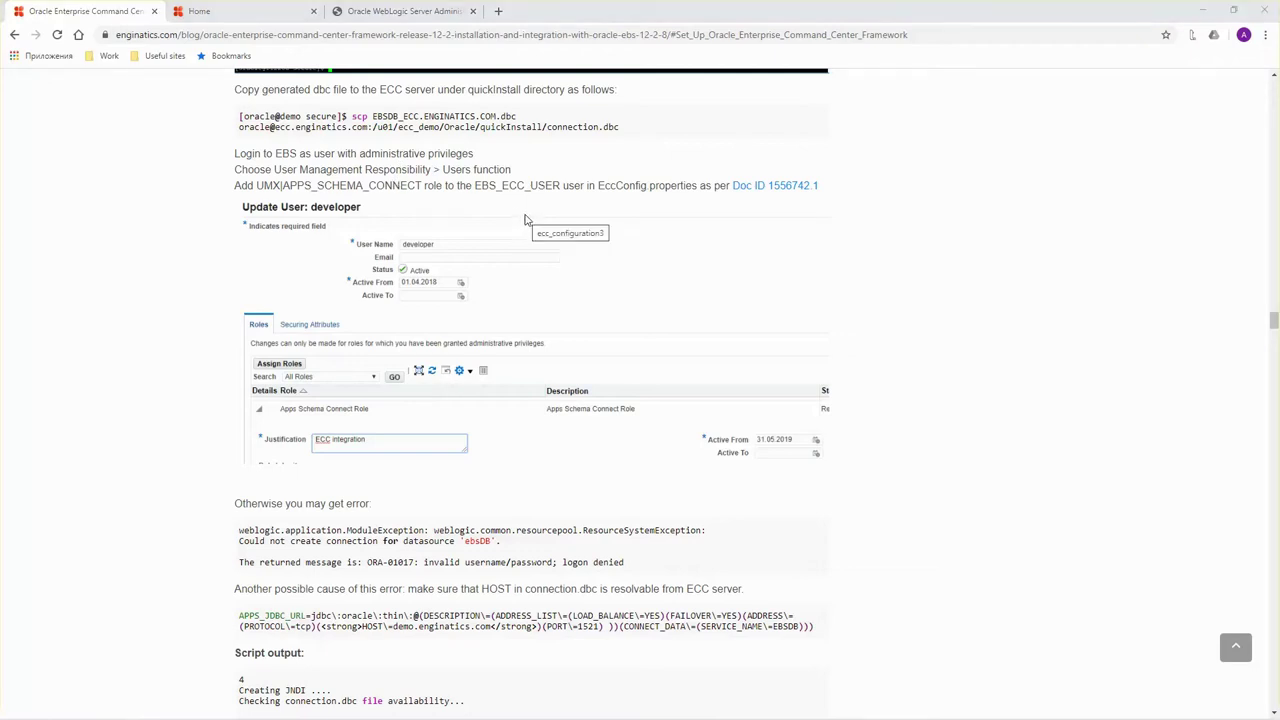
{"action": "key", "text": "alt+Tab"}
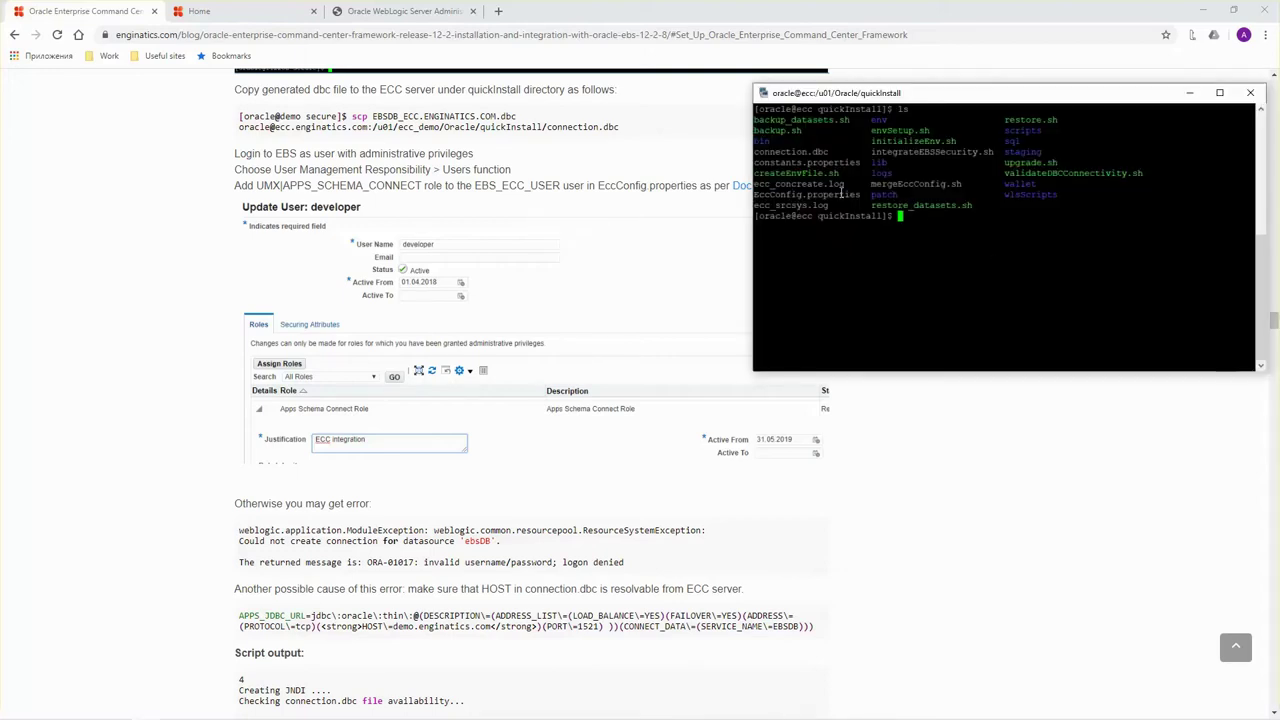
{"action": "double_click", "coordinate": [840, 194]}
Open EccConfig.properties in vi and quit without saving after a mistaken edit.
{"action": "type", "text": "vi"}
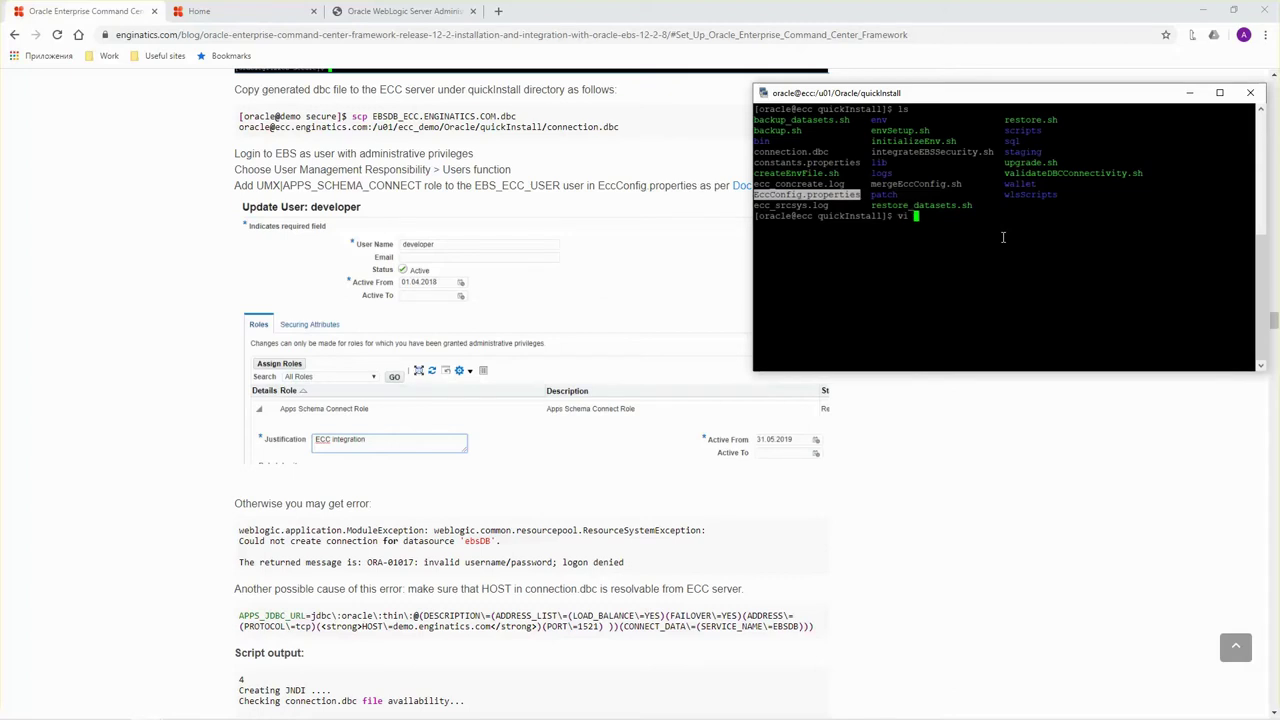
{"action": "right_click", "coordinate": [1003, 237]}
{"action": "key", "text": "Return"}
{"action": "key", "text": "Down"}
{"action": "key", "text": "Down"}
{"action": "key", "text": "Down"}
{"action": "key", "text": "Down"}
{"action": "key", "text": "Down"}
{"action": "key", "text": "Down"}
{"action": "key", "text": "Down"}
{"action": "key", "text": "Down"}
{"action": "key", "text": "Down"}
{"action": "key", "text": "Down"}
{"action": "key", "text": "Down"}
{"action": "key", "text": "Down"}
{"action": "key", "text": "Down"}
{"action": "key", "text": "Down"}
{"action": "key", "text": "Down"}
{"action": "key", "text": "Down"}
{"action": "key", "text": "Down"}
{"action": "key", "text": "Down"}
{"action": "key", "text": "Down"}
{"action": "key", "text": "Down"}
{"action": "key", "text": "Up"}
{"action": "key", "text": "Right"}
{"action": "key", "text": "Right"}
{"action": "key", "text": "Right"}
{"action": "key", "text": "Right"}
{"action": "key", "text": "Right"}
{"action": "key", "text": "Right"}
{"action": "key", "text": "Right"}
{"action": "key", "text": "Right"}
{"action": "key", "text": "Right"}
{"action": "key", "text": "Right"}
{"action": "key", "text": "Right"}
{"action": "key", "text": "Right"}
{"action": "key", "text": "Right"}
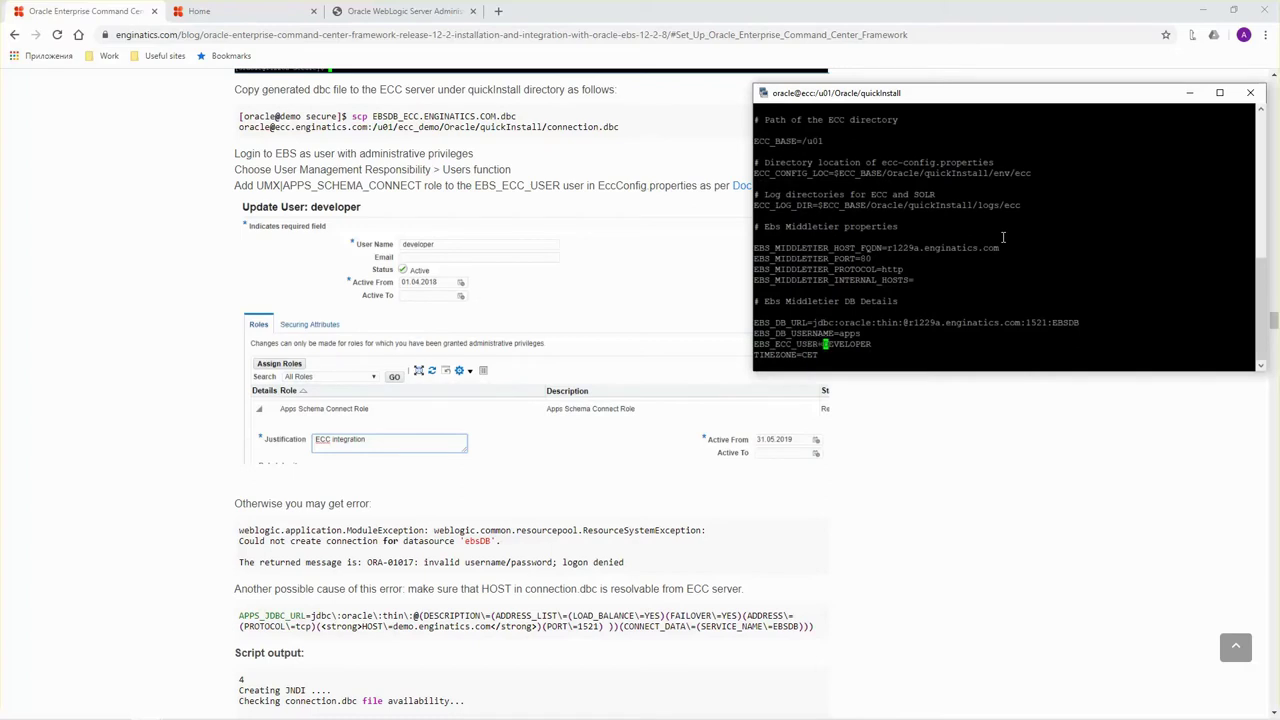
{"action": "key", "text": "BackSpace"}
{"action": "key", "text": "BackSpace"}
{"action": "key", "text": "BackSpace"}
{"action": "type", "text": ":q!"}
{"action": "key", "text": "Return"}
Change EBS_ECC_USER from DEVELOPER to ECC_USER and save EccConfig.properties.
{"action": "key", "text": "Up"}
{"action": "key", "text": "Return"}
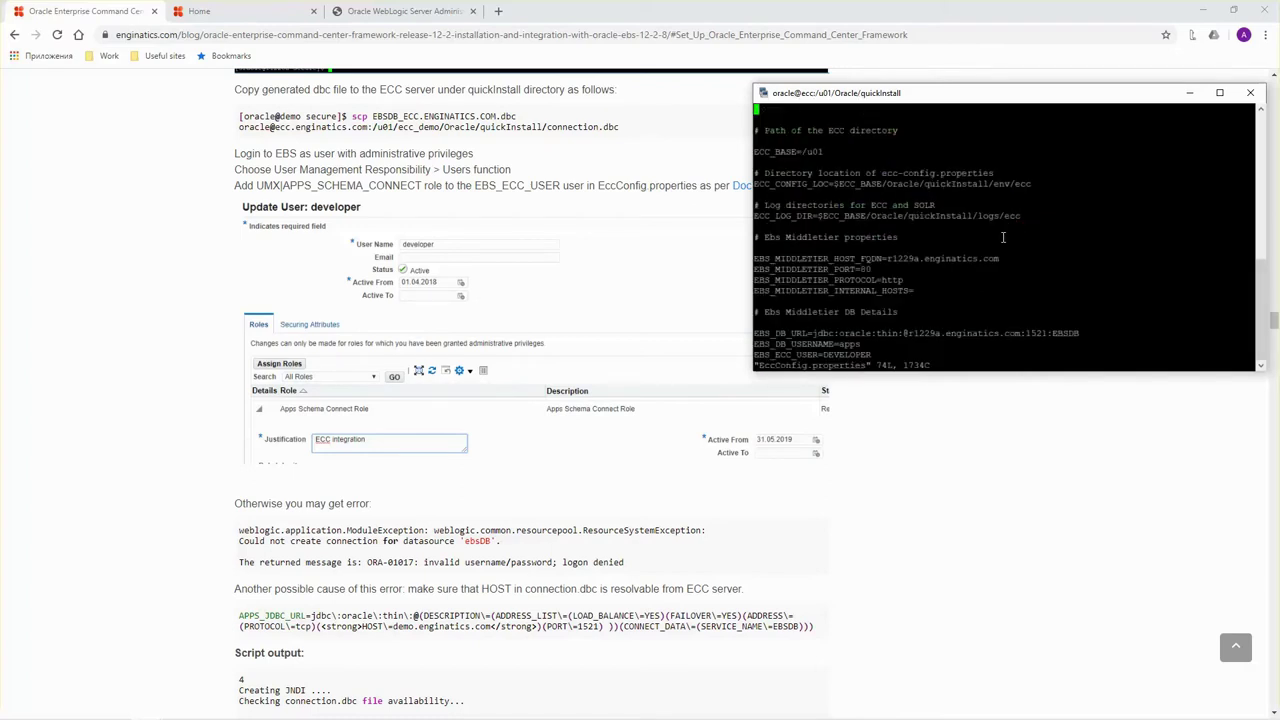
{"action": "key", "text": "Down"}
{"action": "key", "text": "Down"}
{"action": "key", "text": "Down"}
{"action": "key", "text": "Down"}
{"action": "key", "text": "Down"}
{"action": "key", "text": "Down"}
{"action": "key", "text": "Down"}
{"action": "key", "text": "Down"}
{"action": "key", "text": "Down"}
{"action": "key", "text": "Down"}
{"action": "key", "text": "Down"}
{"action": "key", "text": "Down"}
{"action": "key", "text": "Down"}
{"action": "key", "text": "Down"}
{"action": "key", "text": "Down"}
{"action": "key", "text": "Down"}
{"action": "key", "text": "Down"}
{"action": "key", "text": "Down"}
{"action": "key", "text": "Down"}
{"action": "key", "text": "Down"}
{"action": "key", "text": "Down"}
{"action": "key", "text": "Down"}
{"action": "key", "text": "Down"}
{"action": "key", "text": "End"}
{"action": "key", "text": "Left"}
{"action": "key", "text": "Left"}
{"action": "key", "text": "Left"}
{"action": "key", "text": "x"}
{"action": "key", "text": "x"}
{"action": "key", "text": "x"}
{"action": "key", "text": "x"}
{"action": "key", "text": "x"}
{"action": "key", "text": "x"}
{"action": "type", "text": "a"}
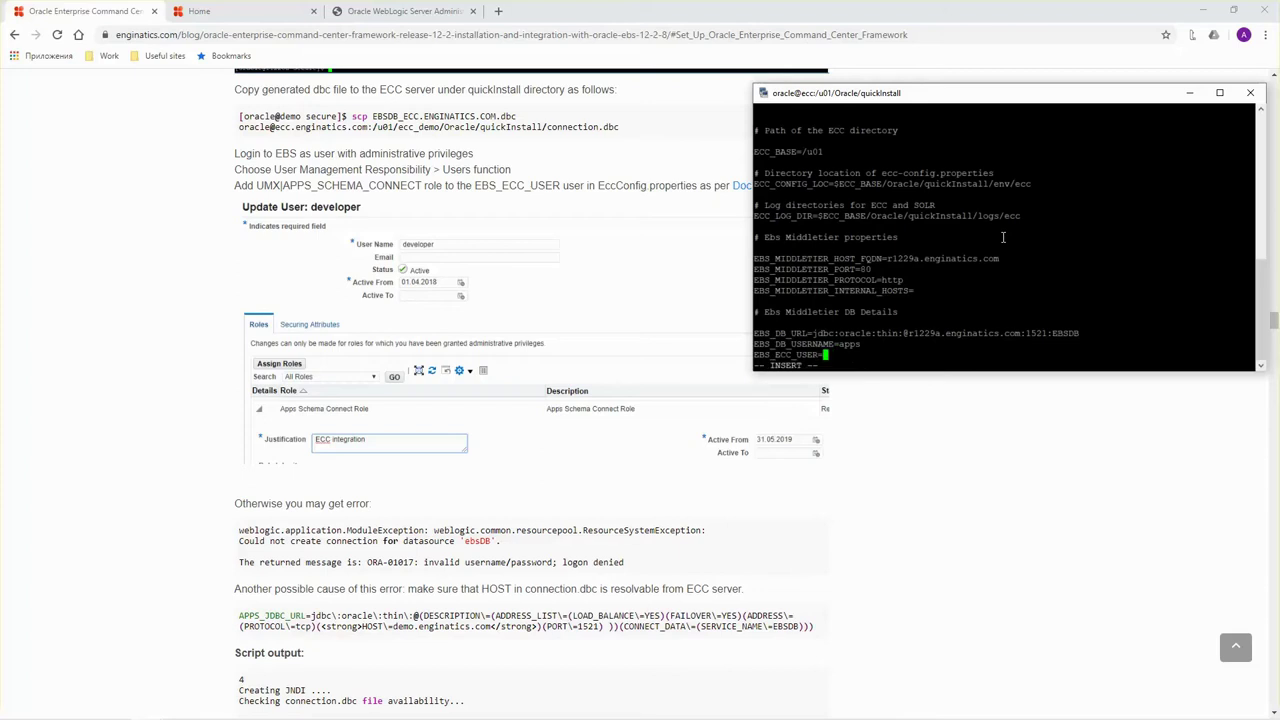
{"action": "type", "text": "ECC_USER"}
{"action": "key", "text": "Escape"}
{"action": "type", "text": ":wq"}
{"action": "key", "text": "Return"}
Run the ./createEnvFile.sh script.
{"action": "type", "text": "./"}
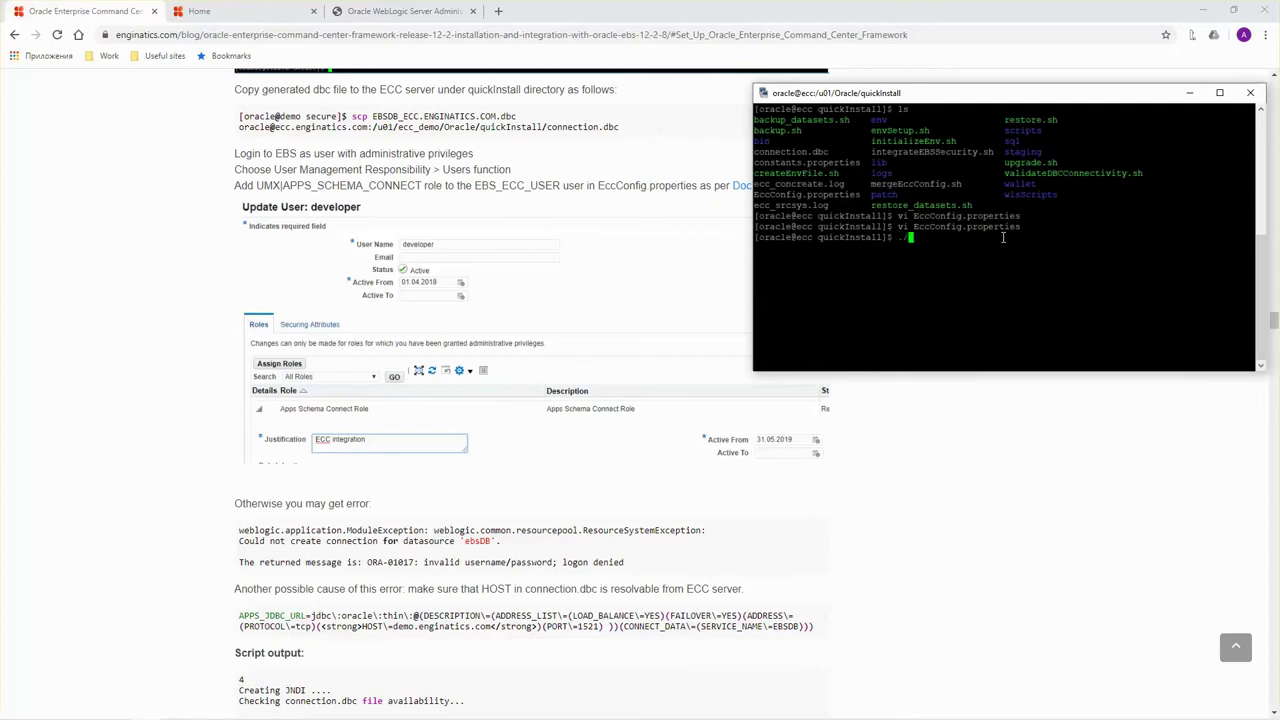
{"action": "type", "text": "cre"}
{"action": "key", "text": "Tab"}
{"action": "key", "text": "Return"}
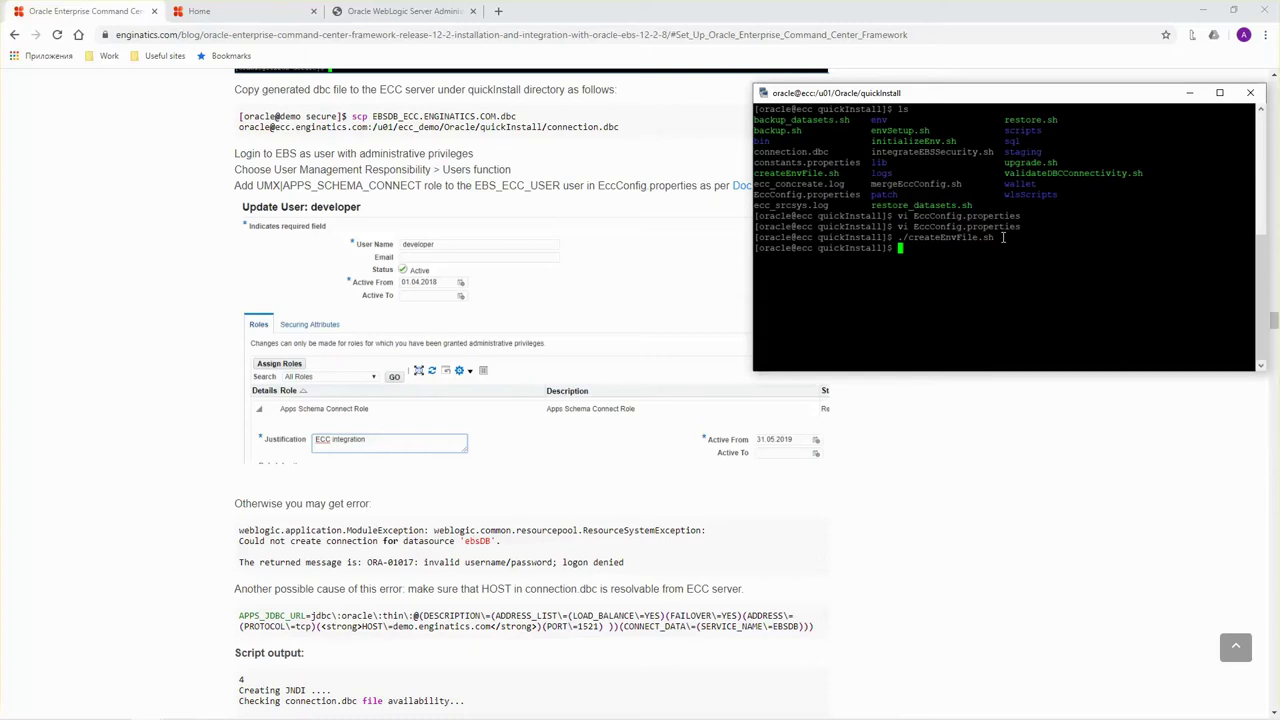
Search User Management for ecc_user and open its Update User page.
{"action": "left_click", "coordinate": [311, 166]}
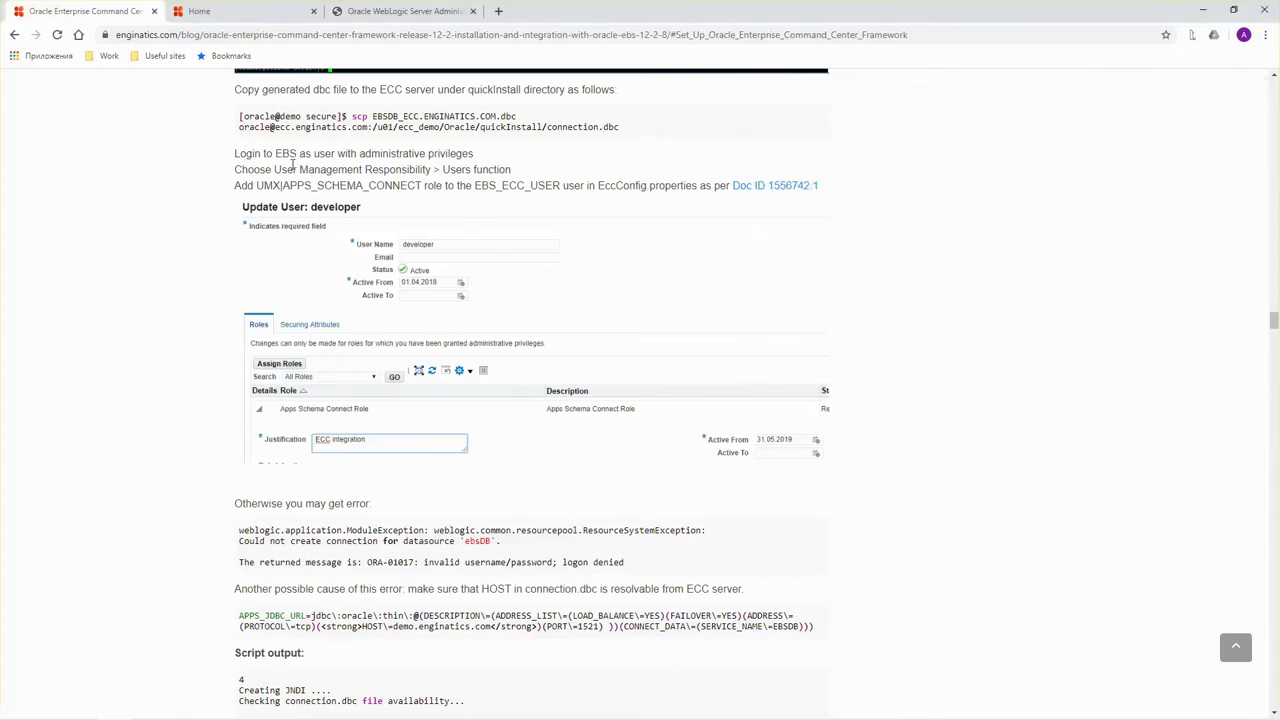
{"action": "left_click", "coordinate": [203, 11]}
{"action": "scroll", "coordinate": [72, 340], "scroll_direction": "down", "scroll_amount": 15}
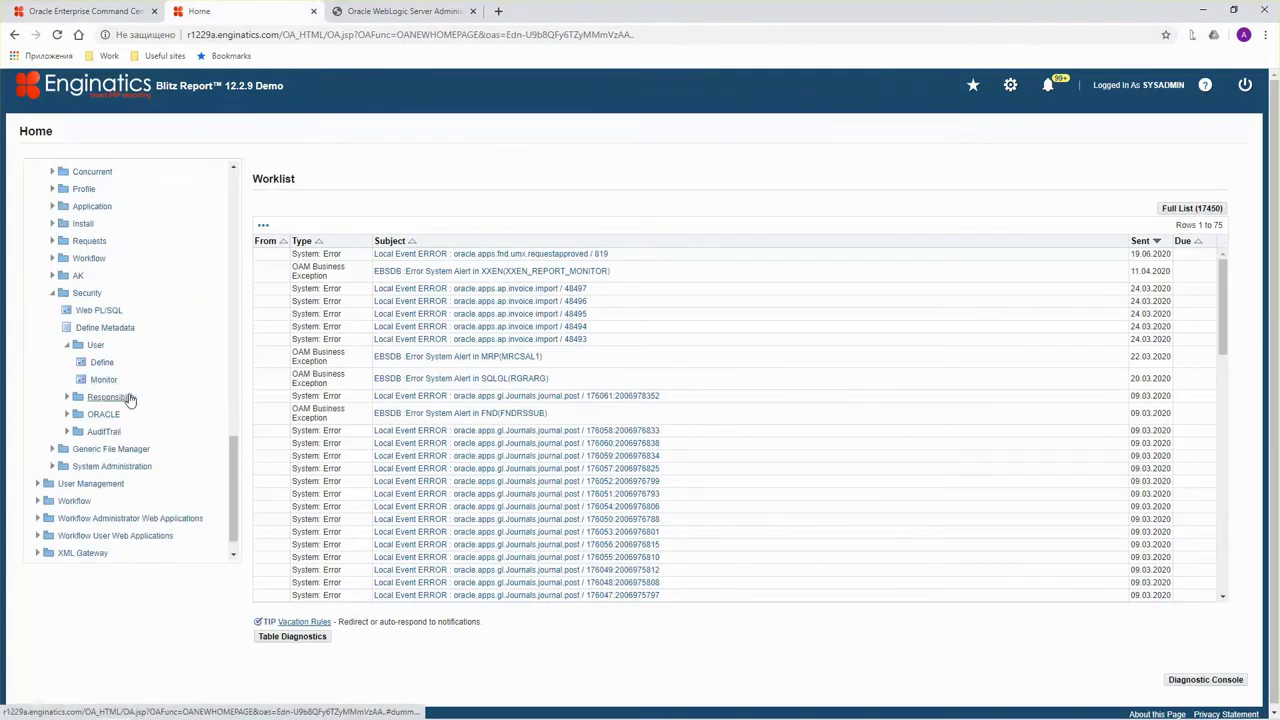
{"action": "left_click", "coordinate": [38, 485]}
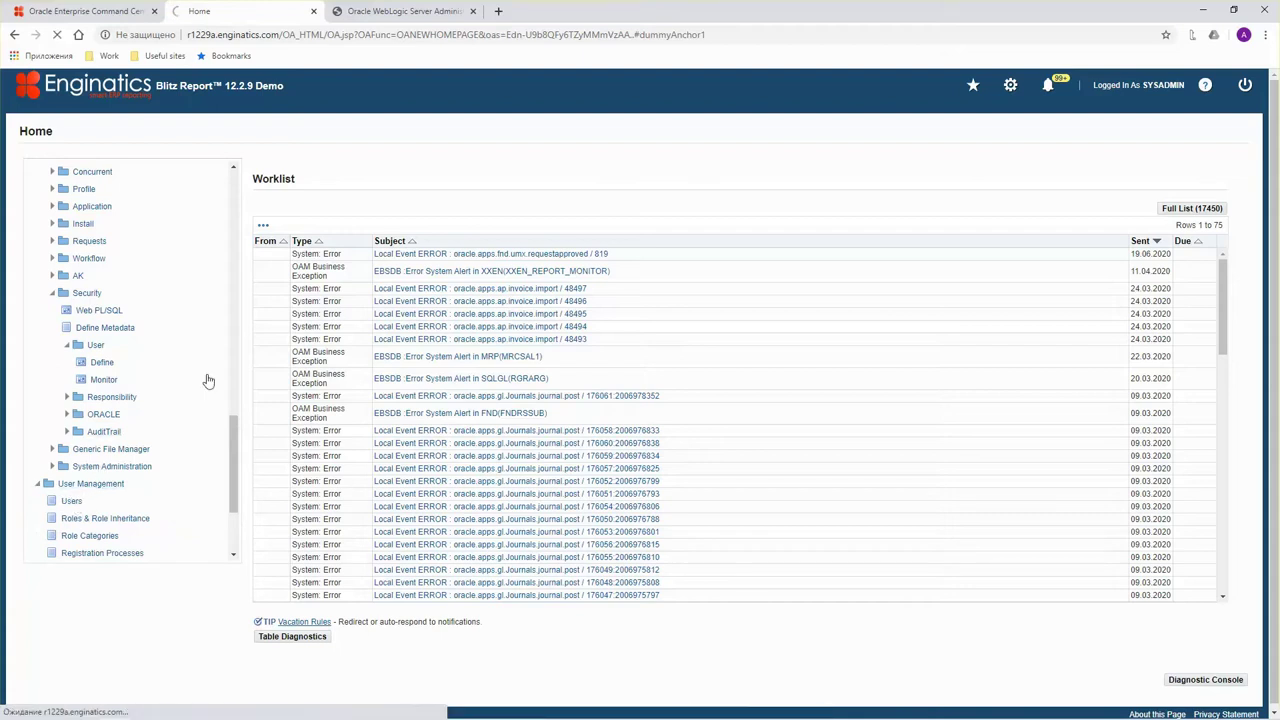
{"action": "left_click", "coordinate": [138, 228]}
{"action": "type", "text": "ecc_user"}
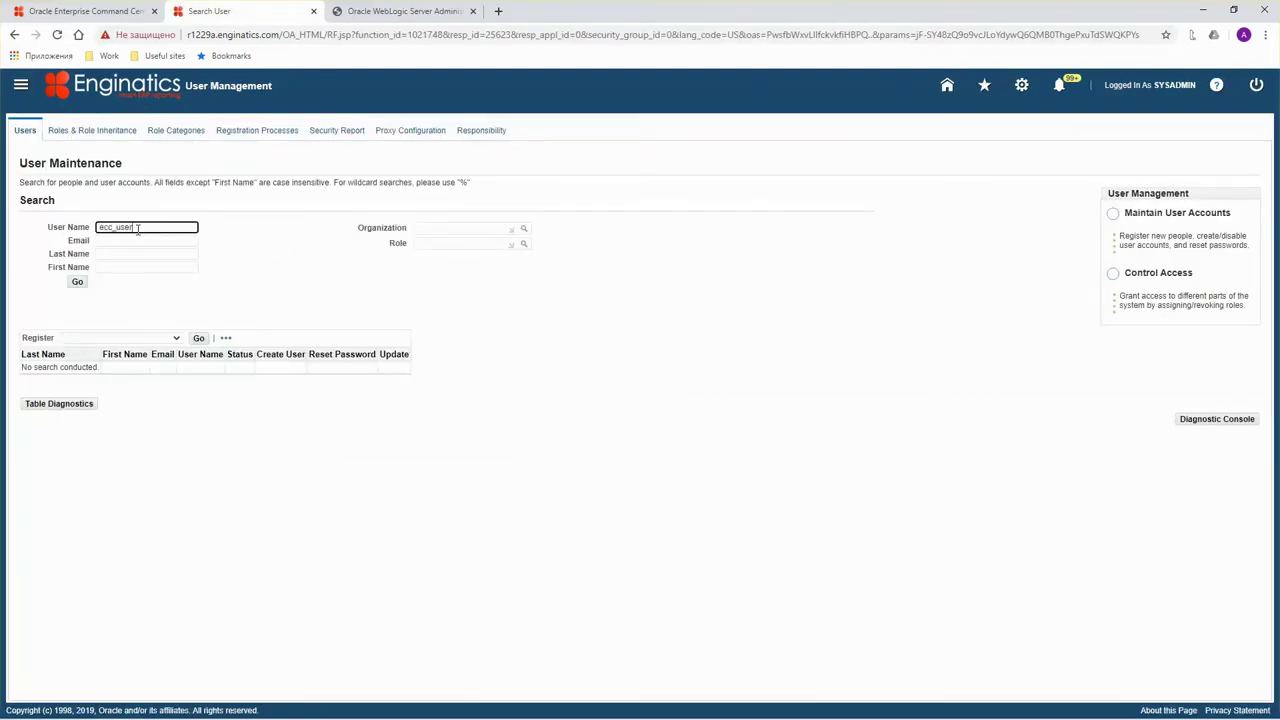
{"action": "left_click", "coordinate": [77, 282]}
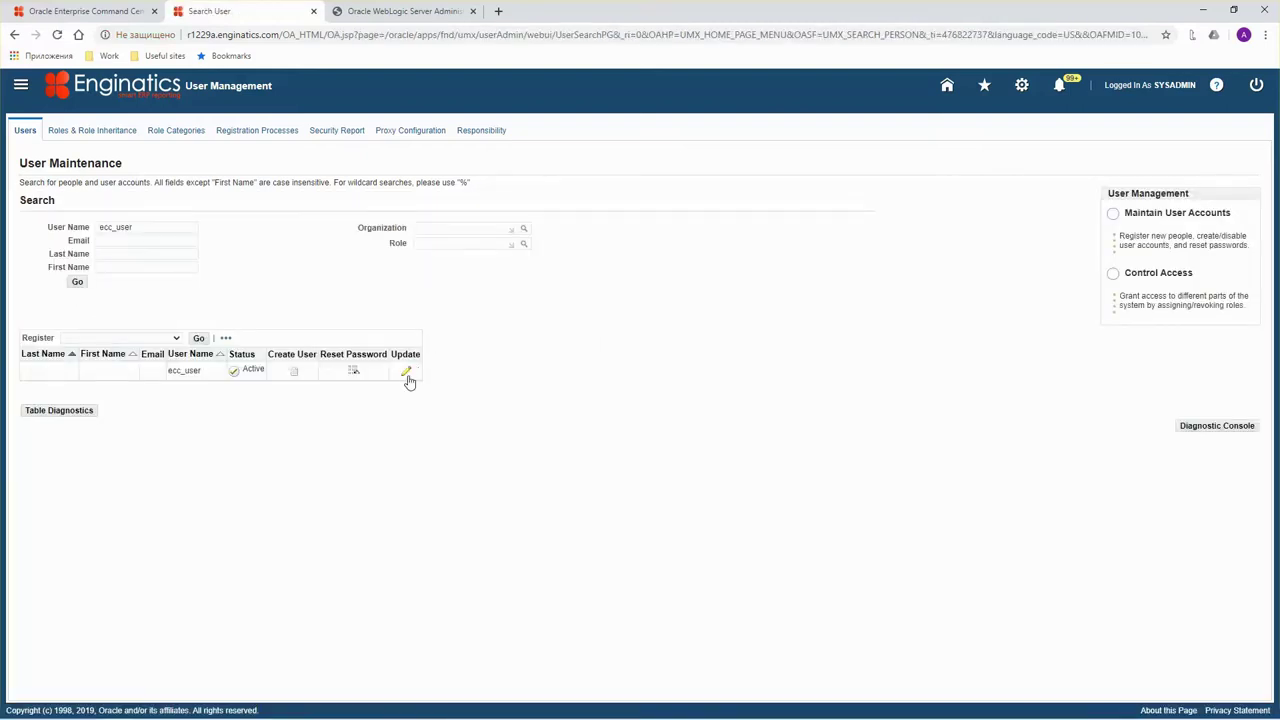
{"action": "left_click", "coordinate": [408, 378]}
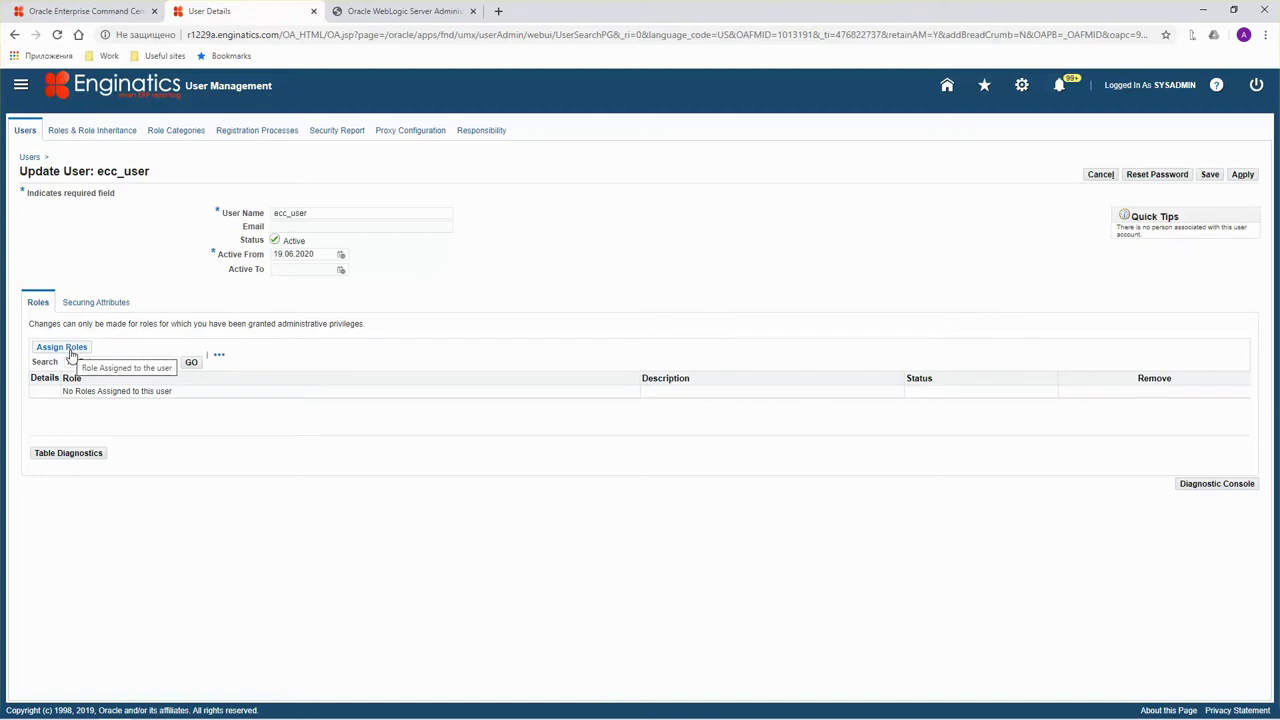
Assign ecc_user the Apps Schema Connect Role with justification 'ECC integration', then save and apply.
{"action": "left_click", "coordinate": [62, 347]}
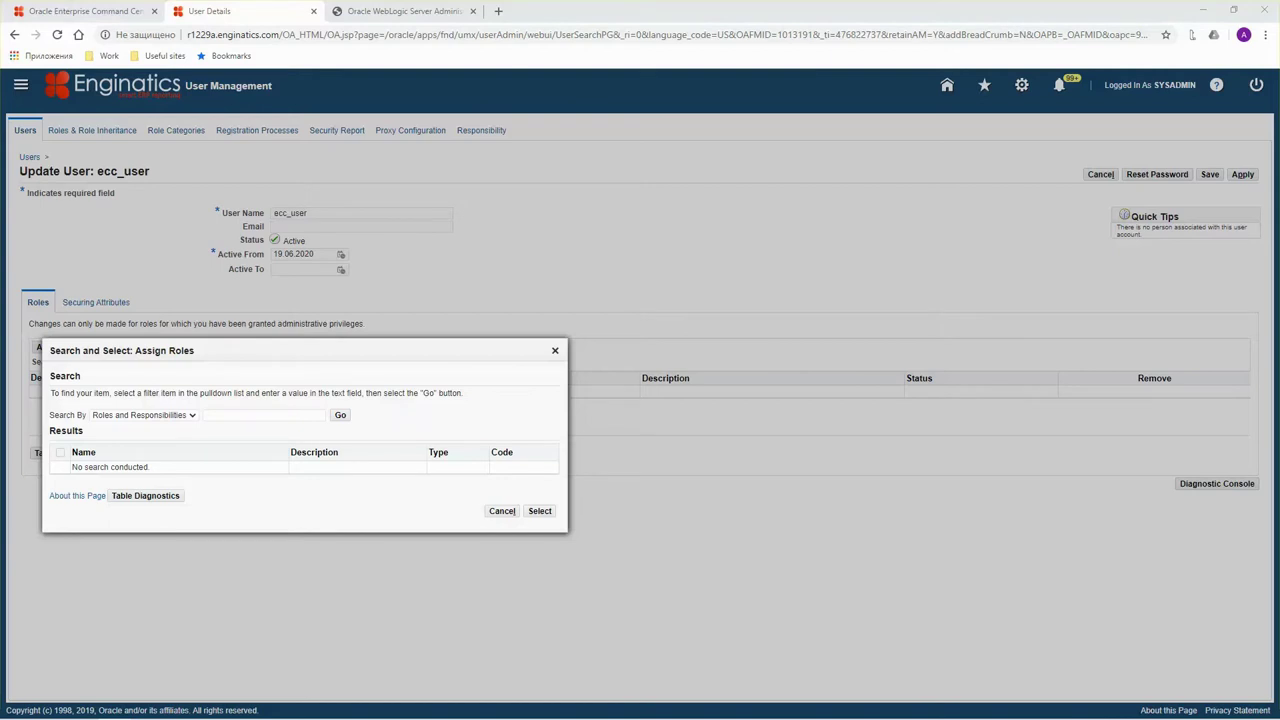
{"action": "left_click", "coordinate": [224, 414]}
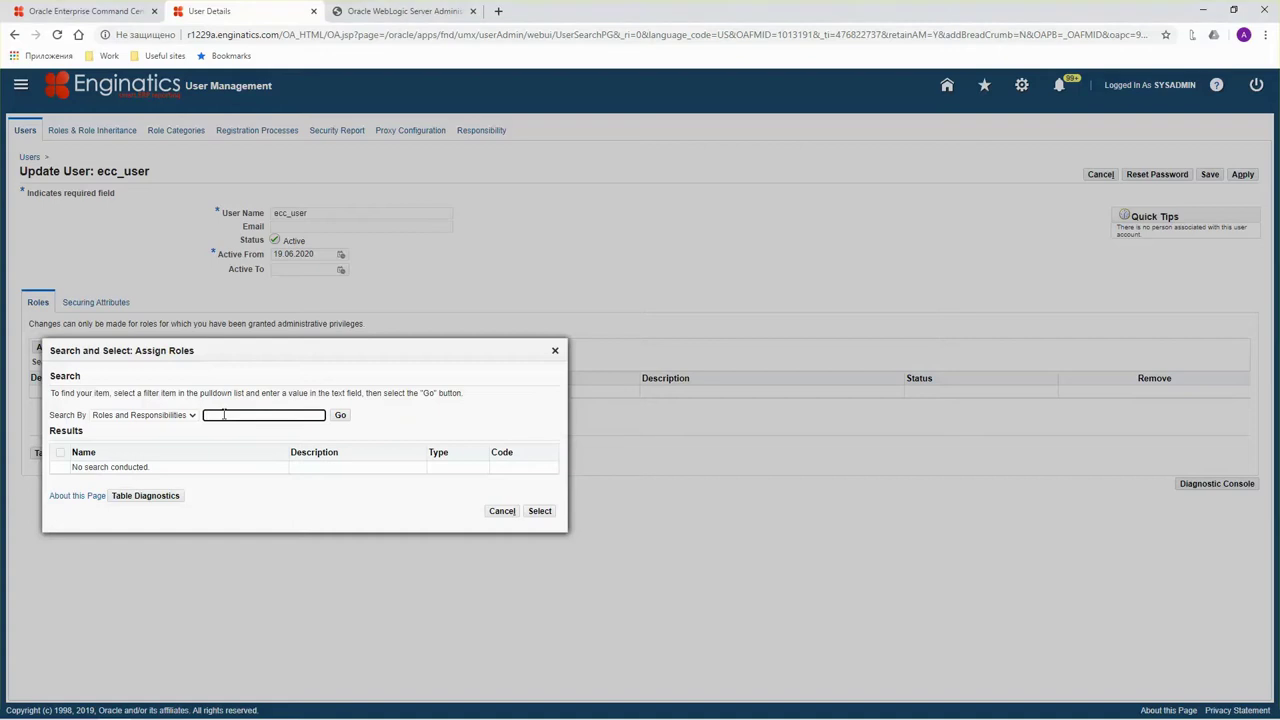
{"action": "type", "text": "Apps Schema%"}
{"action": "left_click", "coordinate": [340, 415]}
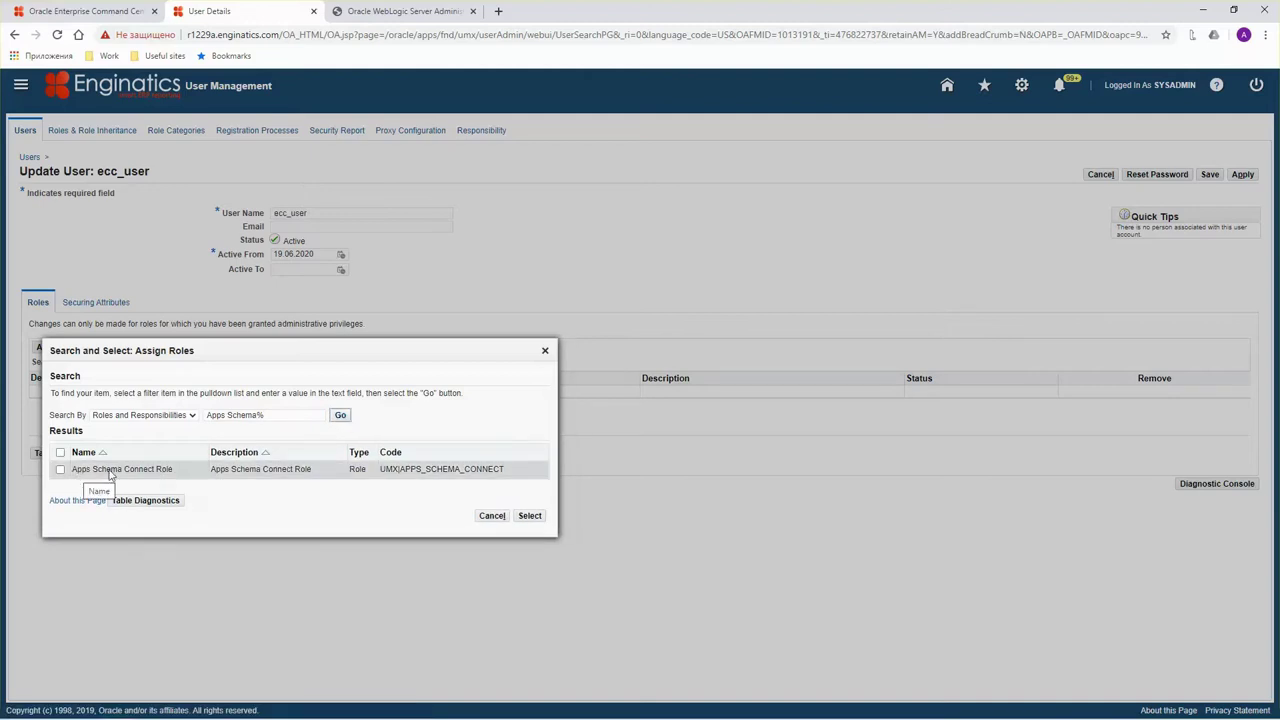
{"action": "left_click", "coordinate": [60, 470]}
{"action": "left_click", "coordinate": [529, 515]}
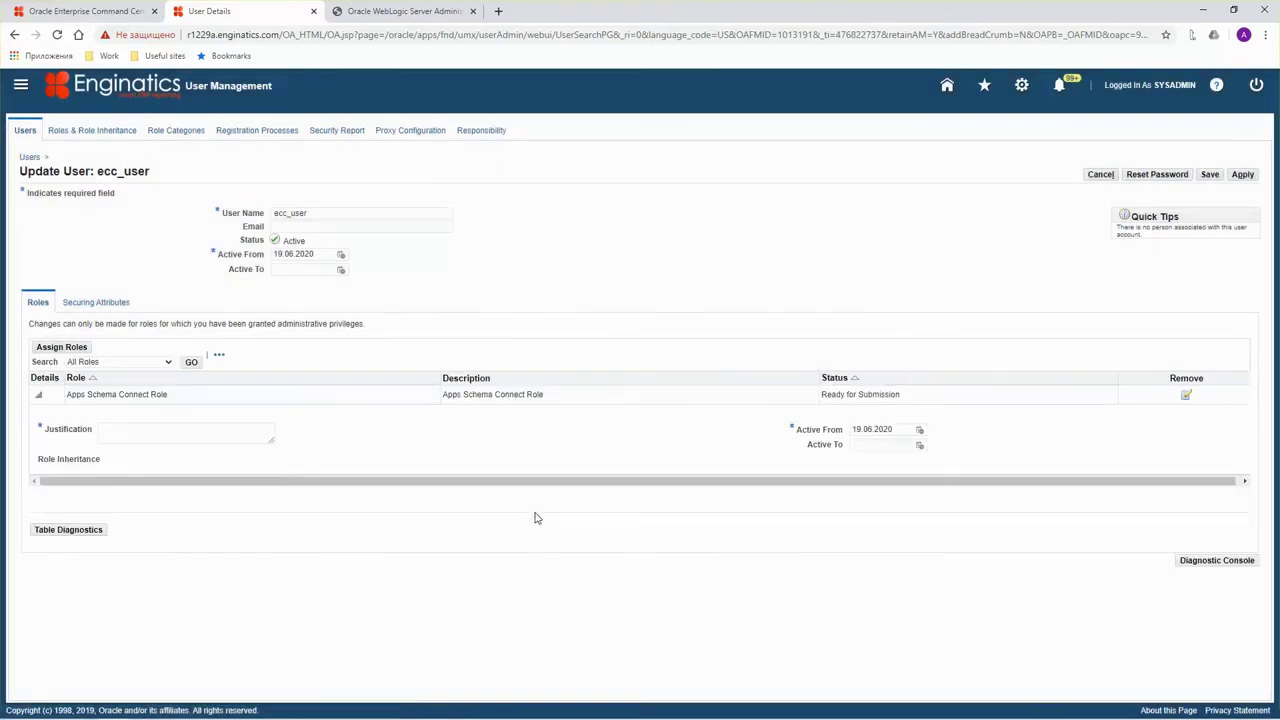
{"action": "left_click", "coordinate": [111, 434]}
{"action": "type", "text": "ECC integration"}
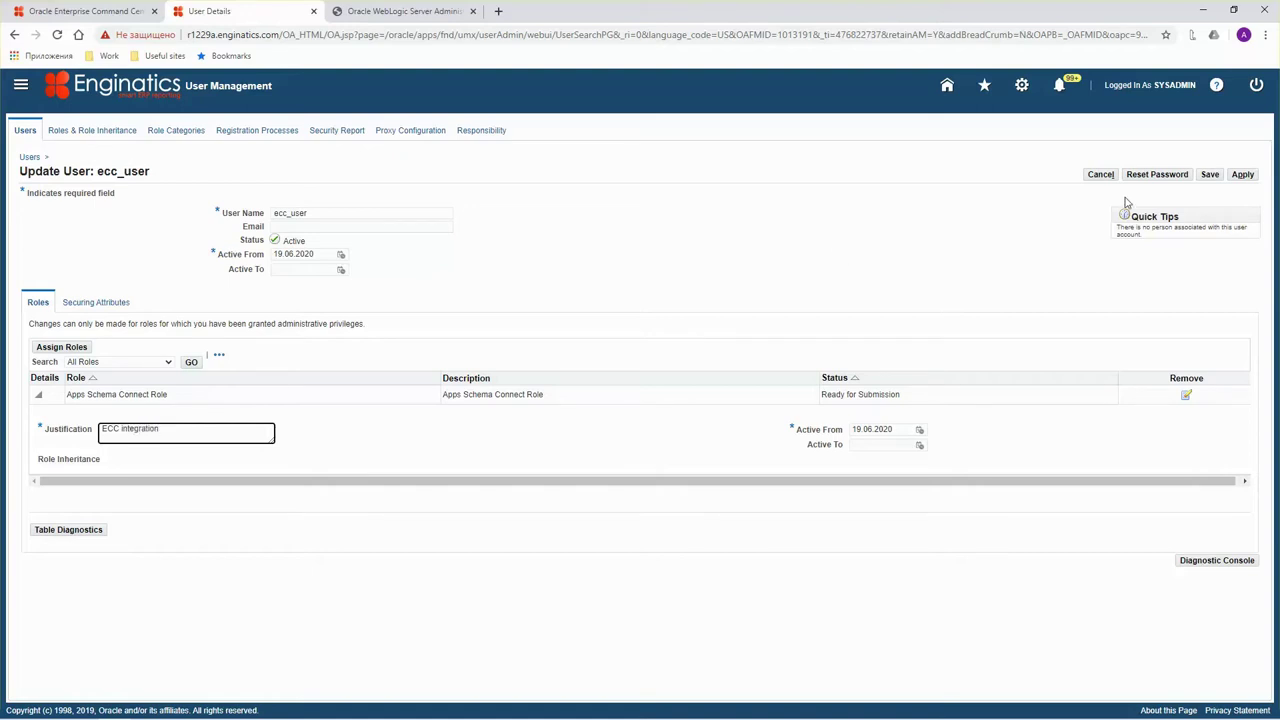
{"action": "left_click", "coordinate": [1210, 175]}
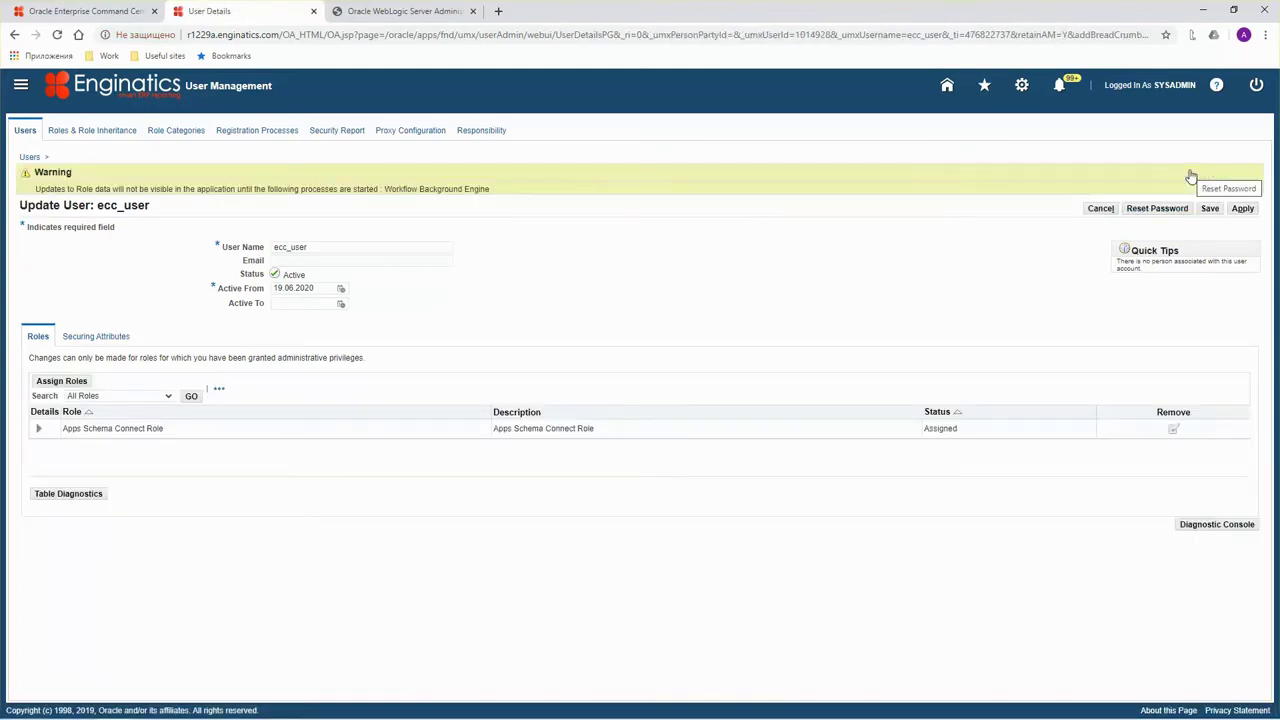
{"action": "left_click", "coordinate": [1240, 209]}
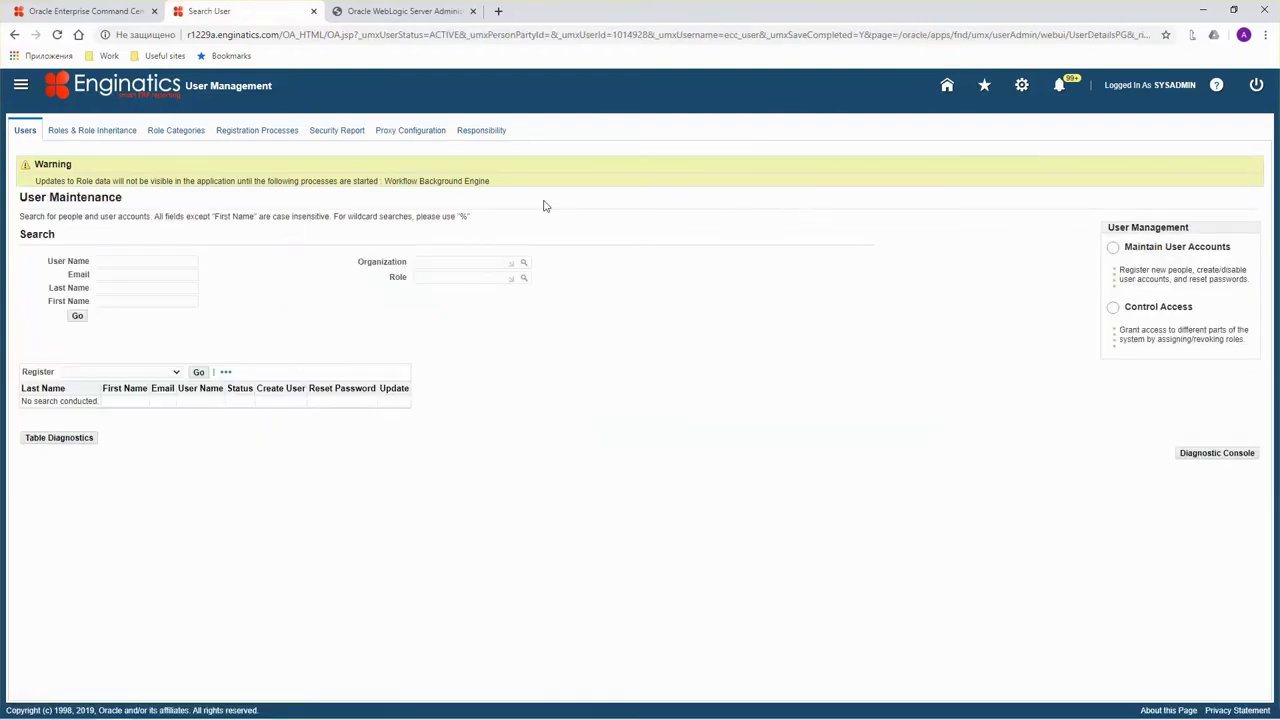
{"action": "left_click", "coordinate": [106, 8]}
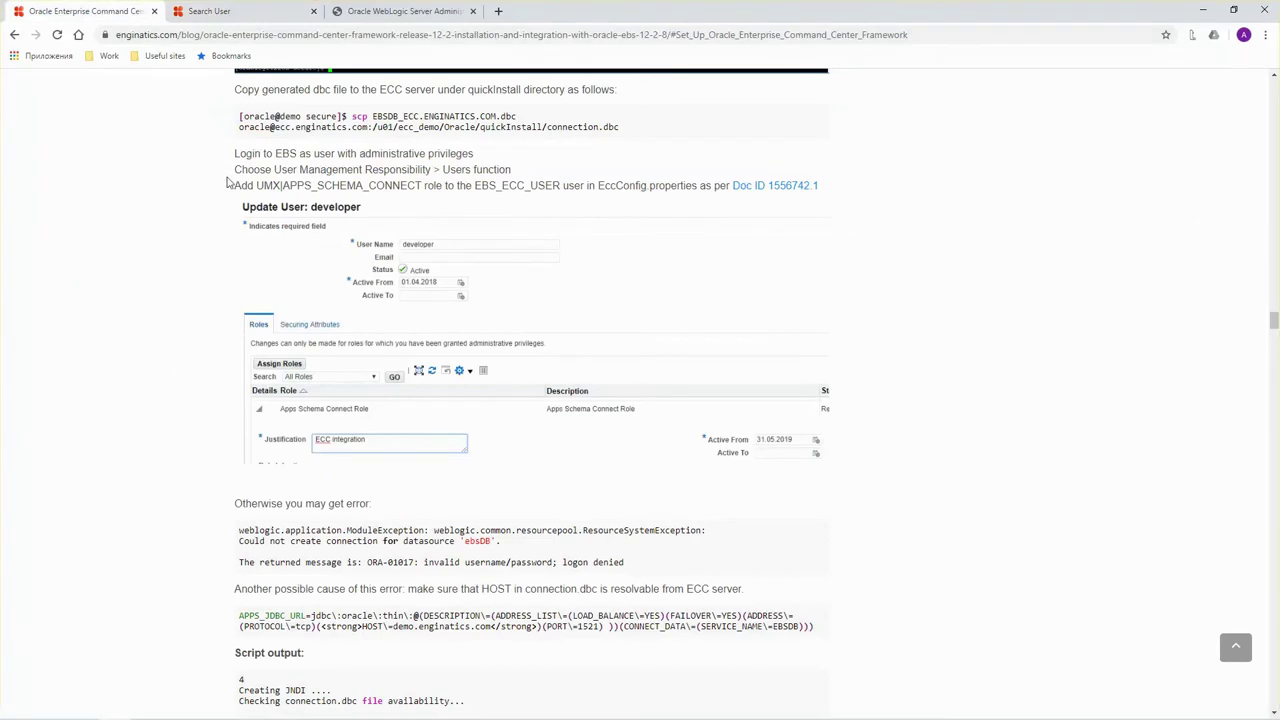
Highlight the blog's ORA-01017 invalid username/password note, then switch to the ECC terminal.
{"action": "scroll", "coordinate": [241, 223], "scroll_direction": "down", "scroll_amount": 3}
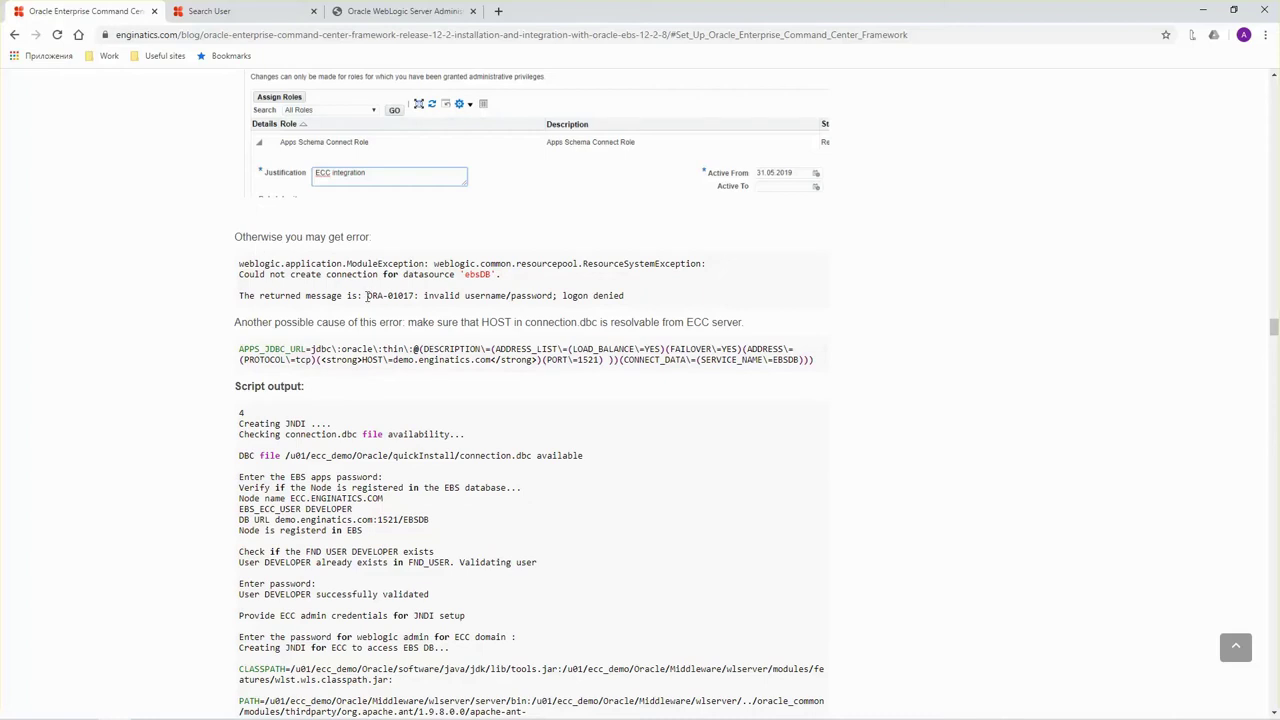
{"action": "left_click_drag", "start_coordinate": [364, 296], "coordinate": [632, 301]}
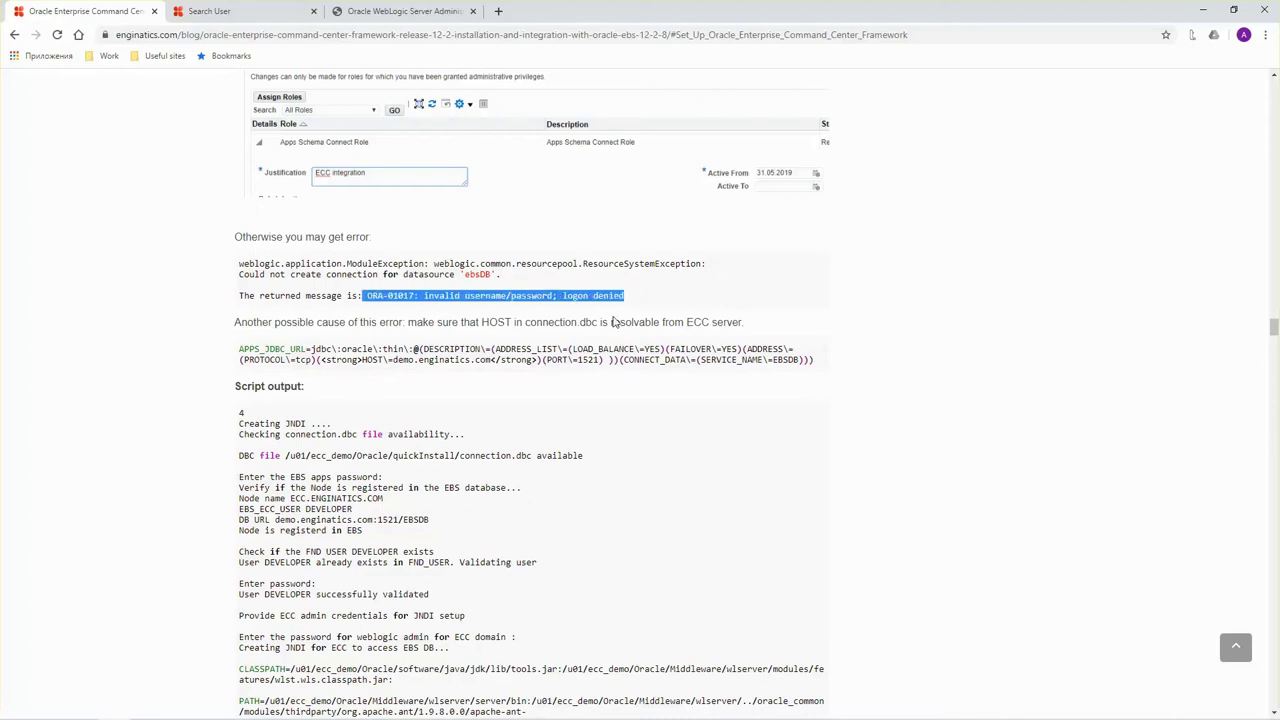
{"action": "scroll", "coordinate": [600, 308], "scroll_direction": "down", "scroll_amount": 2}
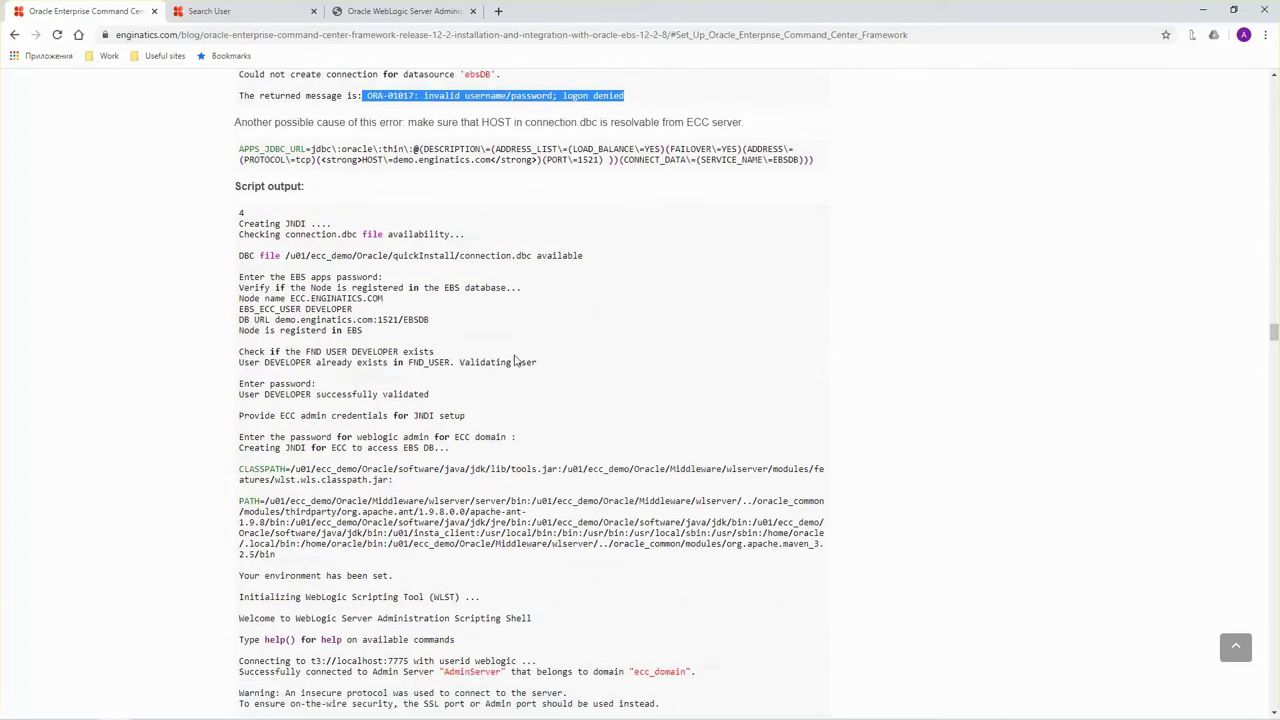
{"action": "key", "text": "alt+Tab"}
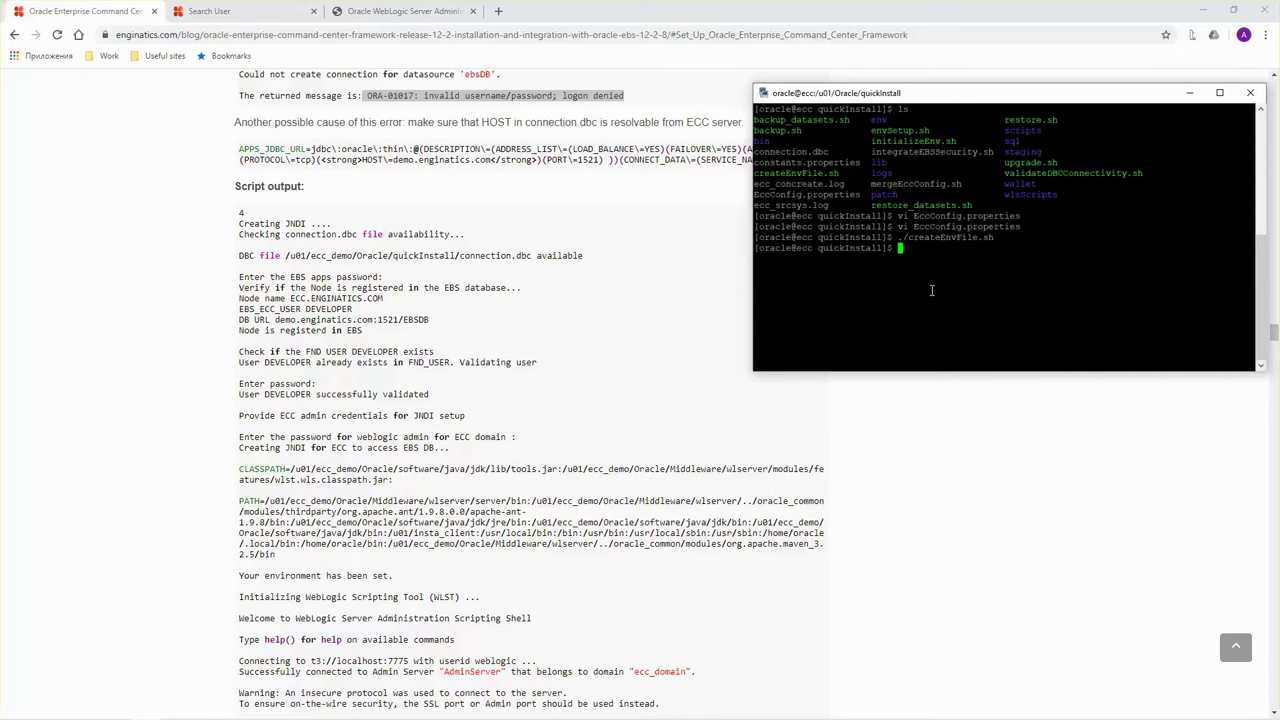
Run ./envSetup.sh option 4 (Create EBS JNDI) with the apps, ECC_USER and weblogic passwords.
{"action": "type", "text": "./envSetup.sh"}
{"action": "key", "text": "Return"}
{"action": "type", "text": "4"}
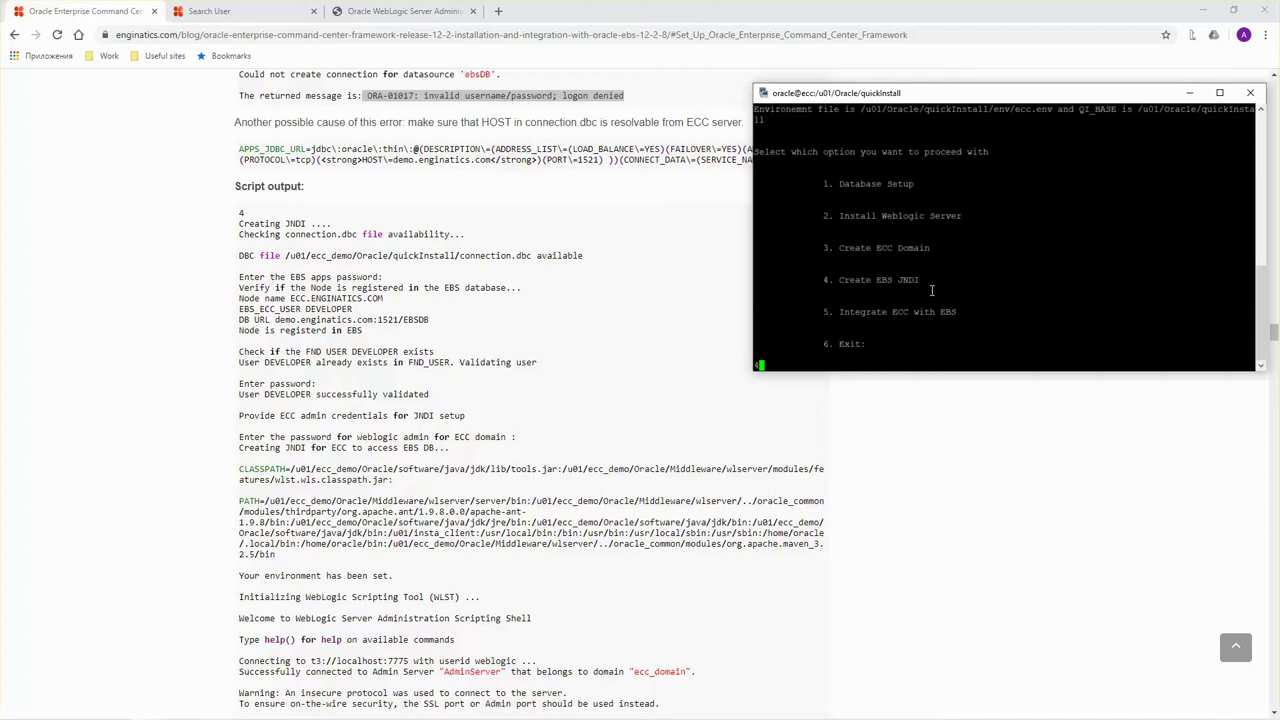
{"action": "key", "text": "Return"}
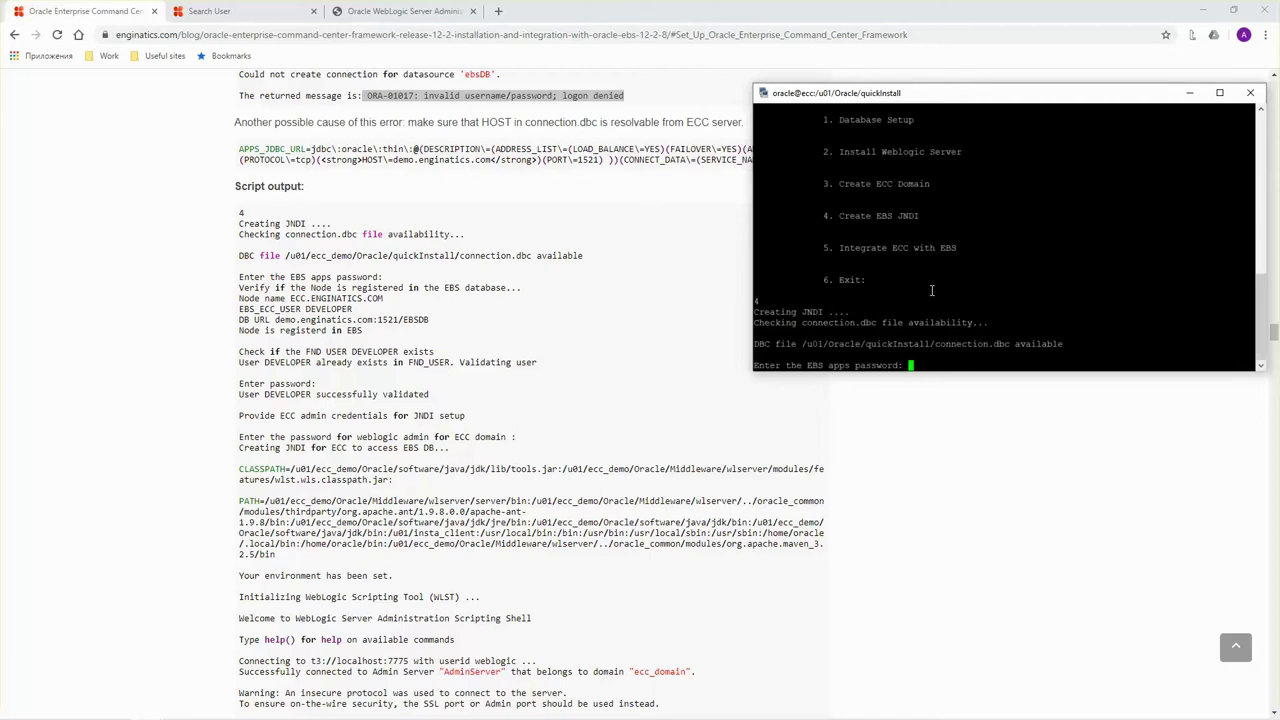
{"action": "key", "text": "Return"}
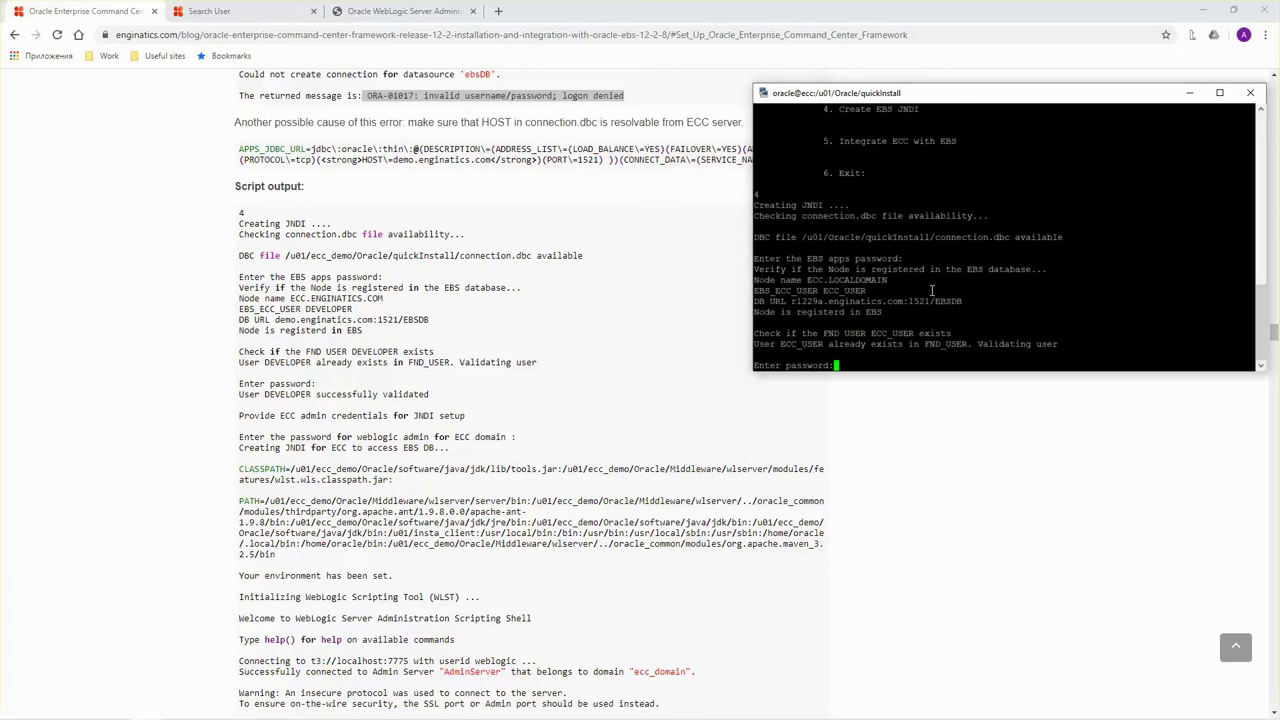
{"action": "key", "text": "Return"}
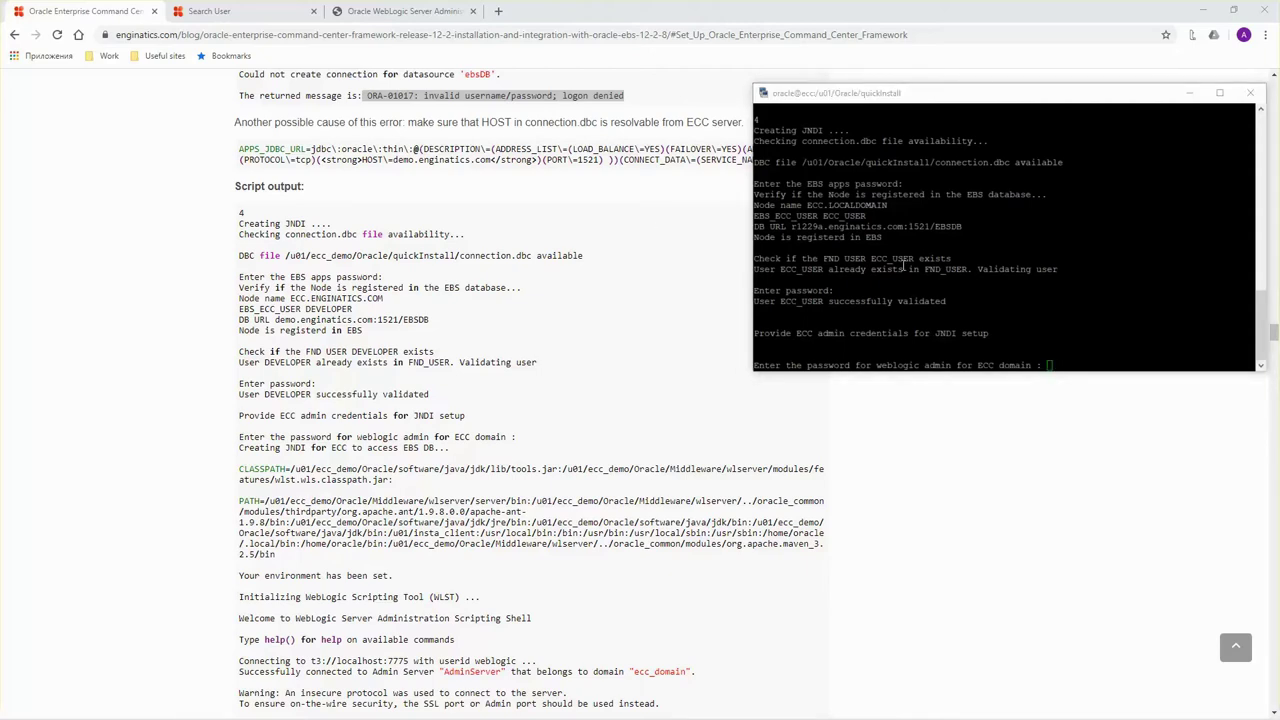
{"action": "left_click", "coordinate": [1057, 287]}
{"action": "key", "text": "Return"}
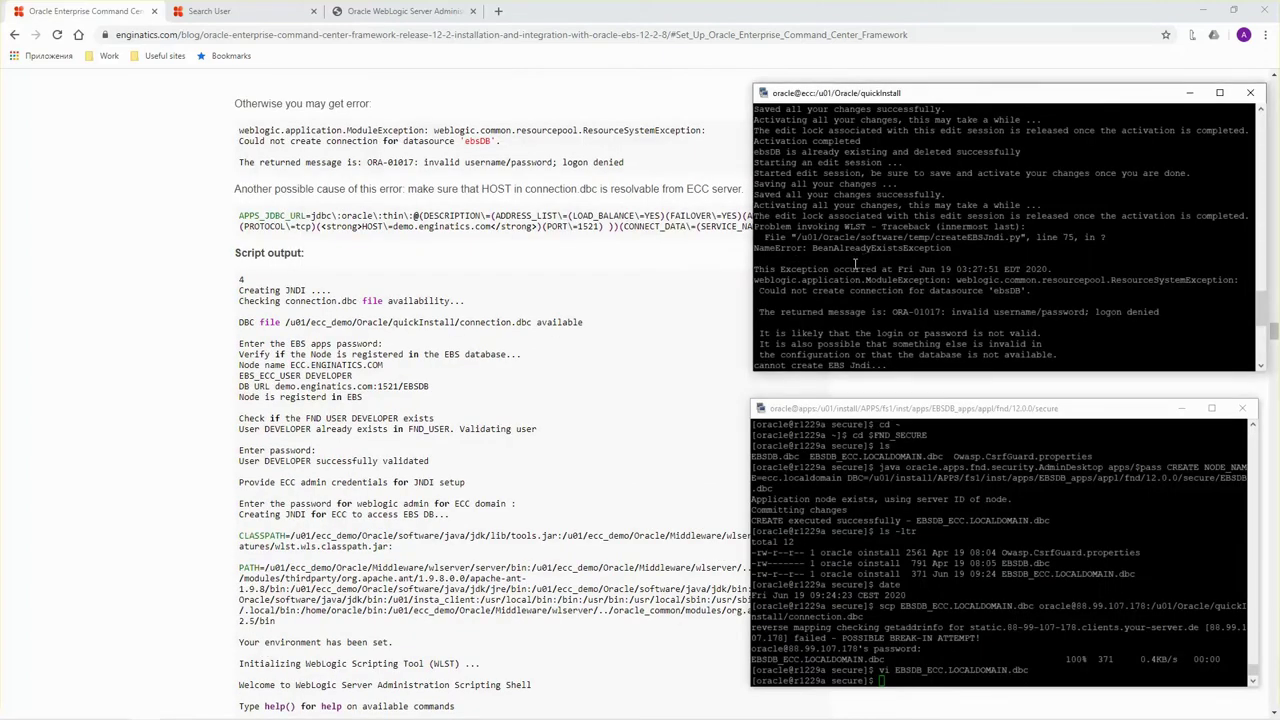
Scroll back to the setup menu and exit envSetup.sh with option 6.
{"action": "scroll", "coordinate": [857, 268], "scroll_direction": "down", "scroll_amount": 3}
{"action": "scroll", "coordinate": [865, 273], "scroll_direction": "up", "scroll_amount": 3}
{"action": "scroll", "coordinate": [926, 310], "scroll_direction": "down", "scroll_amount": 3}
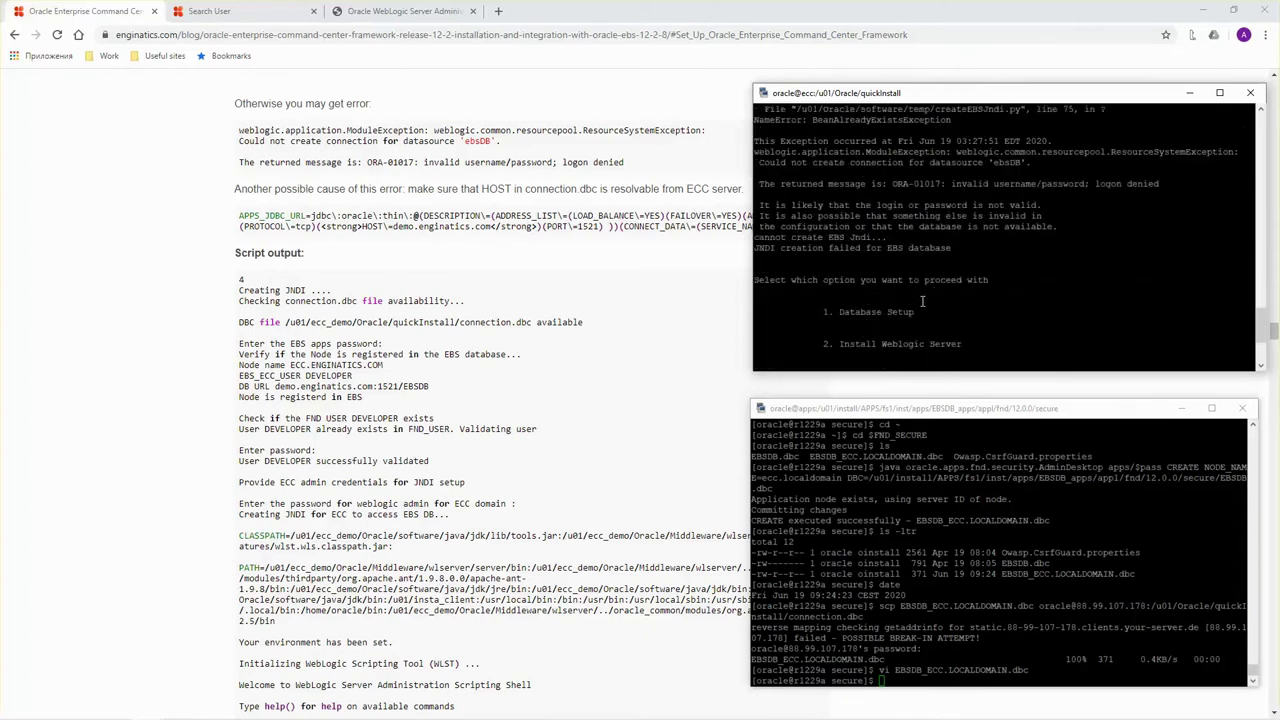
{"action": "scroll", "coordinate": [922, 301], "scroll_direction": "down", "scroll_amount": 4}
{"action": "type", "text": "6"}
{"action": "key", "text": "Return"}
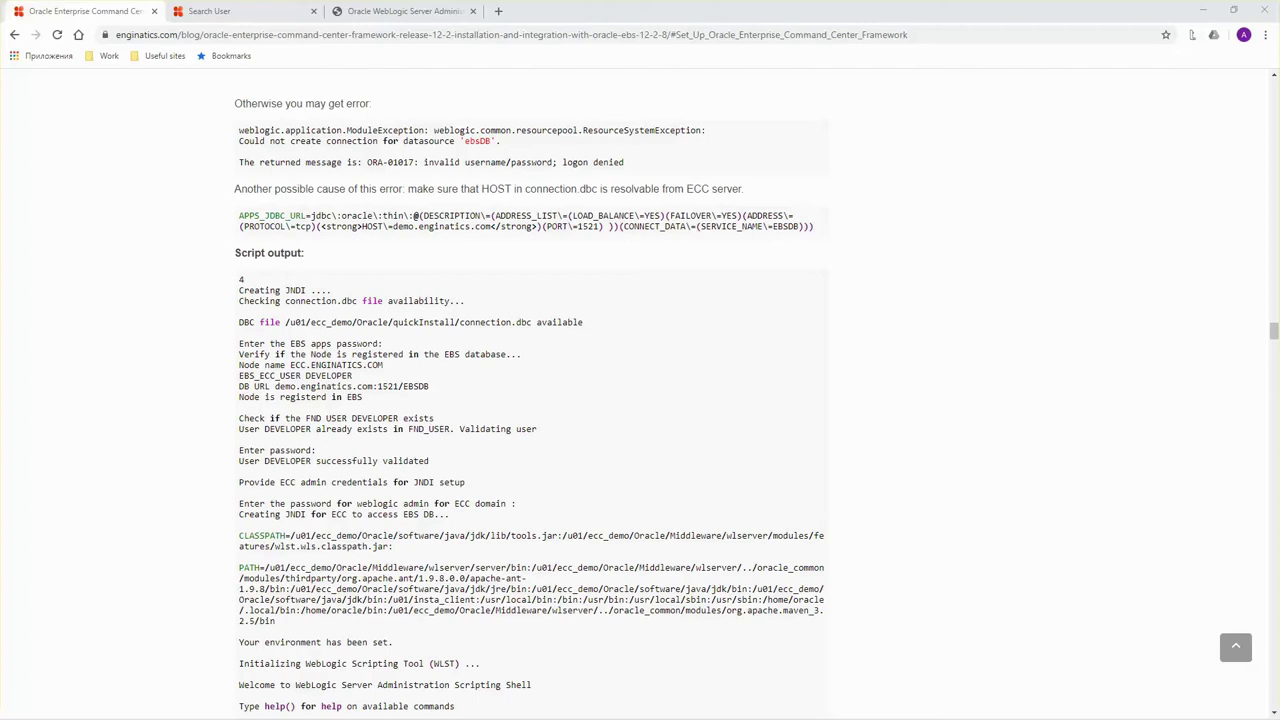
{"action": "key", "text": "alt+Tab"}
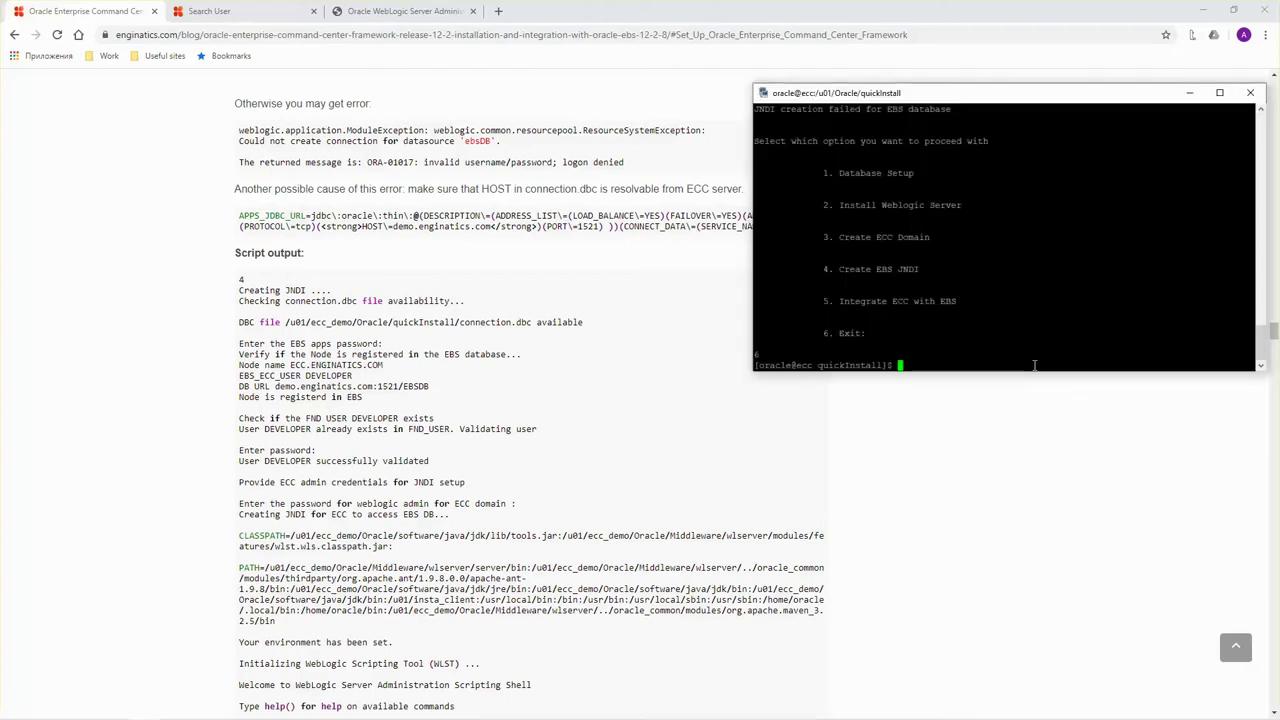
{"action": "right_click", "coordinate": [1034, 365]}
{"action": "key", "text": "Return"}
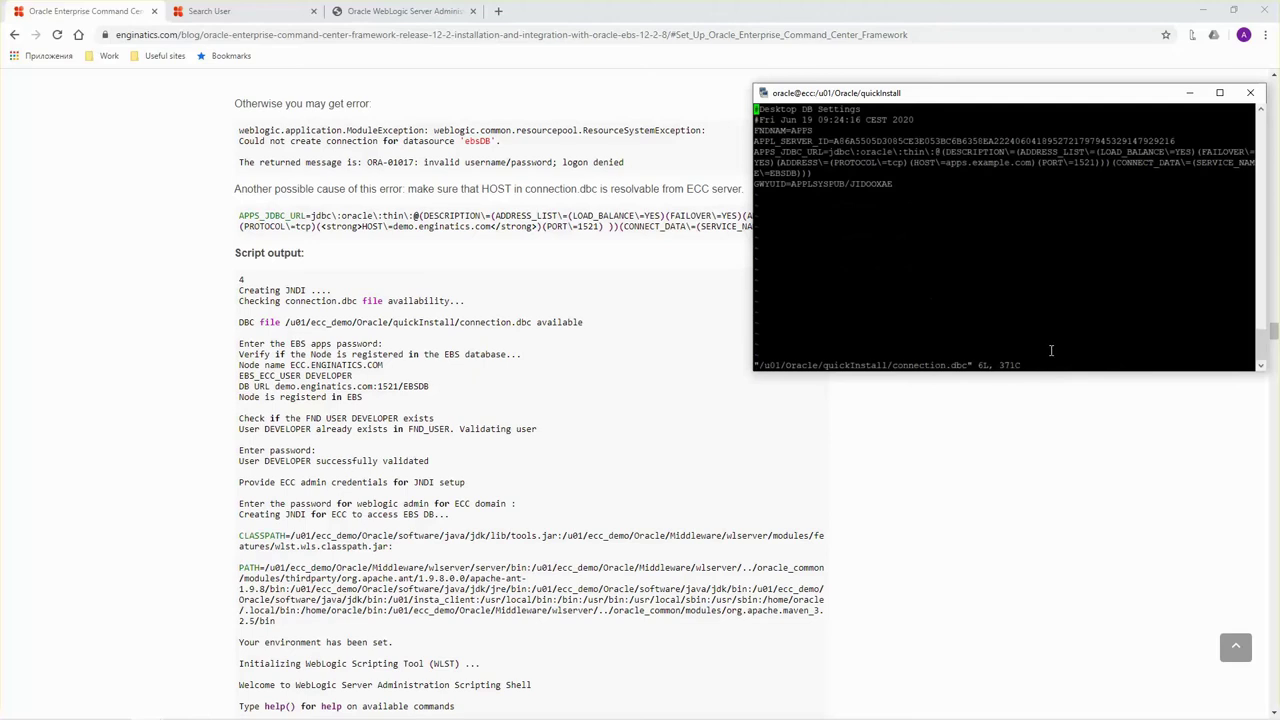
{"action": "key", "text": "Down"}
{"action": "key", "text": "Down"}
{"action": "key", "text": "Down"}
{"action": "key", "text": "Down"}
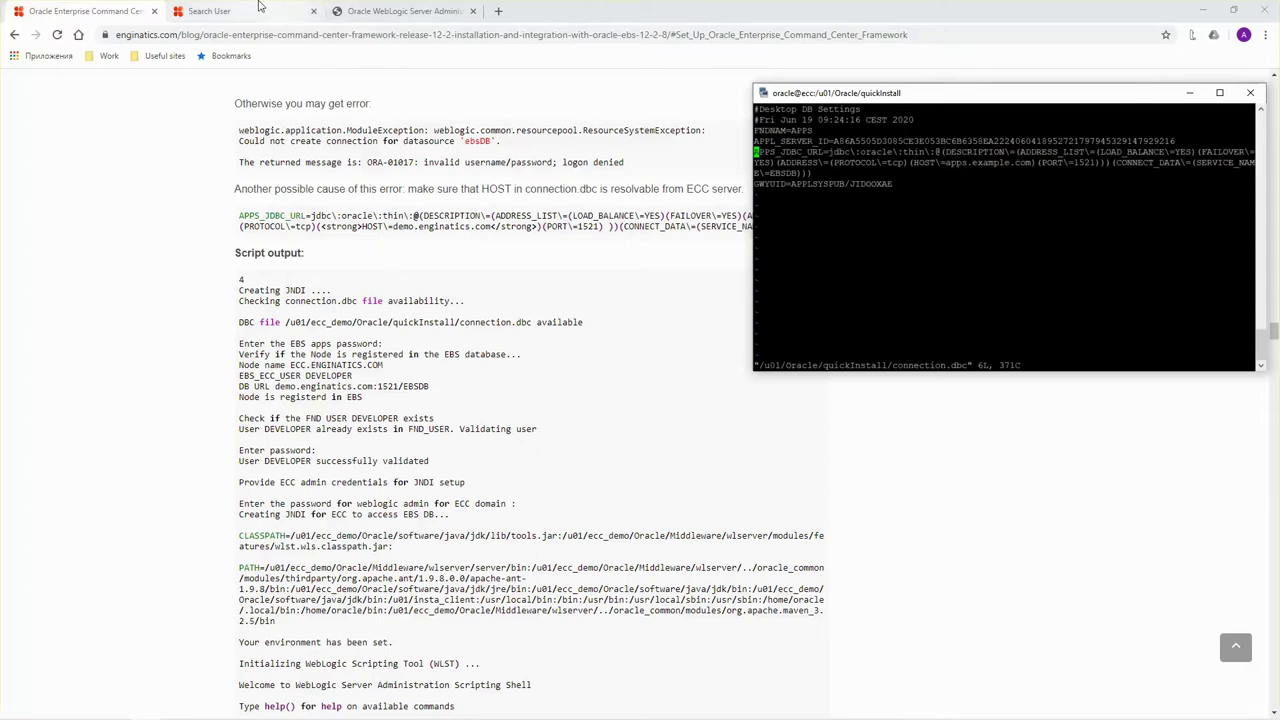
{"action": "left_click", "coordinate": [251, 11]}
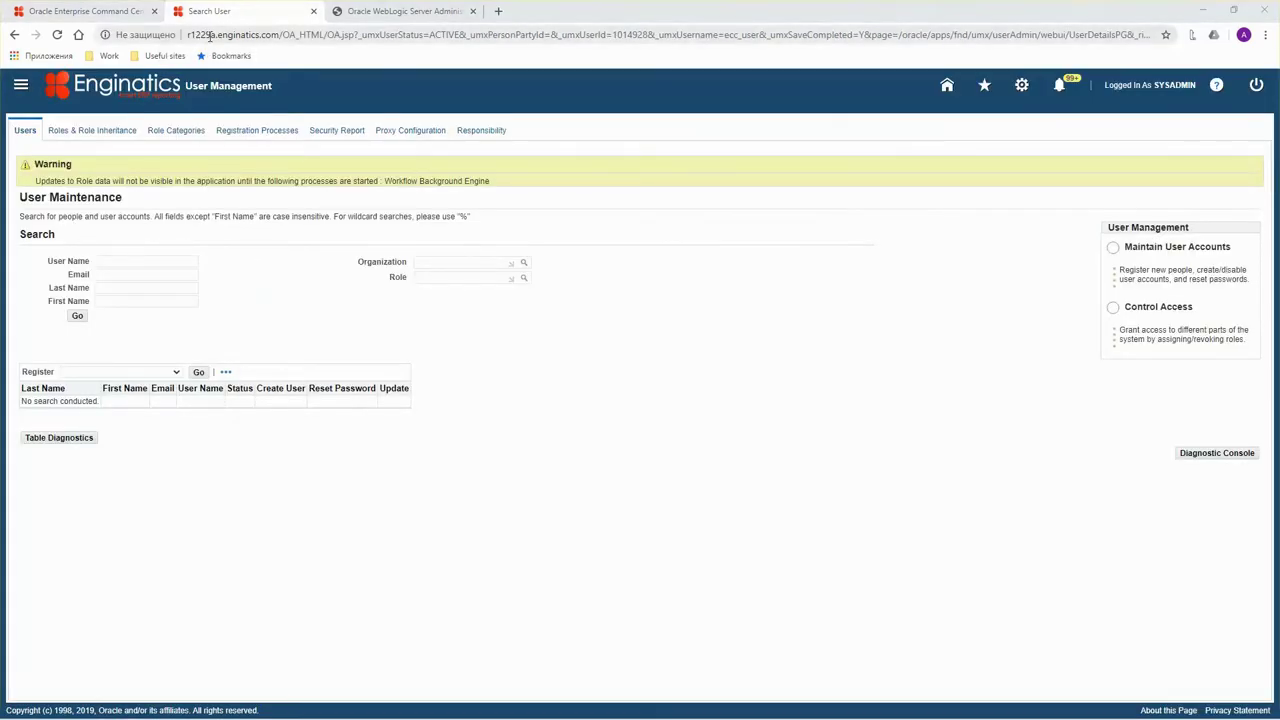
{"action": "key", "text": "alt+Tab"}
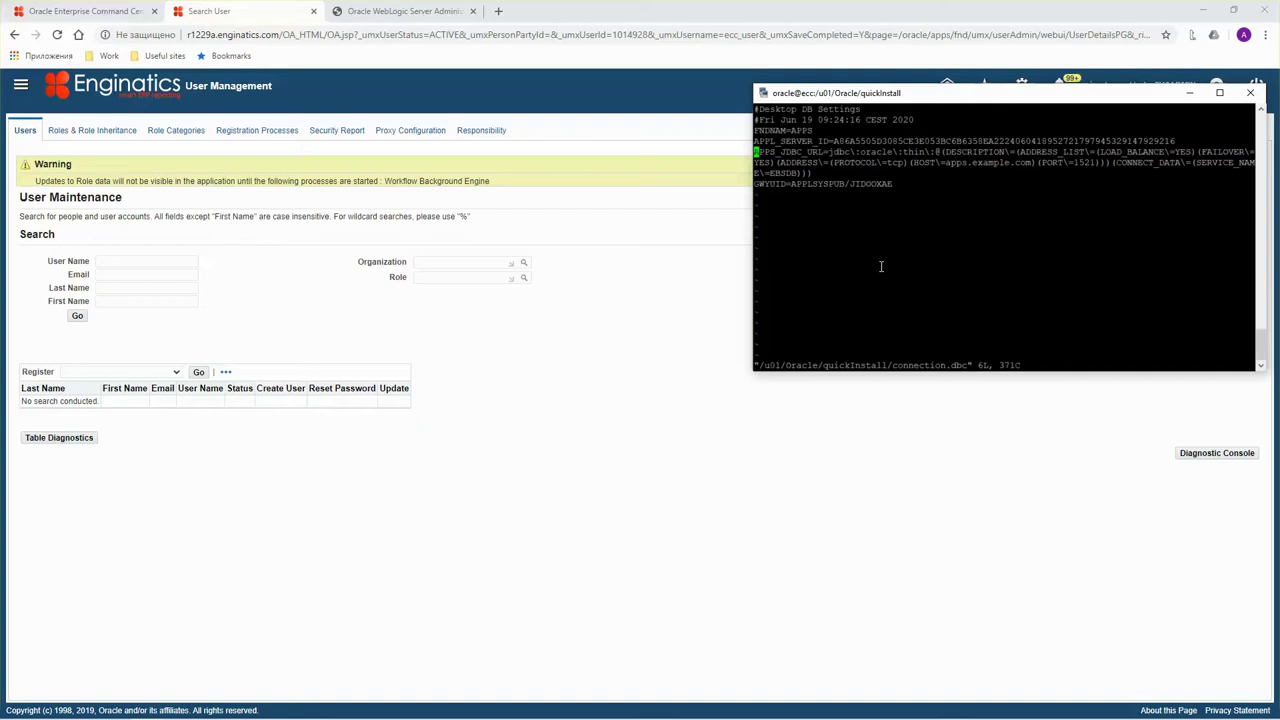
{"action": "double_click", "coordinate": [979, 163]}
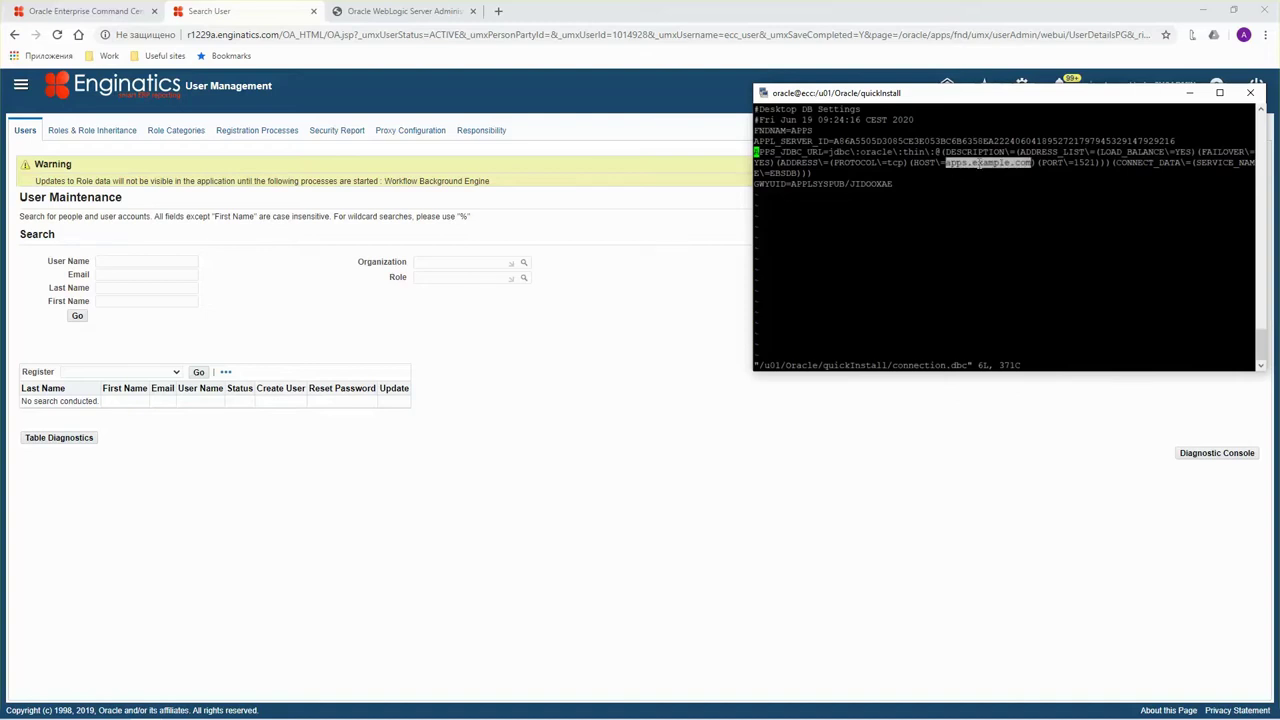
{"action": "type", "text": ":q!"}
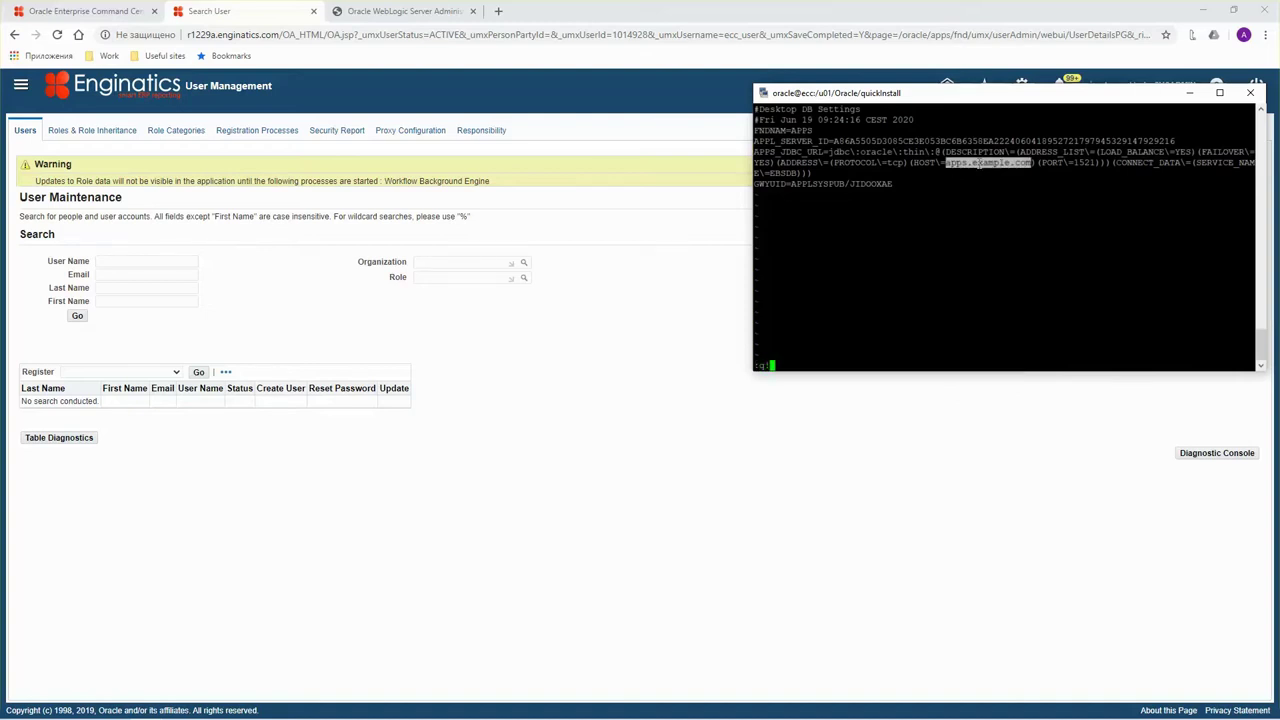
{"action": "key", "text": "Return"}
{"action": "type", "text": "vi /e"}
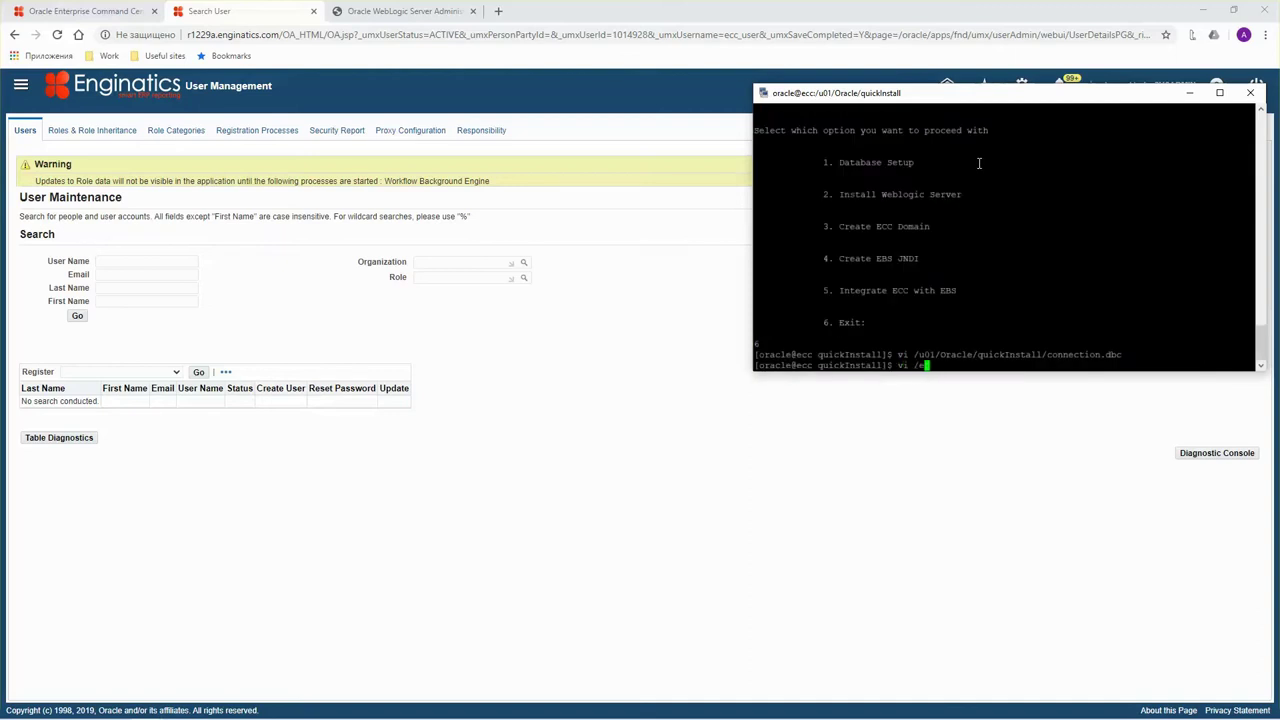
Switch to root and open /etc/hosts in vi.
{"action": "key", "text": "BackSpace"}
{"action": "key", "text": "BackSpace"}
{"action": "key", "text": "BackSpace"}
{"action": "type", "text": "su - root"}
{"action": "key", "text": "Return"}
{"action": "key", "text": "Return"}
{"action": "type", "text": "vi /etc/hosts"}
{"action": "key", "text": "Return"}
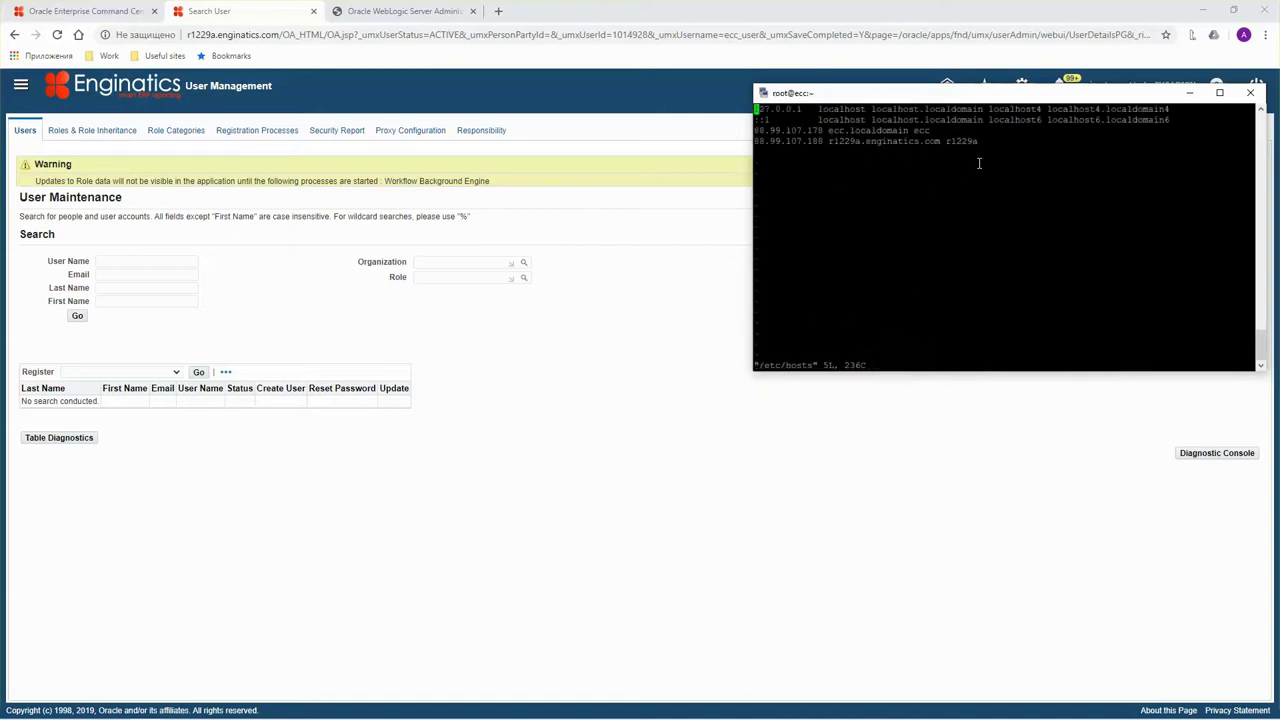
Add a hosts entry mapping 88.99.107.188 to apps.example.com with alias apps.
{"action": "key", "text": "Down"}
{"action": "key", "text": "Down"}
{"action": "key", "text": "Down"}
{"action": "key", "text": "Down"}
{"action": "type", "text": "i"}
{"action": "type", "text": "88.99.107"}
{"action": "type", "text": ".108"}
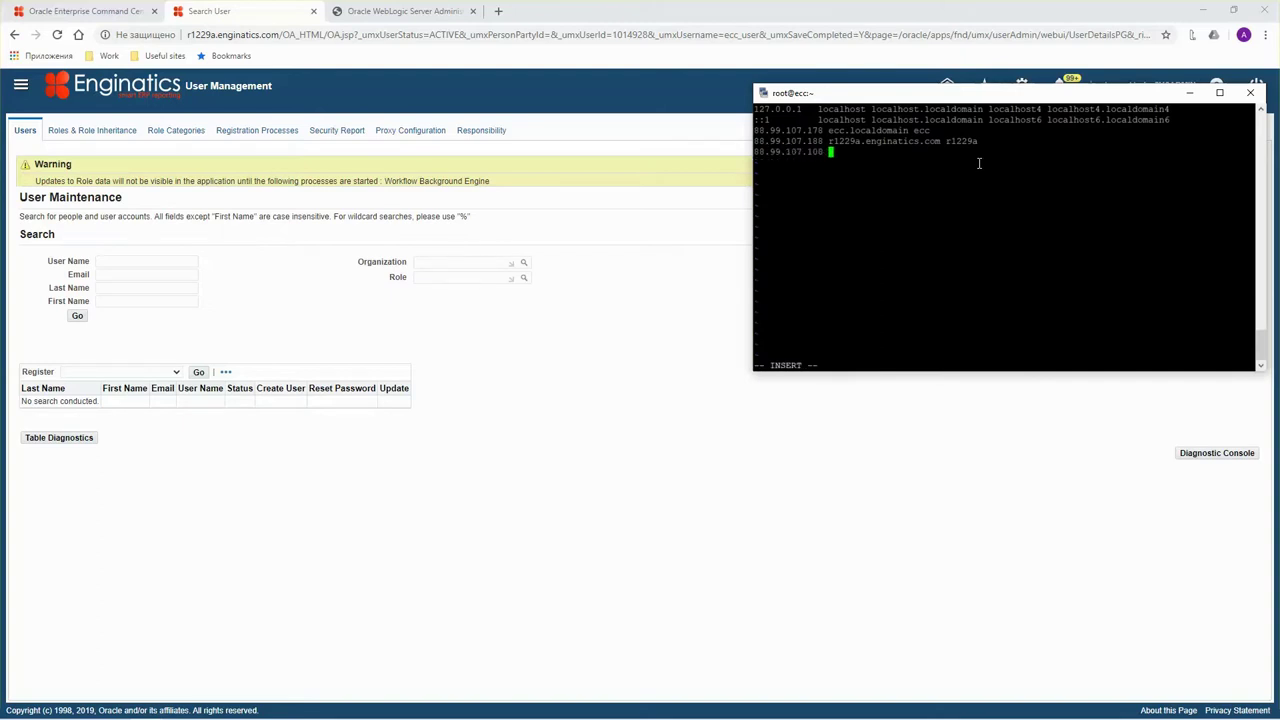
{"action": "key", "text": "BackSpace"}
{"action": "key", "text": "BackSpace"}
{"action": "key", "text": "BackSpace"}
{"action": "type", "text": "88"}
{"action": "right_click", "coordinate": [979, 163]}
{"action": "key", "text": "Escape"}
{"action": "type", "text": "a apps"}
{"action": "key", "text": "Escape"}
Save /etc/hosts with :wq and cancel the recalled edit command at the root prompt.
{"action": "type", "text": ":wq"}
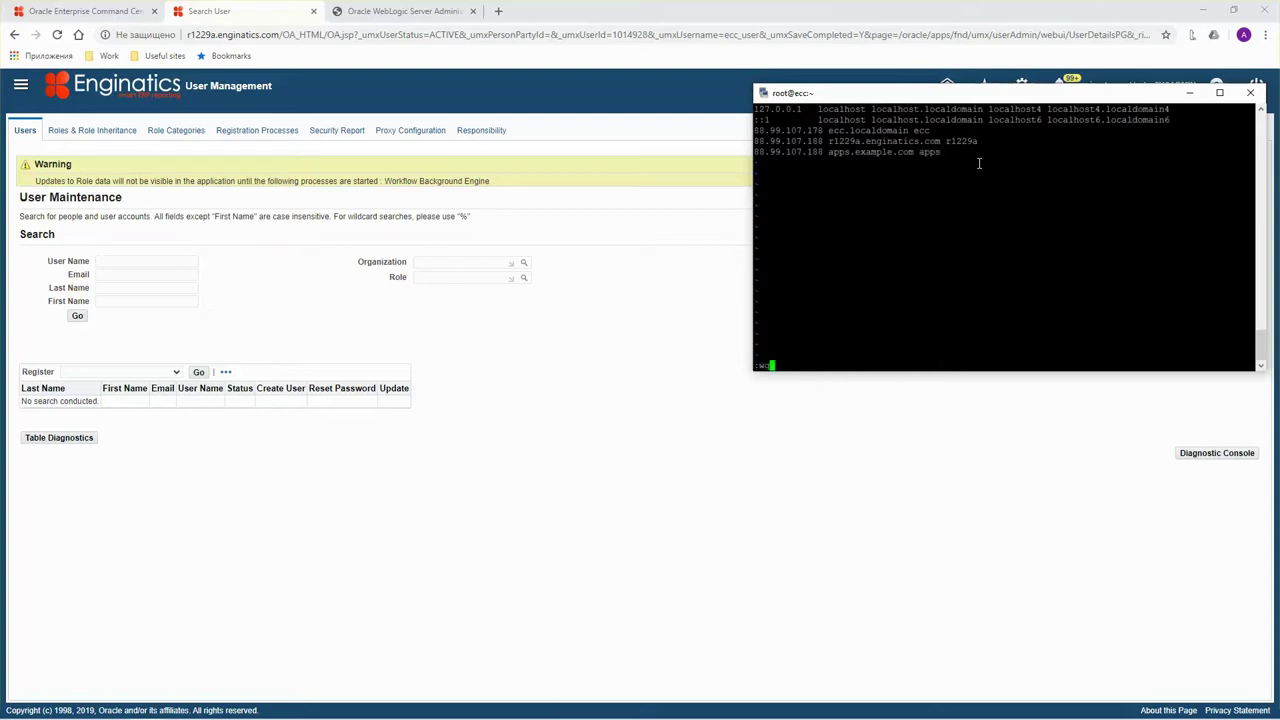
{"action": "double_click", "coordinate": [850, 143]}
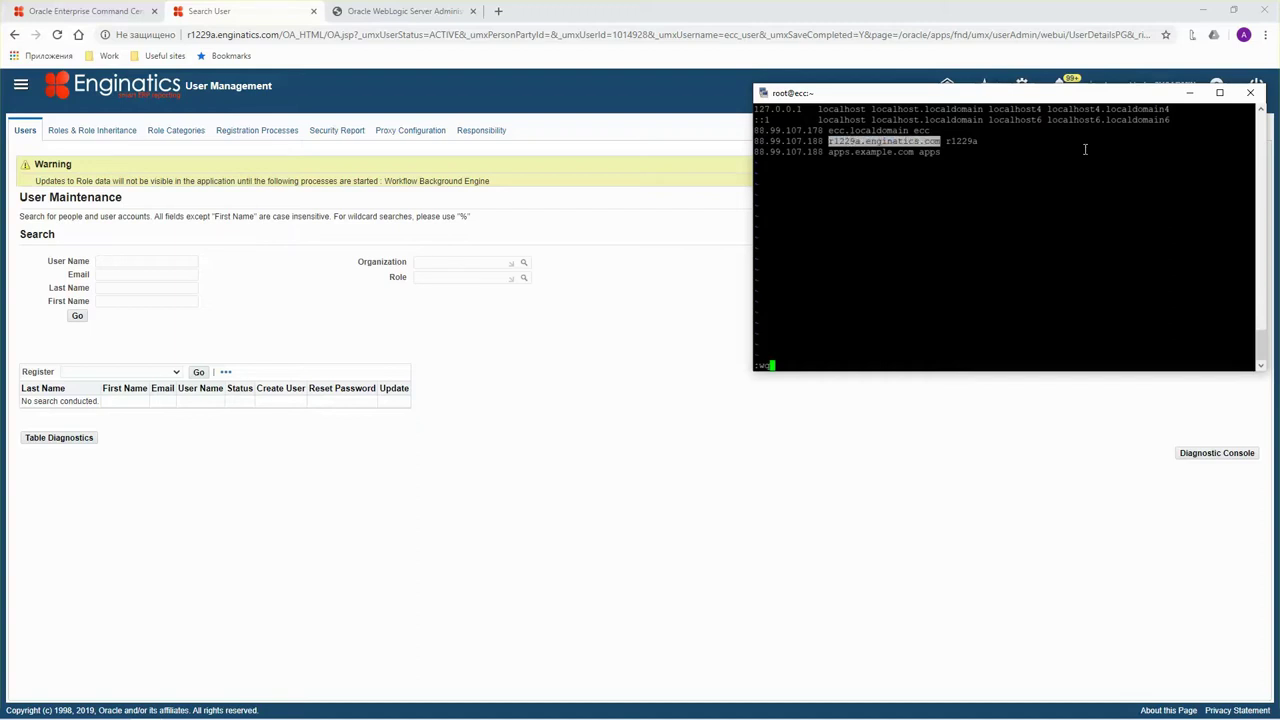
{"action": "key", "text": "Escape"}
{"action": "type", "text": ":wq"}
{"action": "key", "text": "Return"}
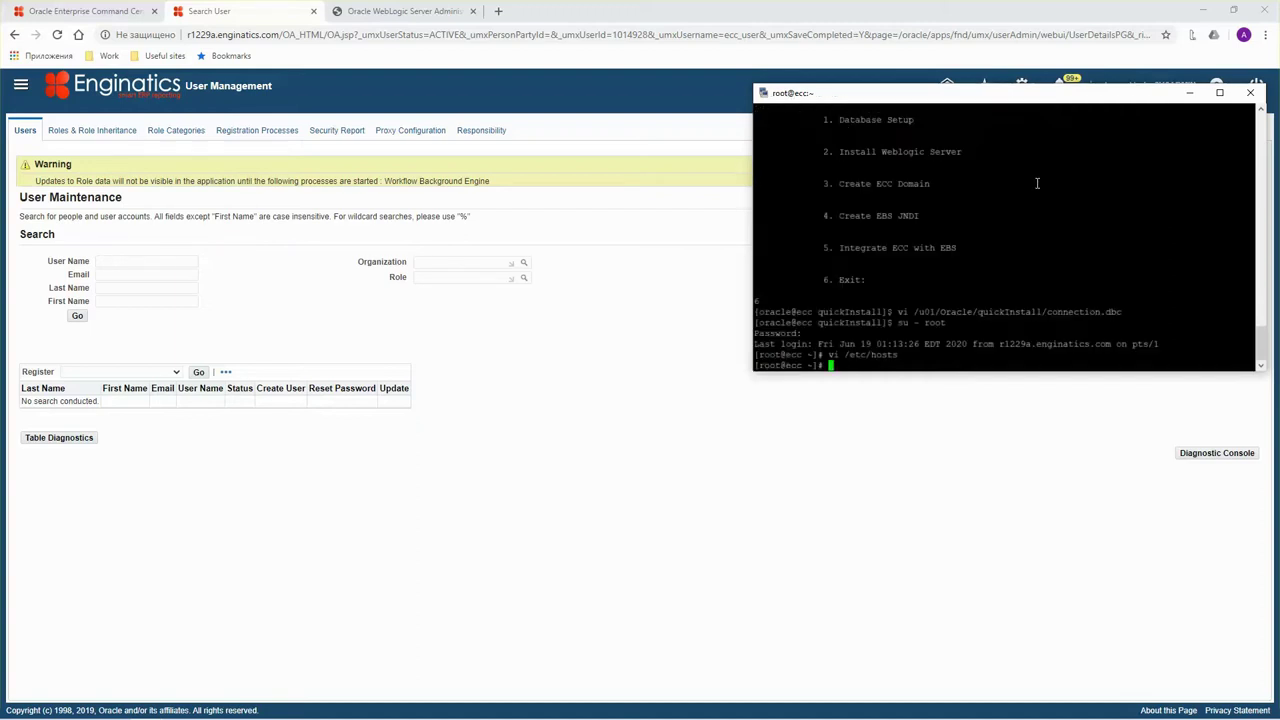
{"action": "key", "text": "Return"}
{"action": "key", "text": "Return"}
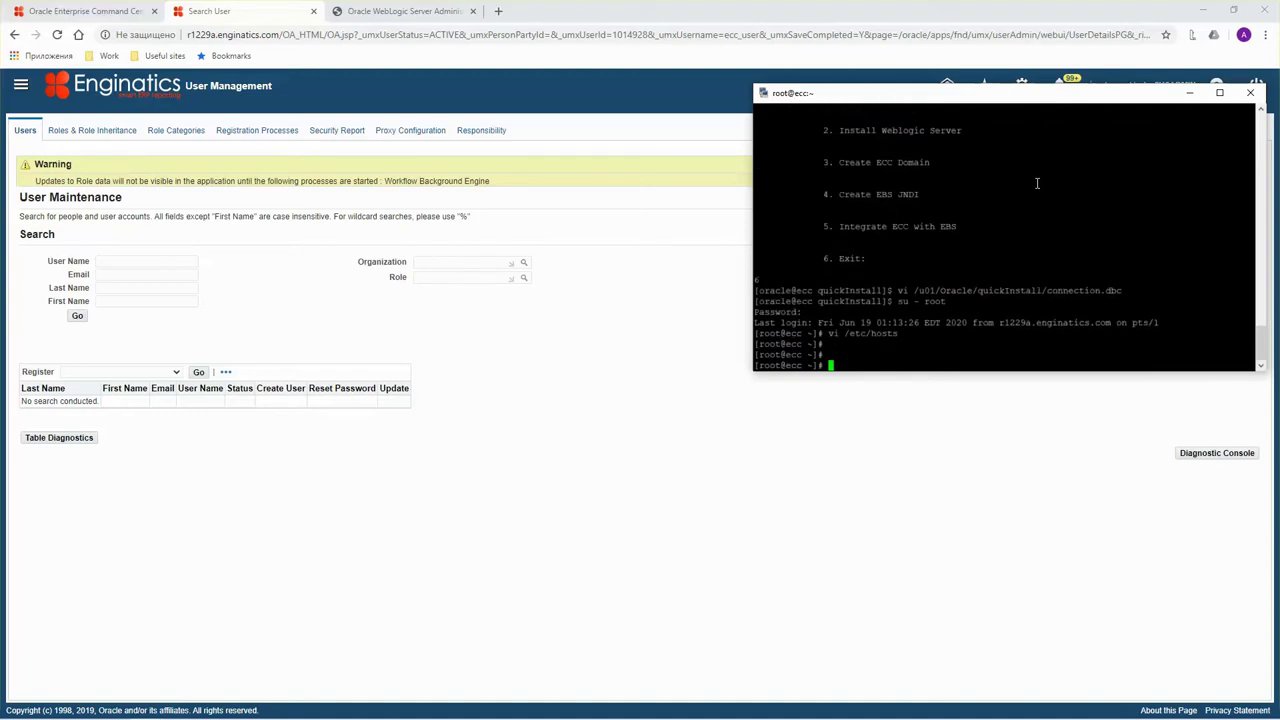
{"action": "key", "text": "Up"}
{"action": "key", "text": "ctrl+c"}
Exit root back to oracle and launch ./envSetup.sh from quickInstall.
{"action": "type", "text": "exit"}
{"action": "key", "text": "Return"}
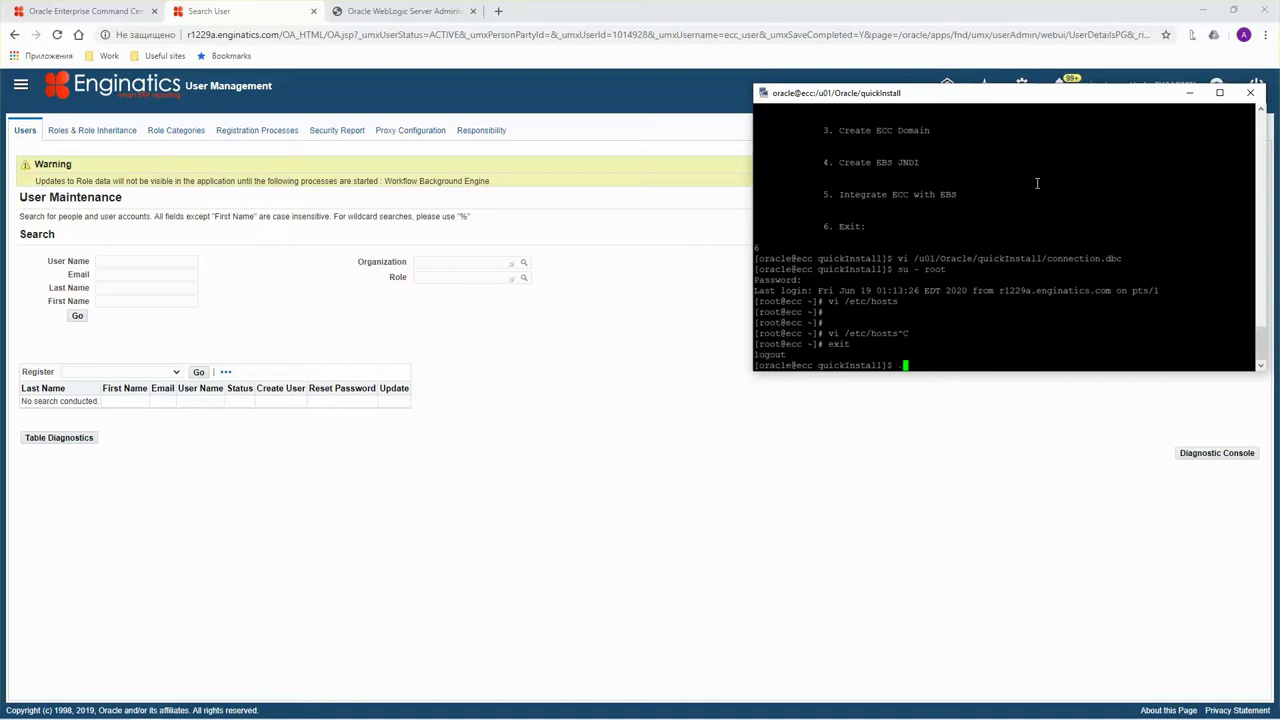
{"action": "type", "text": "s"}
{"action": "key", "text": "Return"}
{"action": "type", "text": "./et"}
{"action": "key", "text": "BackSpace"}
{"action": "key", "text": "BackSpace"}
{"action": "type", "text": "env"}
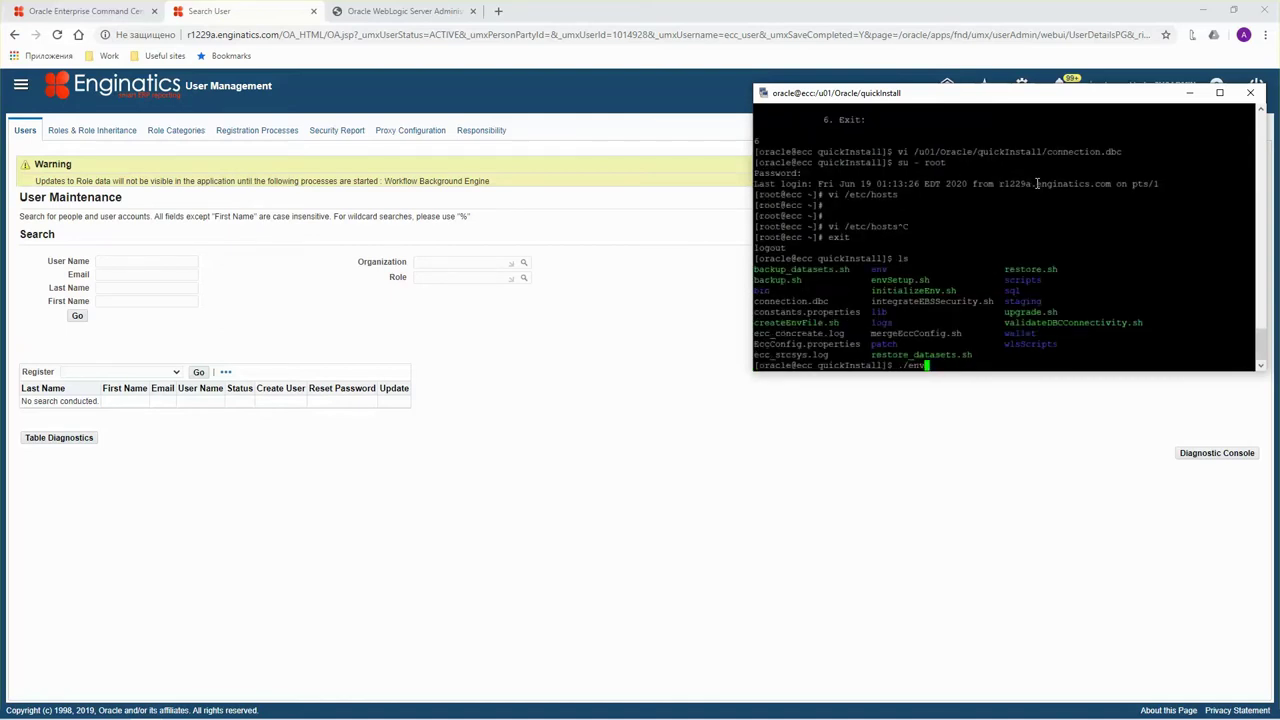
{"action": "type", "text": "S"}
{"action": "key", "text": "Tab"}
{"action": "key", "text": "Return"}
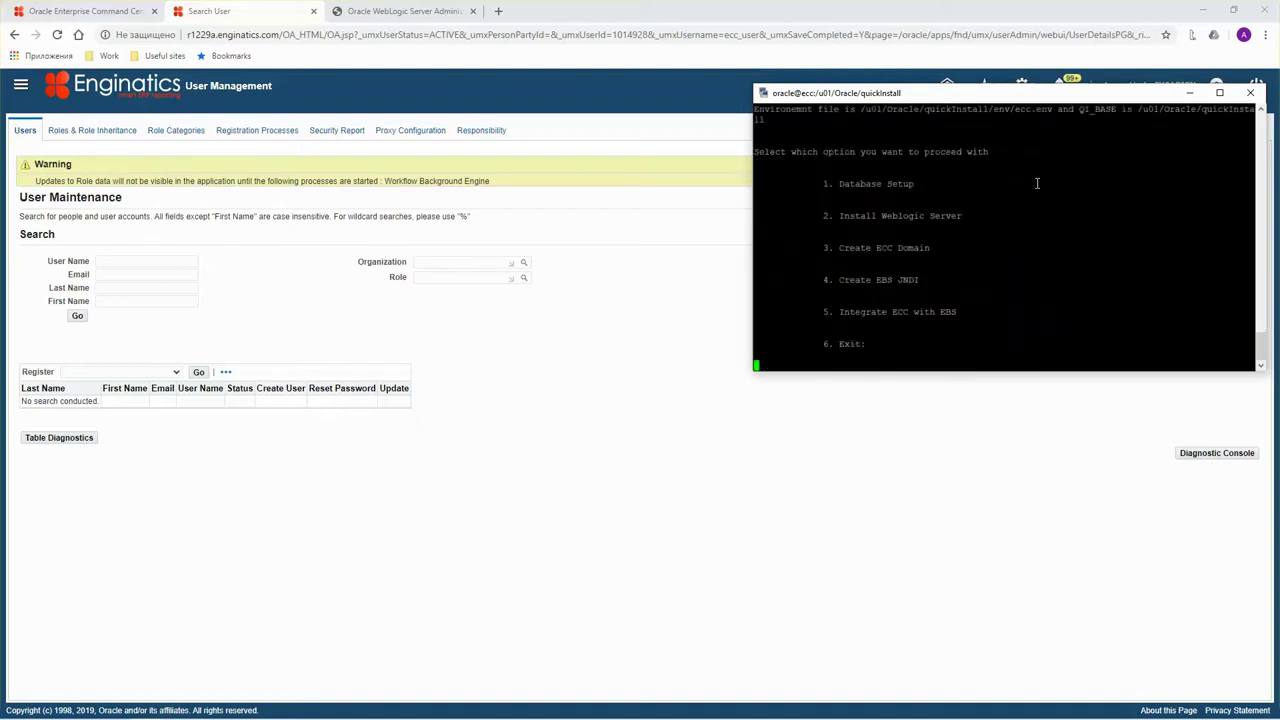
Choose Create EBS JNDI (4), enter the apps, ECC_USER and weblogic passwords, and review the success output.
{"action": "type", "text": "4"}
{"action": "key", "text": "Return"}
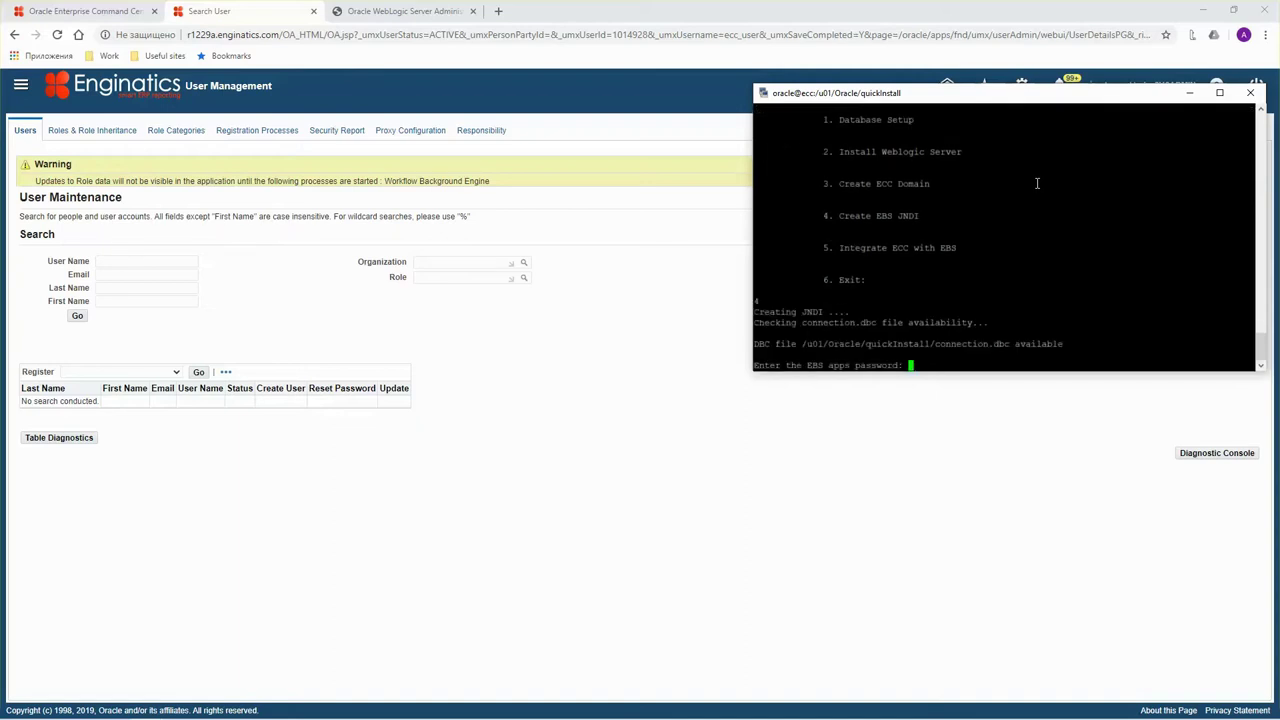
{"action": "key", "text": "Return"}
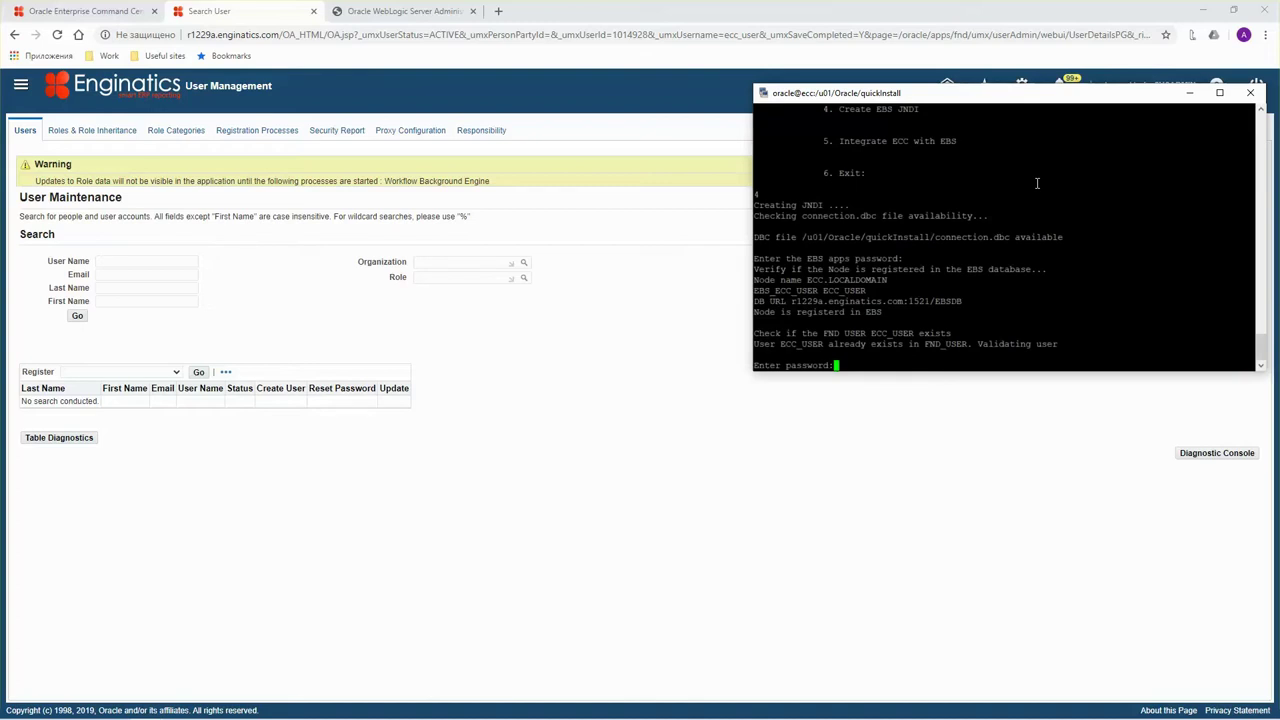
{"action": "key", "text": "Return"}
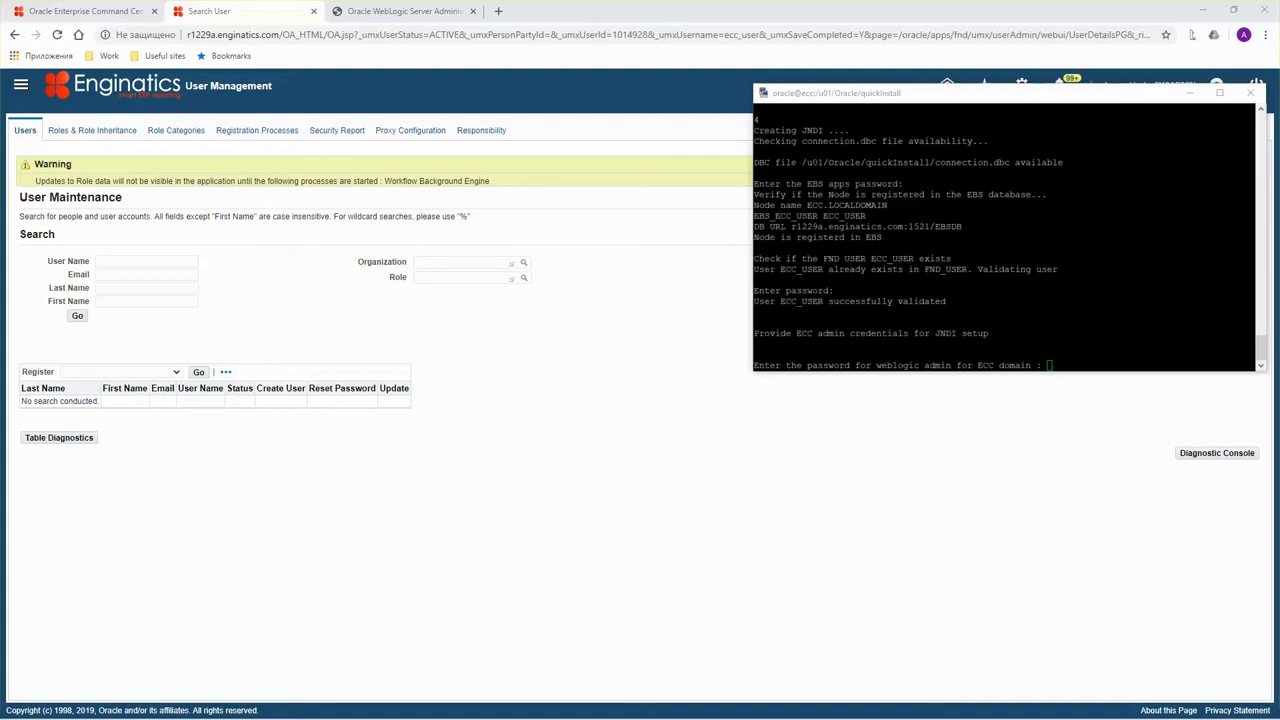
{"action": "left_click", "coordinate": [978, 218]}
{"action": "left_click", "coordinate": [1131, 263]}
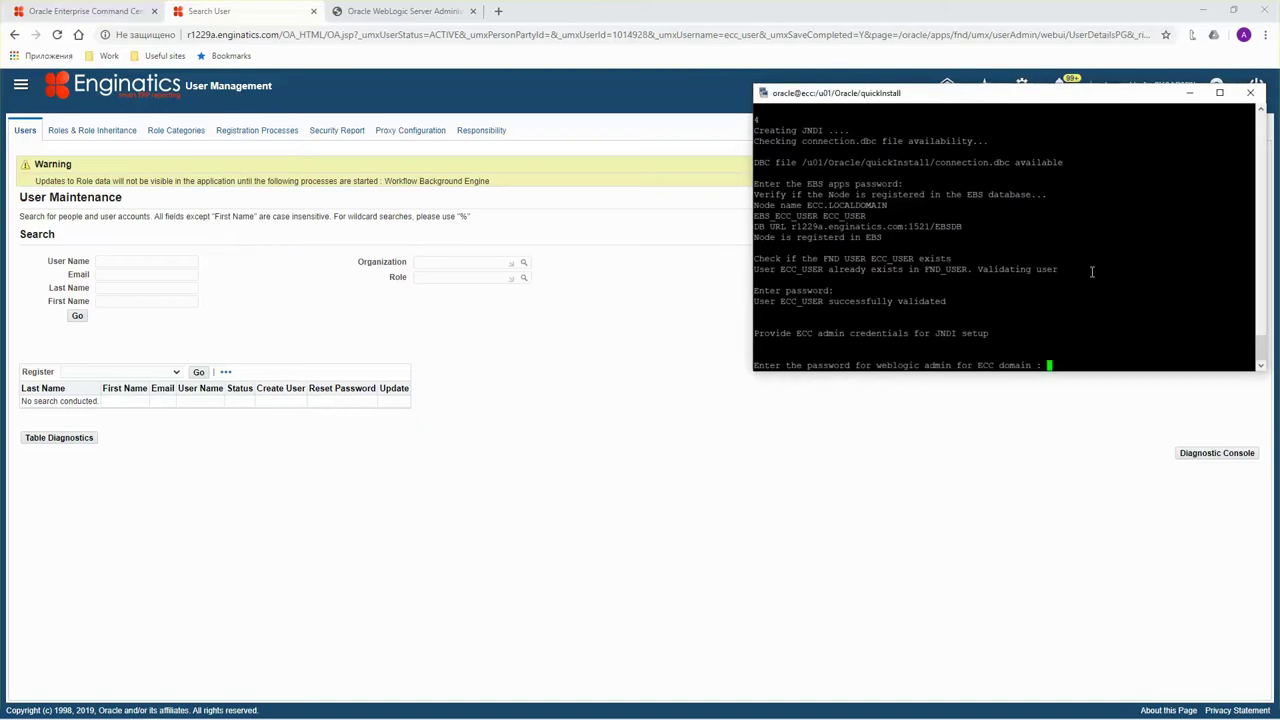
{"action": "key", "text": "Return"}
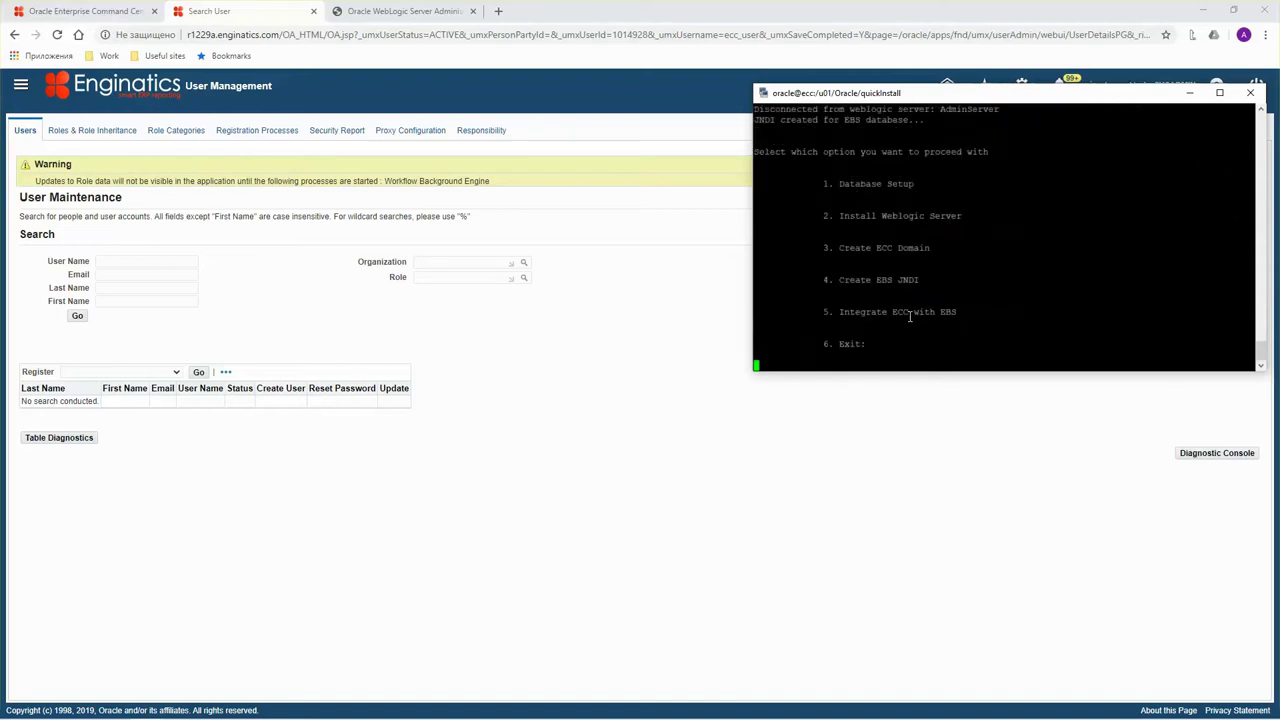
{"action": "scroll", "coordinate": [899, 295], "scroll_direction": "up", "scroll_amount": 4}
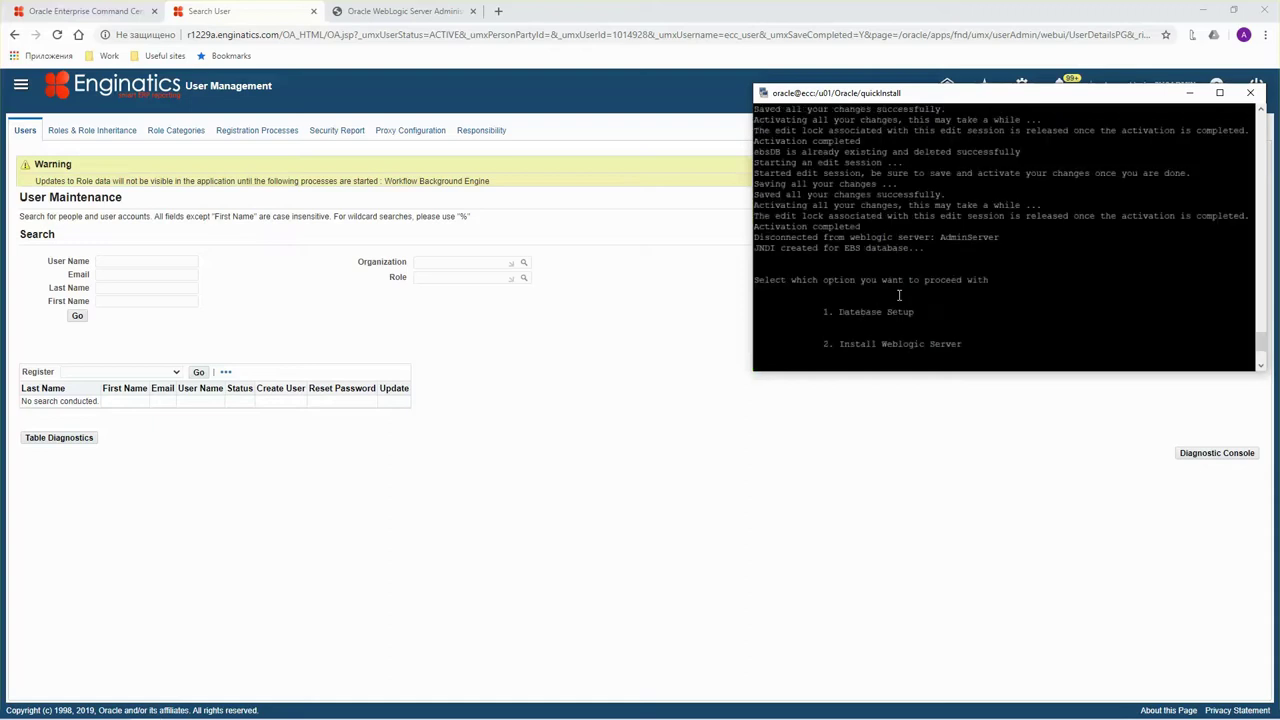
{"action": "scroll", "coordinate": [883, 297], "scroll_direction": "up", "scroll_amount": 3}
{"action": "scroll", "coordinate": [895, 305], "scroll_direction": "down", "scroll_amount": 3}
{"action": "scroll", "coordinate": [890, 244], "scroll_direction": "up", "scroll_amount": 4}
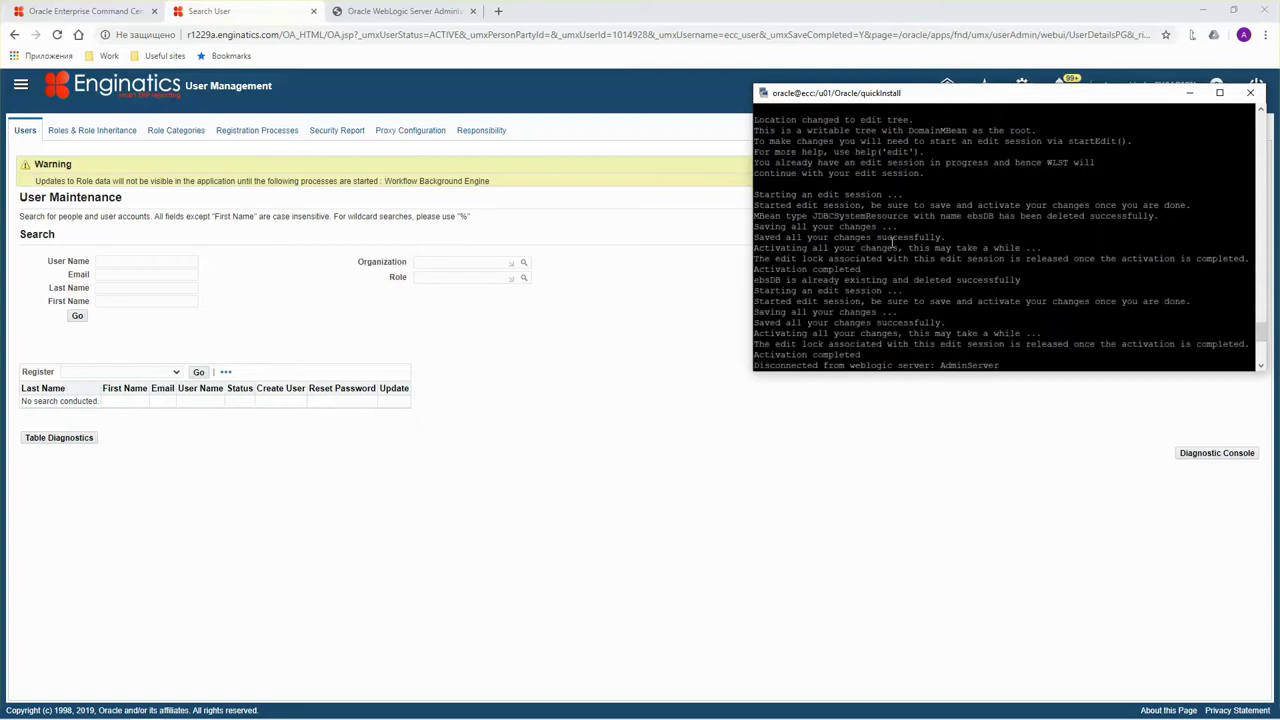
{"action": "scroll", "coordinate": [878, 236], "scroll_direction": "down", "scroll_amount": 4}
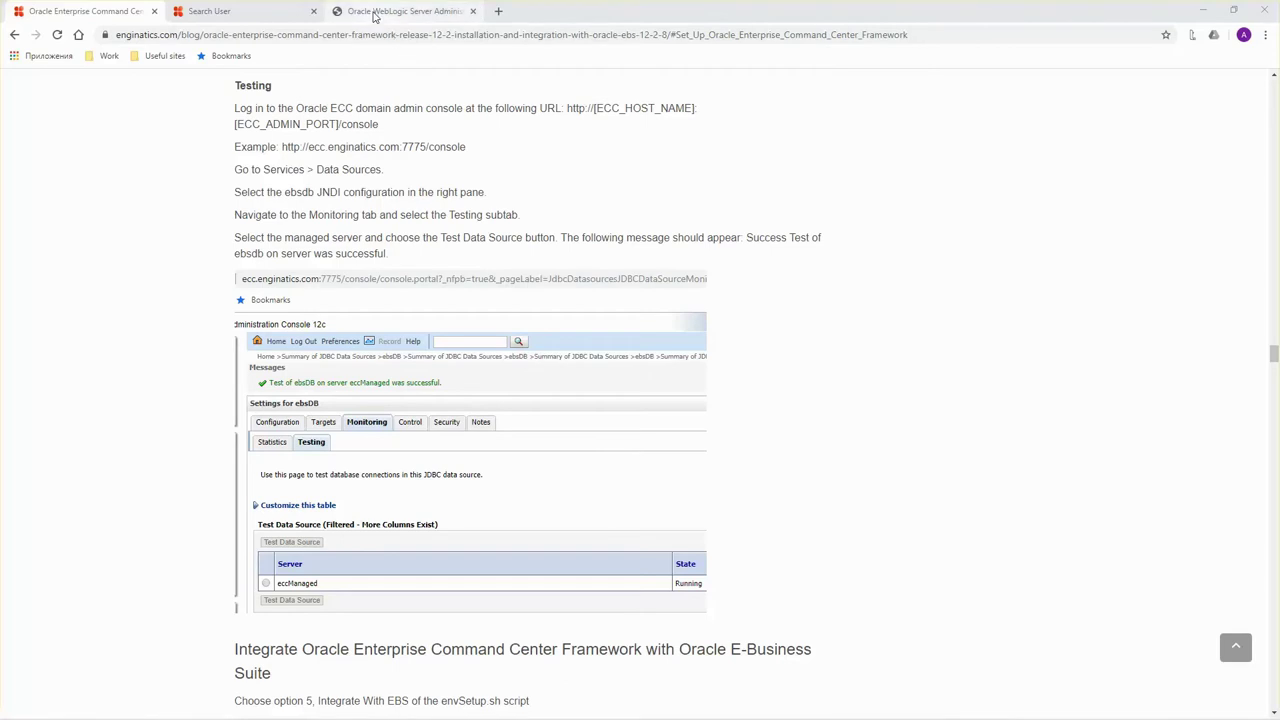
Log in to the WebLogic Administration Console and dismiss the save-password offer.
{"action": "left_click", "coordinate": [373, 14]}
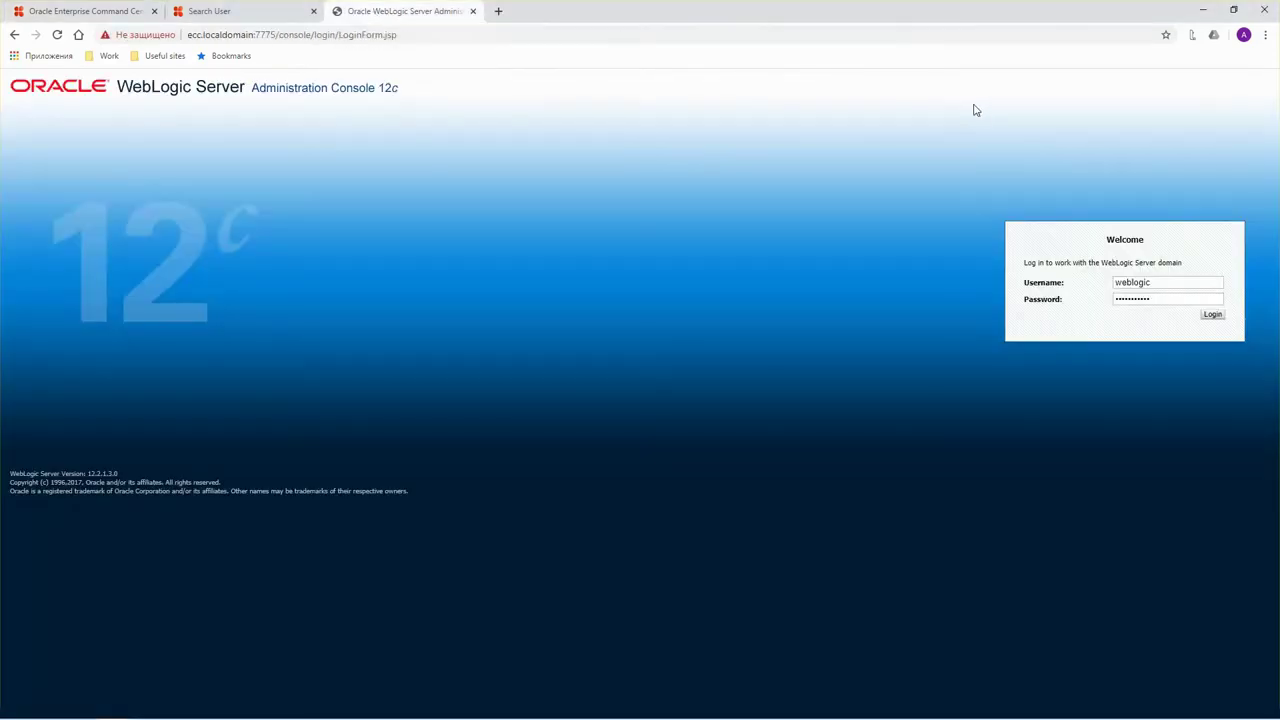
{"action": "left_click", "coordinate": [1213, 318]}
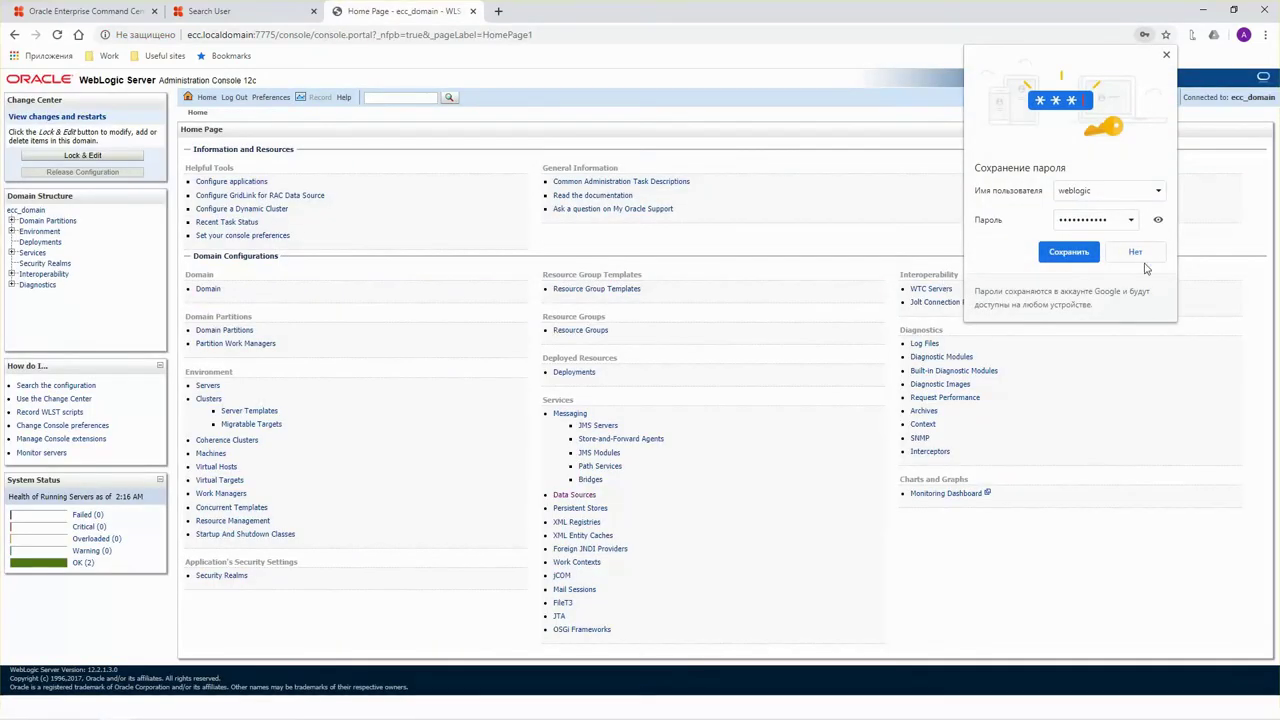
{"action": "left_click", "coordinate": [1135, 253]}
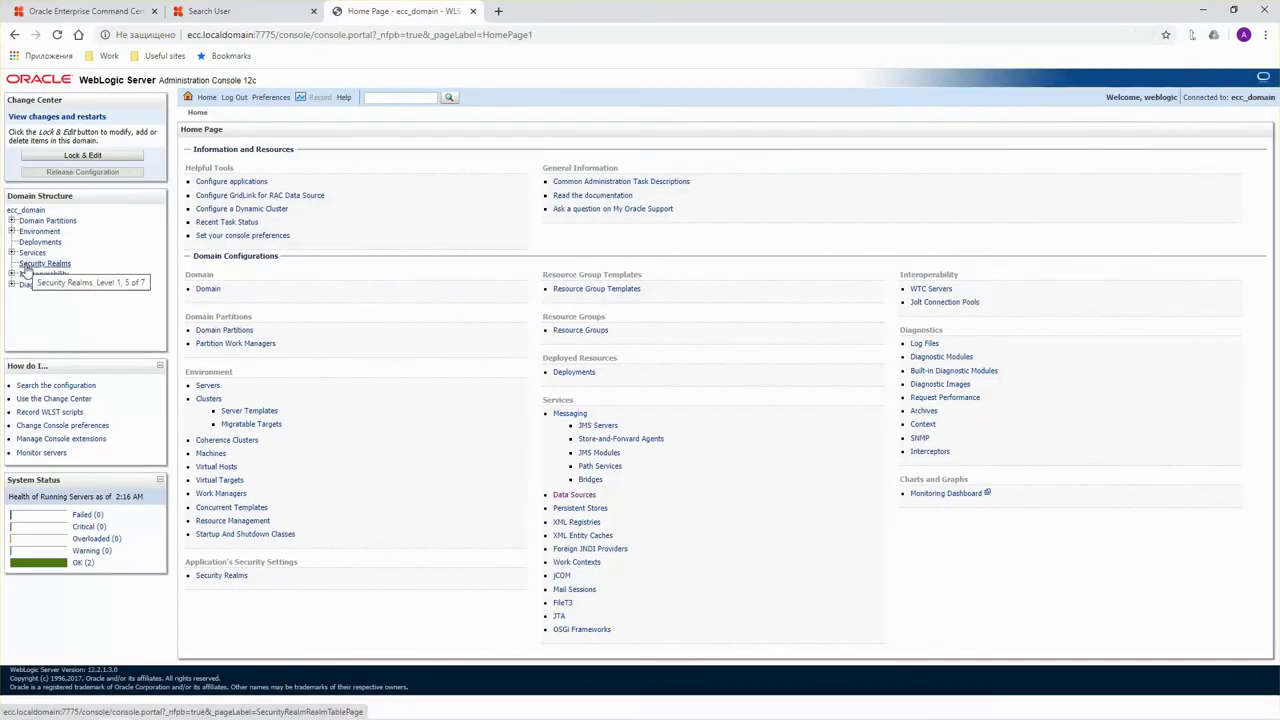
Test the ebsDB data source on server eccManaged from Monitoring > Testing, then return to the blog.
{"action": "left_click", "coordinate": [11, 253]}
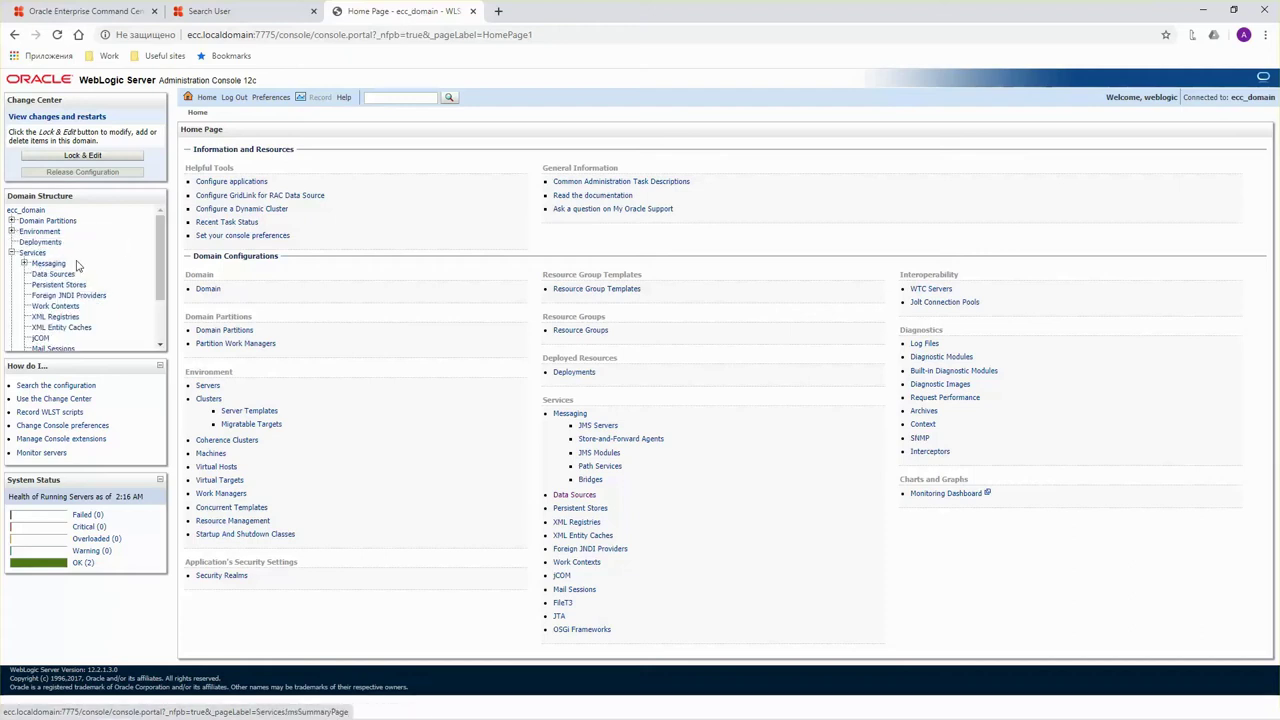
{"action": "left_click", "coordinate": [62, 274]}
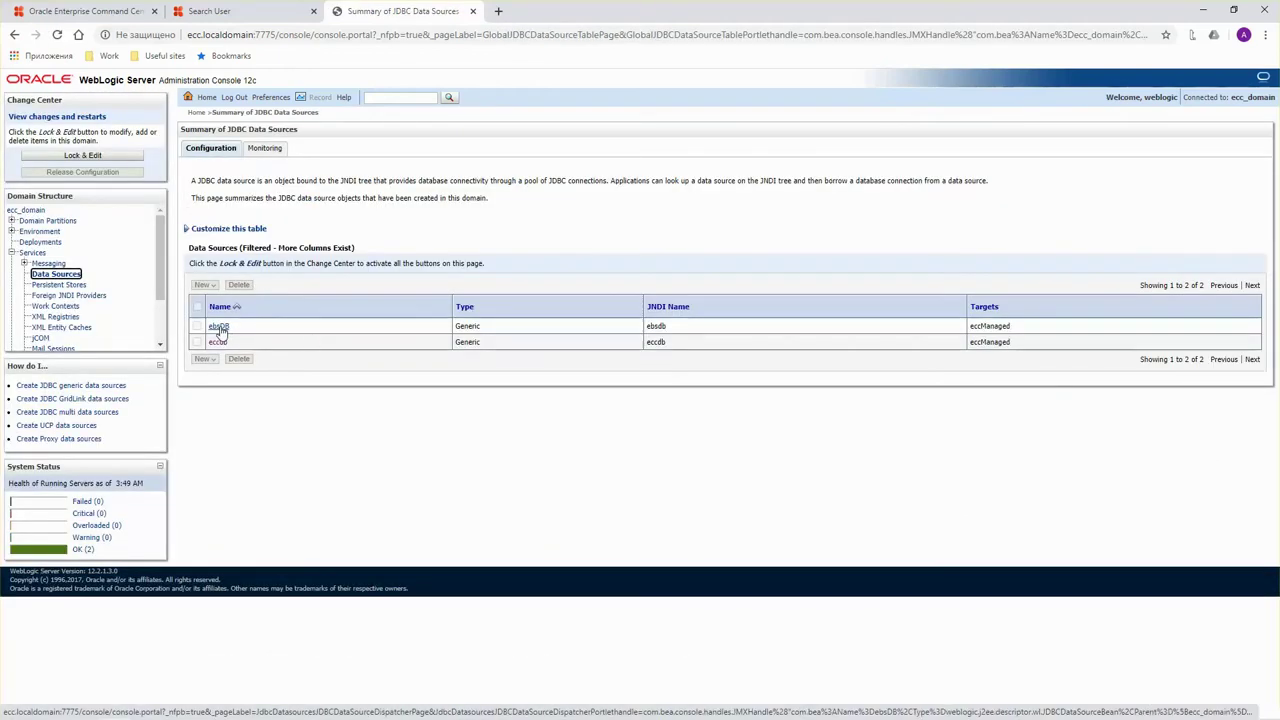
{"action": "left_click", "coordinate": [219, 328]}
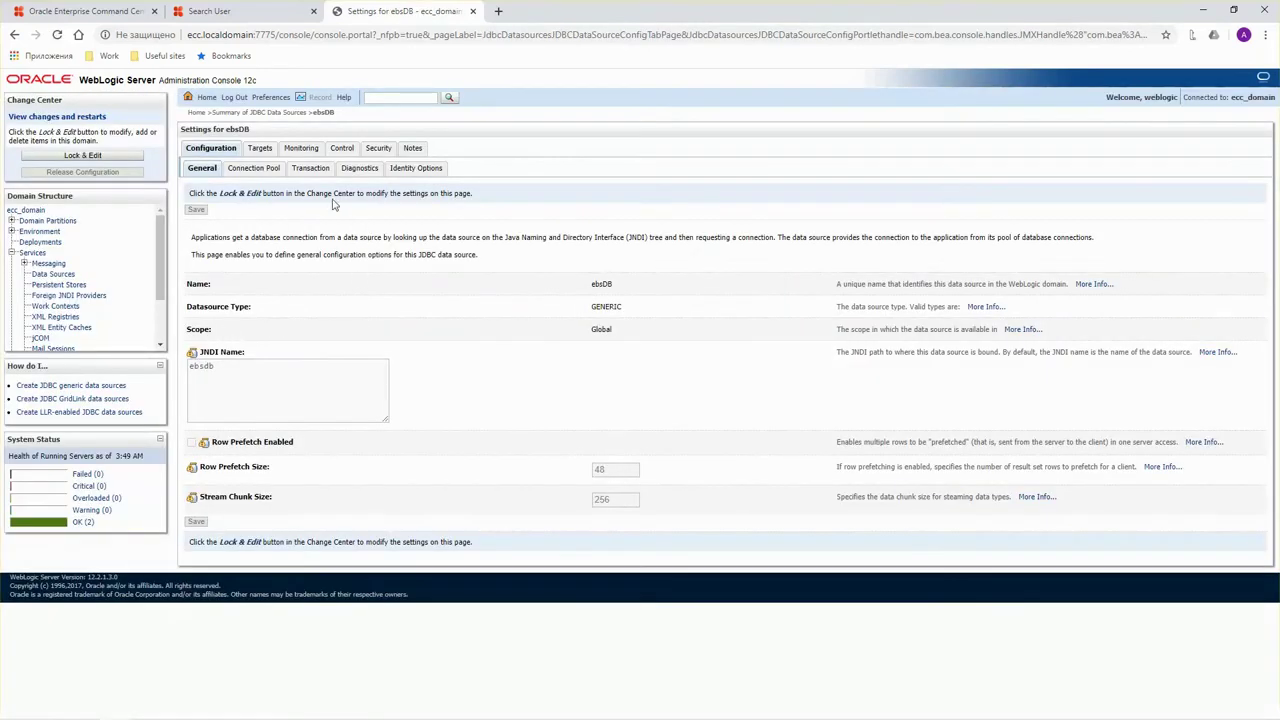
{"action": "left_click", "coordinate": [302, 149]}
{"action": "left_click", "coordinate": [246, 168]}
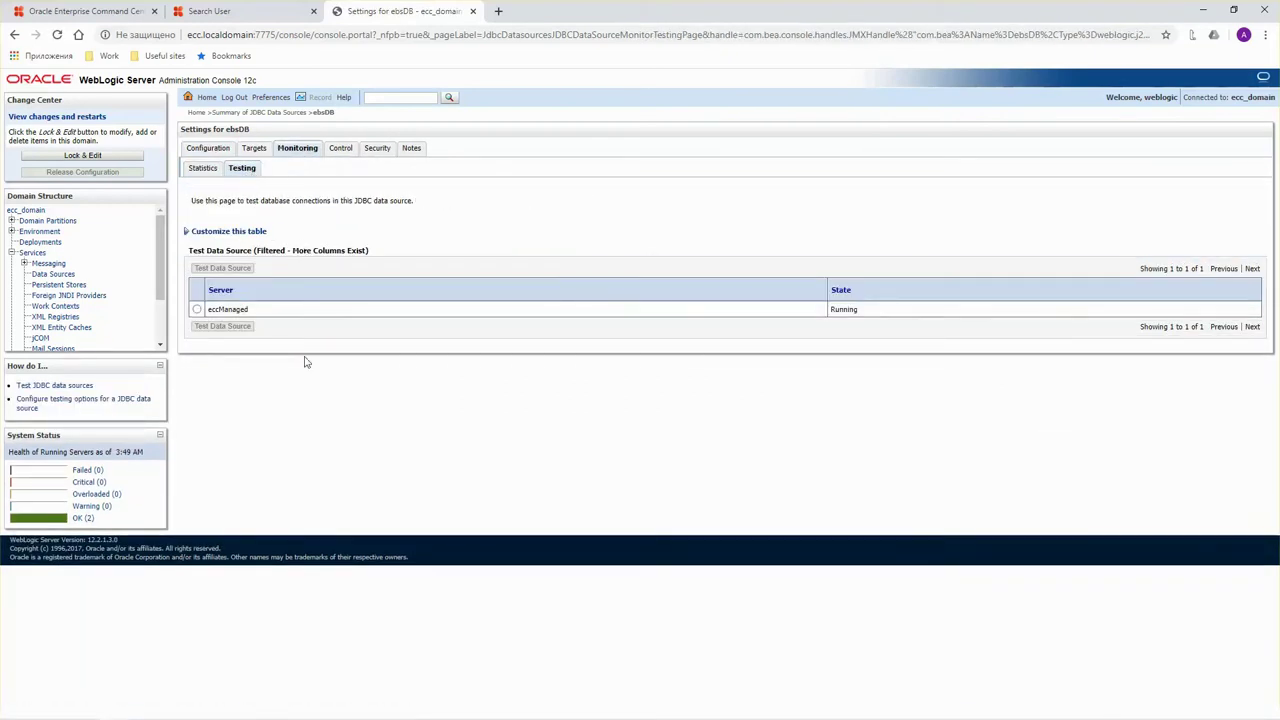
{"action": "left_click", "coordinate": [197, 310]}
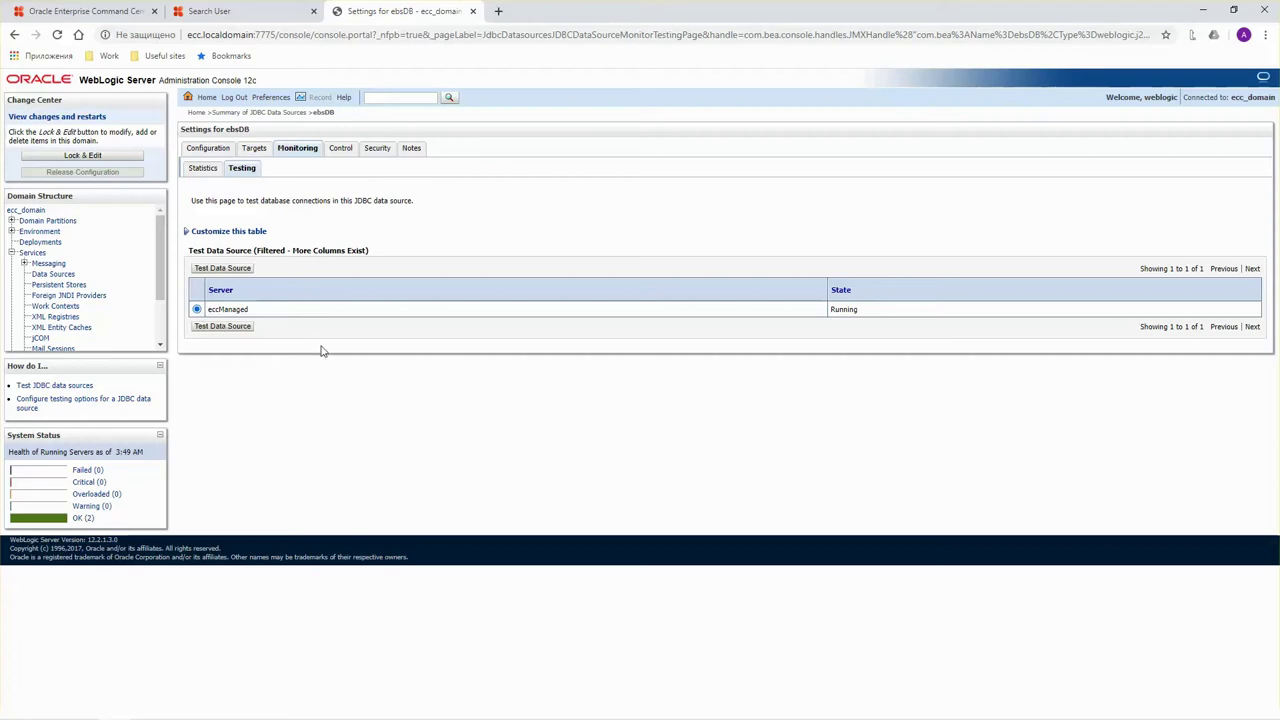
{"action": "left_click", "coordinate": [230, 272]}
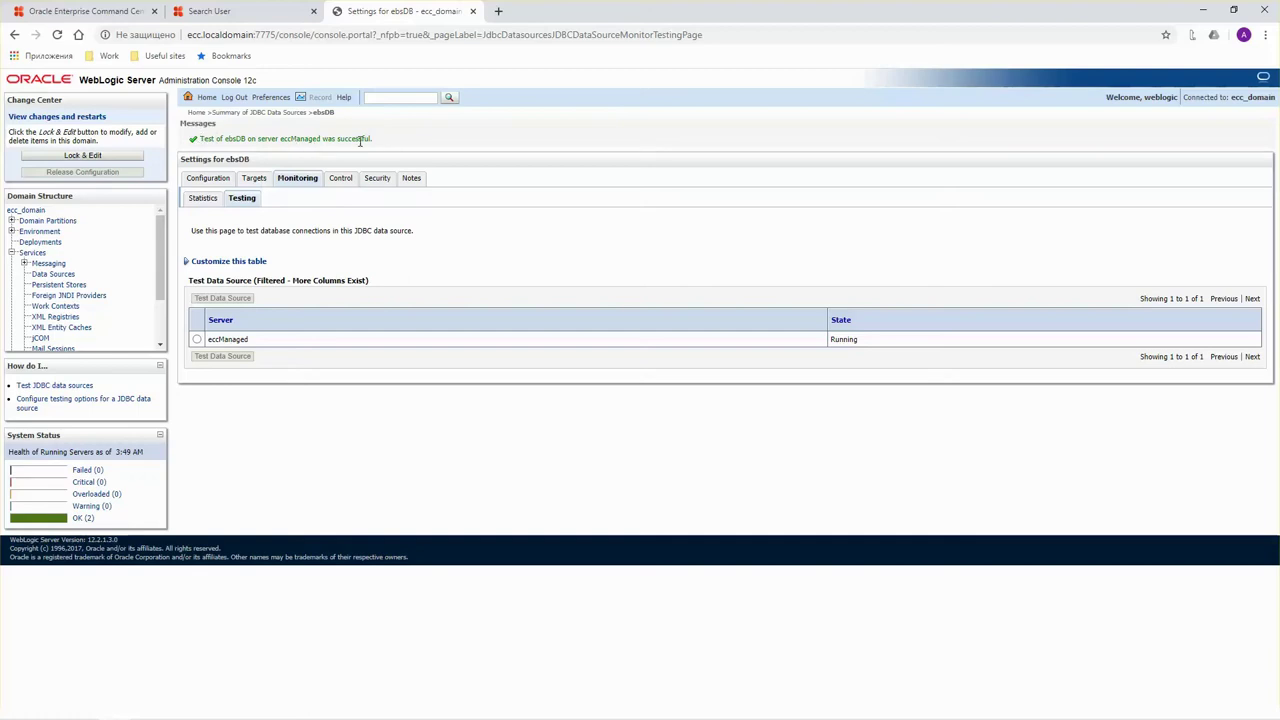
{"action": "left_click", "coordinate": [100, 12]}
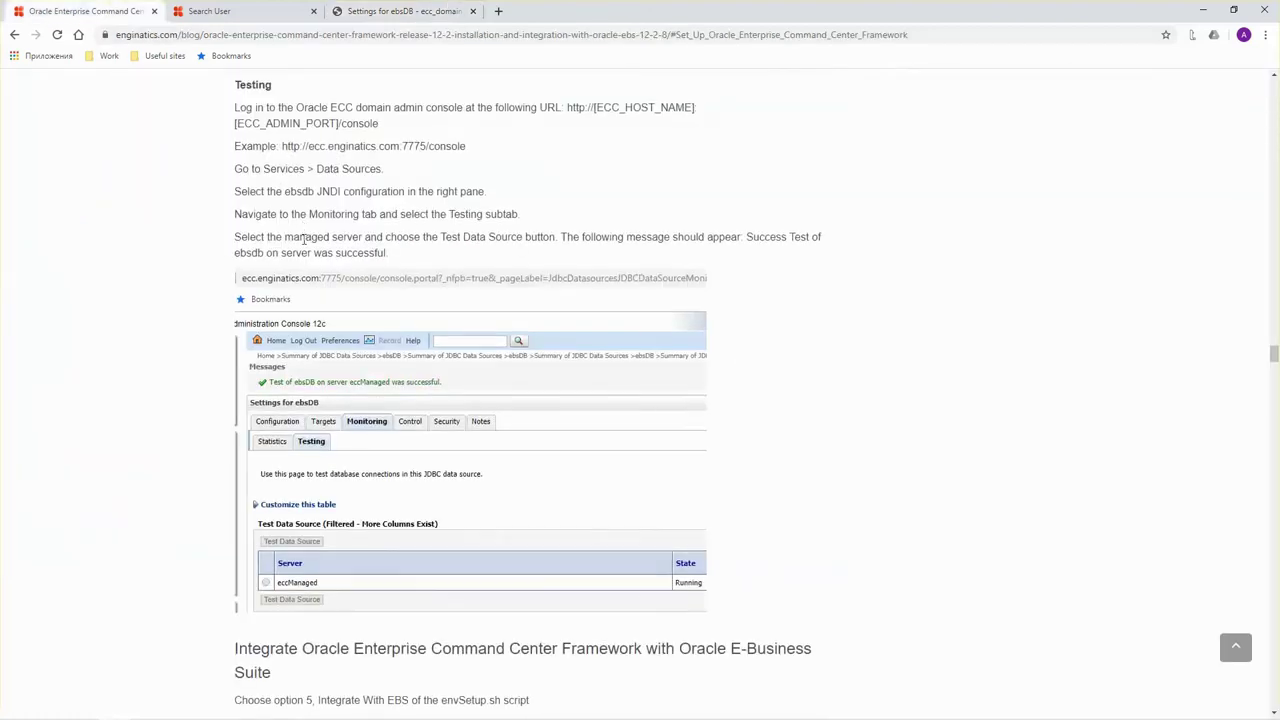
Choose option 5, Integrate ECC with EBS, in the setup menu and confirm with y.
{"action": "scroll", "coordinate": [340, 285], "scroll_direction": "down", "scroll_amount": 5}
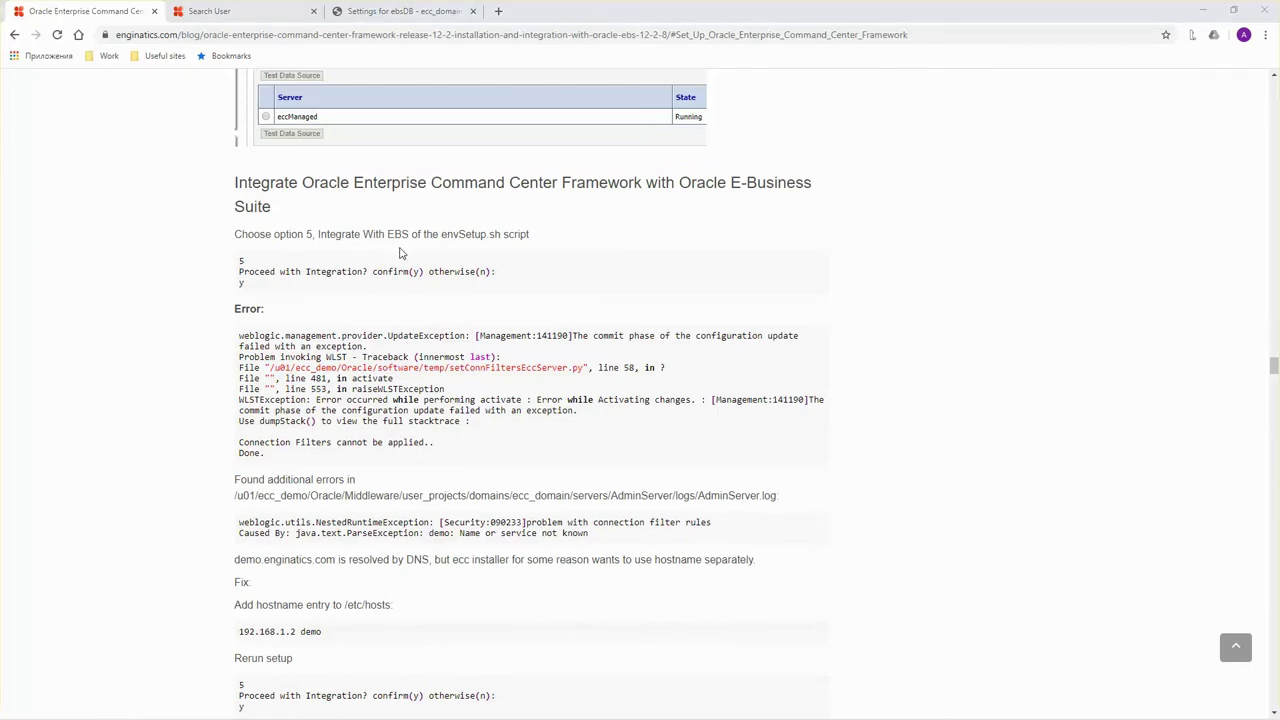
{"action": "key", "text": "alt+Tab"}
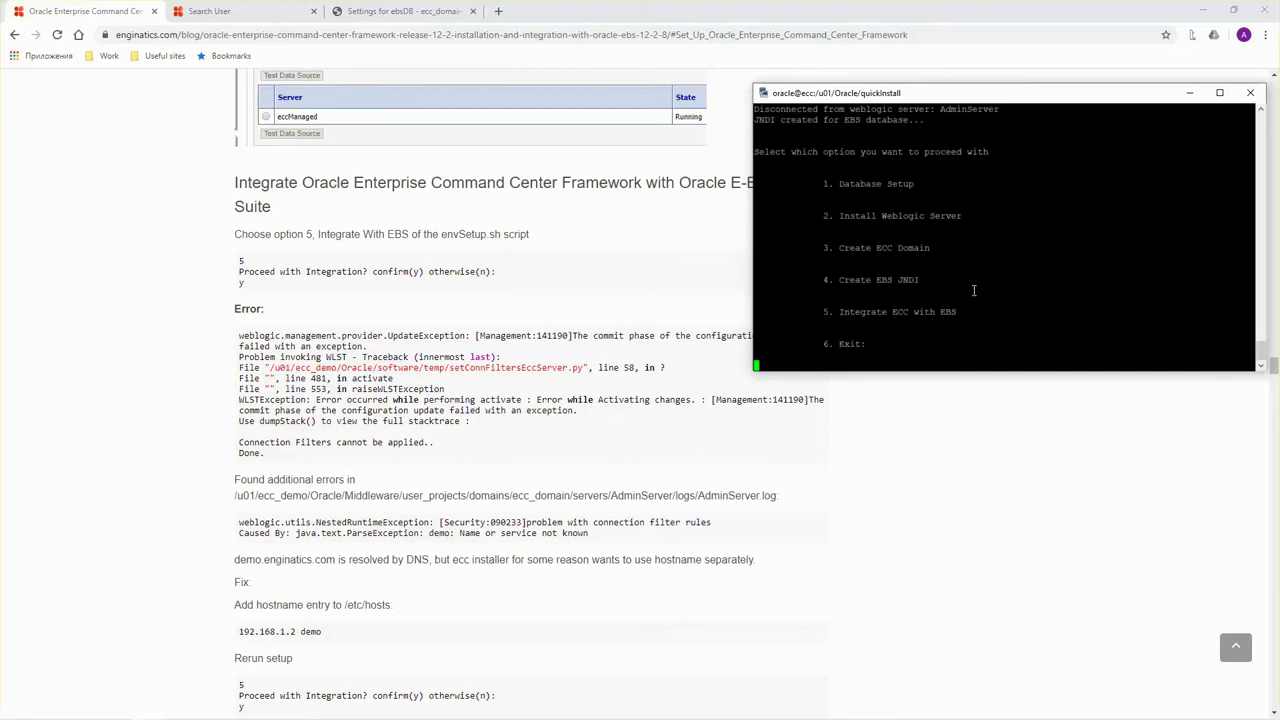
{"action": "type", "text": "5"}
{"action": "key", "text": "Return"}
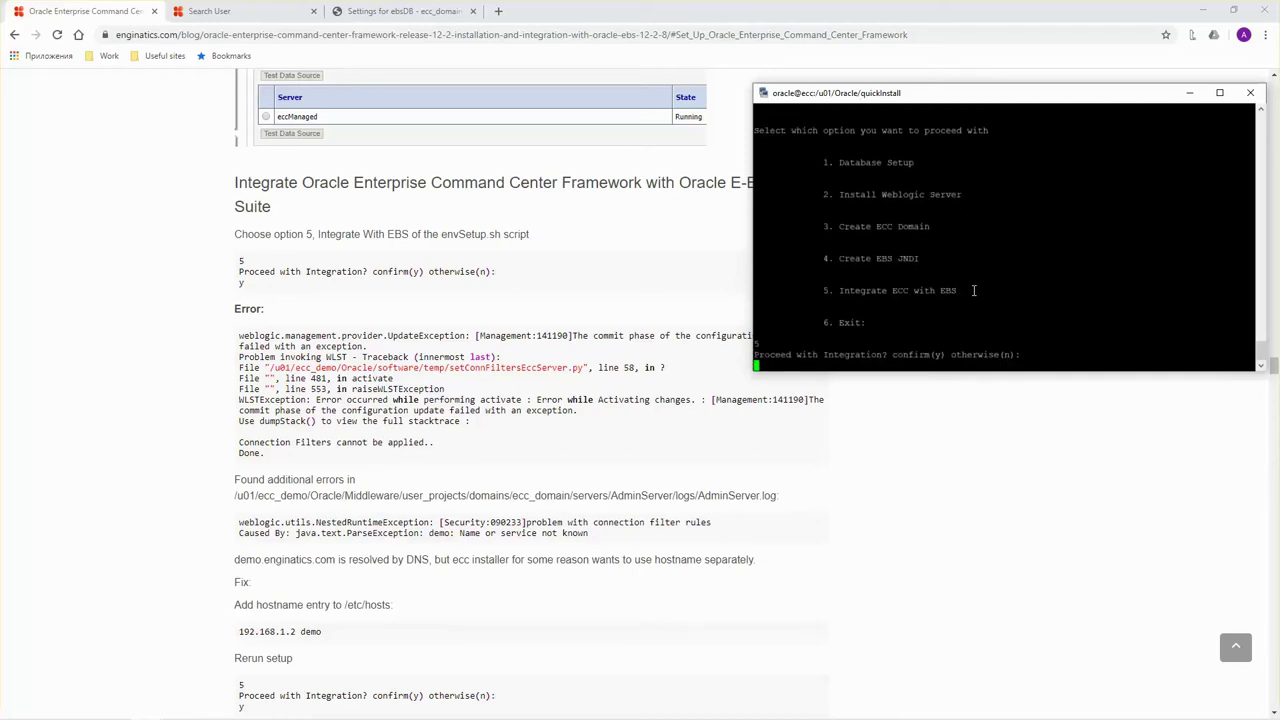
{"action": "type", "text": "y"}
{"action": "key", "text": "Return"}
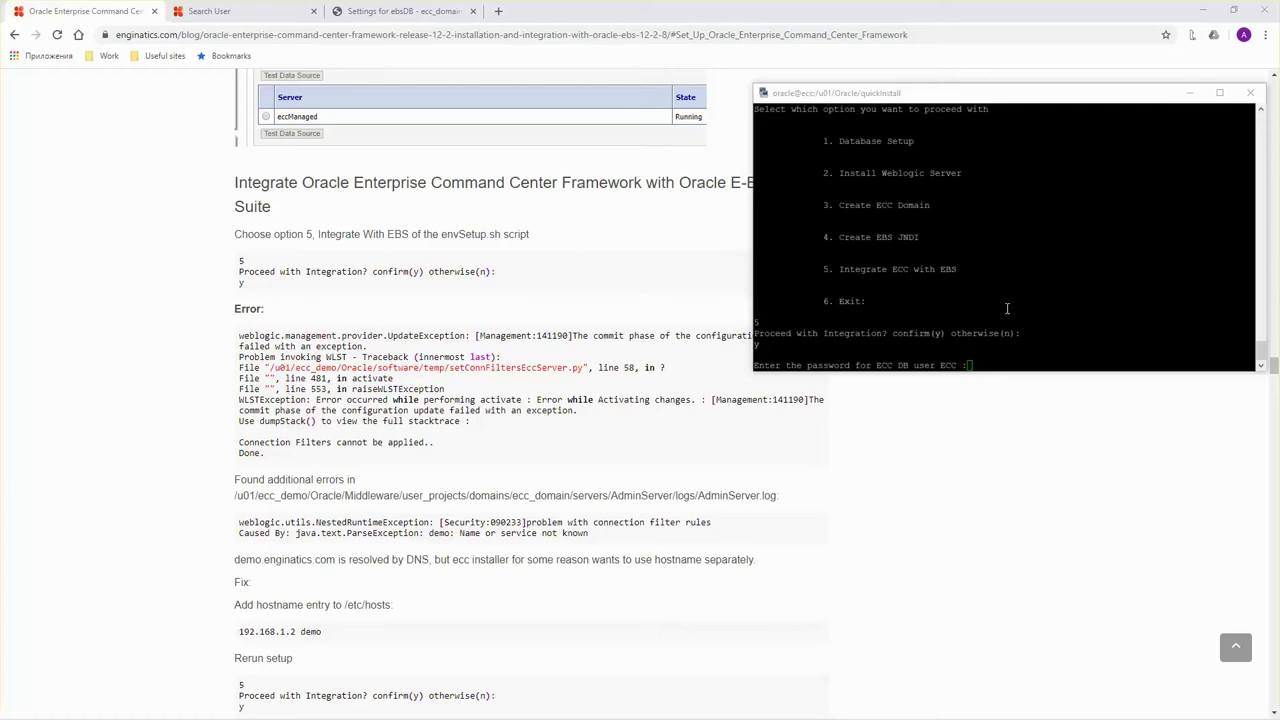
Submit the ECC DB user and weblogic admin passwords to run the integration.
{"action": "left_click", "coordinate": [1007, 308]}
{"action": "key", "text": "Return"}
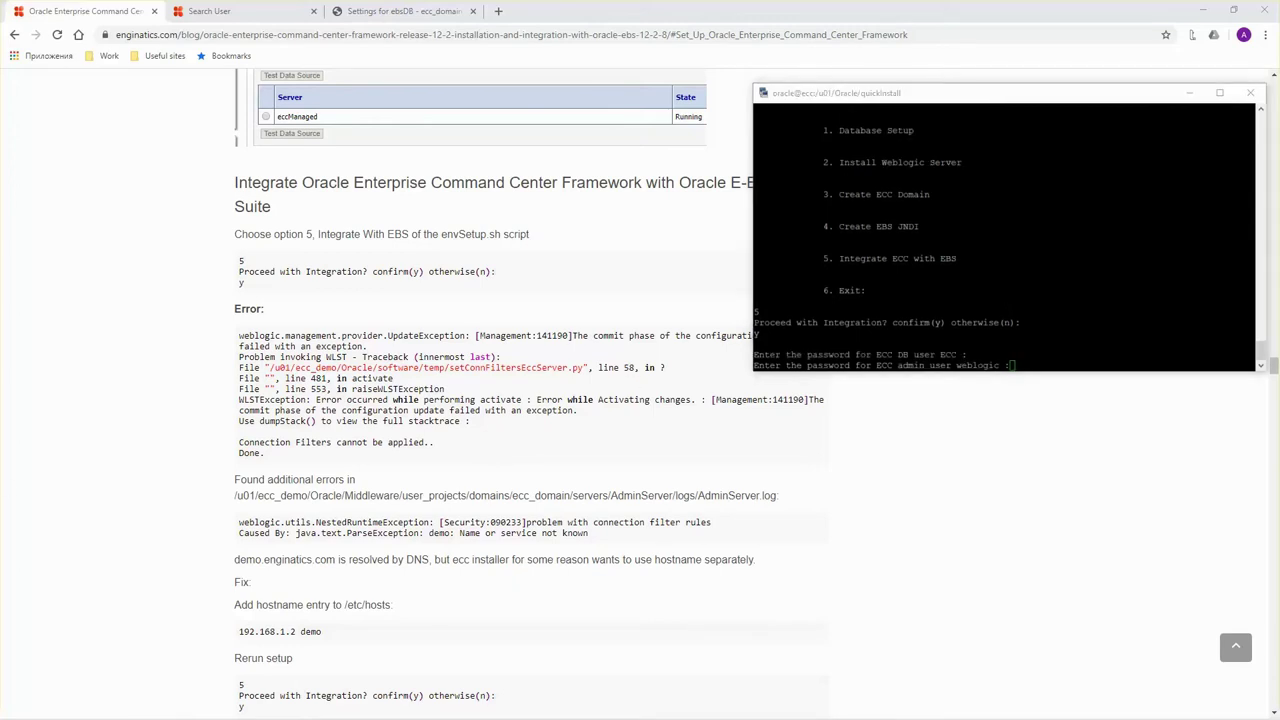
{"action": "left_click", "coordinate": [1051, 233]}
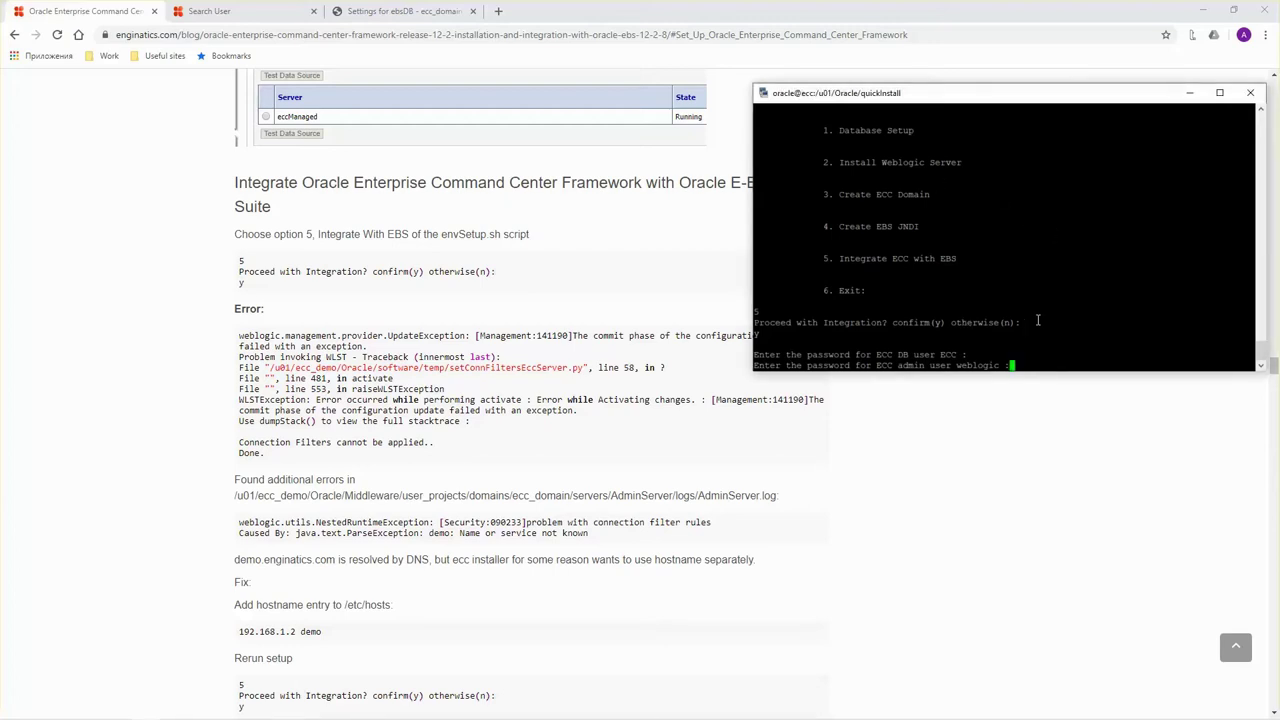
{"action": "key", "text": "Return"}
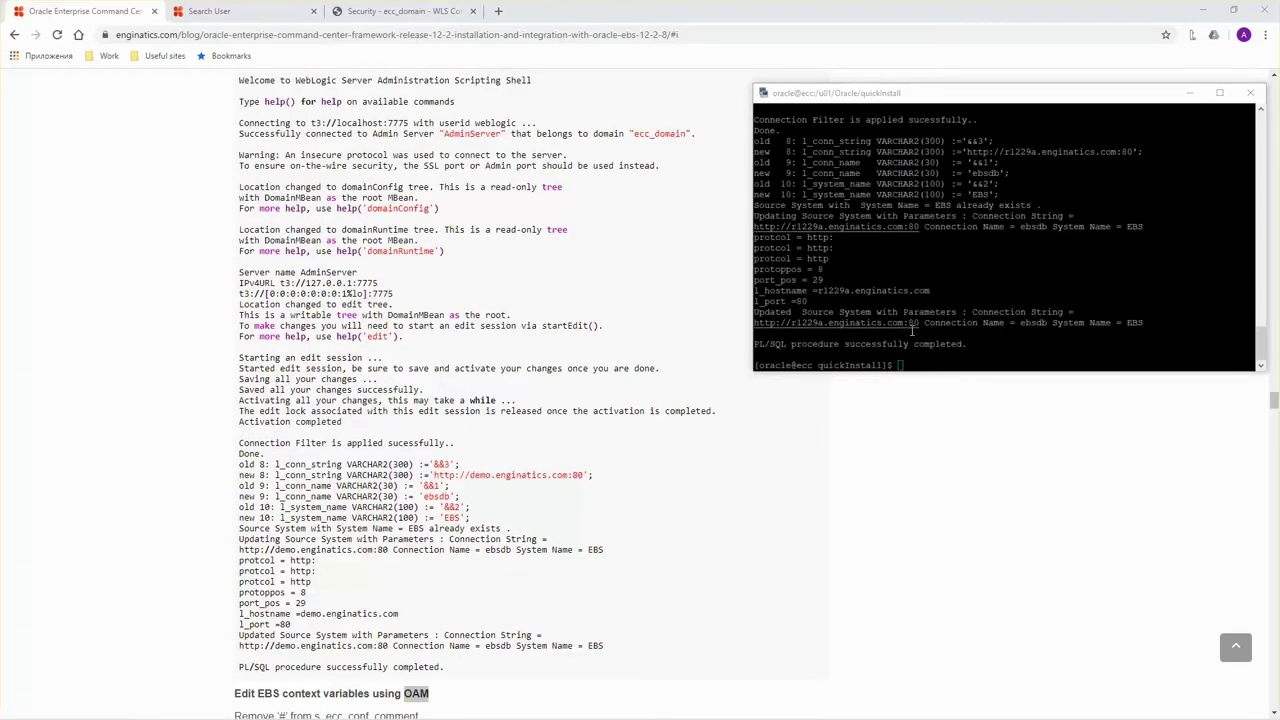
Scroll the output to confirm source system EBS was updated to r1229a.enginatics.com:80.
{"action": "scroll", "coordinate": [942, 330], "scroll_direction": "up", "scroll_amount": 4}
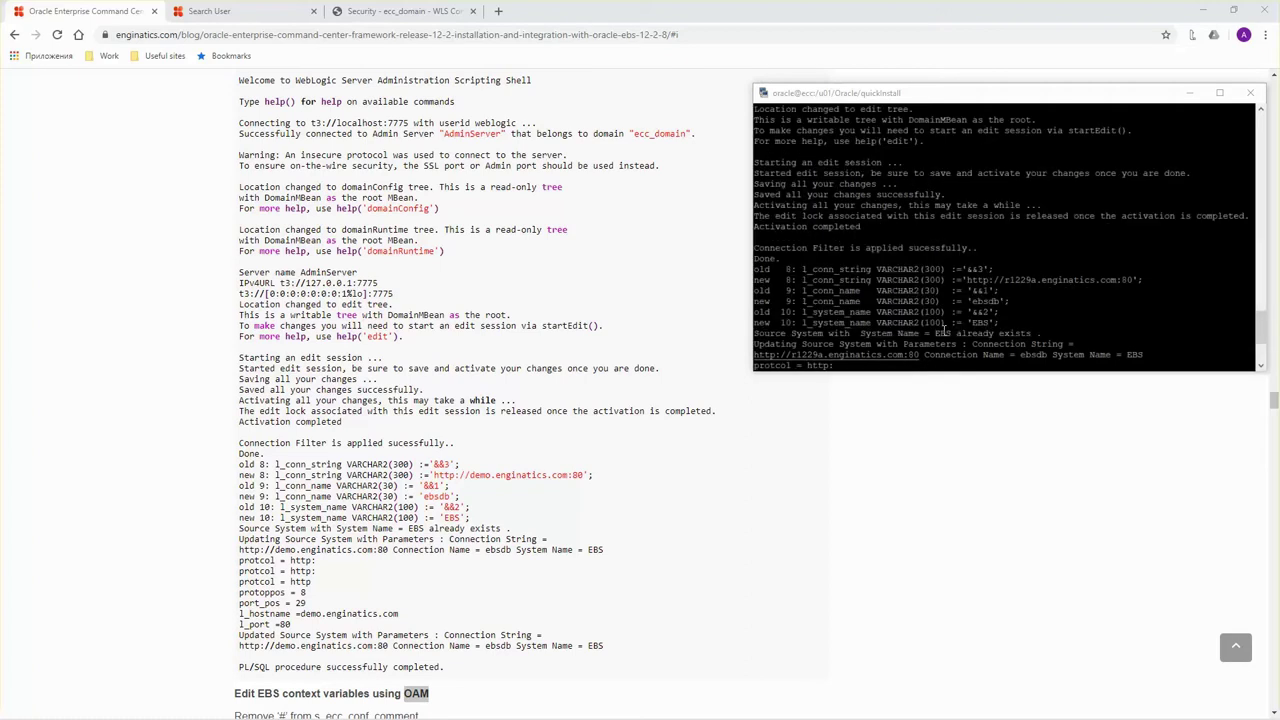
{"action": "scroll", "coordinate": [942, 330], "scroll_direction": "up", "scroll_amount": 4}
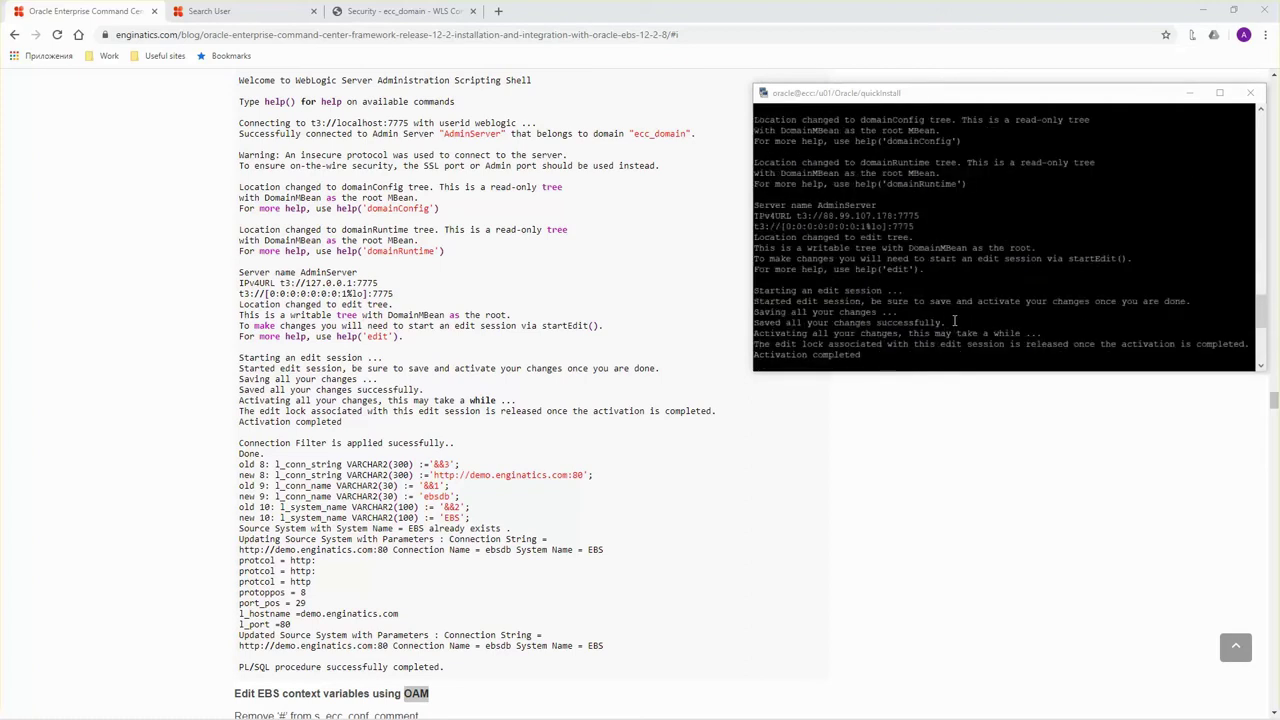
{"action": "scroll", "coordinate": [954, 321], "scroll_direction": "up", "scroll_amount": 8}
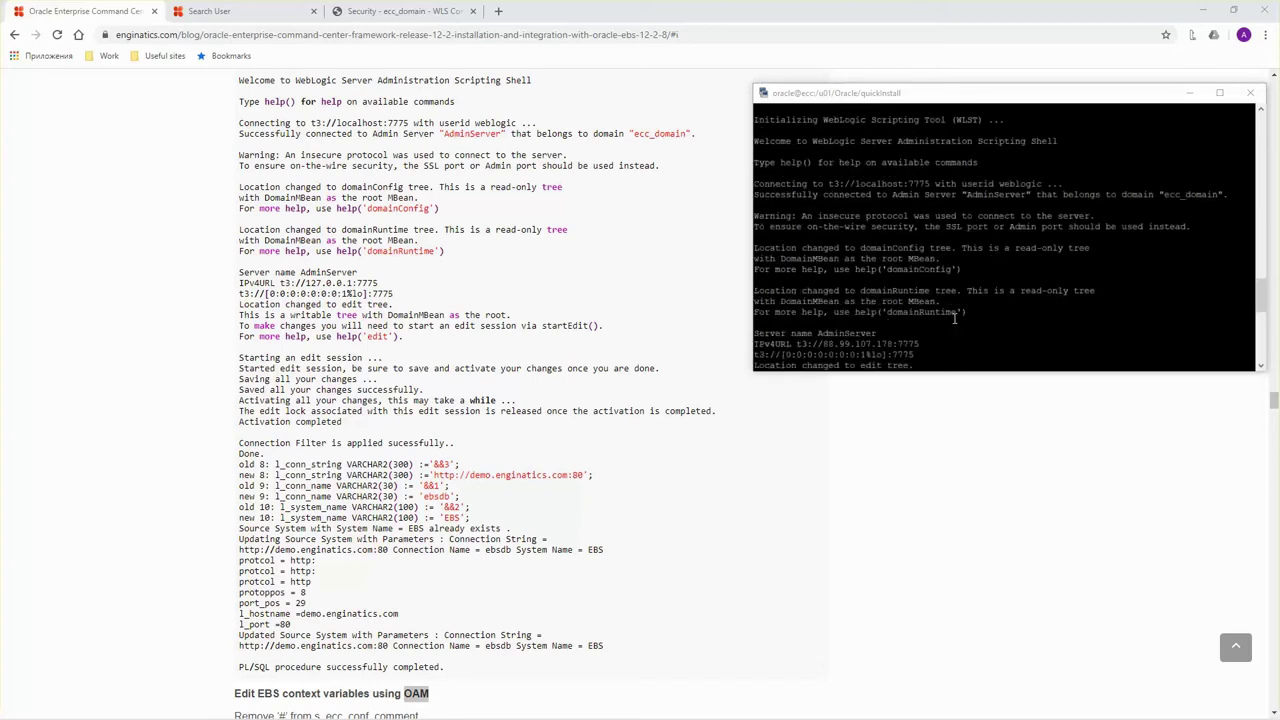
{"action": "scroll", "coordinate": [954, 321], "scroll_direction": "down", "scroll_amount": 15}
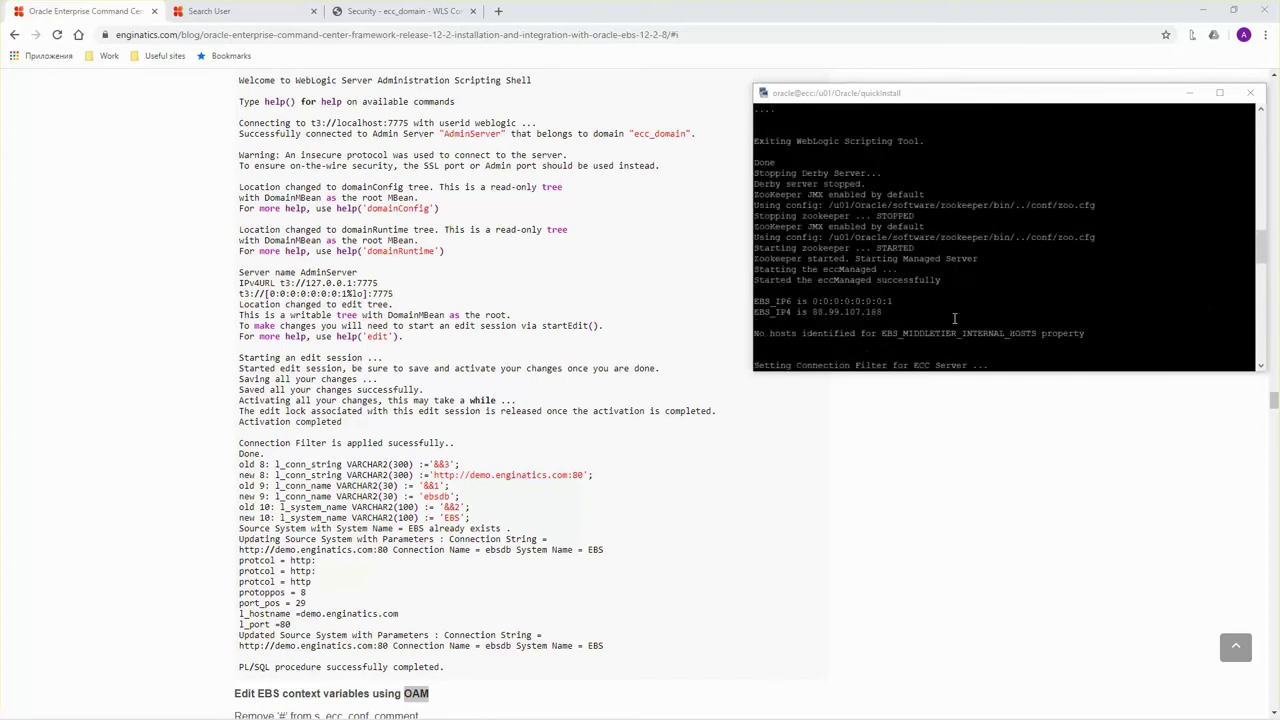
{"action": "scroll", "coordinate": [954, 321], "scroll_direction": "up", "scroll_amount": 8}
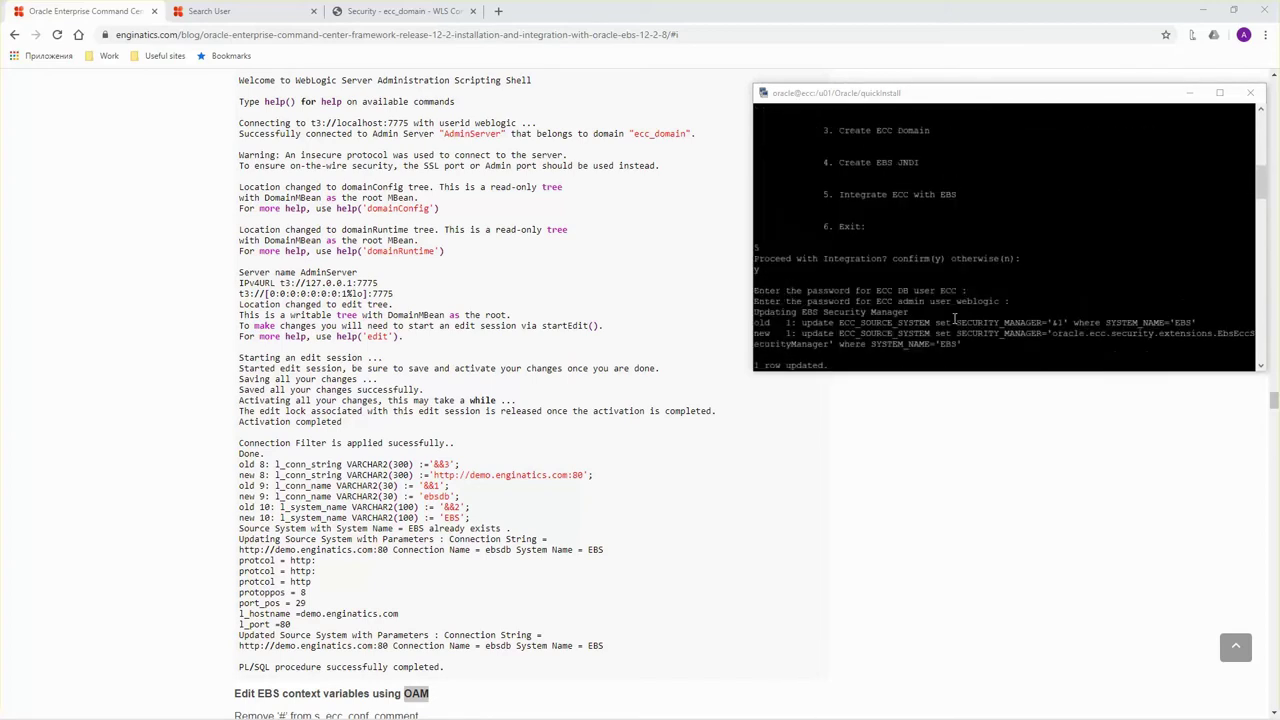
{"action": "scroll", "coordinate": [954, 319], "scroll_direction": "up", "scroll_amount": 8}
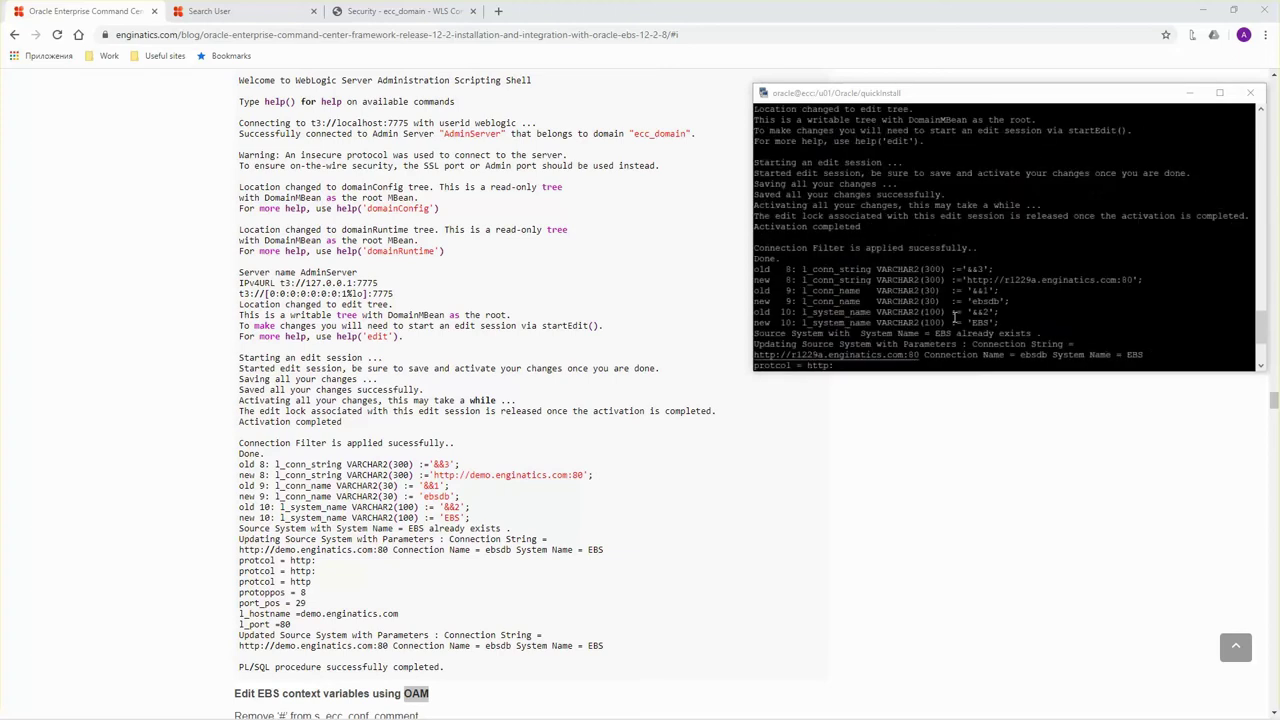
{"action": "scroll", "coordinate": [955, 318], "scroll_direction": "down", "scroll_amount": 4}
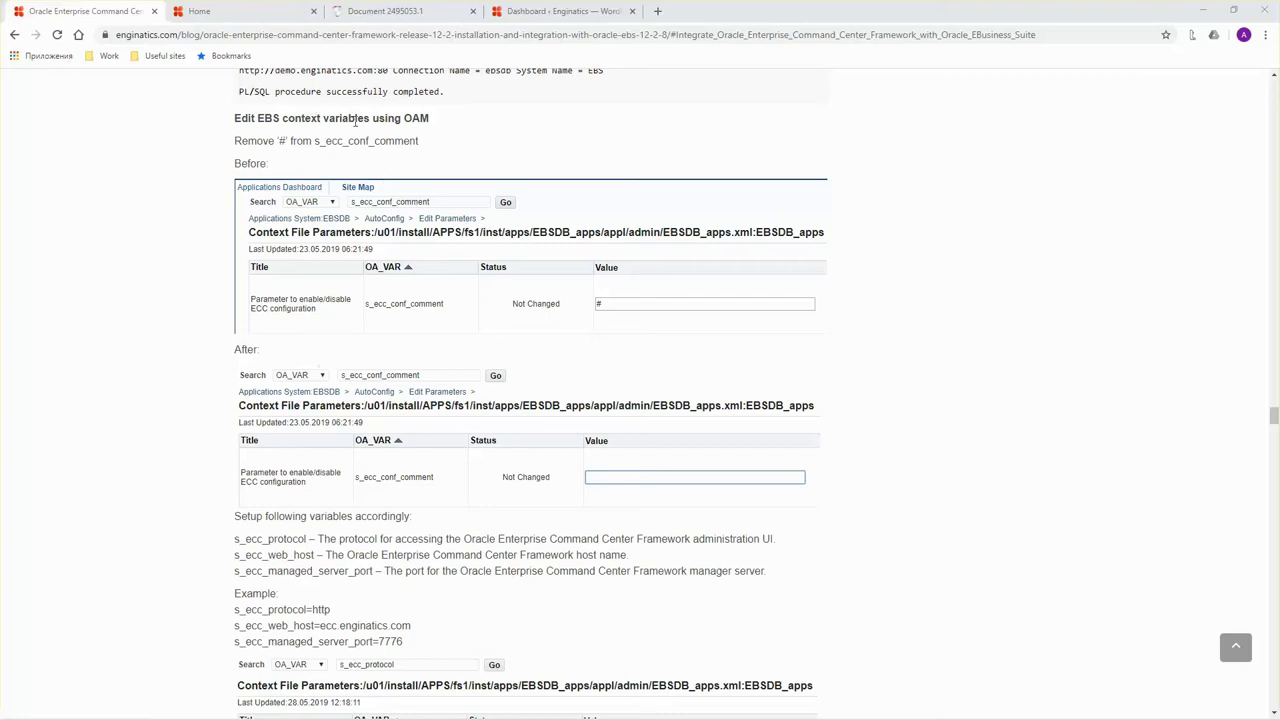
From the EBS home page navigator, open the AutoConfig: EBSDB page in Oracle Applications Manager.
{"action": "left_click", "coordinate": [237, 12]}
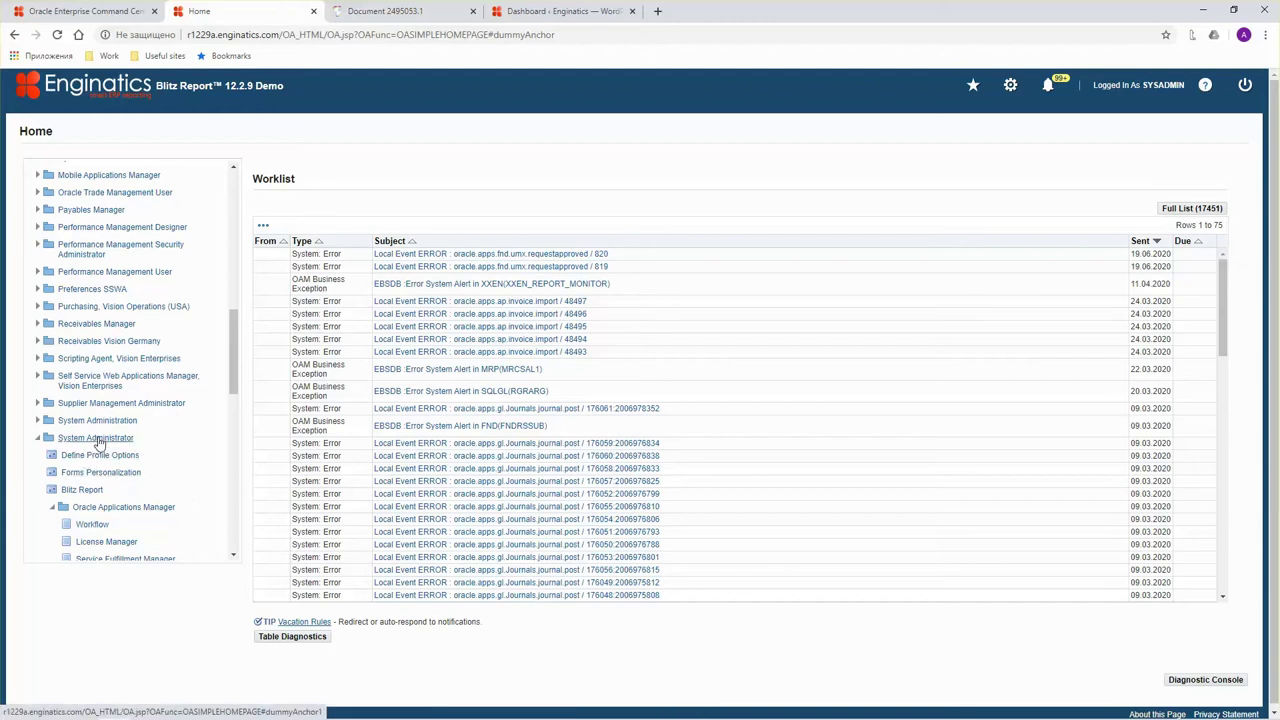
{"action": "scroll", "coordinate": [100, 452], "scroll_direction": "down", "scroll_amount": 2}
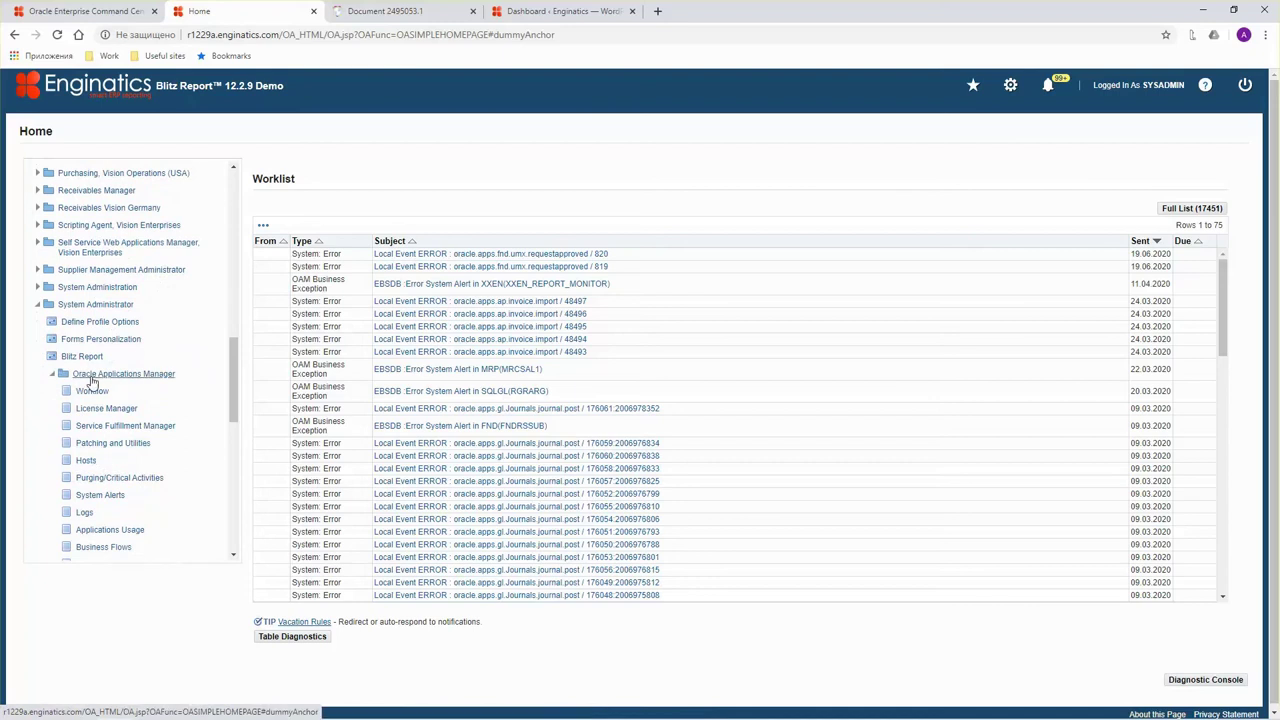
{"action": "scroll", "coordinate": [140, 392], "scroll_direction": "down", "scroll_amount": 4}
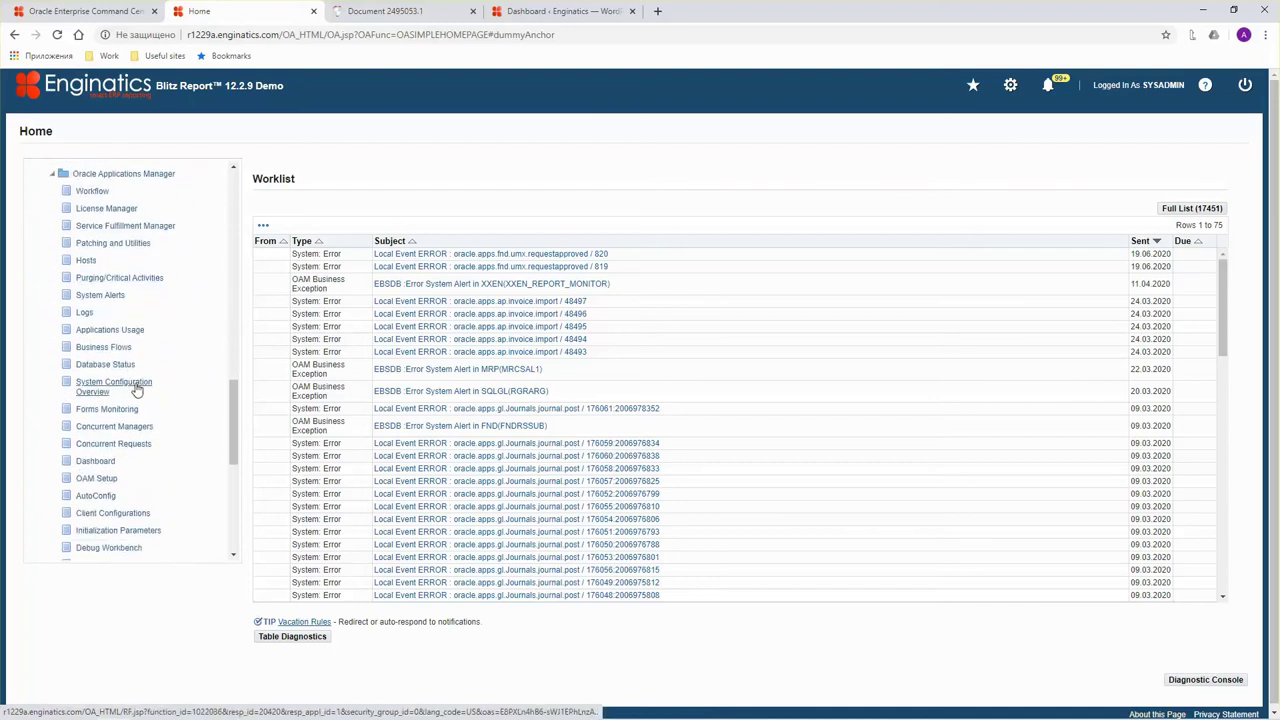
{"action": "left_click", "coordinate": [160, 376]}
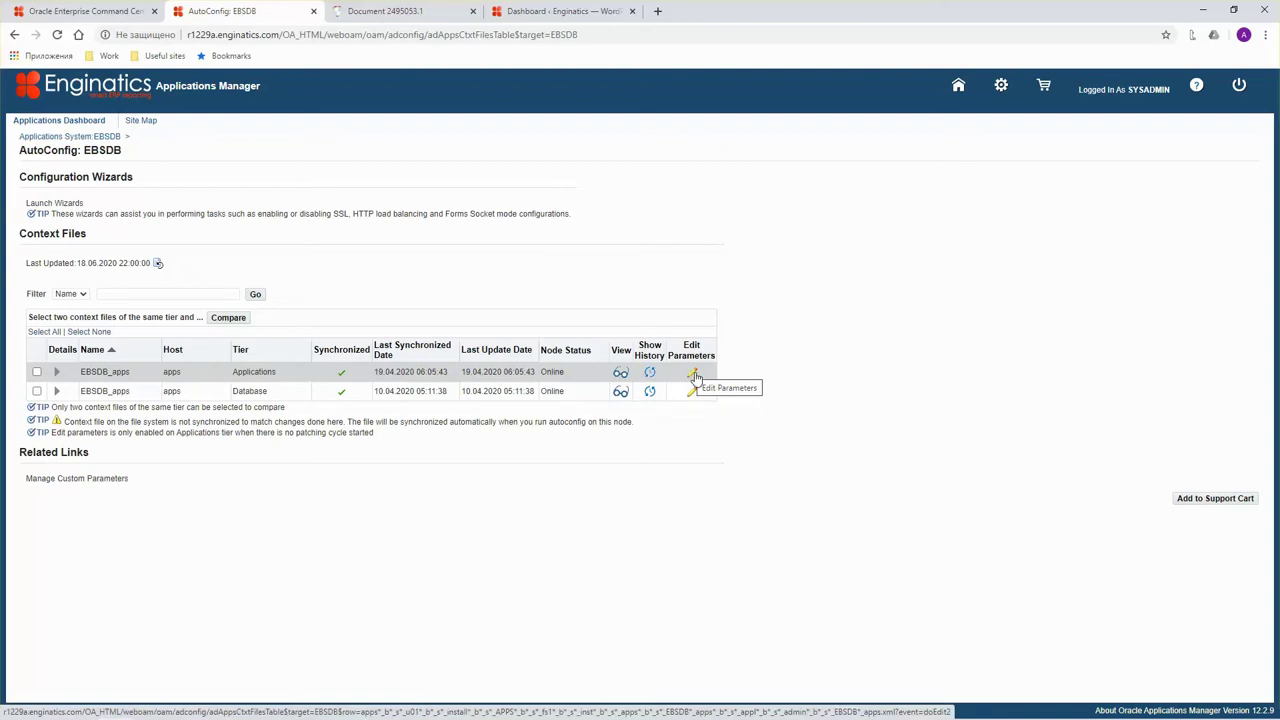
Open Edit Parameters for EBSDB_apps and copy the s_ecc_conf_comment name from the blog.
{"action": "left_click", "coordinate": [693, 375]}
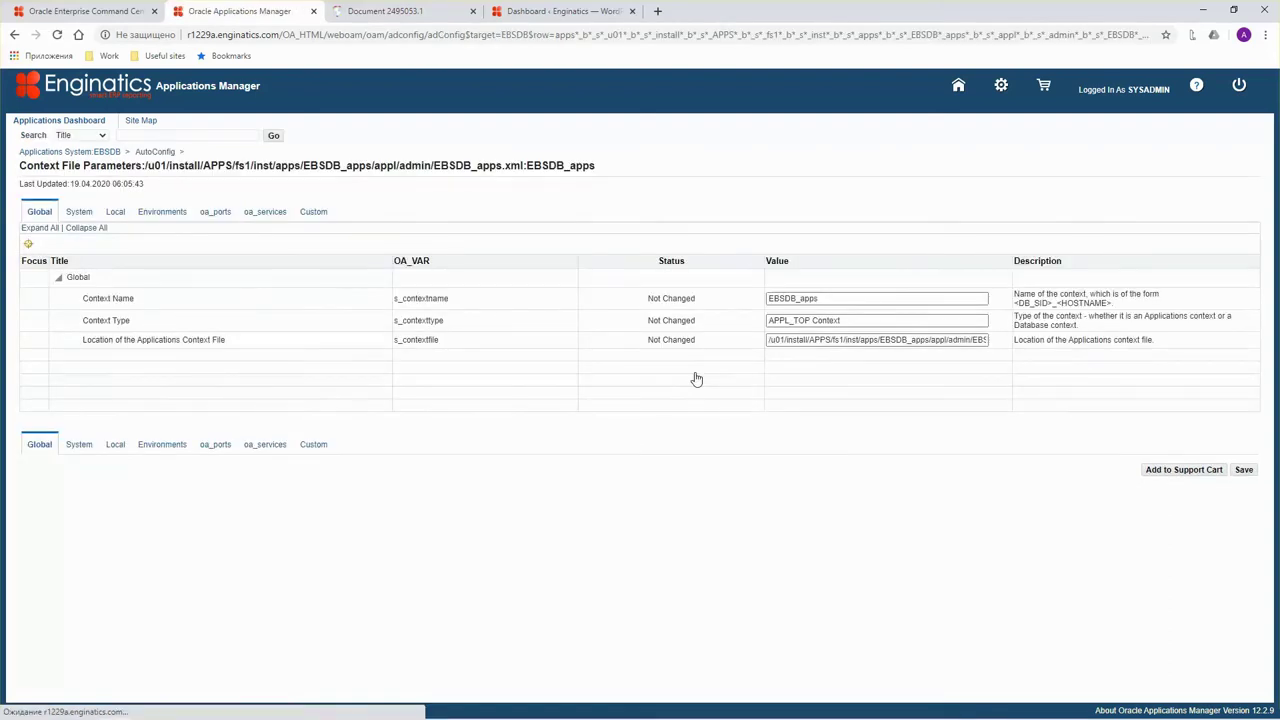
{"action": "left_click", "coordinate": [95, 11]}
{"action": "scroll", "coordinate": [370, 330], "scroll_direction": "up", "scroll_amount": 3}
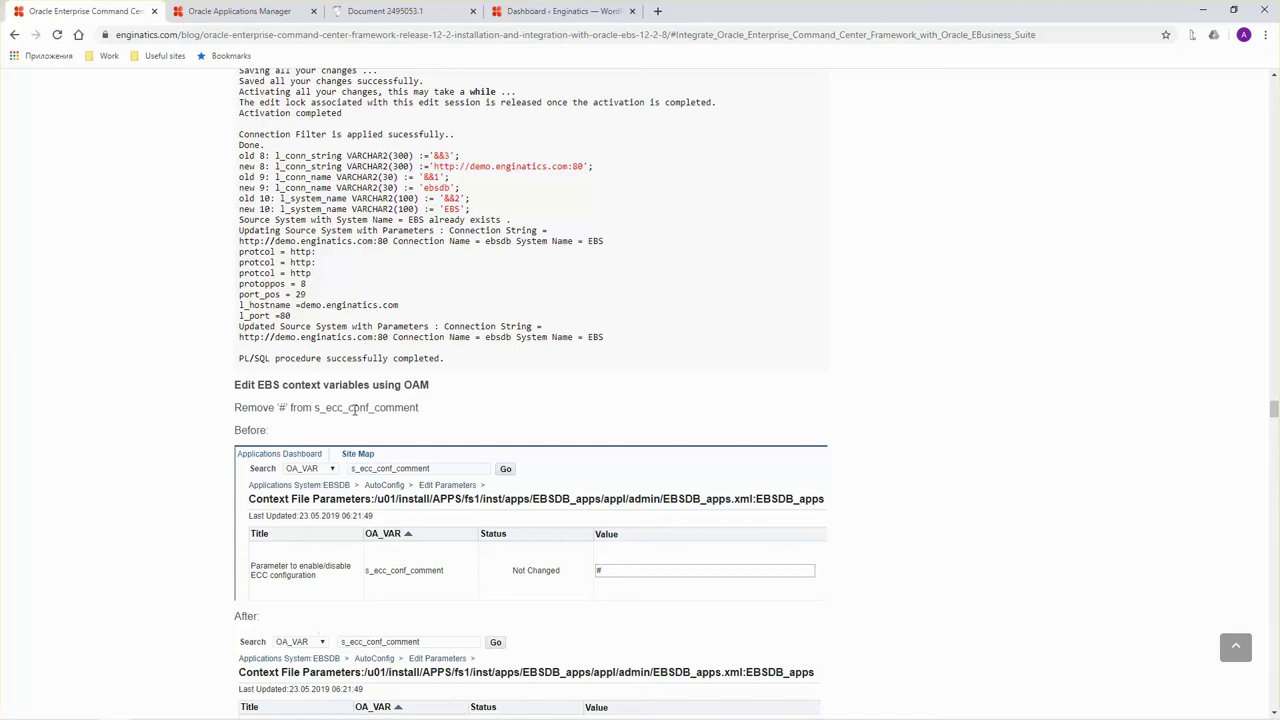
{"action": "double_click", "coordinate": [350, 409]}
{"action": "key", "text": "ctrl+c"}
Search OA_VAR parameters for s_ecc_conf_comment.
{"action": "left_click", "coordinate": [292, 12]}
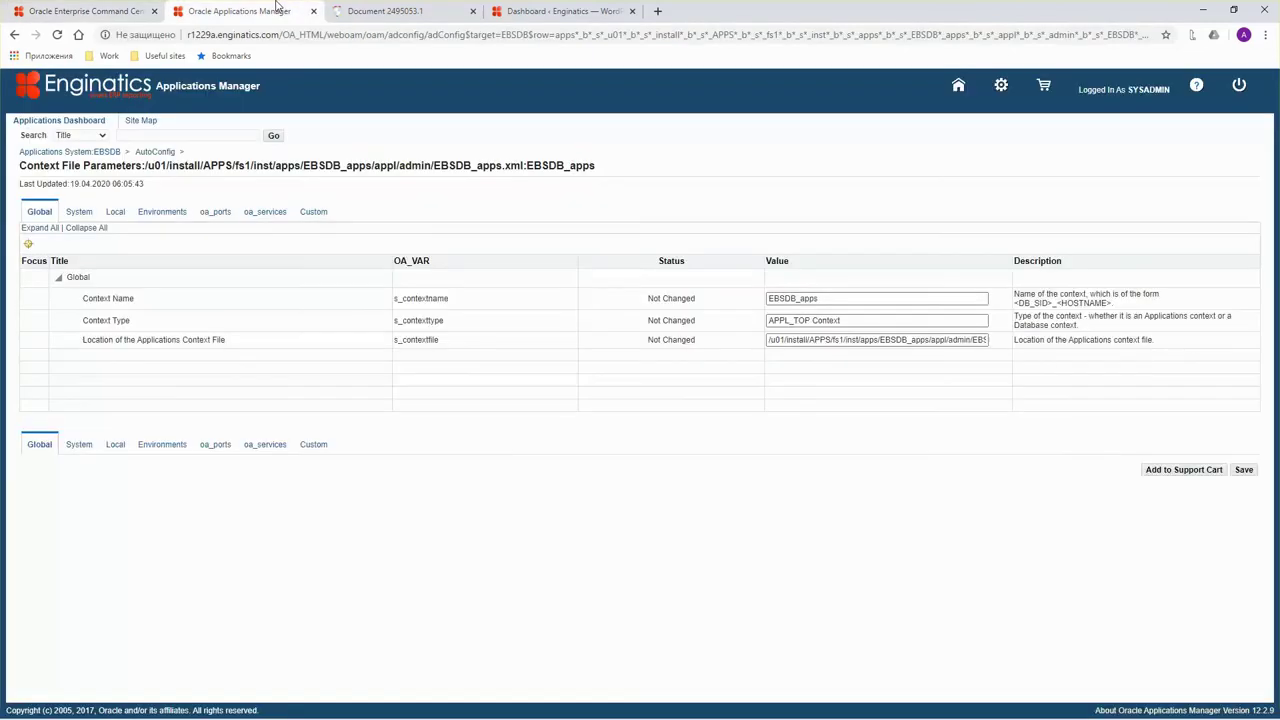
{"action": "left_click", "coordinate": [100, 135]}
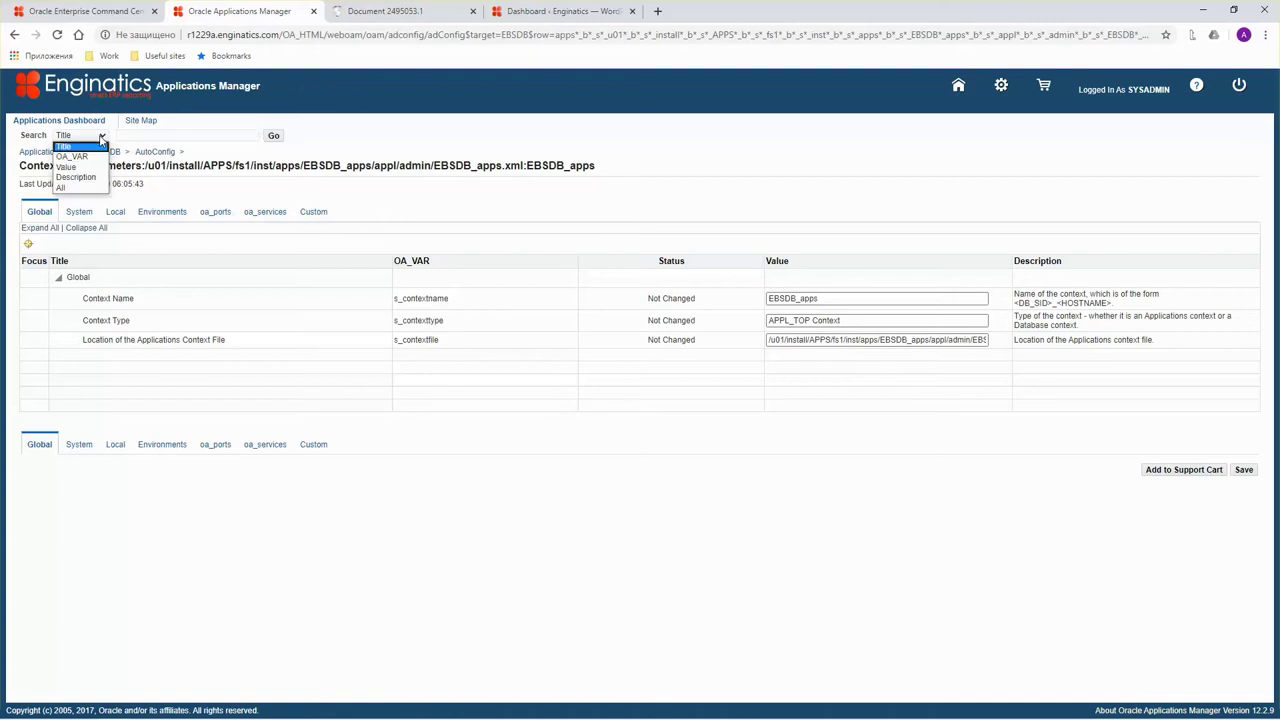
{"action": "left_click", "coordinate": [84, 155]}
{"action": "left_click", "coordinate": [126, 135]}
{"action": "key", "text": "ctrl+v"}
{"action": "left_click", "coordinate": [275, 136]}
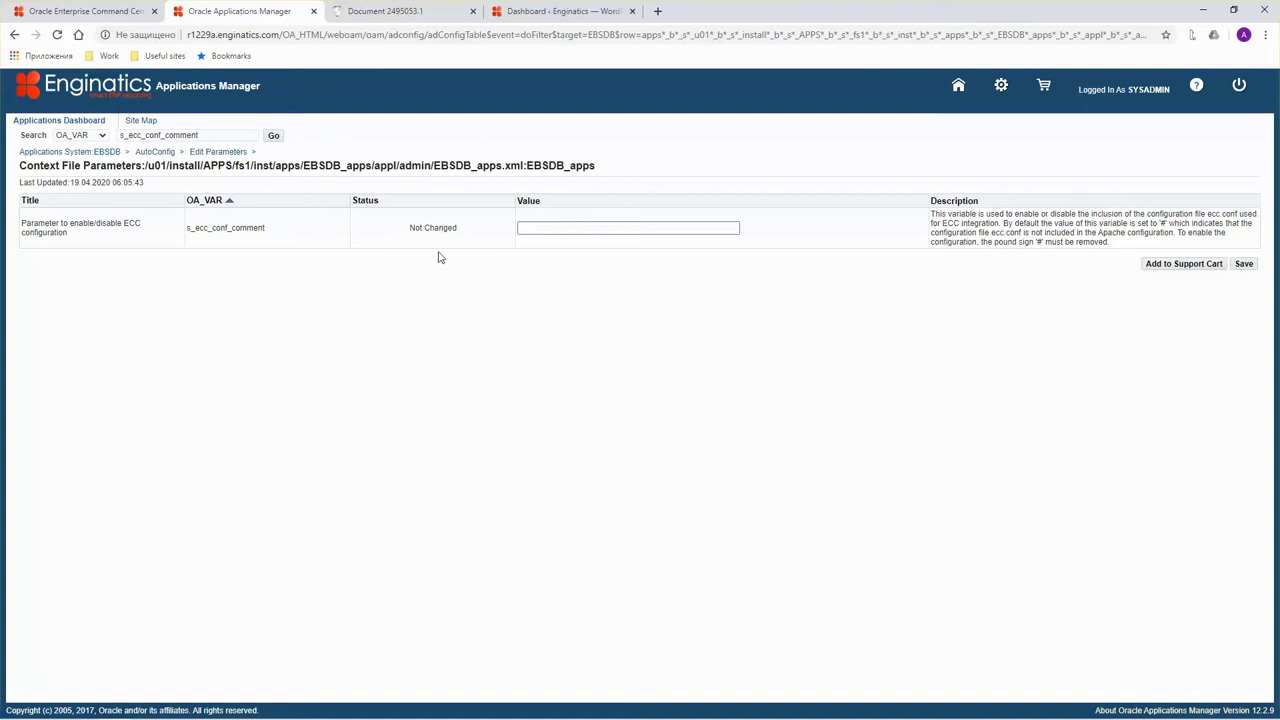
Clear the s_ecc_conf_comment value so it is empty, without '#'.
{"action": "left_click", "coordinate": [524, 228]}
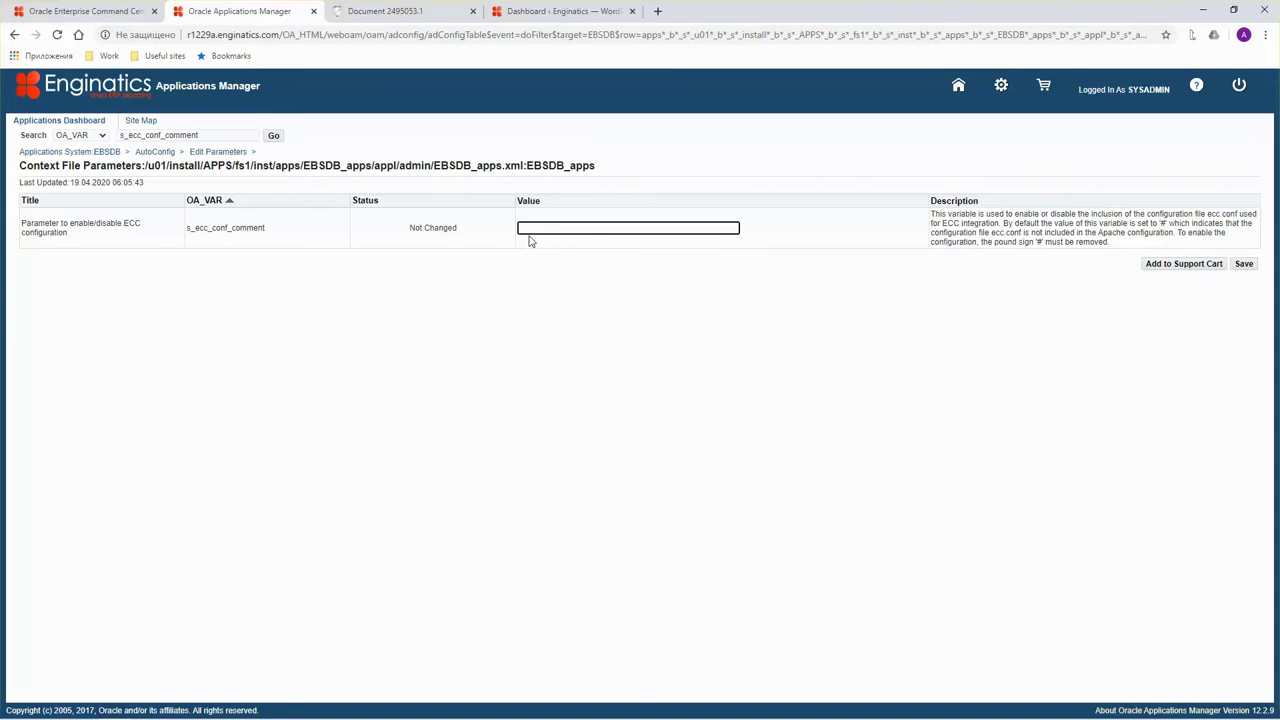
{"action": "type", "text": "#"}
{"action": "key", "text": "BackSpace"}
Copy the s_ecc_protocol variable name from the blog instructions.
{"action": "left_click", "coordinate": [104, 5]}
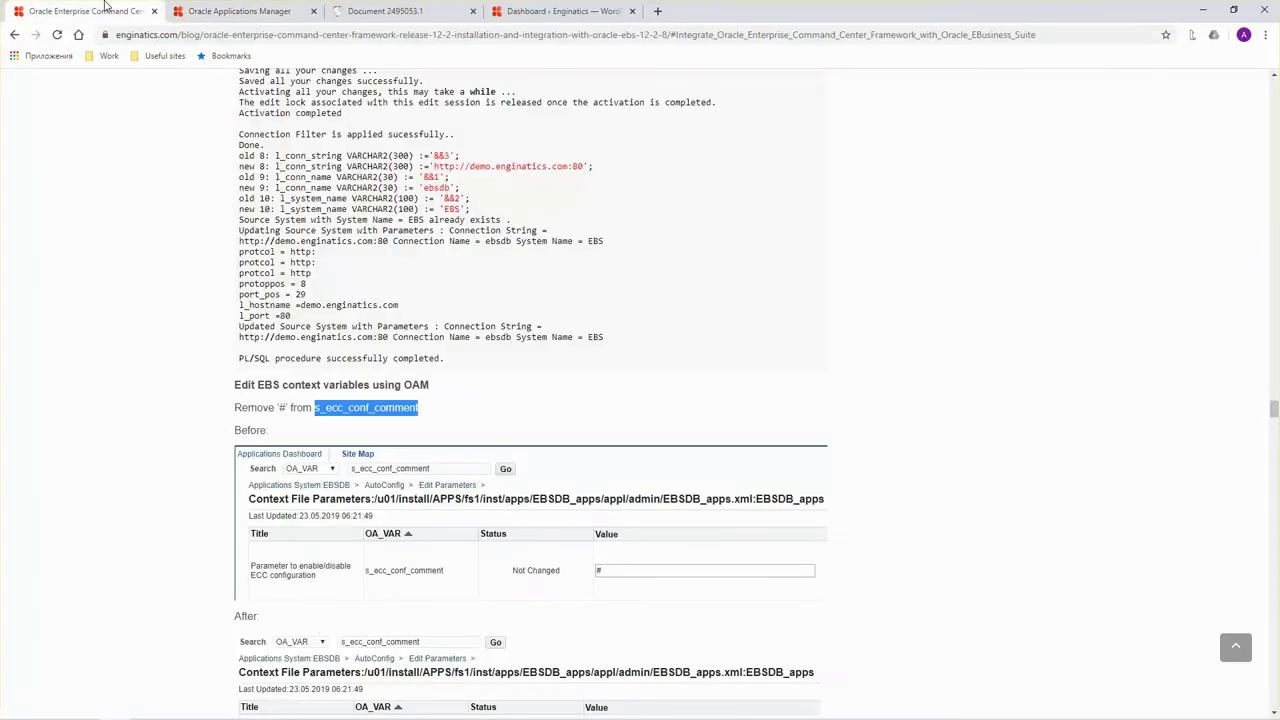
{"action": "scroll", "coordinate": [465, 365], "scroll_direction": "down", "scroll_amount": 4}
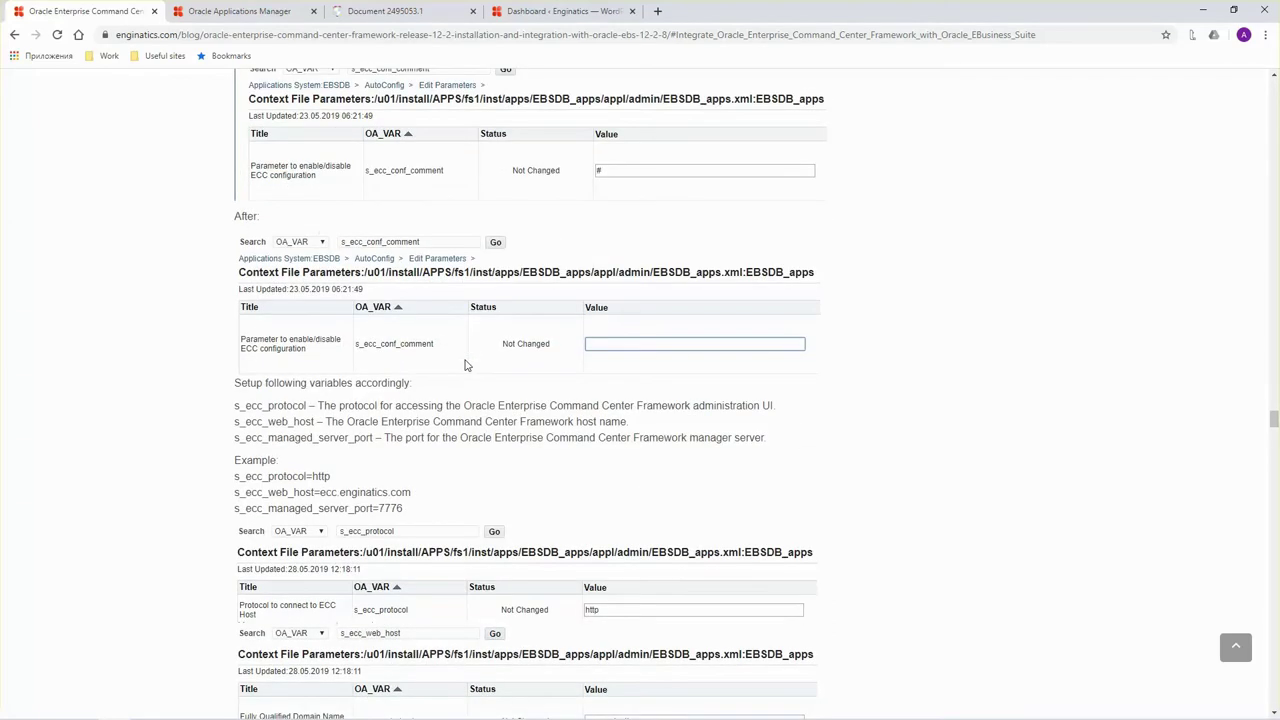
{"action": "scroll", "coordinate": [465, 365], "scroll_direction": "down", "scroll_amount": 1}
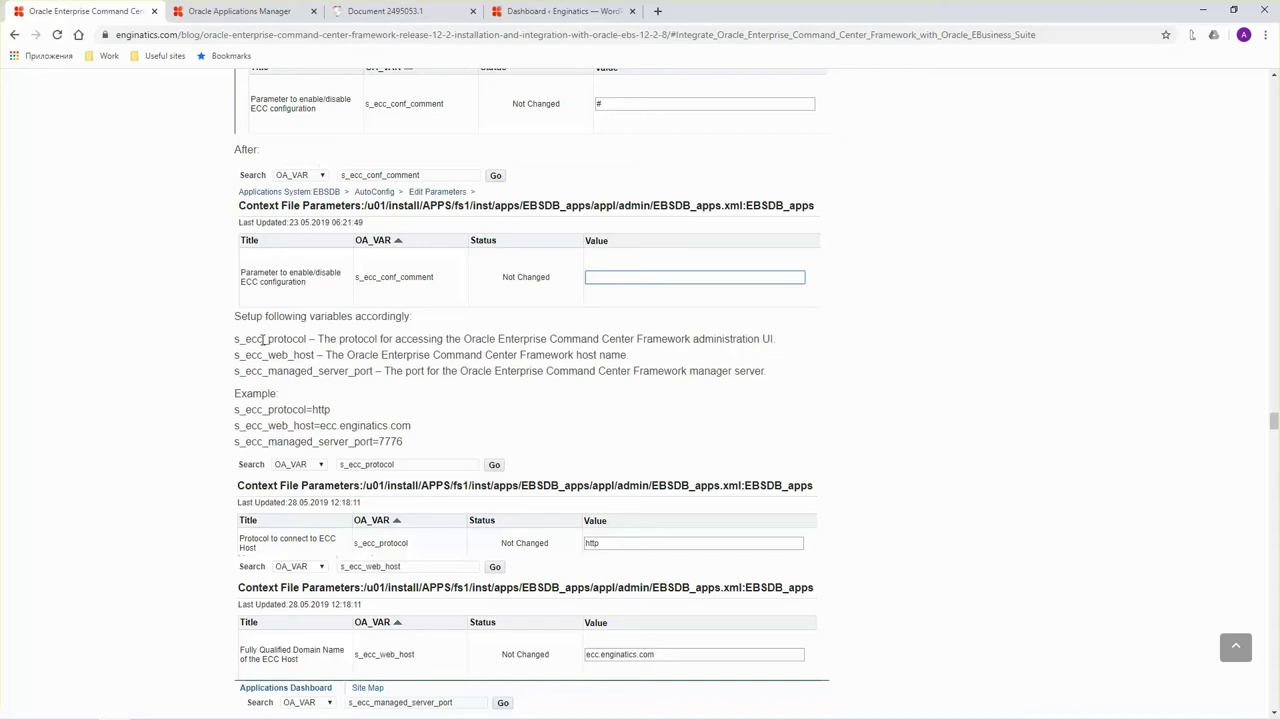
{"action": "double_click", "coordinate": [240, 340]}
{"action": "double_click", "coordinate": [265, 409]}
{"action": "key", "text": "ctrl+c"}
{"action": "left_click", "coordinate": [195, 9]}
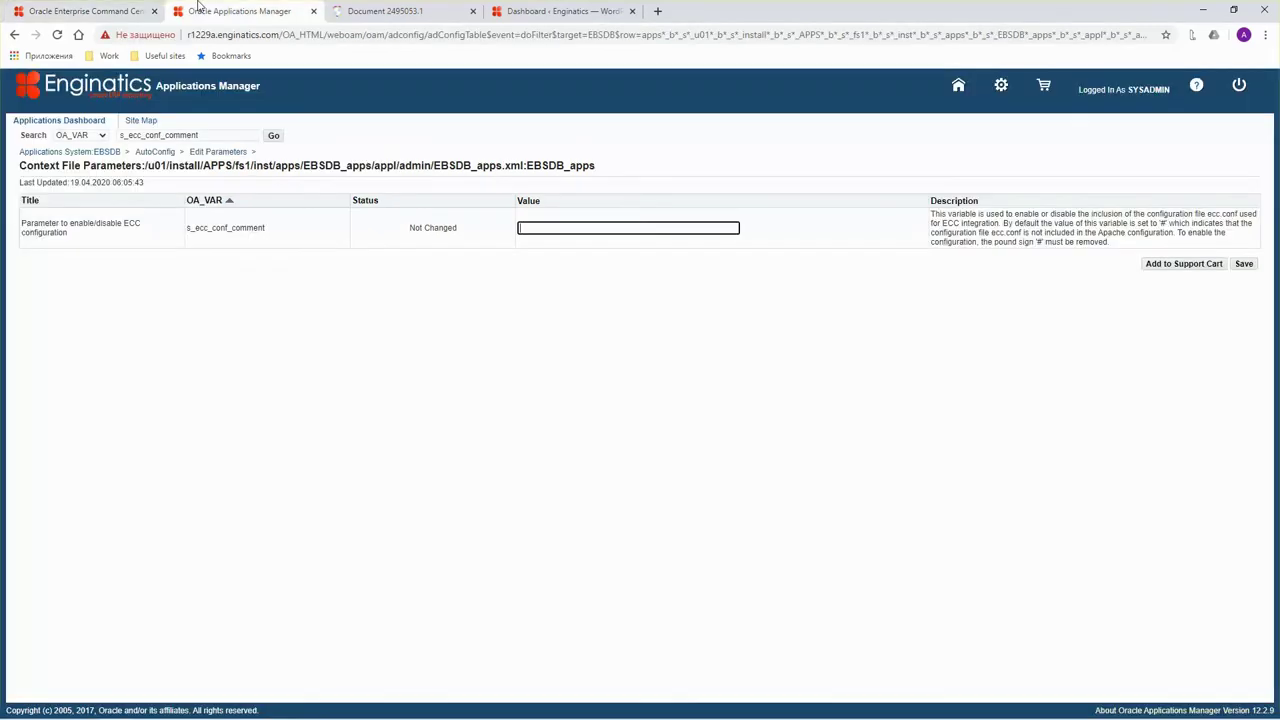
Look up the s_ecc_protocol parameter in the OA_VAR search.
{"action": "left_click", "coordinate": [196, 137]}
{"action": "key", "text": "ctrl+a"}
{"action": "key", "text": "ctrl+v"}
{"action": "left_click", "coordinate": [273, 135]}
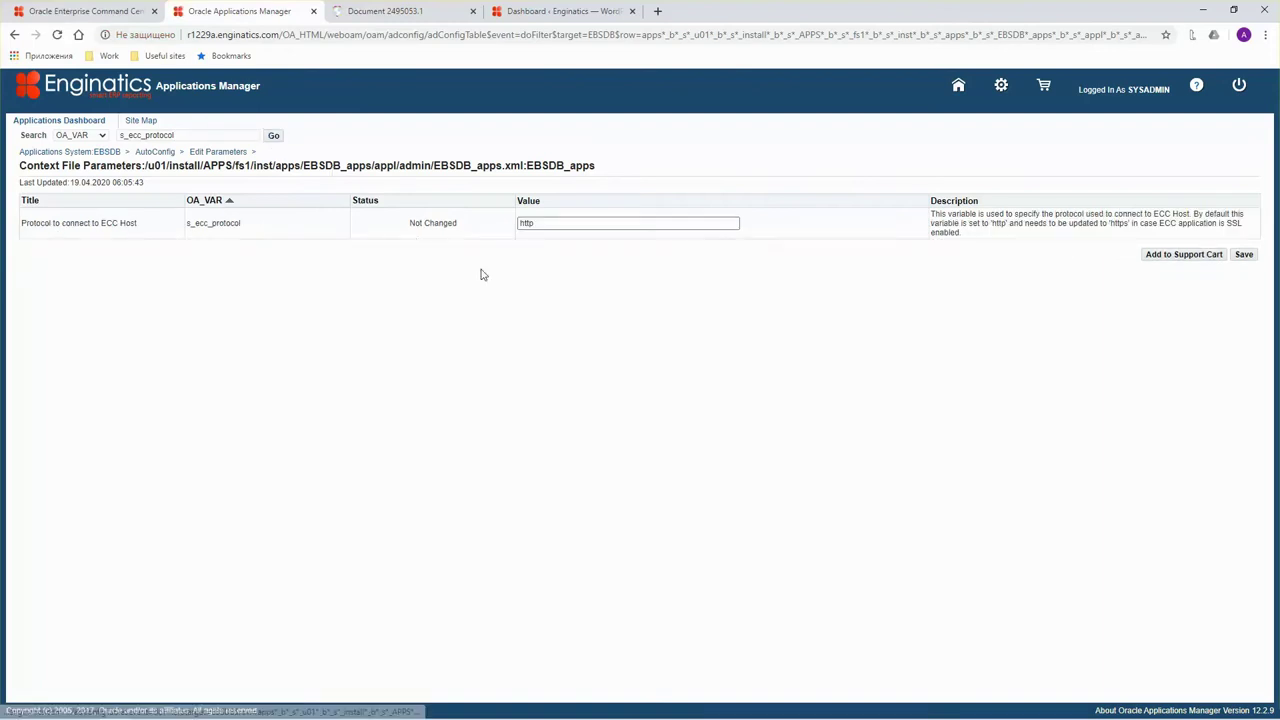
Change the s_ecc_web_host domain to localdomain and save it.
{"action": "left_click", "coordinate": [91, 14]}
{"action": "double_click", "coordinate": [290, 425]}
{"action": "key", "text": "ctrl+c"}
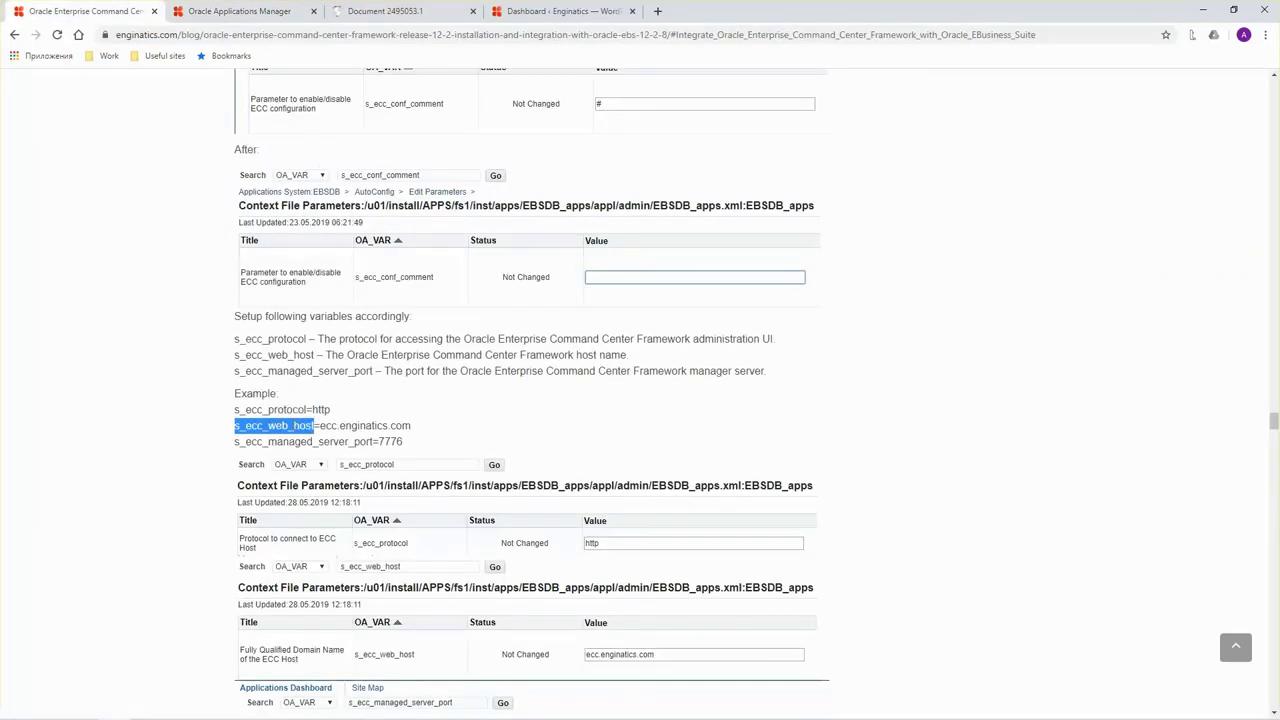
{"action": "left_click", "coordinate": [214, 9]}
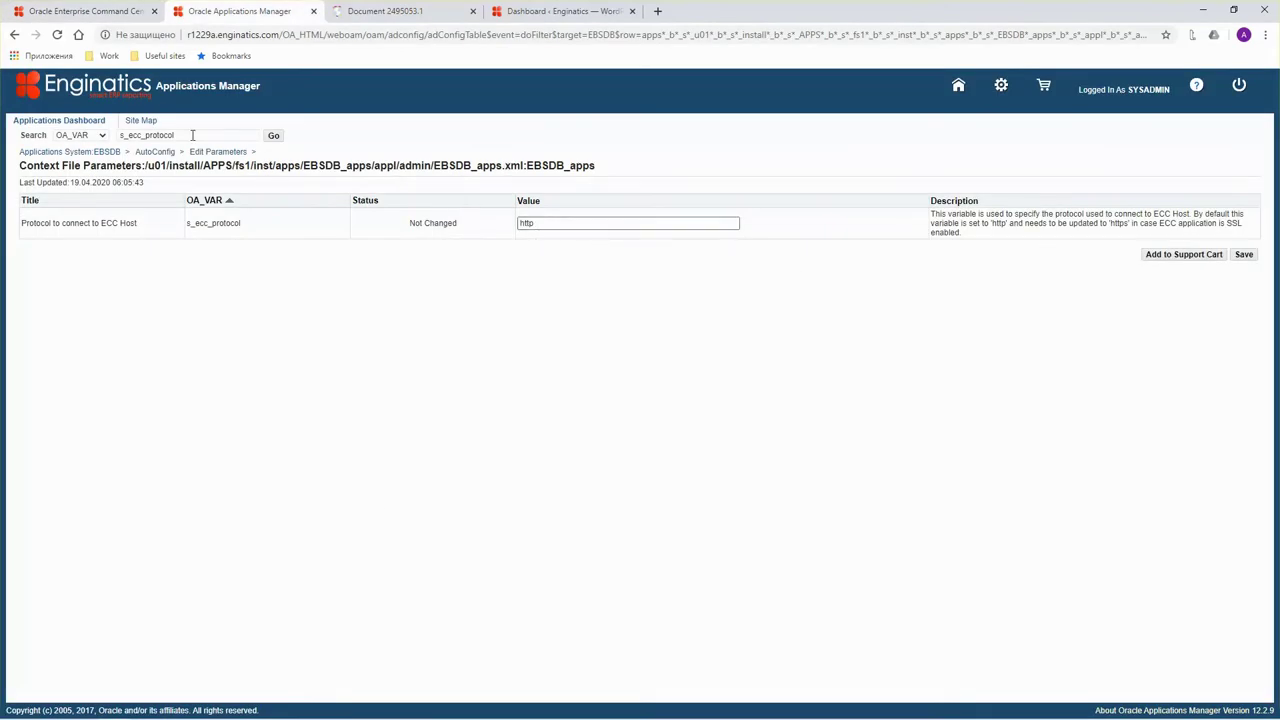
{"action": "double_click", "coordinate": [157, 135]}
{"action": "key", "text": "ctrl+v"}
{"action": "left_click", "coordinate": [273, 135]}
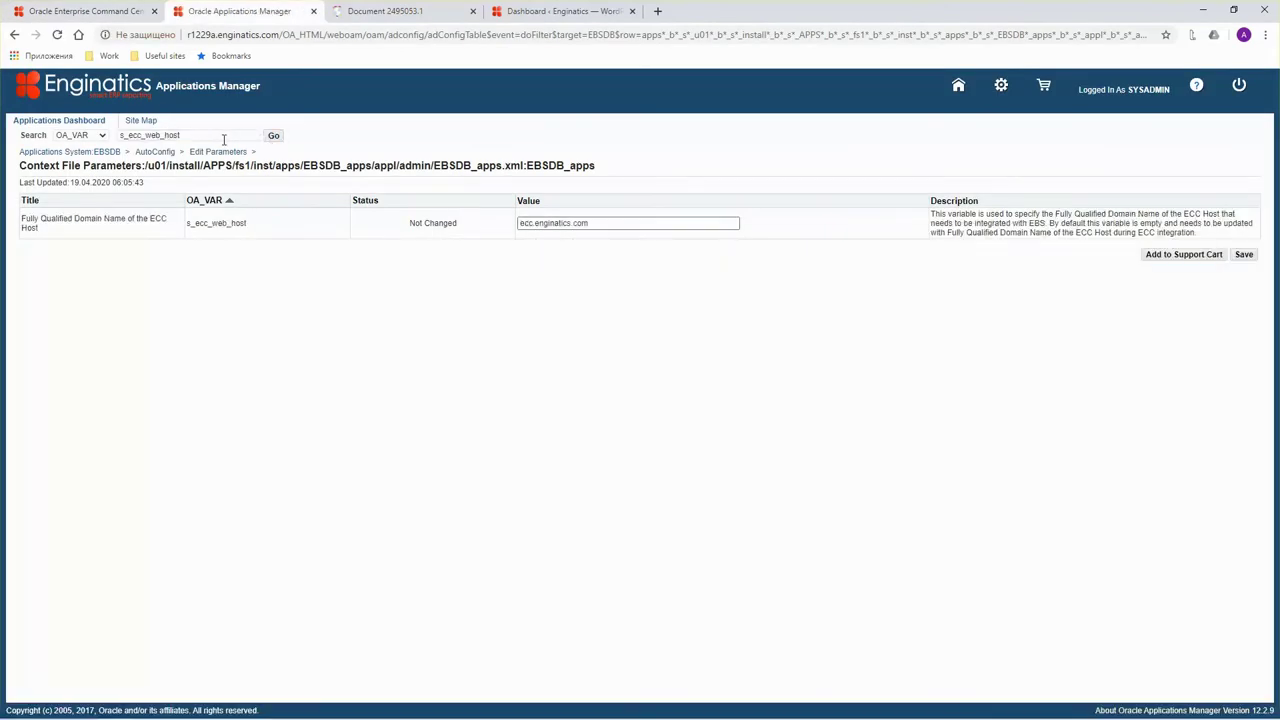
{"action": "left_click_drag", "start_coordinate": [588, 223], "coordinate": [536, 224]}
{"action": "type", "text": "localdomain"}
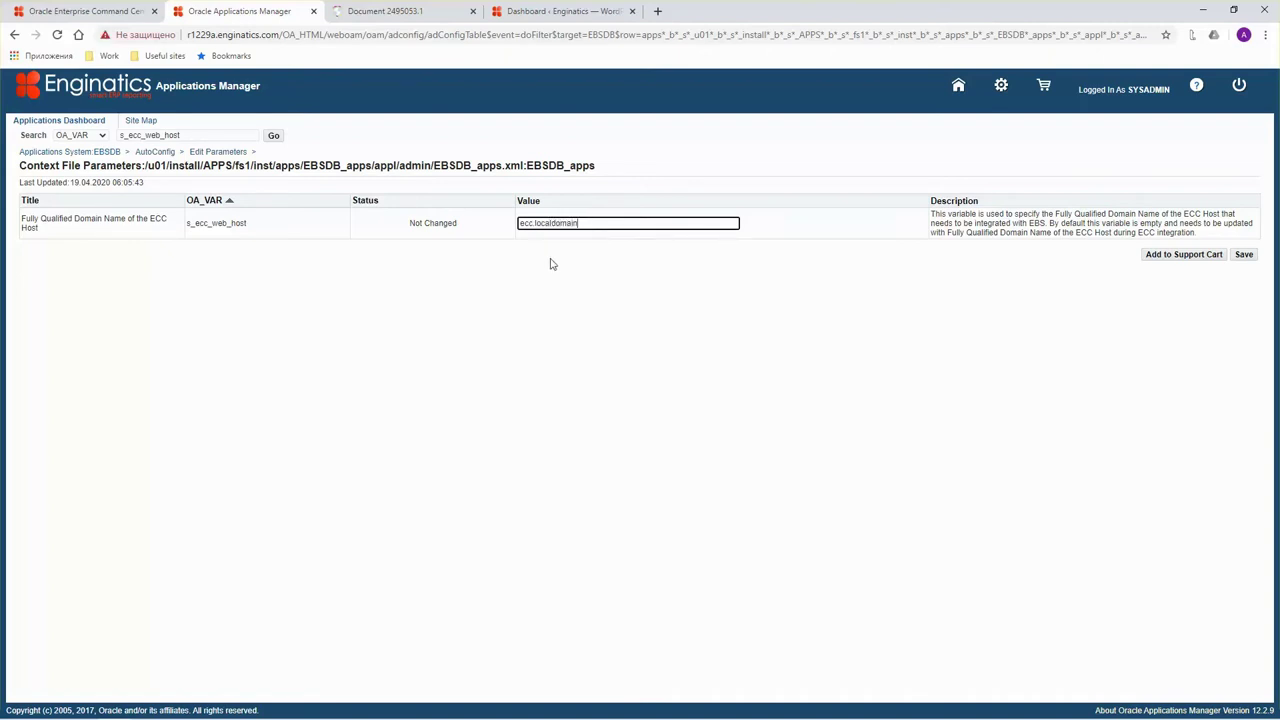
{"action": "left_click", "coordinate": [1245, 256]}
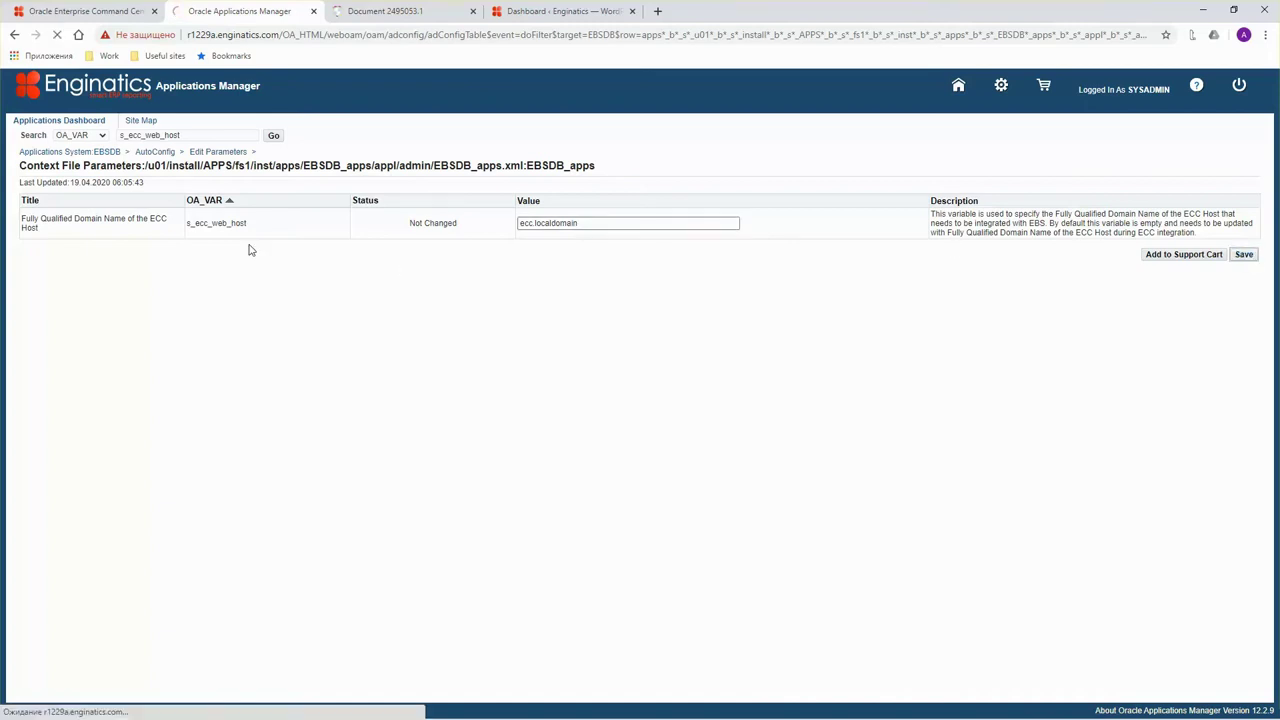
Enter a comment and confirm writing the context file.
{"action": "left_click", "coordinate": [113, 11]}
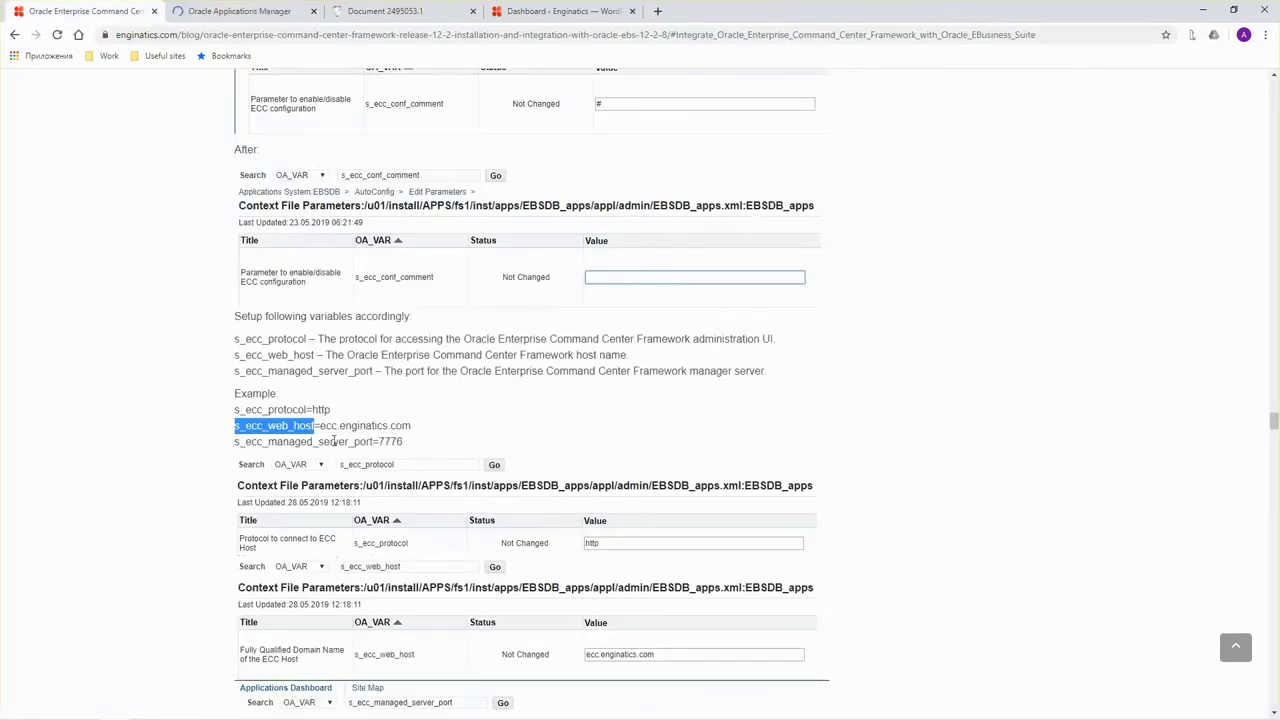
{"action": "double_click", "coordinate": [284, 442]}
{"action": "key", "text": "ctrl+c"}
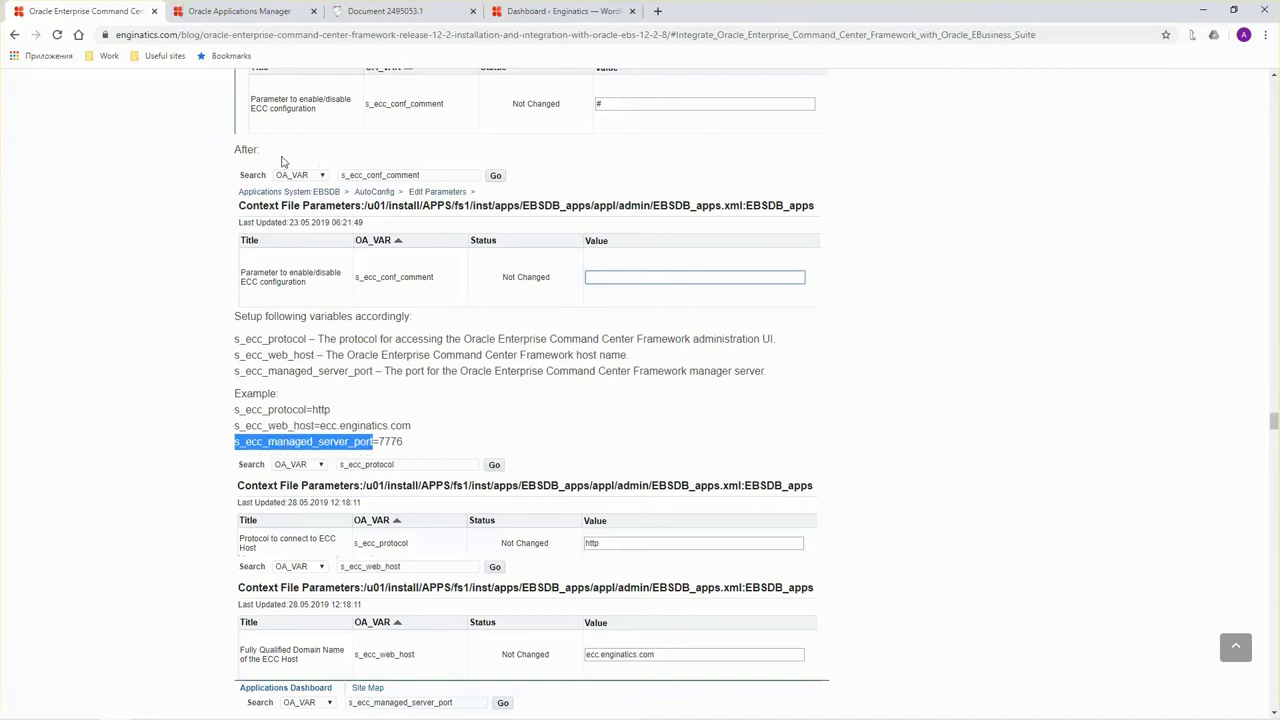
{"action": "left_click", "coordinate": [240, 11]}
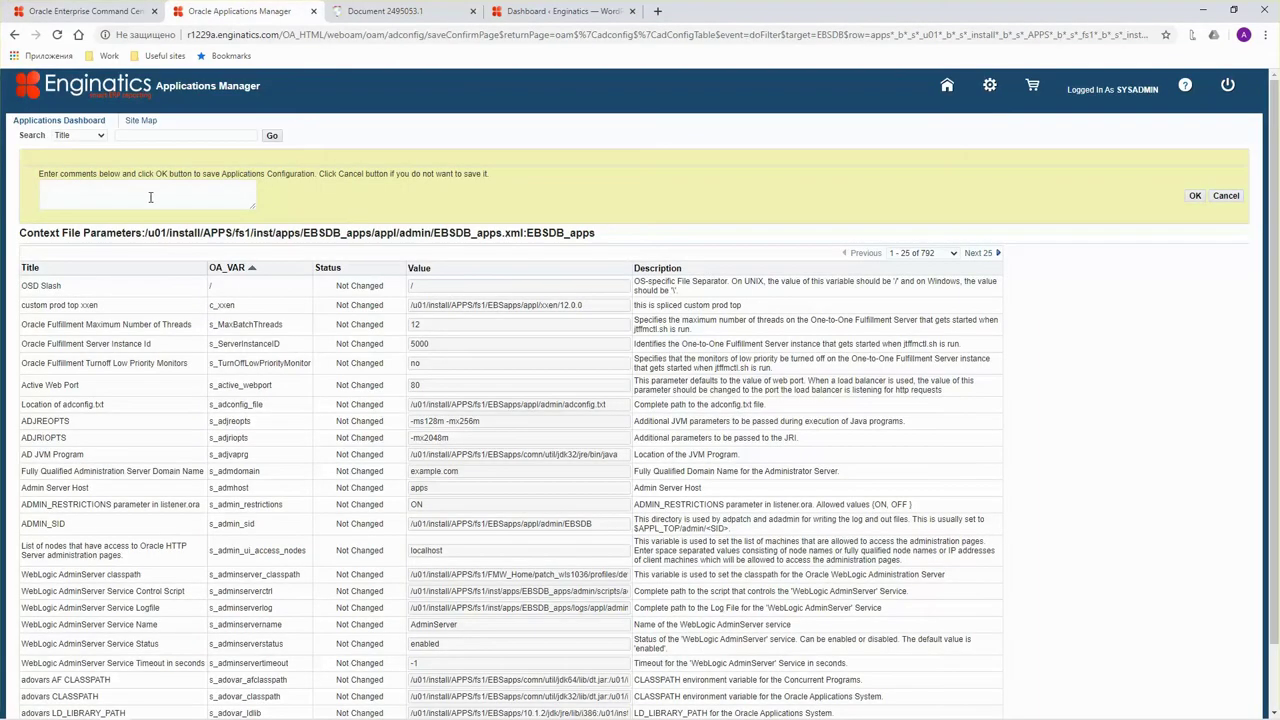
{"action": "left_click", "coordinate": [151, 197]}
{"action": "type", "text": "ECC configuration"}
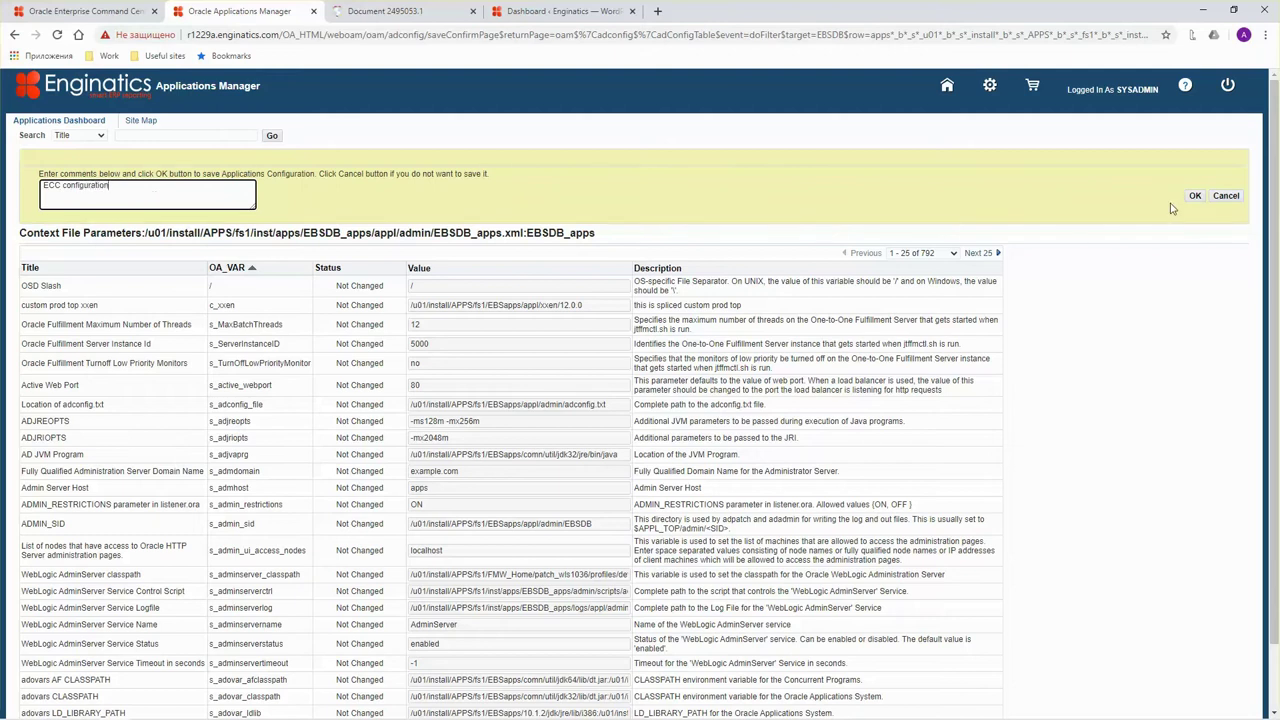
{"action": "left_click", "coordinate": [1194, 196]}
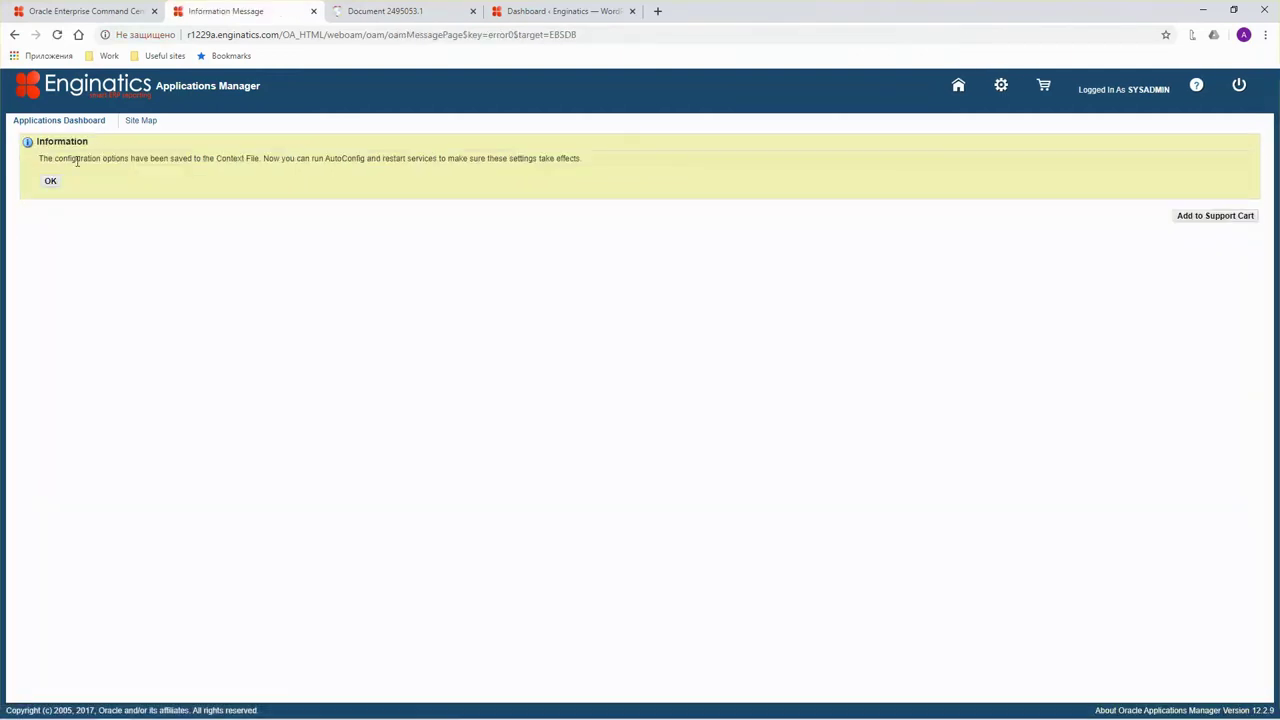
{"action": "left_click", "coordinate": [50, 181]}
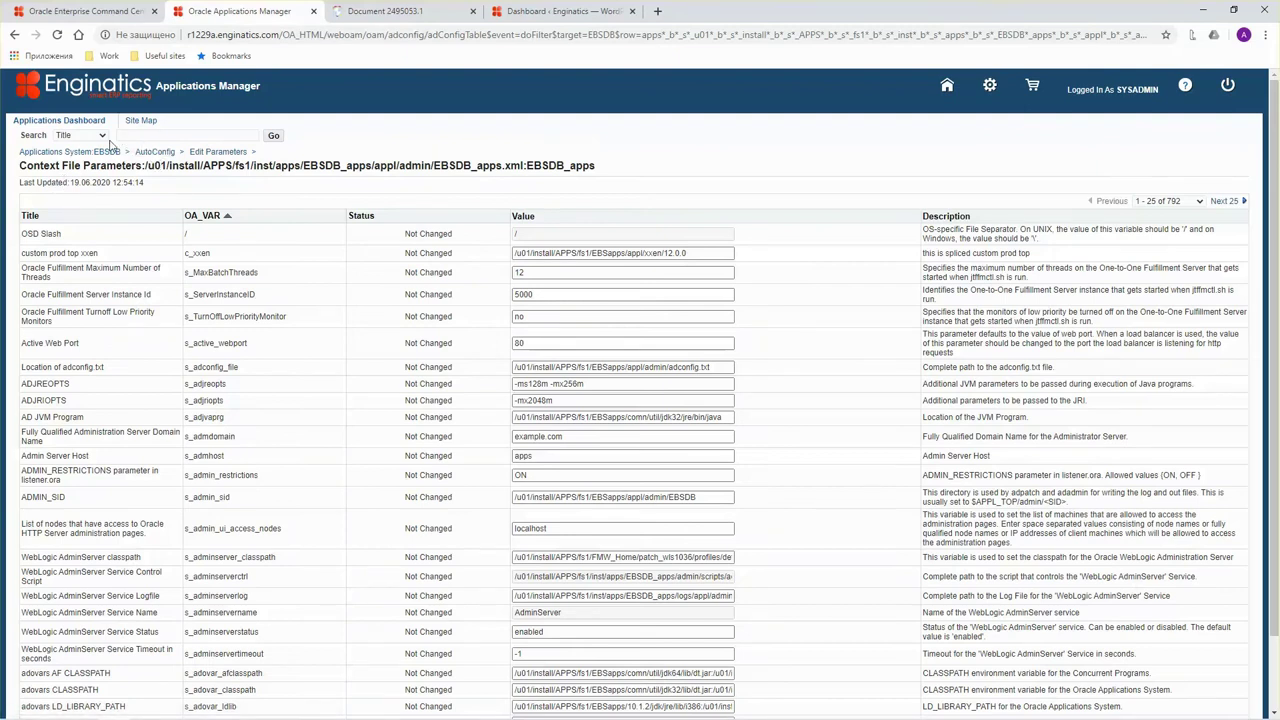
Check s_ecc_managed_server_port is 7776 and save the context file anyway.
{"action": "left_click", "coordinate": [80, 135]}
{"action": "left_click", "coordinate": [65, 150]}
{"action": "left_click", "coordinate": [206, 135]}
{"action": "key", "text": "ctrl+v"}
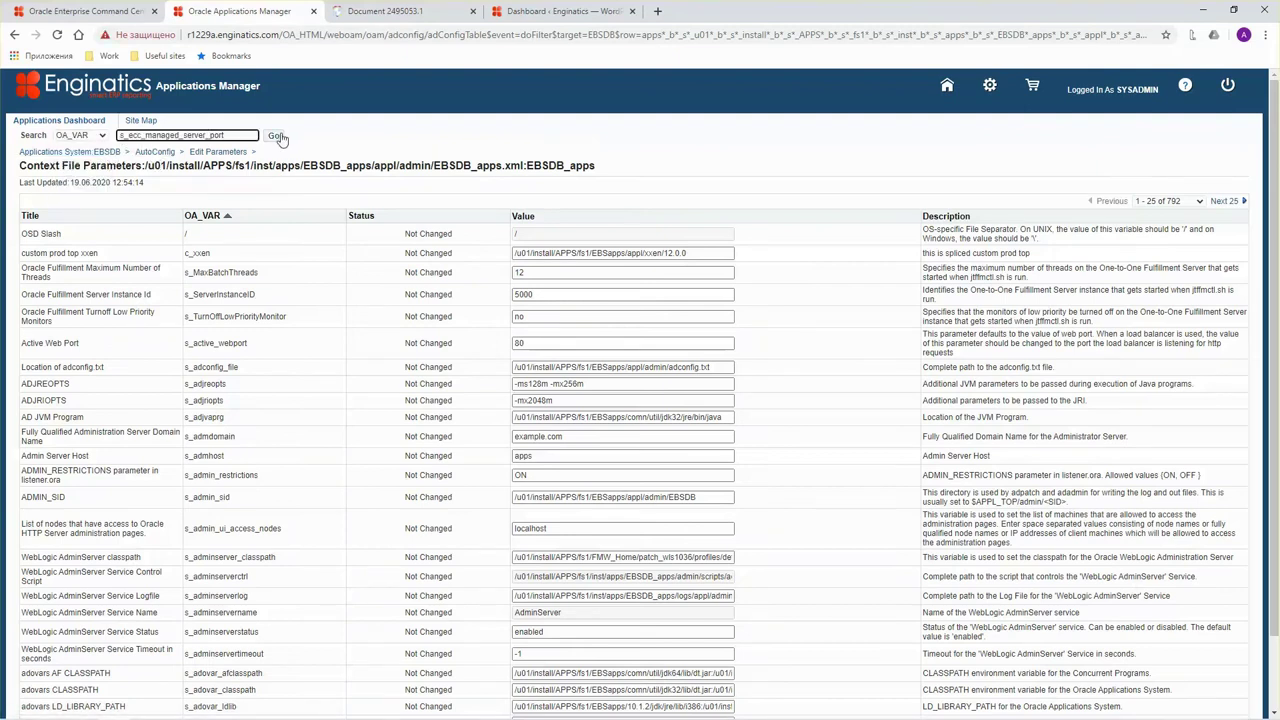
{"action": "left_click", "coordinate": [274, 135]}
{"action": "left_click", "coordinate": [546, 220]}
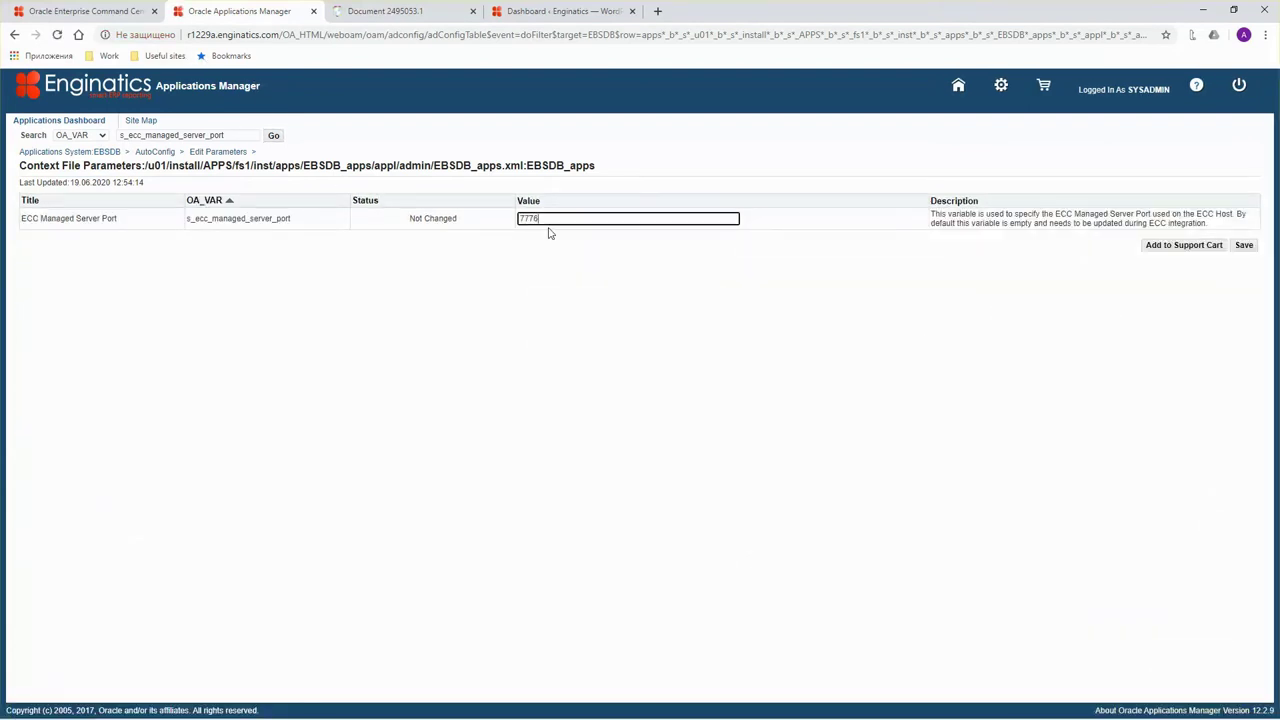
{"action": "double_click", "coordinate": [522, 218]}
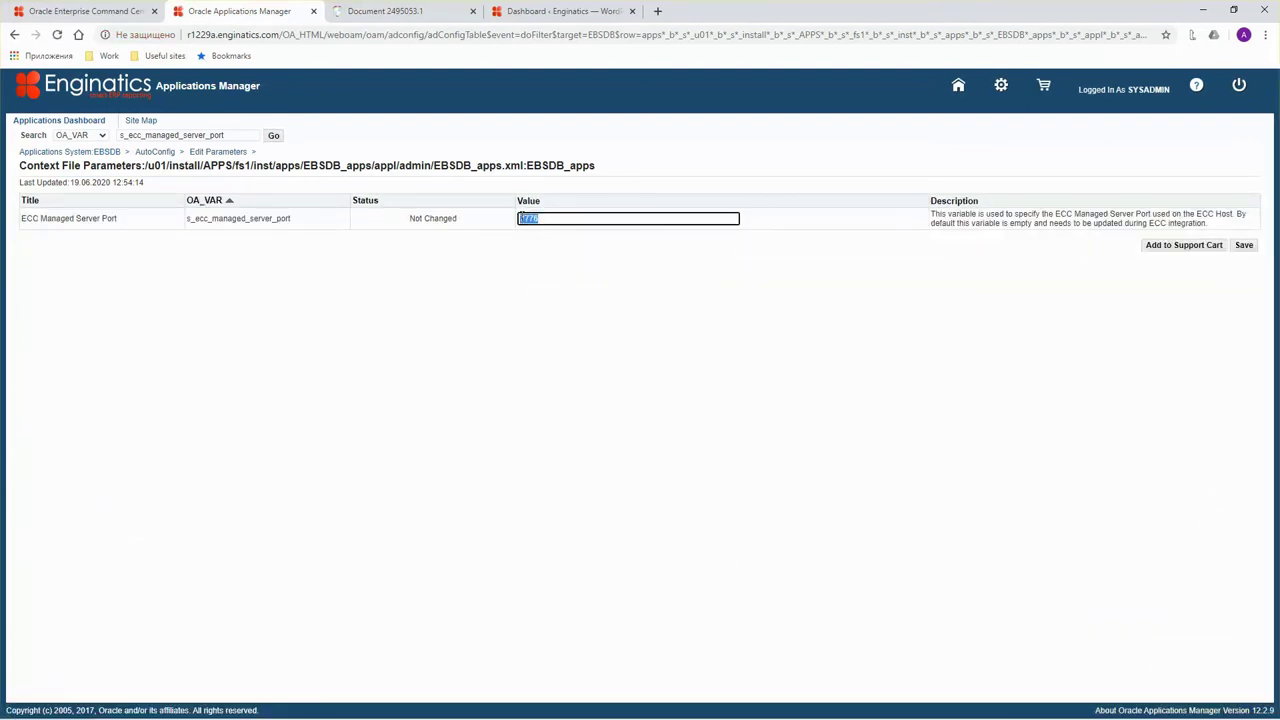
{"action": "left_click", "coordinate": [1243, 245]}
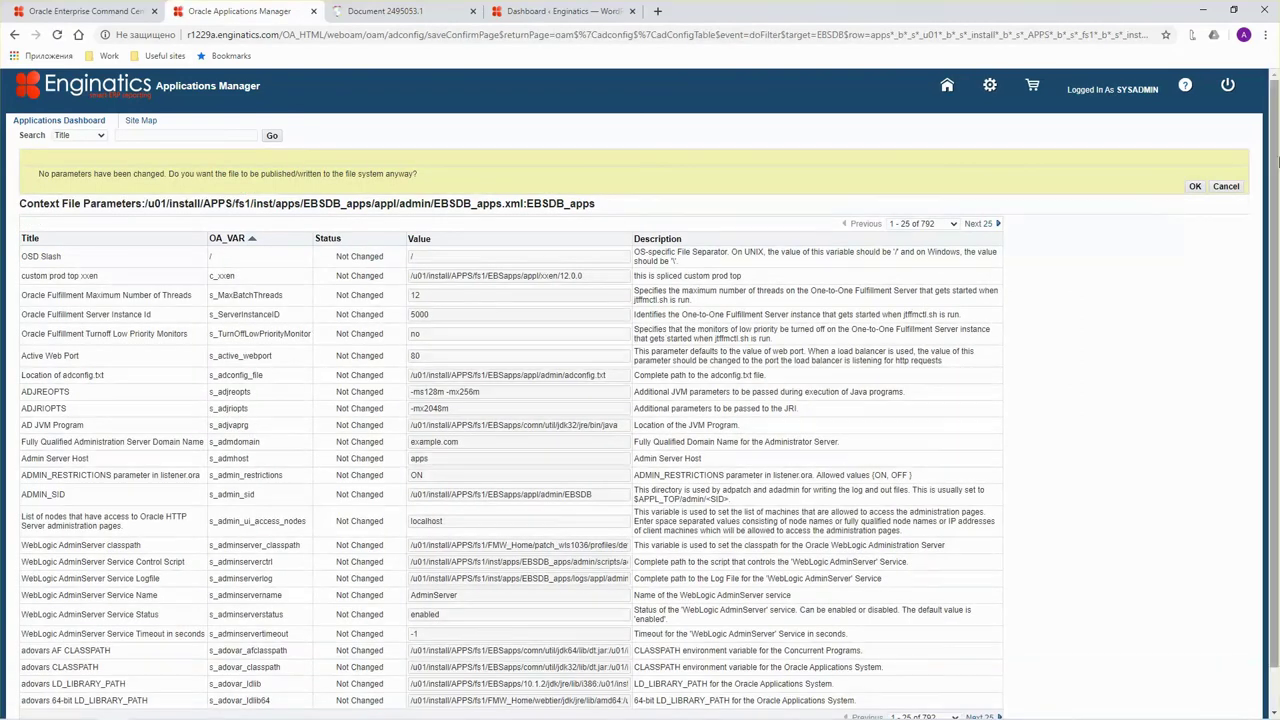
{"action": "left_click", "coordinate": [1194, 186]}
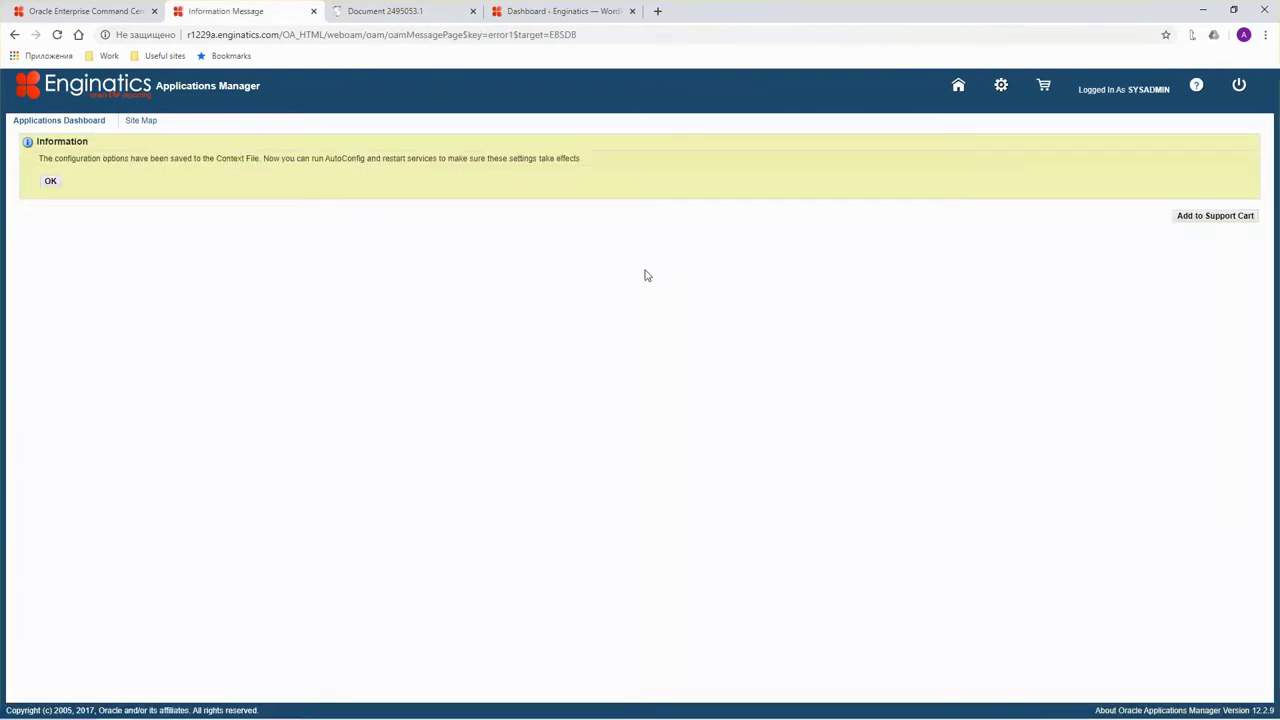
{"action": "left_click", "coordinate": [50, 183]}
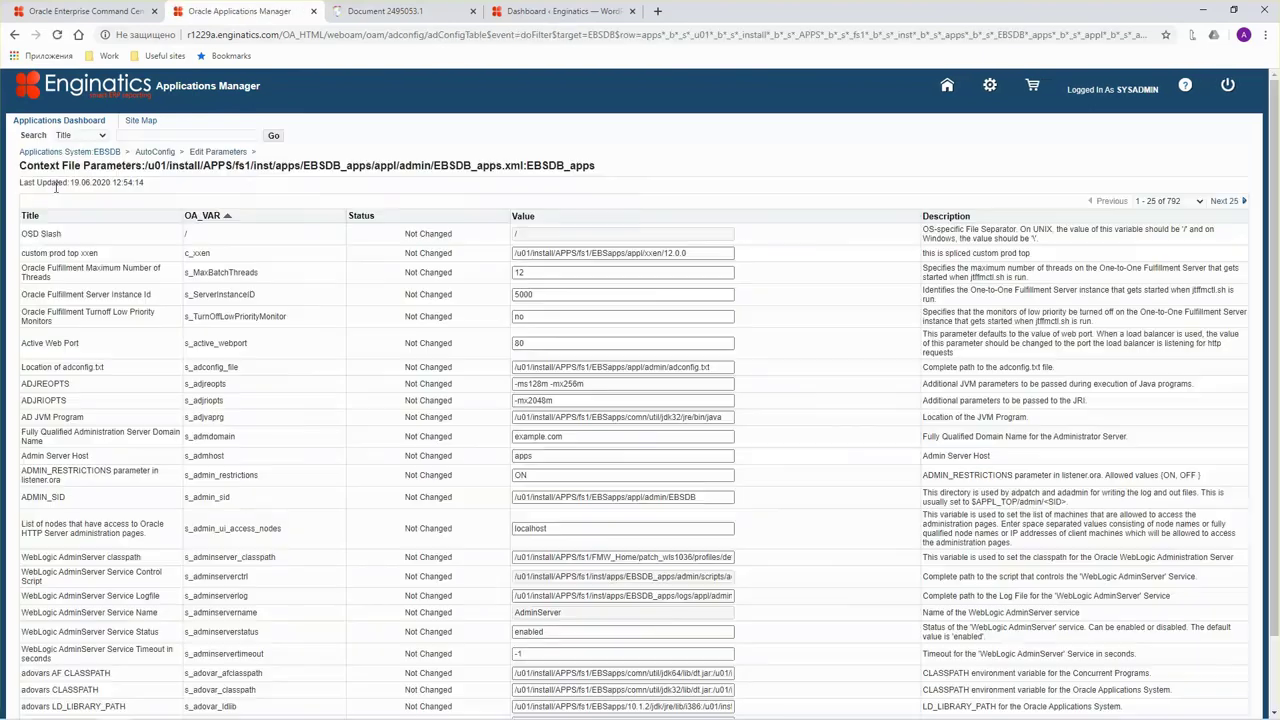
Copy 'grep s_ecc $CONTEXT_FILE' from the blog and run it in KiTTY.
{"action": "left_click", "coordinate": [85, 11]}
{"action": "scroll", "coordinate": [305, 345], "scroll_direction": "down", "scroll_amount": 1}
{"action": "scroll", "coordinate": [305, 345], "scroll_direction": "down", "scroll_amount": 2}
{"action": "scroll", "coordinate": [333, 329], "scroll_direction": "down", "scroll_amount": 4}
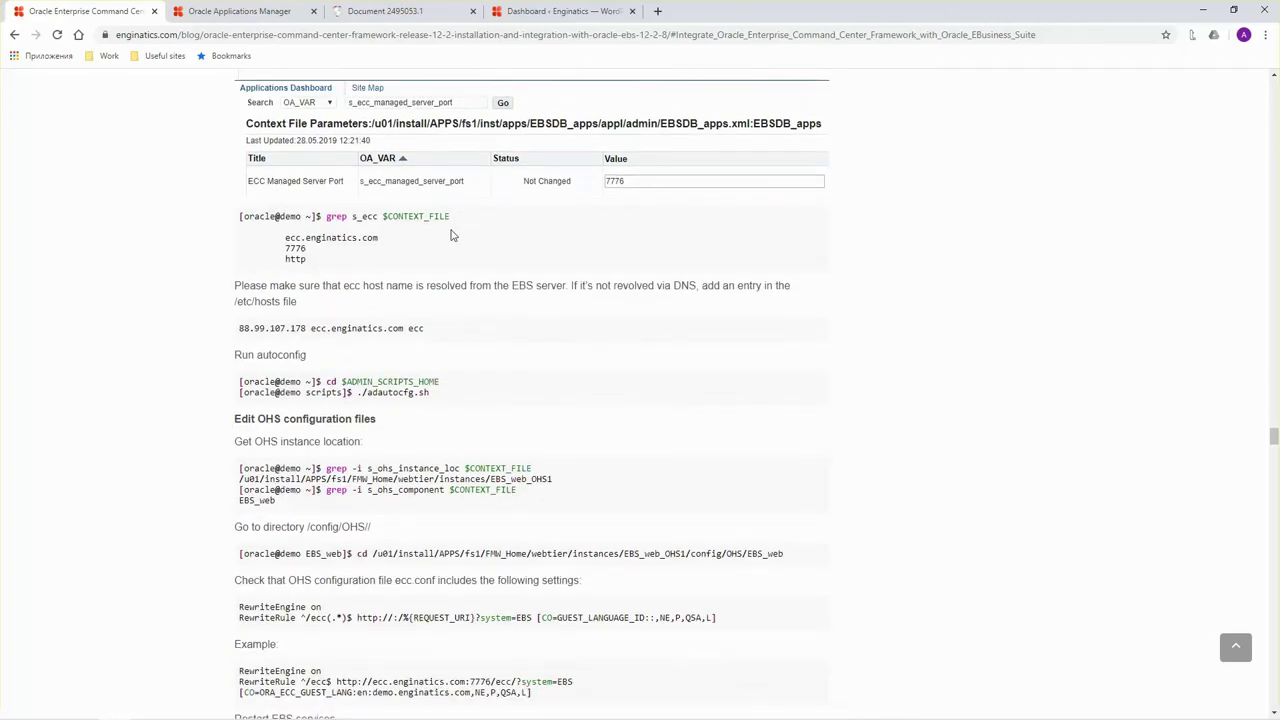
{"action": "left_click_drag", "start_coordinate": [452, 217], "coordinate": [330, 214]}
{"action": "key", "text": "ctrl+c"}
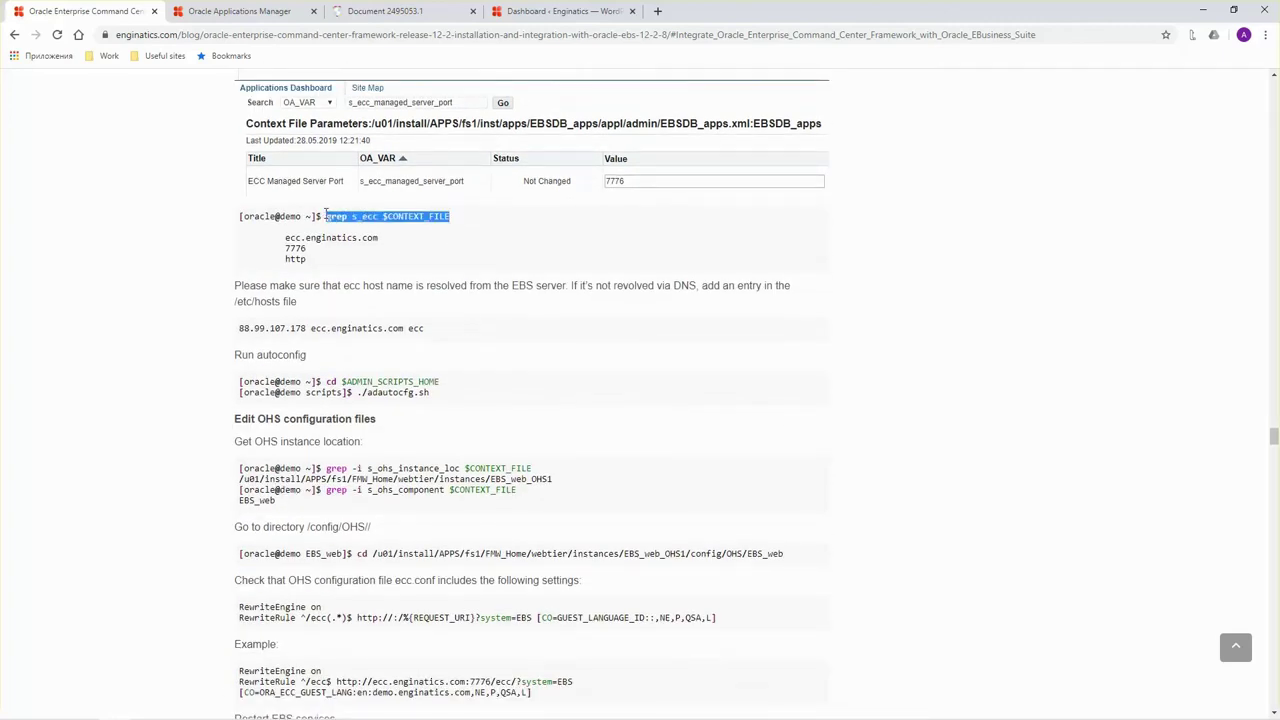
{"action": "key", "text": "alt+Tab"}
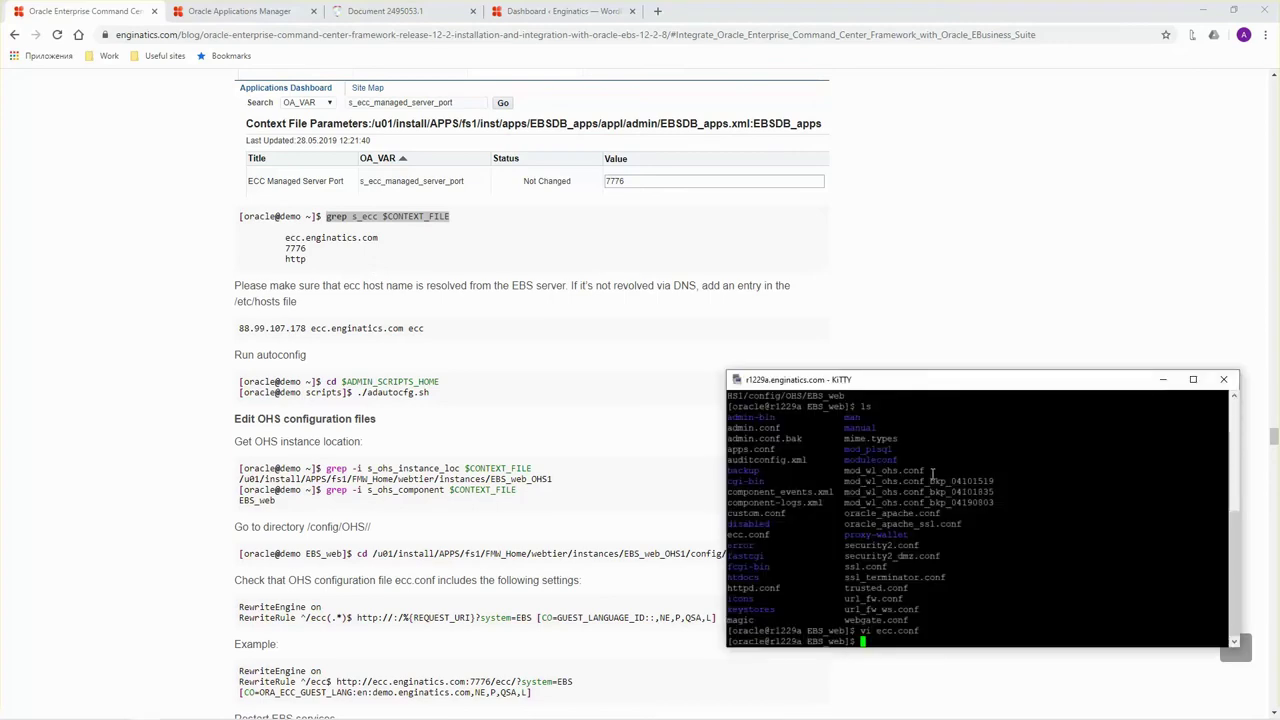
{"action": "right_click", "coordinate": [925, 507]}
{"action": "key", "text": "Return"}
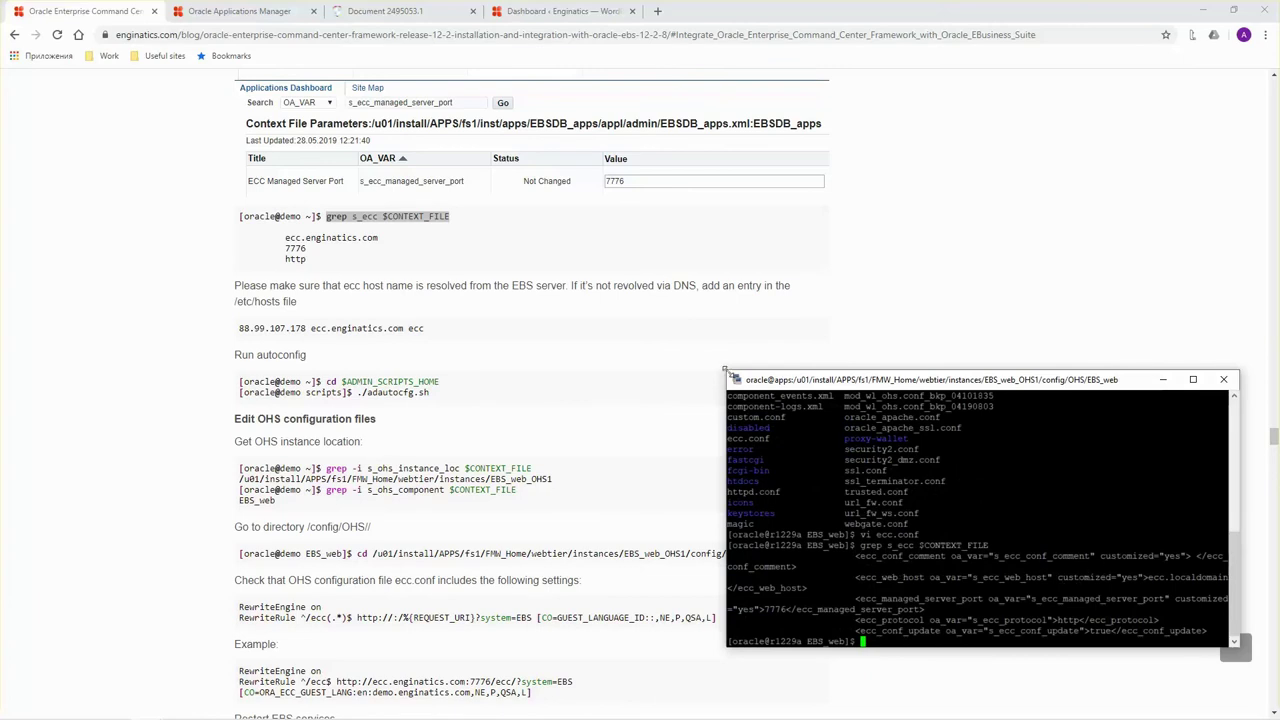
Widen the terminal window and rerun the grep to show the full ECC settings.
{"action": "left_click_drag", "start_coordinate": [725, 369], "coordinate": [593, 372]}
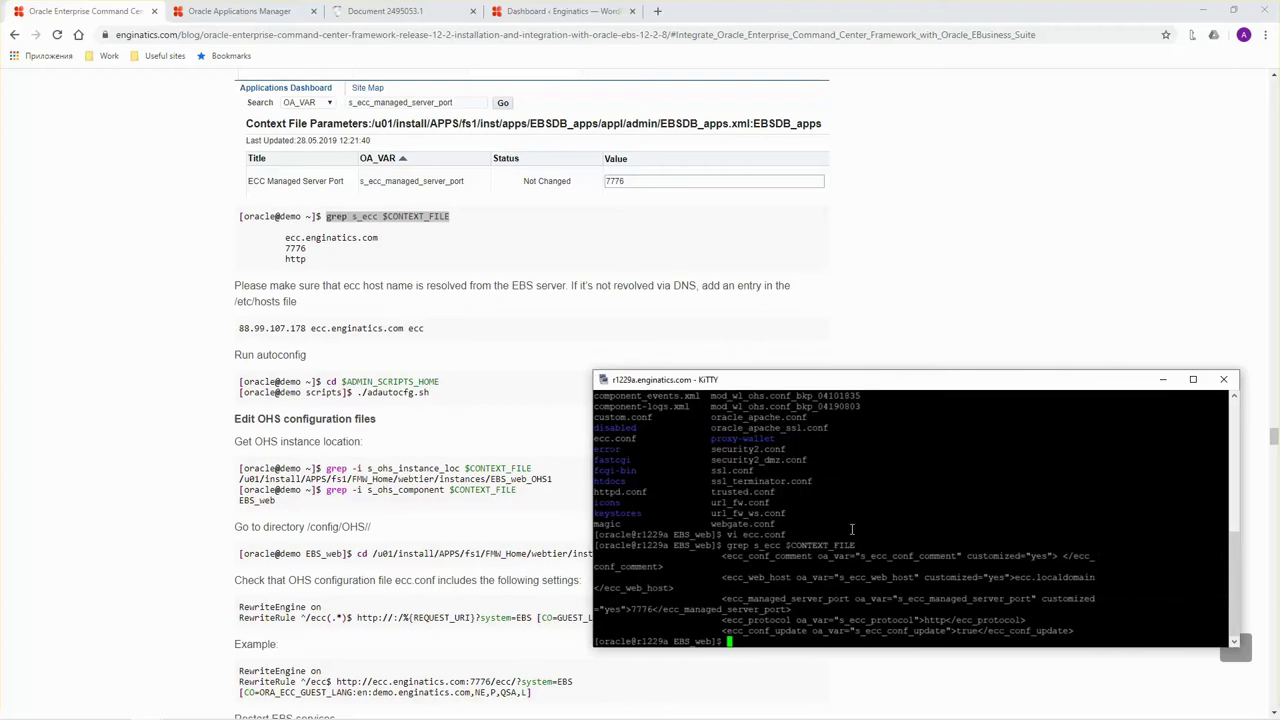
{"action": "key", "text": "Return"}
{"action": "key", "text": "Return"}
{"action": "right_click", "coordinate": [716, 513]}
{"action": "key", "text": "Return"}
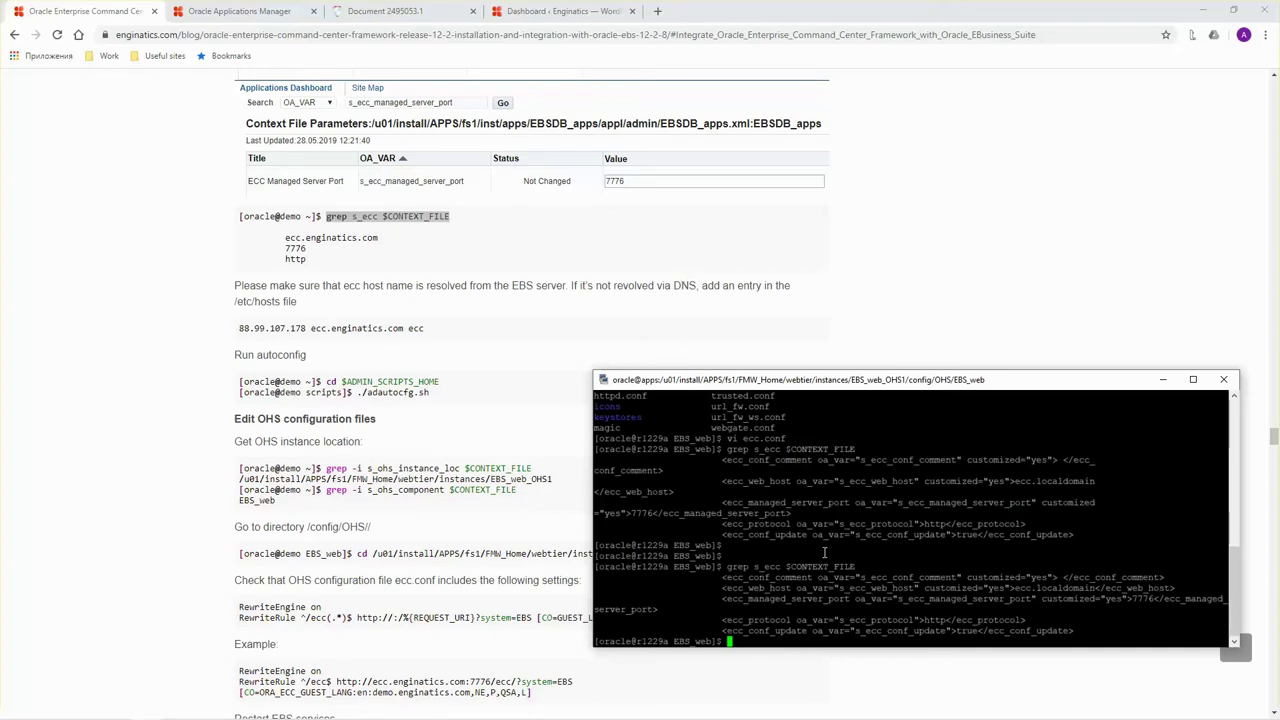
Check the ecc.localdomain entry in /etc/hosts and ping ecc.localdomain.
{"action": "type", "text": "vi /etc/hosts"}
{"action": "key", "text": "Return"}
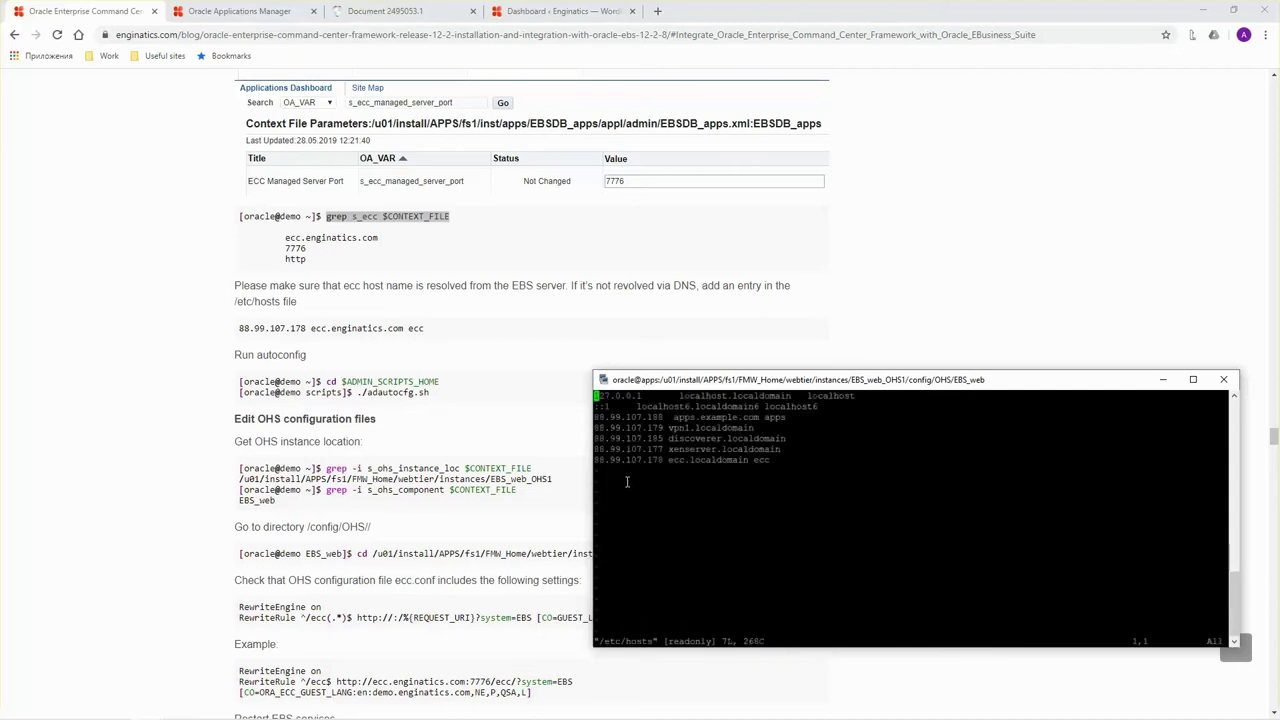
{"action": "left_click_drag", "start_coordinate": [596, 461], "coordinate": [765, 460]}
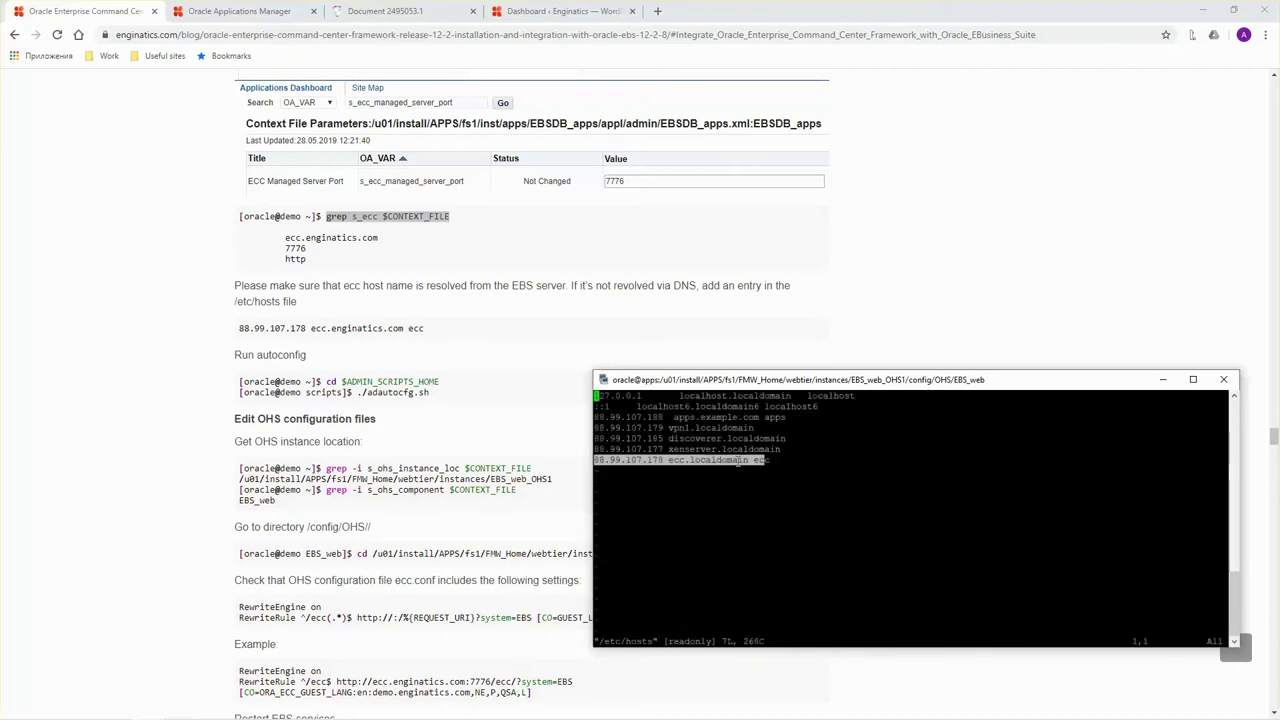
{"action": "double_click", "coordinate": [744, 460]}
{"action": "type", "text": ":q!"}
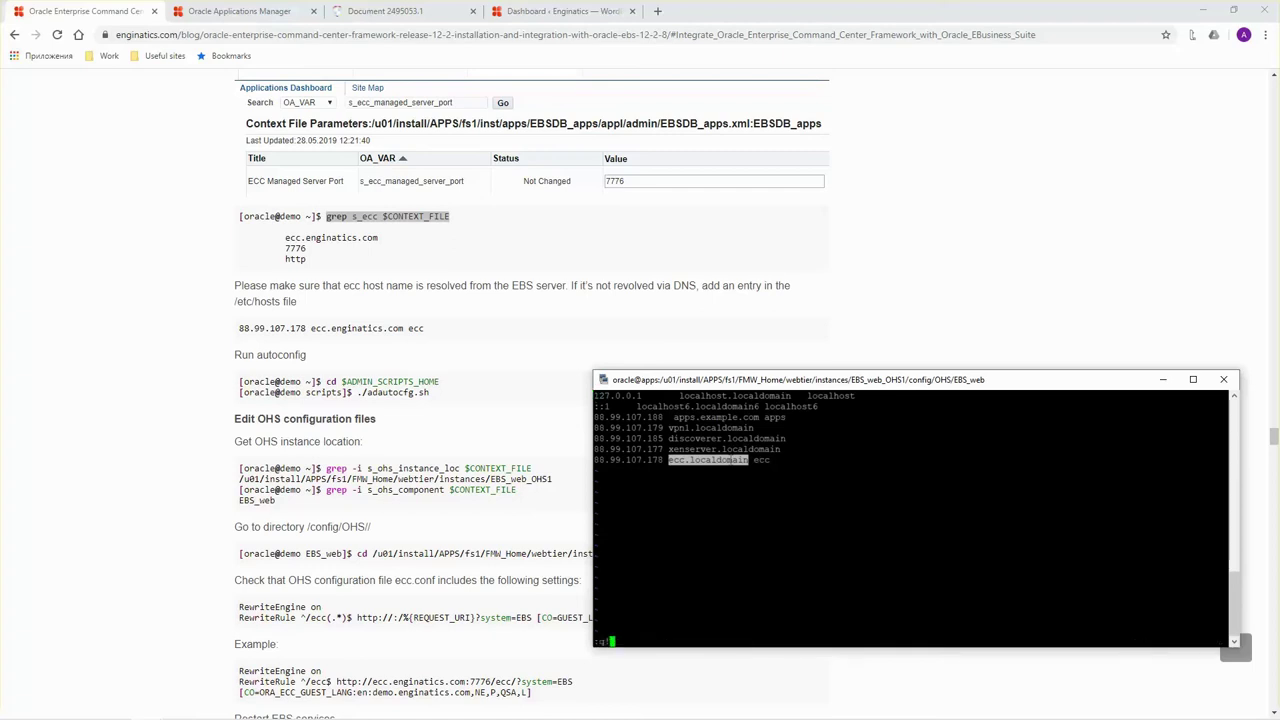
{"action": "key", "text": "Return"}
{"action": "type", "text": "ecc.localdomain"}
{"action": "key", "text": "Return"}
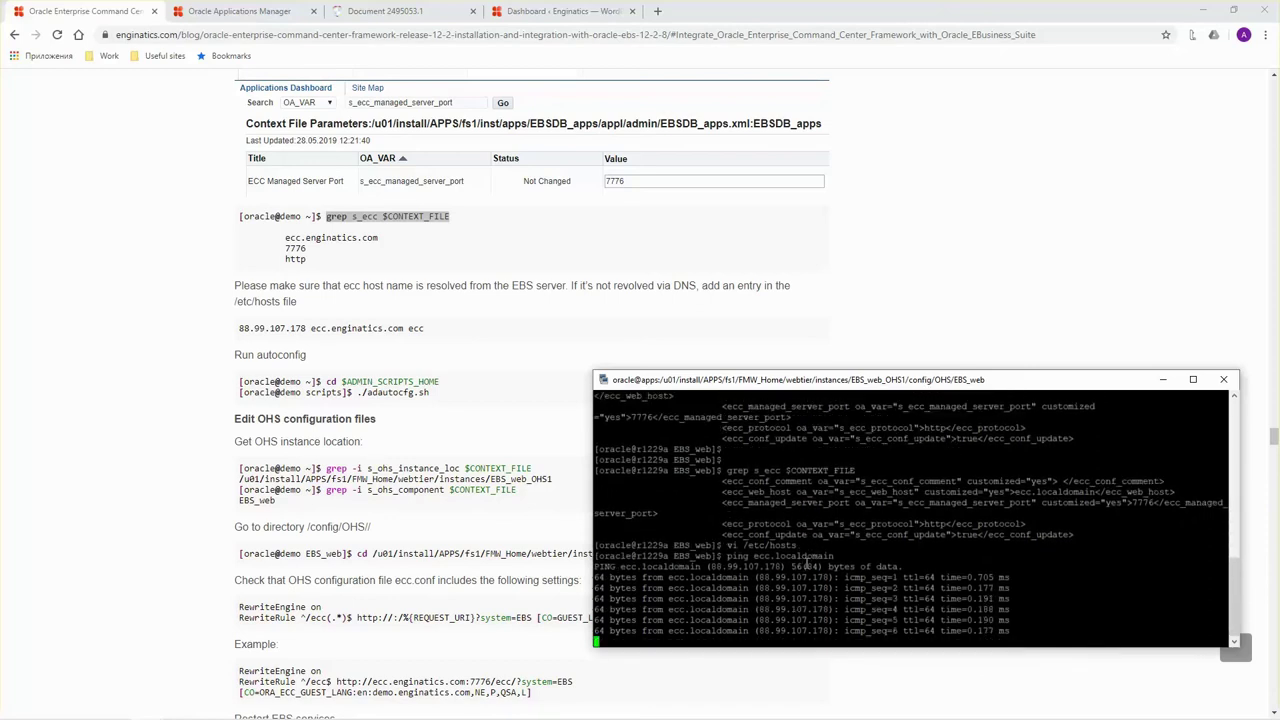
{"action": "key", "text": "ctrl+c"}
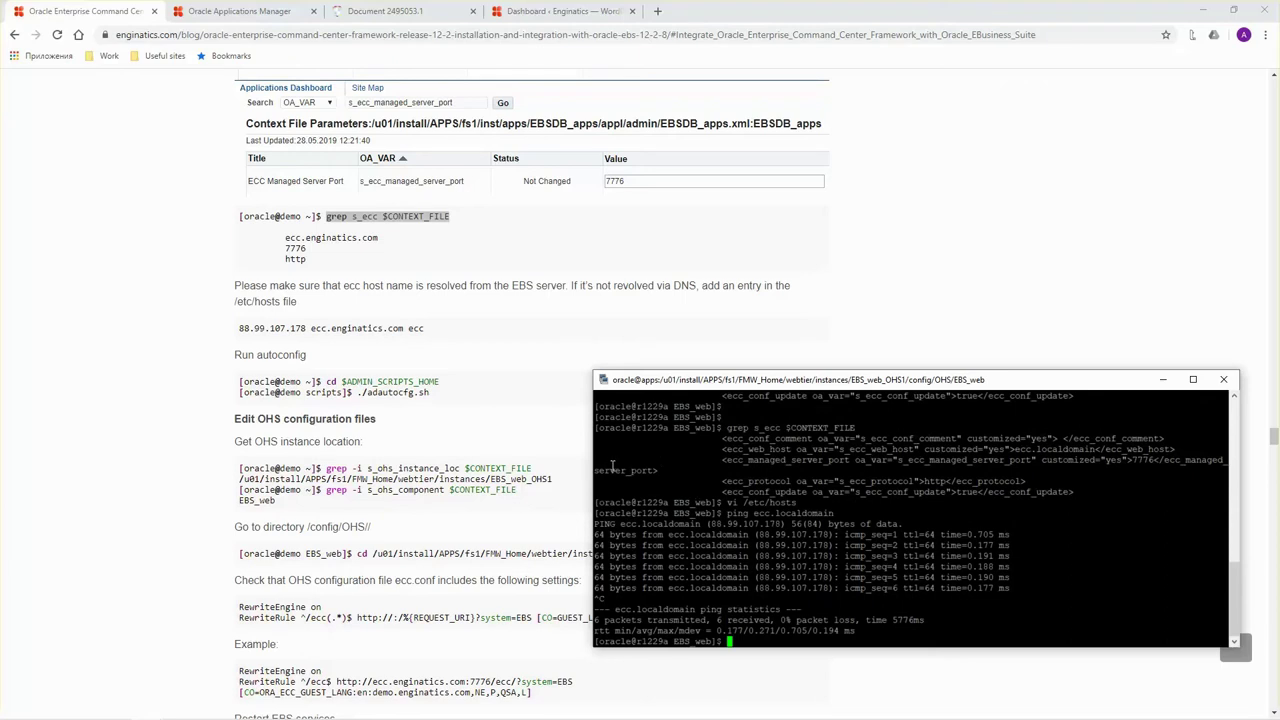
Run ./adautocfg.sh from $ADMIN_SCRIPTS_HOME, supplying the APPS password.
{"action": "left_click_drag", "start_coordinate": [450, 383], "coordinate": [329, 381]}
{"action": "key", "text": "alt+Tab"}
{"action": "right_click", "coordinate": [797, 488]}
{"action": "key", "text": "Return"}
{"action": "left_click_drag", "start_coordinate": [433, 396], "coordinate": [357, 393]}
{"action": "key", "text": "ctrl+c"}
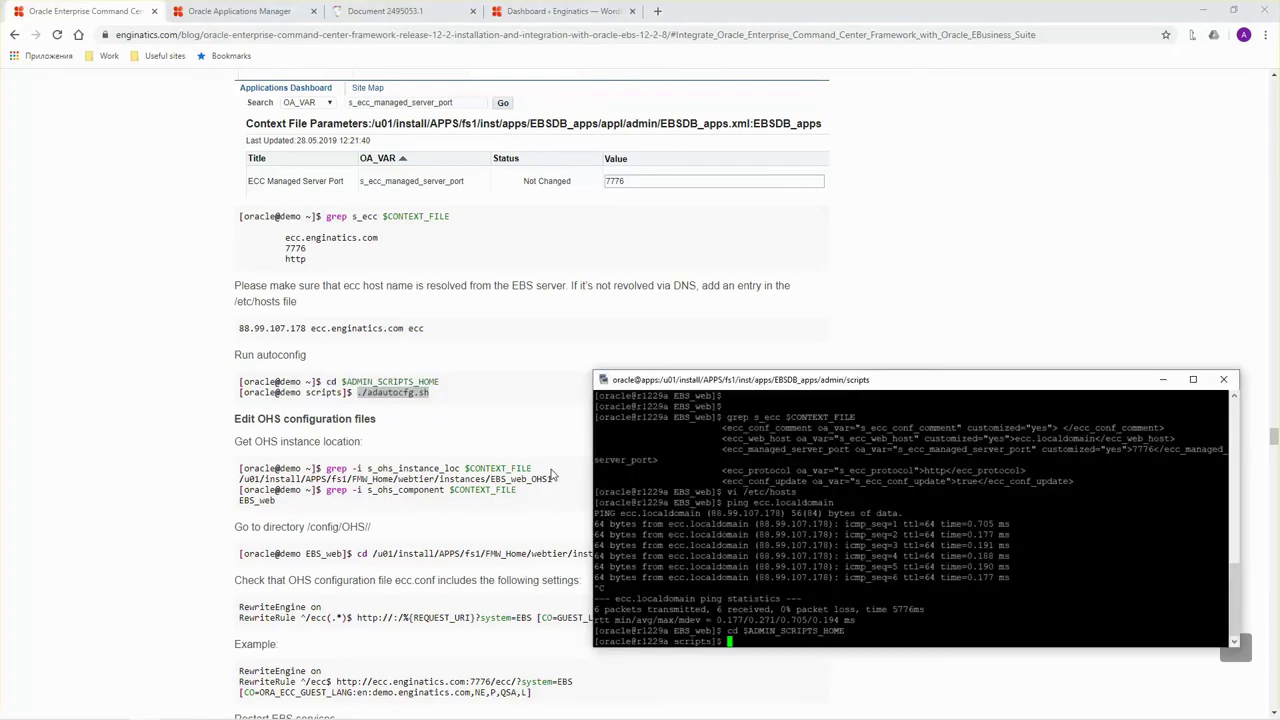
{"action": "key", "text": "alt+Tab"}
{"action": "right_click", "coordinate": [787, 523]}
{"action": "key", "text": "Return"}
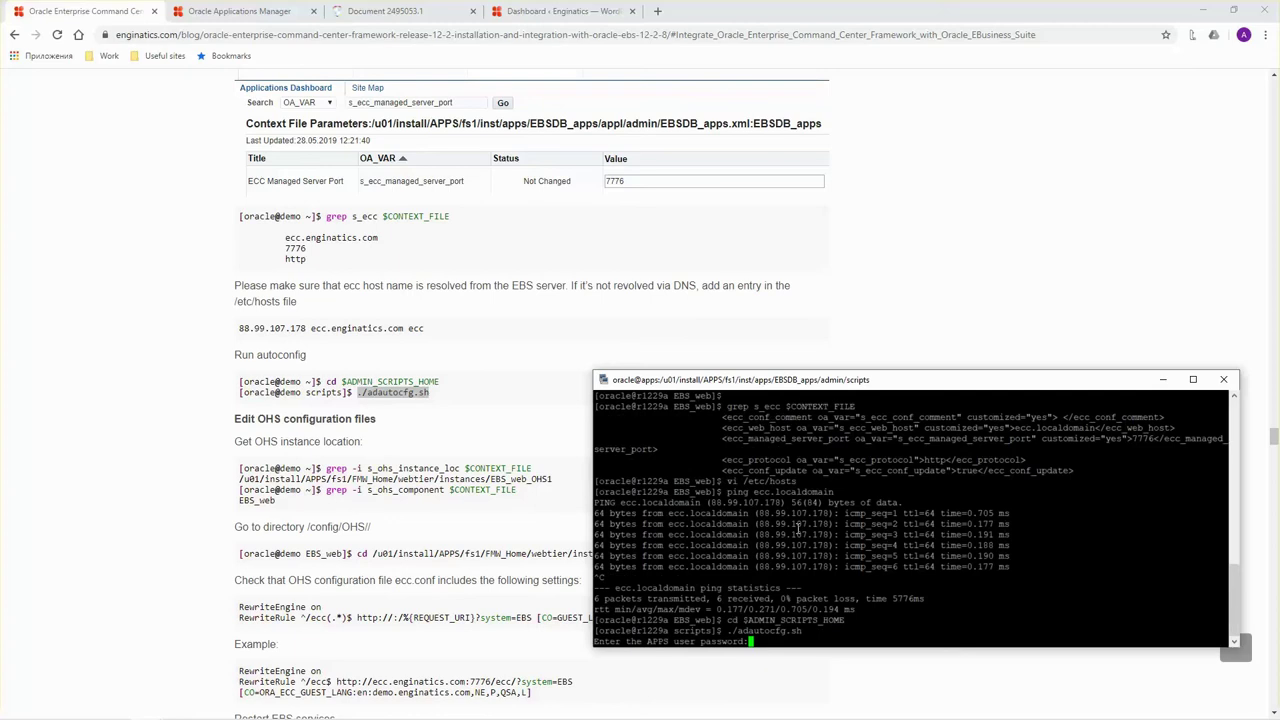
{"action": "key", "text": "Return"}
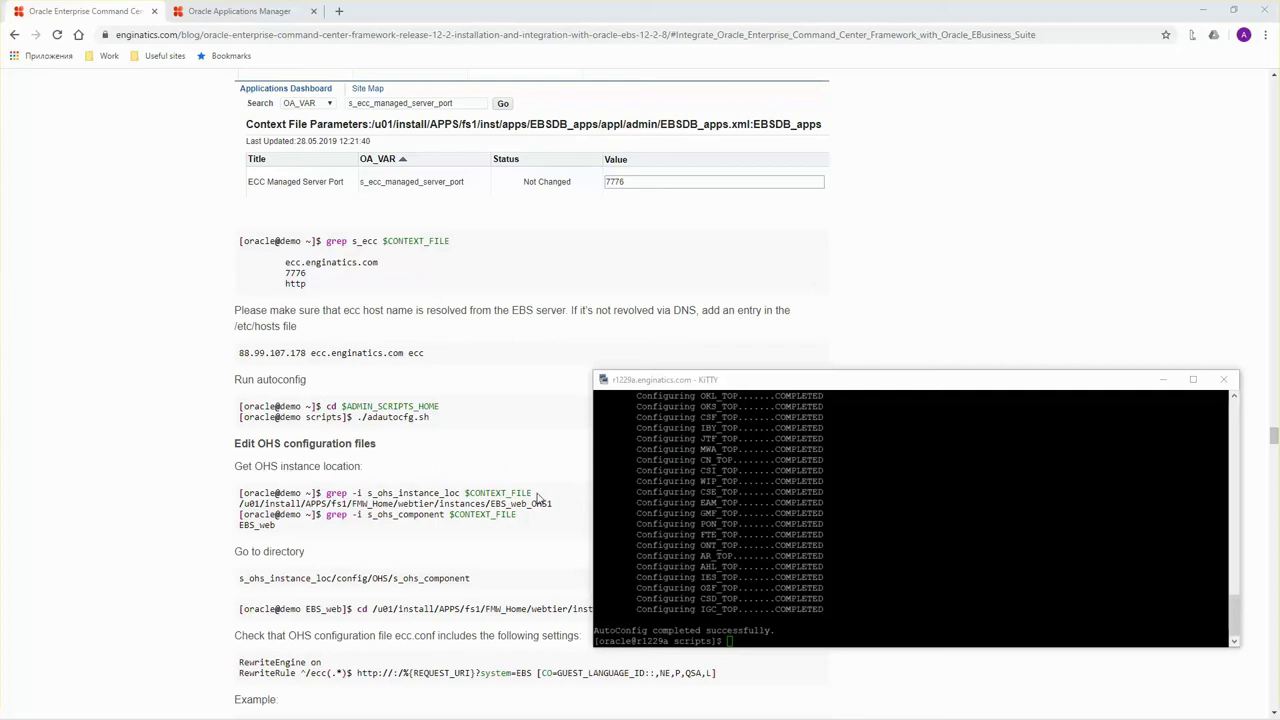
Run 'grep -i s_ohs_instance_loc $CONTEXT_FILE' to find the OHS instance location.
{"action": "left_click", "coordinate": [323, 430]}
{"action": "scroll", "coordinate": [398, 441], "scroll_direction": "down", "scroll_amount": 2}
{"action": "left_click_drag", "start_coordinate": [540, 361], "coordinate": [326, 360]}
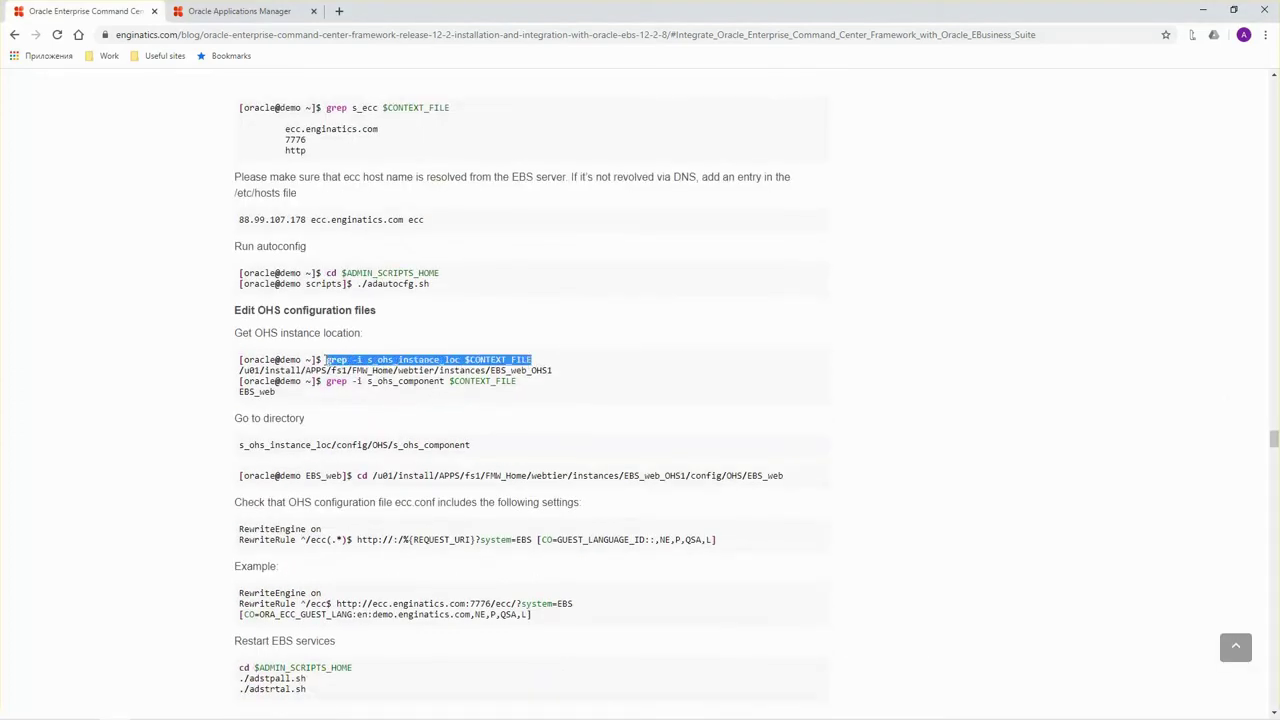
{"action": "key", "text": "alt+Tab"}
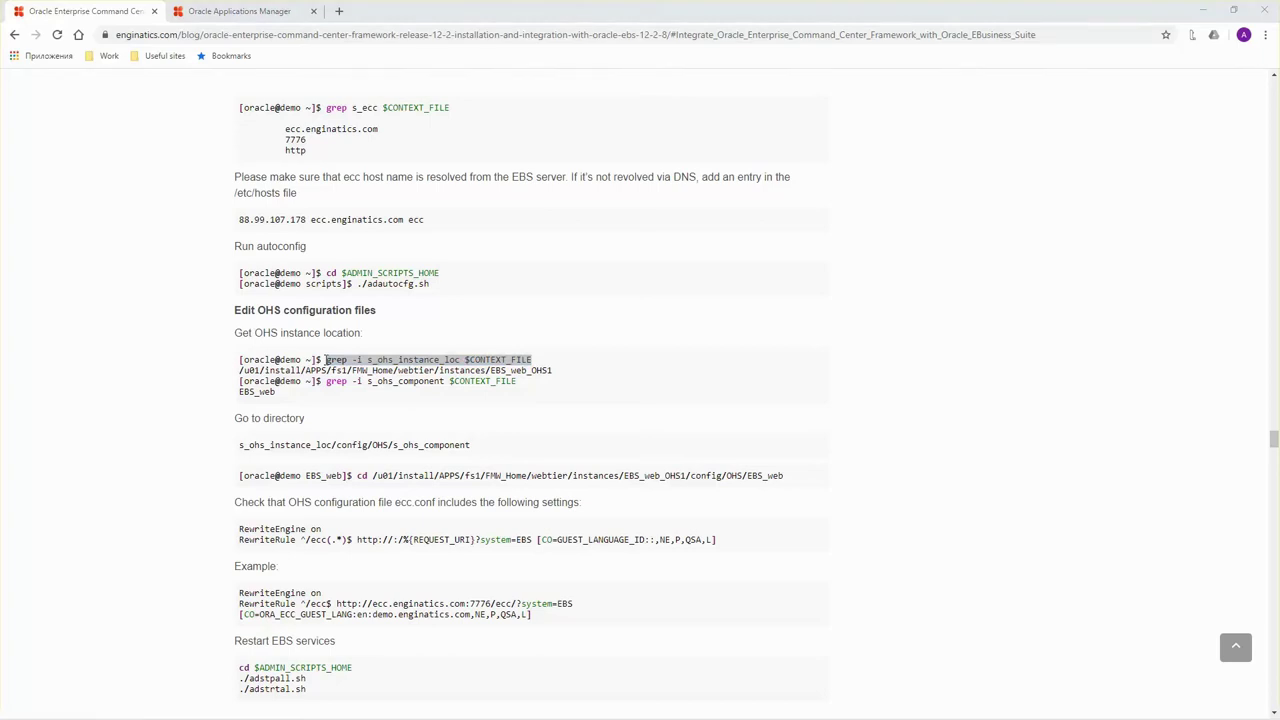
{"action": "key", "text": "alt+Tab"}
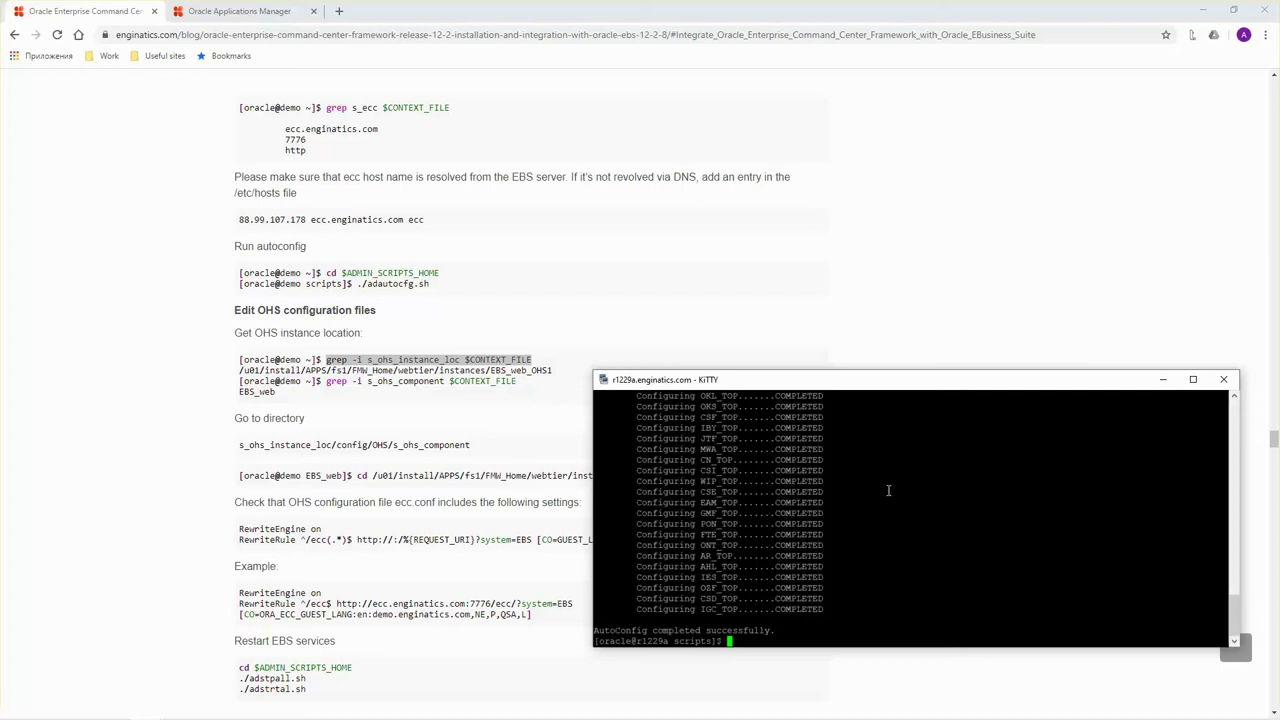
{"action": "right_click", "coordinate": [876, 495]}
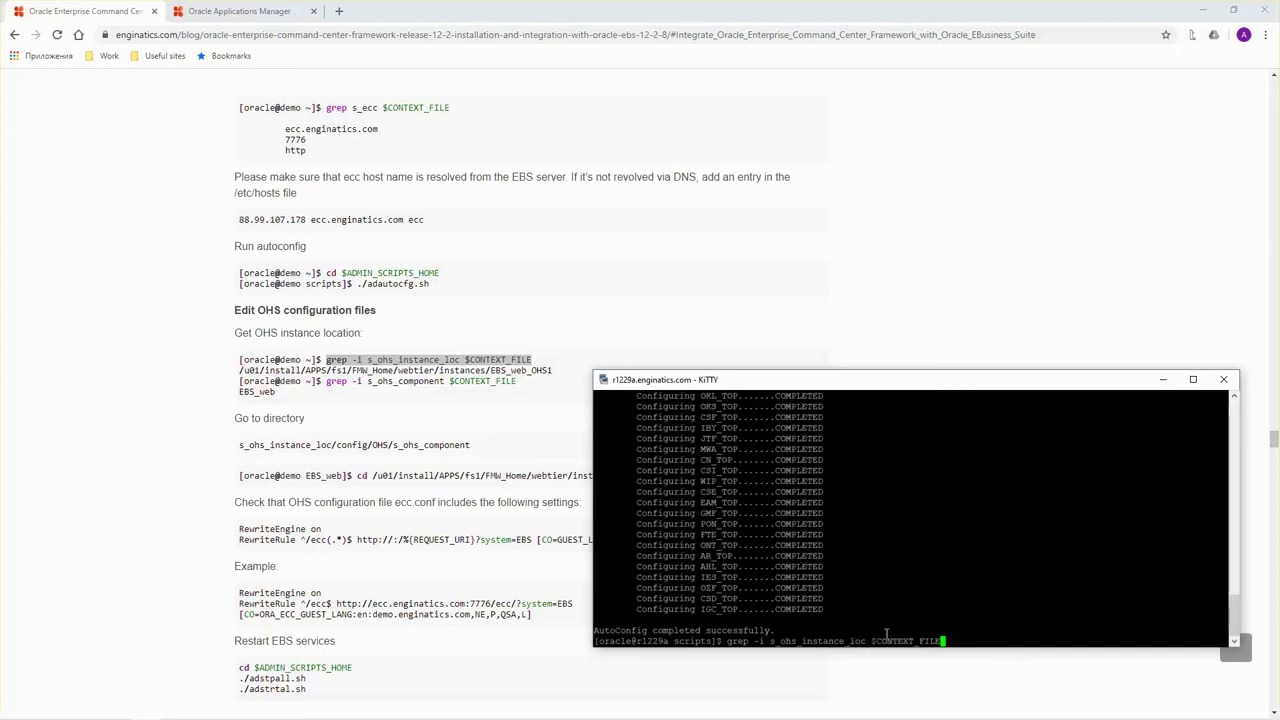
{"action": "key", "text": "Return"}
Run 'grep -i s_ohs_component $CONTEXT_FILE' to get the component name EBS_web.
{"action": "left_click", "coordinate": [380, 382]}
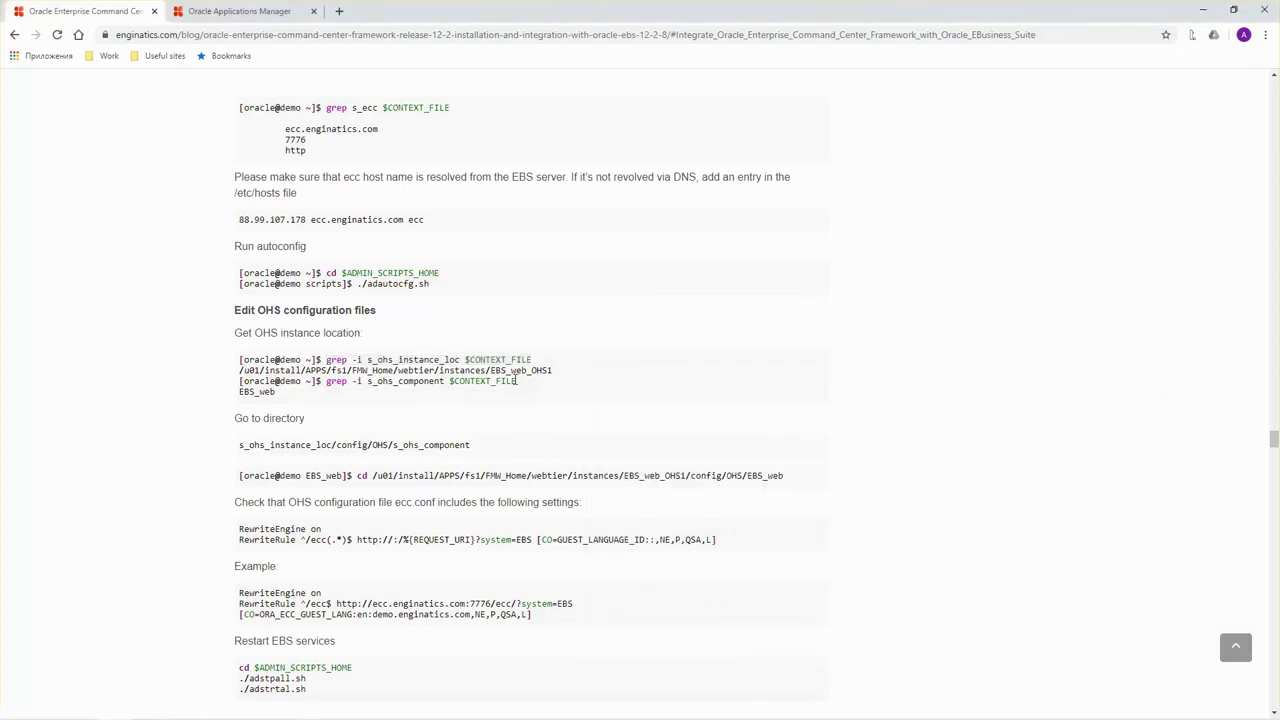
{"action": "left_click_drag", "start_coordinate": [516, 381], "coordinate": [327, 381]}
{"action": "key", "text": "alt+Tab"}
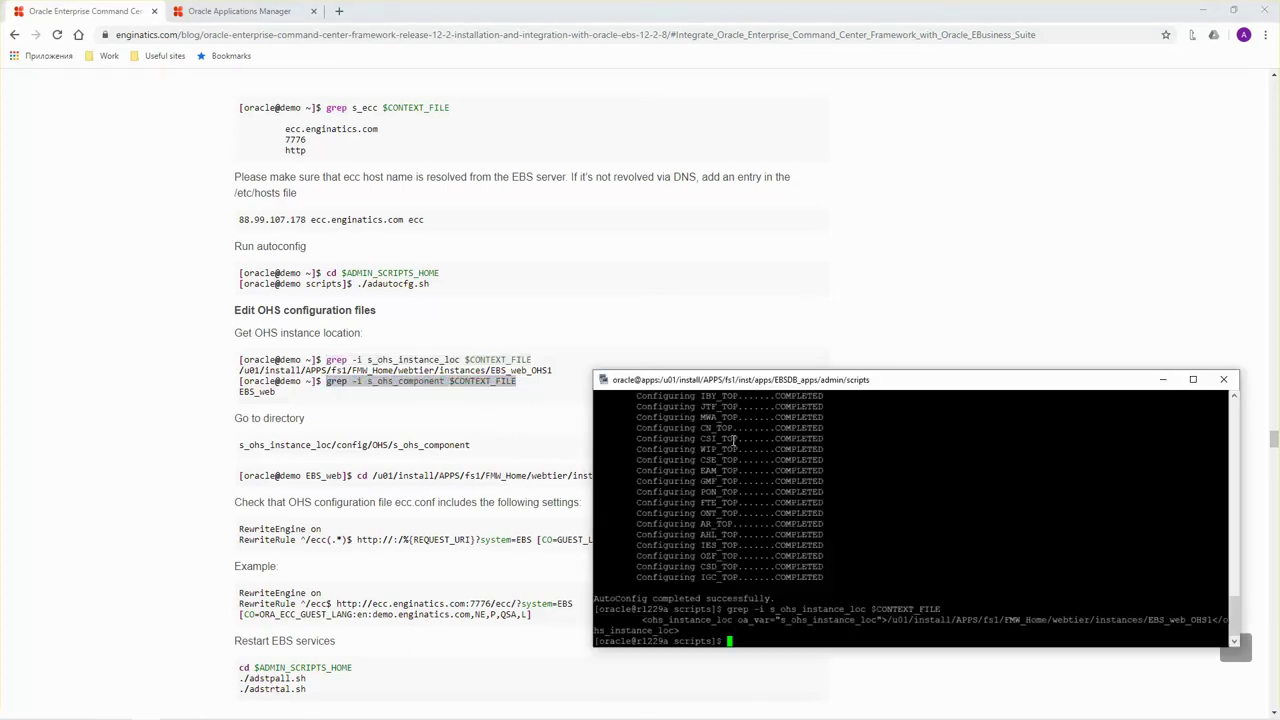
{"action": "right_click", "coordinate": [874, 511]}
{"action": "key", "text": "Return"}
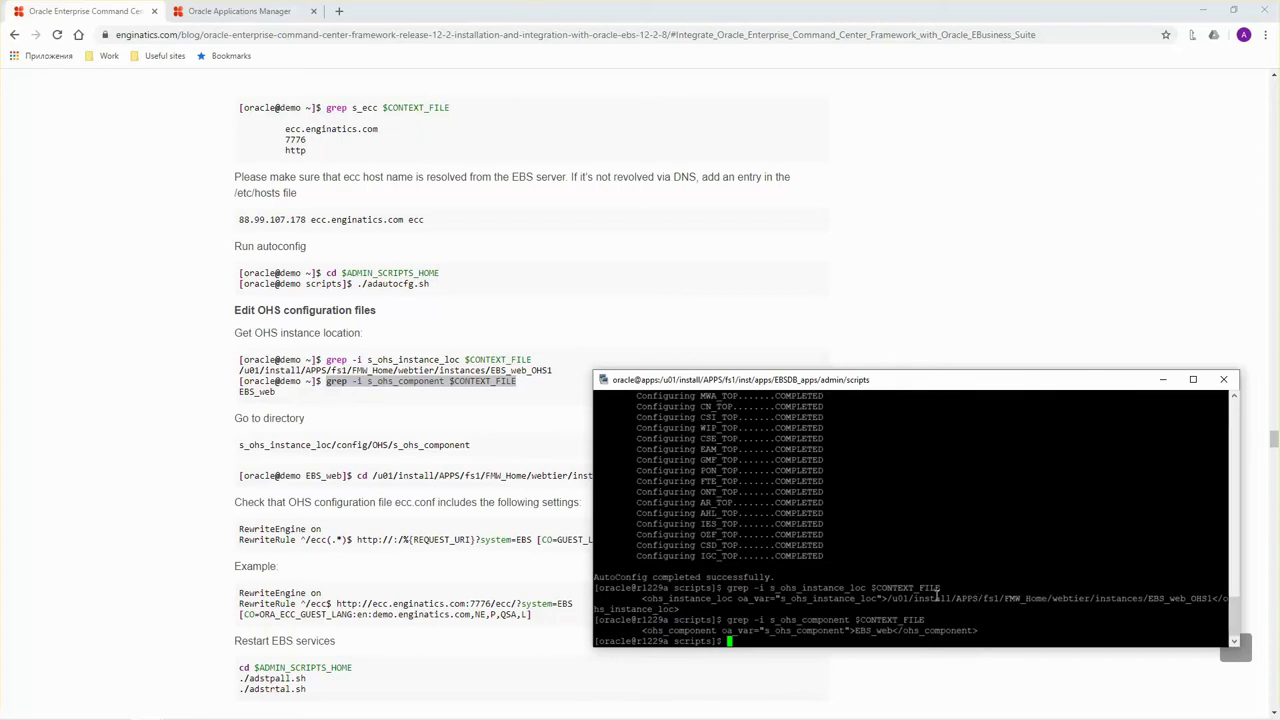
{"action": "left_click_drag", "start_coordinate": [266, 445], "coordinate": [470, 446]}
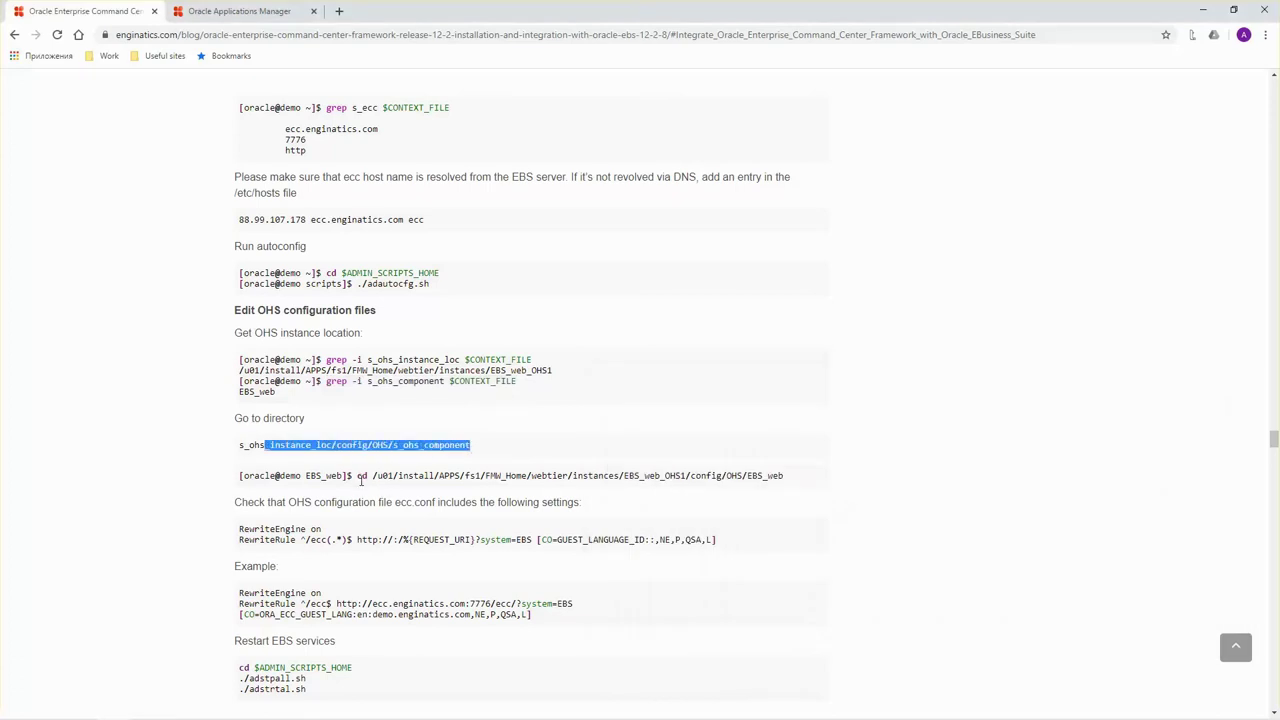
{"action": "left_click_drag", "start_coordinate": [358, 476], "coordinate": [785, 477]}
Change to the OHS config/OHS/EBS_web directory and open ecc.conf in vi.
{"action": "key", "text": "ctrl+c"}
{"action": "key", "text": "alt+Tab"}
{"action": "right_click", "coordinate": [886, 542]}
{"action": "key", "text": "Return"}
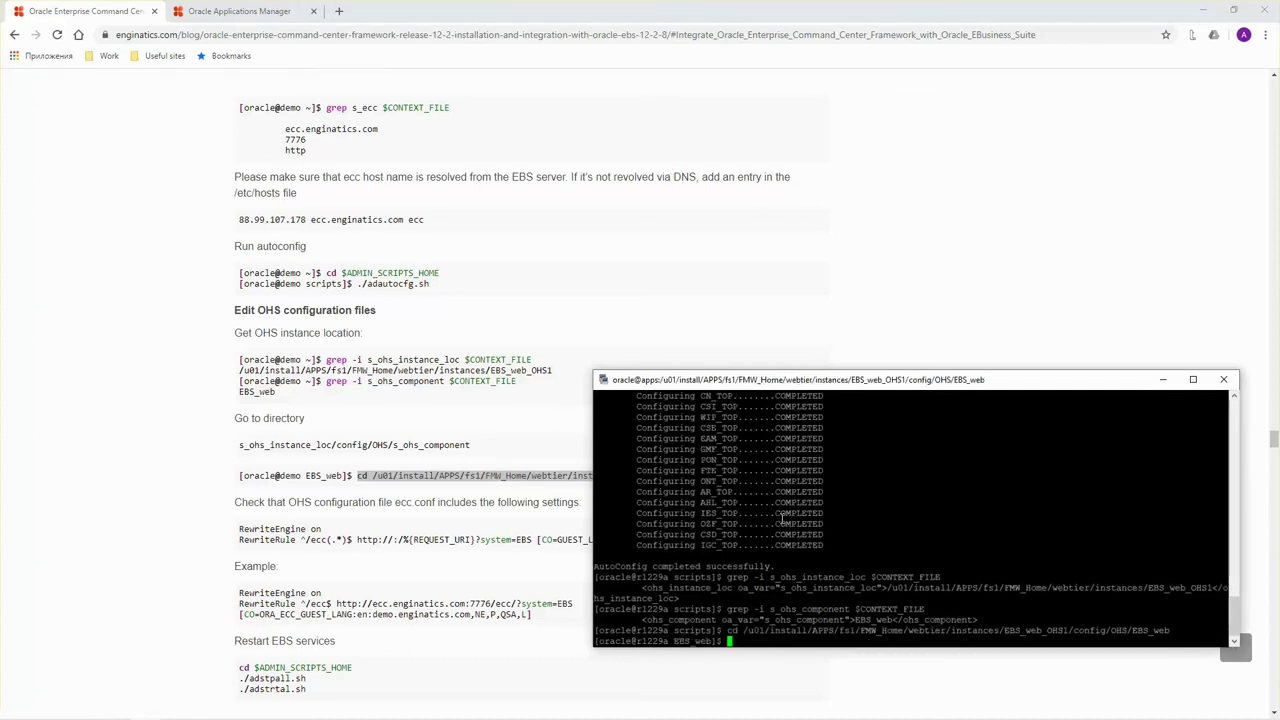
{"action": "type", "text": "vi ecc.conf"}
{"action": "key", "text": "Return"}
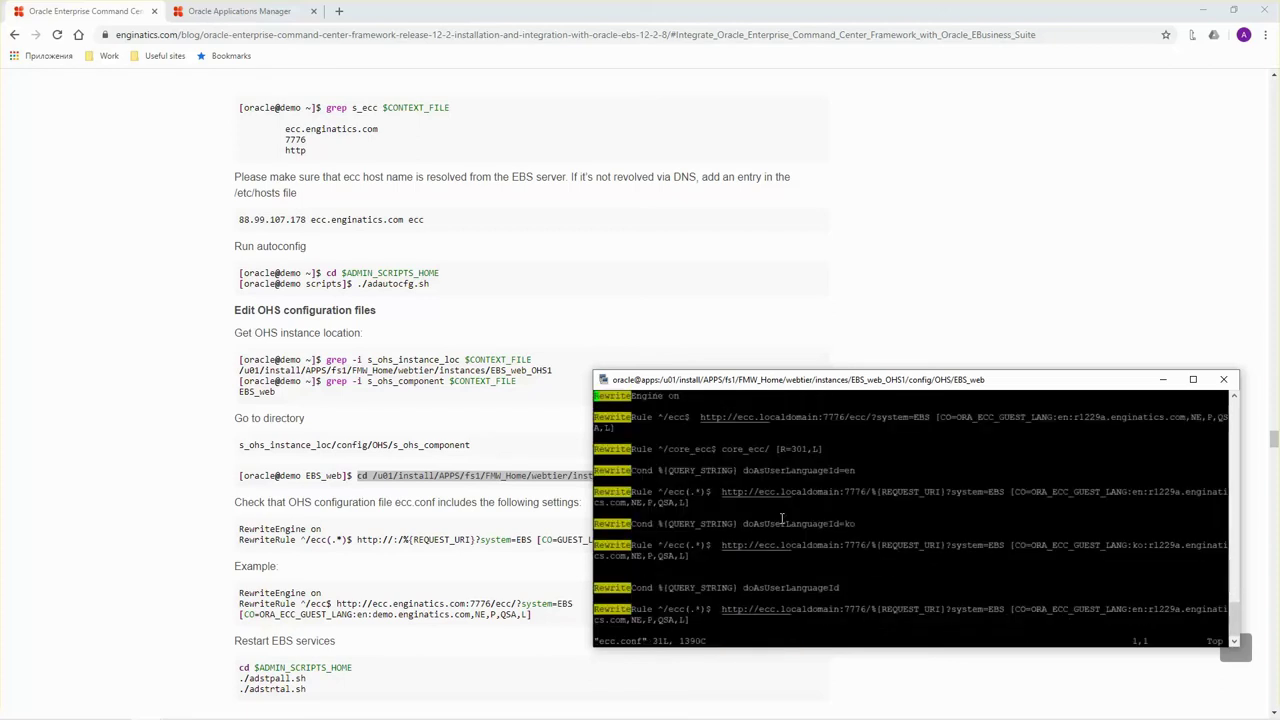
Compare ecc.conf's RewriteEngine and RewriteRule lines against the blog's example.
{"action": "left_click", "coordinate": [321, 530]}
{"action": "scroll", "coordinate": [321, 530], "scroll_direction": "down", "scroll_amount": 2}
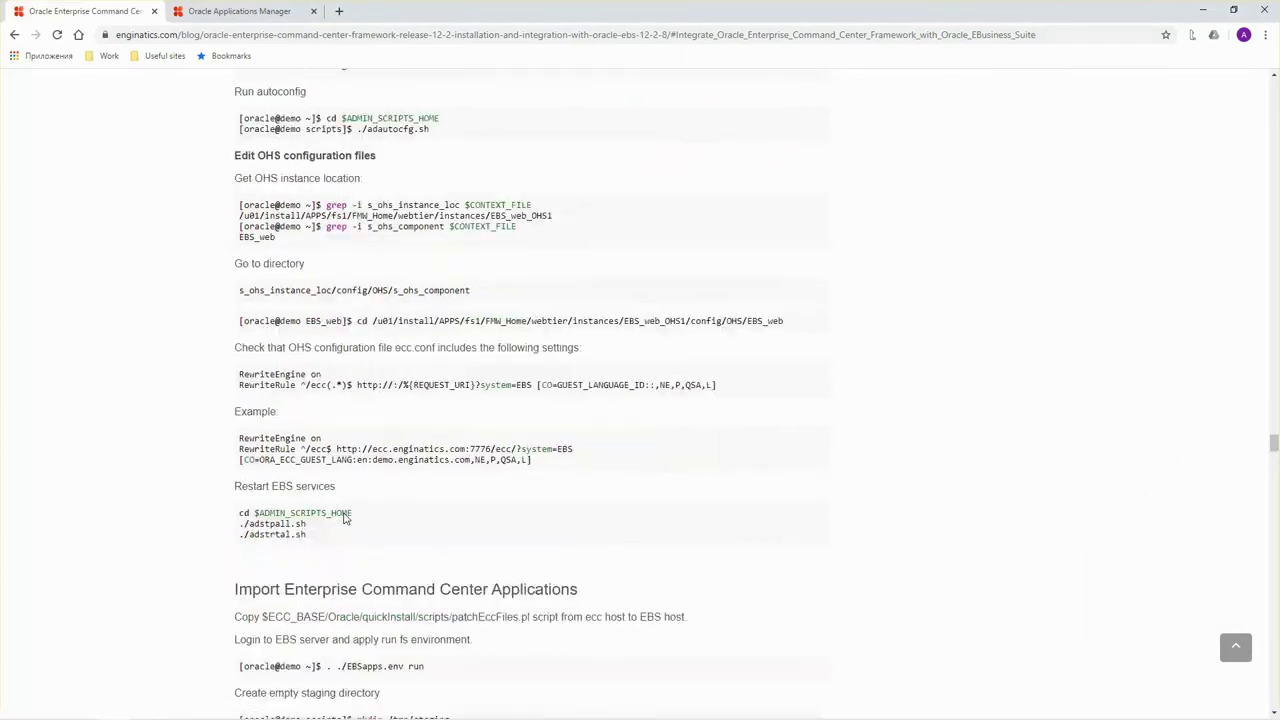
{"action": "mouse_move", "coordinate": [255, 328]}
{"action": "left_mouse_down"}
{"action": "mouse_move", "coordinate": [307, 330]}
{"action": "mouse_move", "coordinate": [270, 340]}
{"action": "left_mouse_up"}
{"action": "key", "text": "alt+Tab"}
{"action": "left_click", "coordinate": [270, 352]}
{"action": "key", "text": "alt+Tab"}
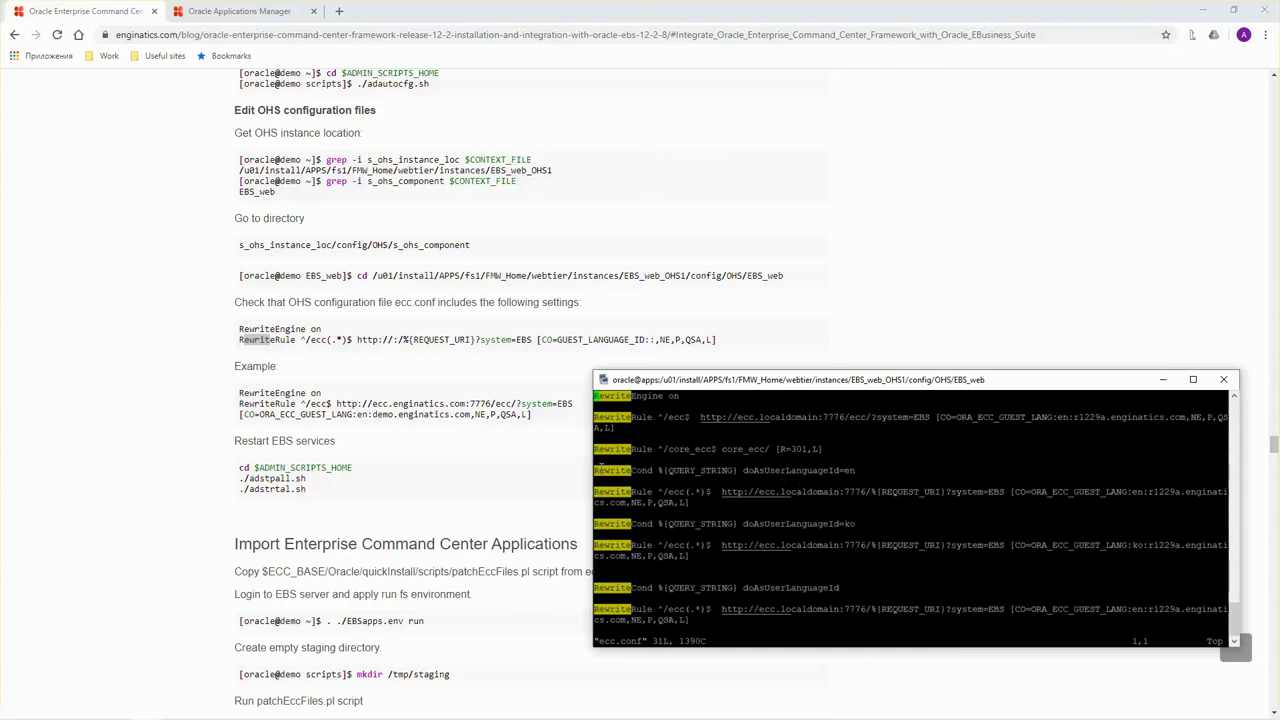
Highlight the Restart EBS services step in the blog instructions.
{"action": "left_click", "coordinate": [302, 405]}
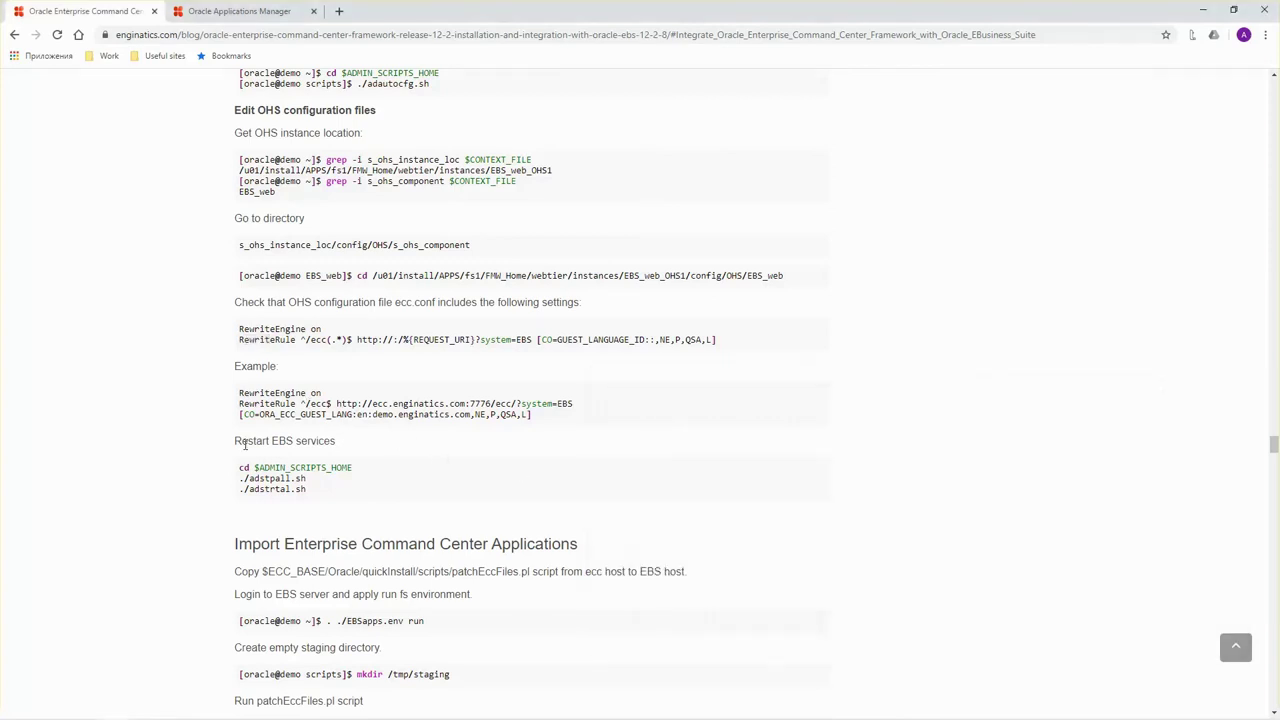
{"action": "left_click_drag", "start_coordinate": [241, 441], "coordinate": [297, 441]}
{"action": "left_click", "coordinate": [311, 494]}
Quit vi without changing ecc.conf and log out of the oracle user shell.
{"action": "key", "text": "alt+Tab"}
{"action": "type", "text": ":q"}
{"action": "key", "text": "Return"}
{"action": "type", "text": "exit"}
{"action": "key", "text": "Return"}
Stop the EBS services with 'service apps stop', then start them with 'service apps start'.
{"action": "type", "text": "service "}
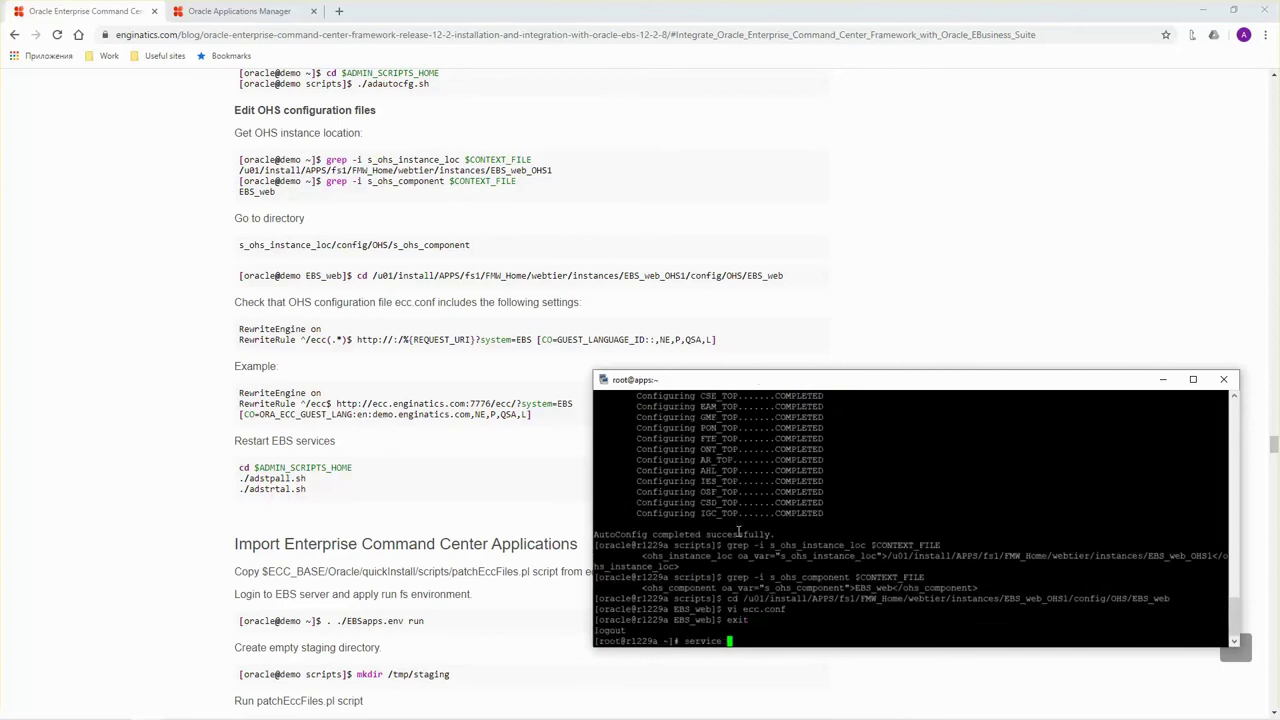
{"action": "type", "text": "apps stop"}
{"action": "key", "text": "Return"}
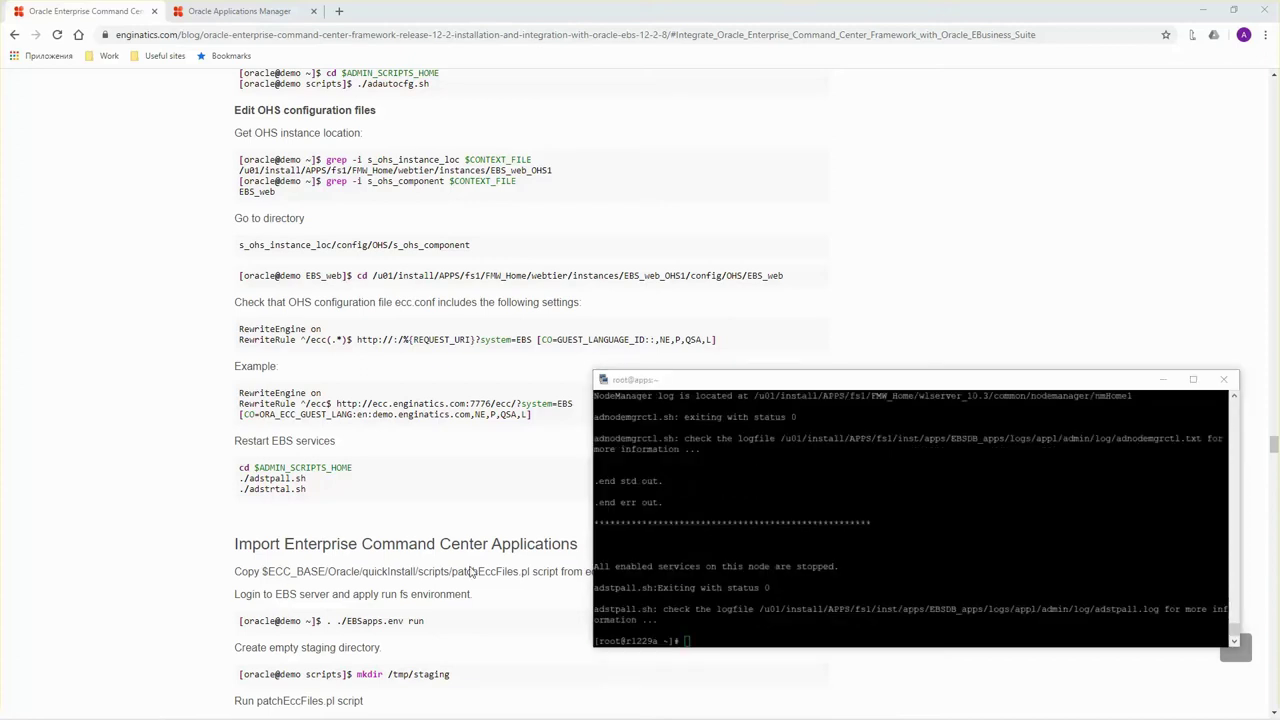
{"action": "left_click", "coordinate": [825, 560]}
{"action": "type", "text": "service apps stop"}
{"action": "key", "text": "BackSpace"}
{"action": "key", "text": "BackSpace"}
{"action": "type", "text": "art"}
{"action": "key", "text": "Return"}
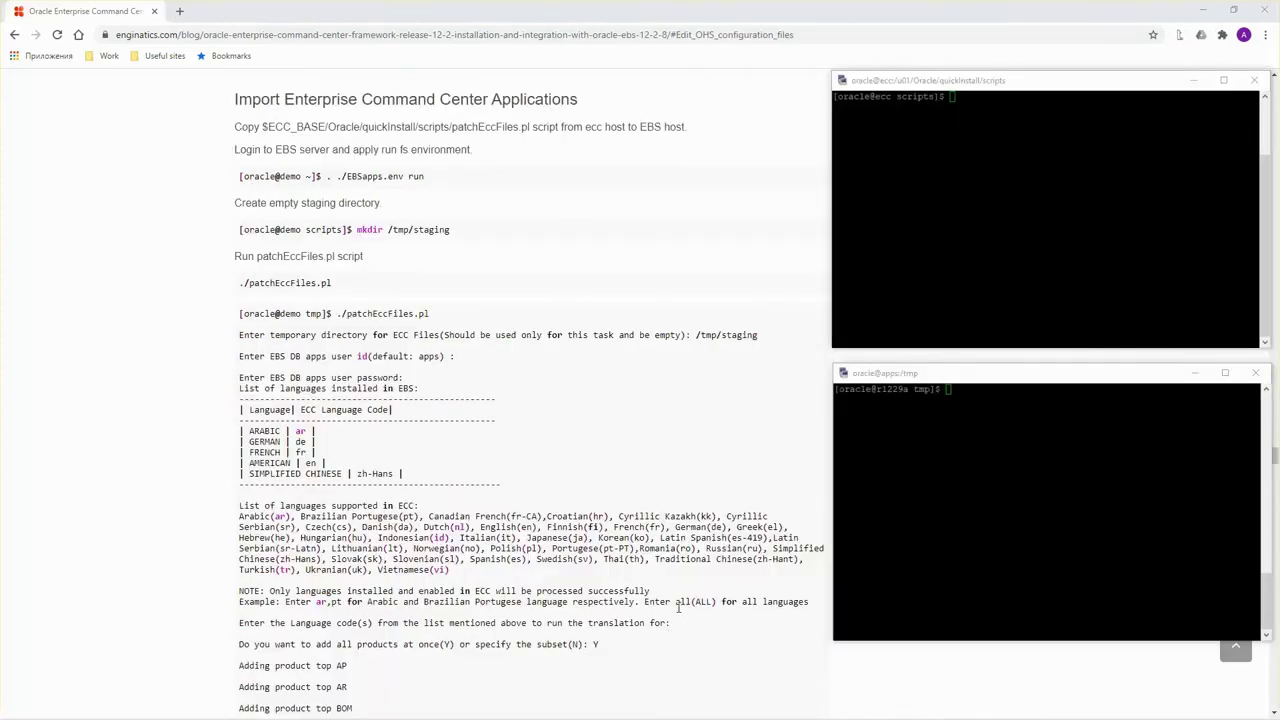
Copy patchEccFiles.pl from the ECC host to oracle@r1229a:/tmp, supplying the remote user's password.
{"action": "left_click", "coordinate": [1027, 142]}
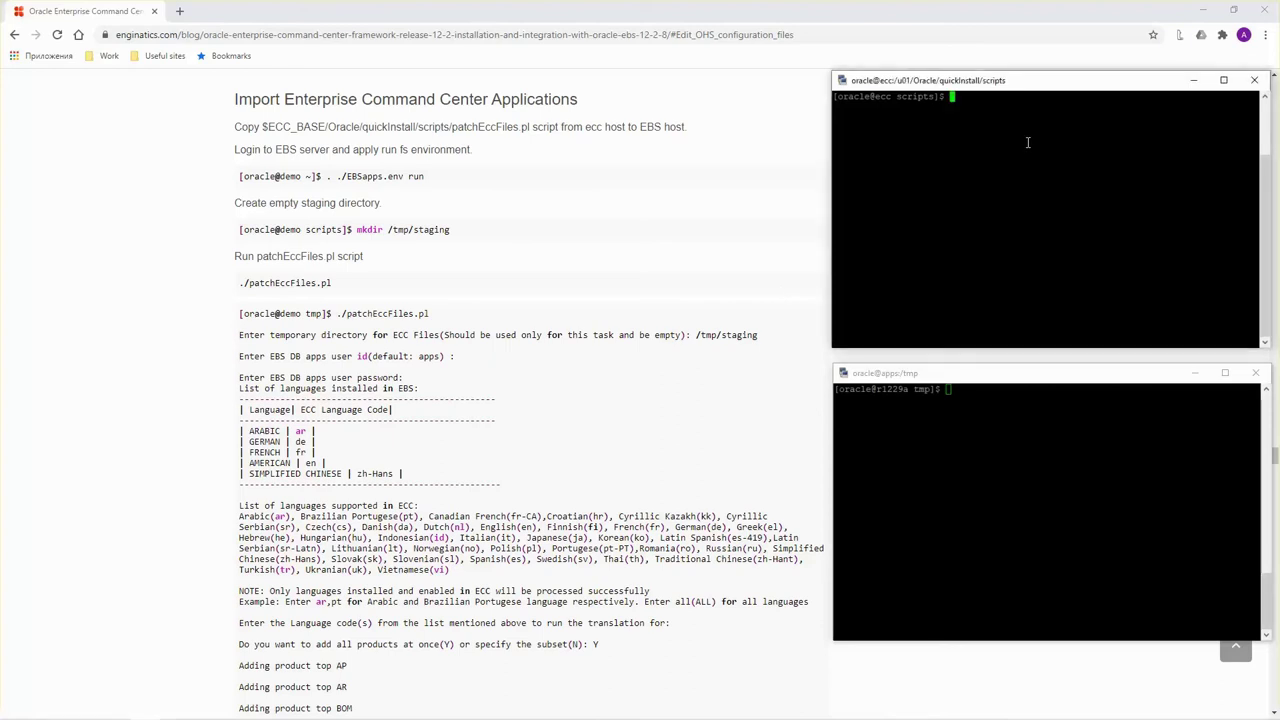
{"action": "type", "text": "scp patchEccFiles.pl oracle@r1229a:/tmp"}
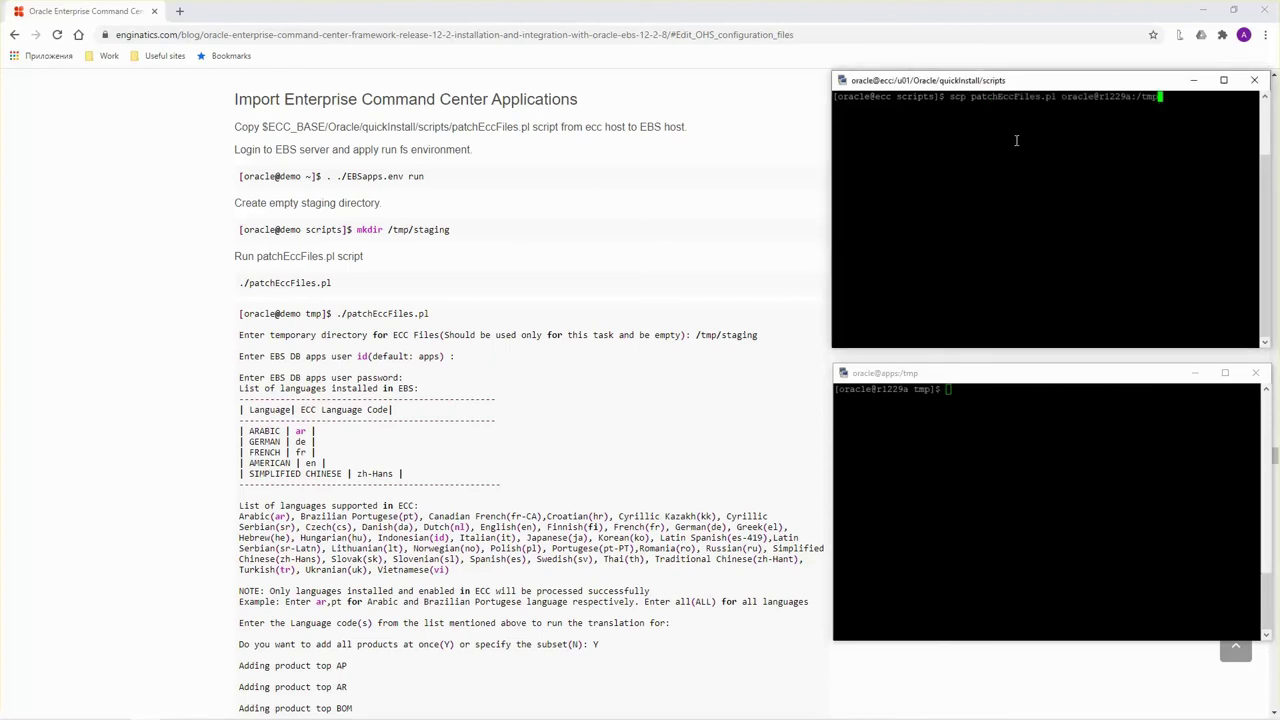
{"action": "key", "text": "Return"}
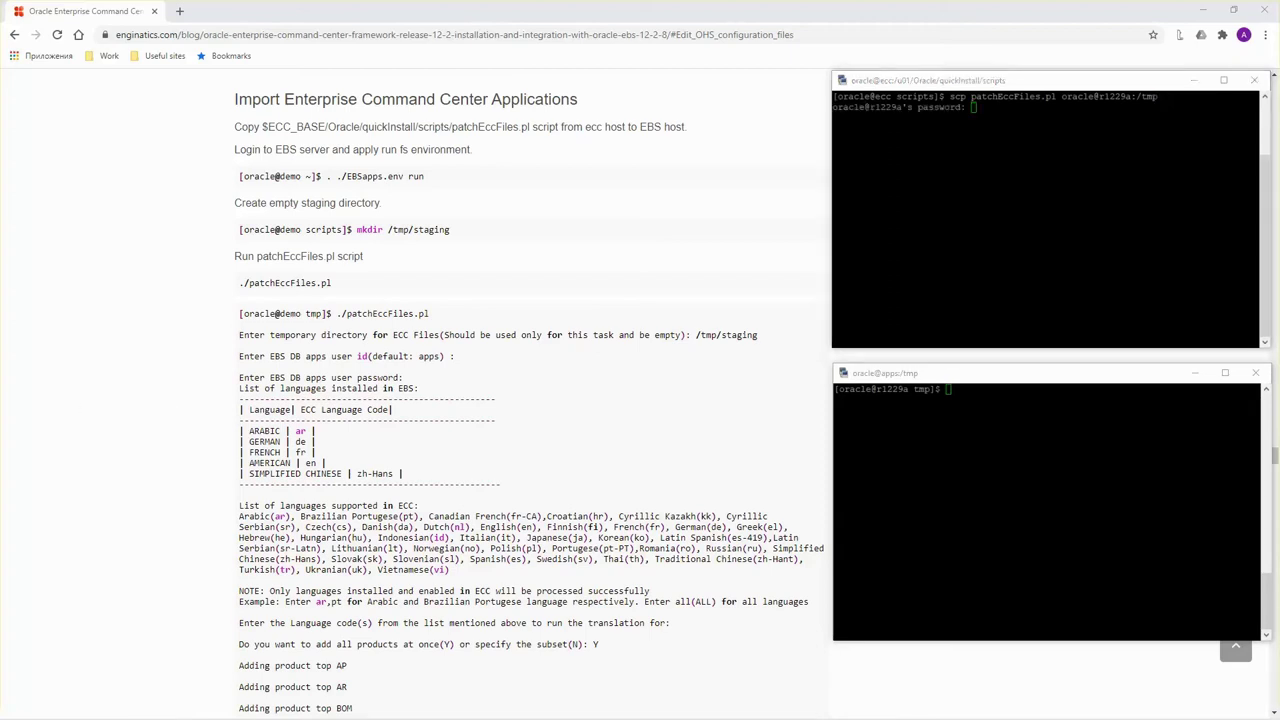
{"action": "left_click", "coordinate": [1045, 197]}
{"action": "right_click", "coordinate": [1045, 197]}
{"action": "key", "text": "Return"}
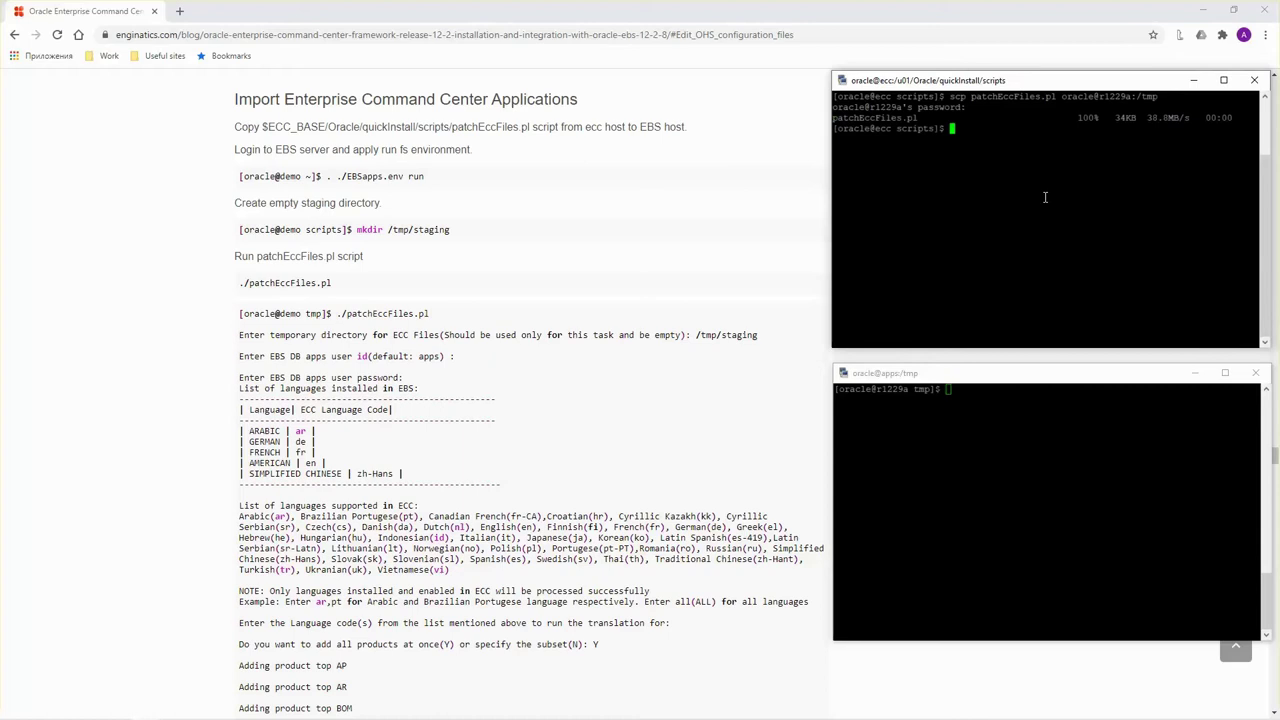
On the EBS host, create /tmp/staging and launch ./patchEccFiles.pl.
{"action": "left_click", "coordinate": [1001, 441]}
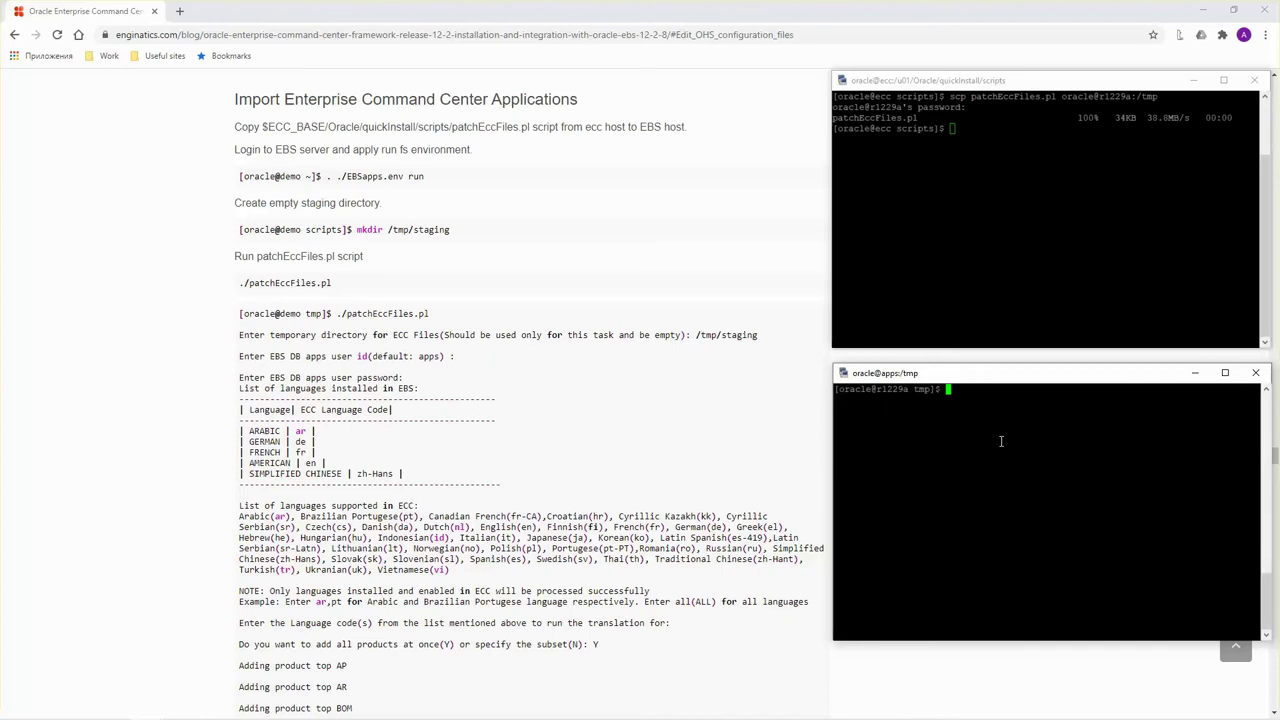
{"action": "type", "text": "mkdir /tmp/staging"}
{"action": "key", "text": "Return"}
{"action": "type", "text": "./pat"}
{"action": "key", "text": "Tab"}
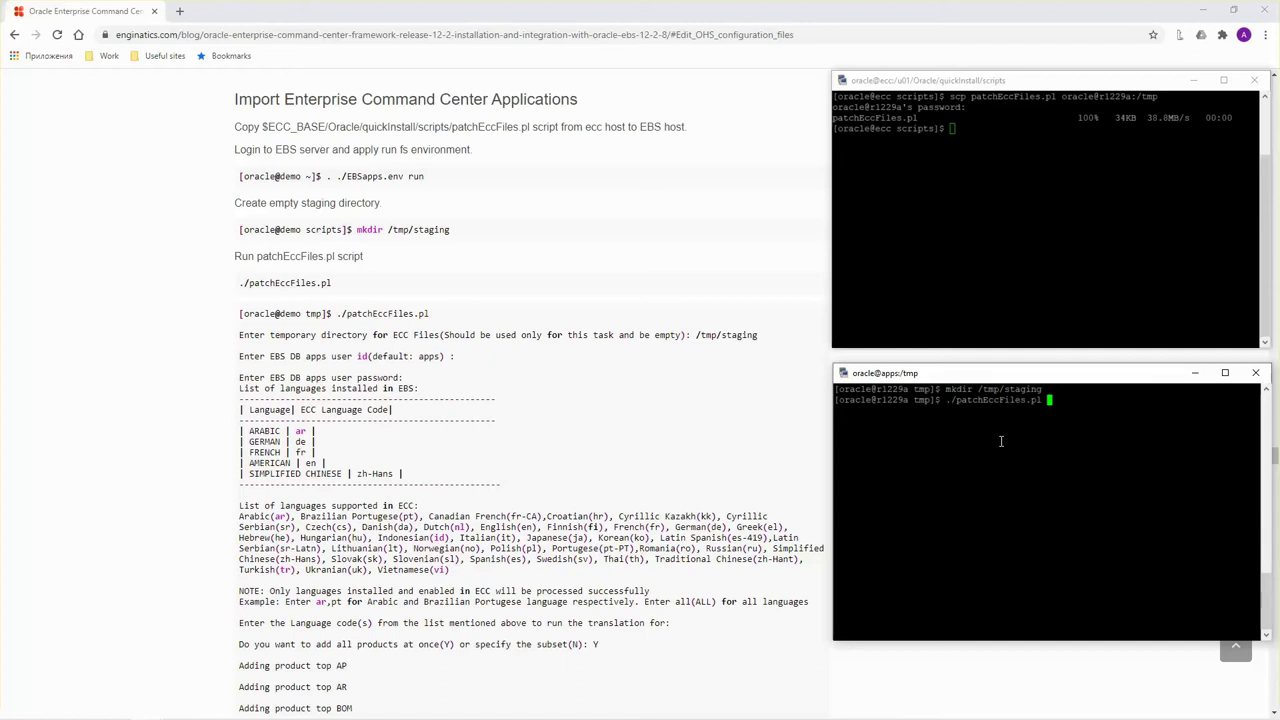
{"action": "key", "text": "Return"}
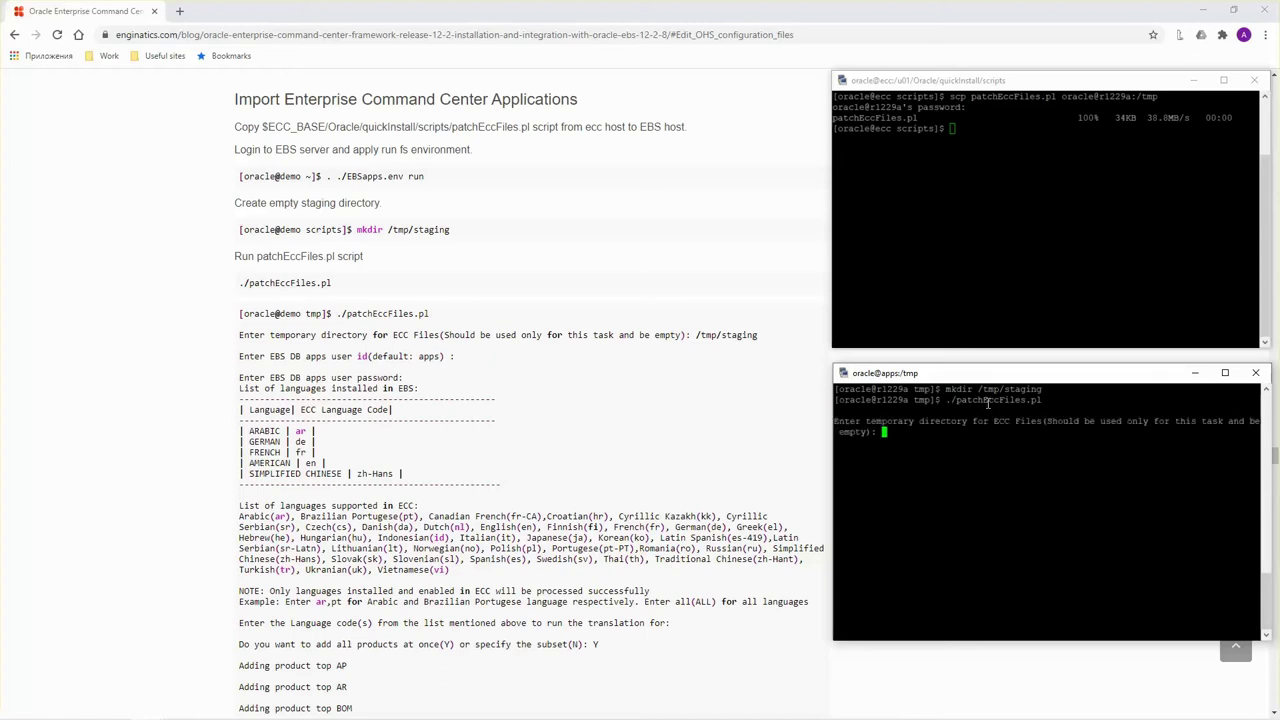
Answer the script prompts: /tmp/staging as temp directory, apps password, 'all' languages, Y for all products.
{"action": "double_click", "coordinate": [990, 389]}
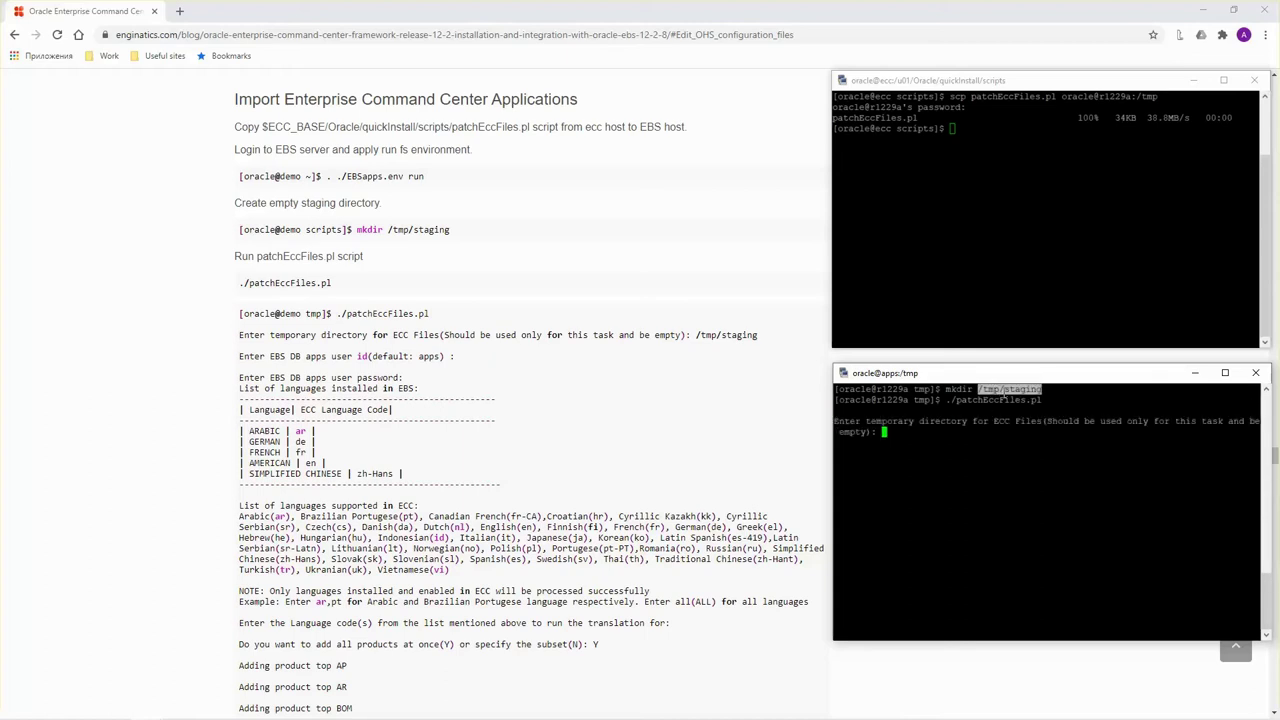
{"action": "right_click", "coordinate": [942, 457]}
{"action": "key", "text": "Return"}
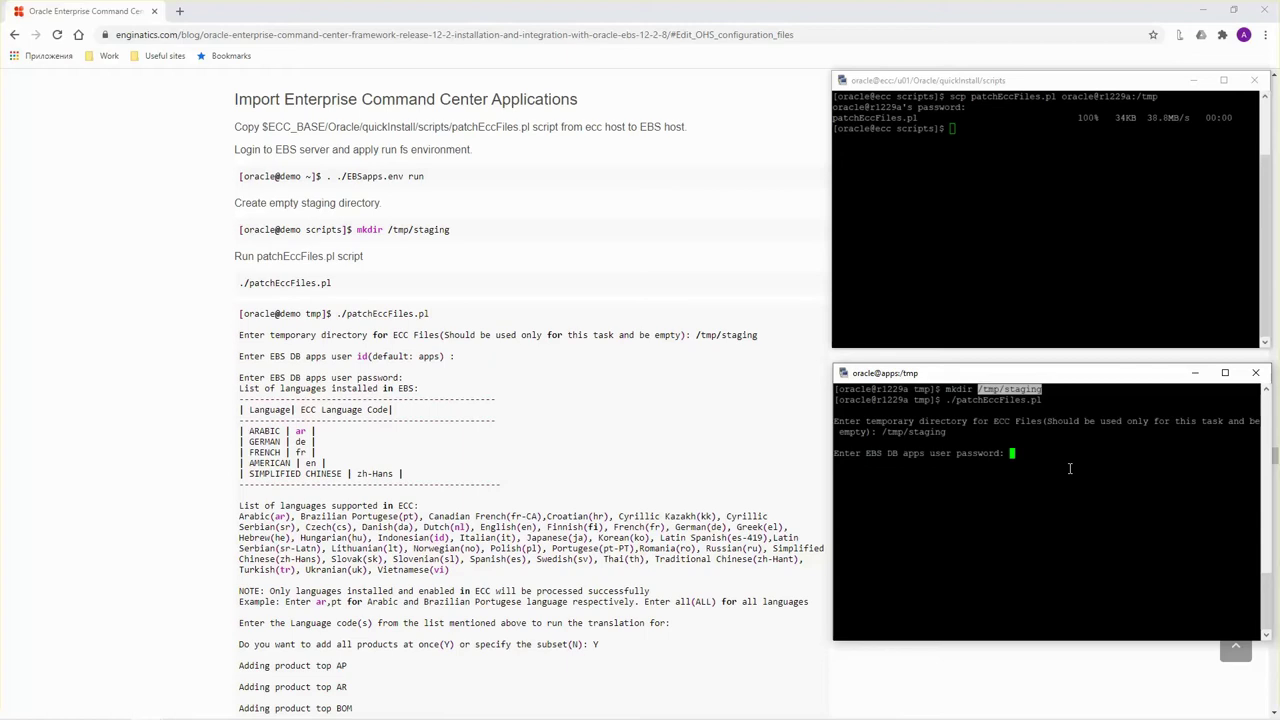
{"action": "key", "text": "Return"}
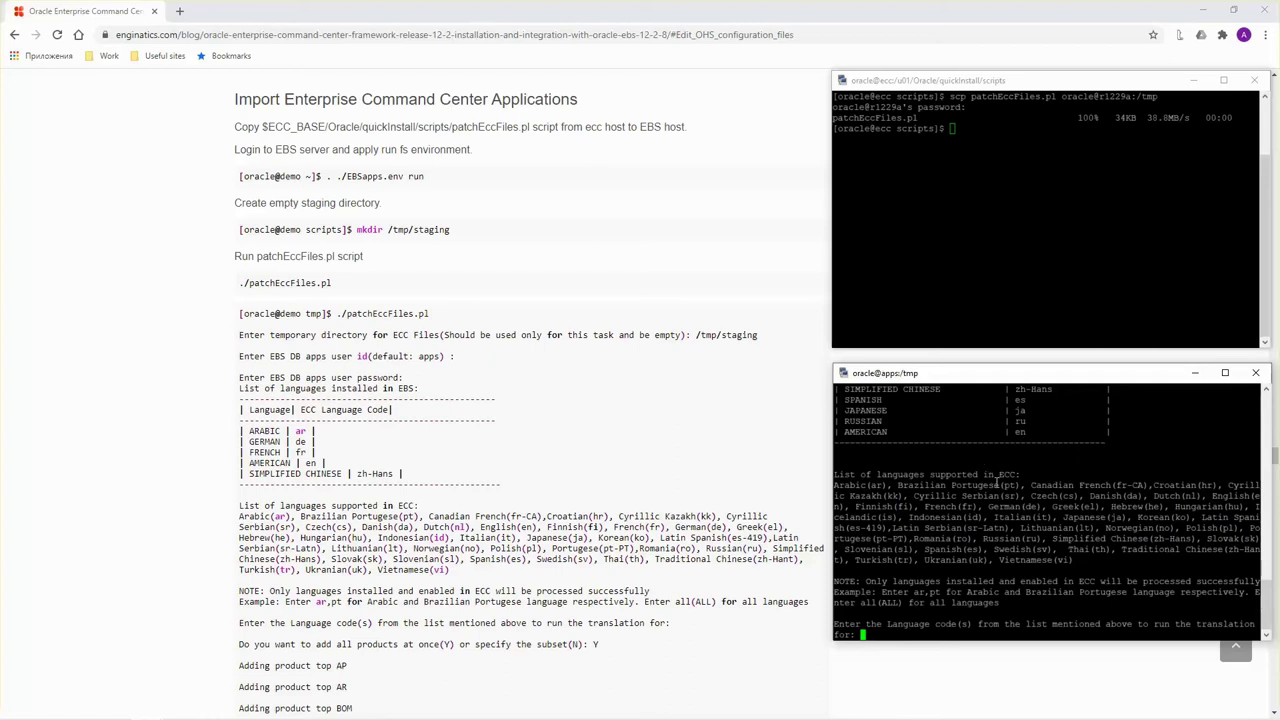
{"action": "type", "text": "all"}
{"action": "key", "text": "Return"}
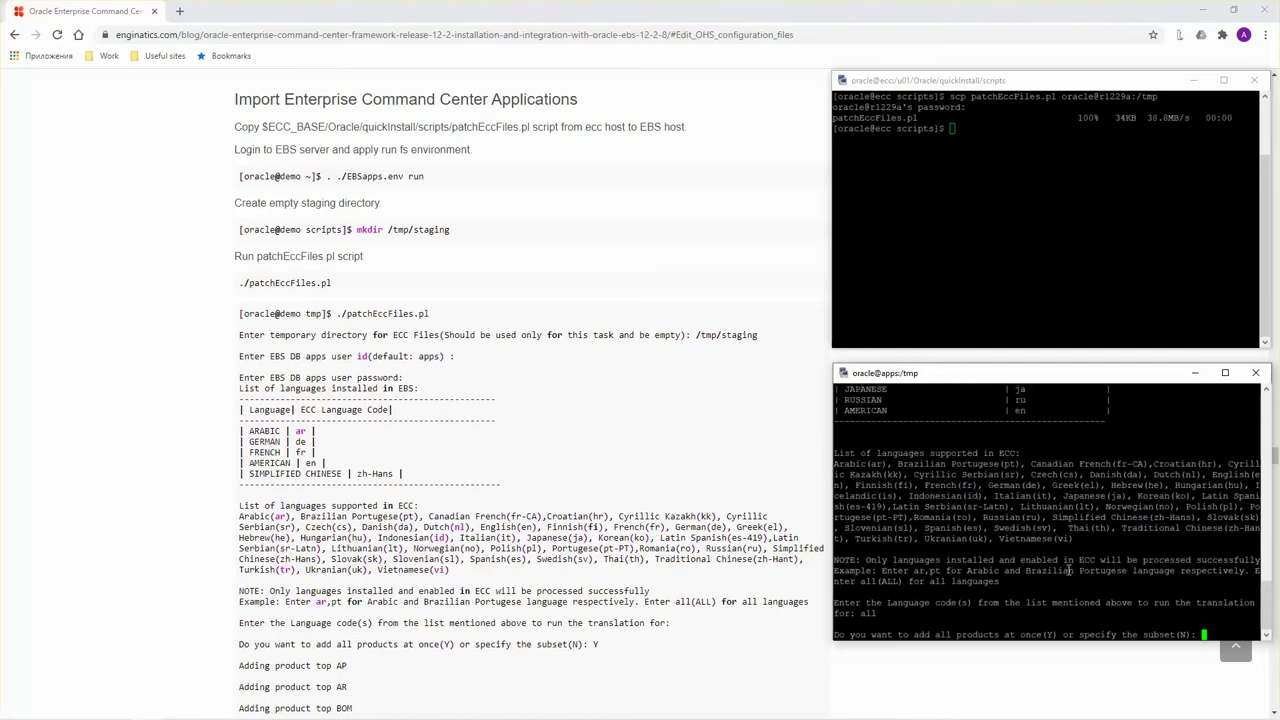
{"action": "type", "text": "Y"}
{"action": "key", "text": "Return"}
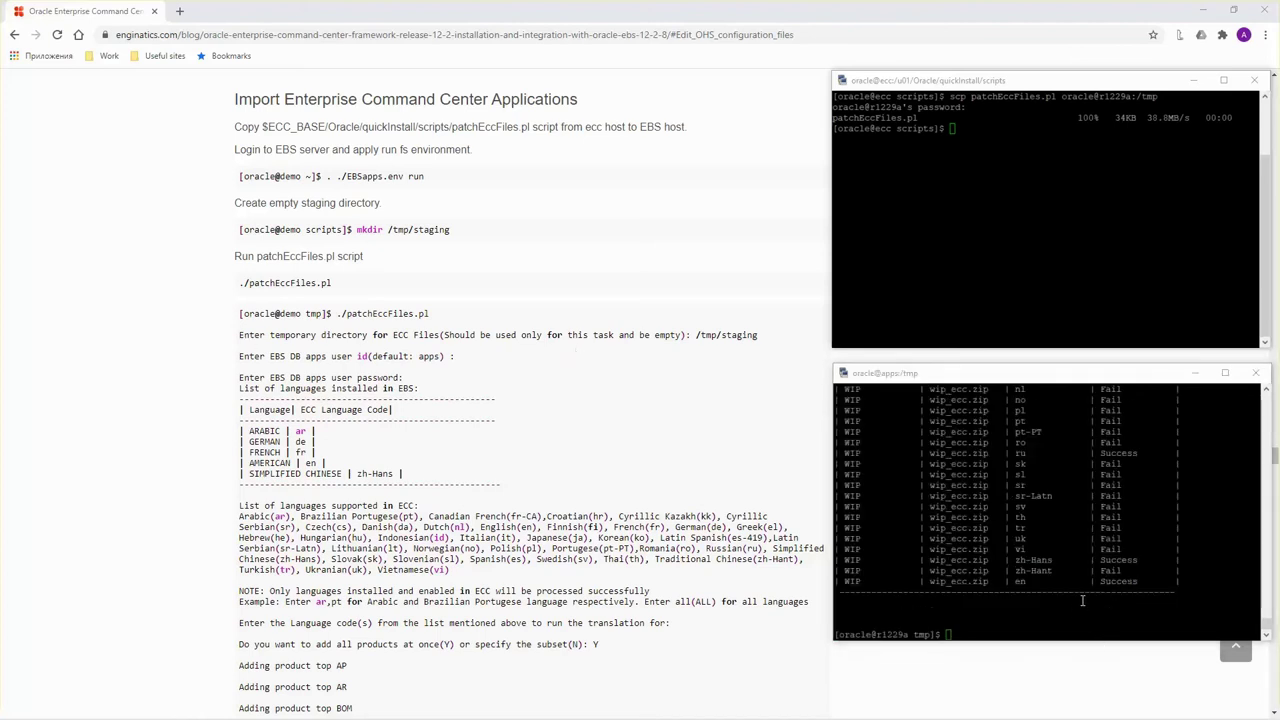
Scroll back through the patchEccFiles.pl summary table to review per-language import results.
{"action": "scroll", "coordinate": [1093, 540], "scroll_direction": "up", "scroll_amount": 10}
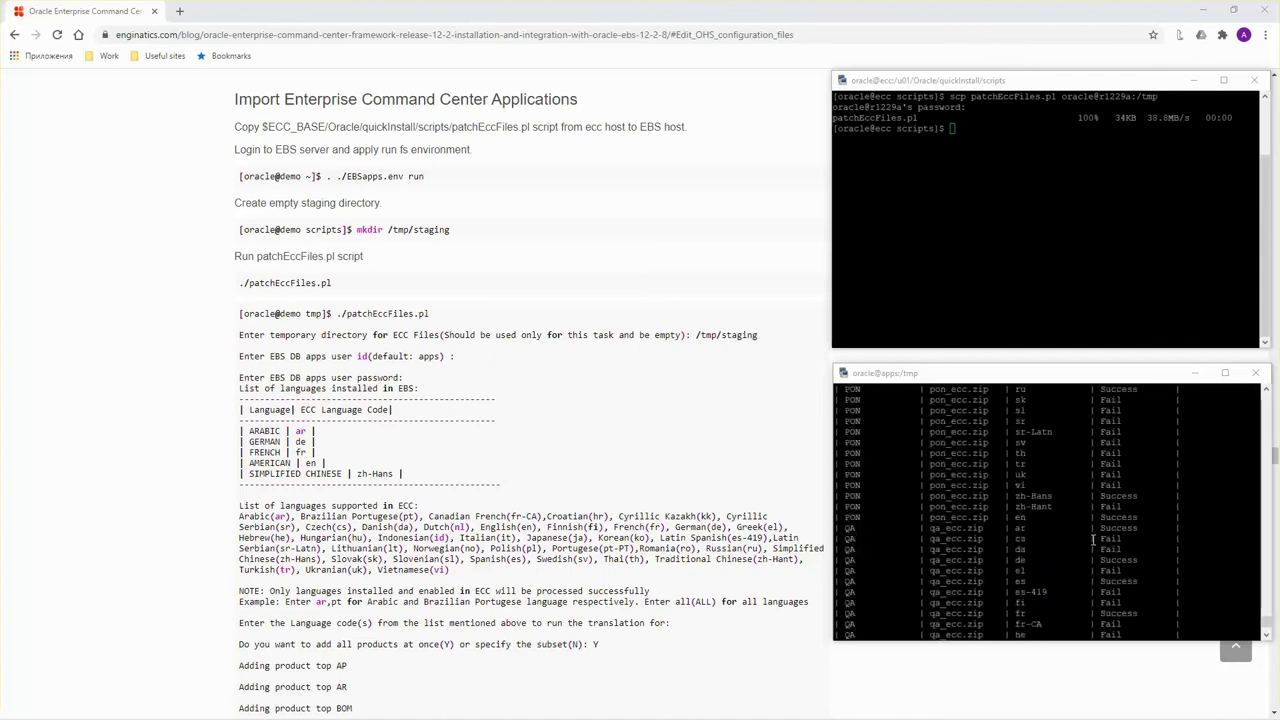
{"action": "scroll", "coordinate": [1097, 537], "scroll_direction": "up", "scroll_amount": 5}
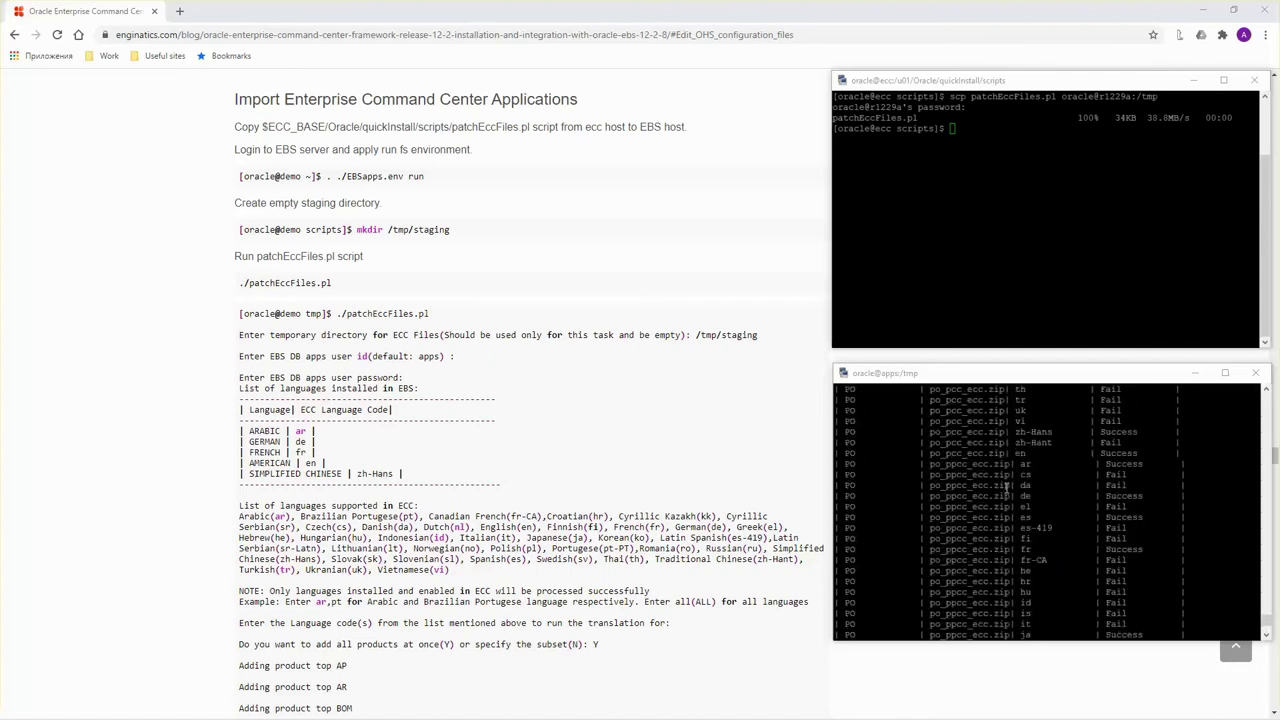
{"action": "scroll", "coordinate": [1146, 484], "scroll_direction": "up", "scroll_amount": 10}
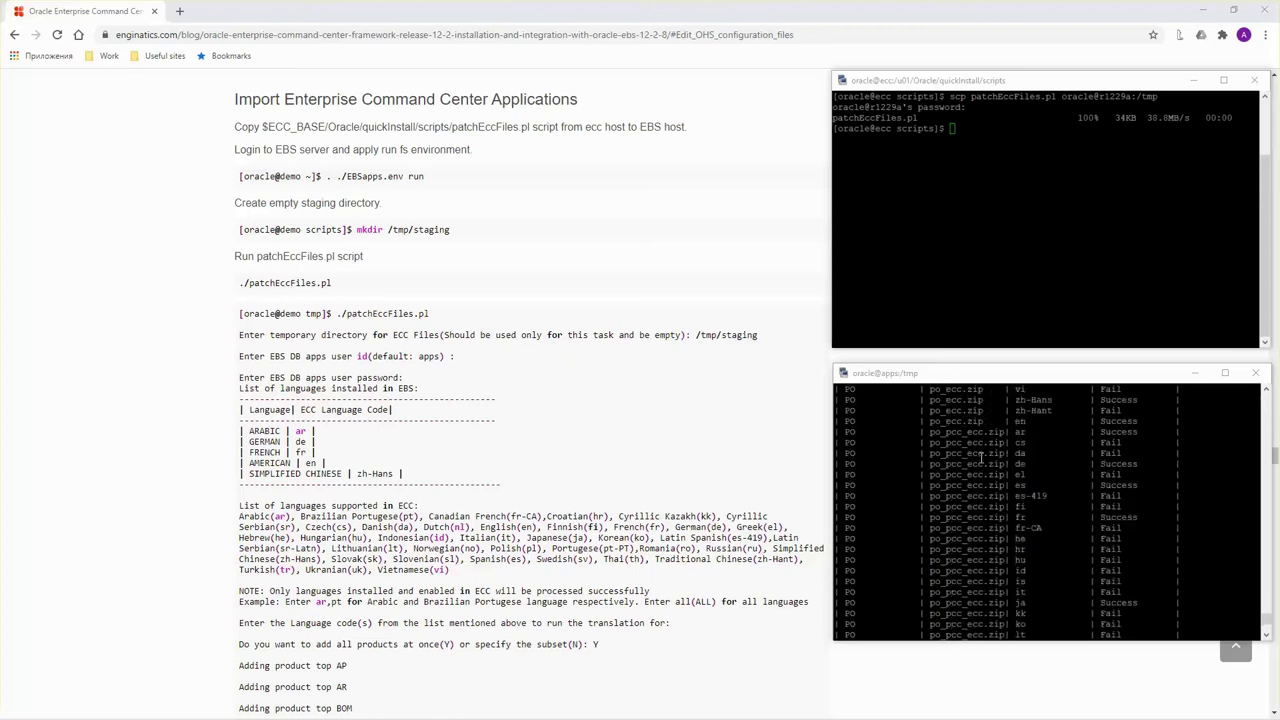
{"action": "scroll", "coordinate": [981, 458], "scroll_direction": "up", "scroll_amount": 10}
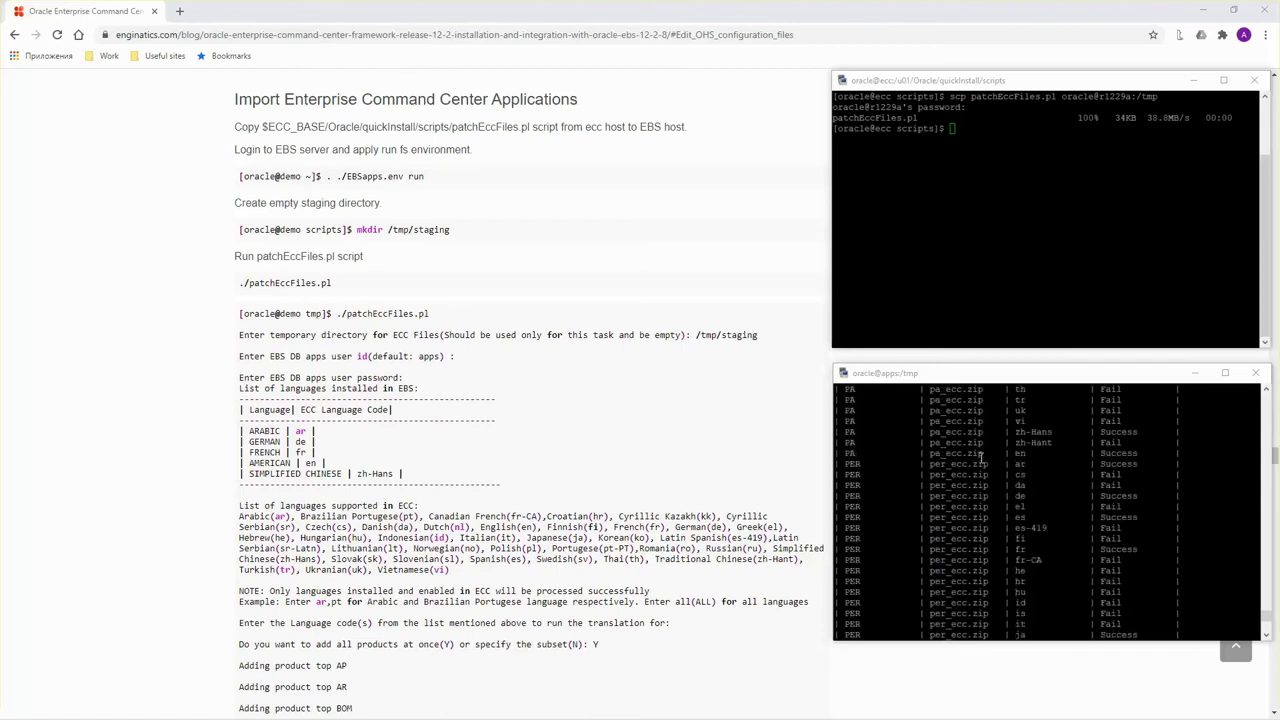
{"action": "scroll", "coordinate": [981, 458], "scroll_direction": "down", "scroll_amount": 20}
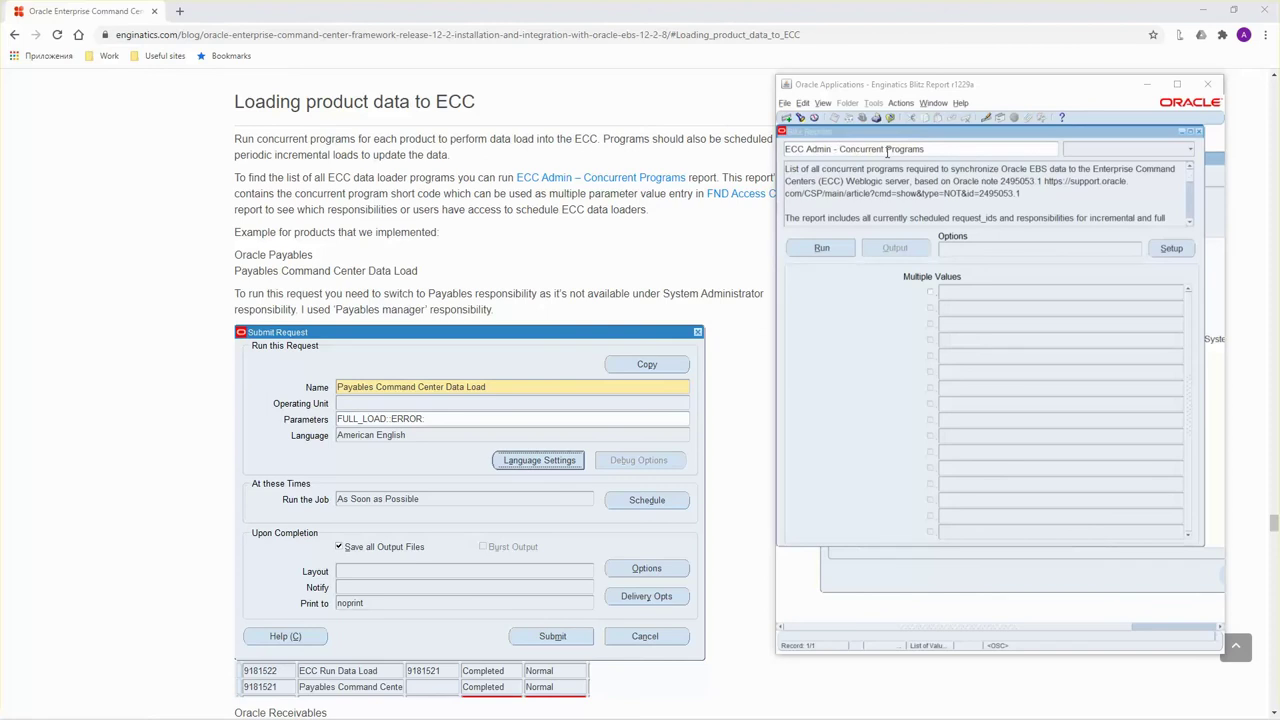
Run the report and check short names OKLECCAMLOADER, PNECCLOAD and ARECCDLCP in the Excel output.
{"action": "left_click", "coordinate": [822, 247]}
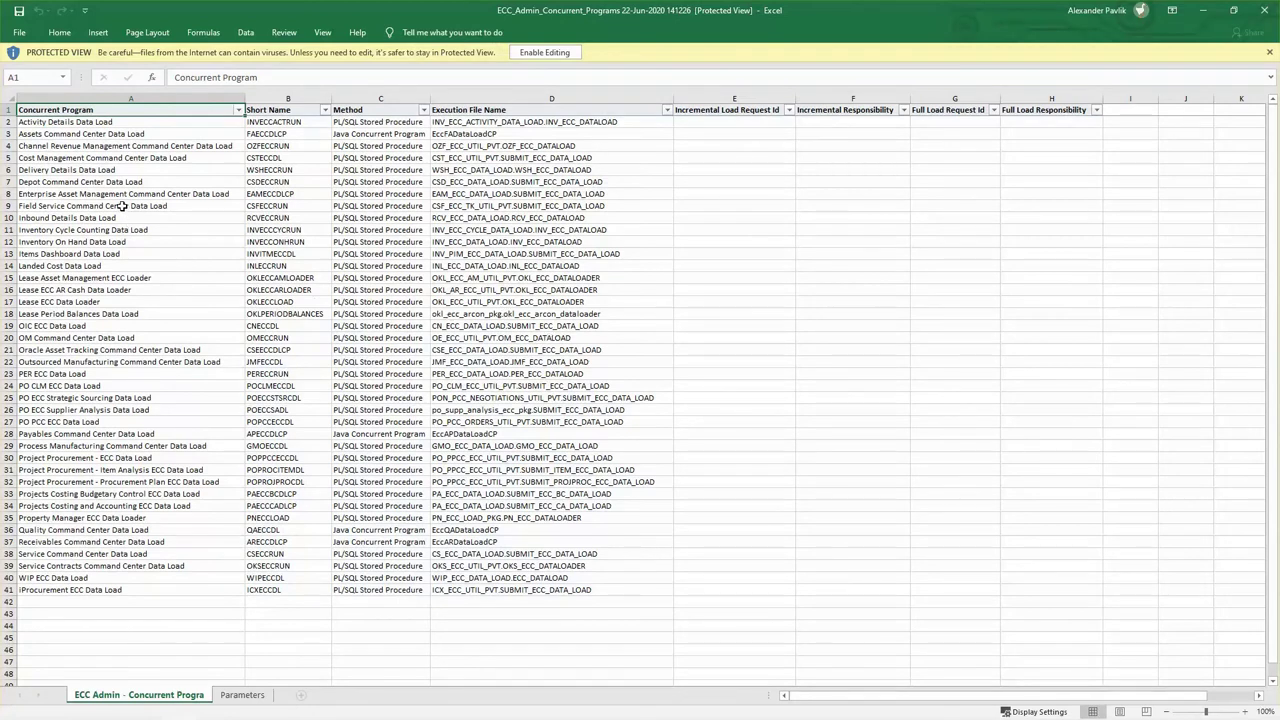
{"action": "left_click", "coordinate": [56, 122]}
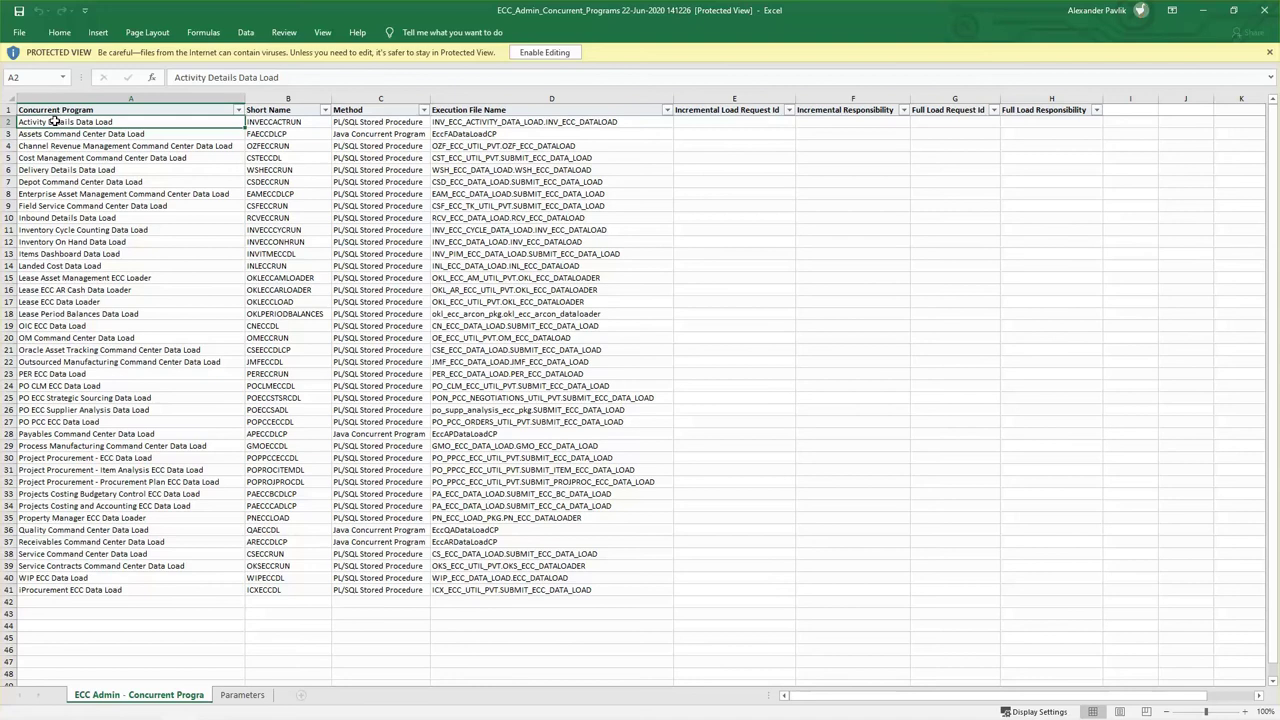
{"action": "left_click", "coordinate": [86, 185]}
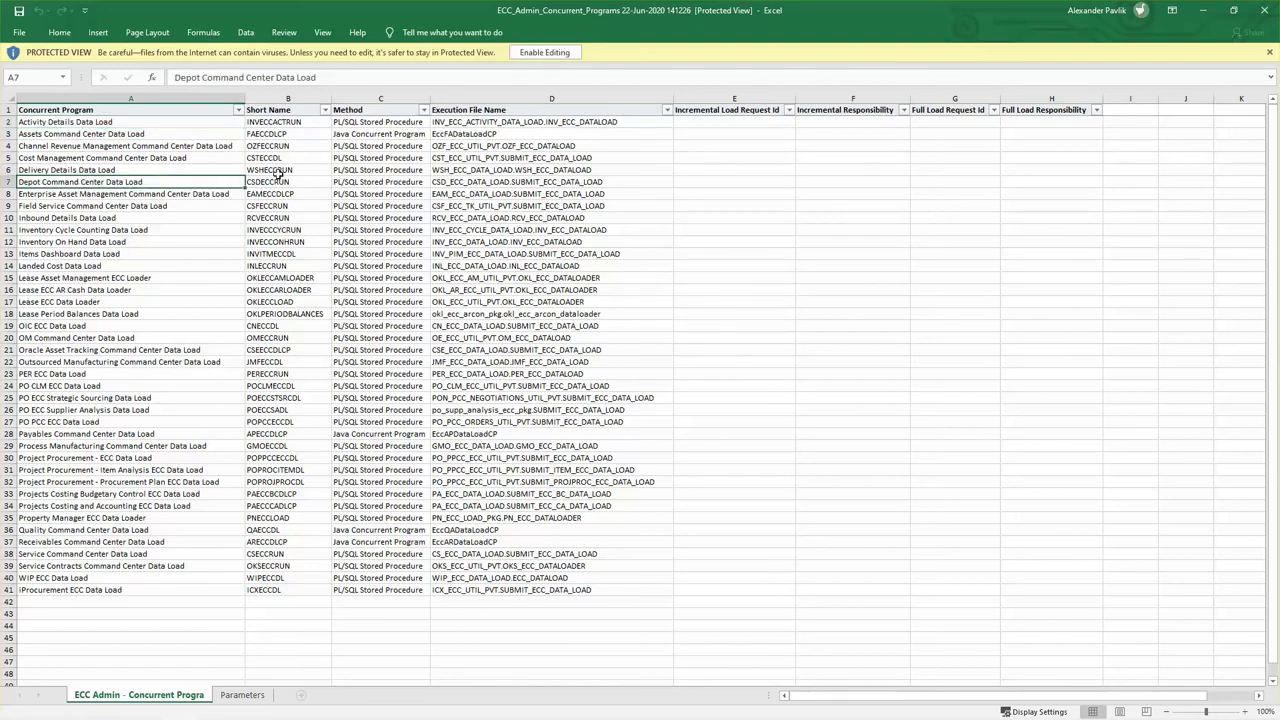
{"action": "left_click", "coordinate": [267, 279]}
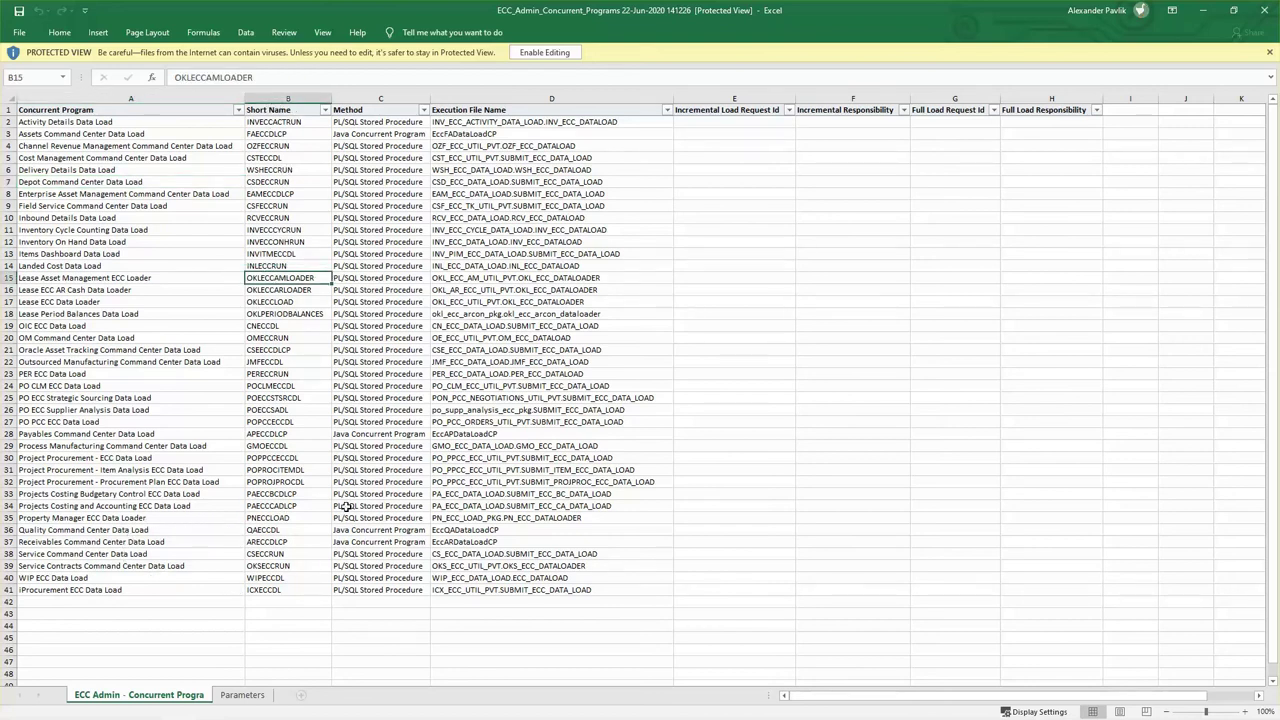
{"action": "left_click", "coordinate": [258, 520]}
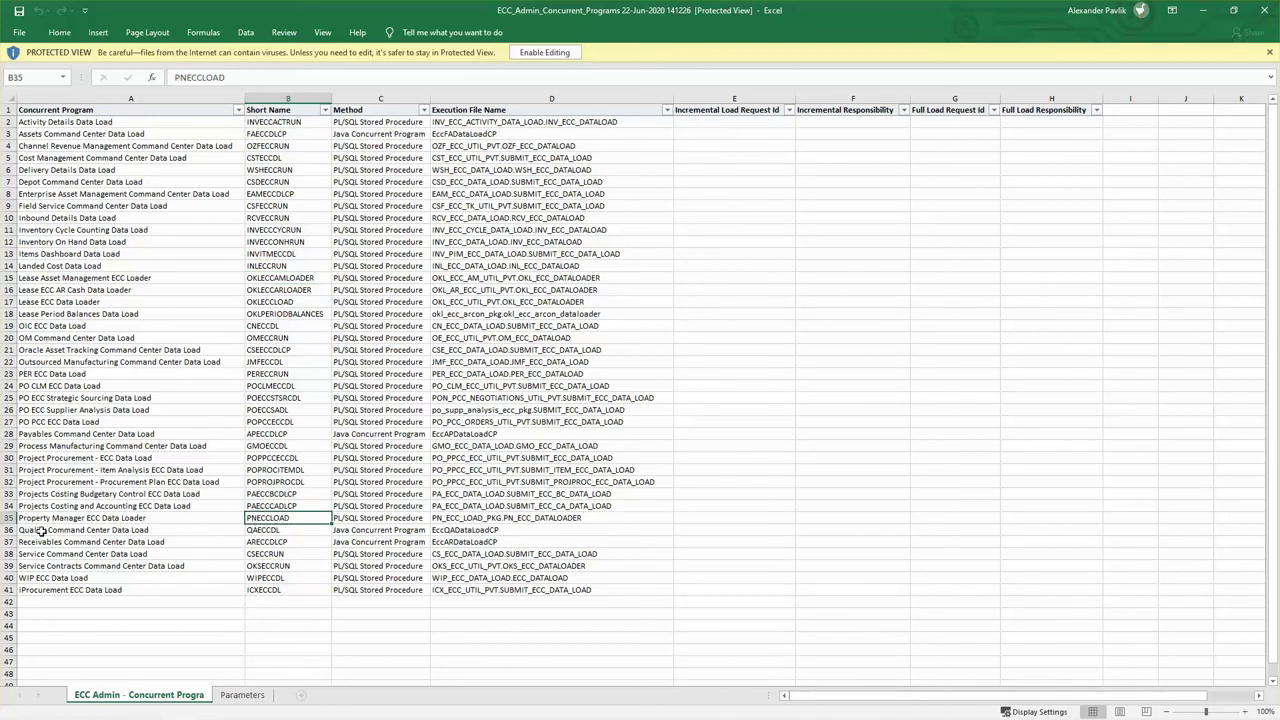
{"action": "left_click", "coordinate": [256, 544]}
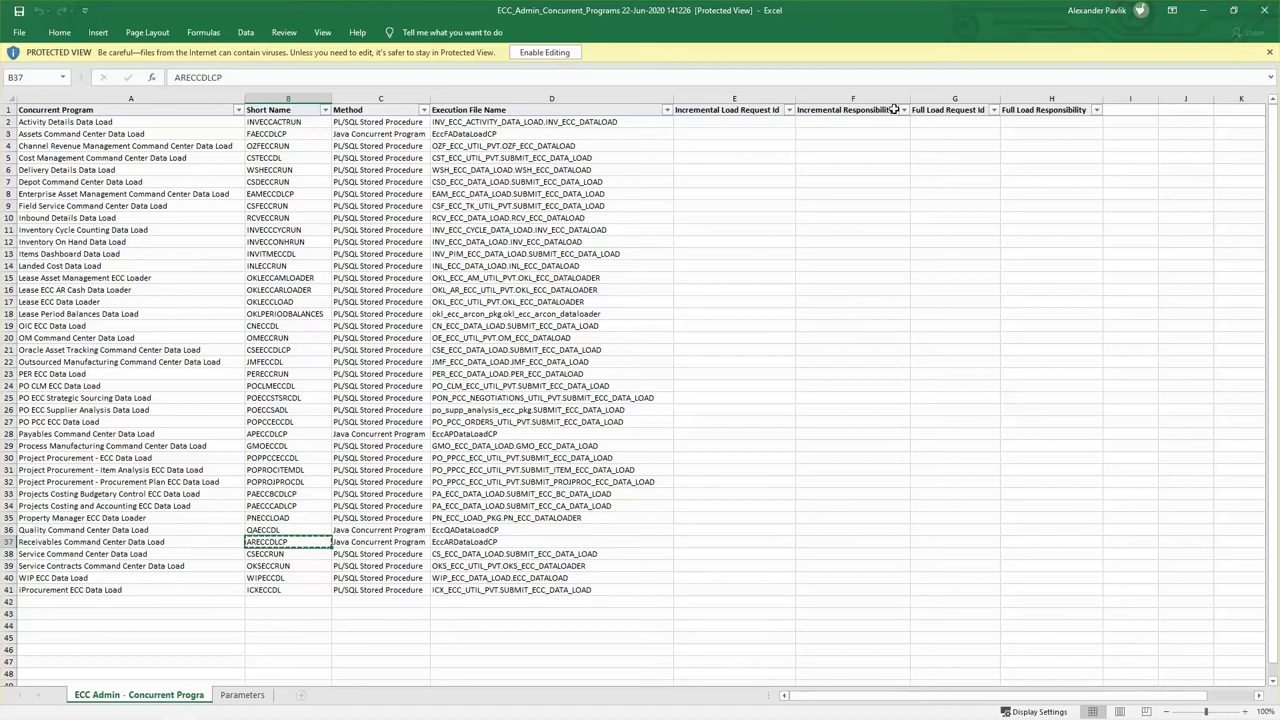
{"action": "left_click", "coordinate": [1203, 10]}
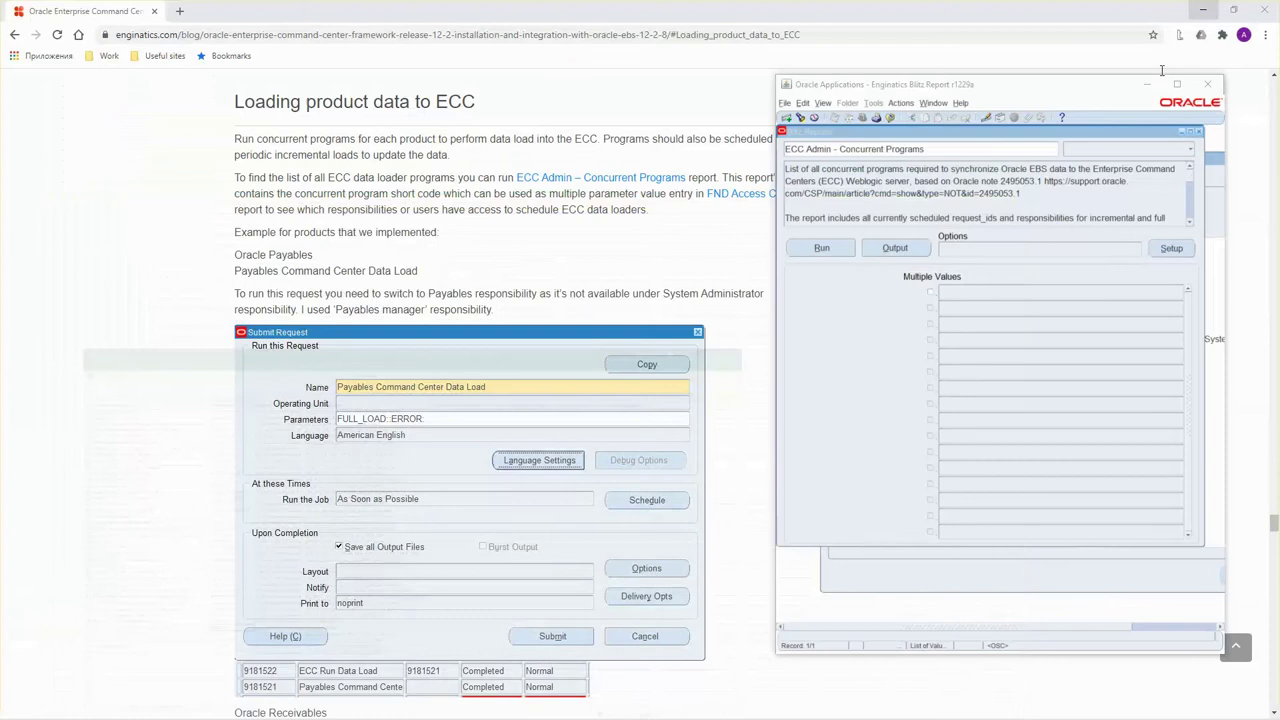
Choose the FND Access Control report, clear the DEVELOPER user filter, and enter short name ARECCDLCP.
{"action": "left_click", "coordinate": [861, 168]}
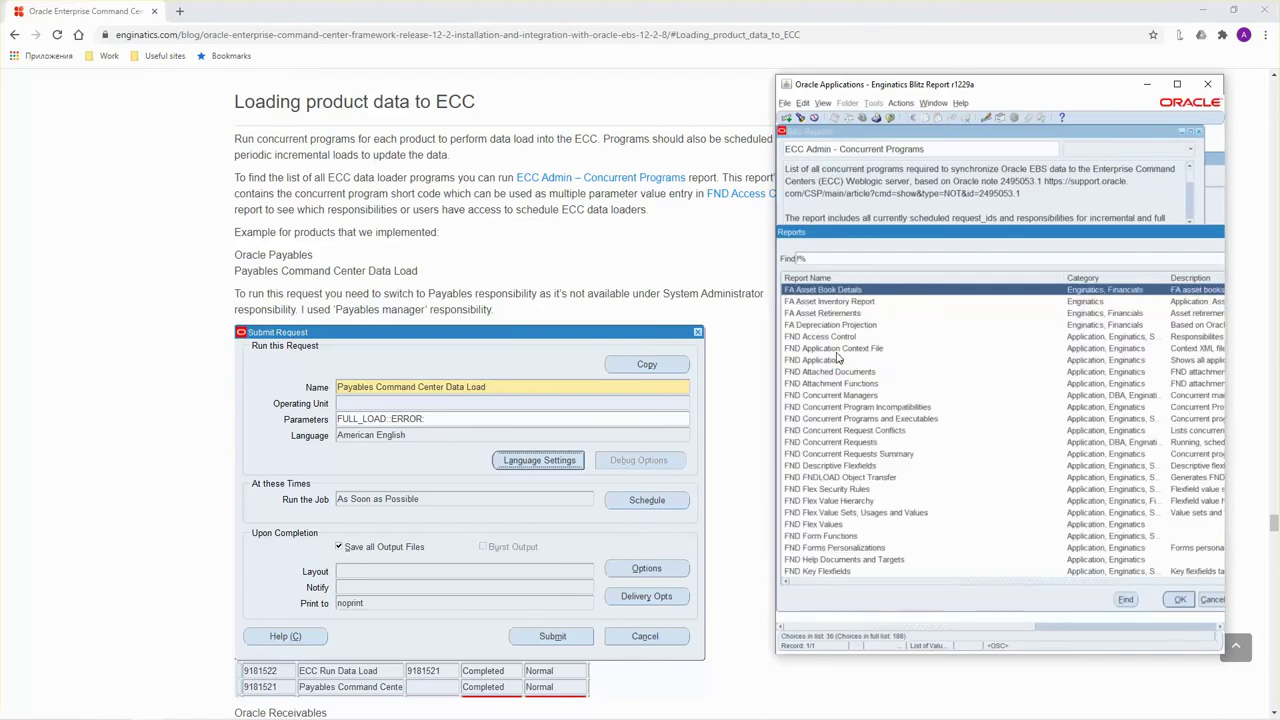
{"action": "double_click", "coordinate": [835, 340]}
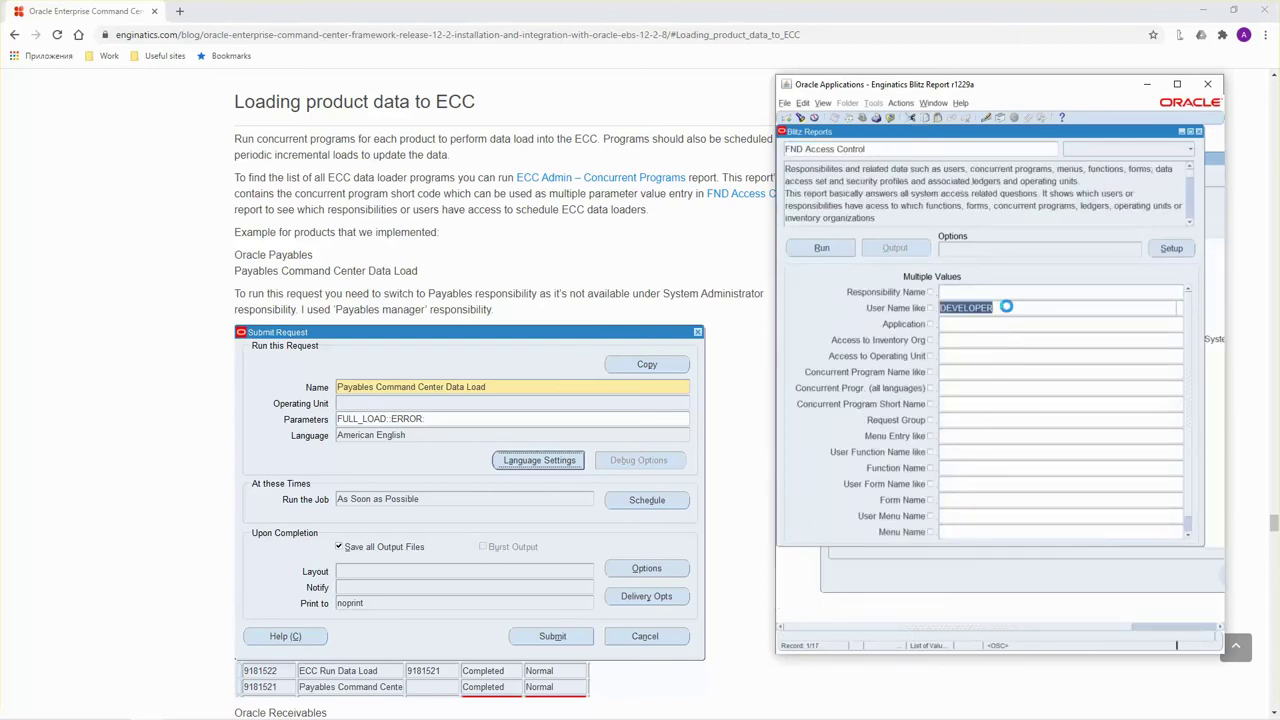
{"action": "key", "text": "Down"}
{"action": "key", "text": "Delete"}
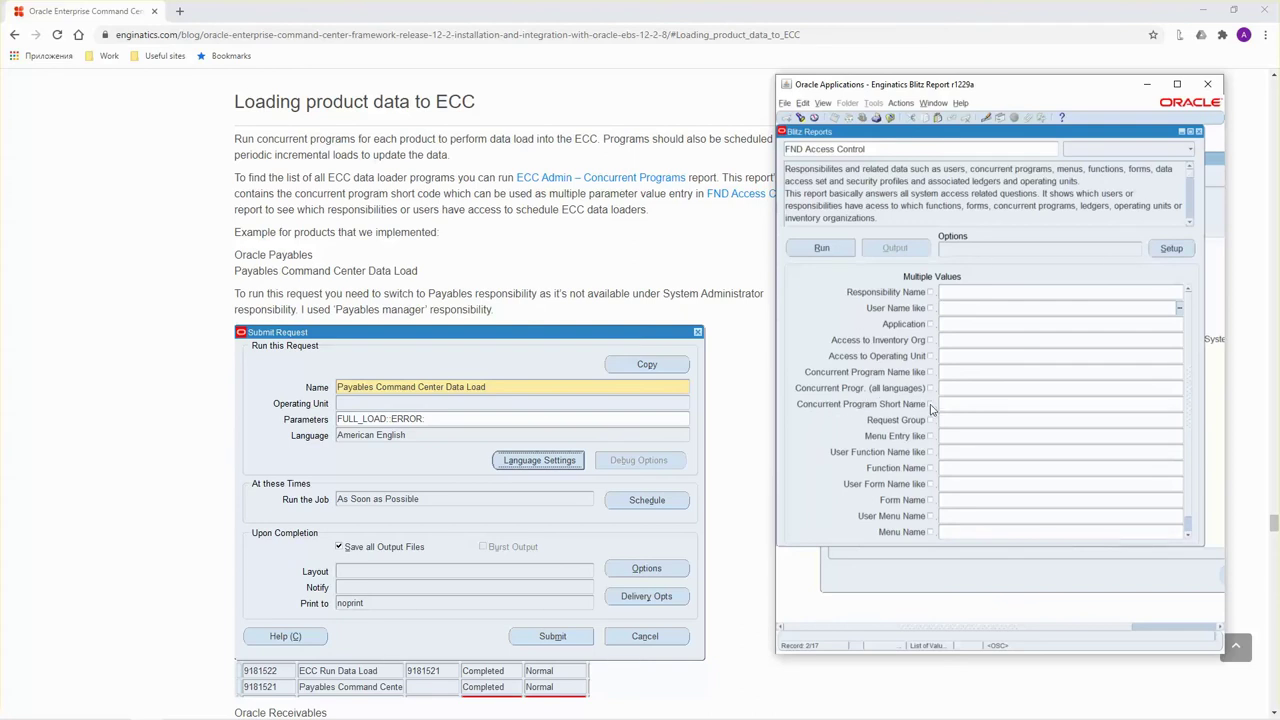
{"action": "left_click", "coordinate": [930, 404]}
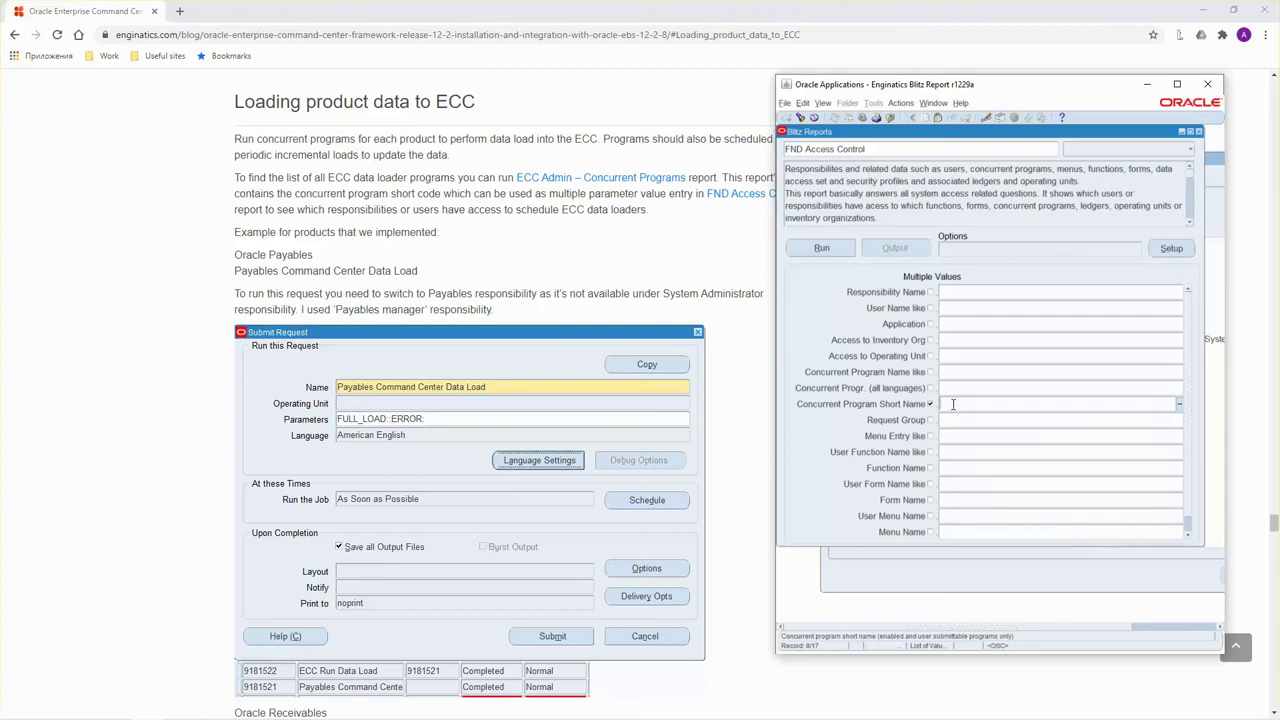
{"action": "type", "text": "ARECCDLCP"}
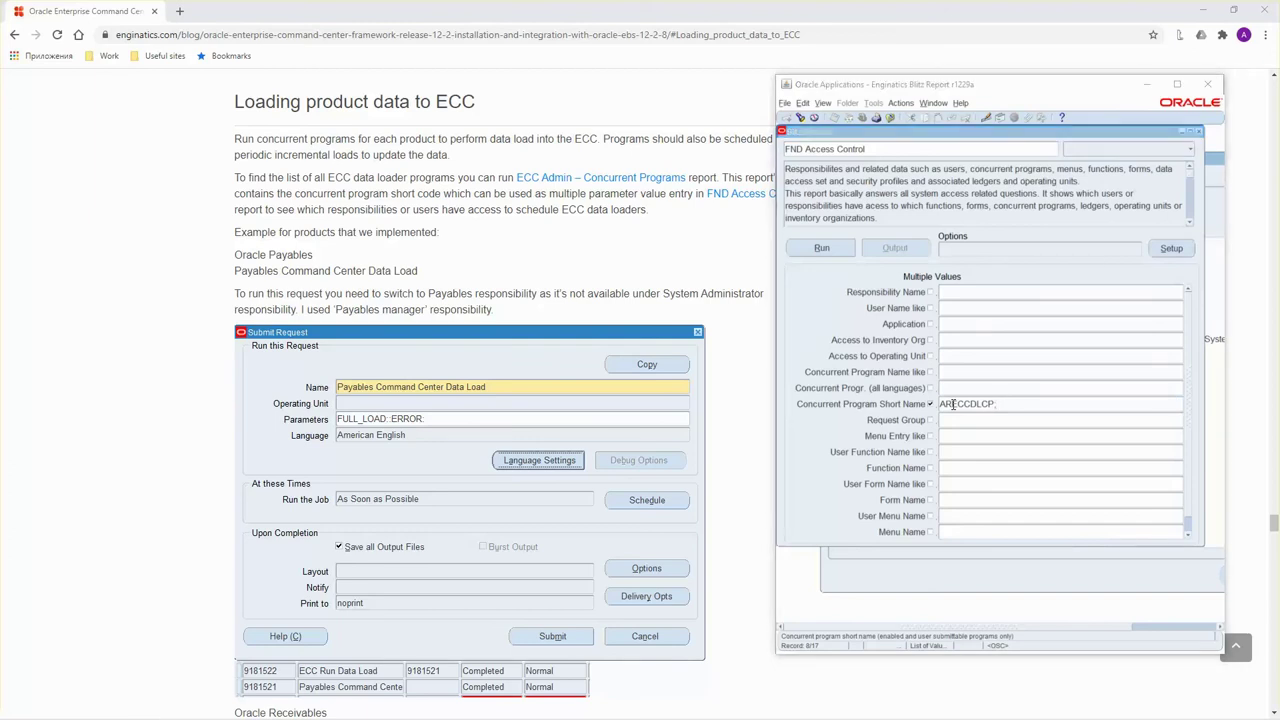
Add APECCDLCP from the spreadsheet to the short name filter and run the report.
{"action": "key", "text": "alt+Tab"}
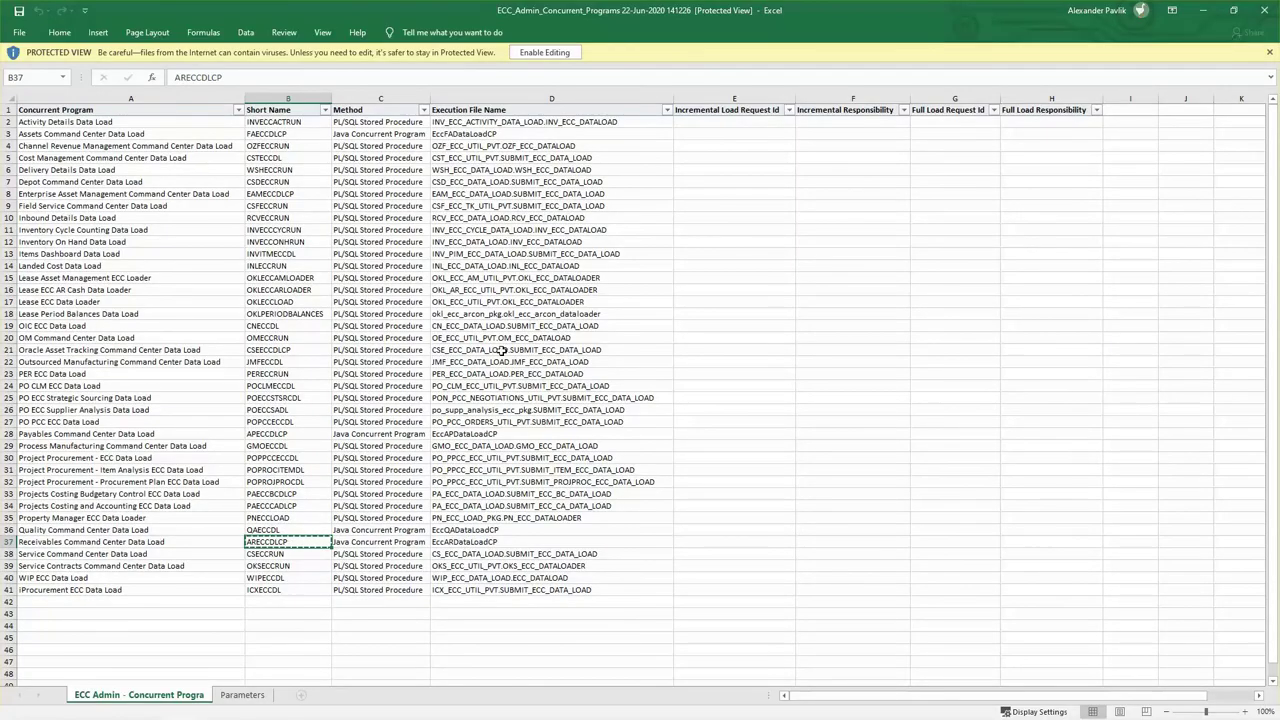
{"action": "left_click", "coordinate": [258, 435]}
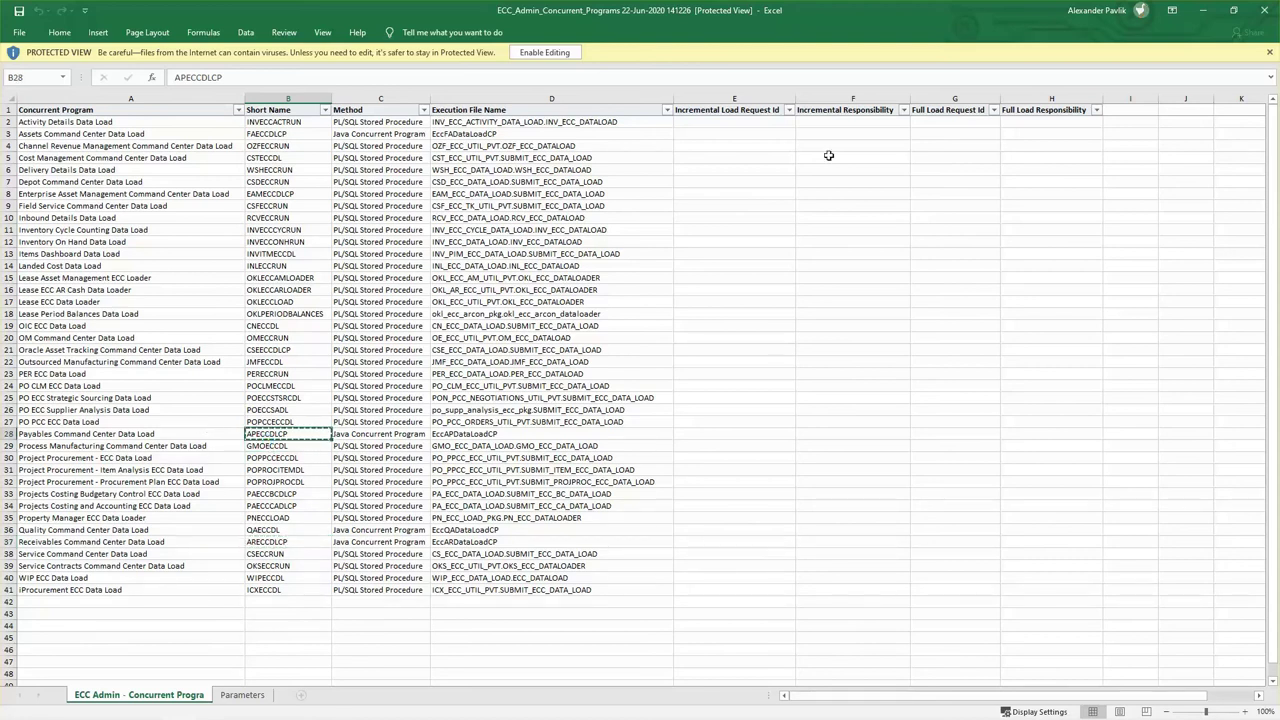
{"action": "left_click", "coordinate": [1204, 11]}
{"action": "left_click", "coordinate": [1010, 404]}
{"action": "type", "text": "APECCDLCP"}
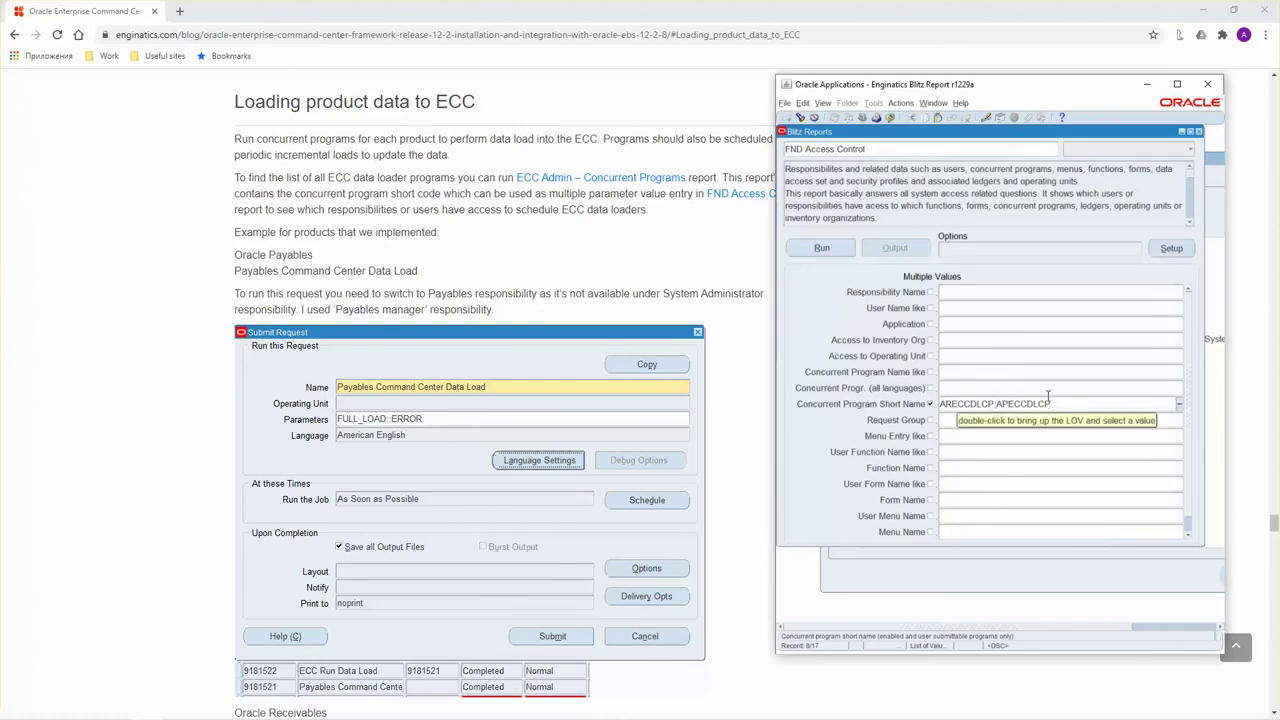
{"action": "left_click", "coordinate": [818, 248]}
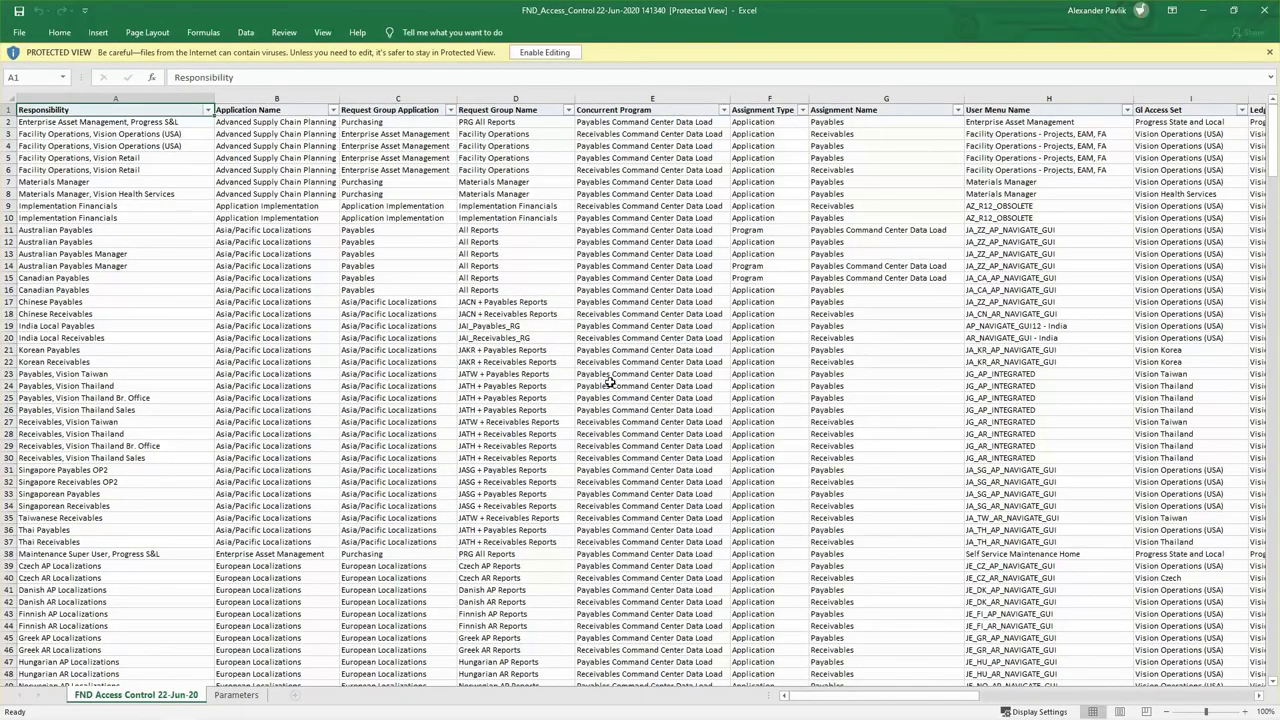
Browse the access results, checking responsibilities like Implementation Financials and Australian Payables and their concurrent programs.
{"action": "left_click", "coordinate": [103, 204]}
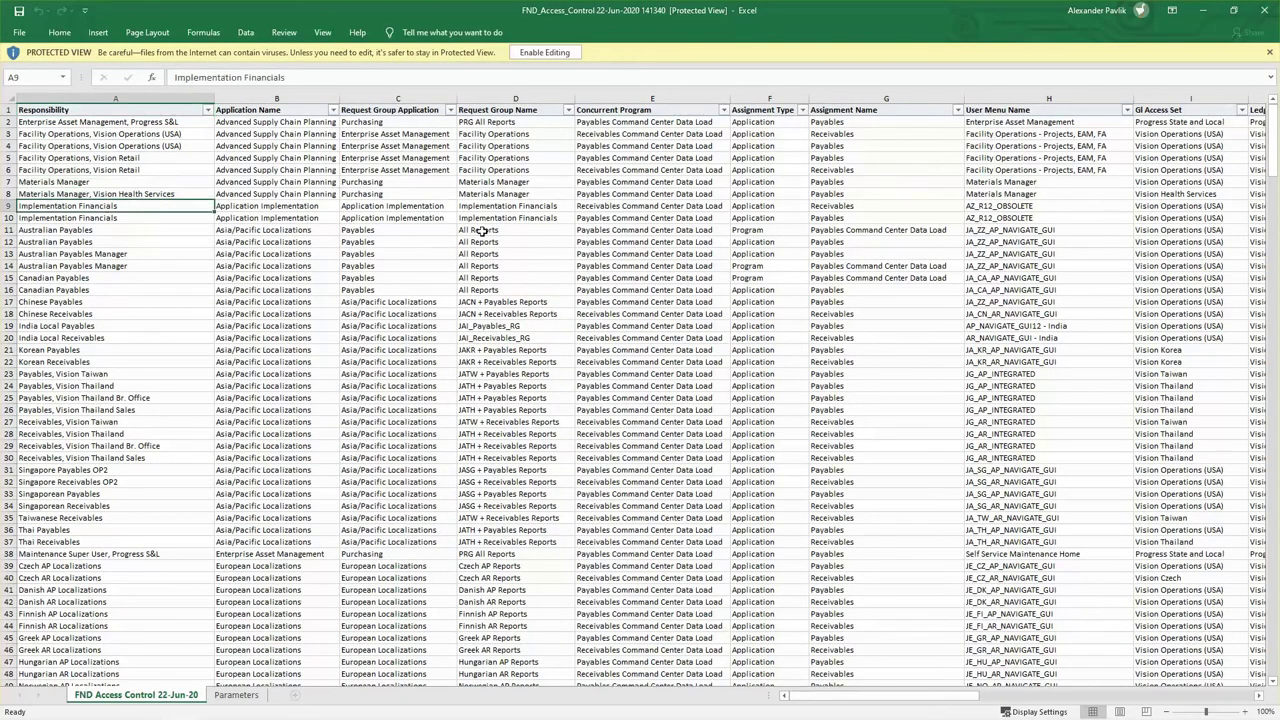
{"action": "scroll", "coordinate": [150, 300], "scroll_direction": "down", "scroll_amount": 3}
{"action": "scroll", "coordinate": [200, 357], "scroll_direction": "up", "scroll_amount": 3}
{"action": "left_click", "coordinate": [60, 235]}
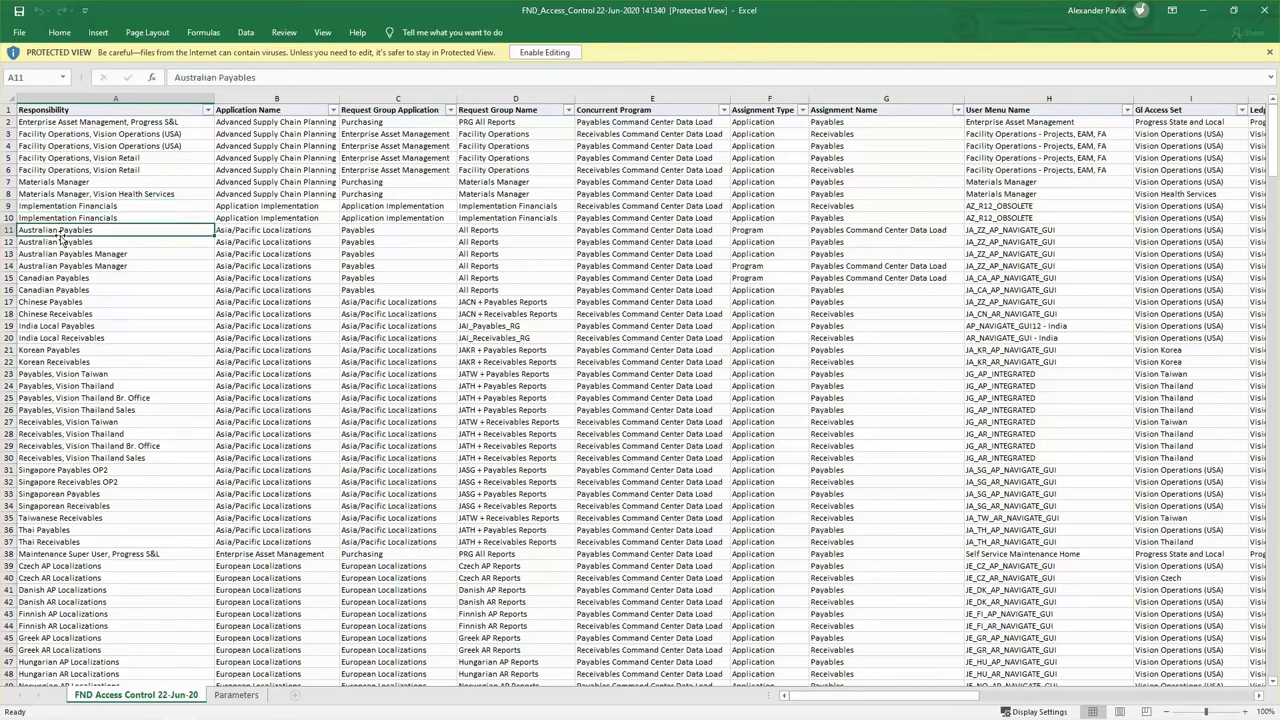
{"action": "left_click", "coordinate": [614, 243]}
{"action": "left_click", "coordinate": [605, 213]}
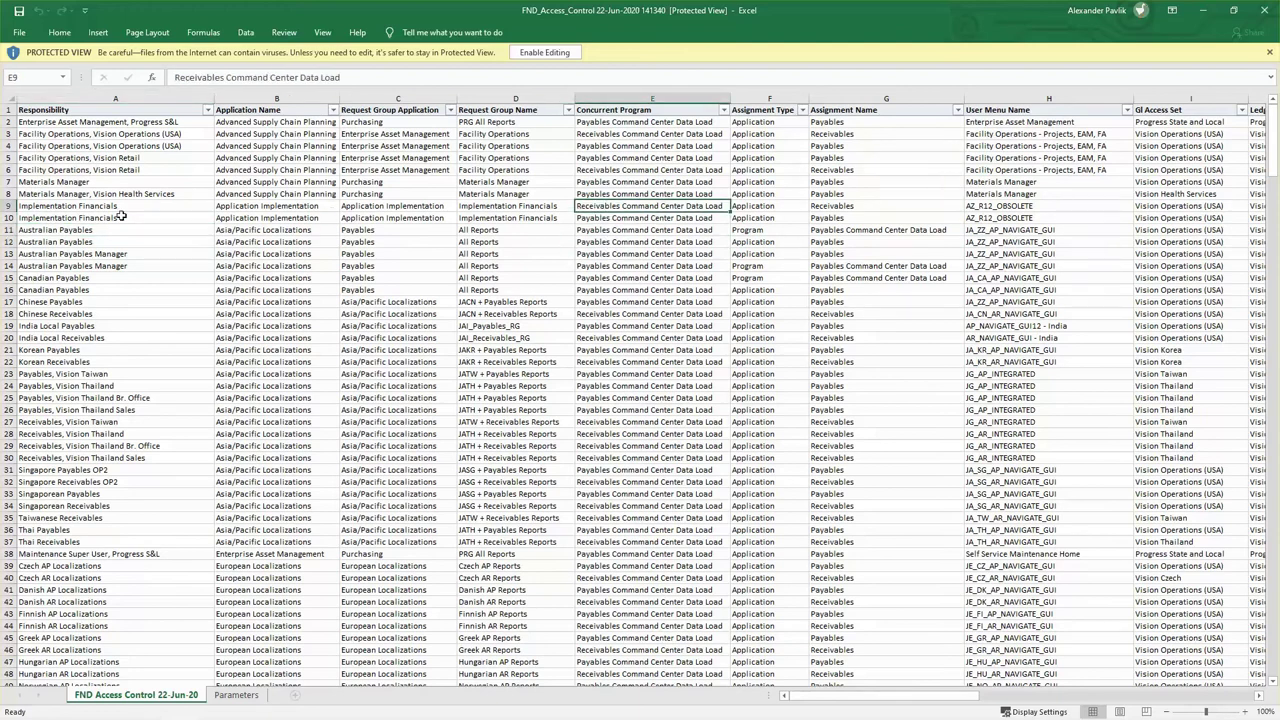
{"action": "left_click", "coordinate": [72, 218]}
{"action": "scroll", "coordinate": [126, 266], "scroll_direction": "down", "scroll_amount": 5}
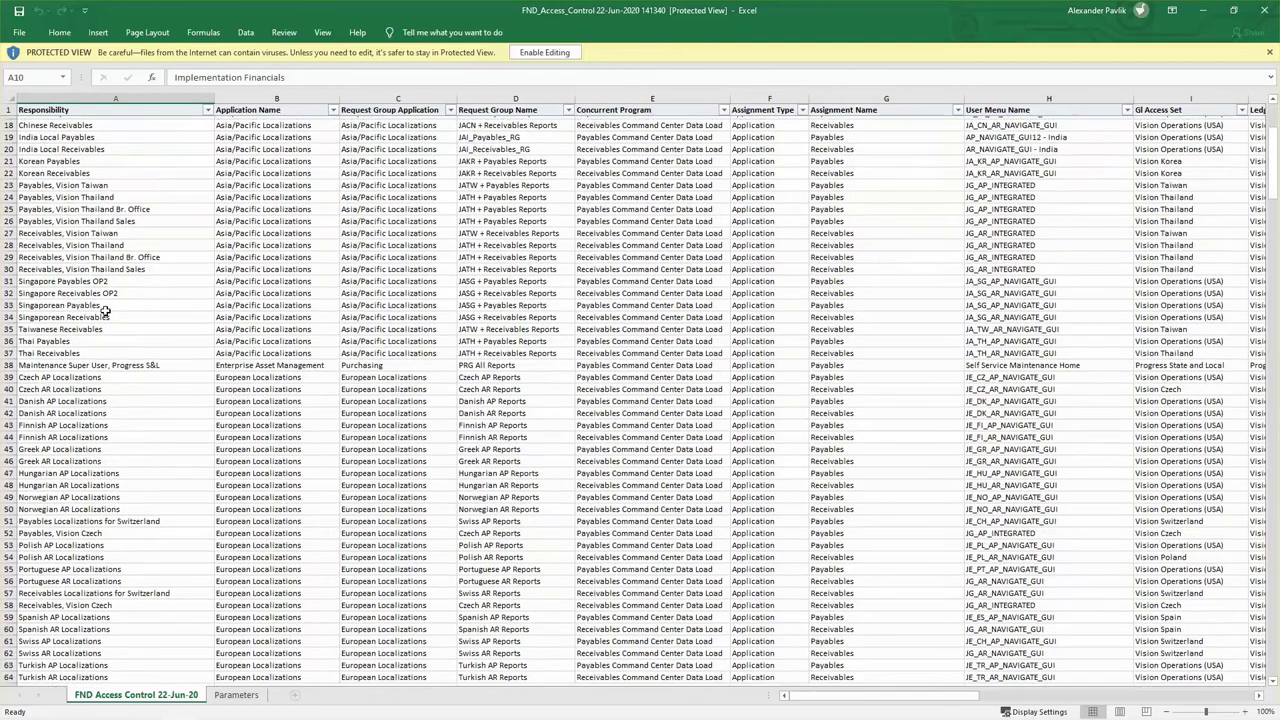
{"action": "scroll", "coordinate": [228, 268], "scroll_direction": "up", "scroll_amount": 5}
{"action": "left_click", "coordinate": [716, 106]}
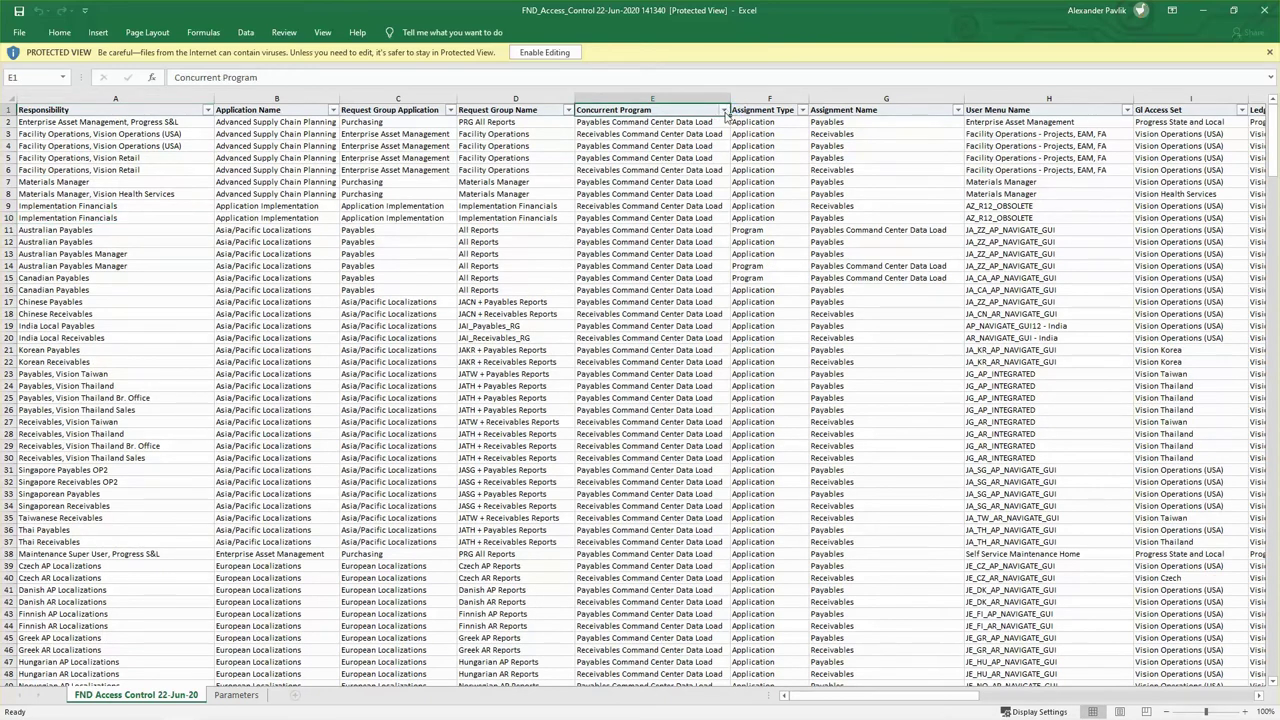
Enable editing and filter Concurrent Program to Receivables Command Center Data Load only.
{"action": "left_click", "coordinate": [518, 56]}
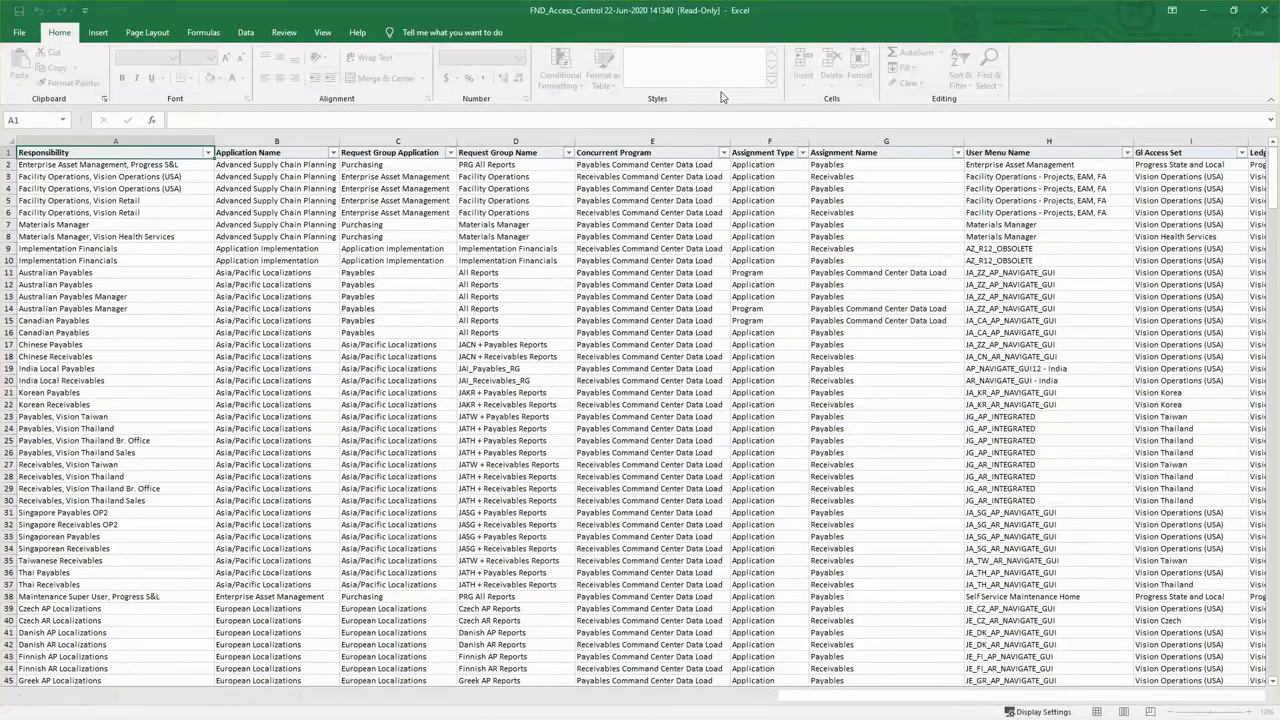
{"action": "left_click", "coordinate": [723, 152]}
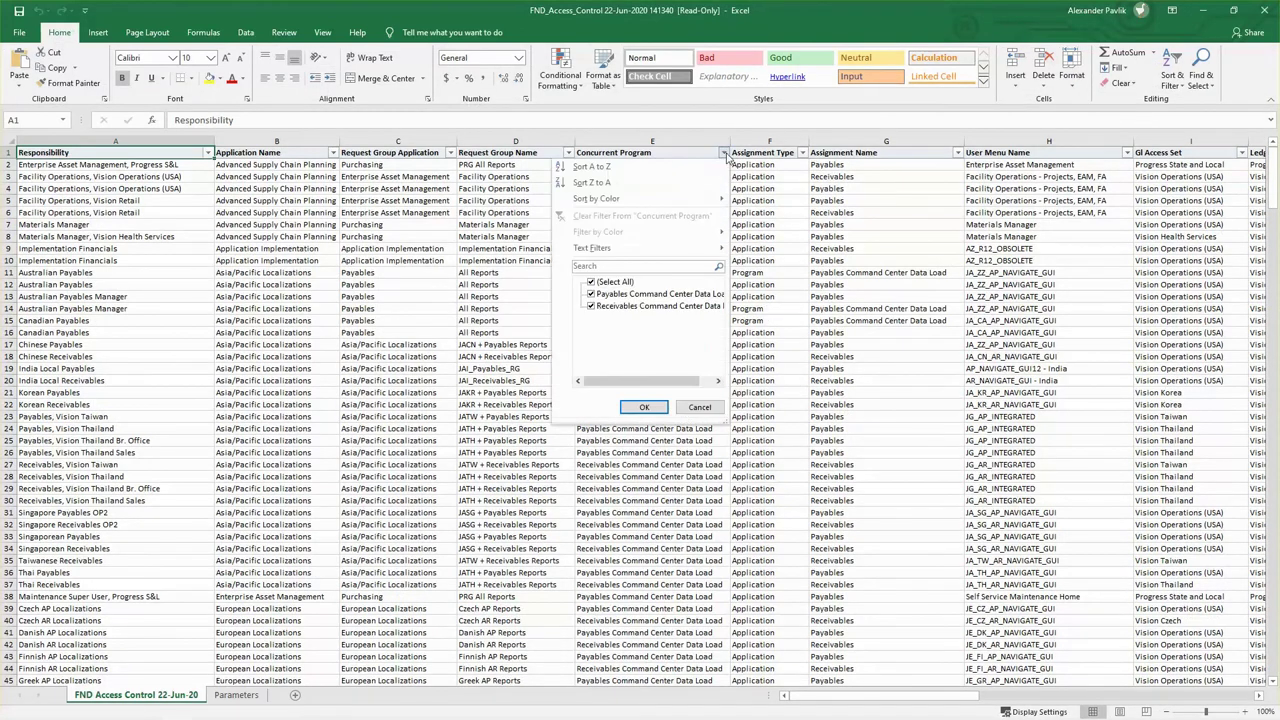
{"action": "left_click", "coordinate": [598, 294]}
{"action": "left_click", "coordinate": [644, 407]}
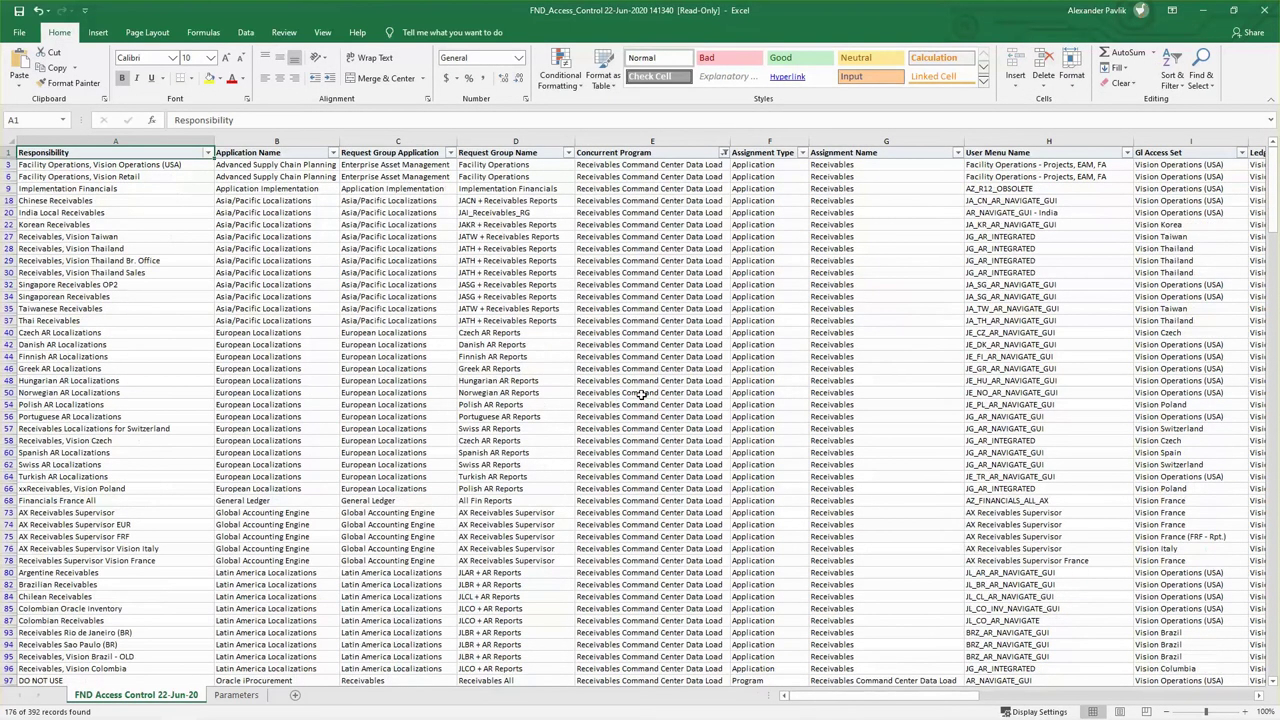
{"action": "left_click", "coordinate": [60, 248]}
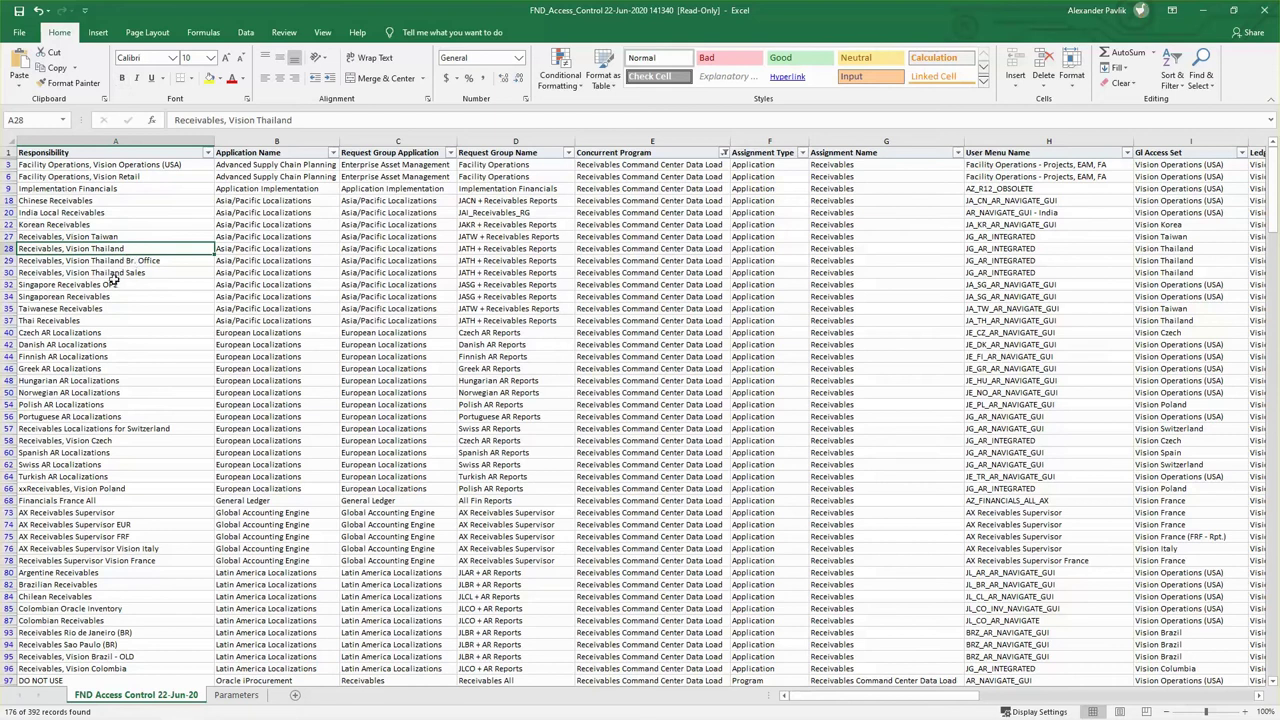
Search the sheet for 'receivables manager' and go to the Receivables Manager row.
{"action": "key", "text": "ctrl+f"}
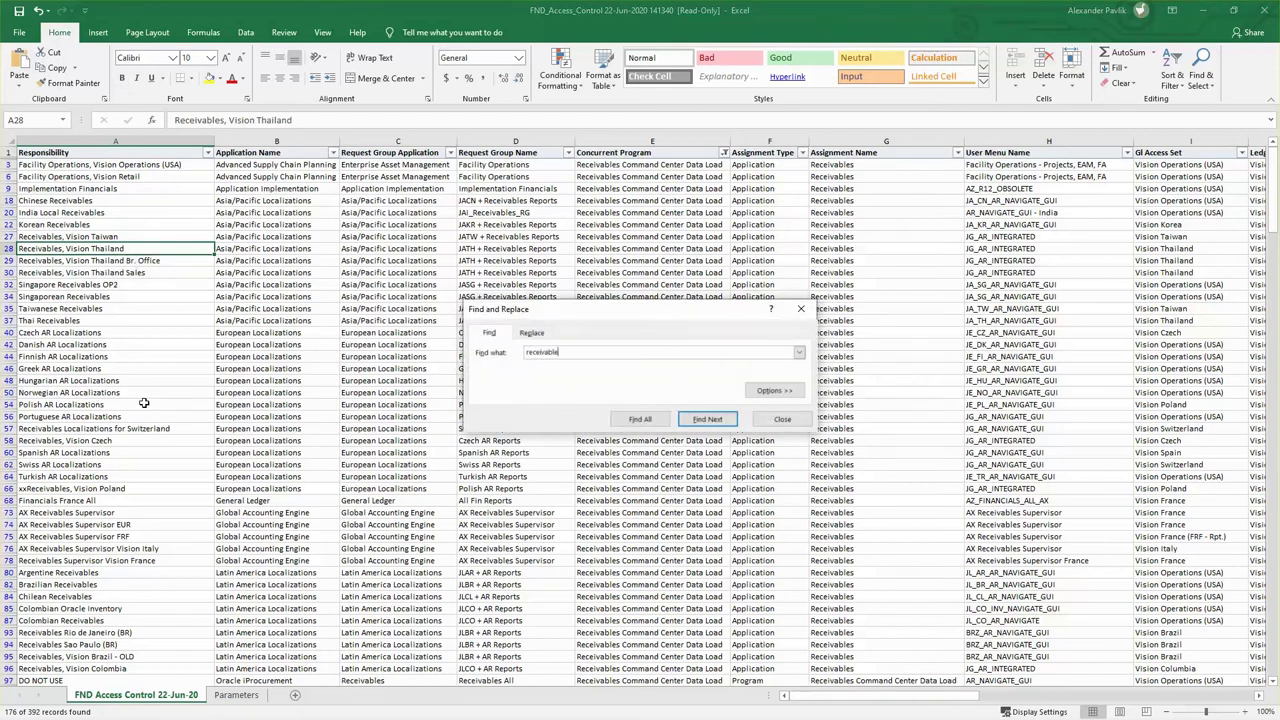
{"action": "type", "text": "receivables manager"}
{"action": "key", "text": "Return"}
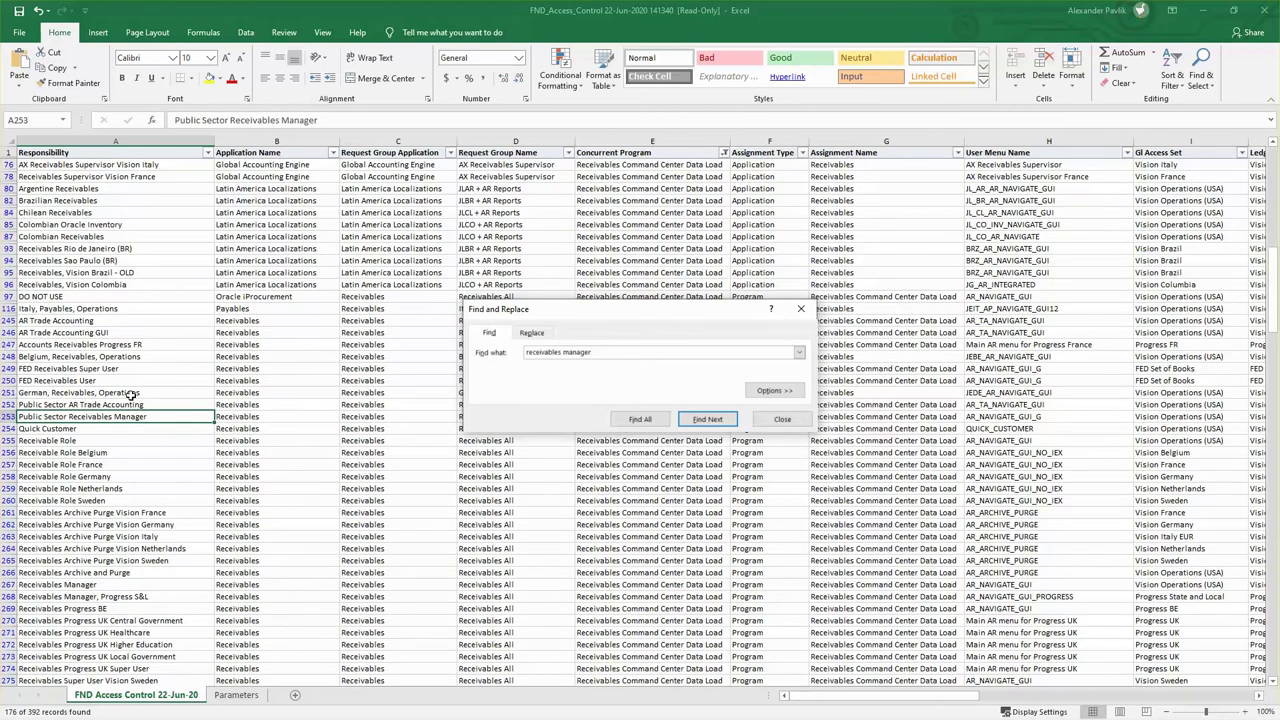
{"action": "left_click", "coordinate": [707, 420]}
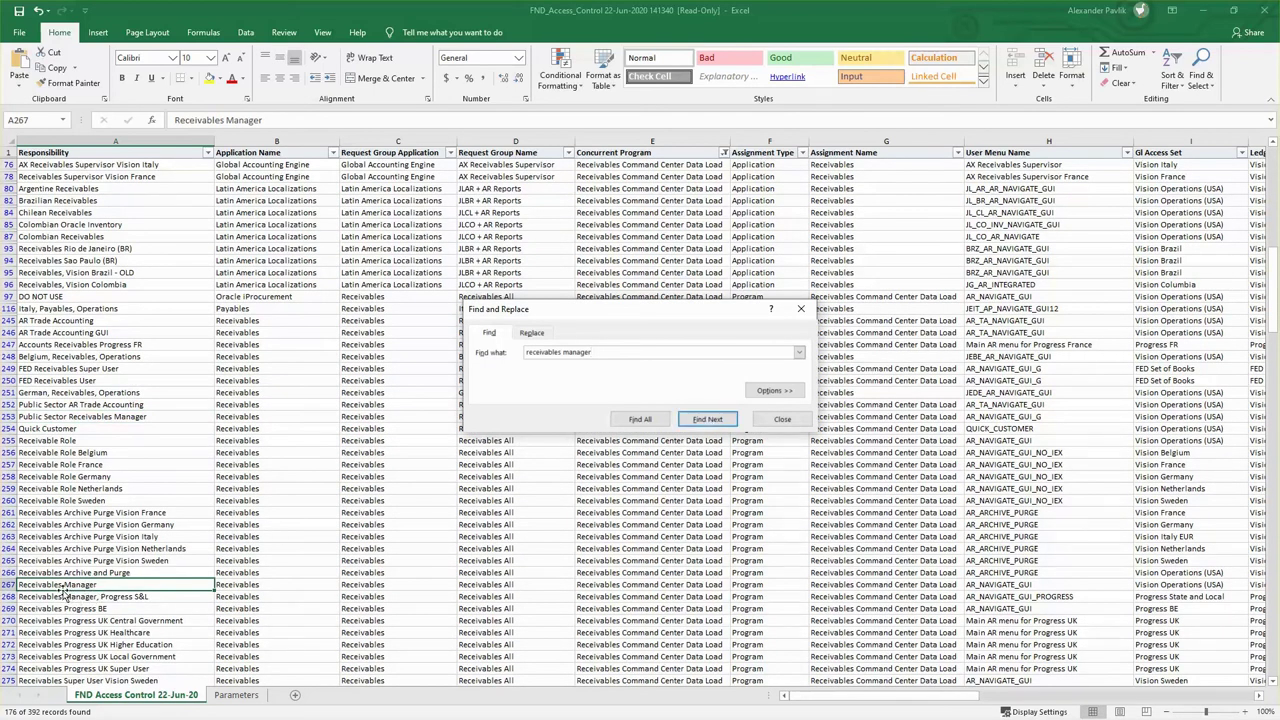
Change the Concurrent Program filter to show only Payables Command Center Data Load rows.
{"action": "left_click", "coordinate": [801, 311]}
{"action": "left_click", "coordinate": [724, 152]}
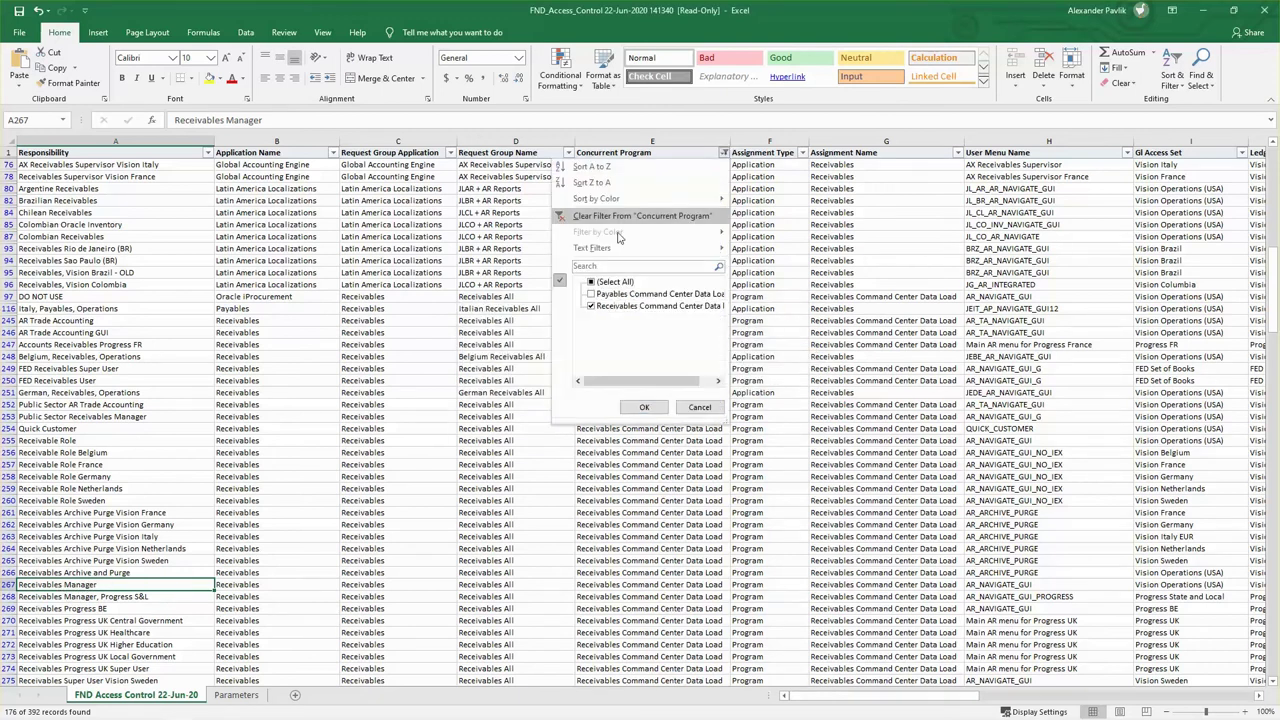
{"action": "left_click", "coordinate": [591, 306]}
{"action": "left_click", "coordinate": [591, 294]}
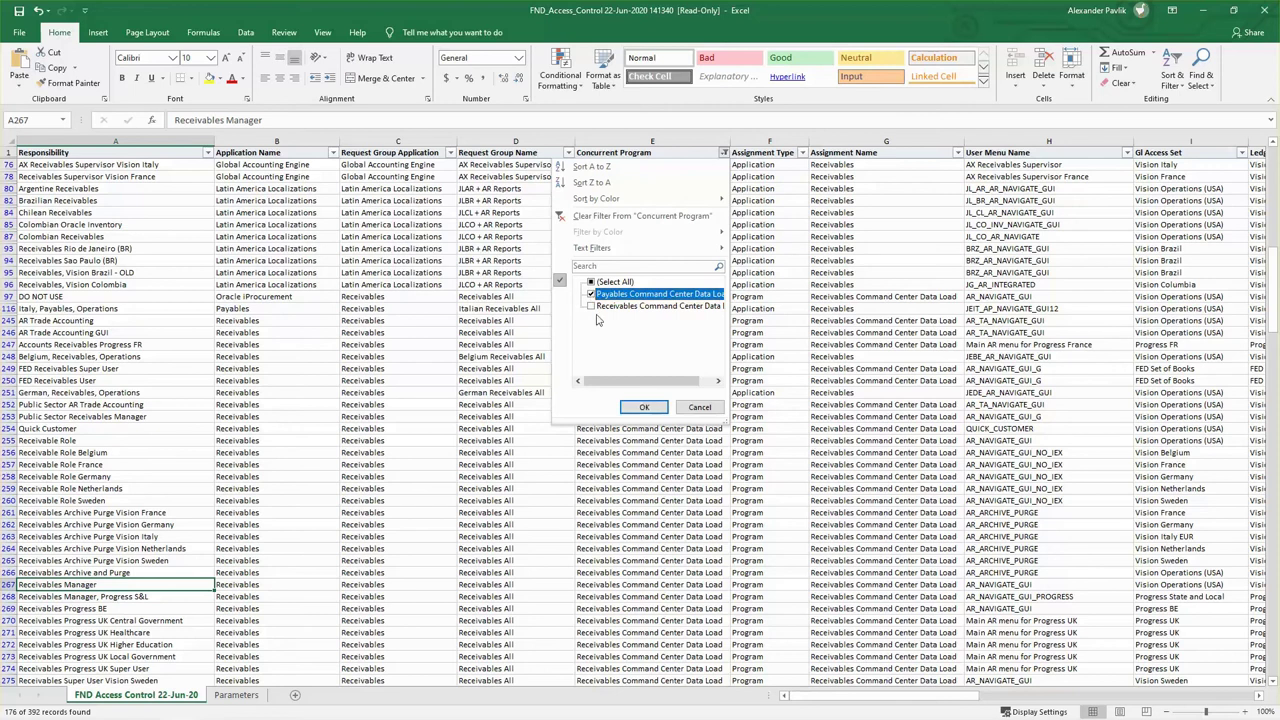
{"action": "left_click", "coordinate": [636, 407]}
{"action": "key", "text": "ctrl+f"}
{"action": "left_click", "coordinate": [961, 416]}
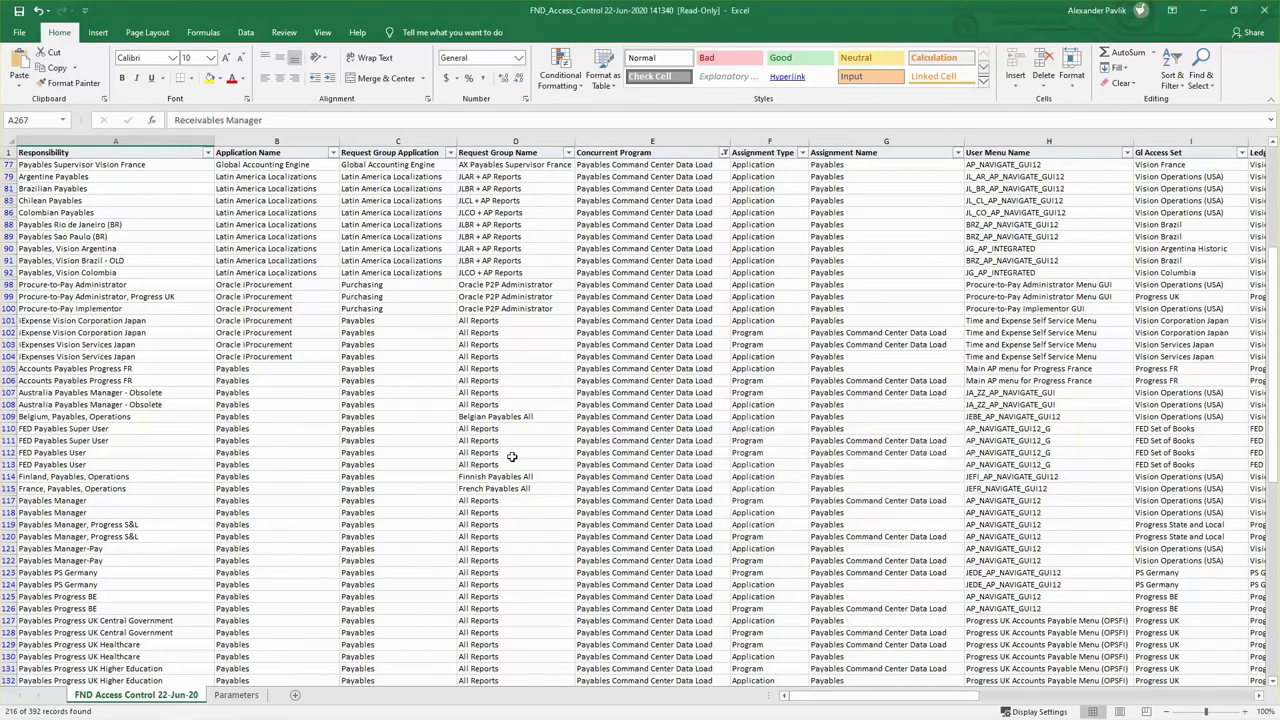
Review the Payables Manager, Thai Payables and Hungarian AP Localizations rows, then leave this workbook.
{"action": "left_click", "coordinate": [85, 501]}
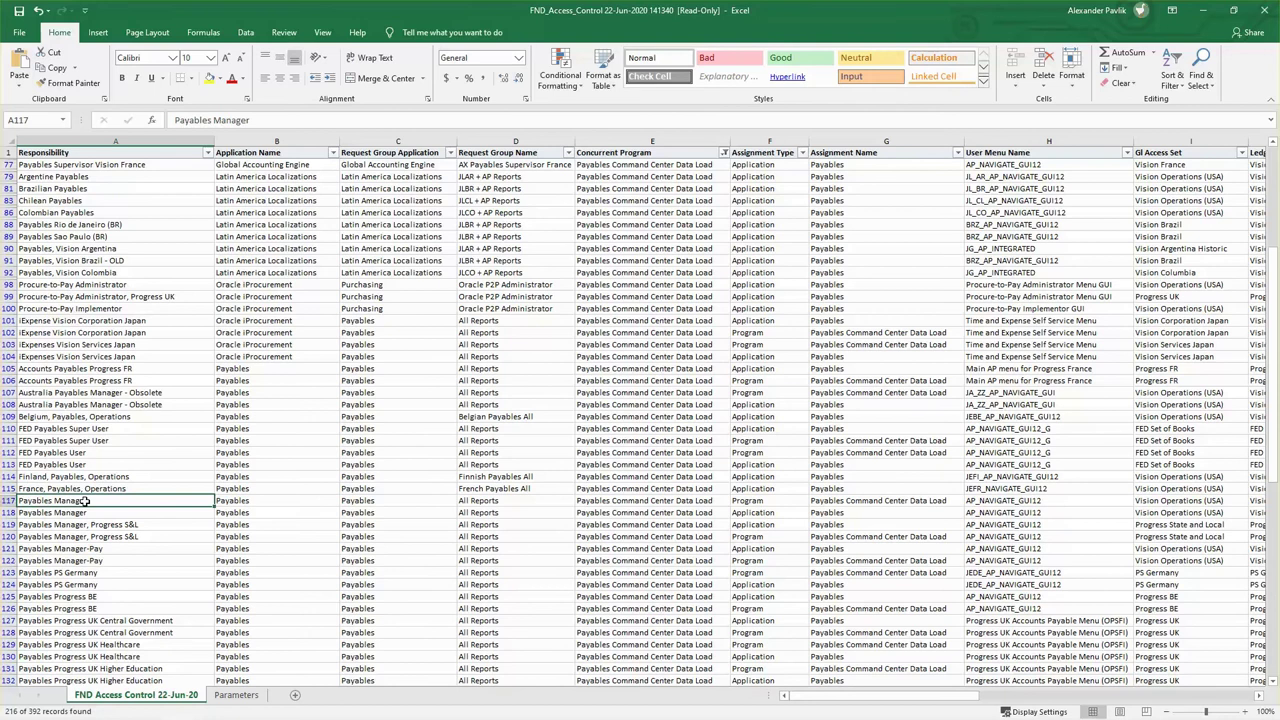
{"action": "left_click", "coordinate": [650, 488]}
{"action": "scroll", "coordinate": [592, 460], "scroll_direction": "up", "scroll_amount": 10}
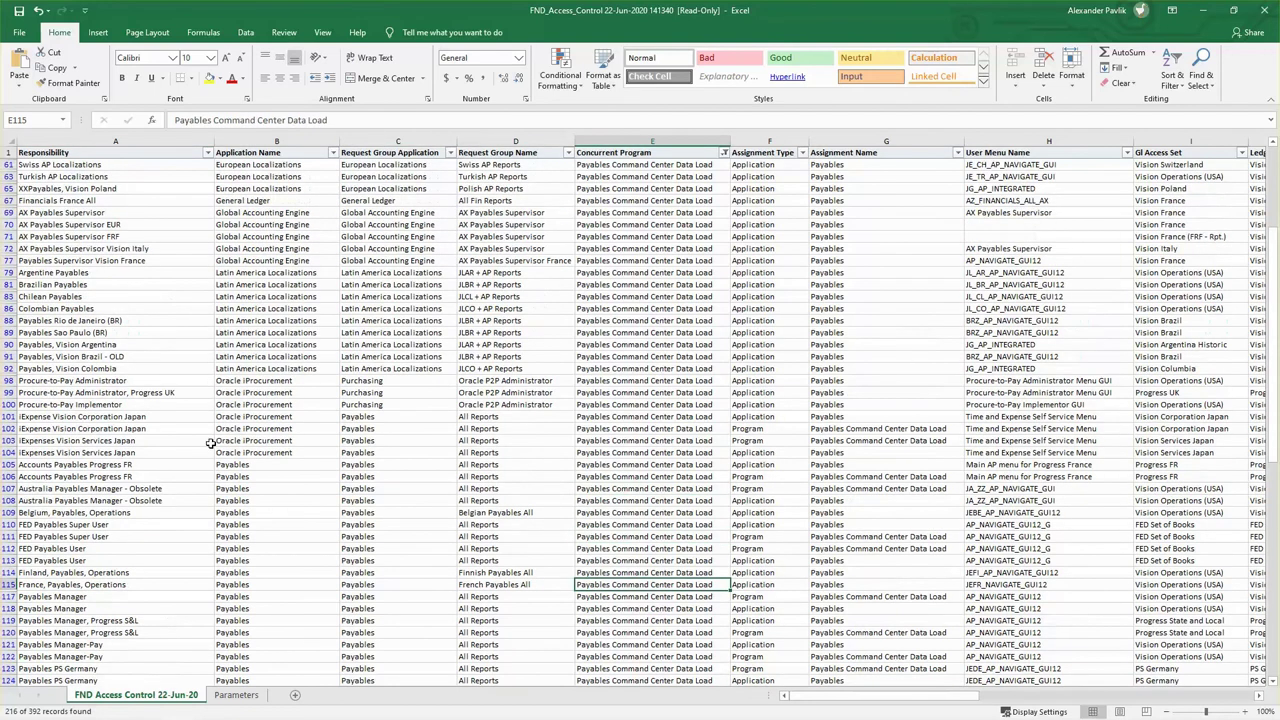
{"action": "scroll", "coordinate": [48, 355], "scroll_direction": "up", "scroll_amount": 4}
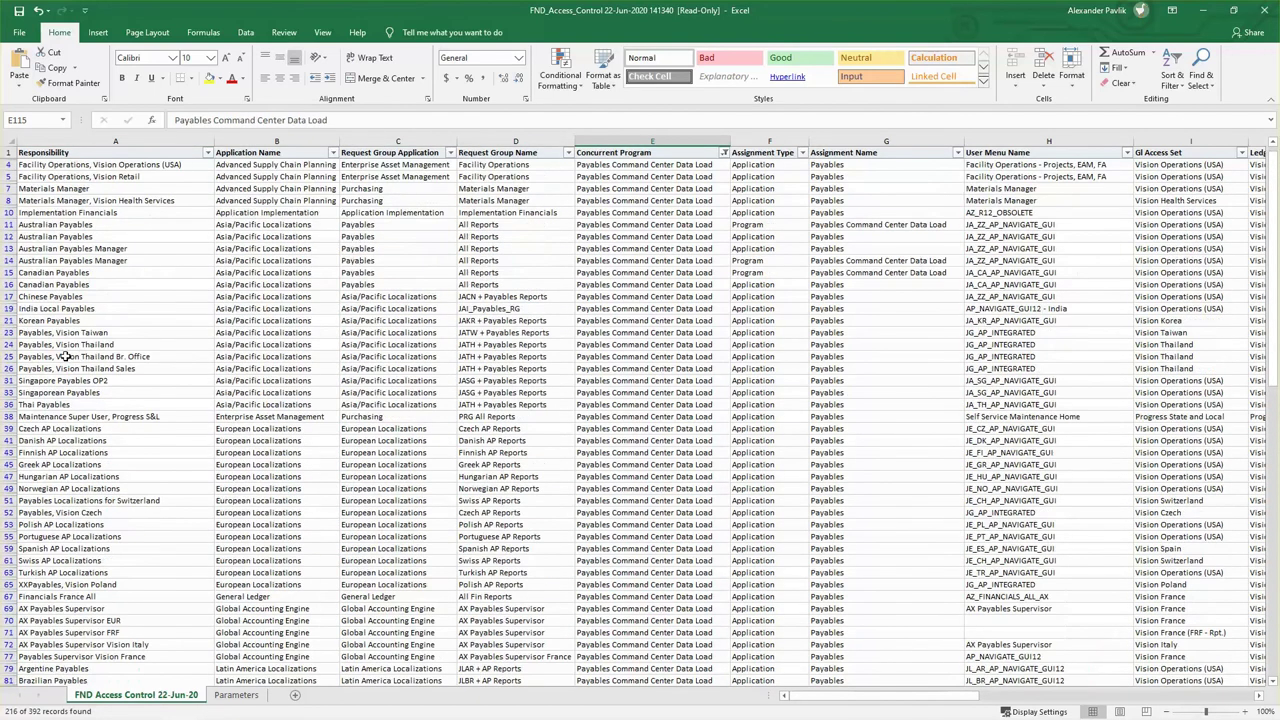
{"action": "scroll", "coordinate": [78, 347], "scroll_direction": "up", "scroll_amount": 2}
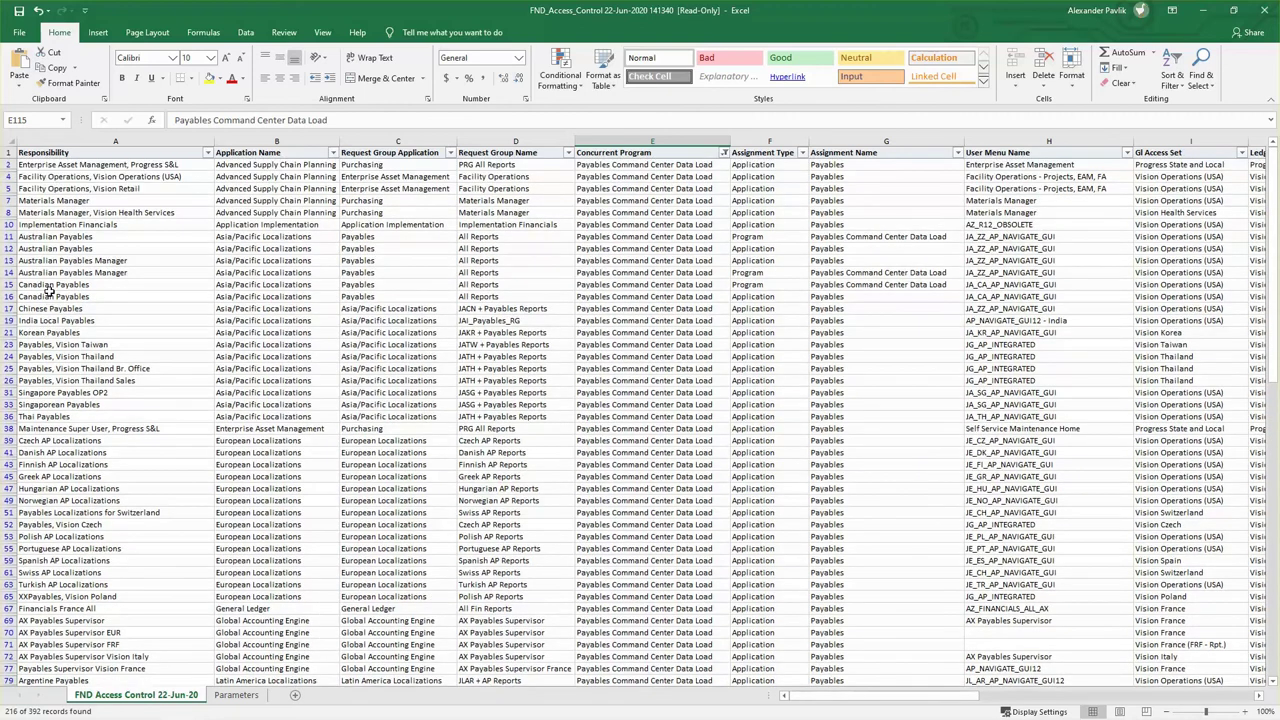
{"action": "left_click", "coordinate": [60, 296]}
{"action": "left_click", "coordinate": [62, 416]}
{"action": "left_click", "coordinate": [76, 488]}
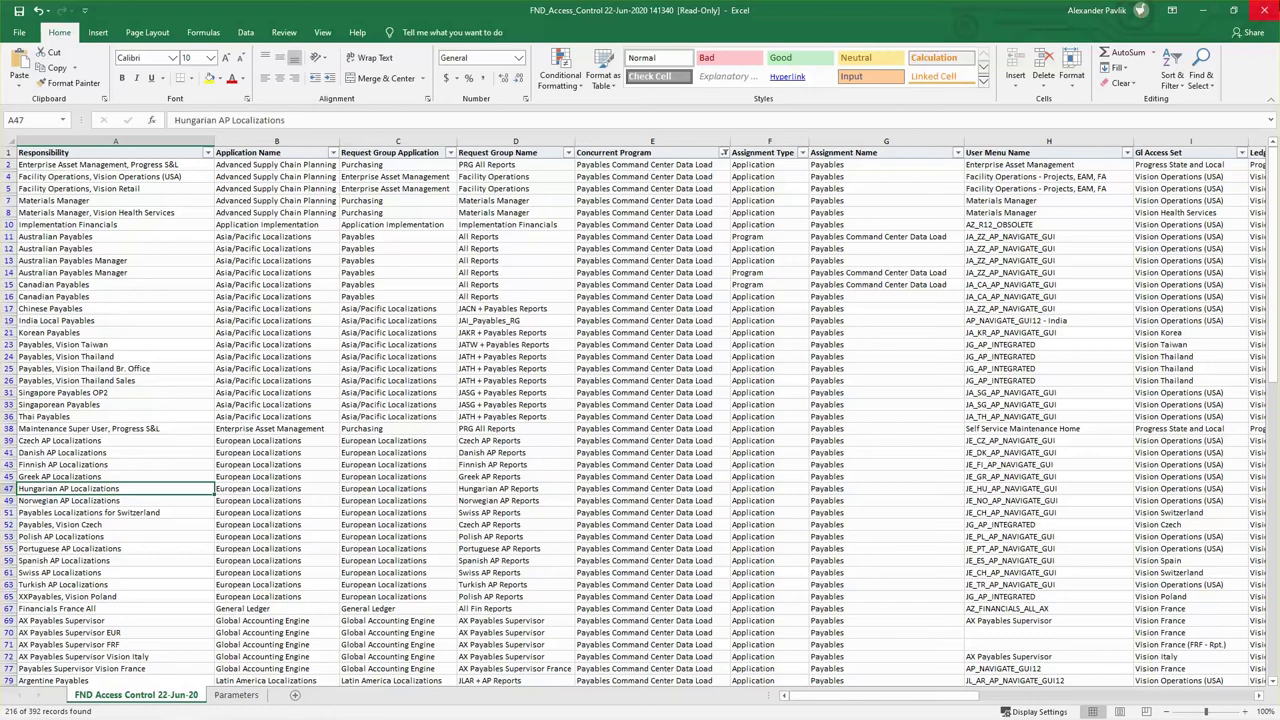
{"action": "left_click", "coordinate": [1203, 10]}
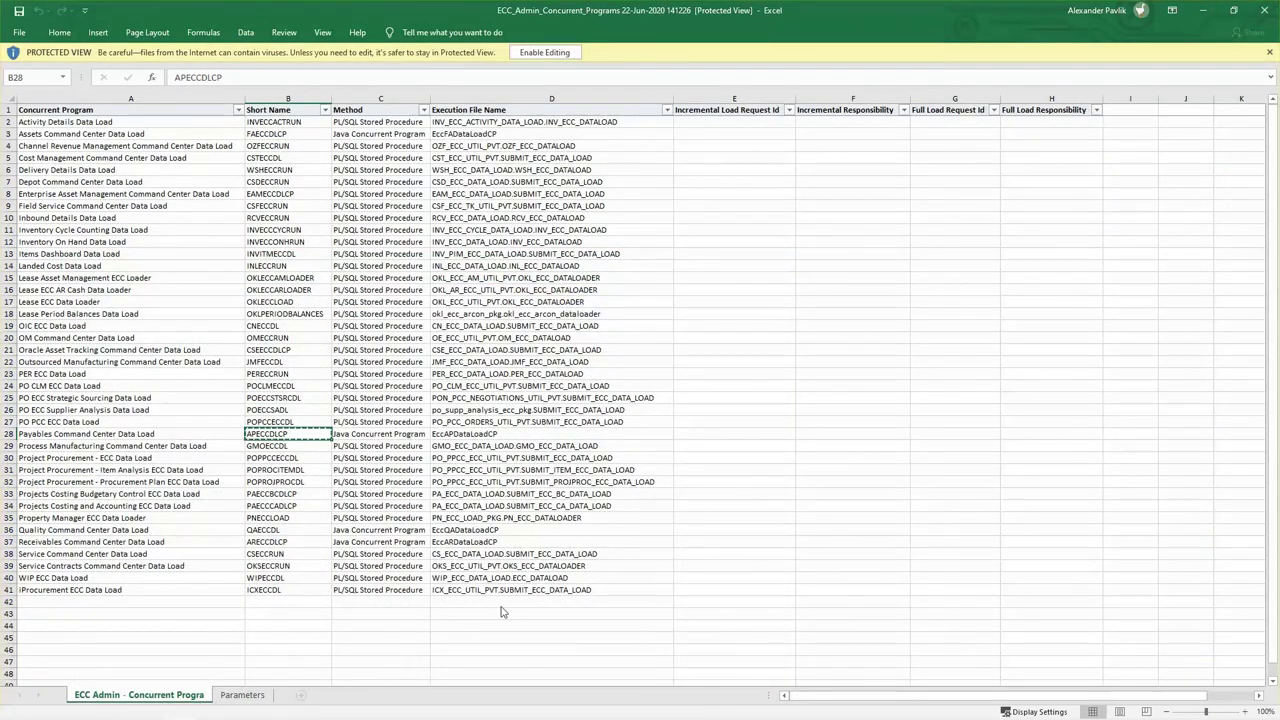
Glance at the blog's Loading product data to ECC section, then switch to the Oracle Applications window.
{"action": "key", "text": "alt+Tab"}
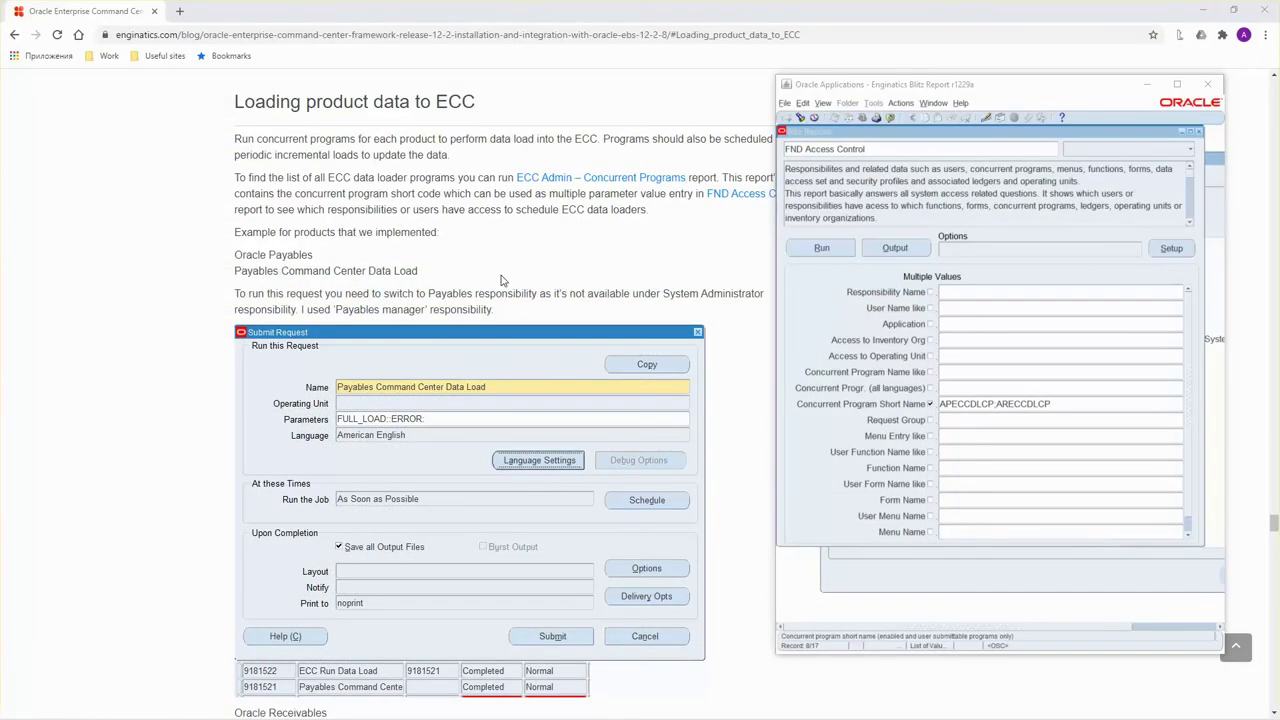
{"action": "left_click", "coordinate": [501, 280]}
{"action": "scroll", "coordinate": [505, 280], "scroll_direction": "down", "scroll_amount": 4}
{"action": "scroll", "coordinate": [530, 279], "scroll_direction": "up", "scroll_amount": 1}
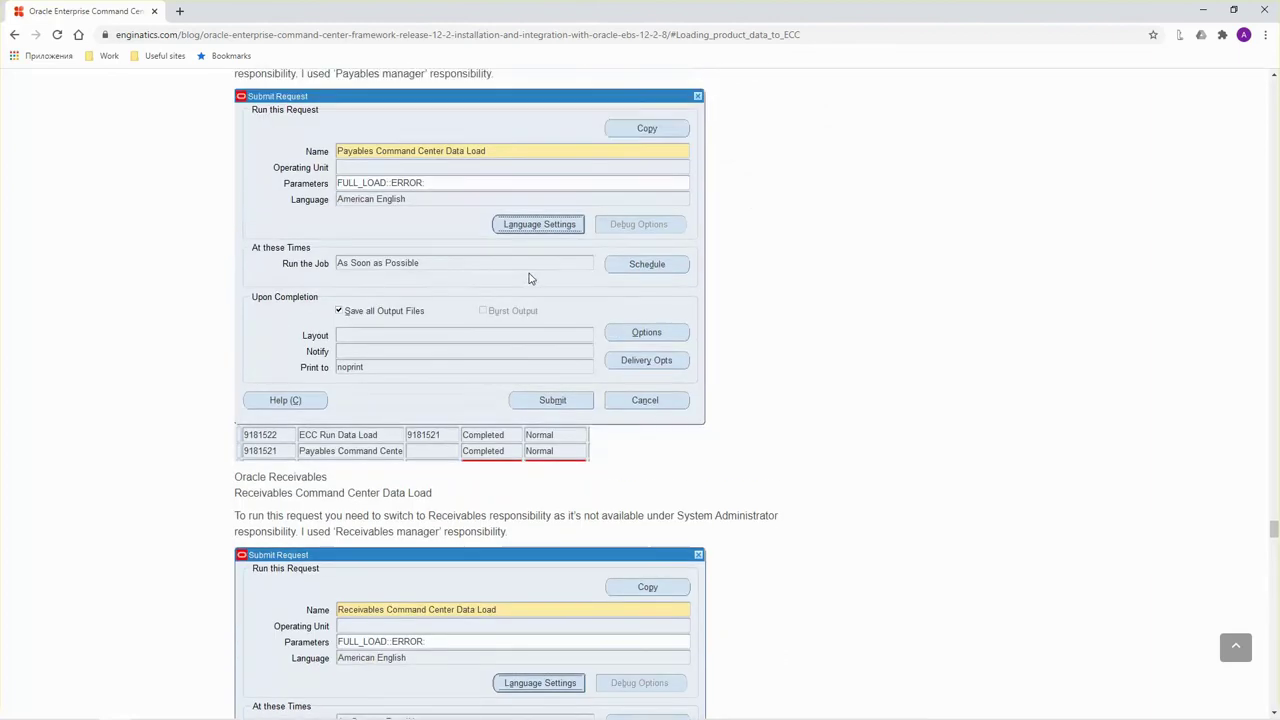
{"action": "scroll", "coordinate": [530, 279], "scroll_direction": "up", "scroll_amount": 3}
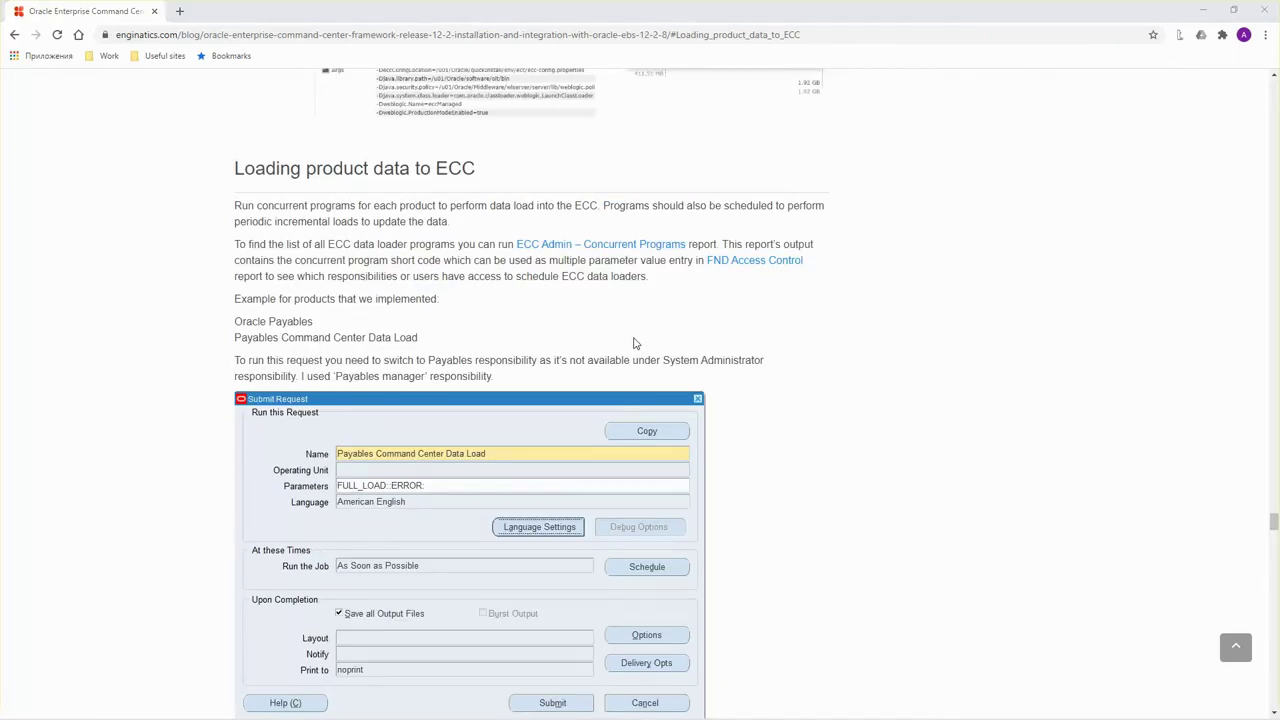
{"action": "key", "text": "alt+Tab"}
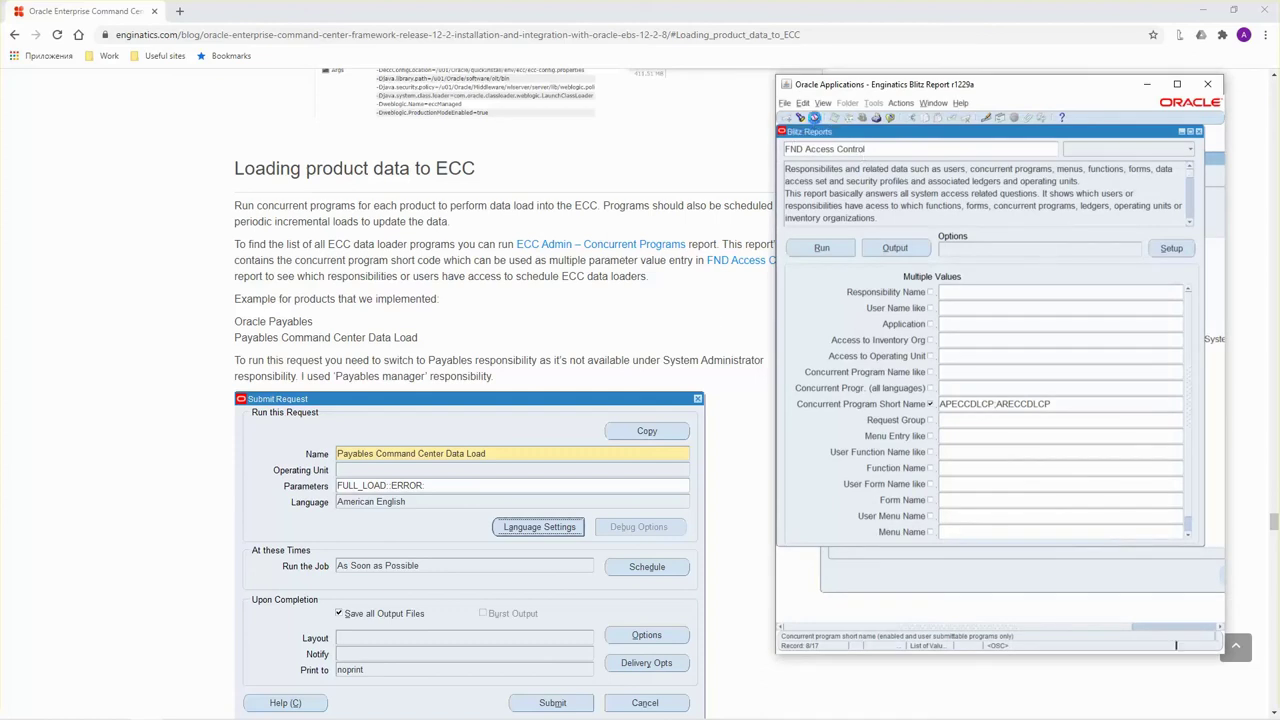
Via Security > User > Define, search users starting with E and load ECC_USER.
{"action": "left_click", "coordinate": [815, 119]}
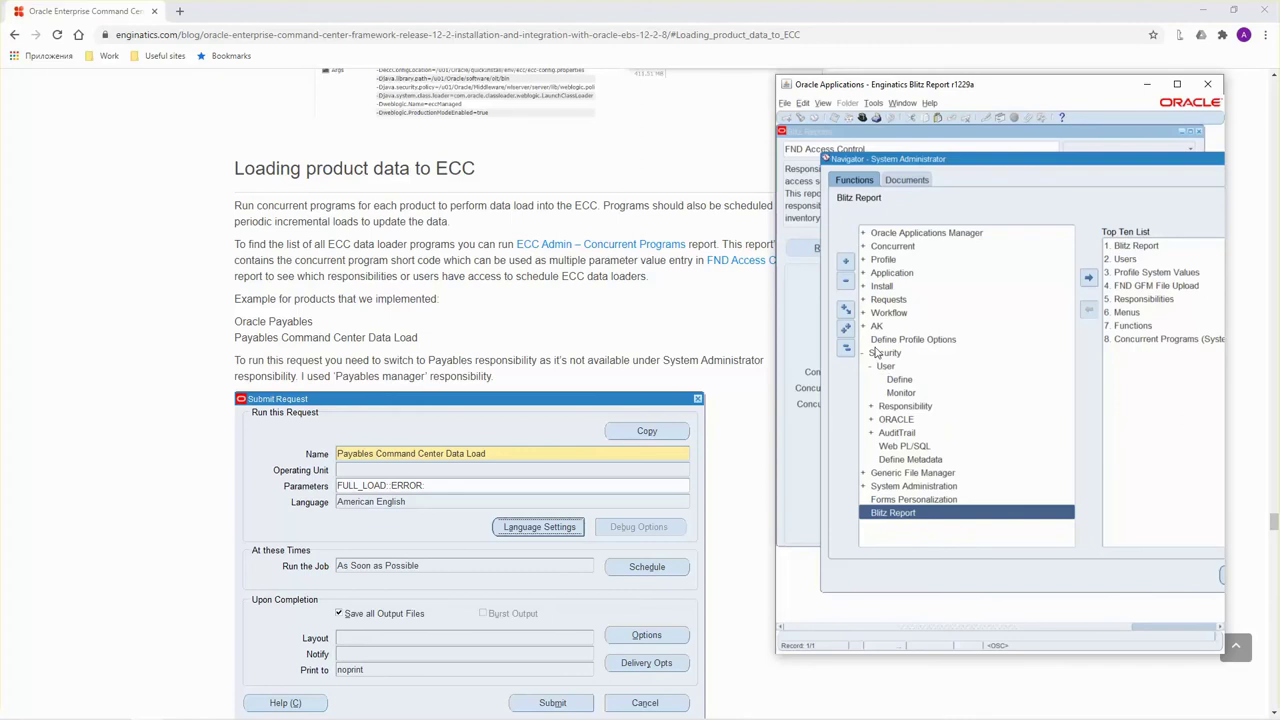
{"action": "left_click", "coordinate": [882, 354]}
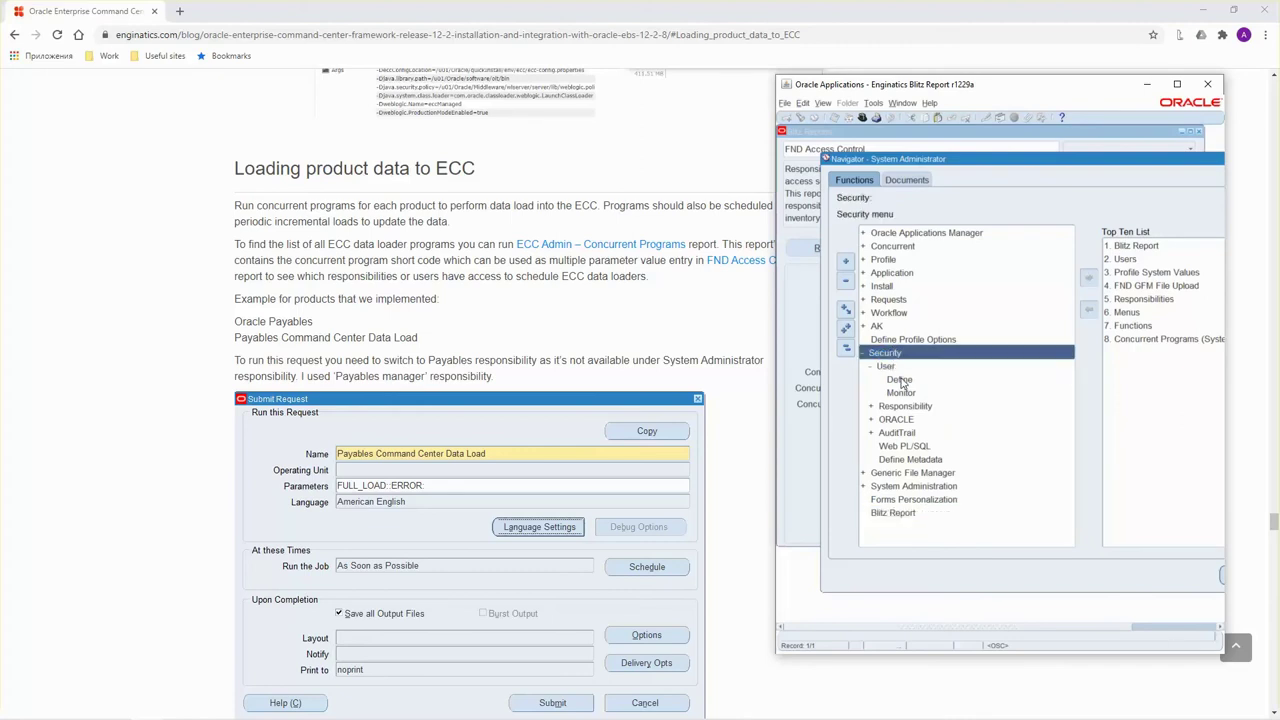
{"action": "left_click", "coordinate": [901, 381]}
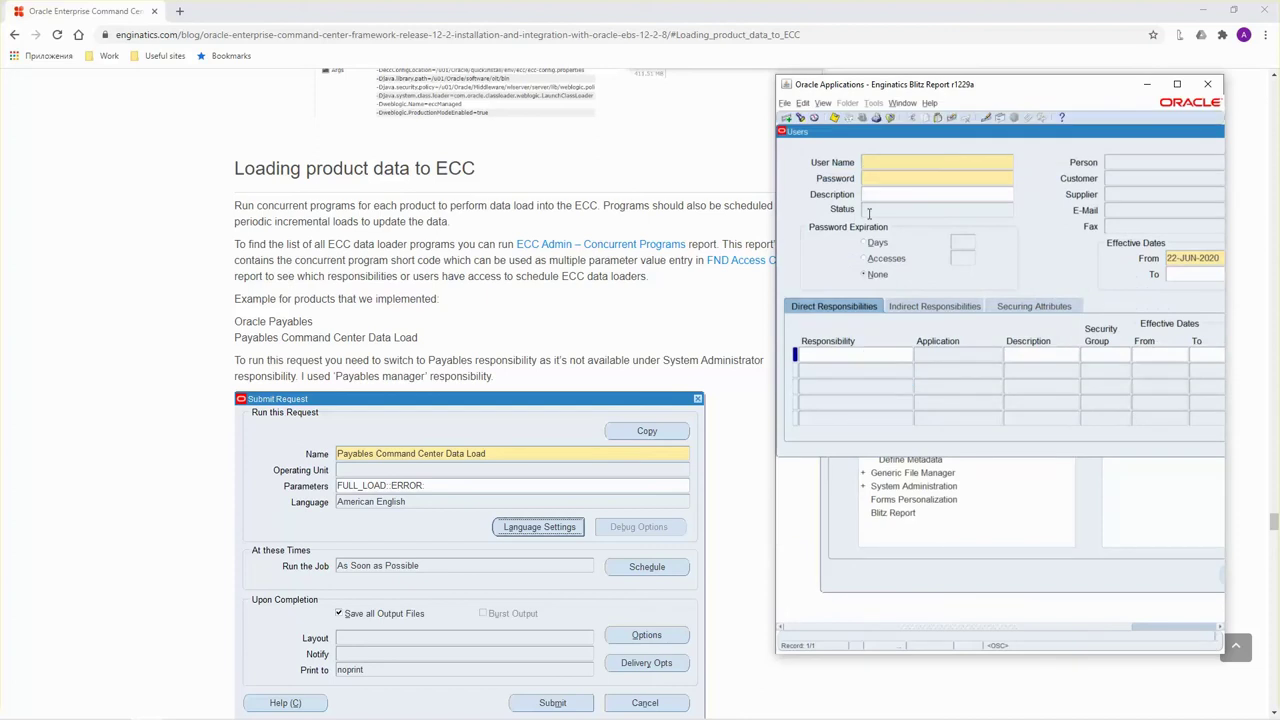
{"action": "left_click", "coordinate": [801, 118]}
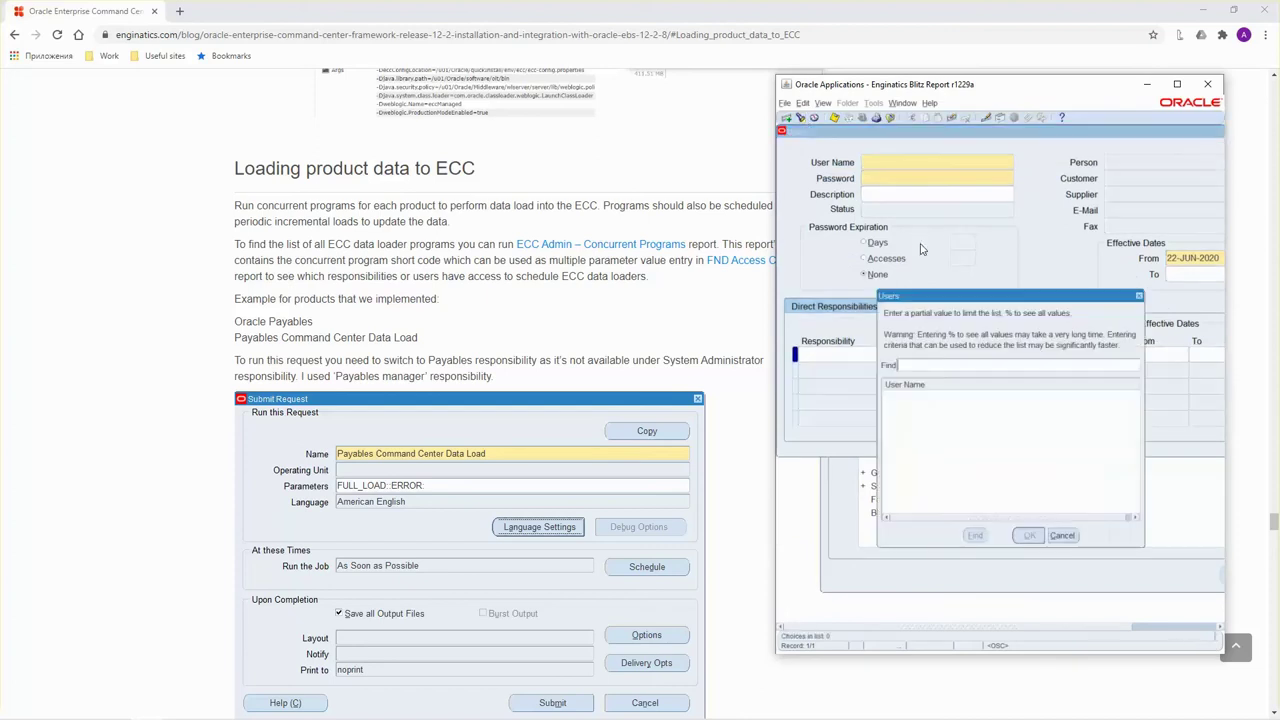
{"action": "type", "text": "ECC%"}
{"action": "left_click", "coordinate": [978, 536]}
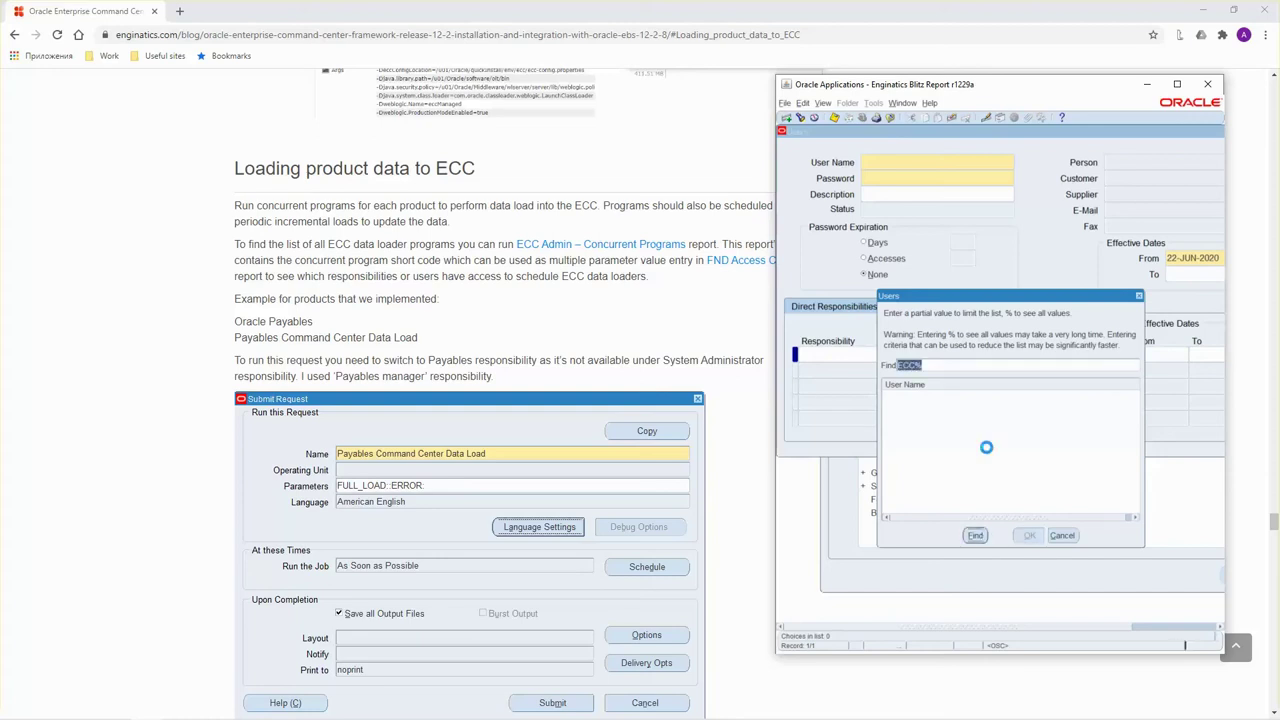
{"action": "left_click", "coordinate": [1024, 536]}
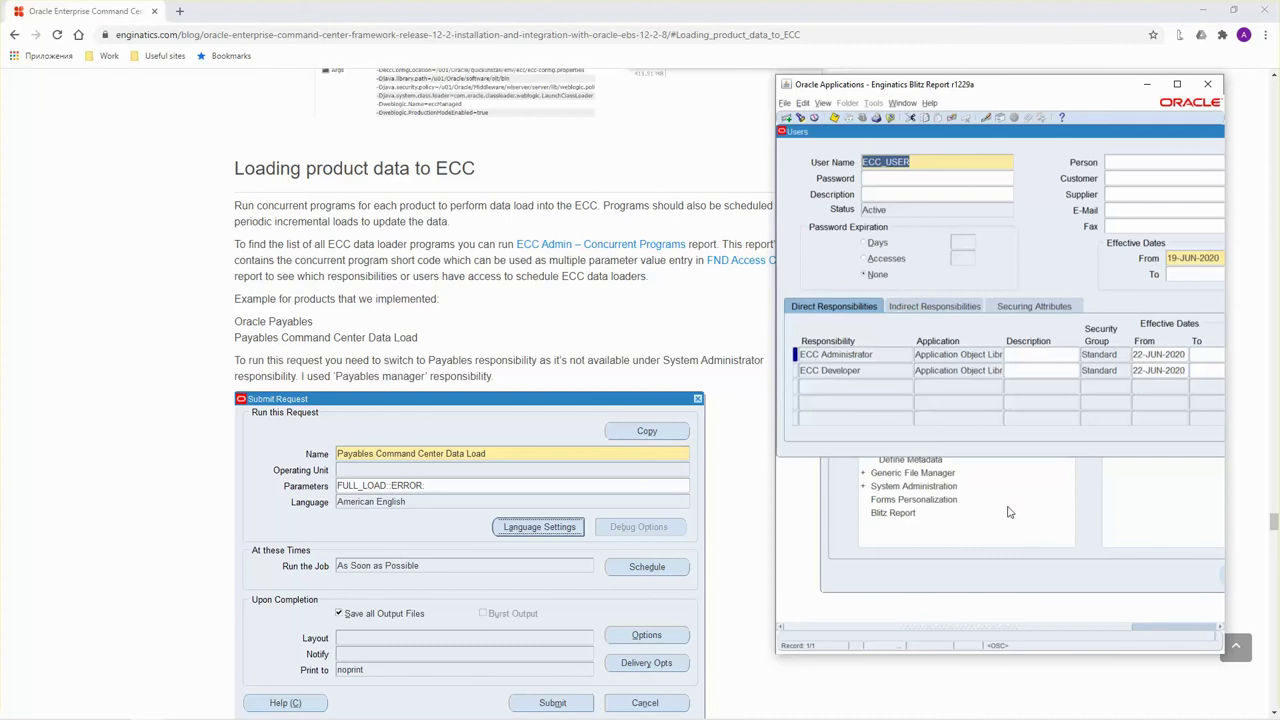
Add the Receivables Manager responsibility to ECC_USER in a new Direct Responsibilities row.
{"action": "left_click", "coordinate": [885, 389]}
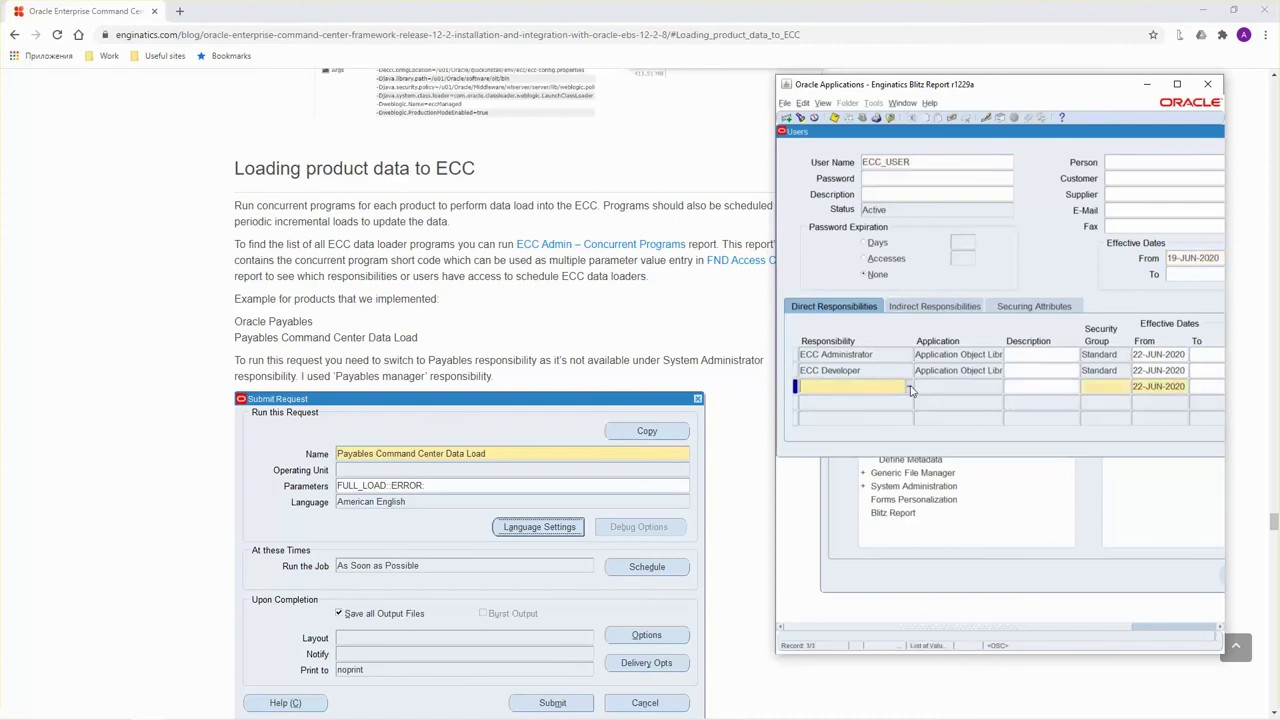
{"action": "left_click", "coordinate": [910, 390]}
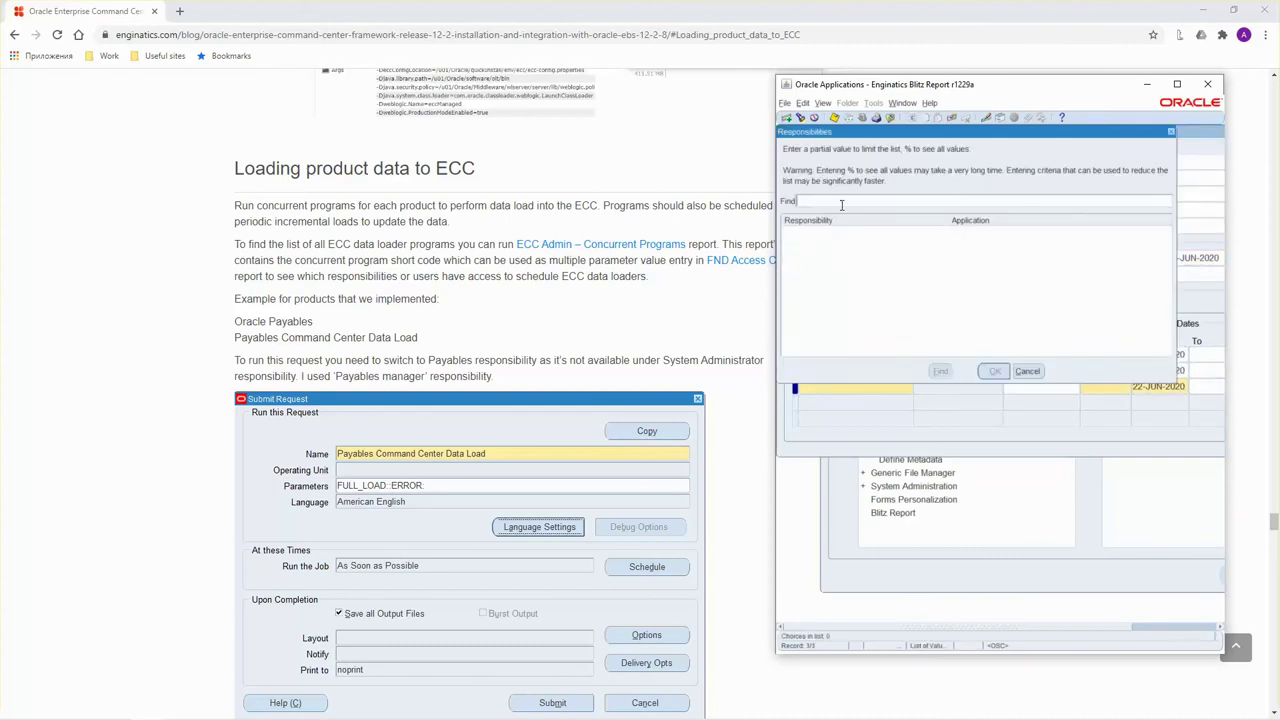
{"action": "type", "text": "P"}
{"action": "type", "text": "eceivables%"}
{"action": "key", "text": "Return"}
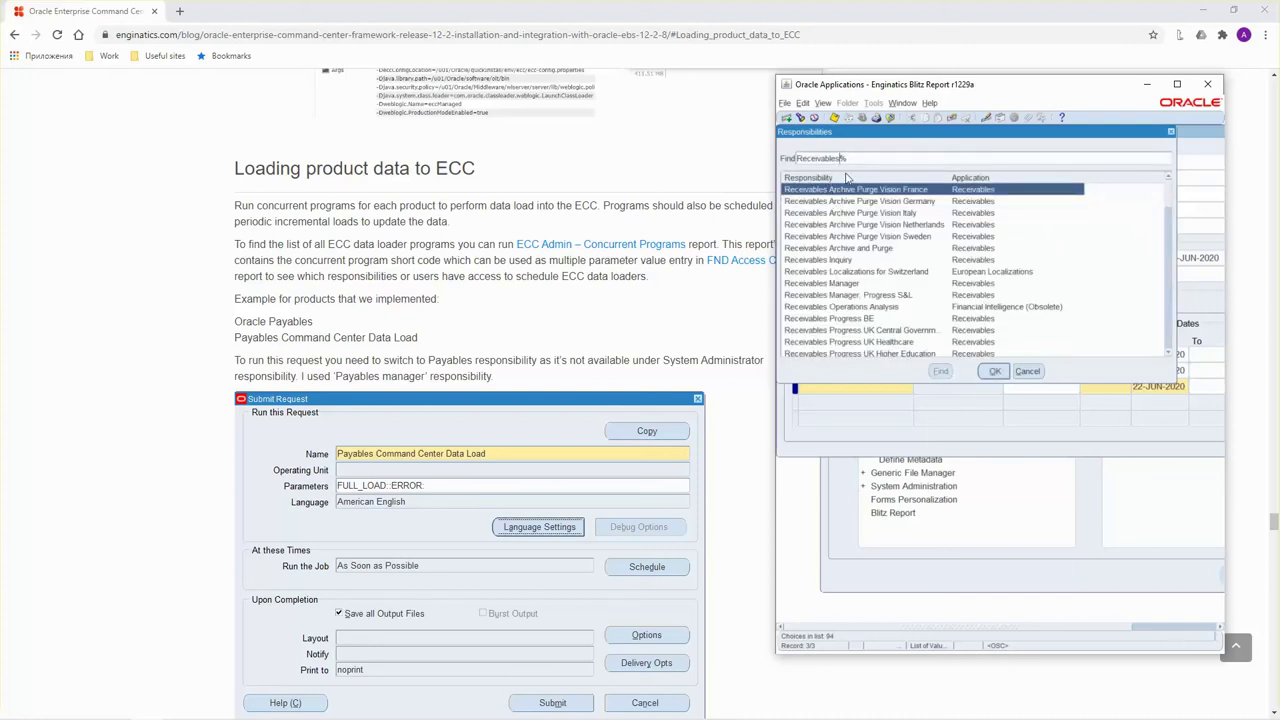
{"action": "type", "text": "mana"}
{"action": "key", "text": "Return"}
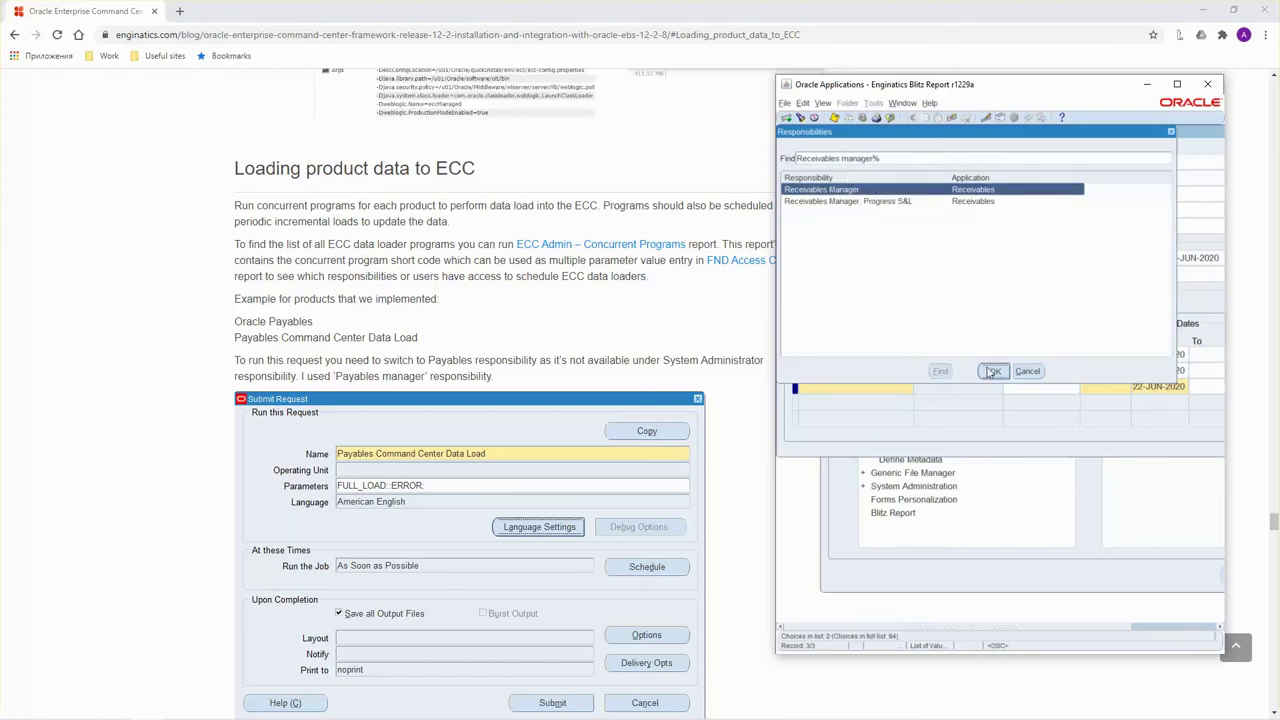
{"action": "left_click", "coordinate": [994, 371]}
Add the Payables Manager responsibility to ECC_USER in the next row.
{"action": "left_click", "coordinate": [890, 403]}
{"action": "left_click", "coordinate": [909, 404]}
{"action": "type", "text": "Payables manager%"}
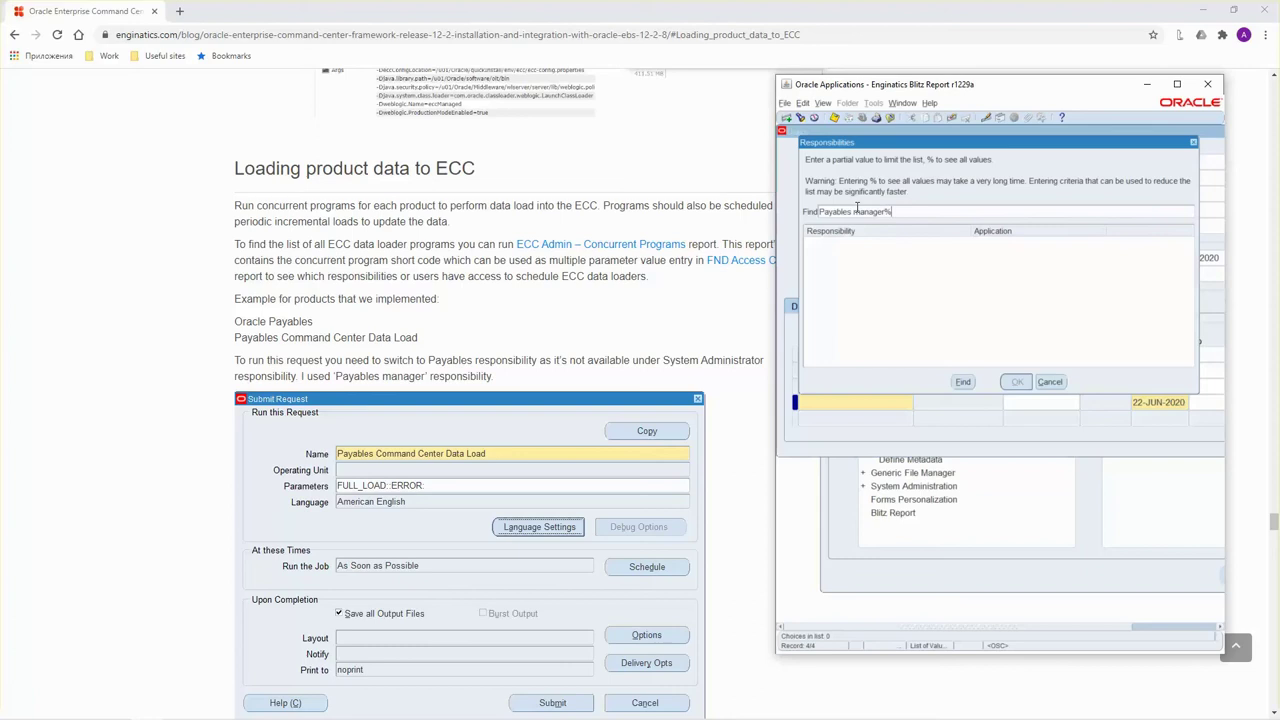
{"action": "key", "text": "Return"}
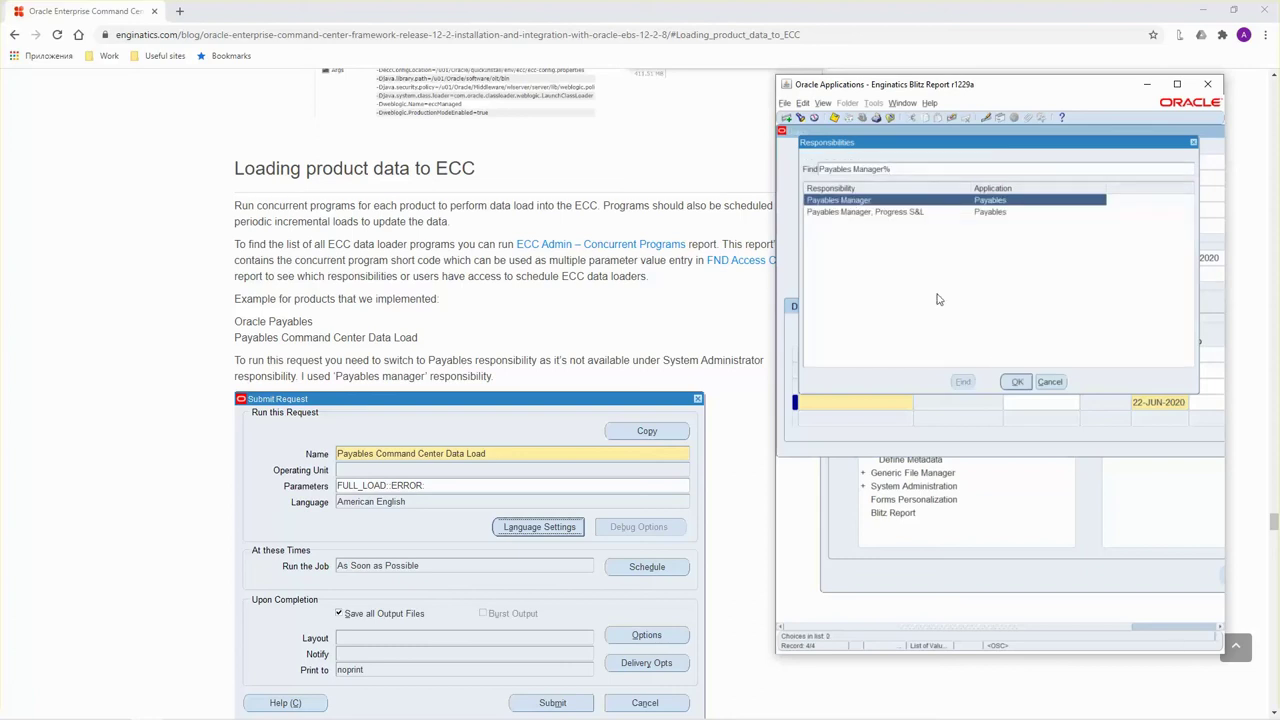
{"action": "key", "text": "Return"}
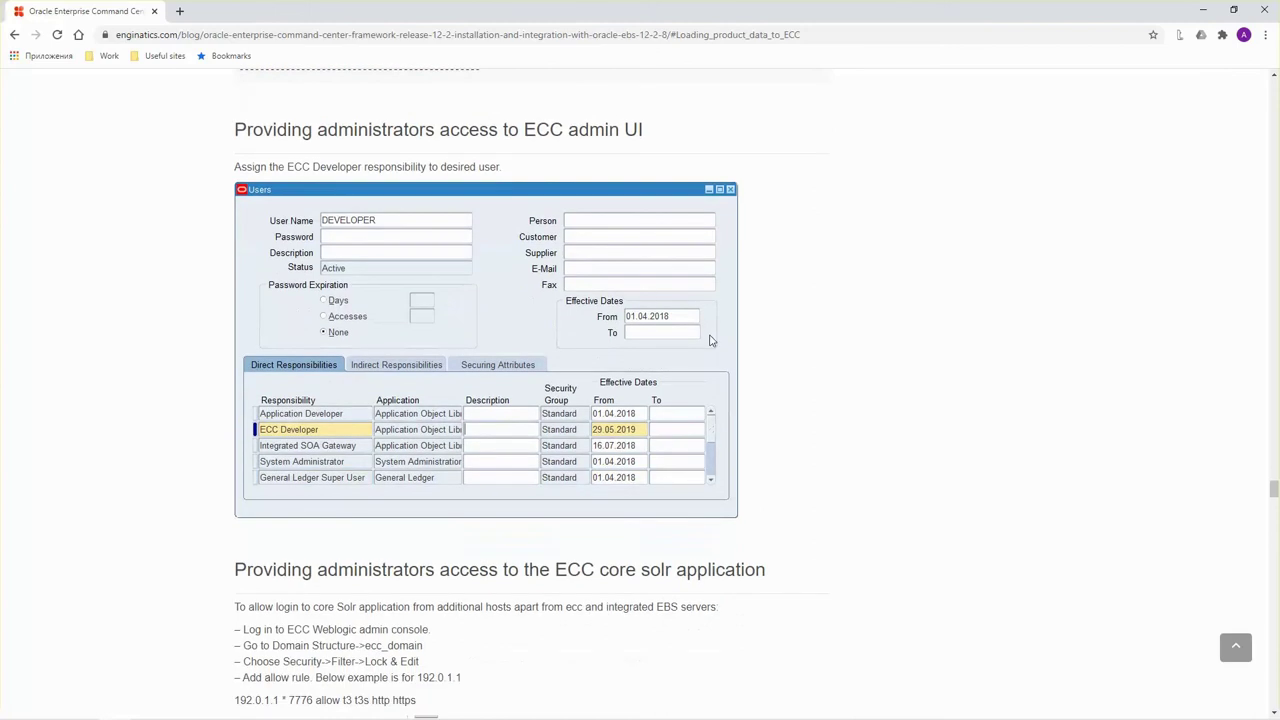
After checking the blog, save ECC_USER's new Receivables Manager and Payables Manager responsibilities.
{"action": "left_click_drag", "start_coordinate": [246, 132], "coordinate": [535, 178]}
{"action": "left_click", "coordinate": [535, 178]}
{"action": "scroll", "coordinate": [535, 200], "scroll_direction": "down", "scroll_amount": 3}
{"action": "scroll", "coordinate": [540, 249], "scroll_direction": "down", "scroll_amount": 8}
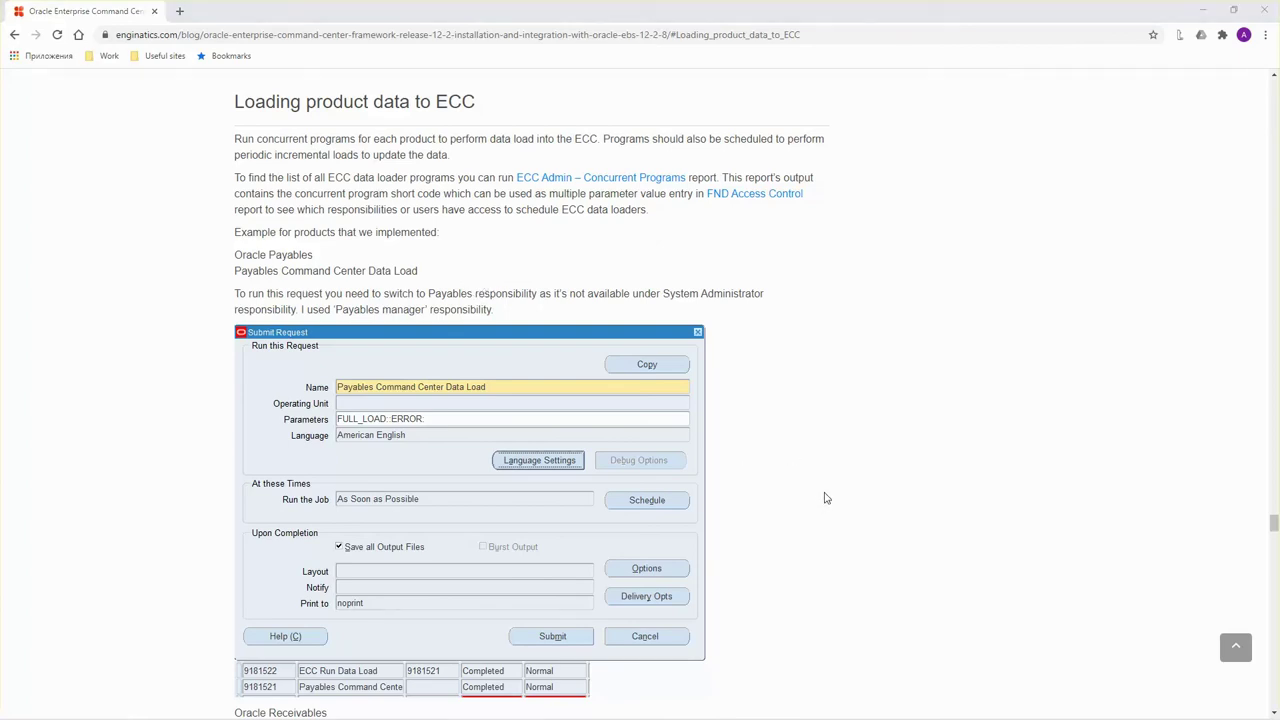
{"action": "key", "text": "alt+Tab"}
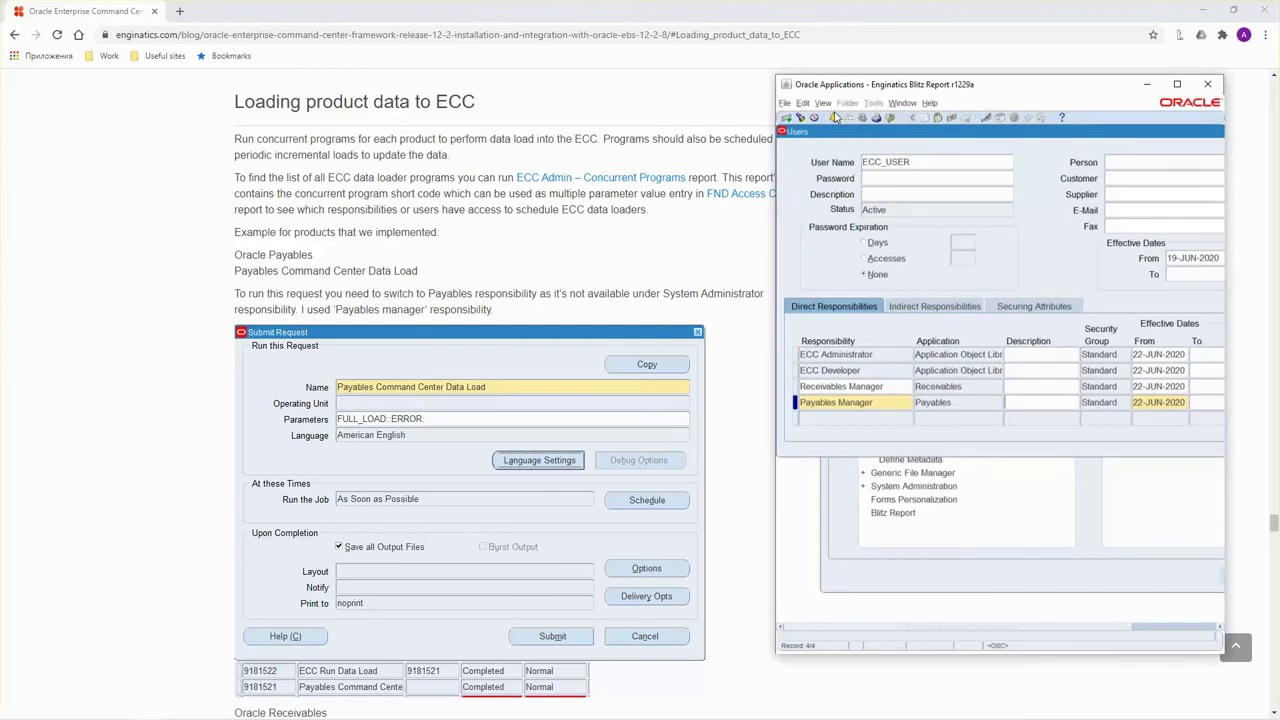
{"action": "left_click", "coordinate": [836, 118]}
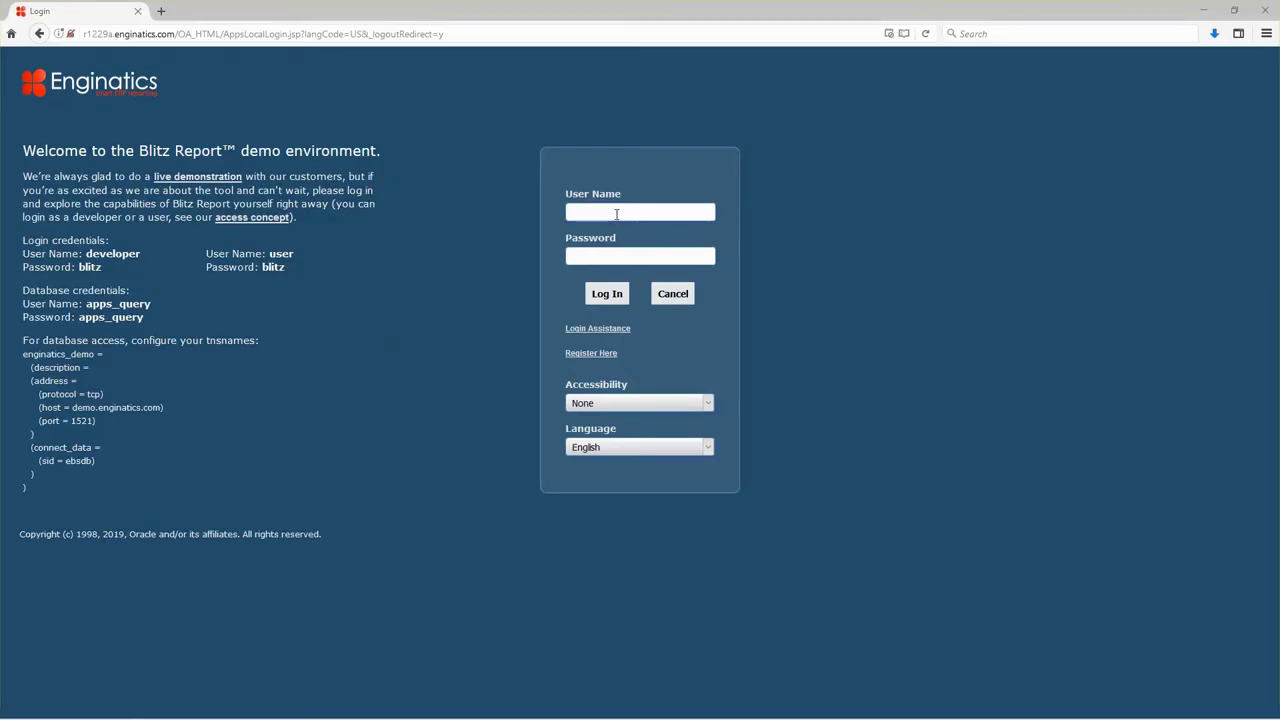
Log in to the E-Business Suite login page as ecc_user with its password.
{"action": "left_click", "coordinate": [616, 214]}
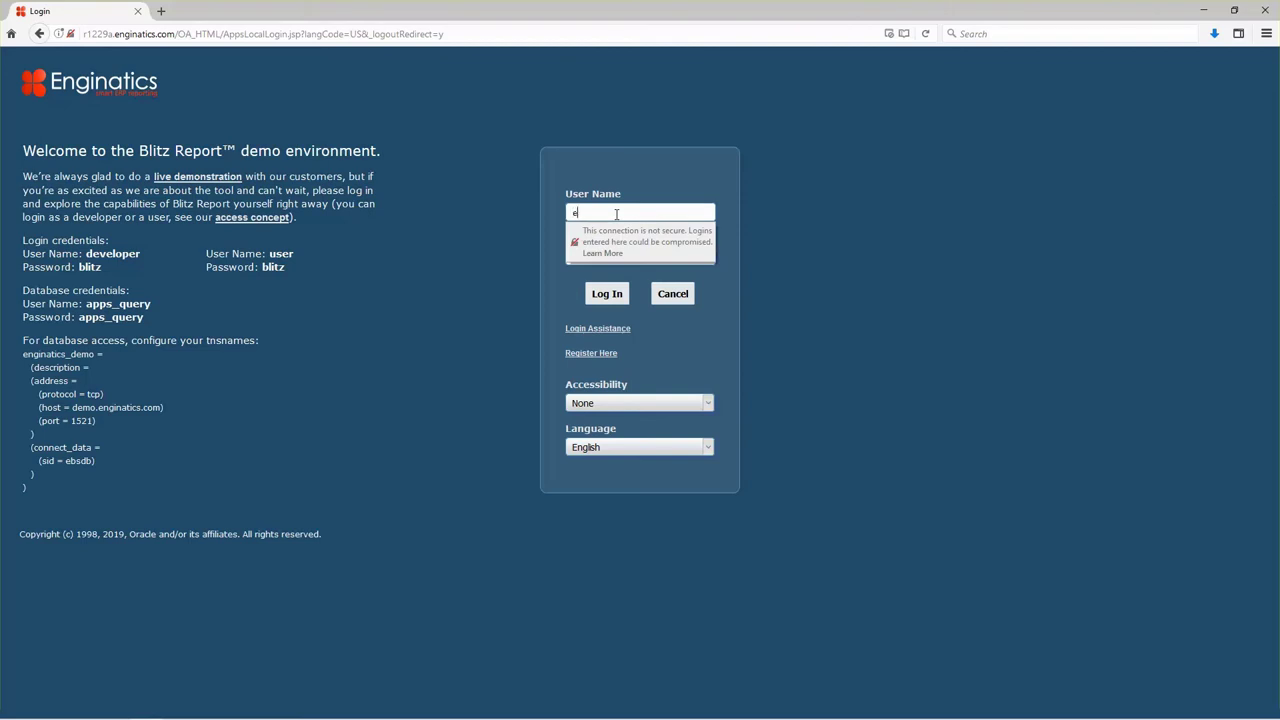
{"action": "type", "text": "ecc_user"}
{"action": "key", "text": "Tab"}
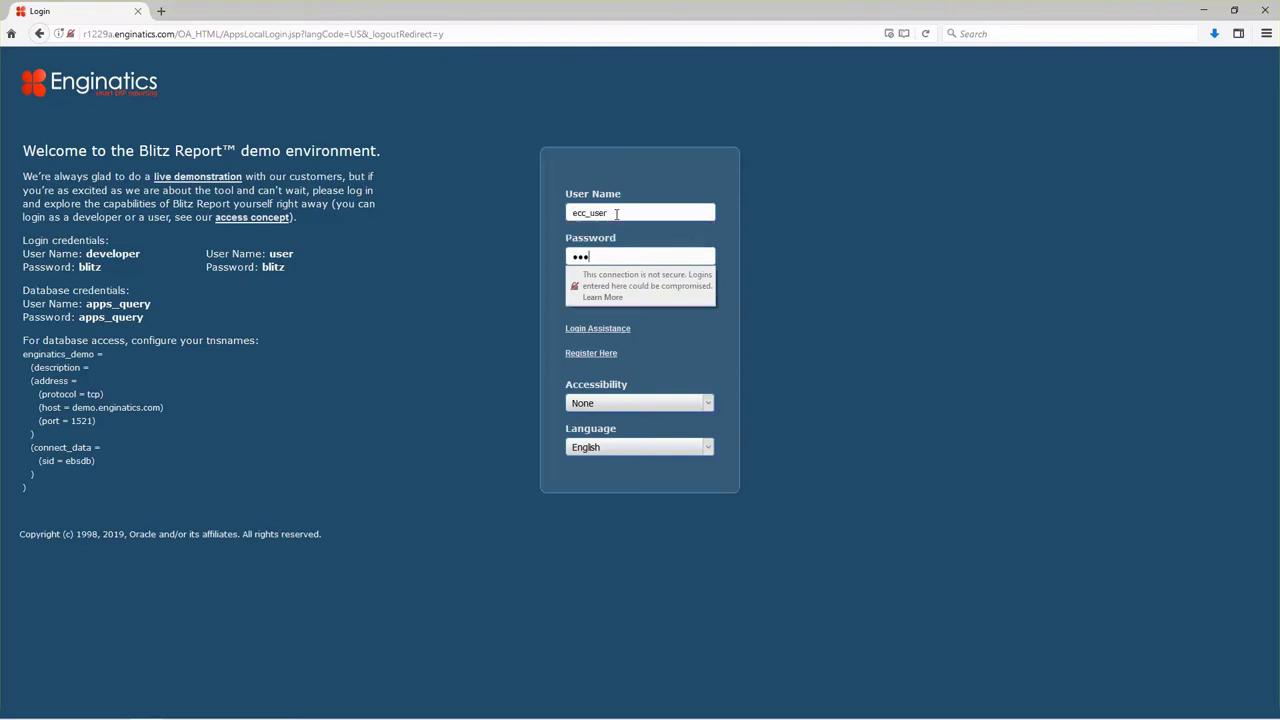
{"action": "key", "text": "Return"}
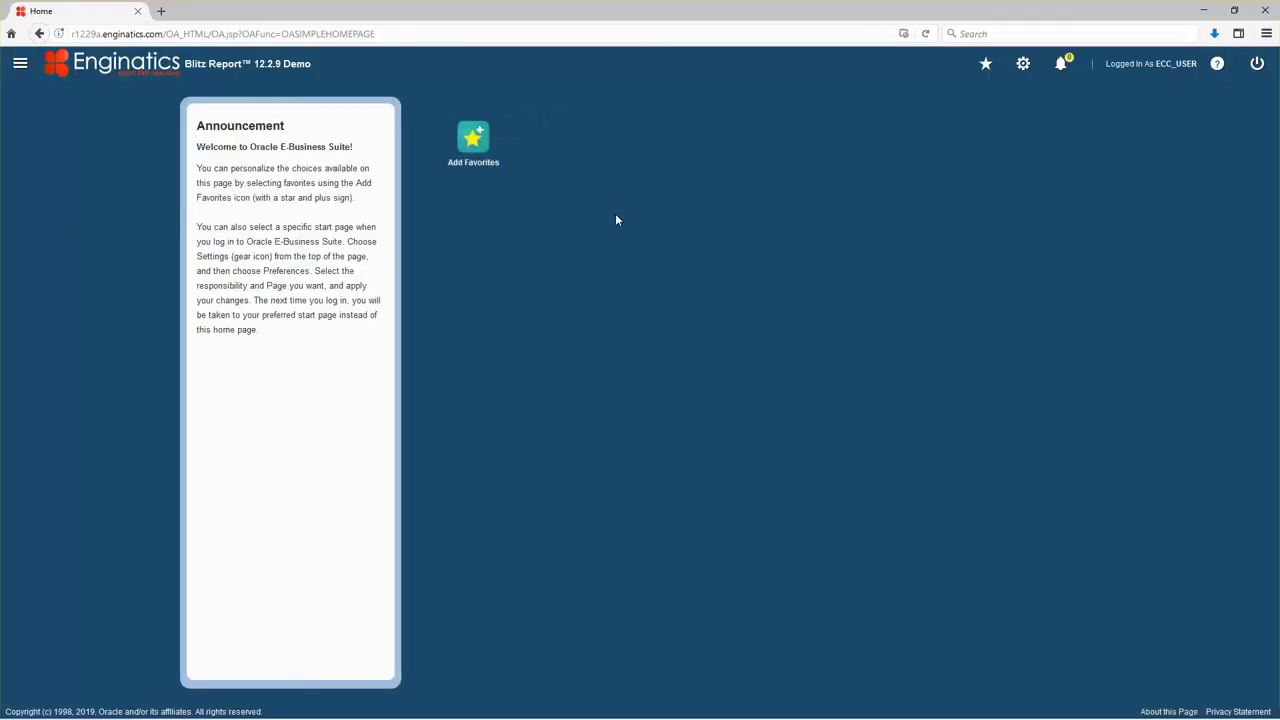
Go to Payables Manager > Other > Requests > Run to open Submit a New Request.
{"action": "left_click", "coordinate": [19, 63]}
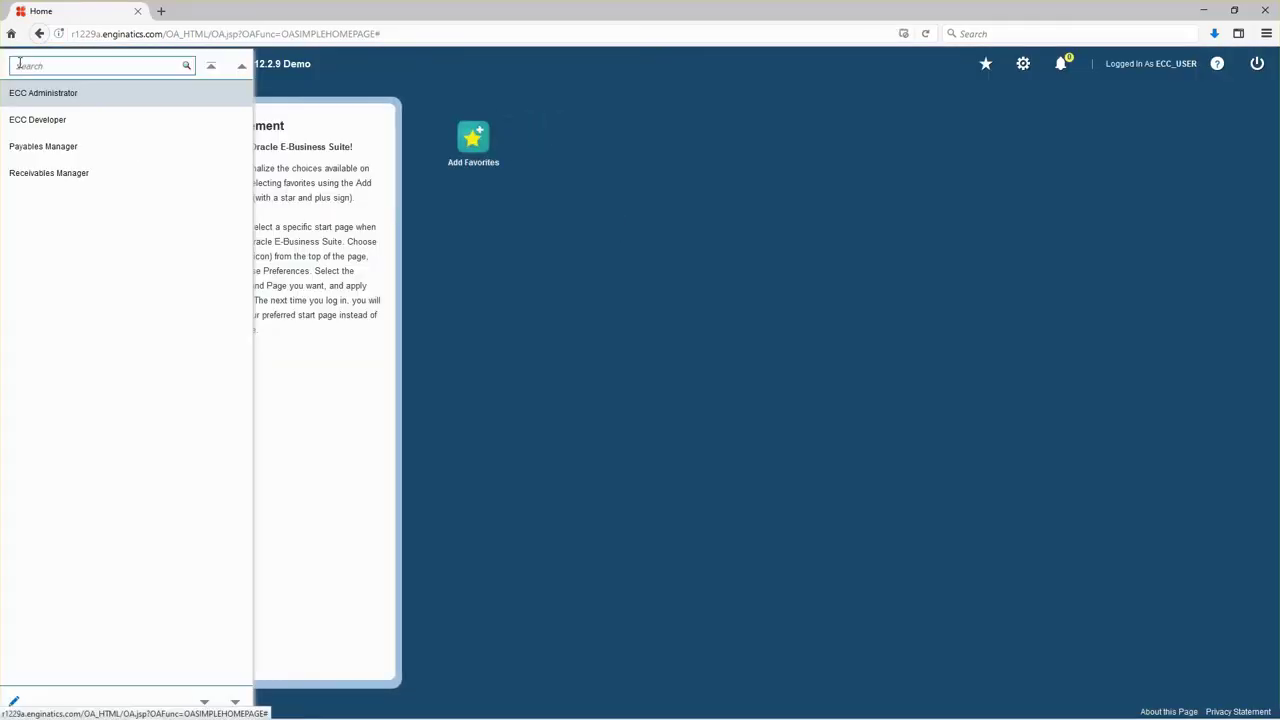
{"action": "left_click", "coordinate": [79, 153]}
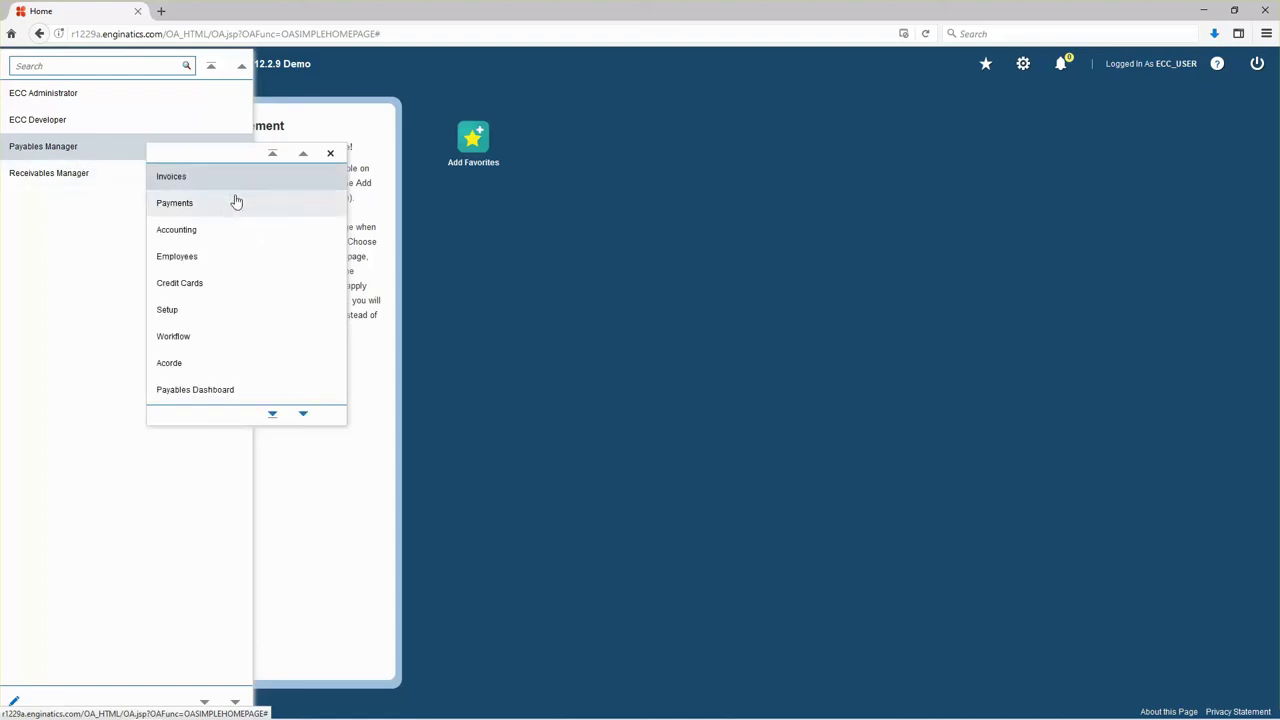
{"action": "scroll", "coordinate": [229, 234], "scroll_direction": "down", "scroll_amount": 3}
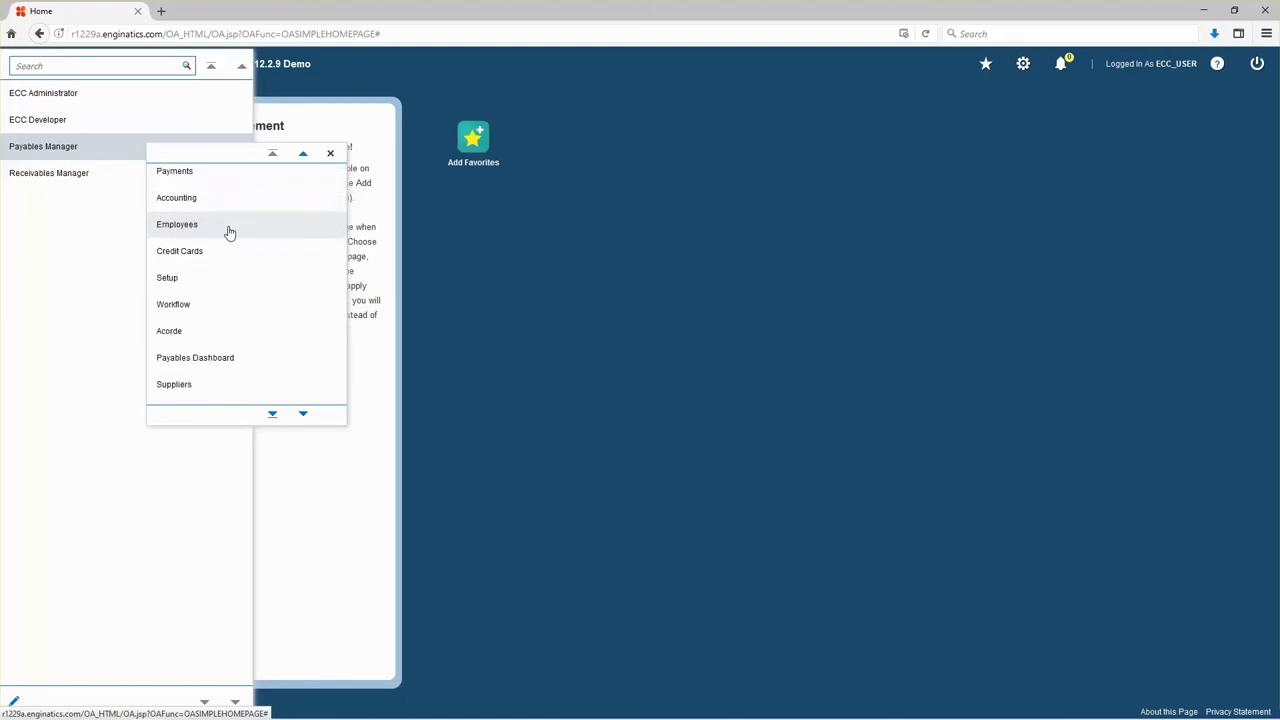
{"action": "scroll", "coordinate": [241, 234], "scroll_direction": "down", "scroll_amount": 2}
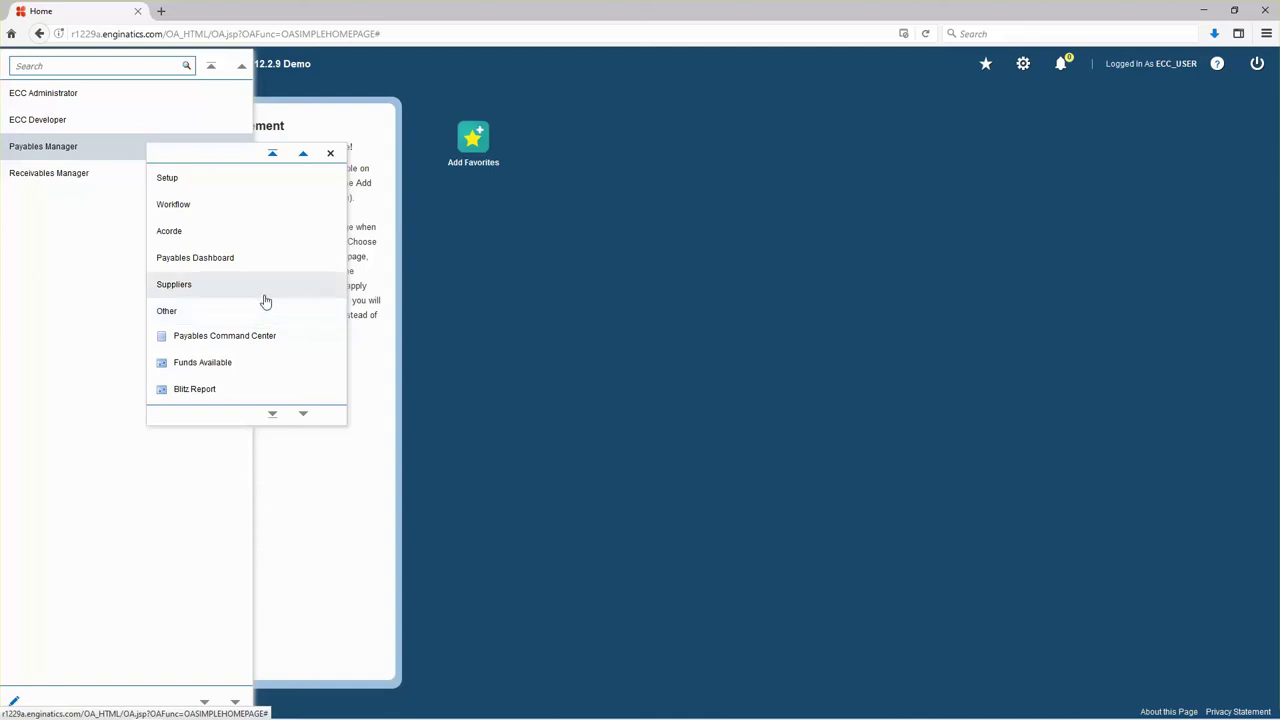
{"action": "left_click", "coordinate": [201, 316]}
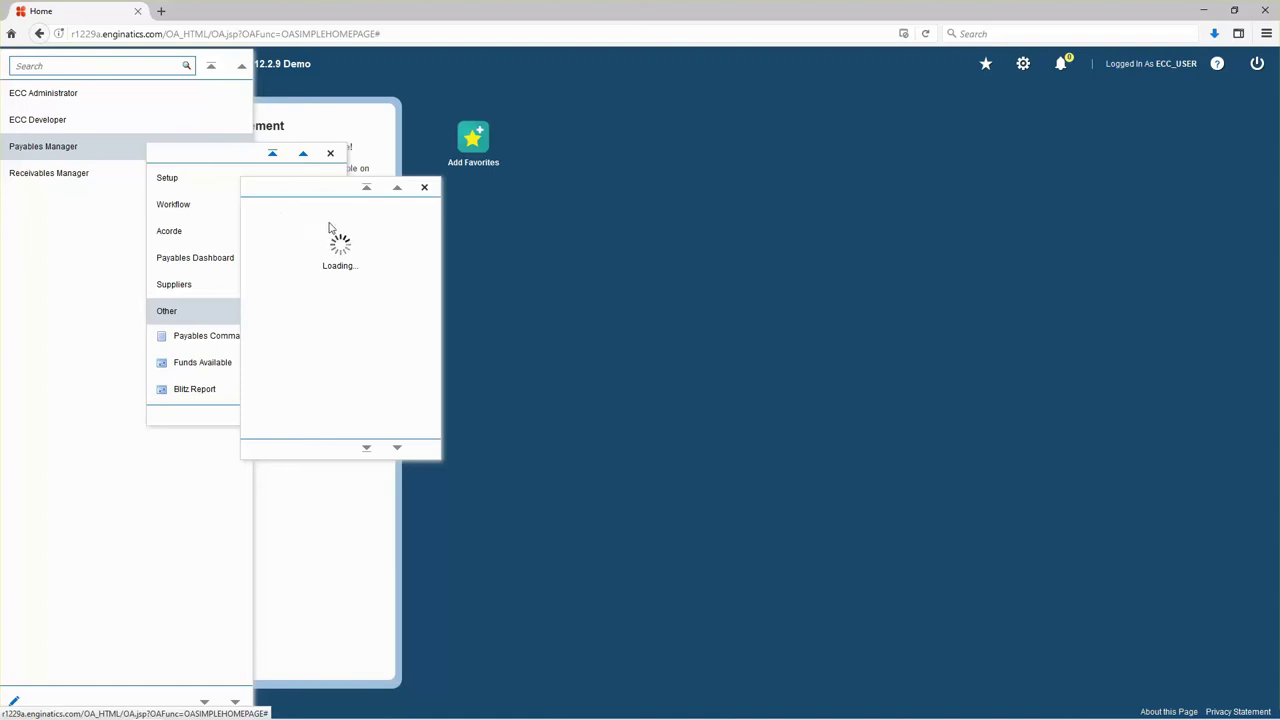
{"action": "left_click", "coordinate": [278, 212]}
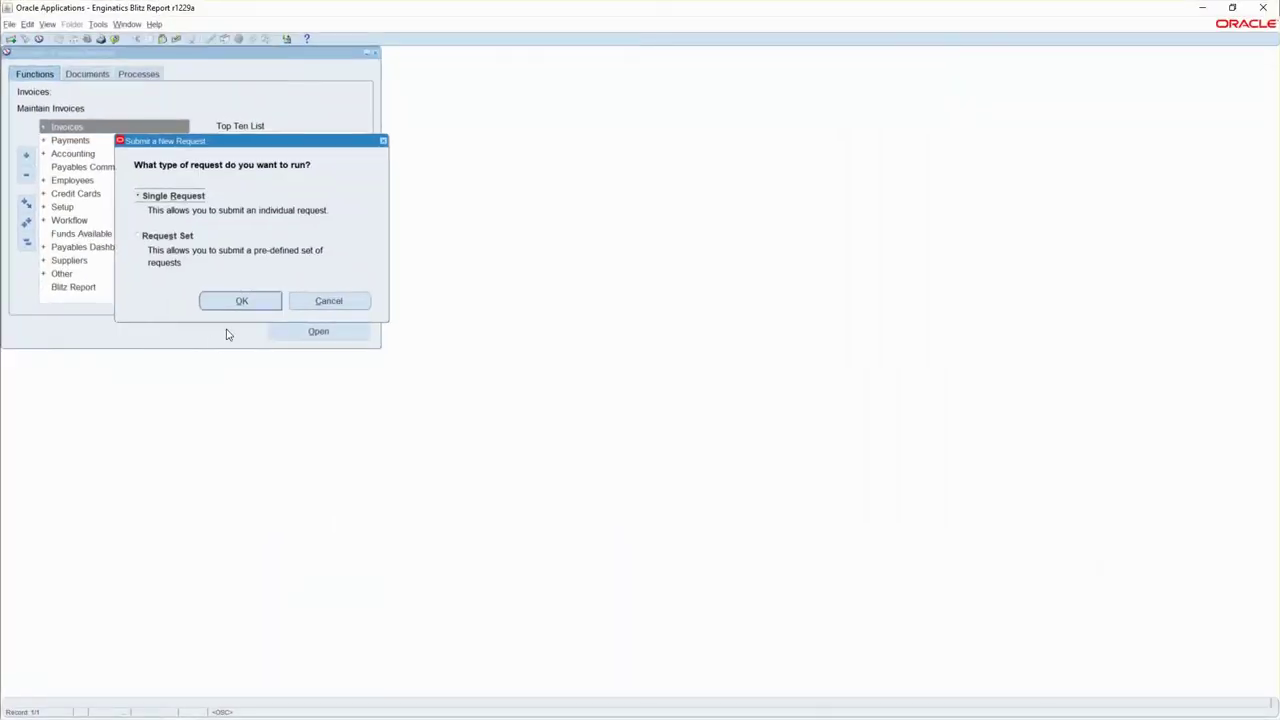
Submit a single Payables Command Center Data Load request with FULL_LOAD and ERROR log level.
{"action": "left_click", "coordinate": [244, 302]}
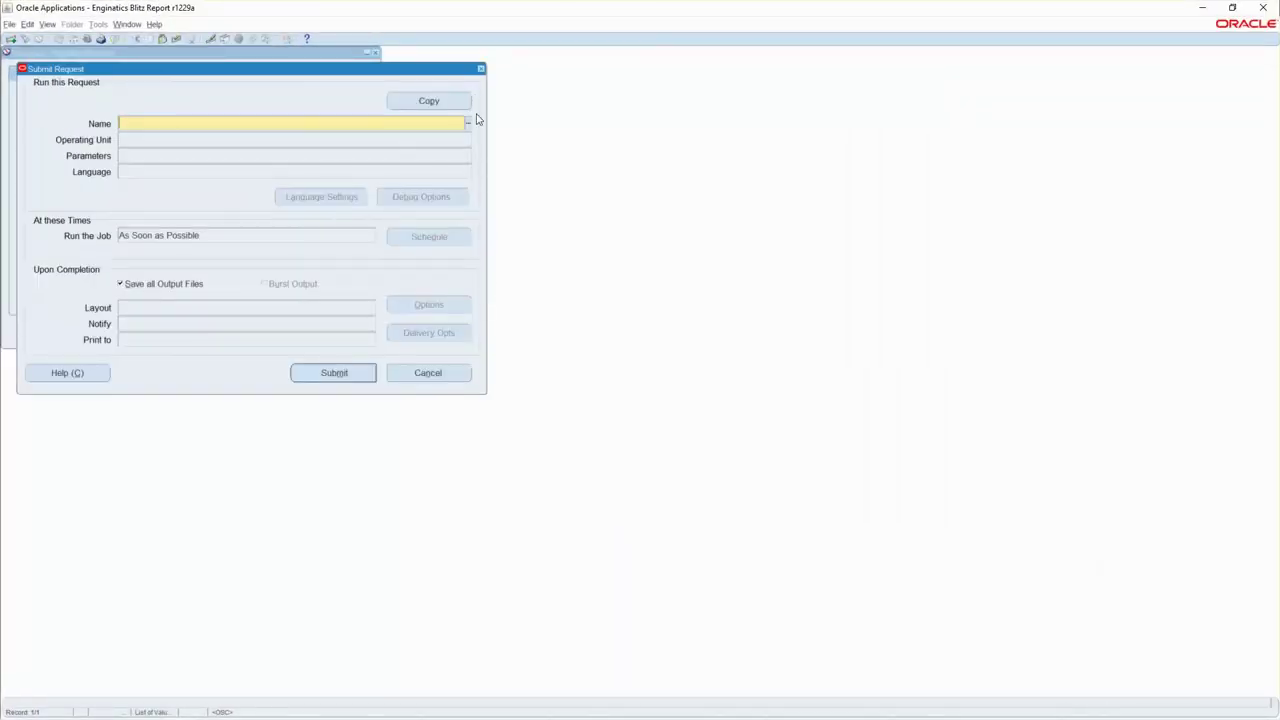
{"action": "left_click", "coordinate": [468, 124]}
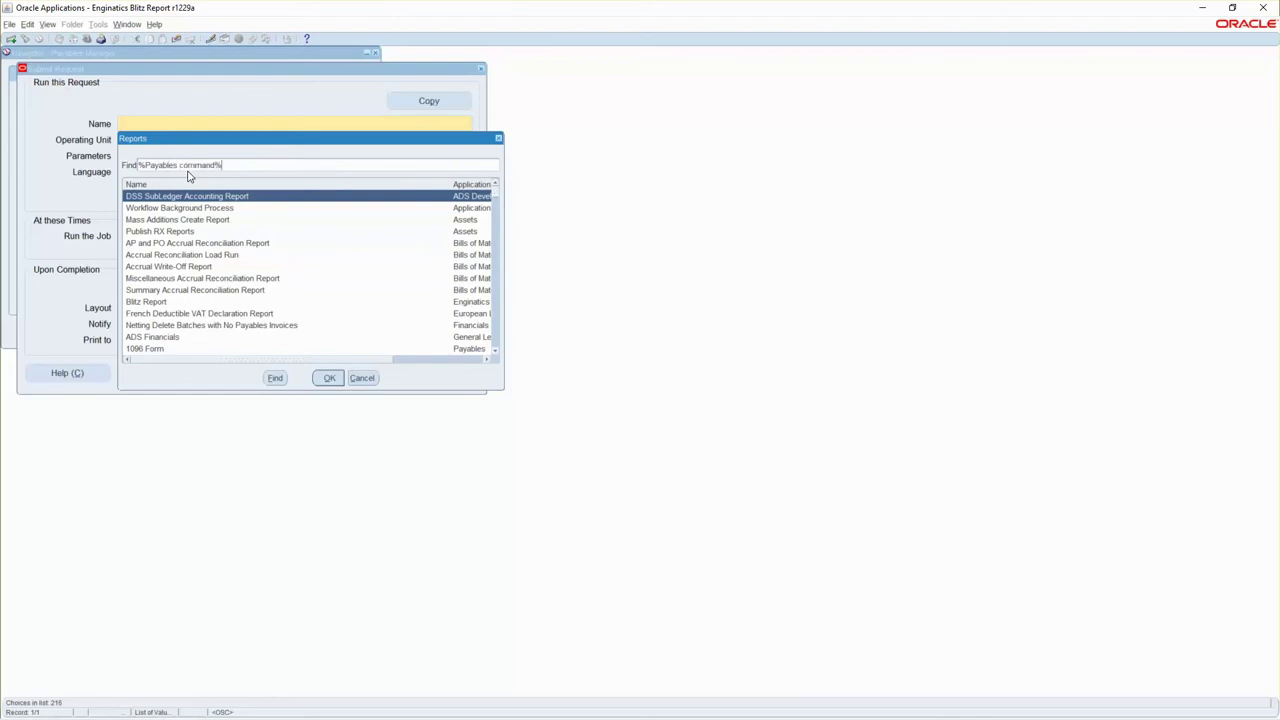
{"action": "key", "text": "Return"}
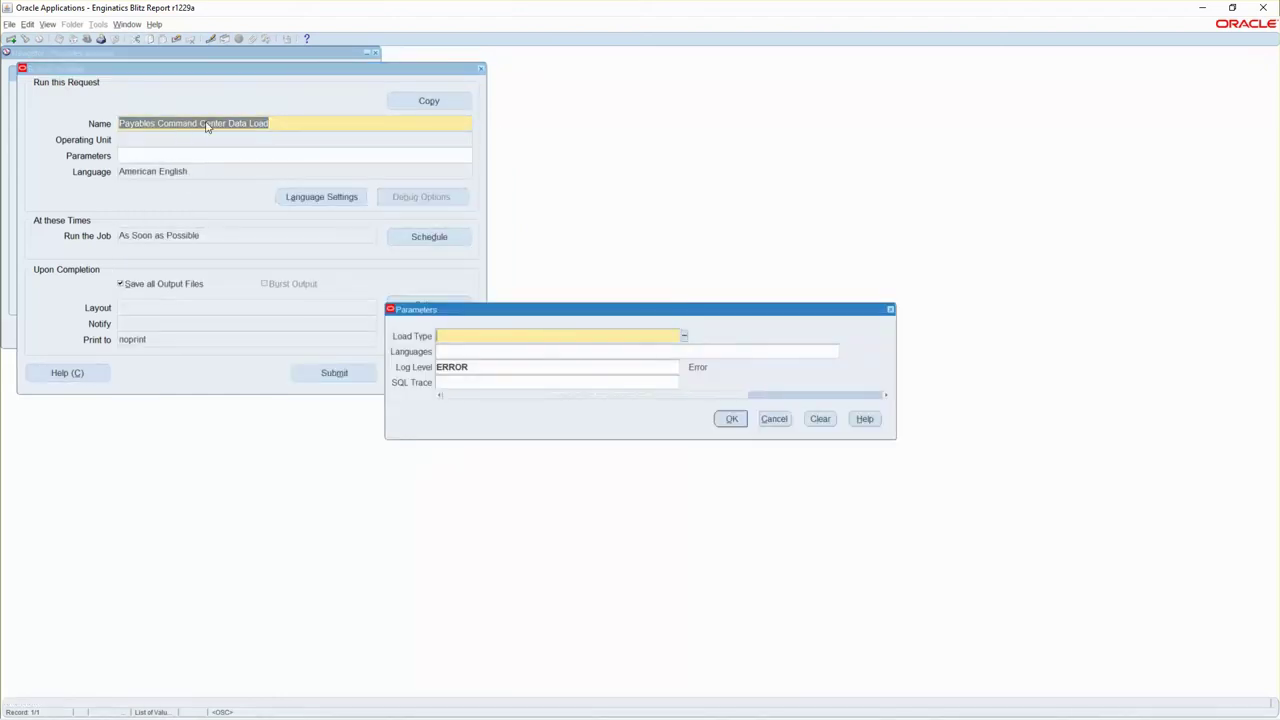
{"action": "left_click", "coordinate": [684, 335]}
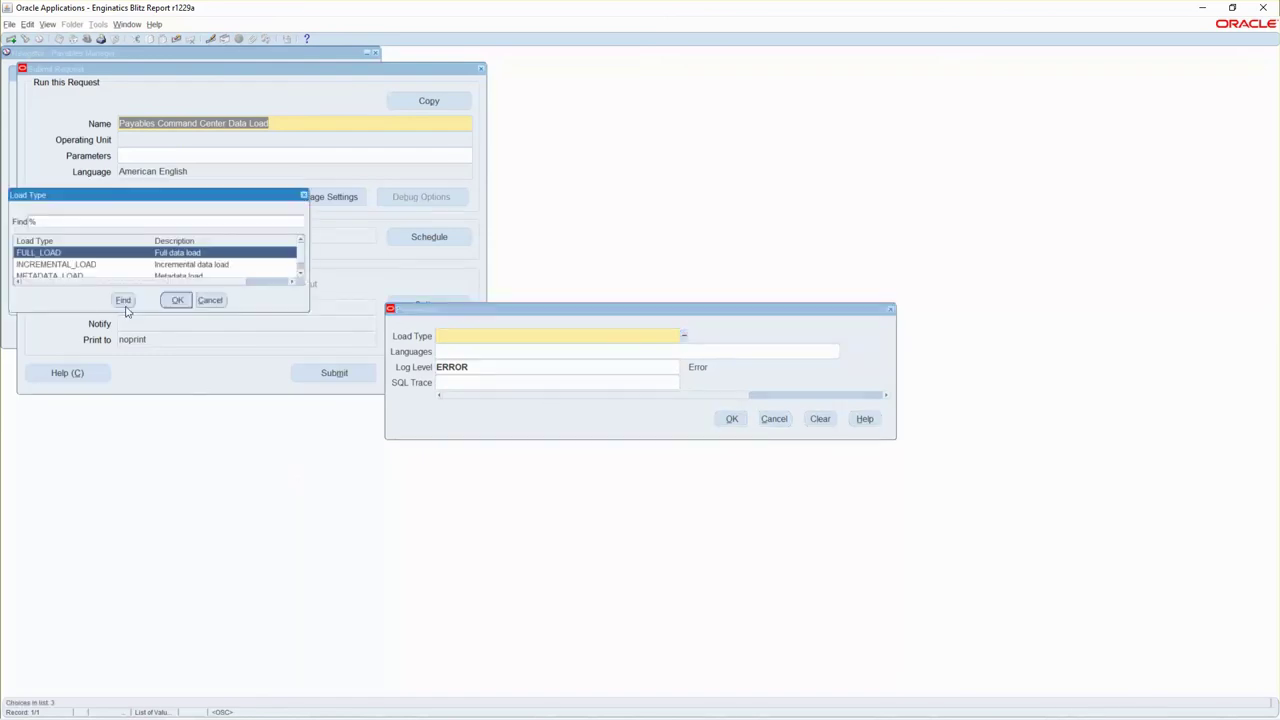
{"action": "left_click", "coordinate": [177, 300]}
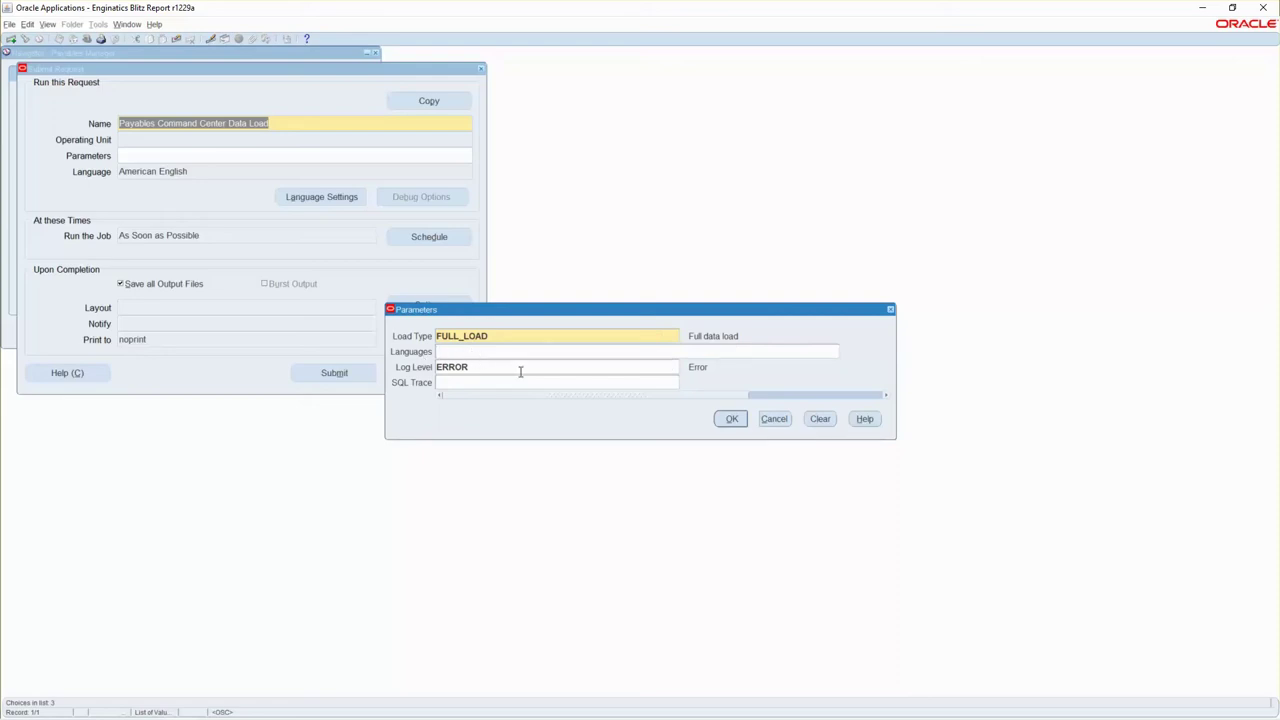
{"action": "left_click", "coordinate": [735, 420]}
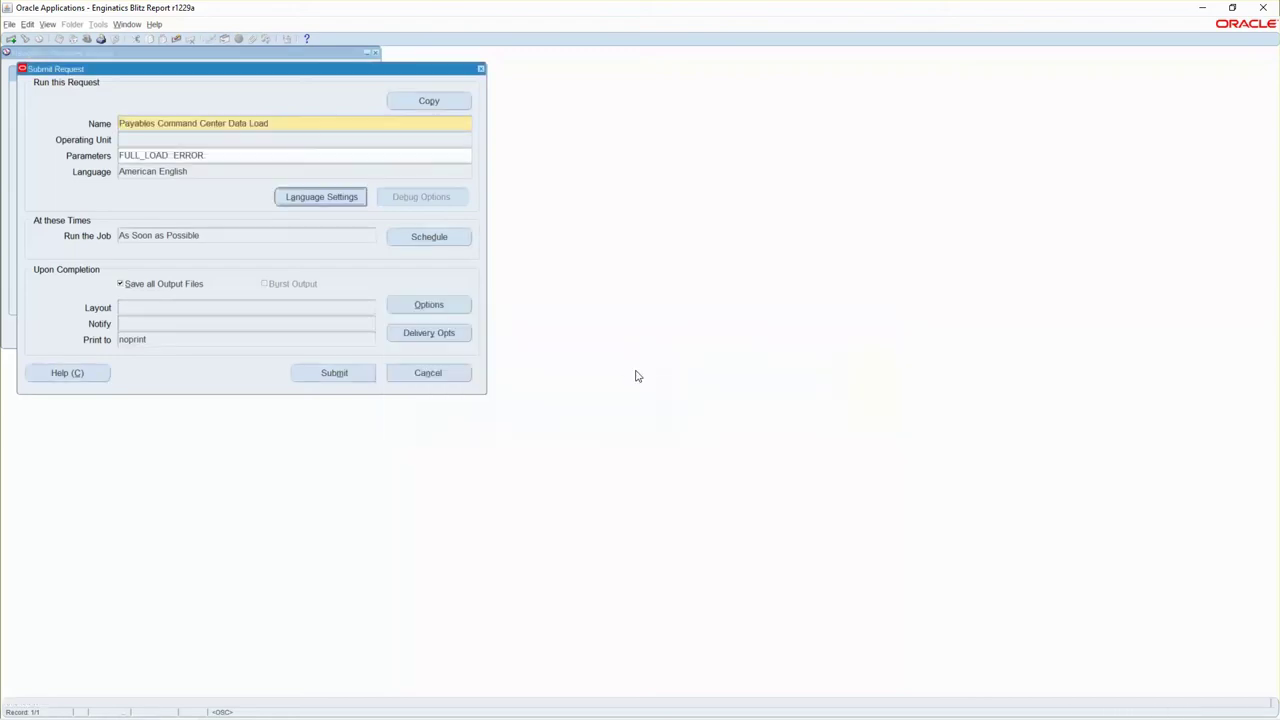
{"action": "left_click", "coordinate": [339, 374]}
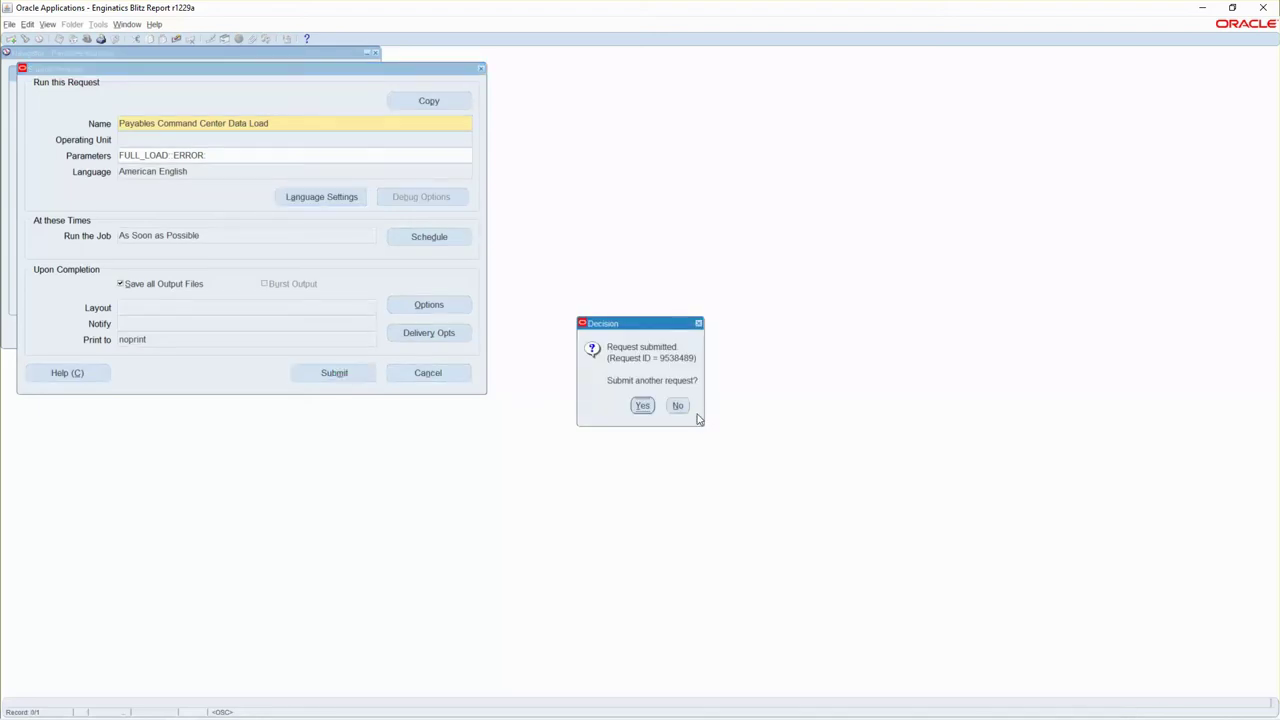
{"action": "left_click", "coordinate": [678, 406]}
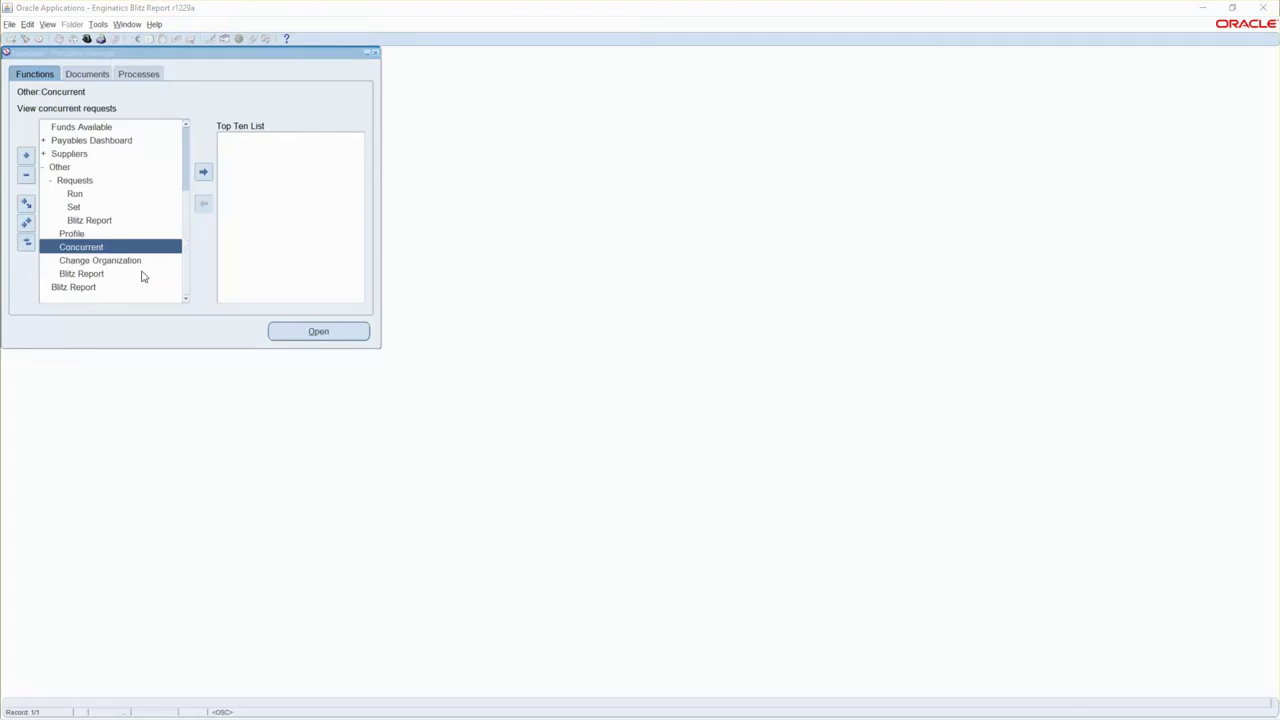
Open Other > Concurrent, find all recent requests, and refresh the data load statuses.
{"action": "double_click", "coordinate": [88, 252]}
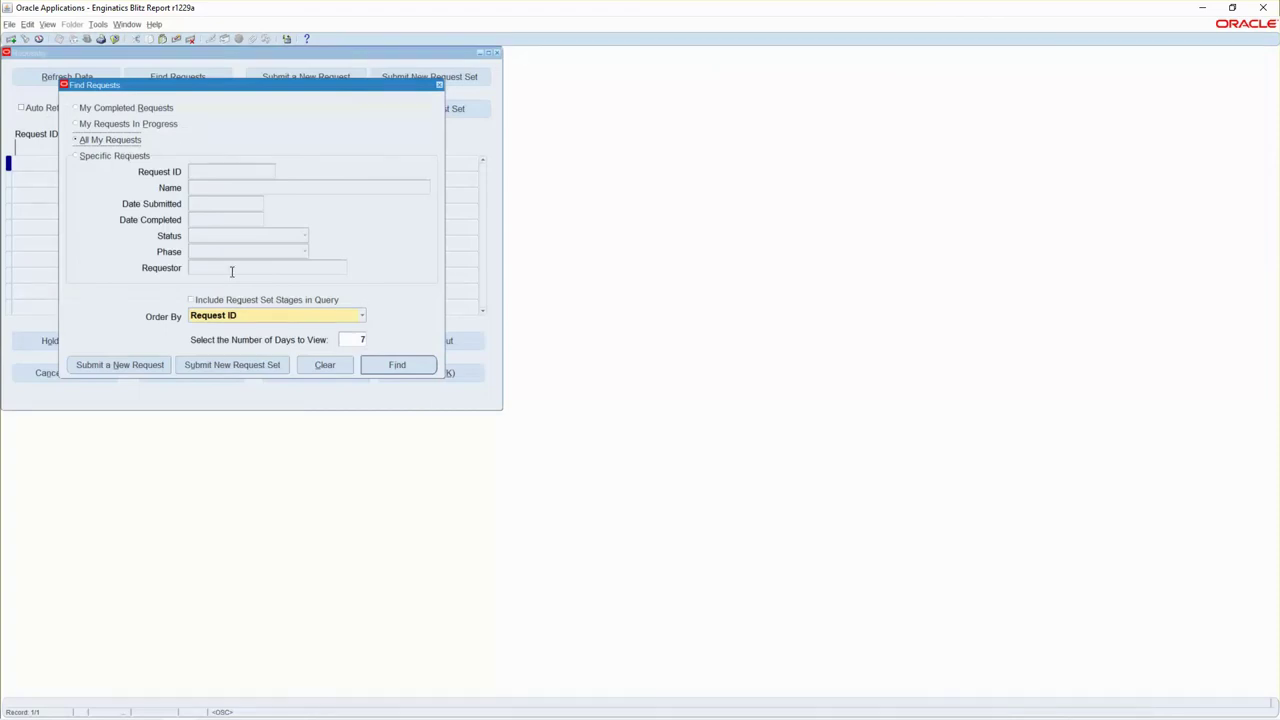
{"action": "left_click", "coordinate": [397, 366]}
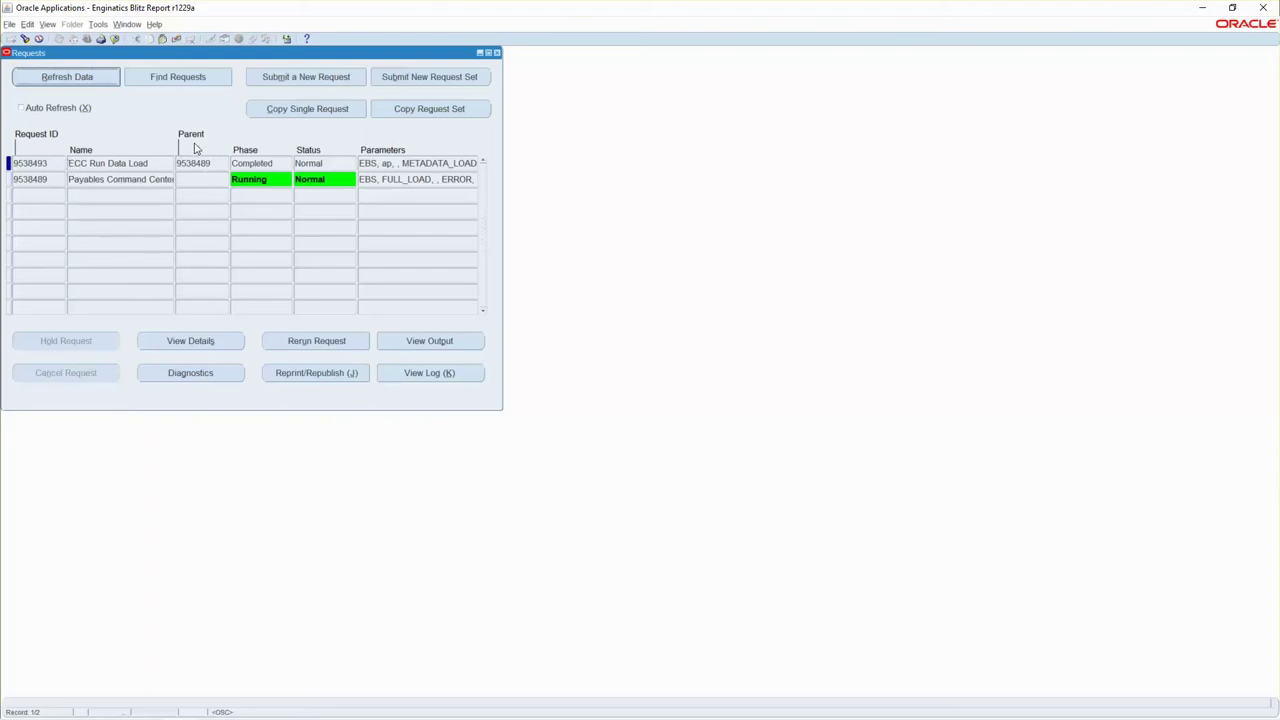
{"action": "key", "text": "alt+r"}
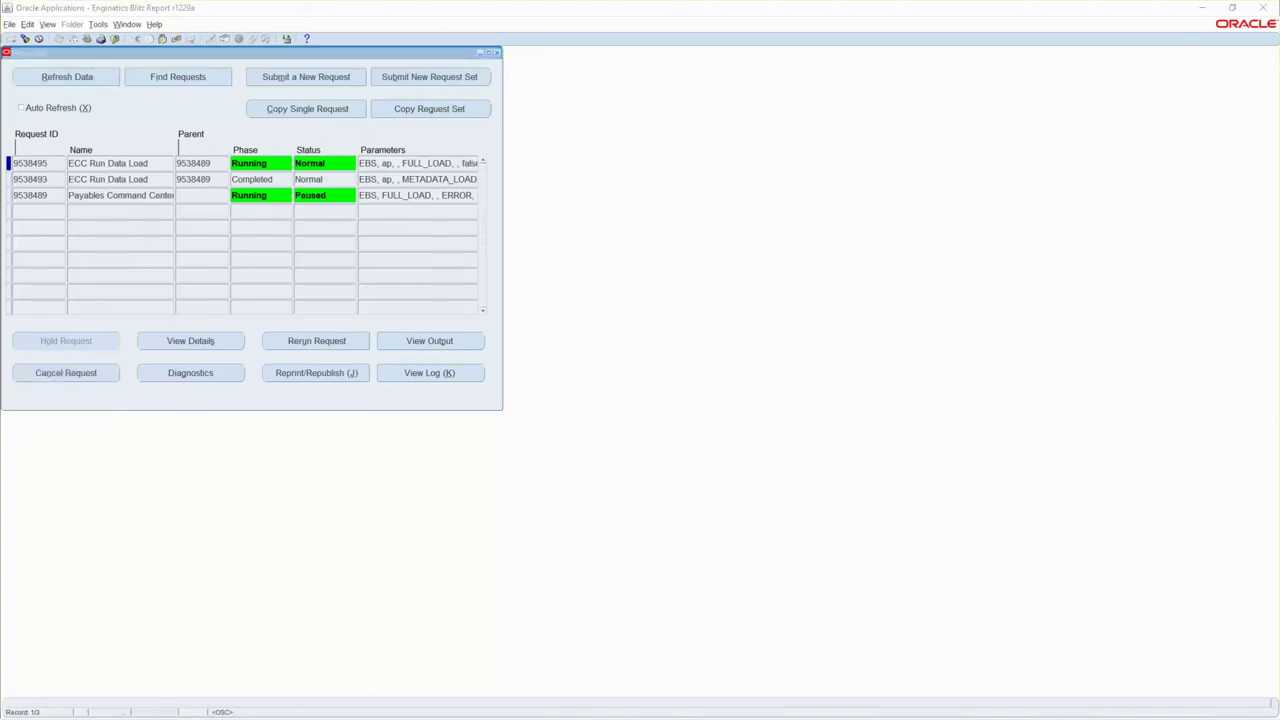
{"action": "left_click", "coordinate": [68, 80]}
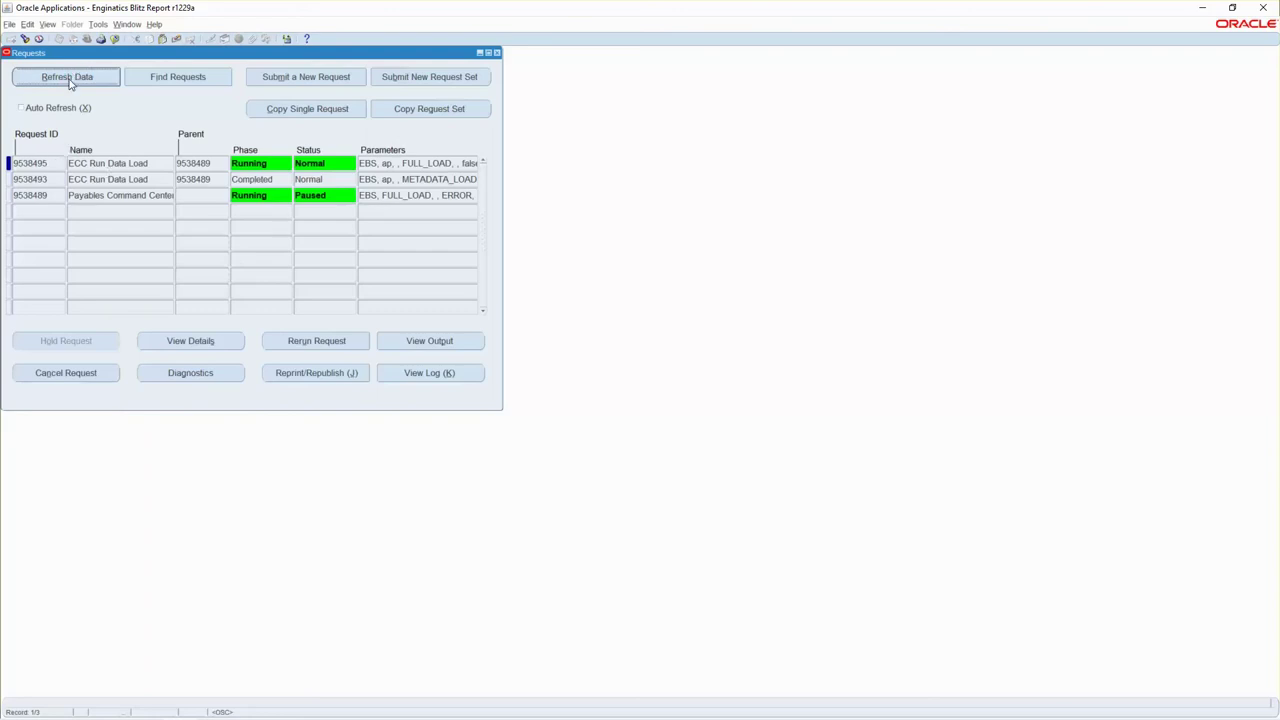
{"action": "left_click", "coordinate": [20, 109]}
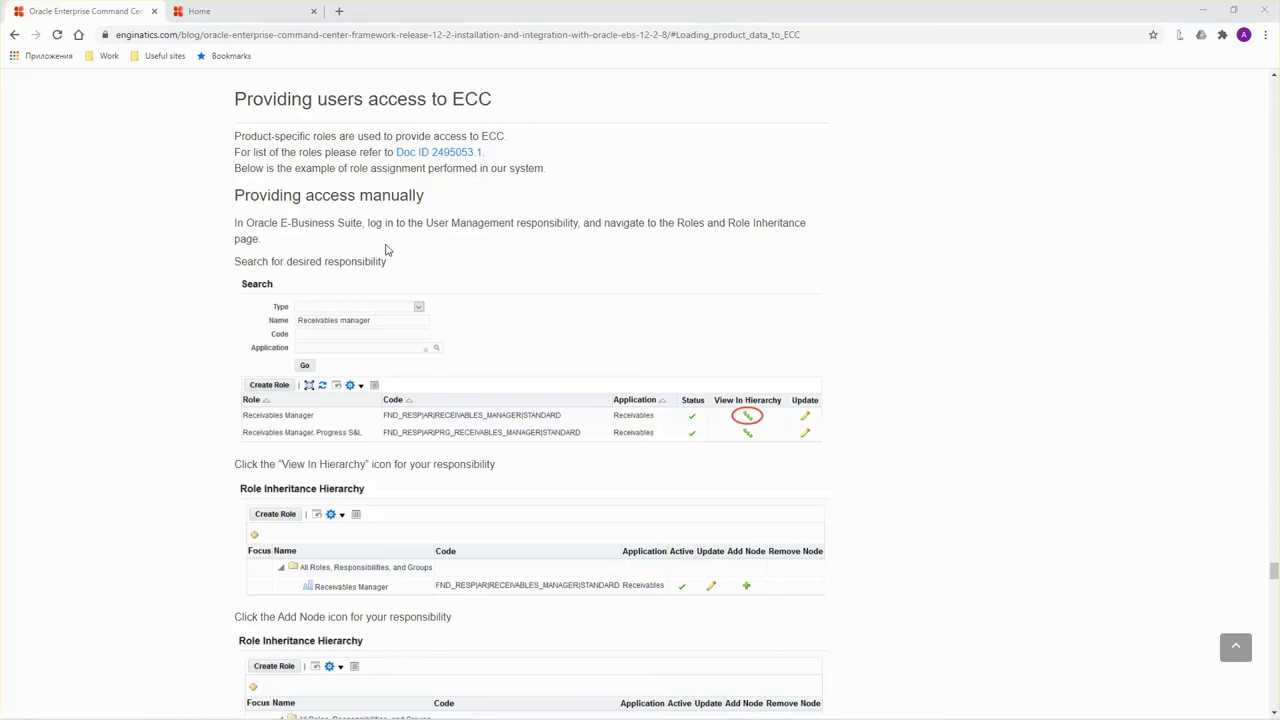
Open User Management's Roles & Role Inheritance page from the E-Business Suite home.
{"action": "scroll", "coordinate": [337, 222], "scroll_direction": "down", "scroll_amount": 1}
{"action": "scroll", "coordinate": [340, 226], "scroll_direction": "up", "scroll_amount": 1}
{"action": "left_click", "coordinate": [256, 12]}
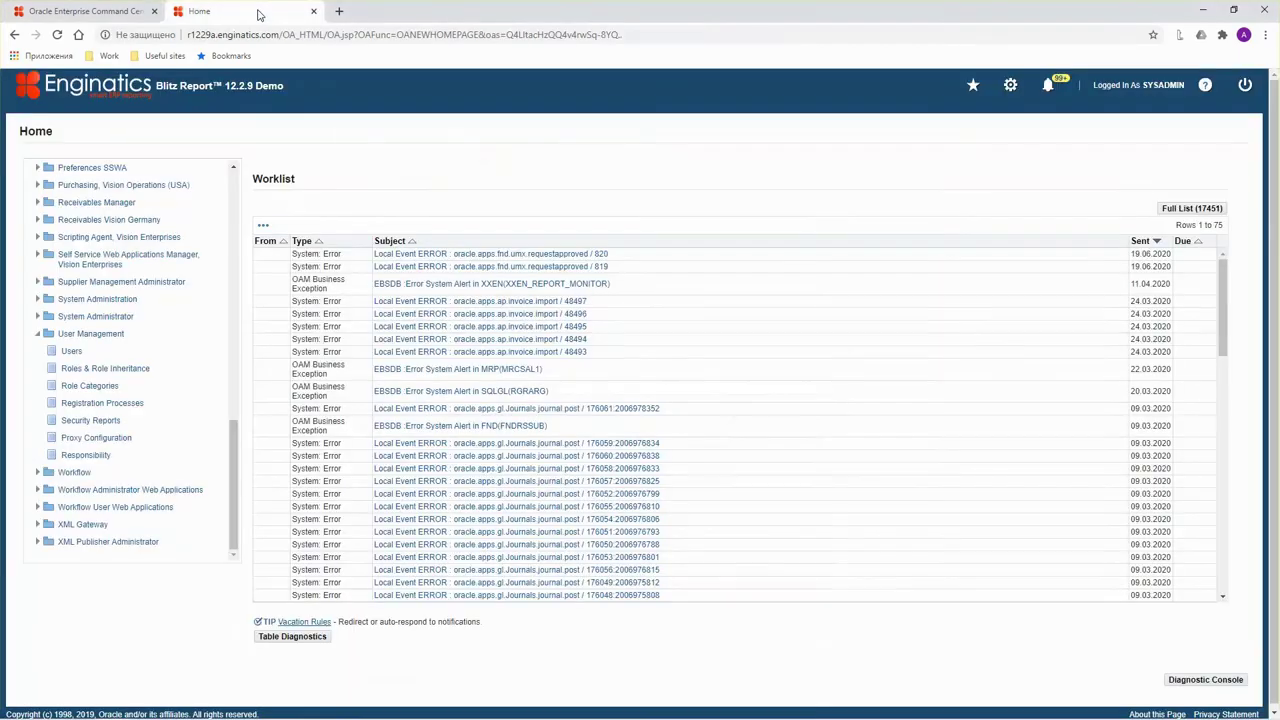
{"action": "left_click", "coordinate": [108, 369]}
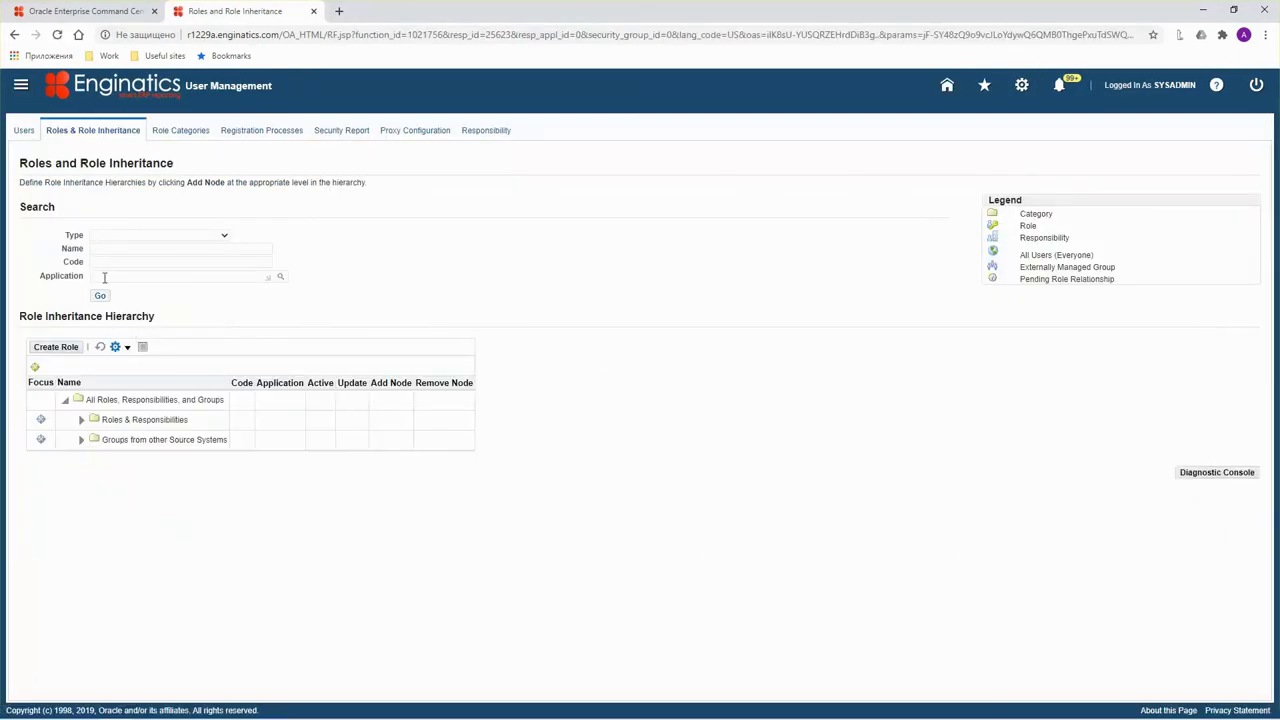
Search Roles & Responsibilities for Payables Manager and view it in the hierarchy.
{"action": "left_click", "coordinate": [107, 249]}
{"action": "type", "text": "Payables Managers"}
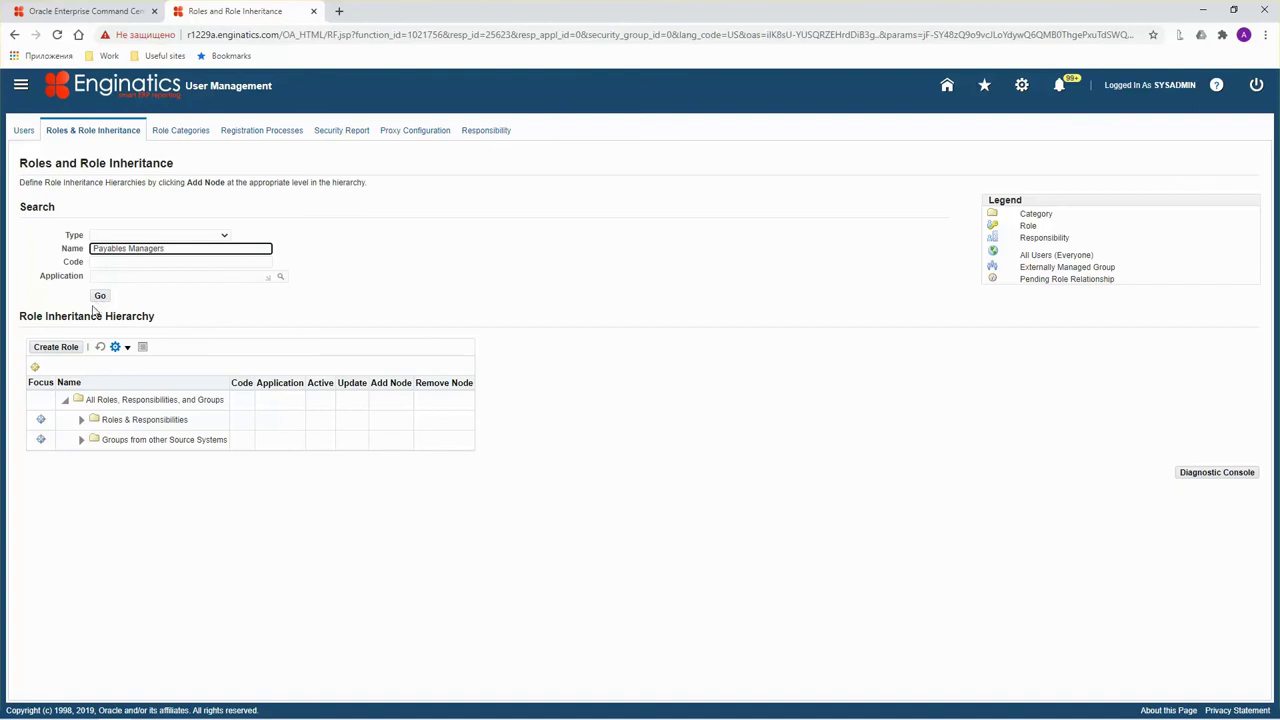
{"action": "left_click", "coordinate": [99, 296]}
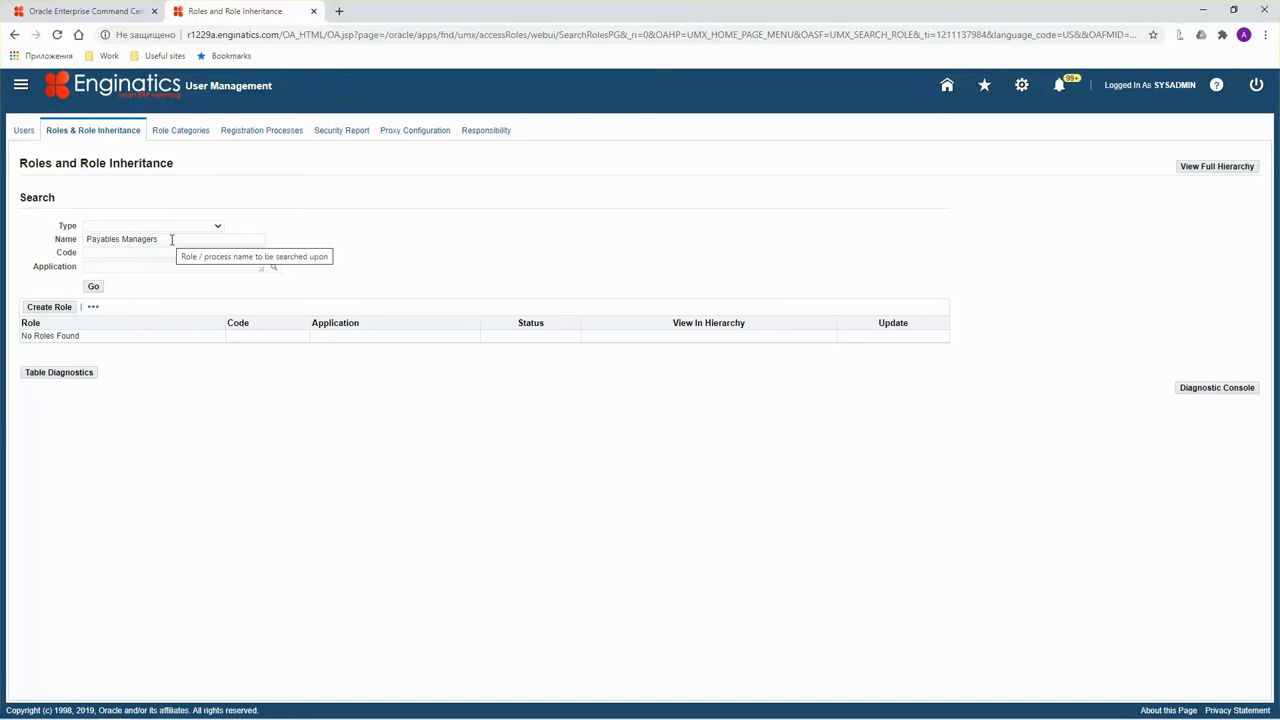
{"action": "left_click", "coordinate": [171, 240]}
{"action": "left_click", "coordinate": [180, 227]}
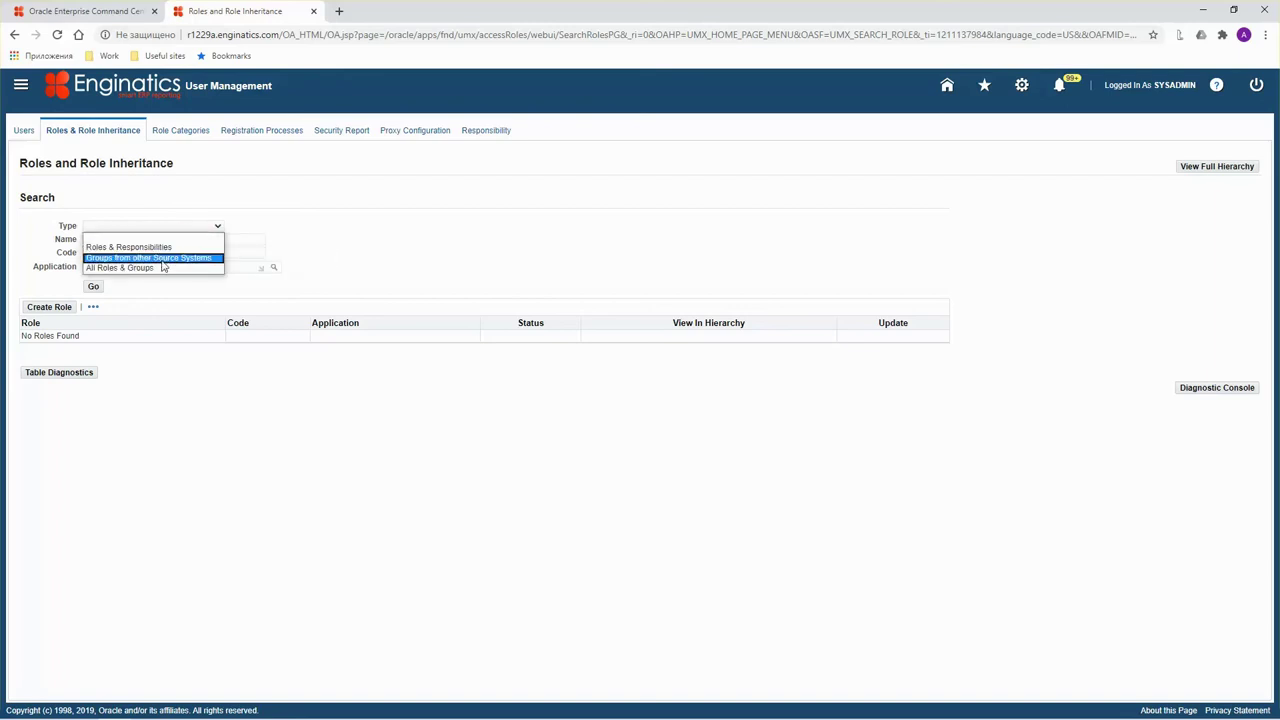
{"action": "left_click", "coordinate": [128, 247]}
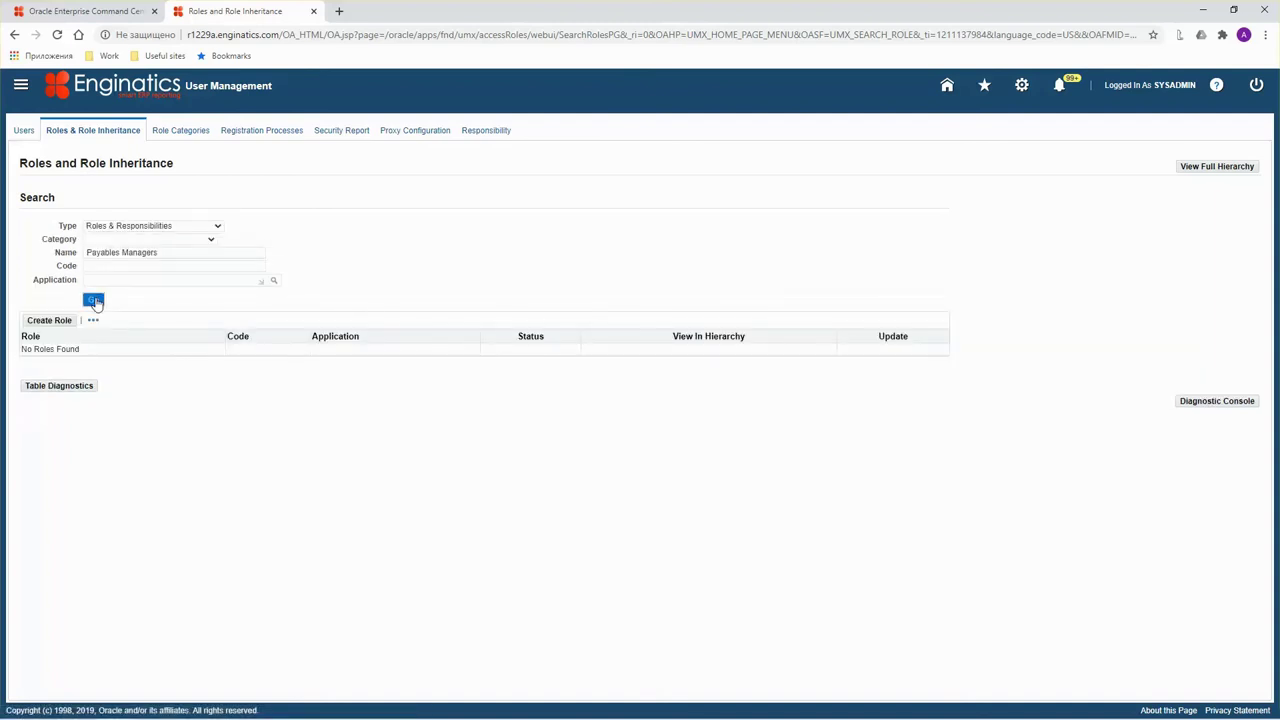
{"action": "left_click", "coordinate": [168, 256]}
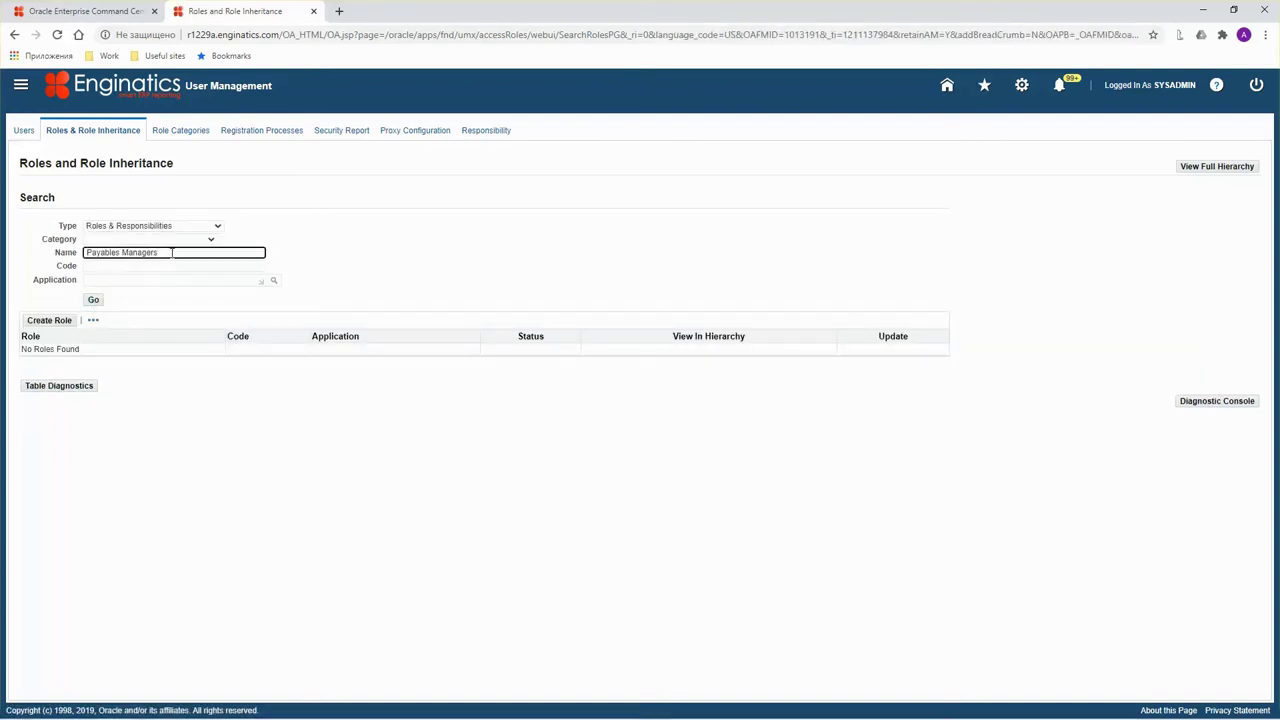
{"action": "key", "text": "BackSpace"}
{"action": "left_click", "coordinate": [94, 300]}
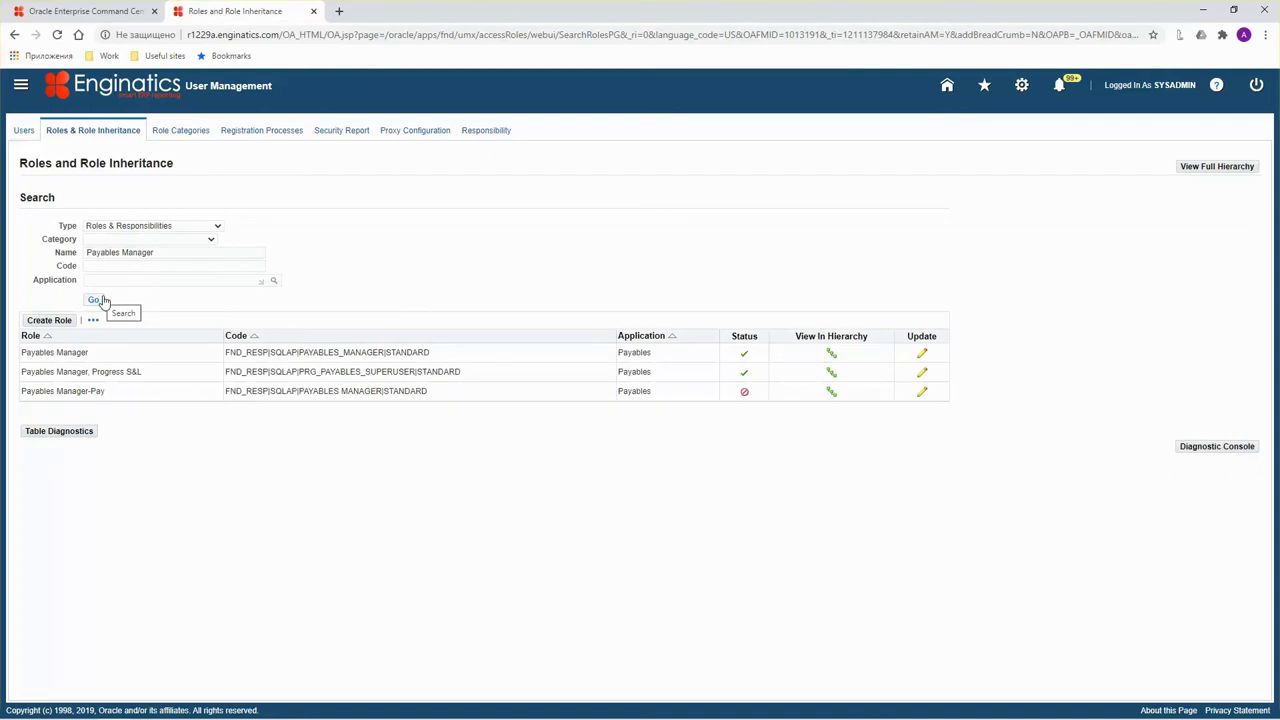
{"action": "left_click", "coordinate": [834, 360]}
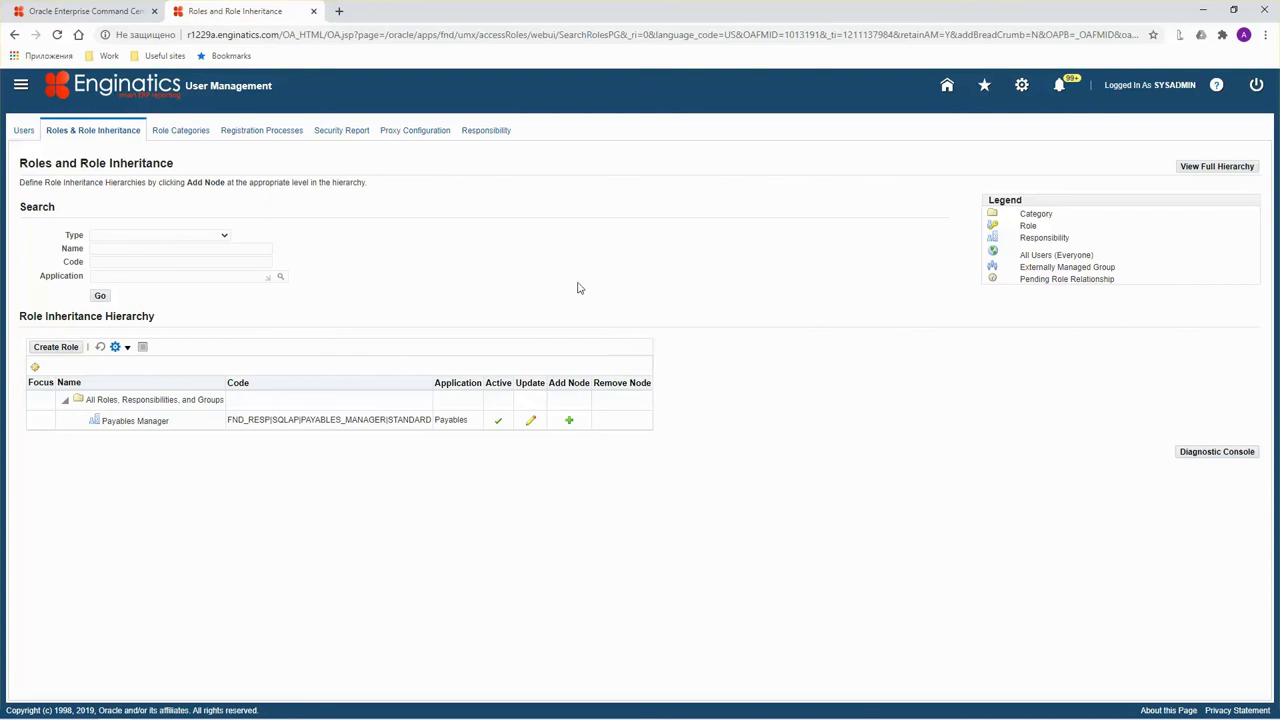
Add UMX|AP_ECC_ACCESS_ROLE (Payables Command Center Access Role) as a child node under Payables Manager.
{"action": "left_click", "coordinate": [569, 420]}
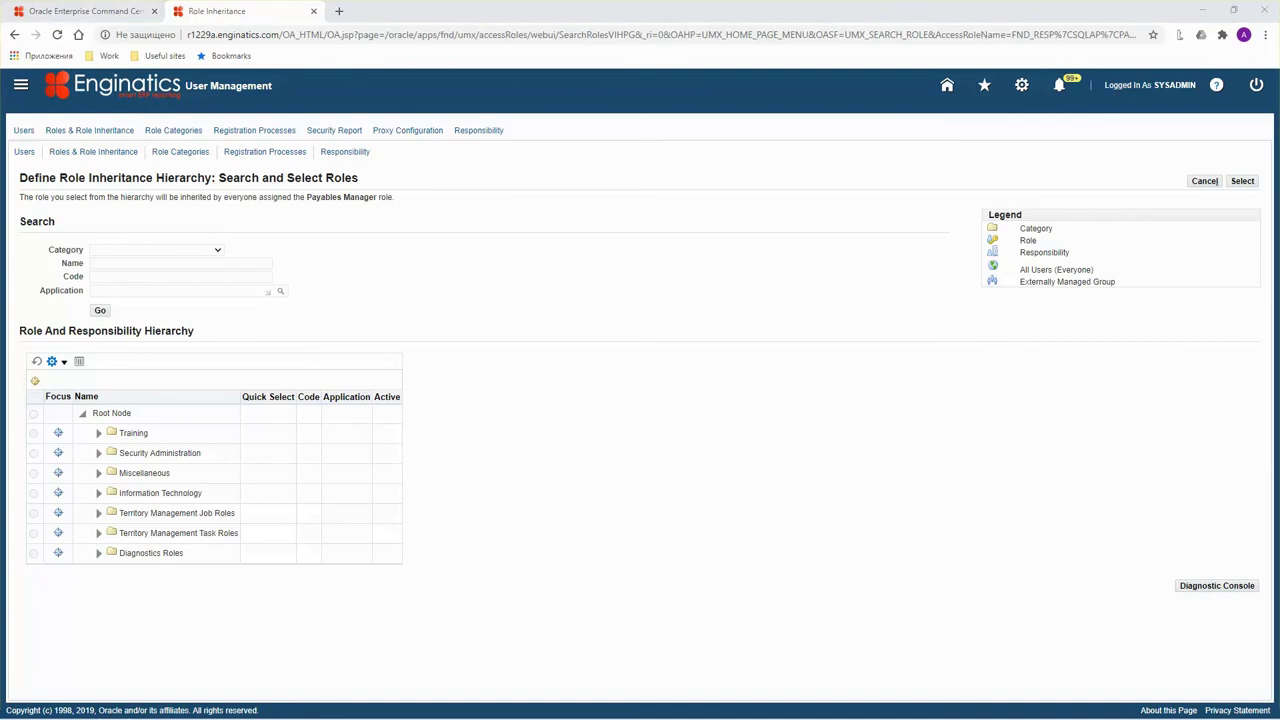
{"action": "left_click", "coordinate": [103, 277]}
{"action": "type", "text": "UMX|AP_ECC_ACCESS_ROLE"}
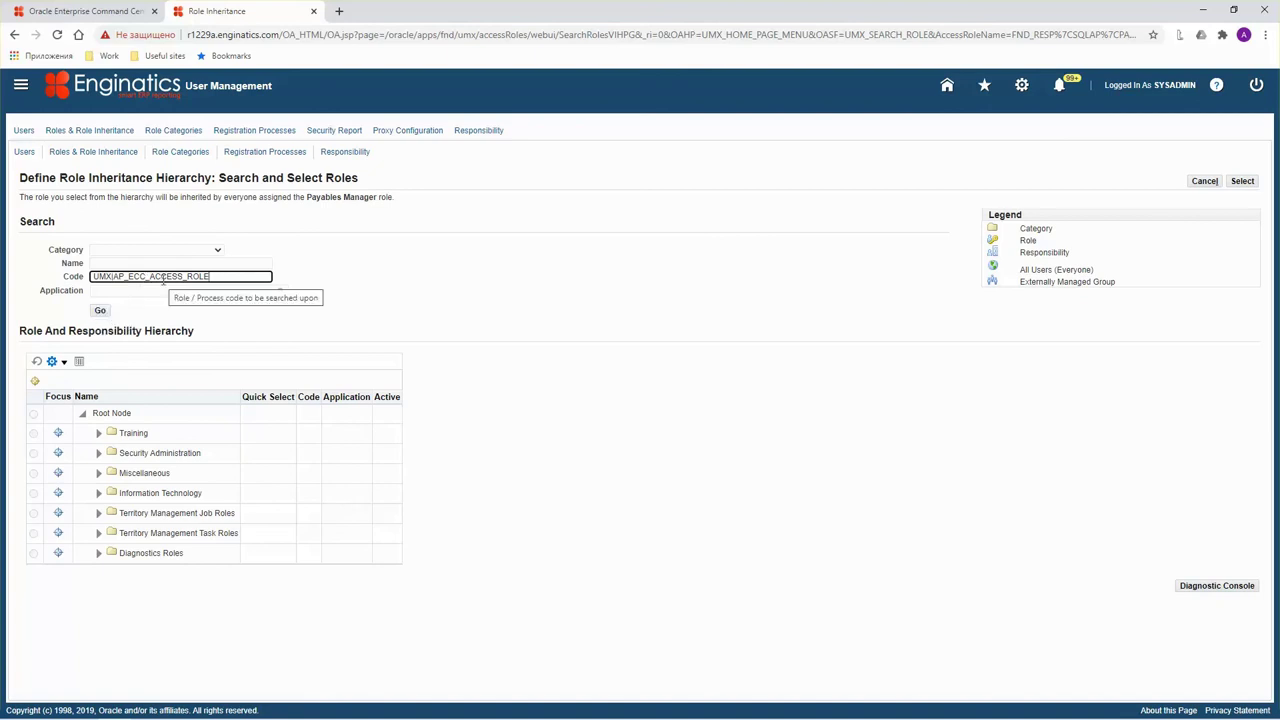
{"action": "left_click", "coordinate": [100, 311]}
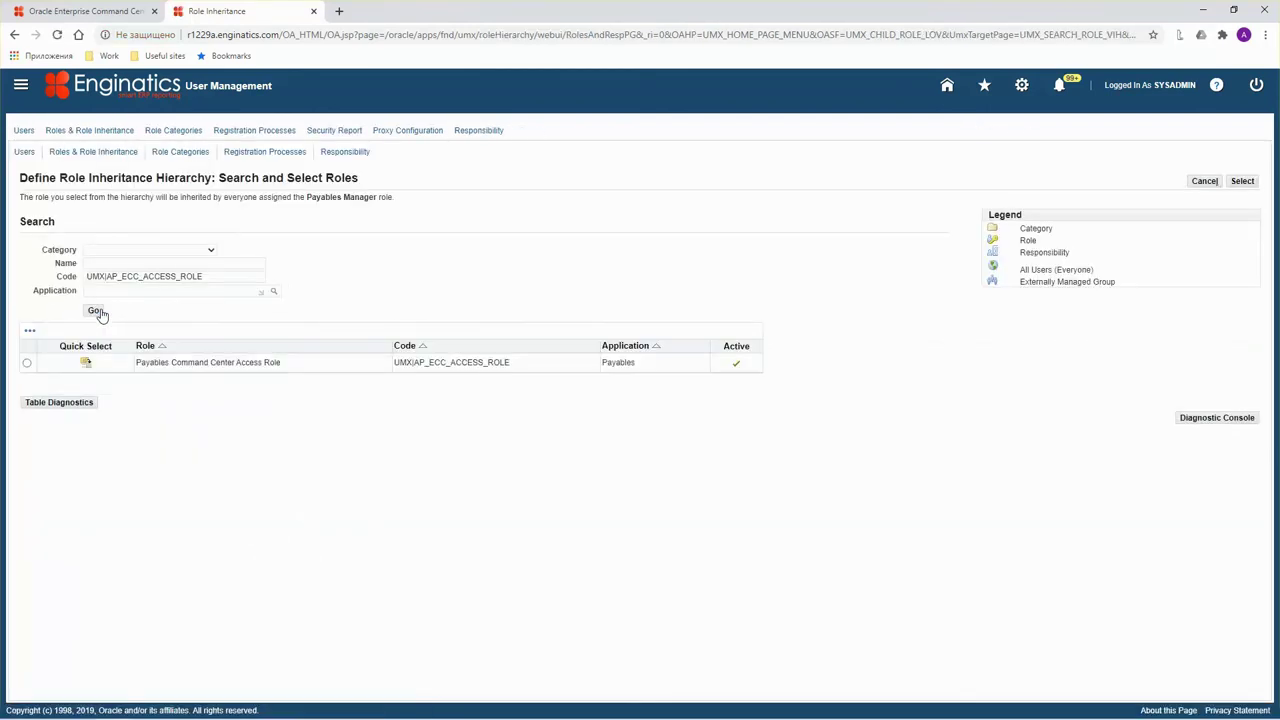
{"action": "left_click", "coordinate": [86, 363]}
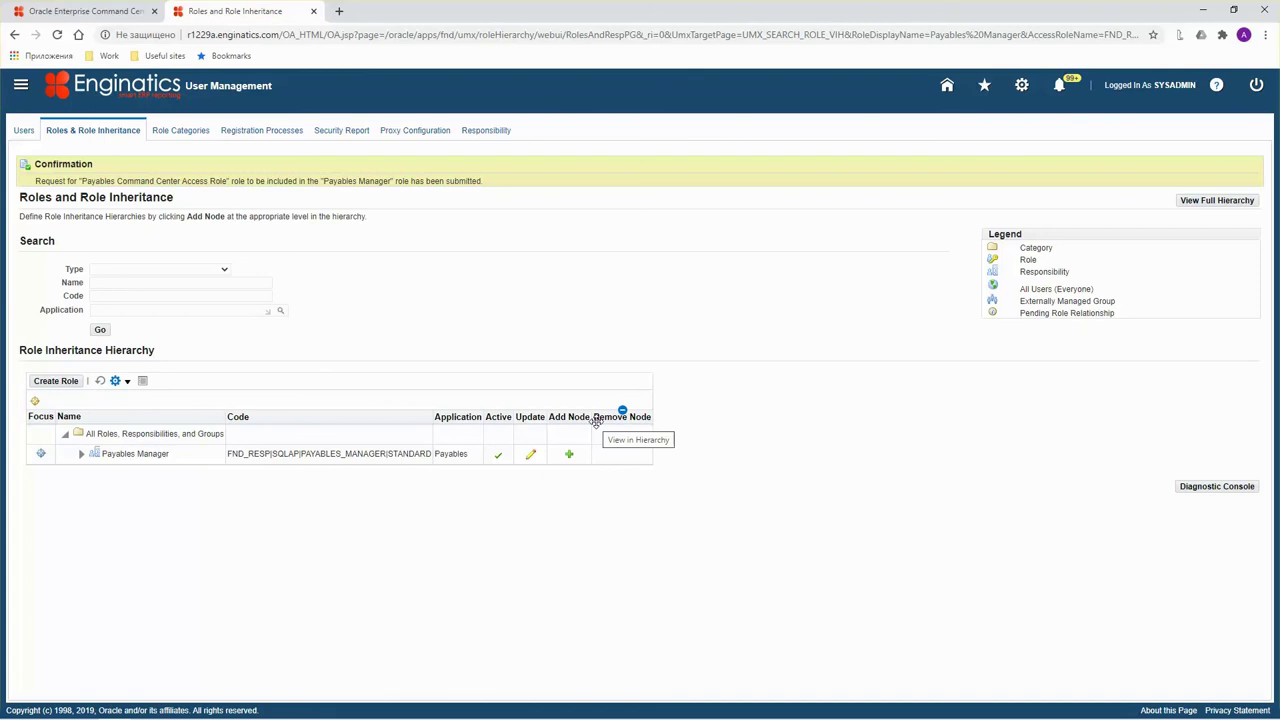
{"action": "left_click", "coordinate": [80, 454]}
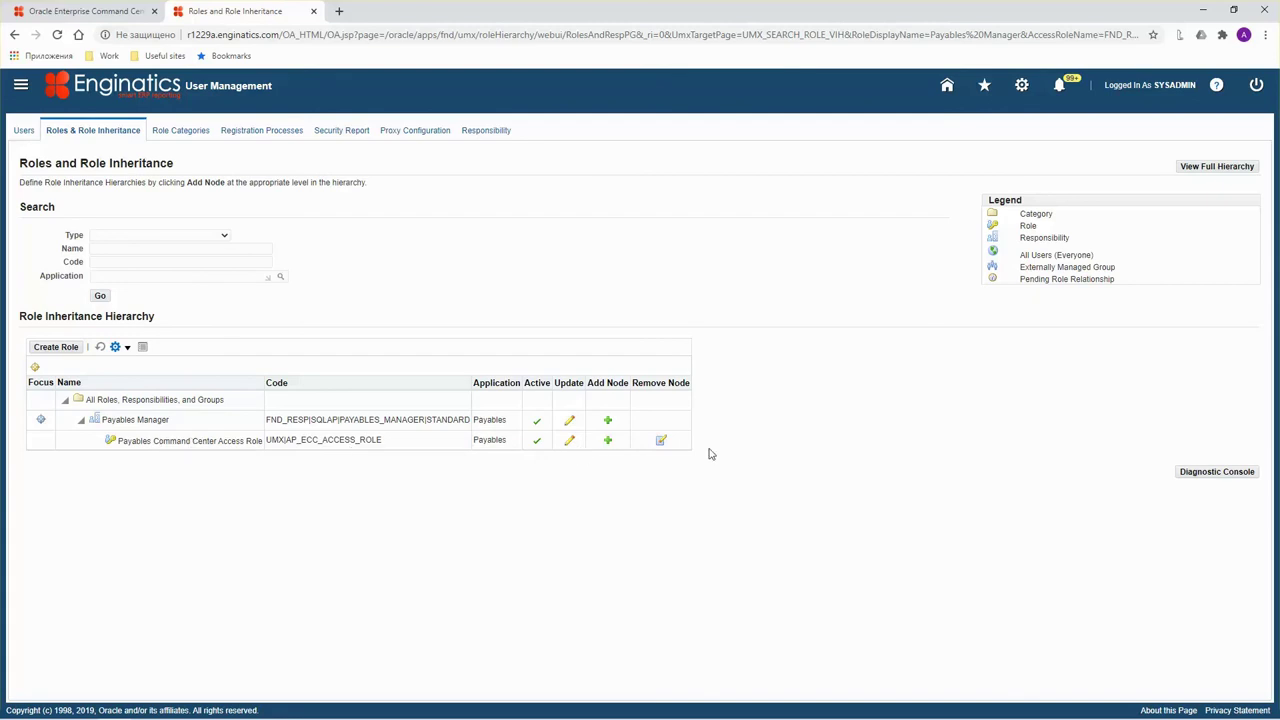
Limit the Payables Command Center Access Grant to the Payables Manager responsibility and apply the role.
{"action": "left_click", "coordinate": [569, 443]}
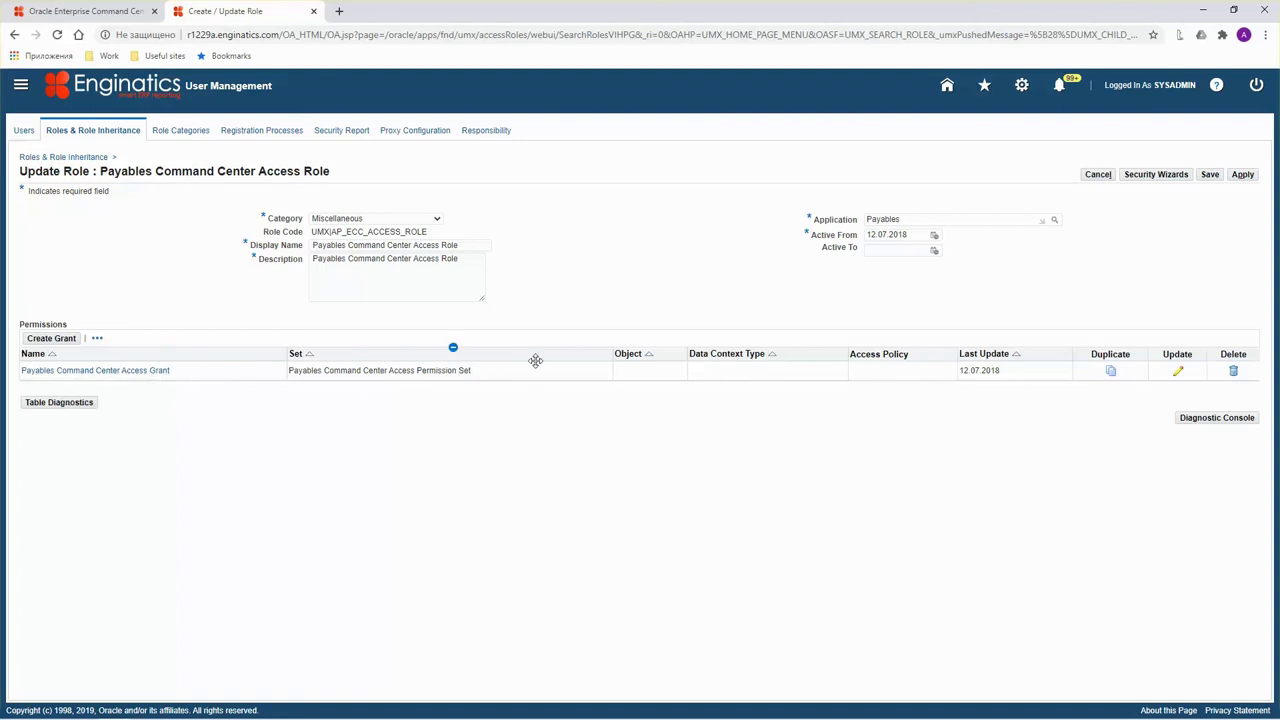
{"action": "left_click", "coordinate": [1180, 378]}
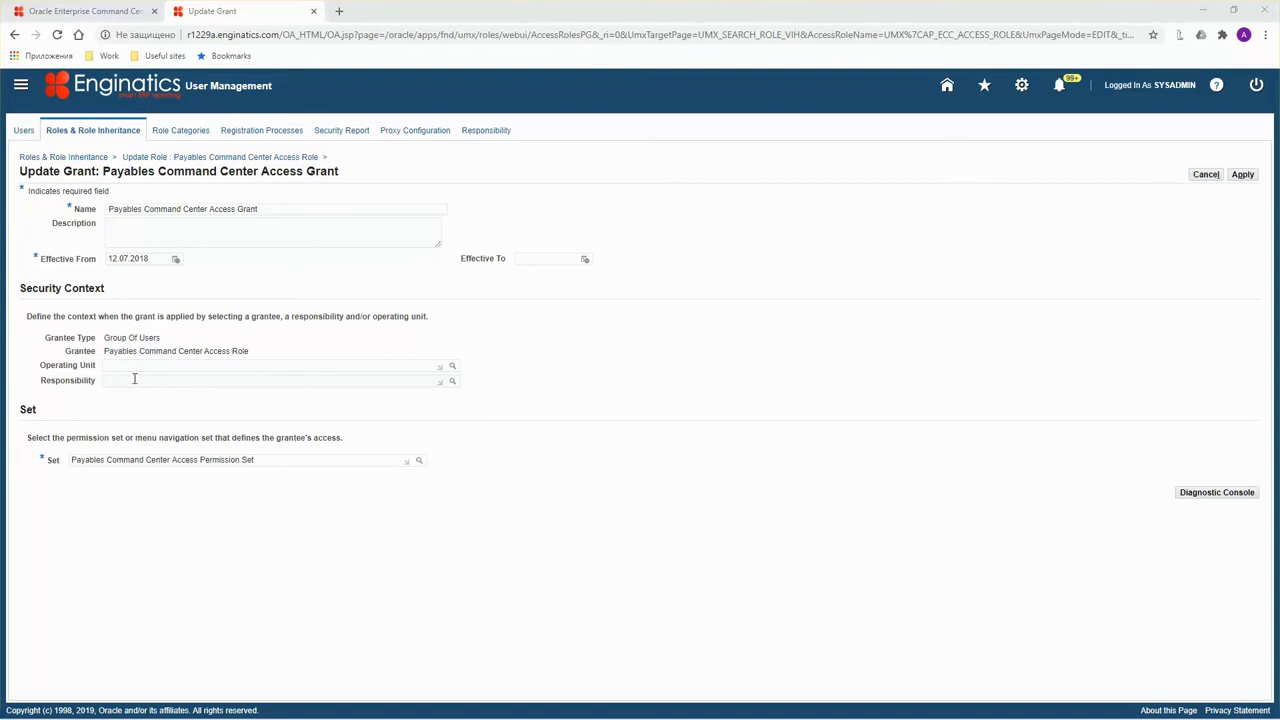
{"action": "left_click", "coordinate": [136, 380]}
{"action": "type", "text": "Payables Manager"}
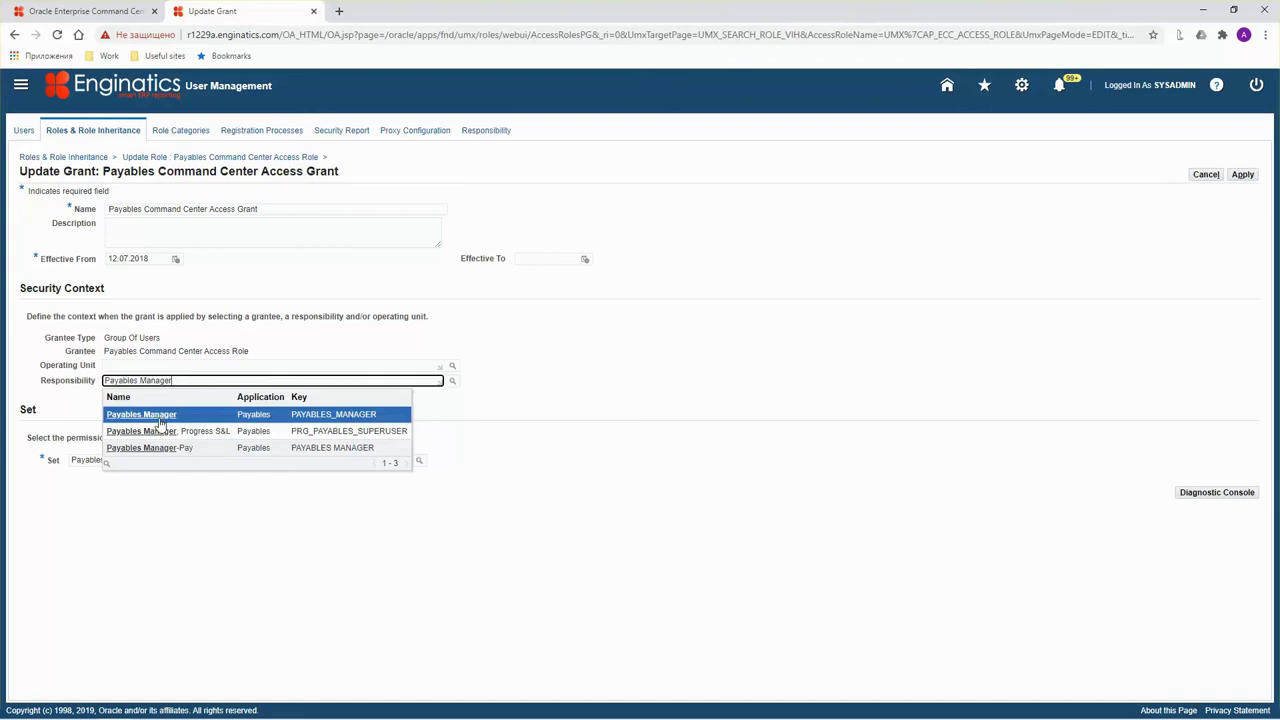
{"action": "left_click", "coordinate": [155, 419]}
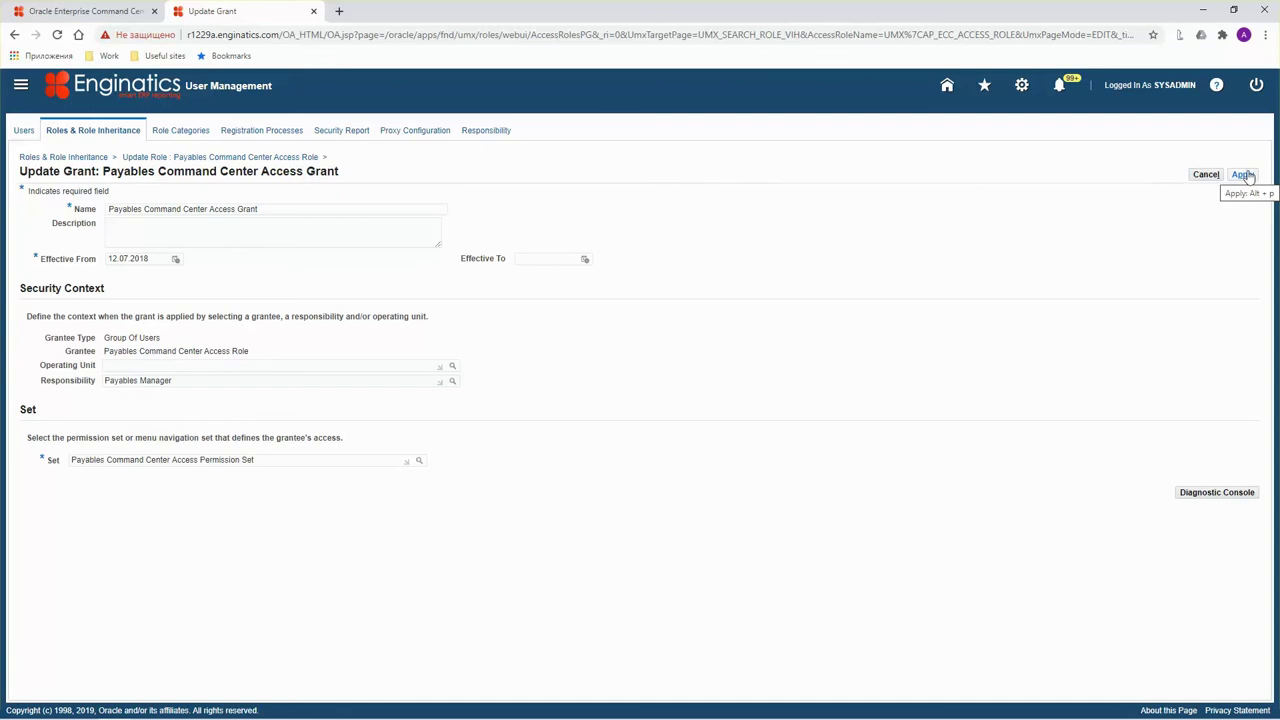
{"action": "left_click", "coordinate": [1243, 175]}
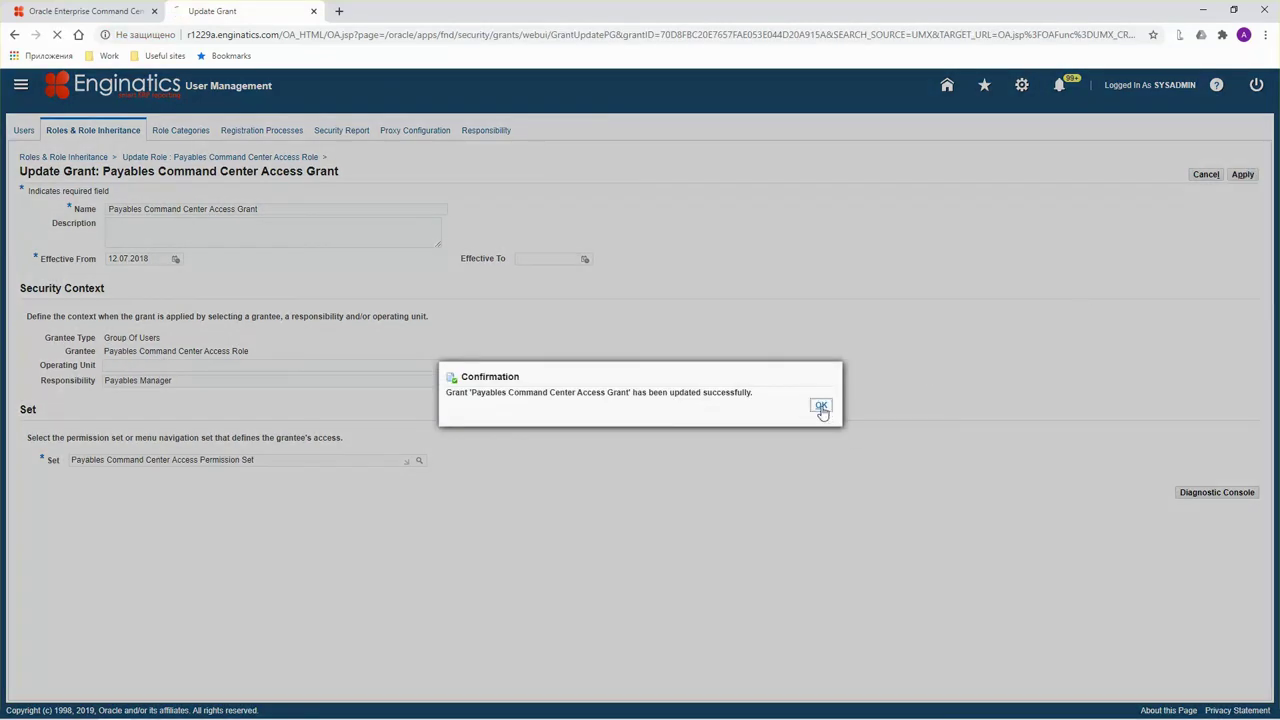
{"action": "left_click", "coordinate": [821, 408]}
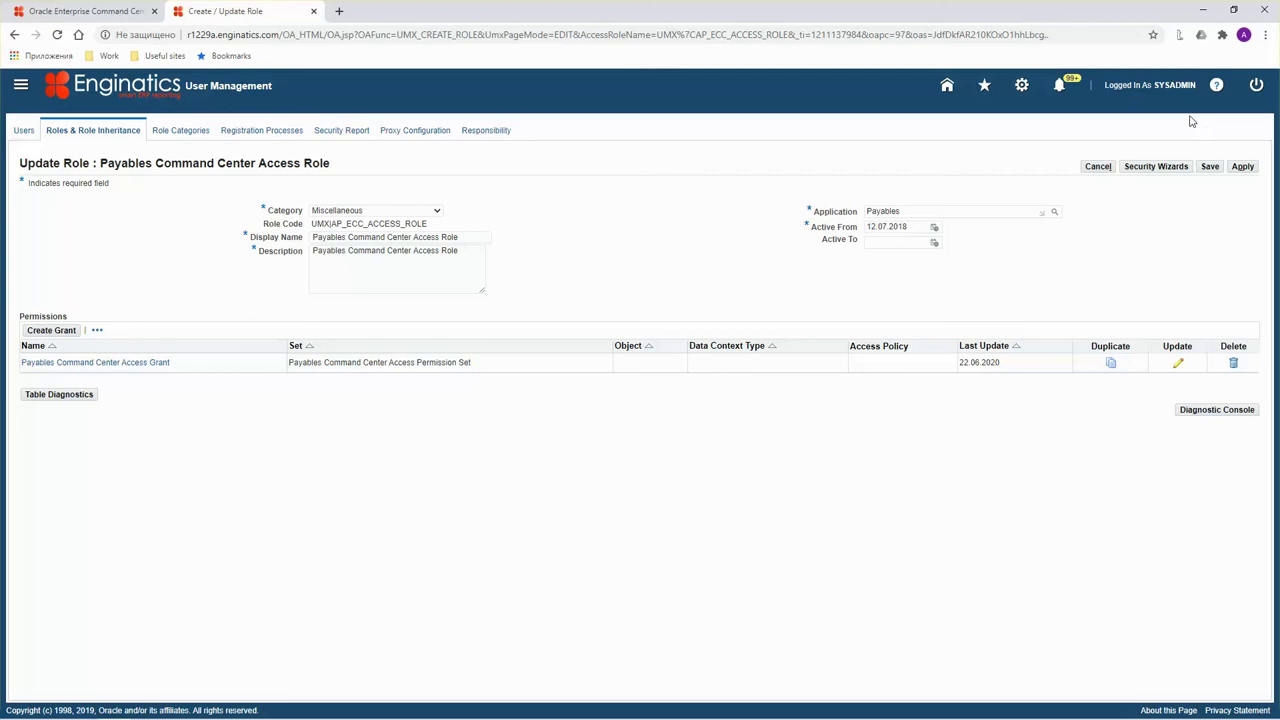
{"action": "left_click", "coordinate": [1243, 166]}
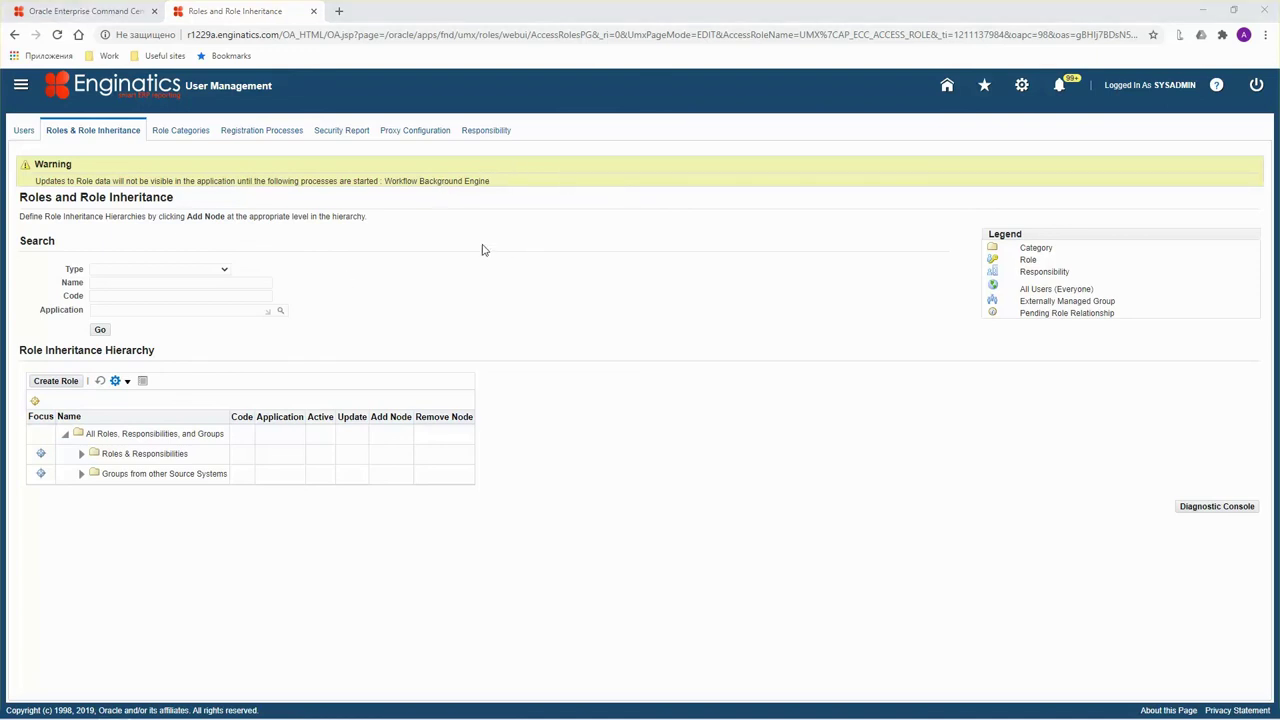
Switch to the Functional Administrator responsibility's home page.
{"action": "left_click", "coordinate": [21, 86]}
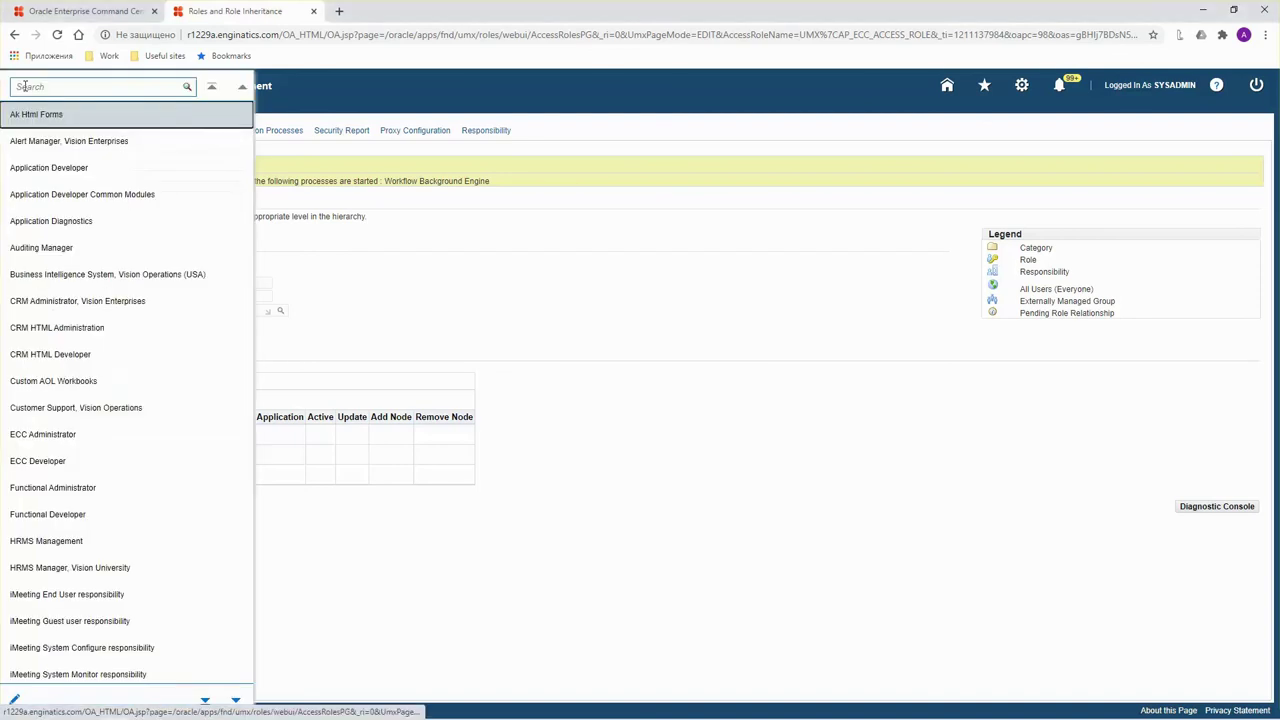
{"action": "key", "text": "Escape"}
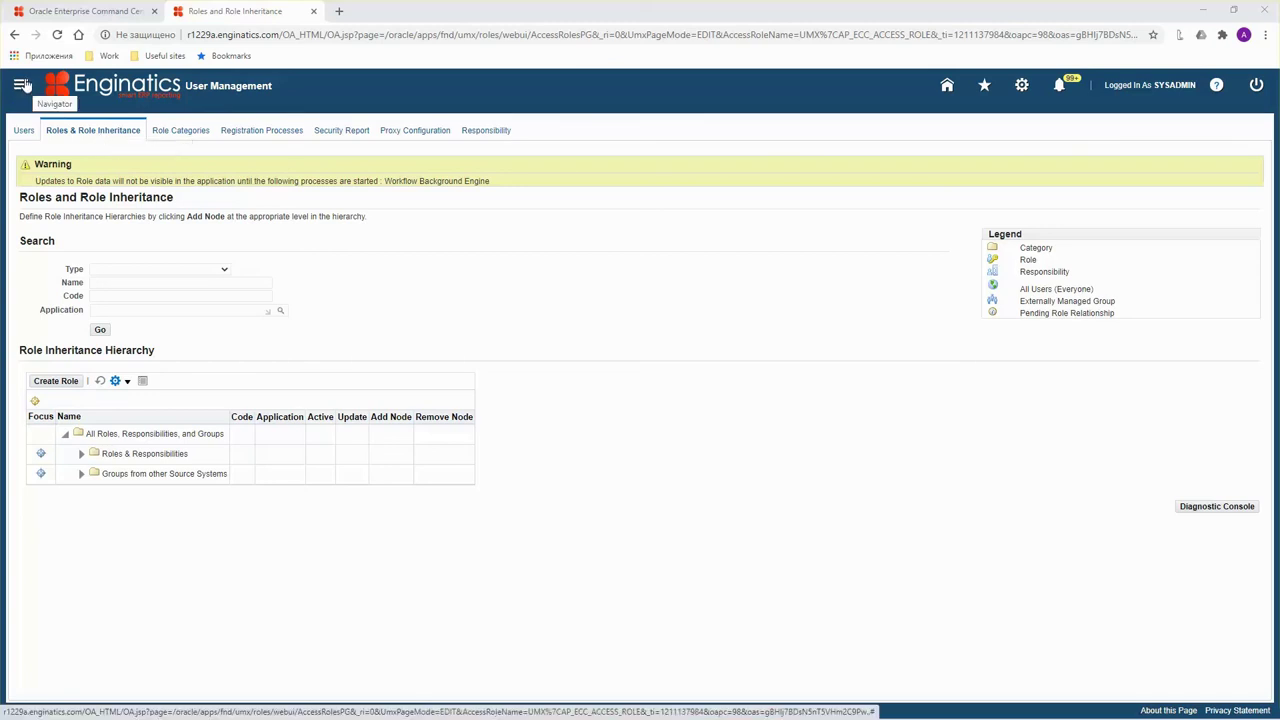
{"action": "left_click", "coordinate": [22, 85]}
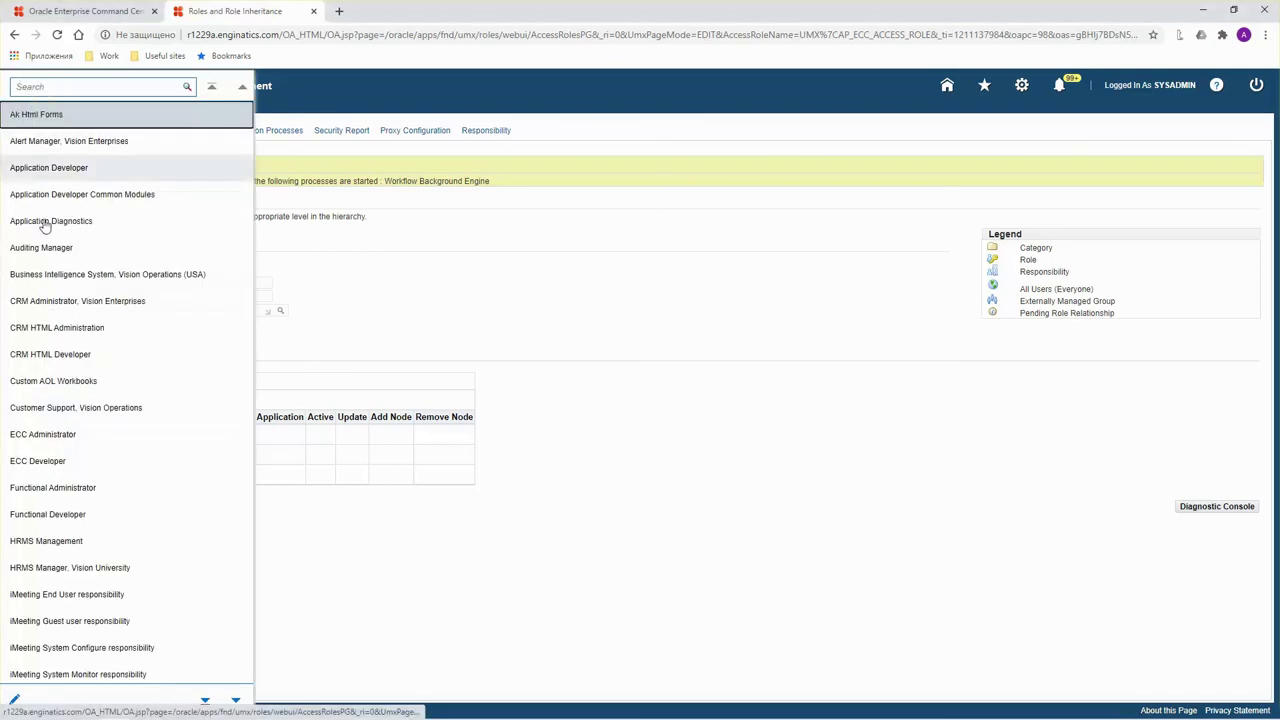
{"action": "left_click", "coordinate": [78, 488]}
{"action": "left_click", "coordinate": [184, 238]}
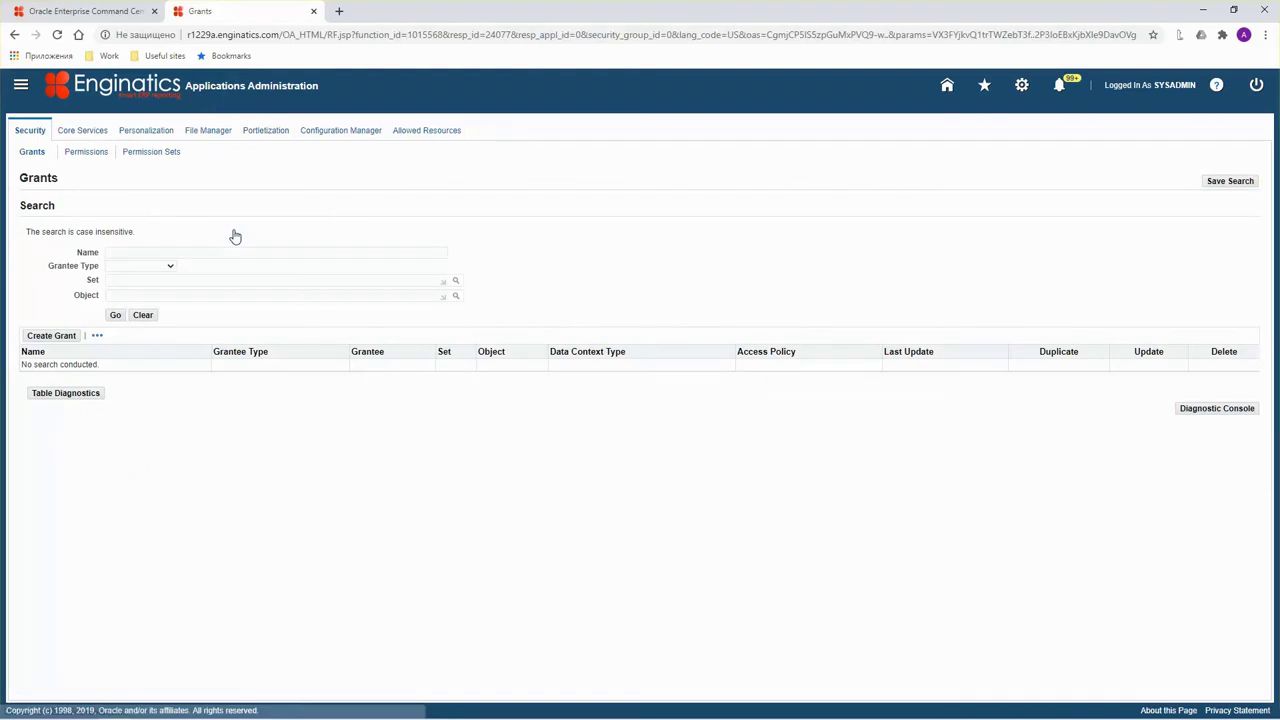
Clear All Cache under Core Services > Caching Framework > Global Configuration and confirm Yes.
{"action": "left_click", "coordinate": [84, 132]}
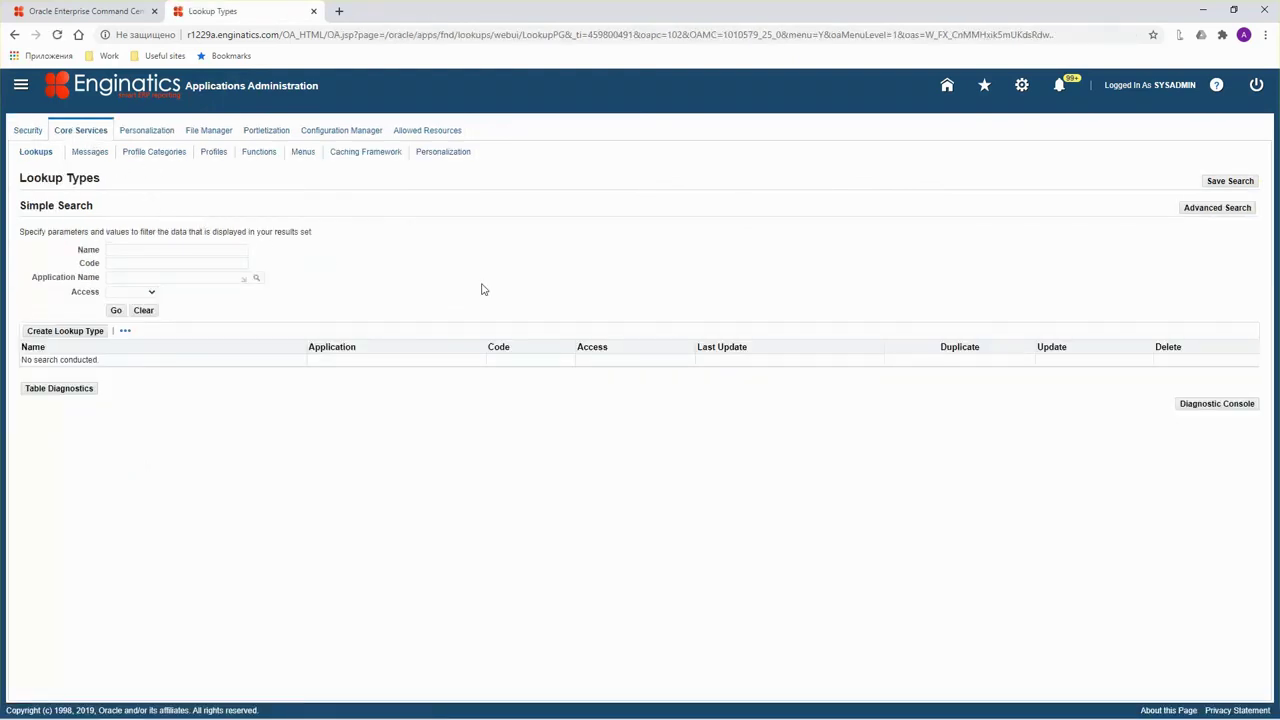
{"action": "left_click", "coordinate": [357, 153]}
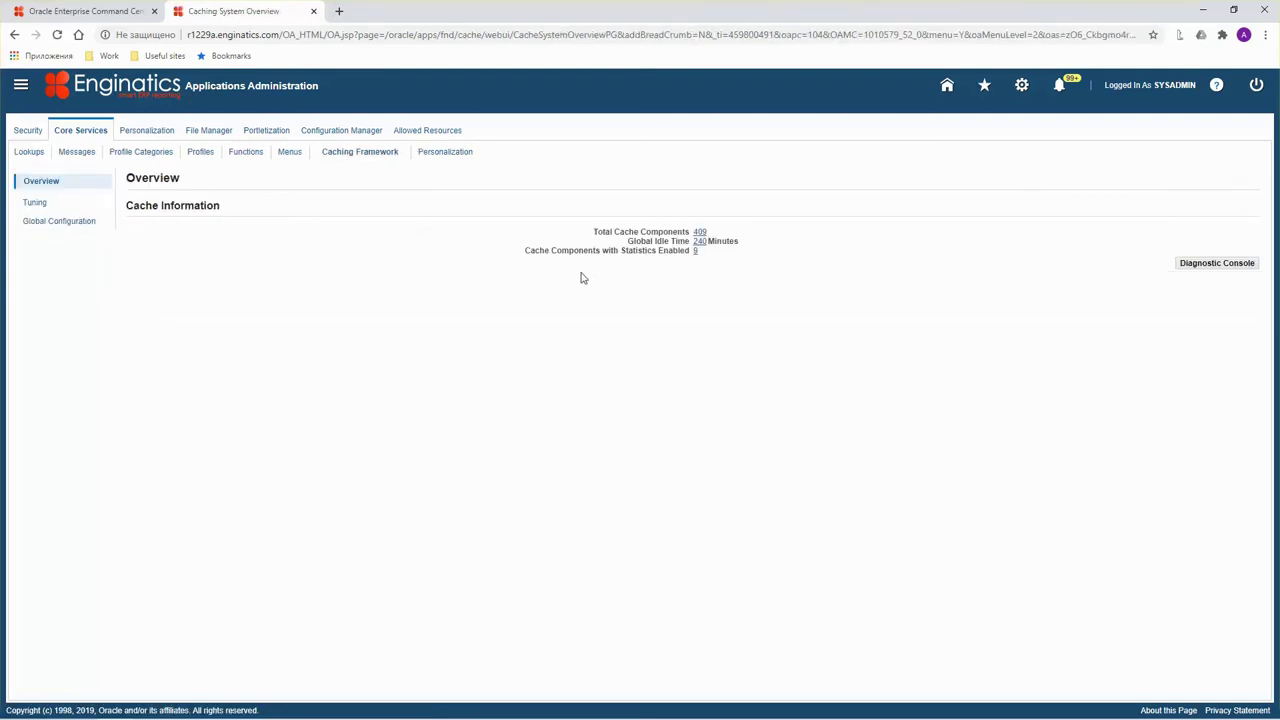
{"action": "left_click", "coordinate": [57, 222]}
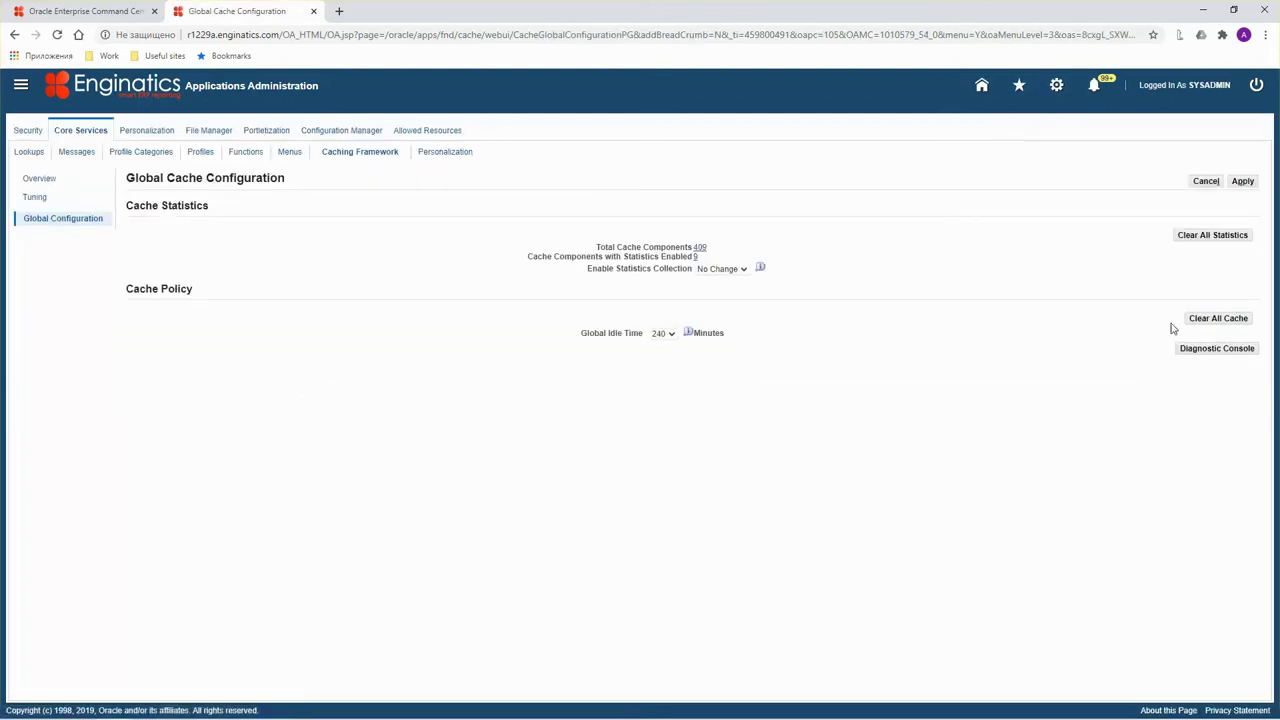
{"action": "left_click", "coordinate": [1210, 320]}
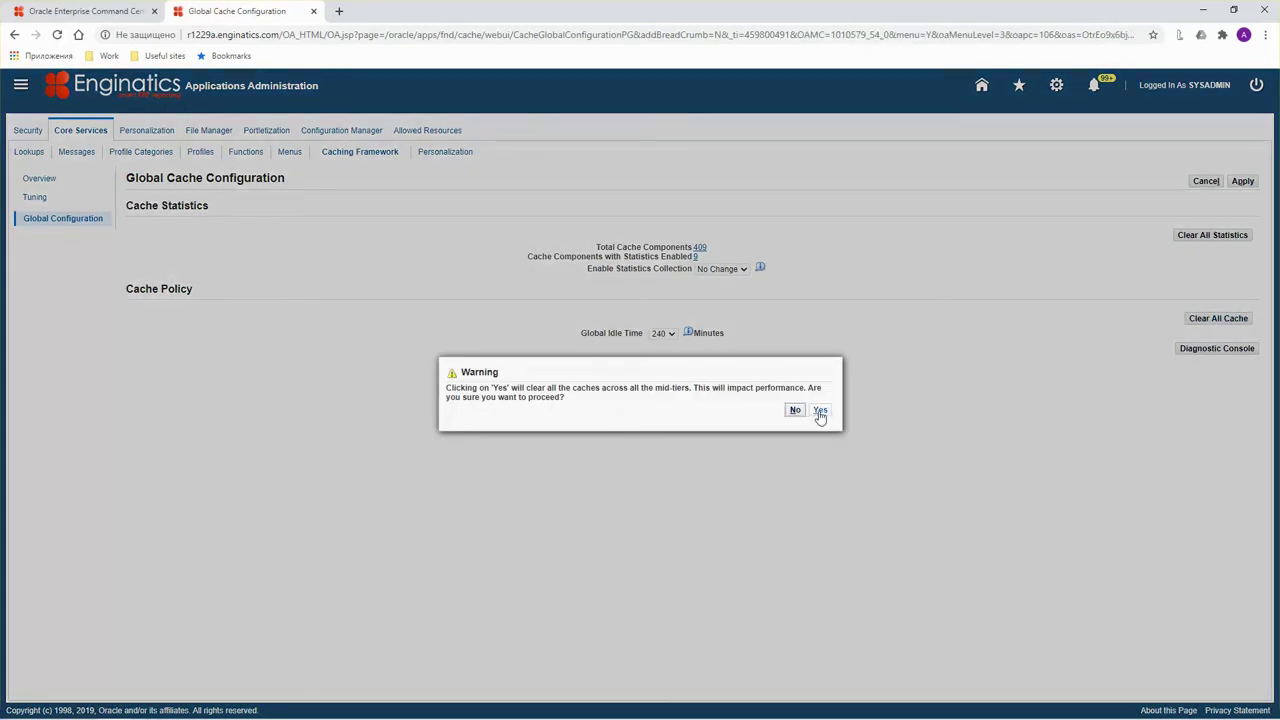
{"action": "left_click", "coordinate": [820, 410]}
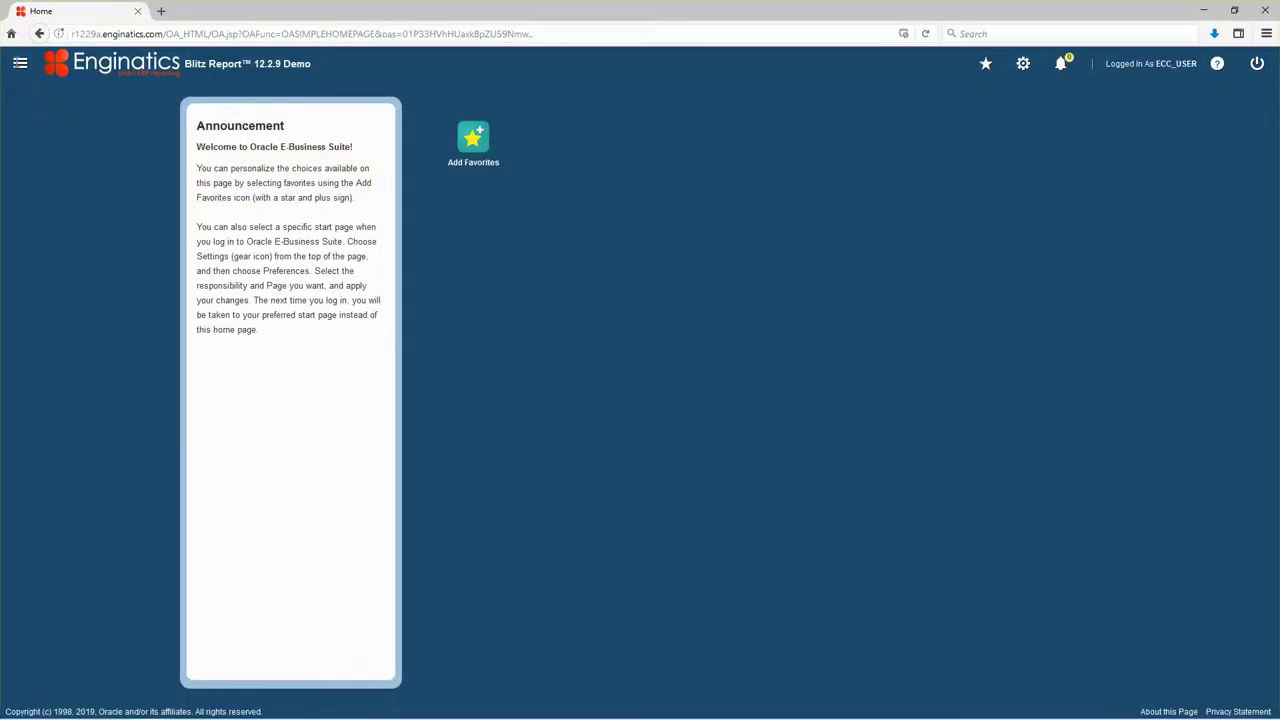
Open the Payables Command Center from the Payables Manager responsibility in the Navigator.
{"action": "left_click", "coordinate": [20, 64]}
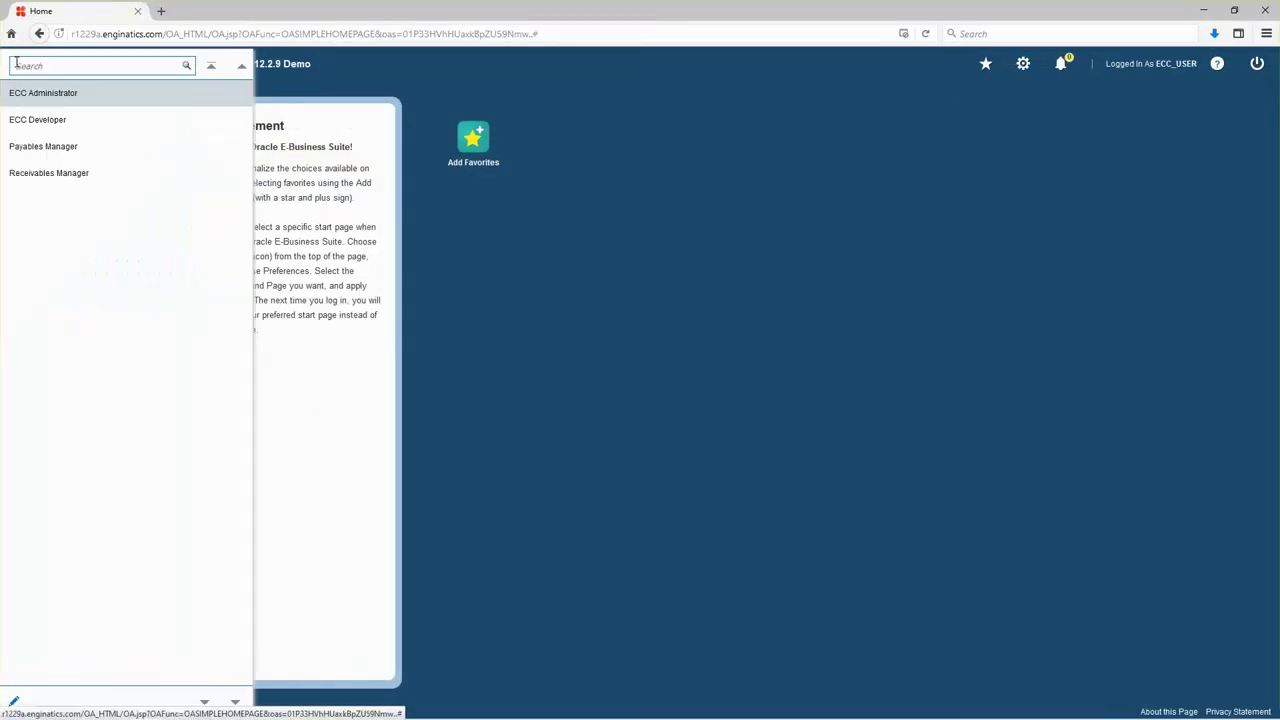
{"action": "left_click", "coordinate": [86, 150]}
{"action": "scroll", "coordinate": [234, 272], "scroll_direction": "down", "scroll_amount": 5}
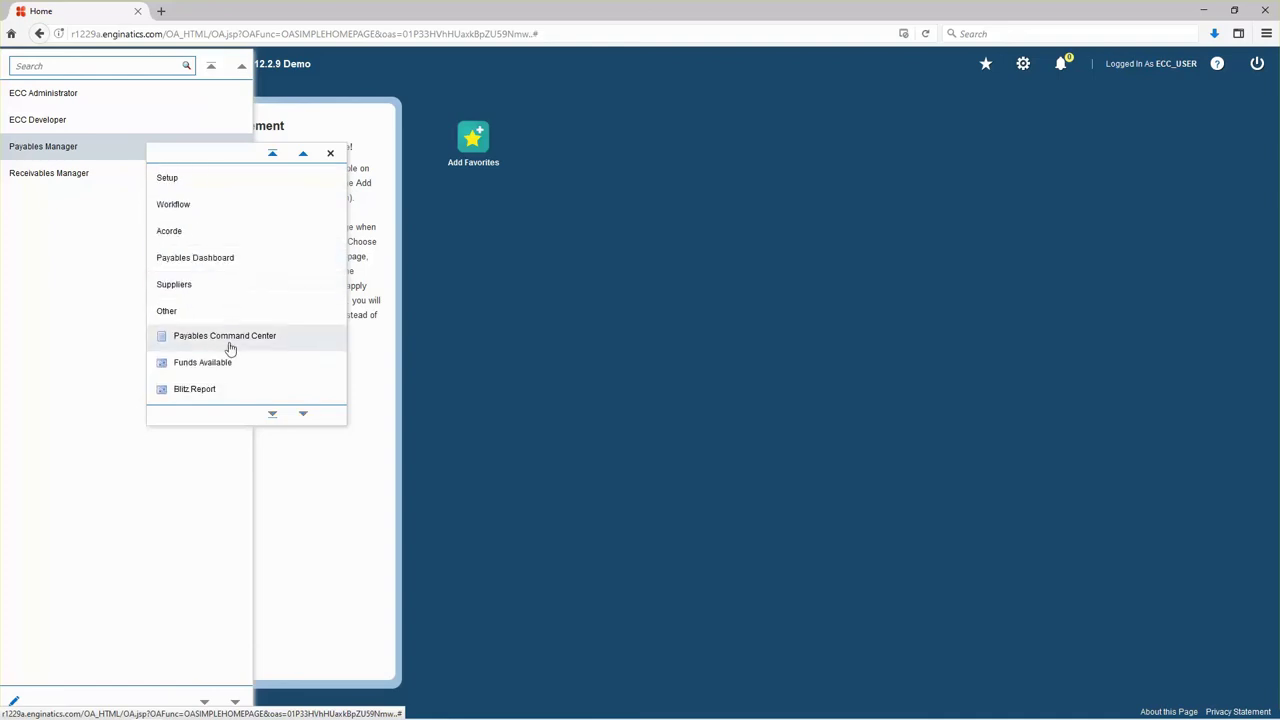
{"action": "left_click", "coordinate": [230, 345]}
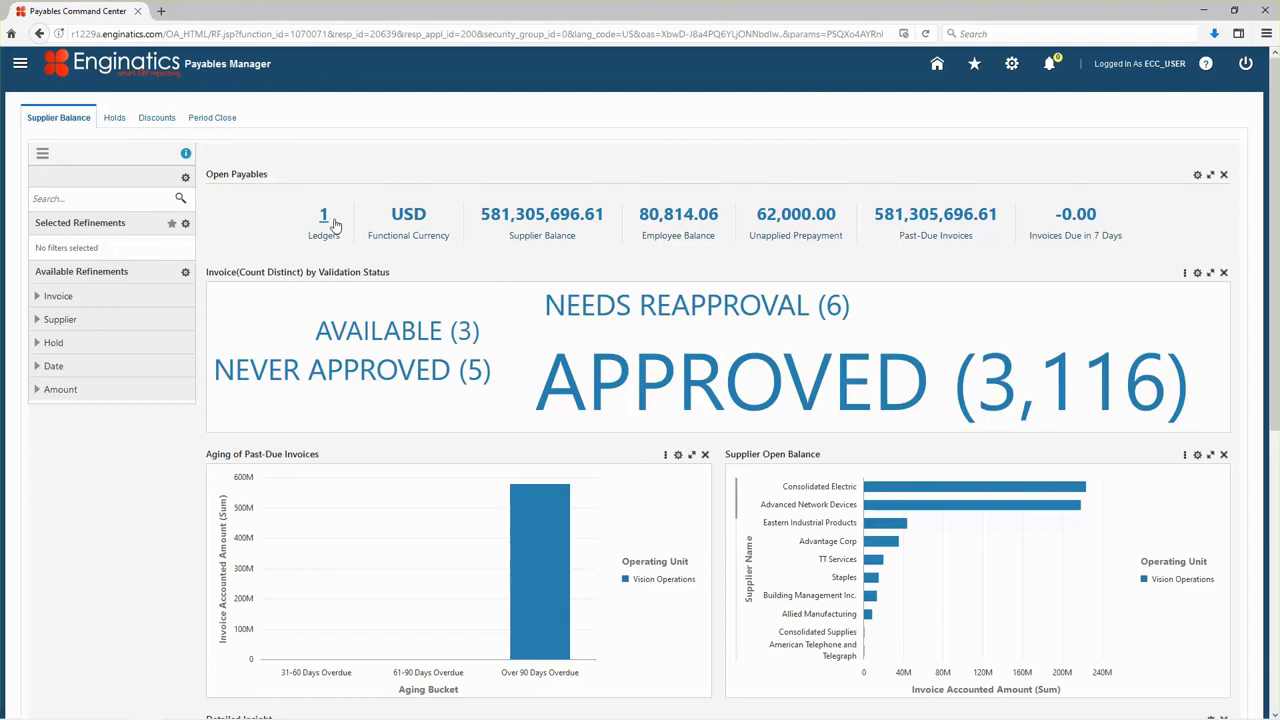
Refine the dashboard to supplier Dell Computers and review the ledgers behind the count.
{"action": "scroll", "coordinate": [465, 532], "scroll_direction": "down", "scroll_amount": 3}
{"action": "scroll", "coordinate": [474, 527], "scroll_direction": "down", "scroll_amount": 2}
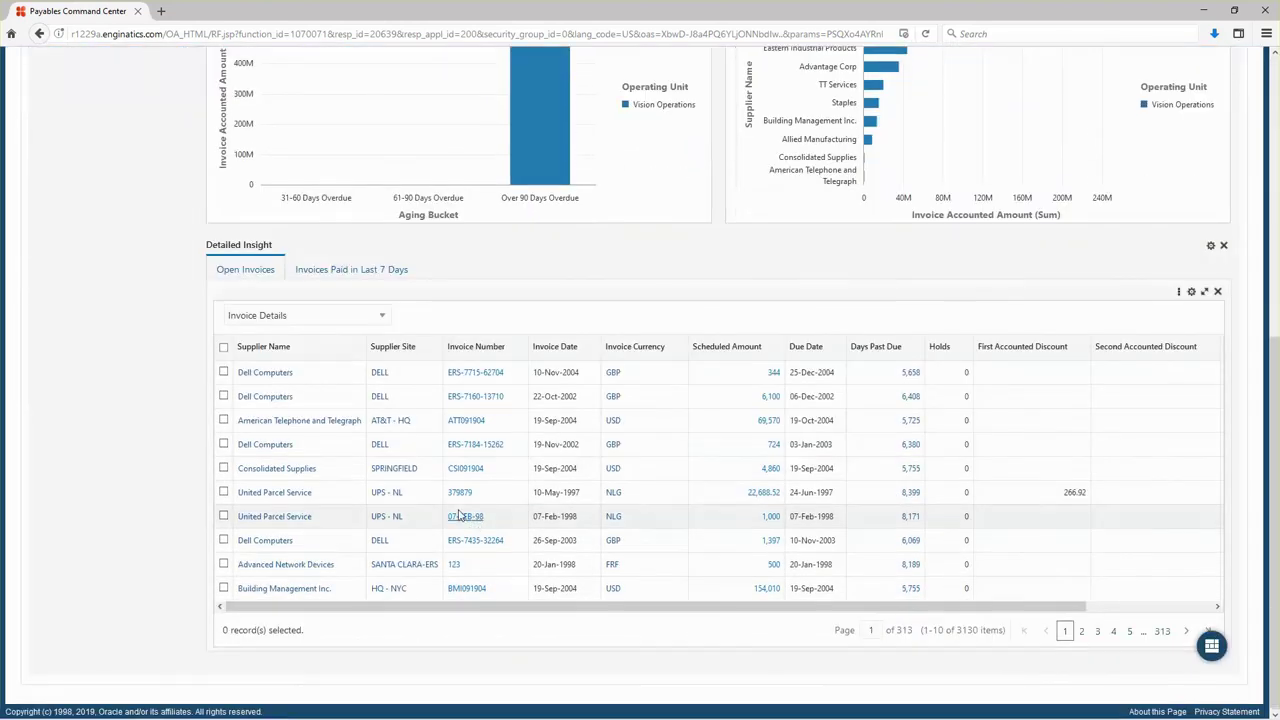
{"action": "left_click", "coordinate": [264, 399]}
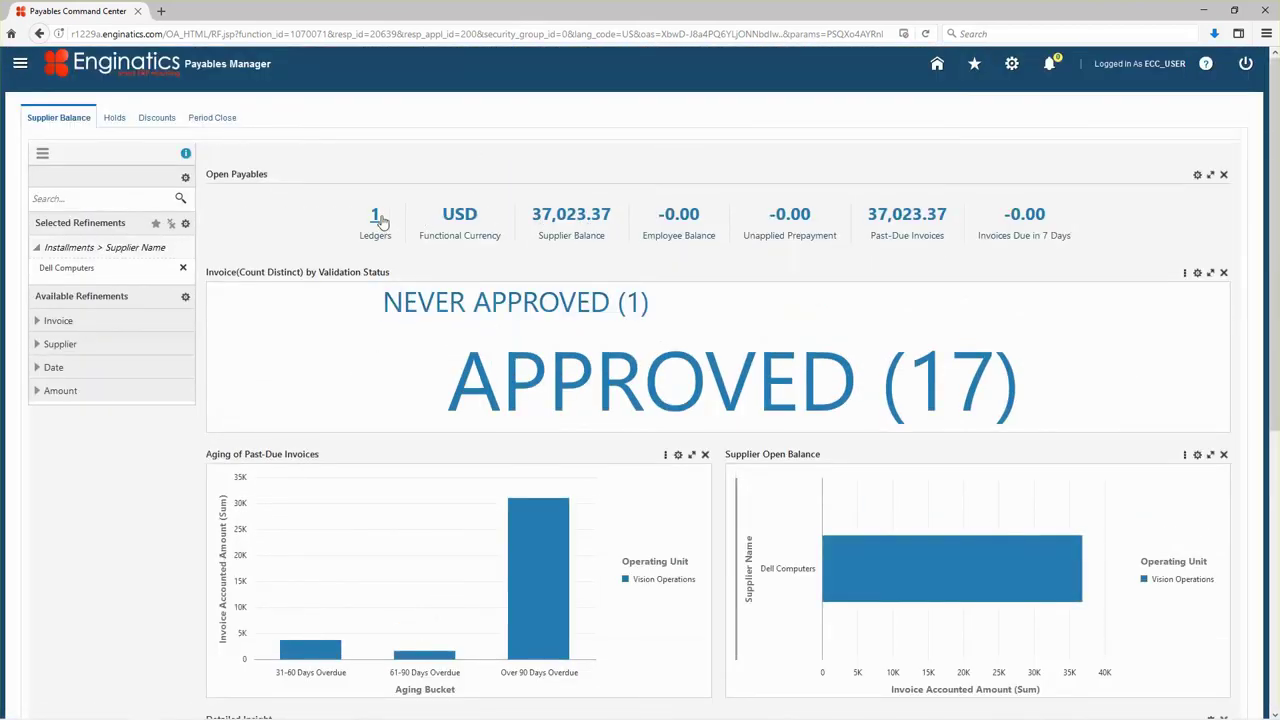
{"action": "left_click", "coordinate": [374, 216]}
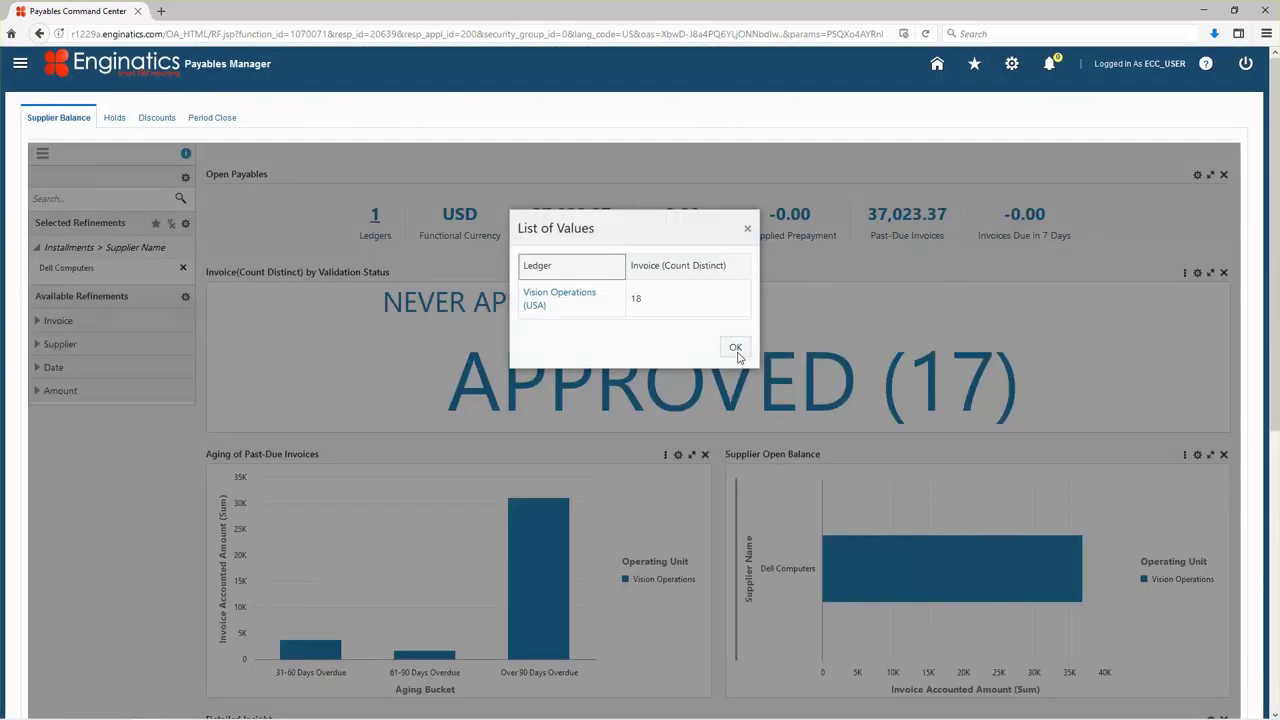
{"action": "left_click", "coordinate": [735, 347]}
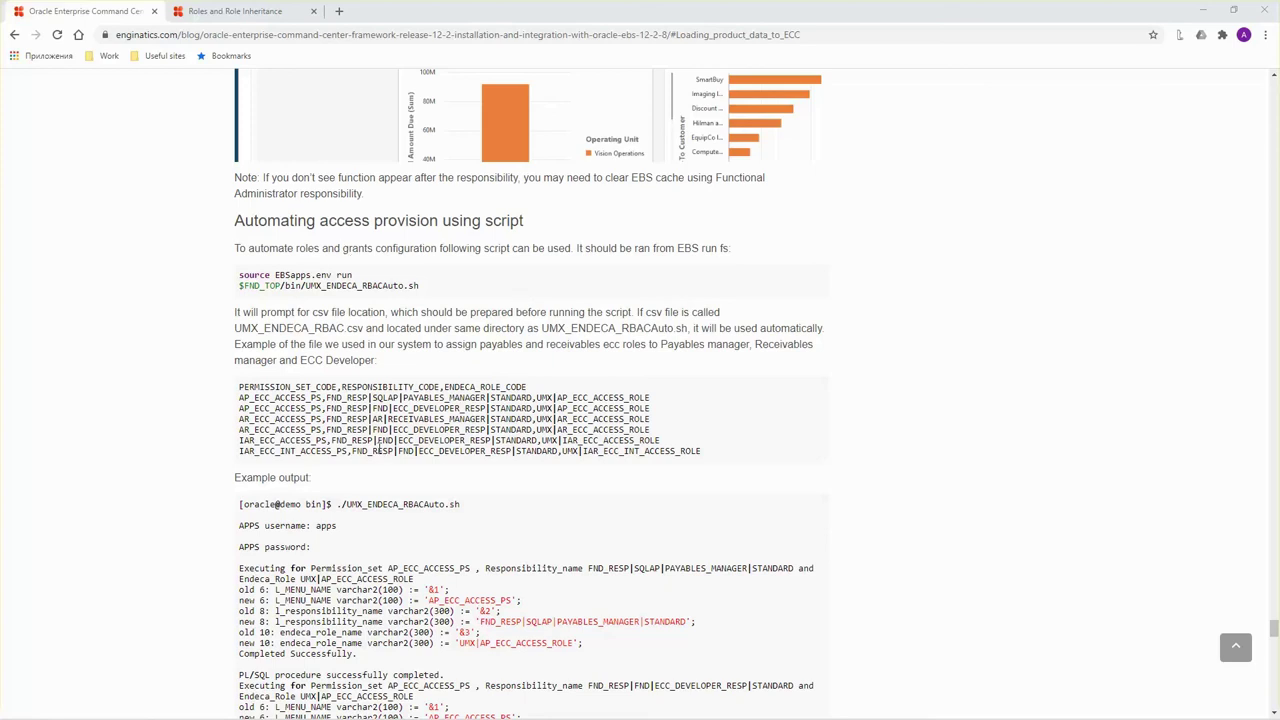
In the terminal, change directory to $FND_TOP/bin using the path copied from the blog.
{"action": "key", "text": "alt+Tab"}
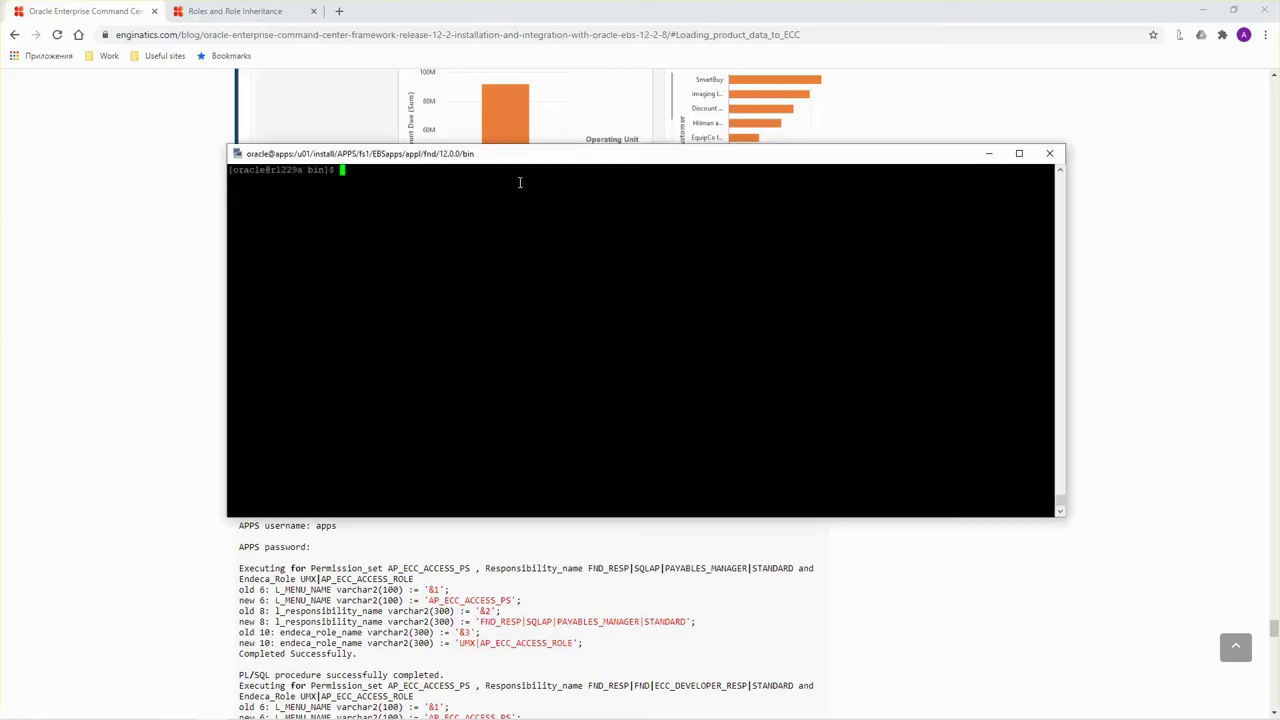
{"action": "left_click_drag", "start_coordinate": [509, 157], "coordinate": [888, 270]}
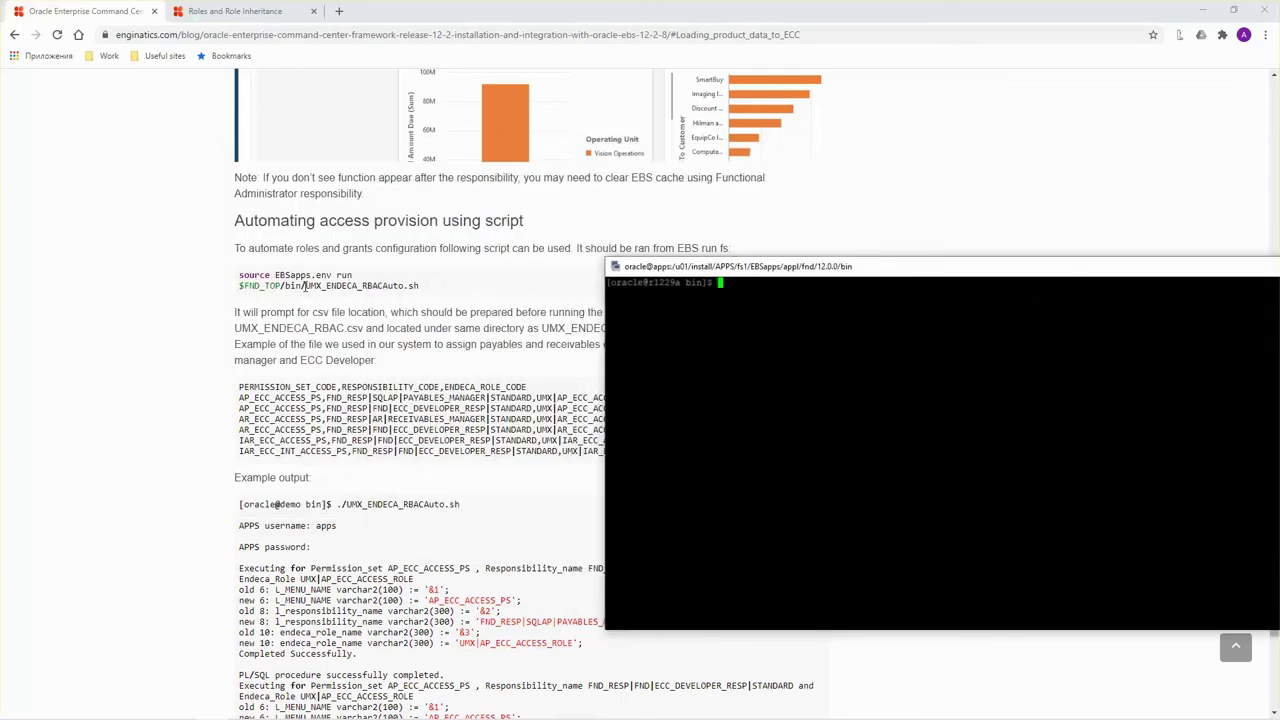
{"action": "left_click_drag", "start_coordinate": [305, 287], "coordinate": [240, 287]}
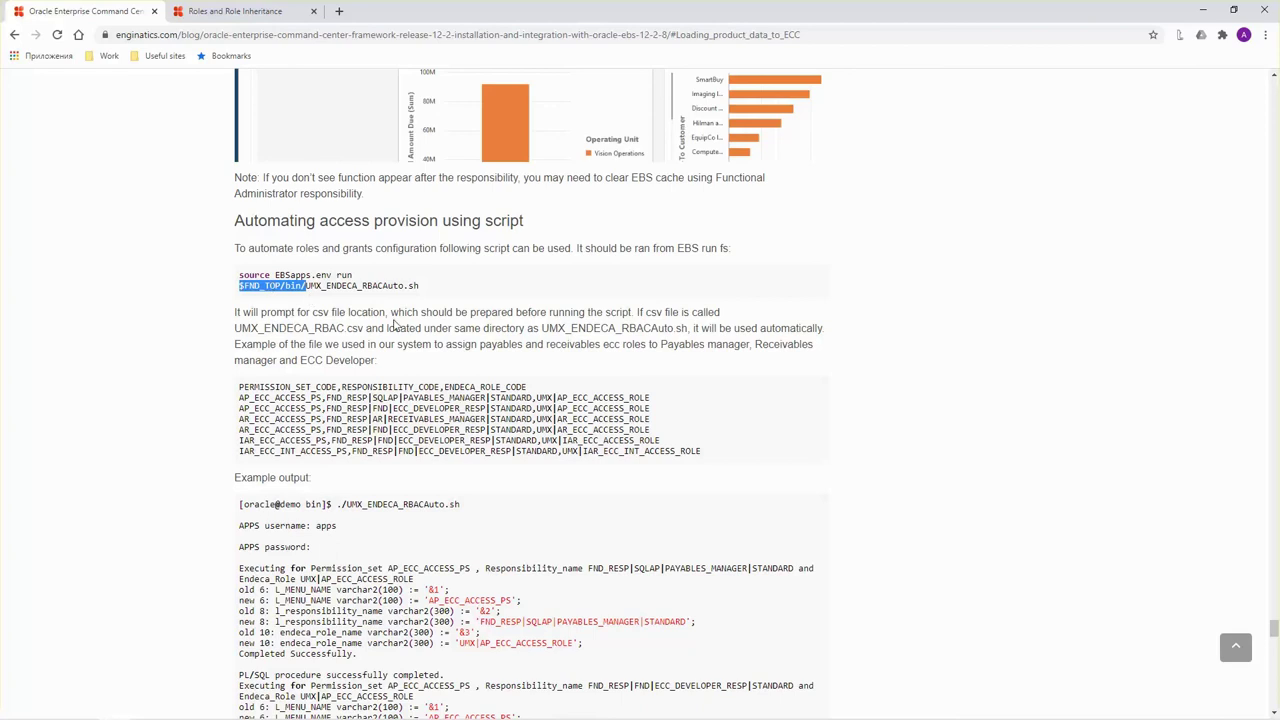
{"action": "key", "text": "alt+Tab"}
{"action": "type", "text": "cd"}
{"action": "right_click", "coordinate": [849, 383]}
{"action": "key", "text": "Return"}
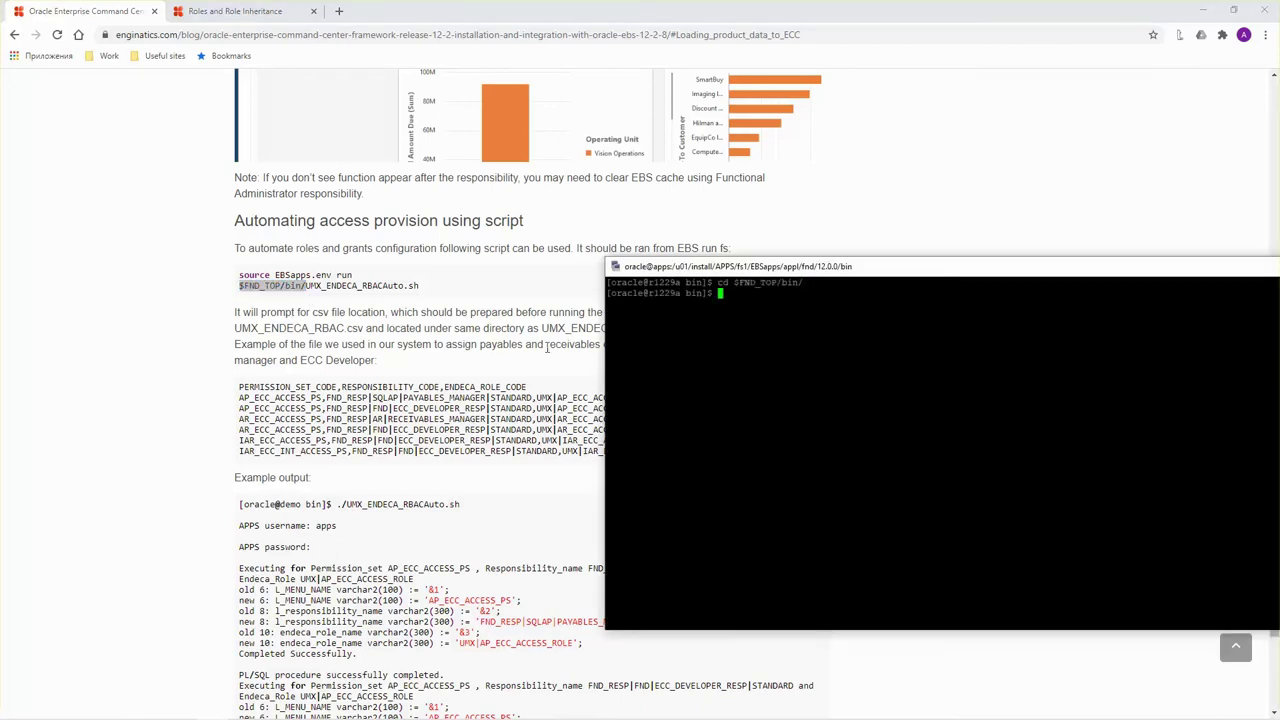
Open a new UMX_ENDECA_RBAC.csv file in vi.
{"action": "left_click", "coordinate": [431, 341]}
{"action": "left_click_drag", "start_coordinate": [366, 328], "coordinate": [234, 330]}
{"action": "key", "text": "ctrl+c"}
{"action": "key", "text": "alt+Tab"}
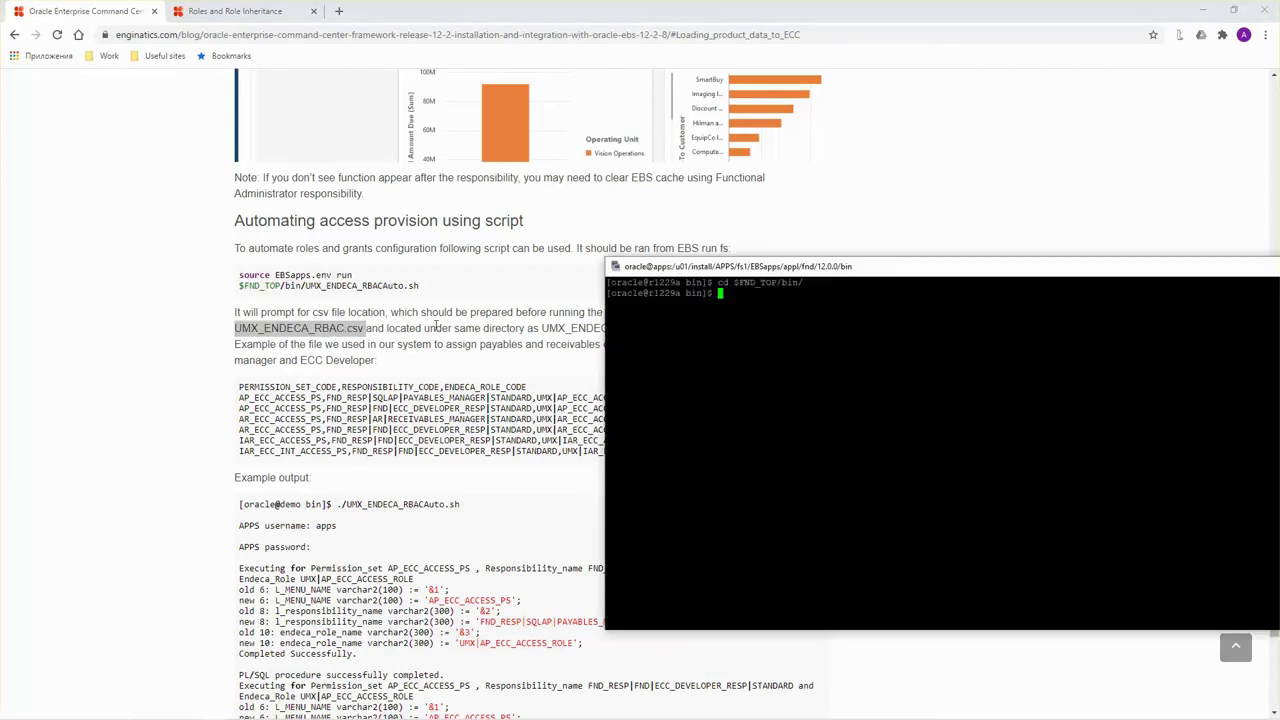
{"action": "type", "text": "vi"}
{"action": "key", "text": "shift+Insert"}
{"action": "key", "text": "Return"}
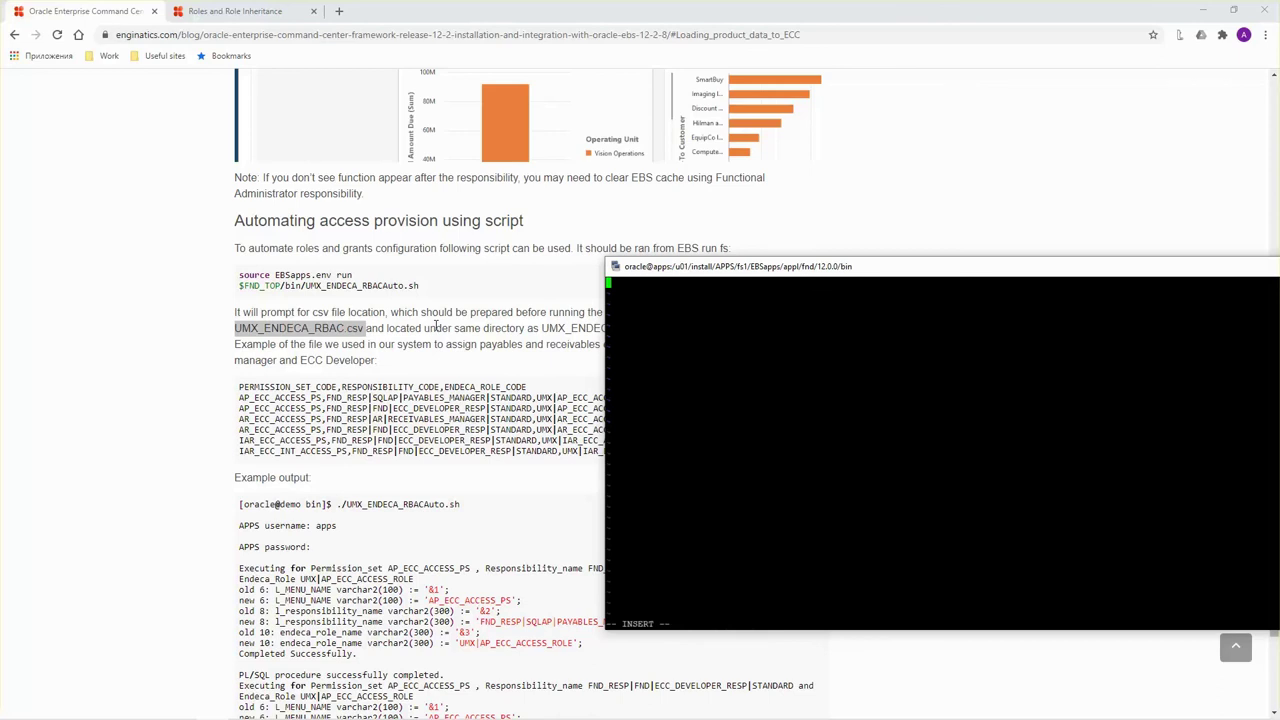
Paste the CSV header line from the blog into UMX_ENDECA_RBAC.csv.
{"action": "left_click", "coordinate": [533, 390]}
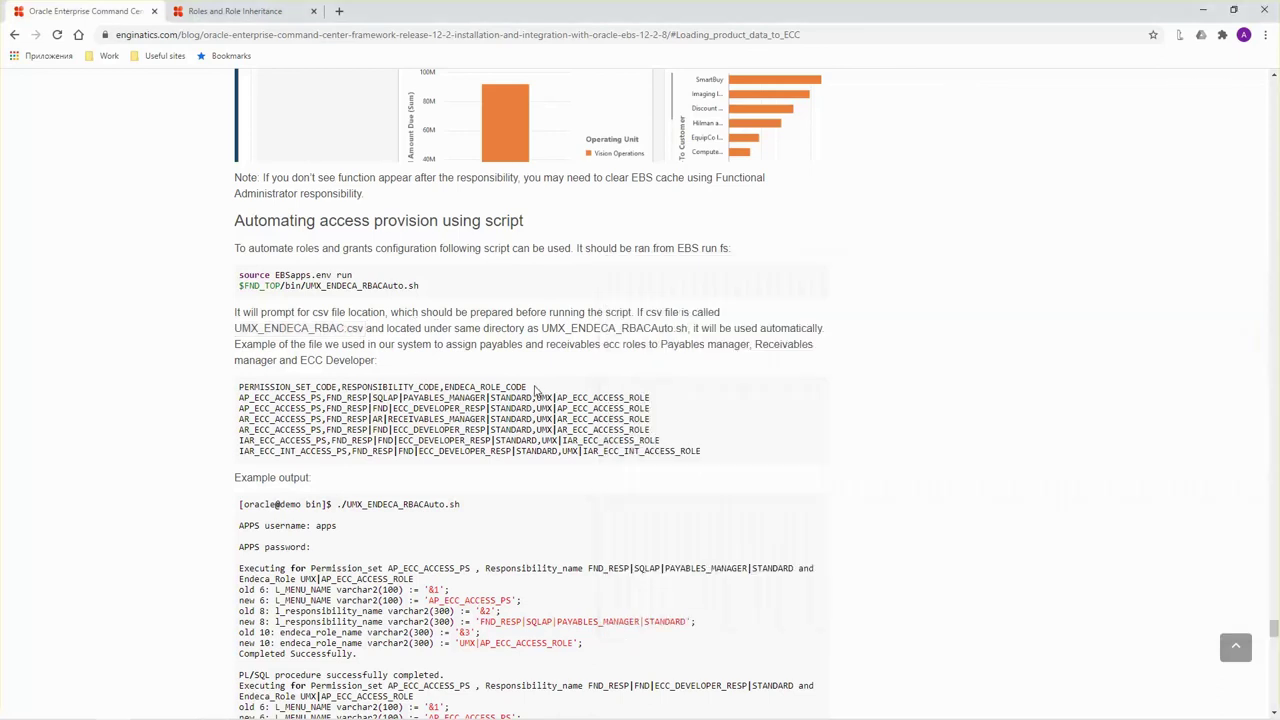
{"action": "left_click_drag", "start_coordinate": [535, 390], "coordinate": [240, 395]}
{"action": "key", "text": "ctrl+c"}
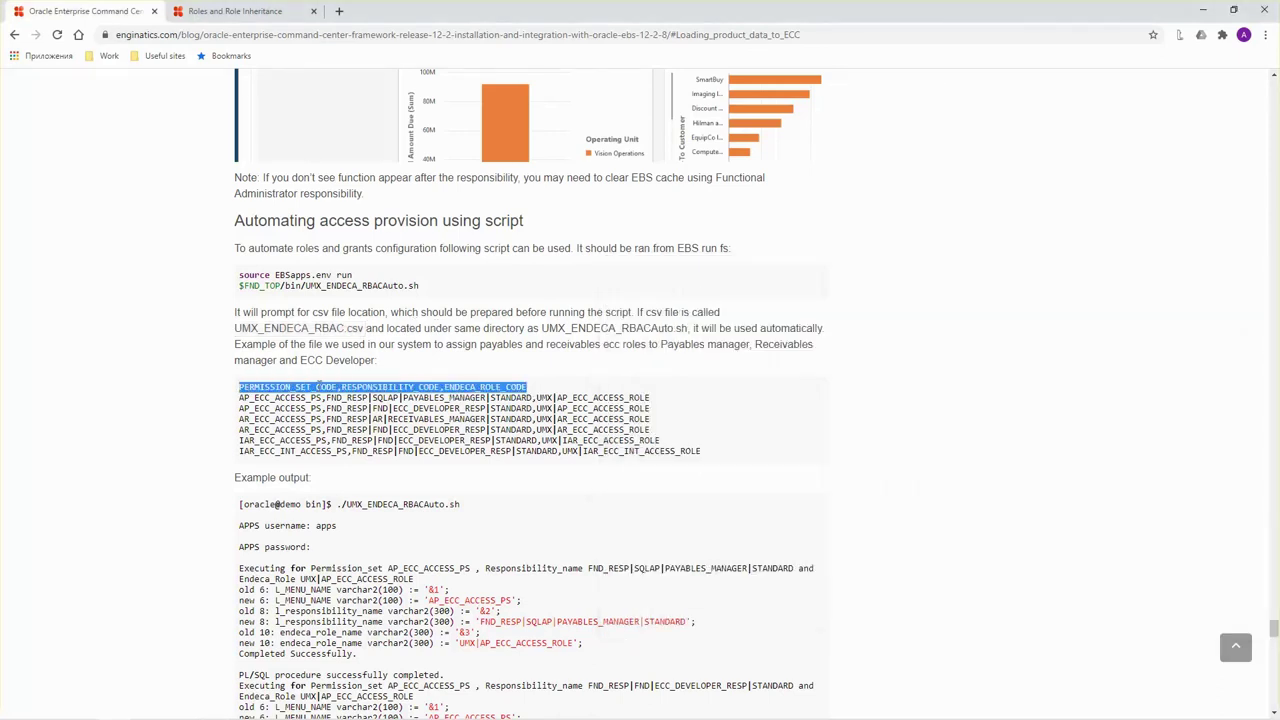
{"action": "key", "text": "alt+Tab"}
{"action": "right_click", "coordinate": [743, 356]}
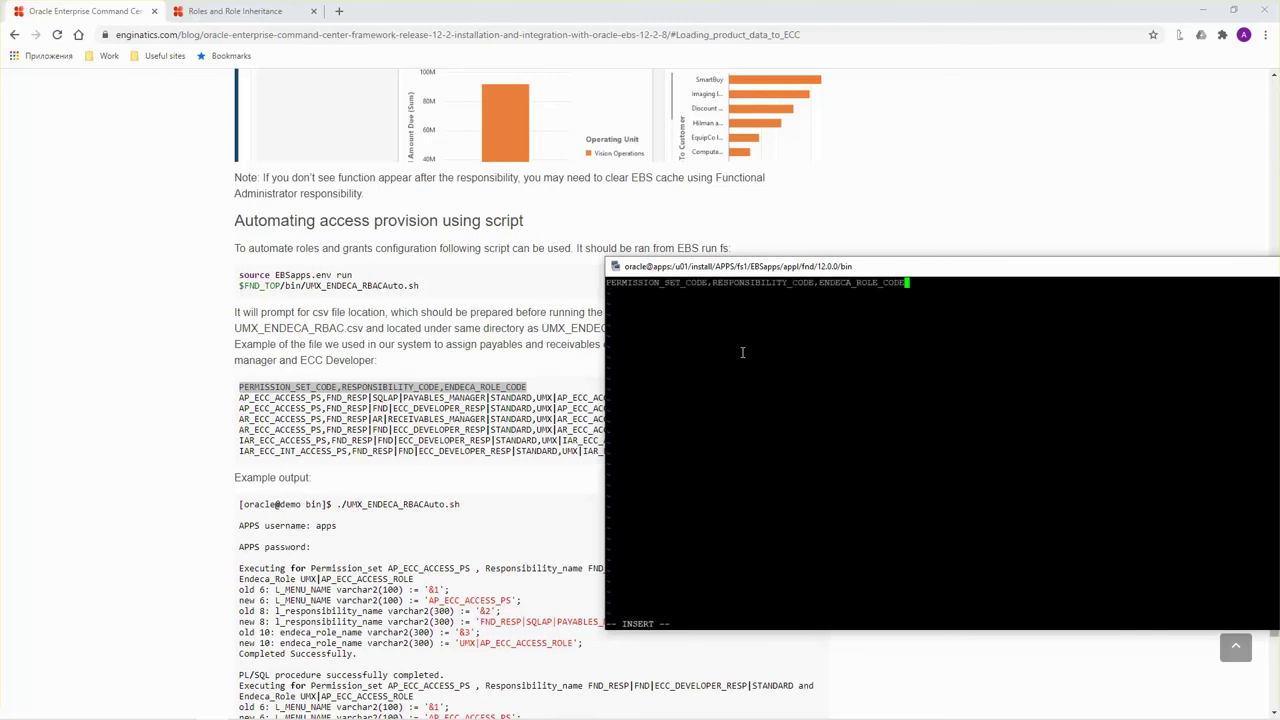
{"action": "key", "text": "Return"}
Add the two AR_ECC_ACCESS_PS rows for Receivables Manager and ECC Developer, then save with :wq.
{"action": "left_click", "coordinate": [394, 408]}
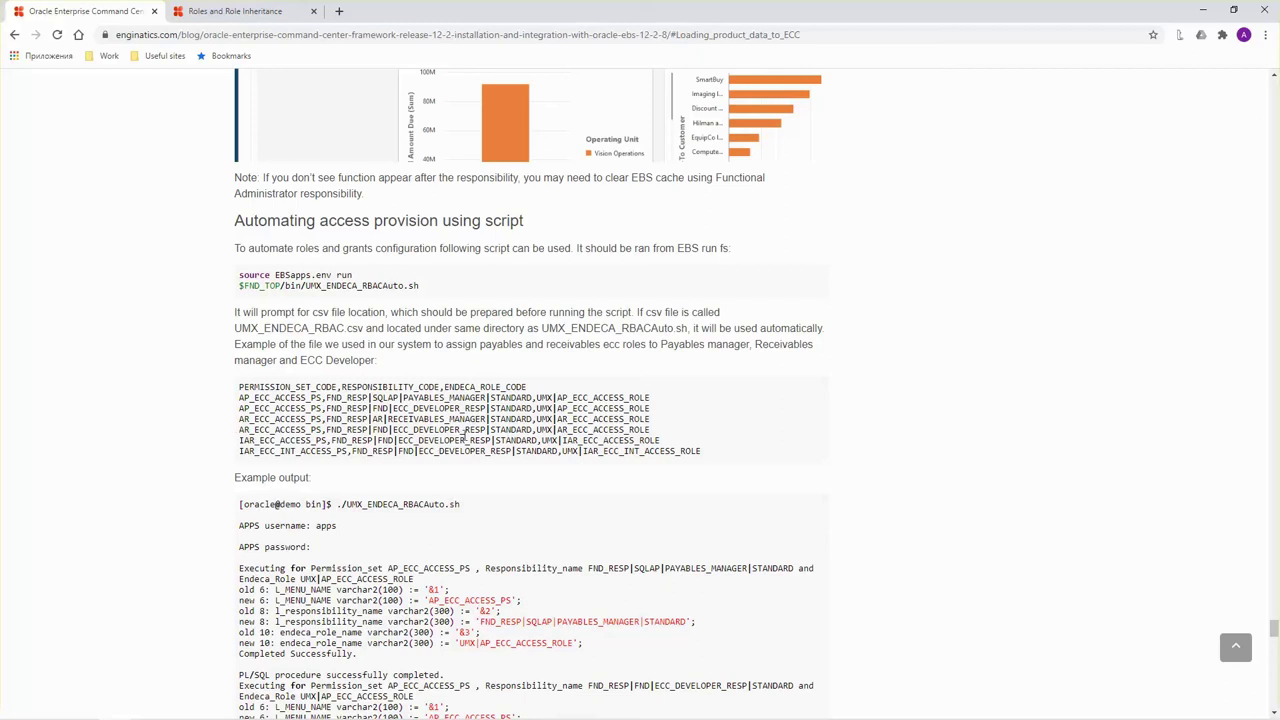
{"action": "left_click_drag", "start_coordinate": [240, 420], "coordinate": [660, 435]}
{"action": "key", "text": "ctrl+c"}
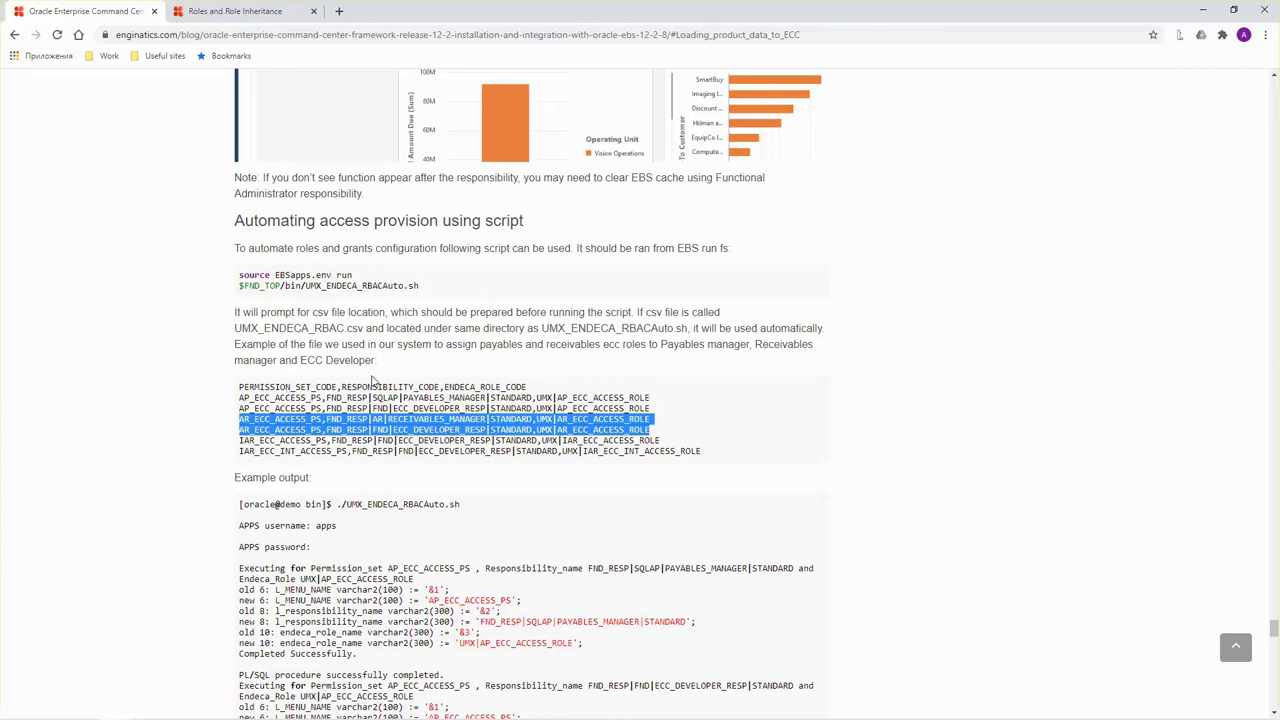
{"action": "key", "text": "alt+Tab"}
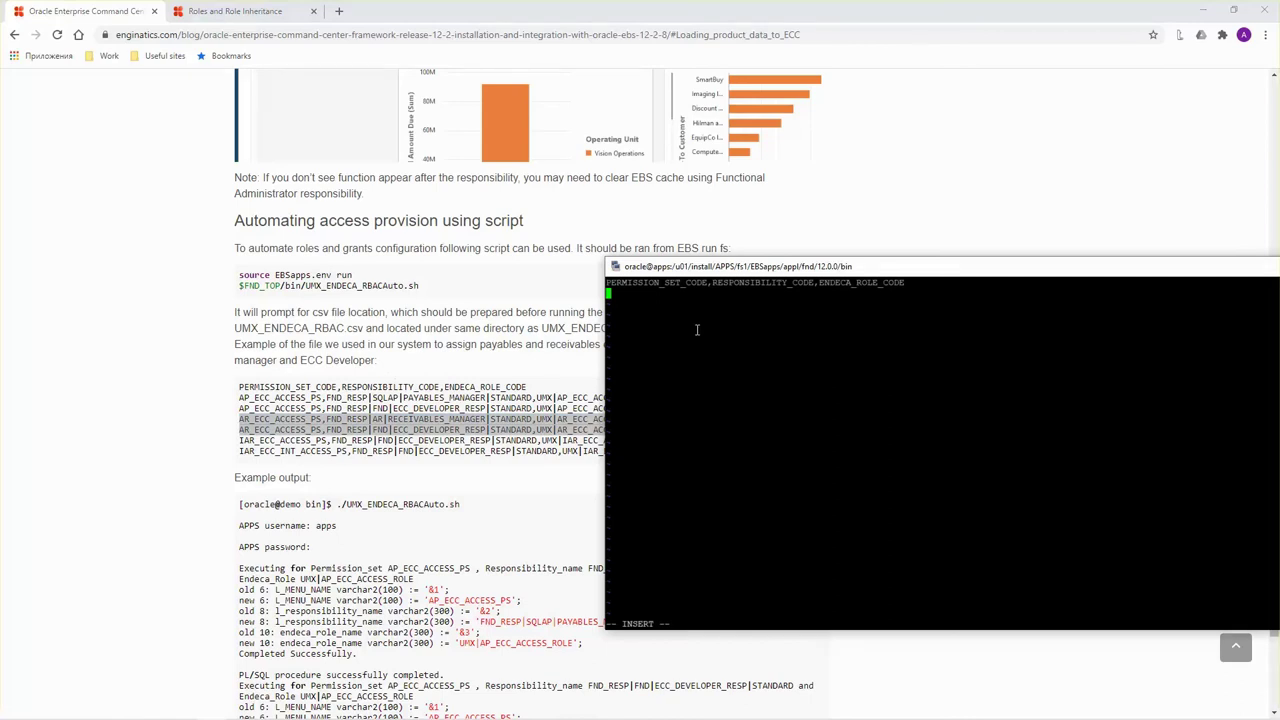
{"action": "right_click", "coordinate": [697, 330]}
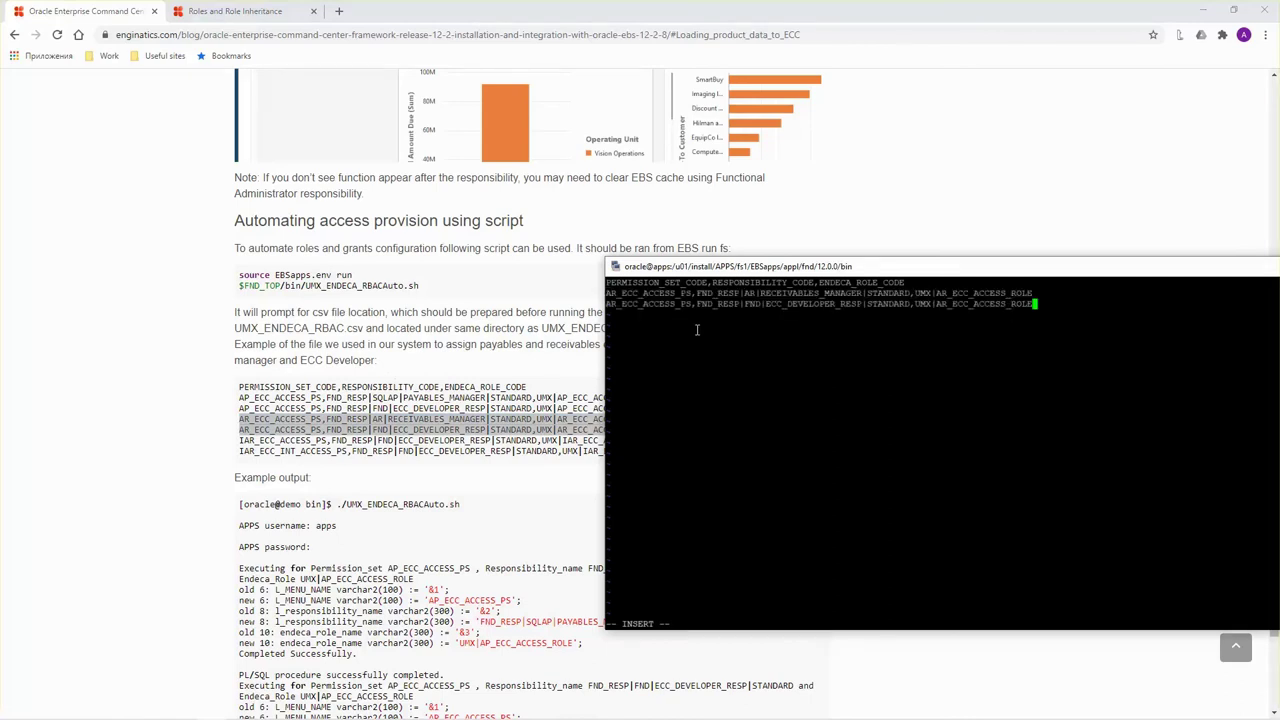
{"action": "key", "text": "Escape"}
{"action": "type", "text": ":wq"}
{"action": "key", "text": "Return"}
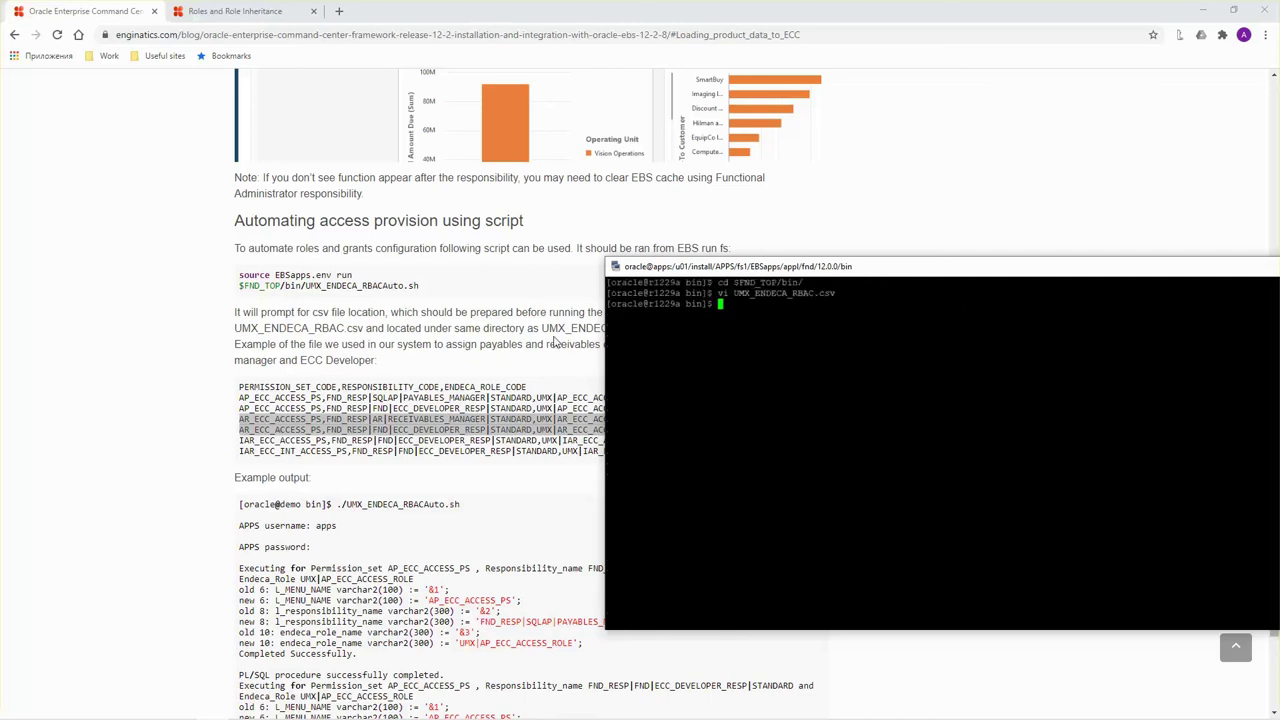
Check Receivables Manager in the role hierarchy, then return to the blog with the terminal in front.
{"action": "left_click", "coordinate": [195, 9]}
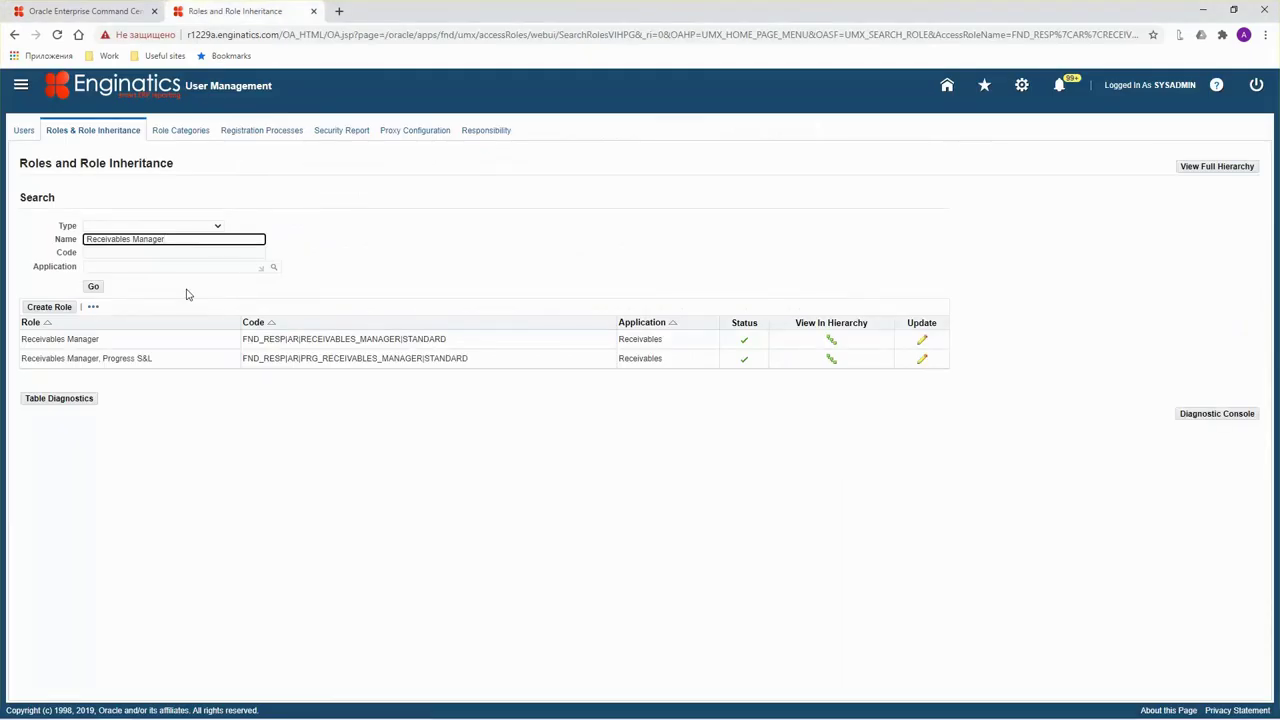
{"action": "left_click", "coordinate": [94, 289]}
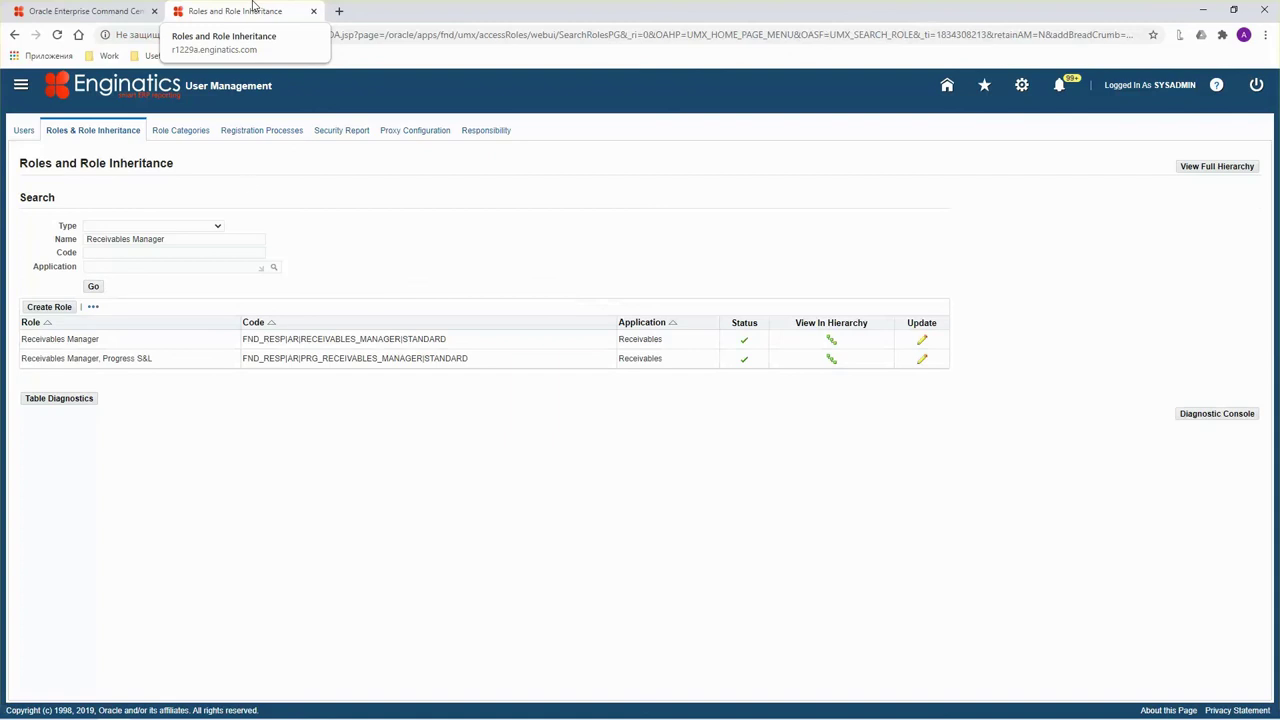
{"action": "left_click", "coordinate": [831, 340]}
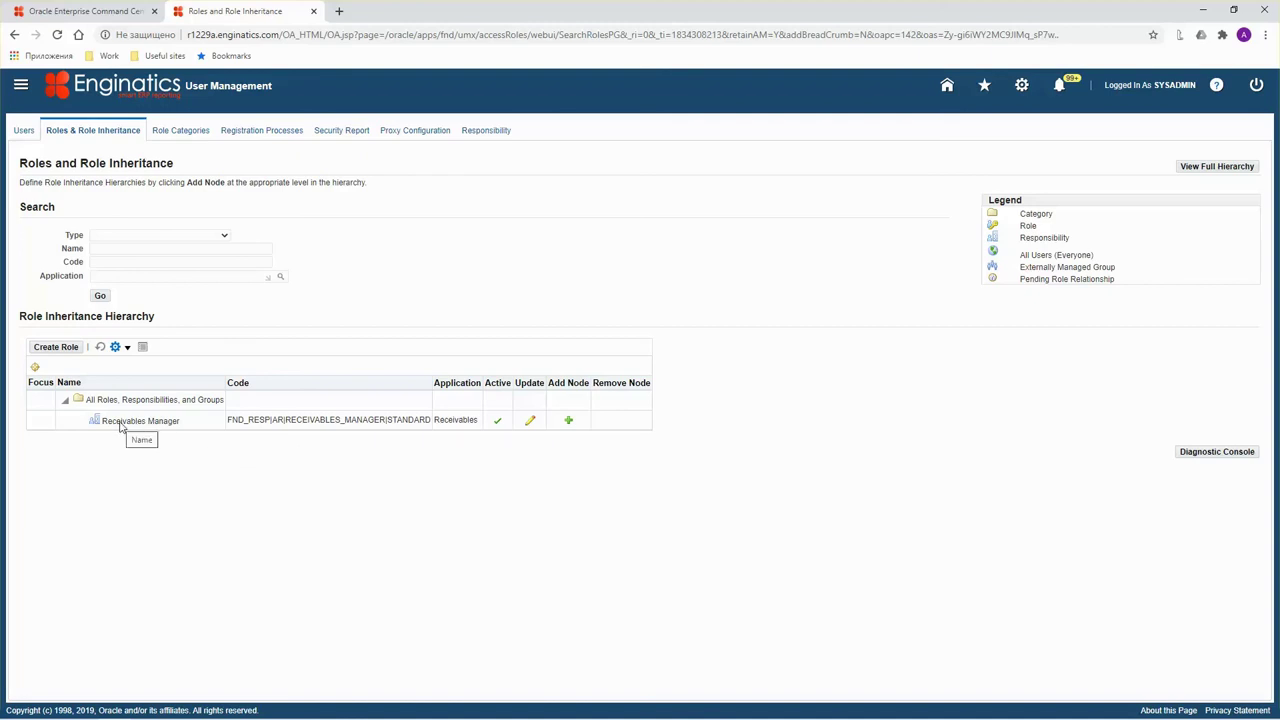
{"action": "left_click", "coordinate": [104, 9]}
{"action": "key", "text": "alt+Tab"}
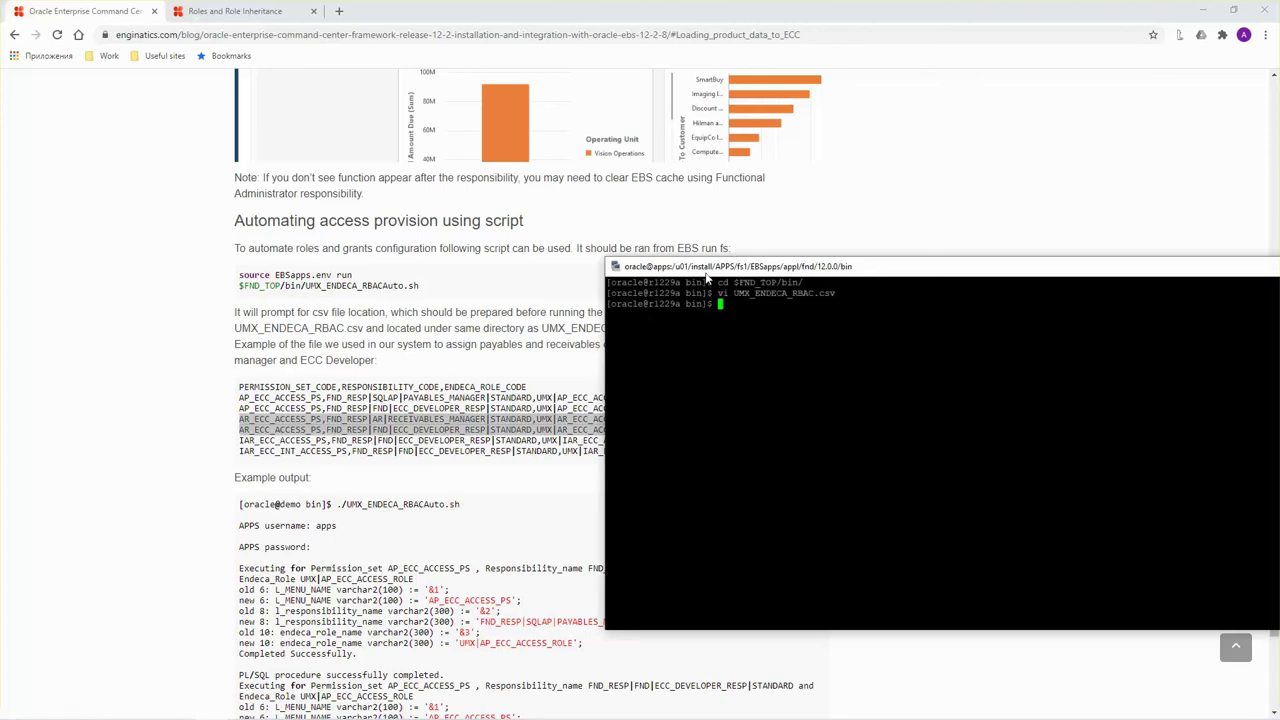
Run ./UMX_ENDECA_RBACAuto.sh in the terminal, pasting the script name from the blog.
{"action": "left_click_drag", "start_coordinate": [708, 269], "coordinate": [659, 303]}
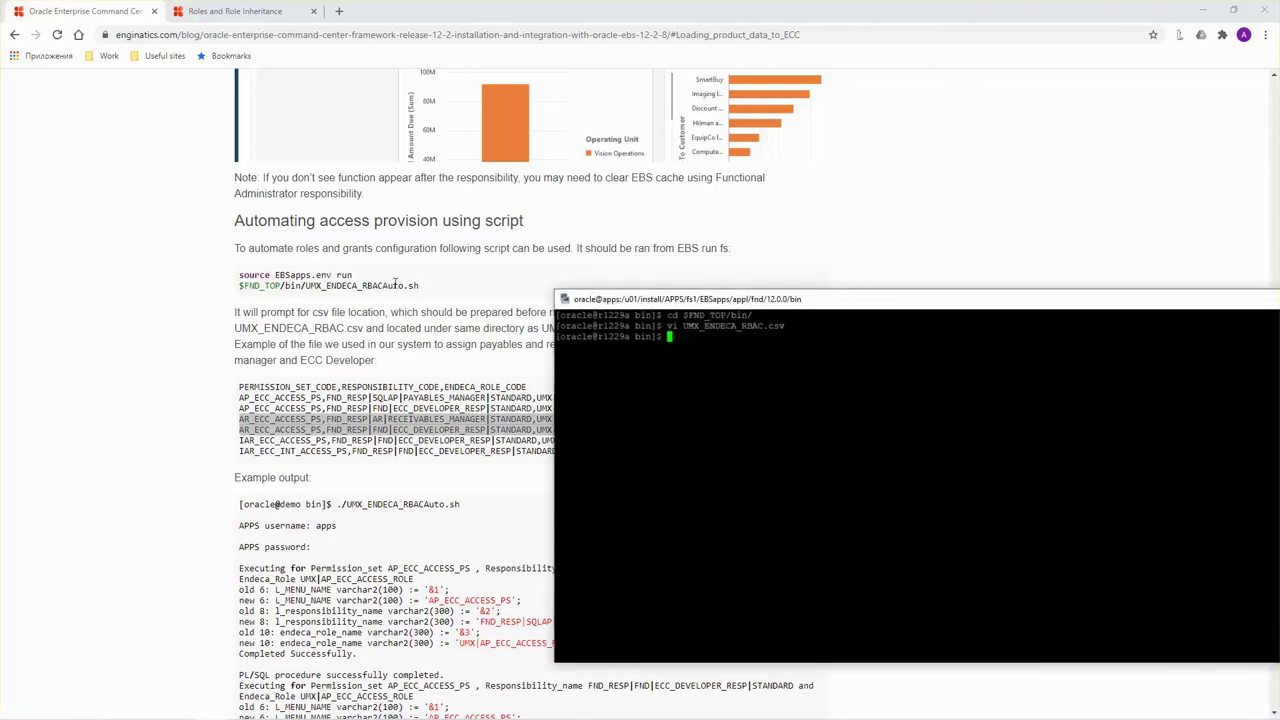
{"action": "left_click_drag", "start_coordinate": [419, 286], "coordinate": [307, 287]}
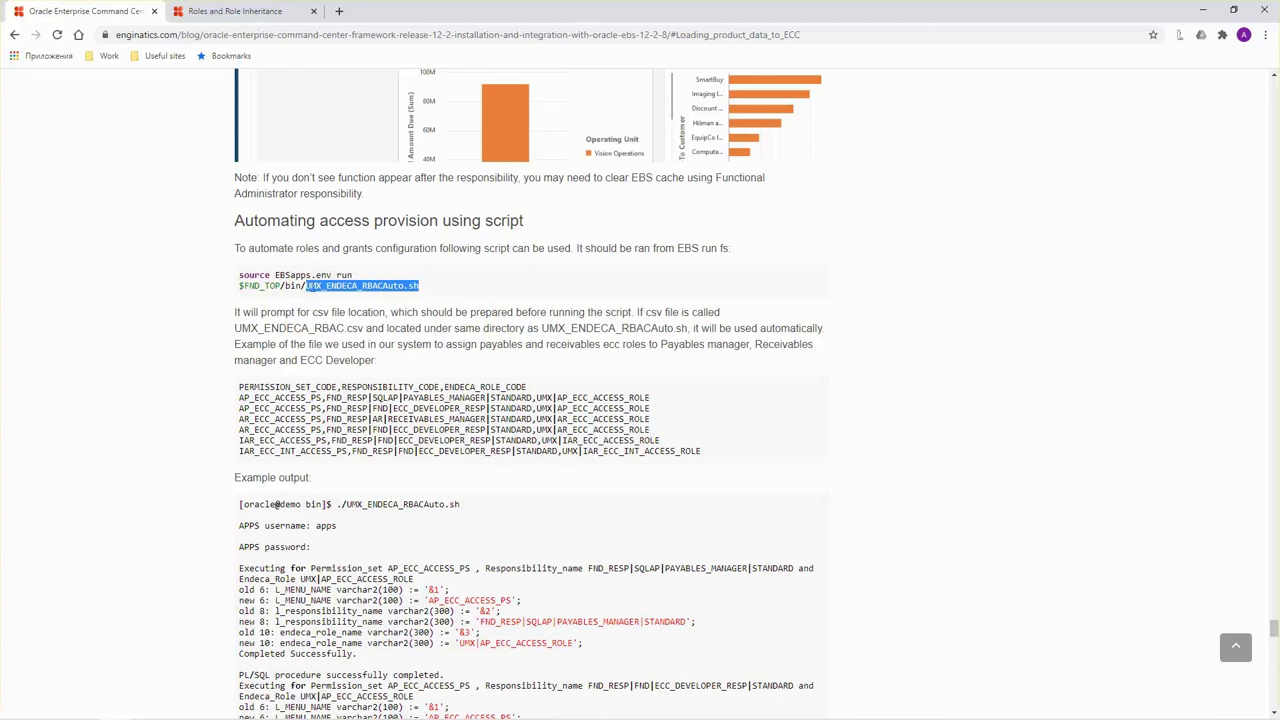
{"action": "key", "text": "alt+Tab"}
{"action": "type", "text": "./"}
{"action": "right_click", "coordinate": [749, 398]}
{"action": "key", "text": "Return"}
Sign in as apps so the script grants AR_ECC_ACCESS_PS, and review its successful output.
{"action": "type", "text": "apps"}
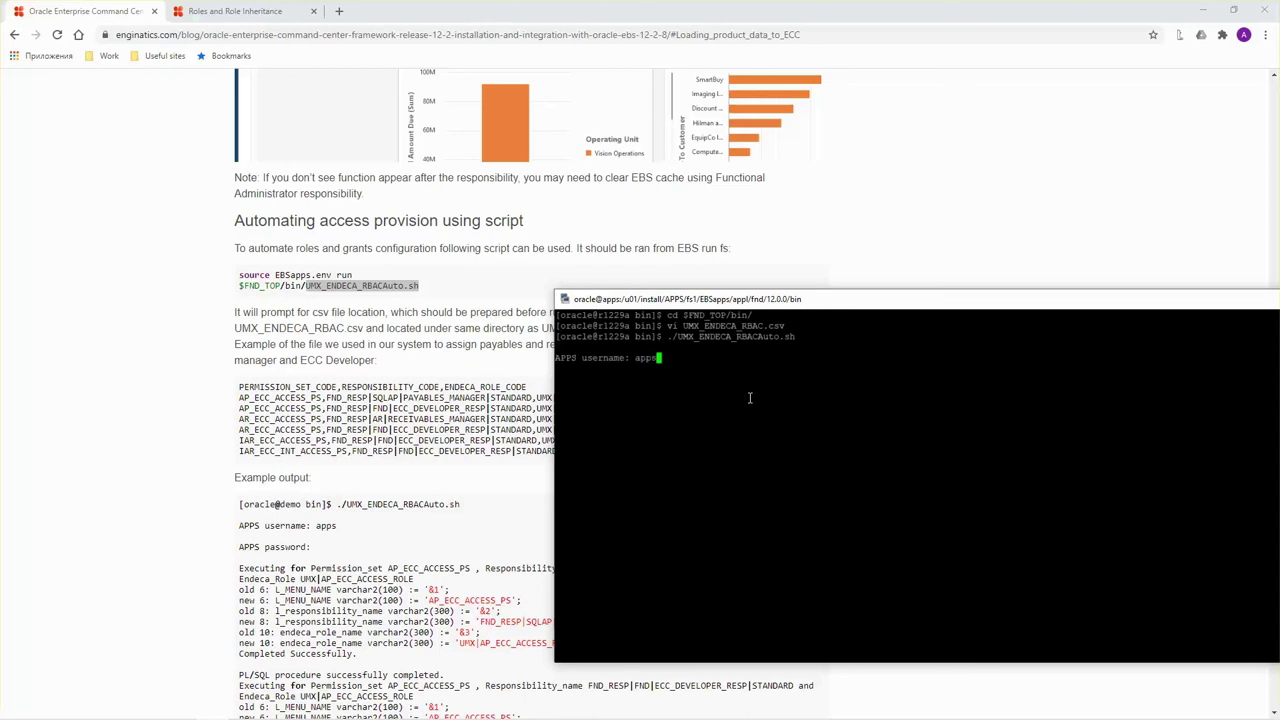
{"action": "key", "text": "Return"}
{"action": "key", "text": "Return"}
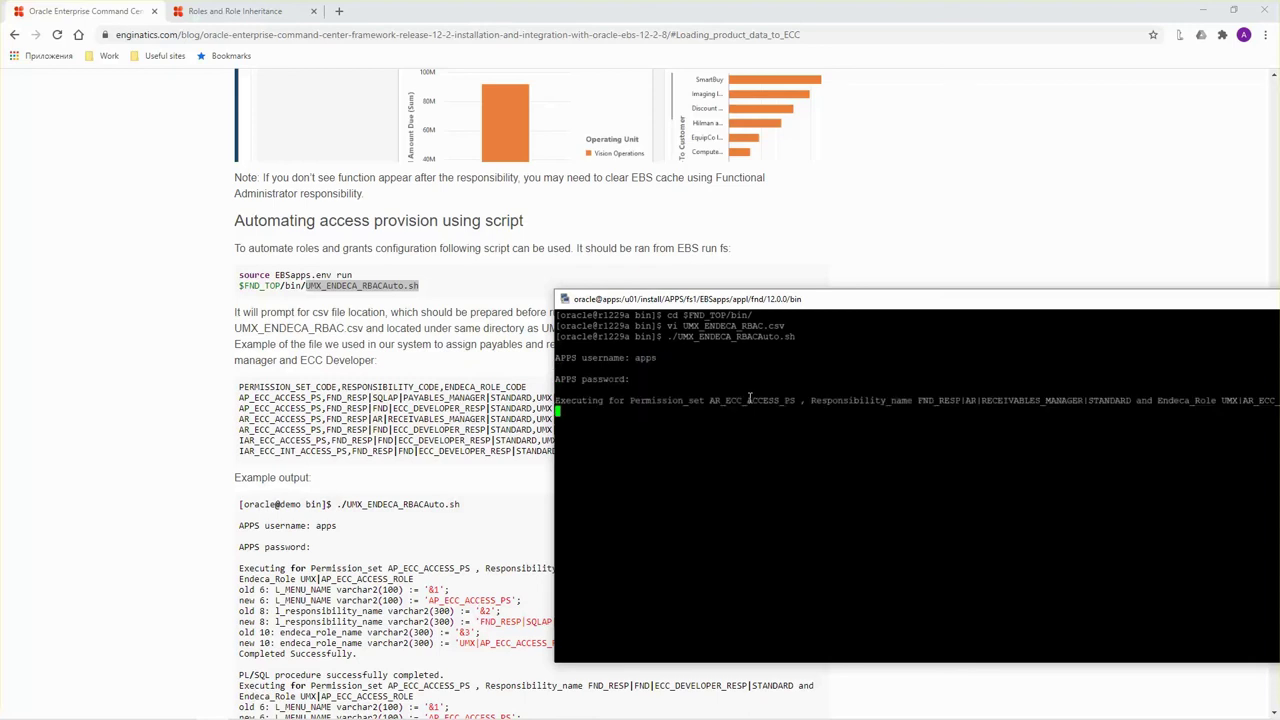
{"action": "left_click_drag", "start_coordinate": [735, 304], "coordinate": [552, 283]}
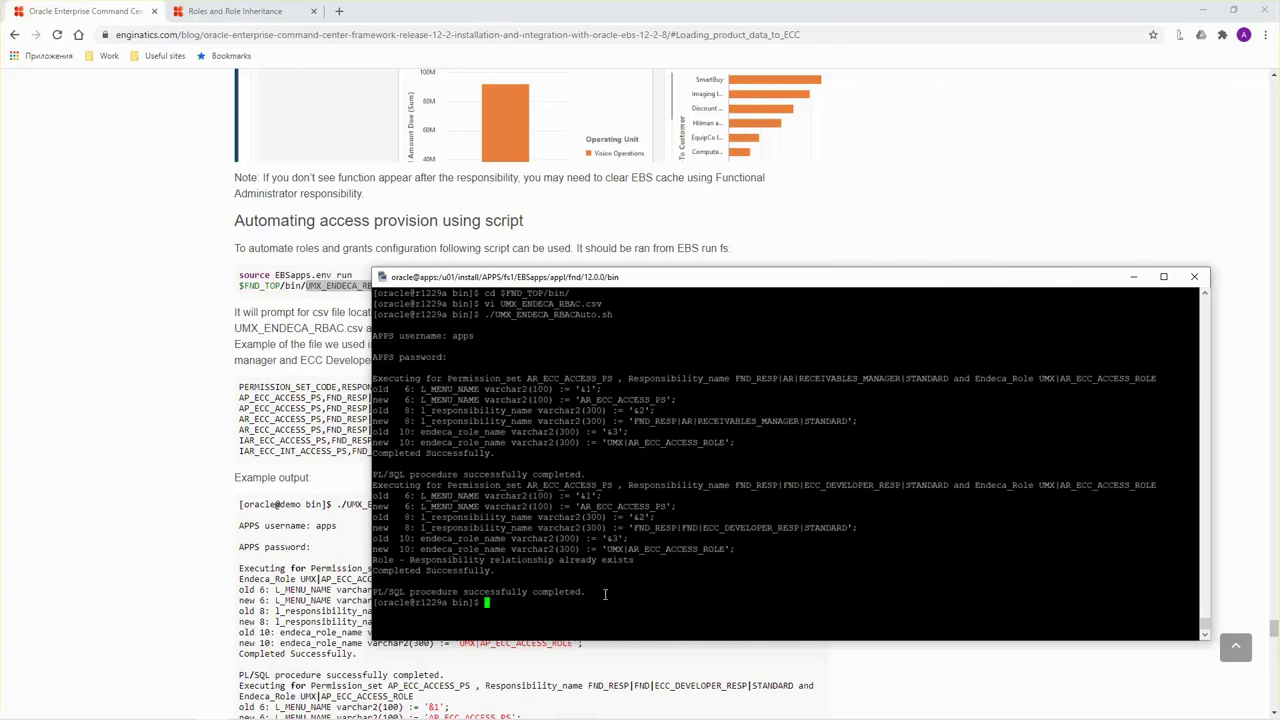
{"action": "left_click", "coordinate": [258, 18]}
Search roles for Receivables Manager and open its Receivables ECC Access Role to verify the grants.
{"action": "left_click_drag", "start_coordinate": [198, 423], "coordinate": [100, 422]}
{"action": "key", "text": "ctrl+c"}
{"action": "left_click", "coordinate": [123, 252]}
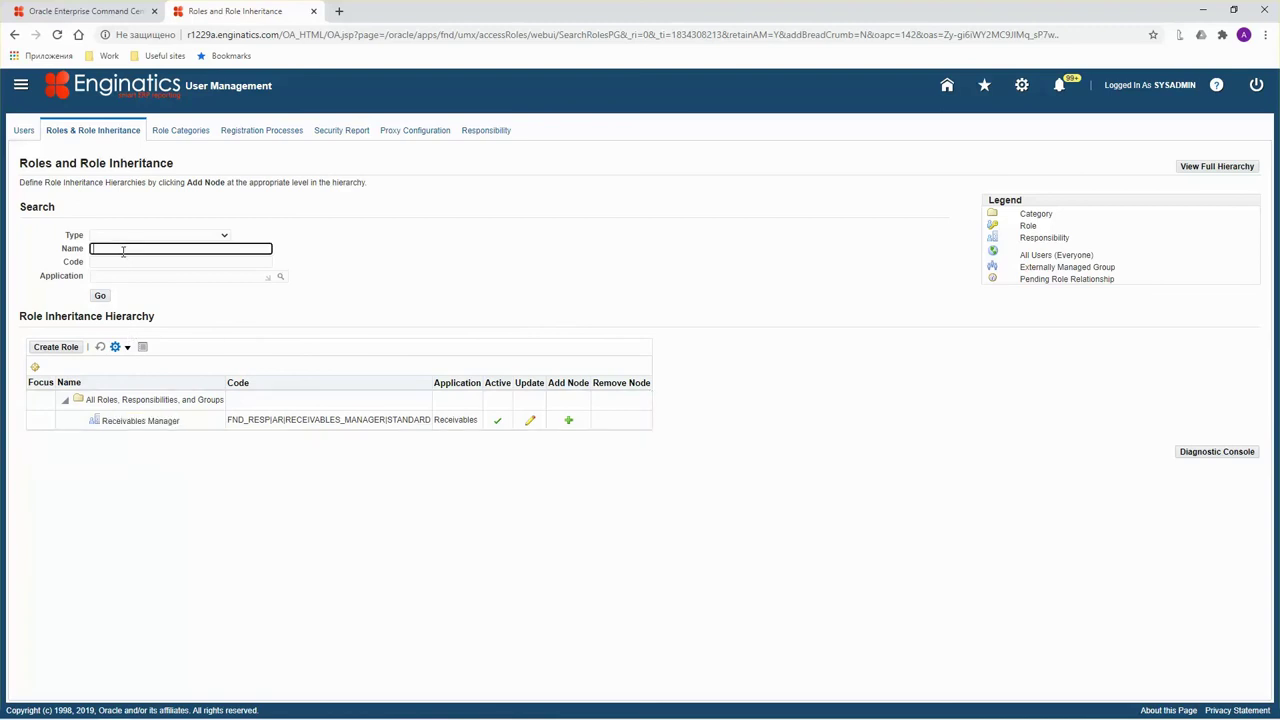
{"action": "key", "text": "ctrl+v"}
{"action": "left_click", "coordinate": [100, 296]}
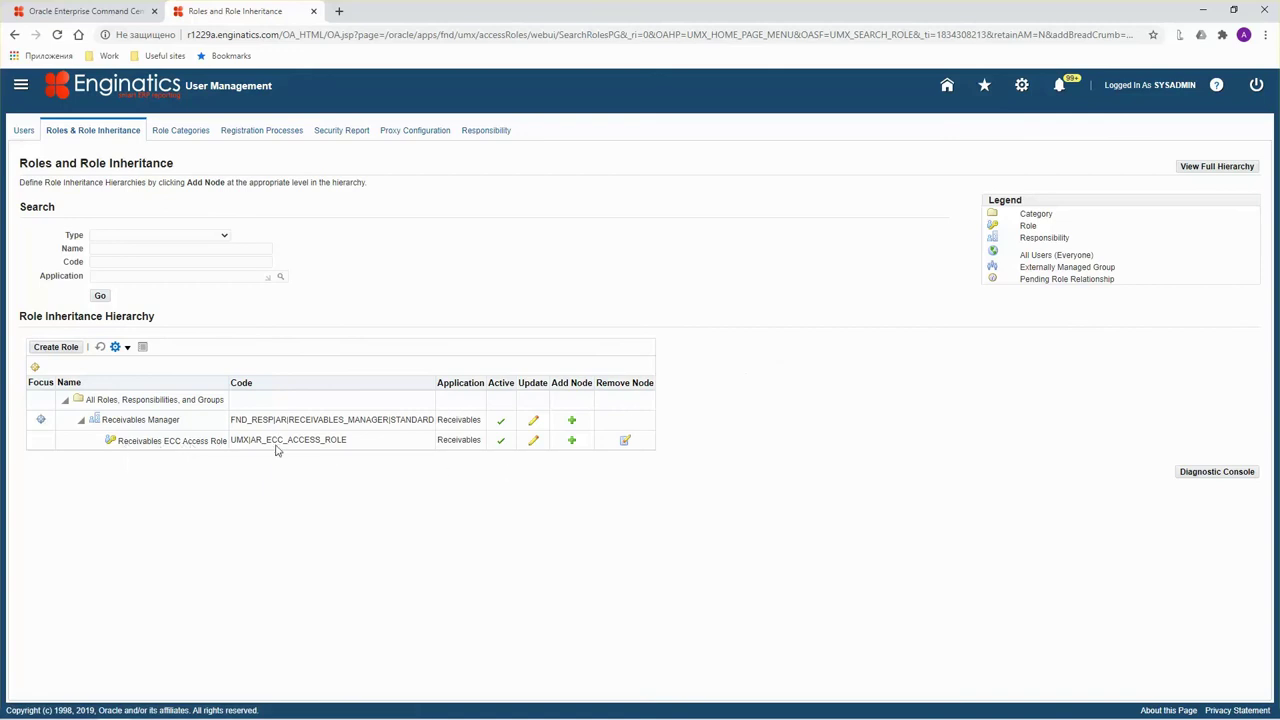
{"action": "left_click", "coordinate": [534, 442]}
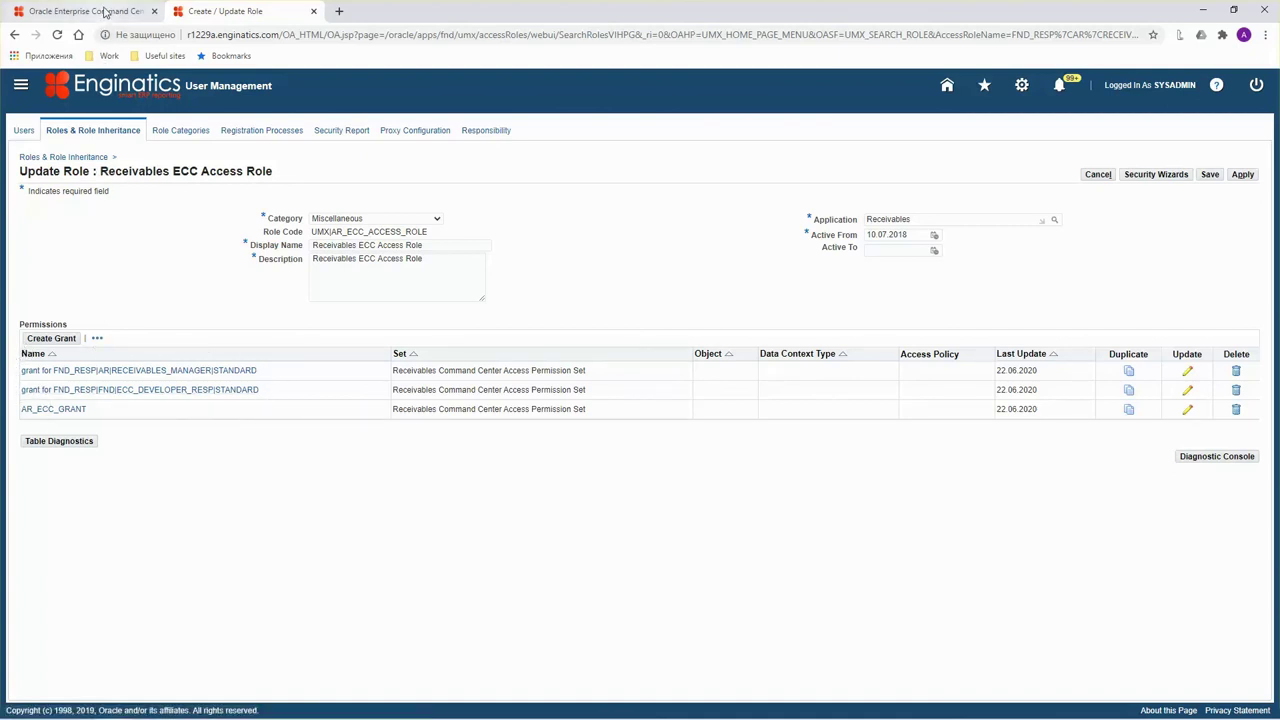
{"action": "left_click", "coordinate": [100, 12]}
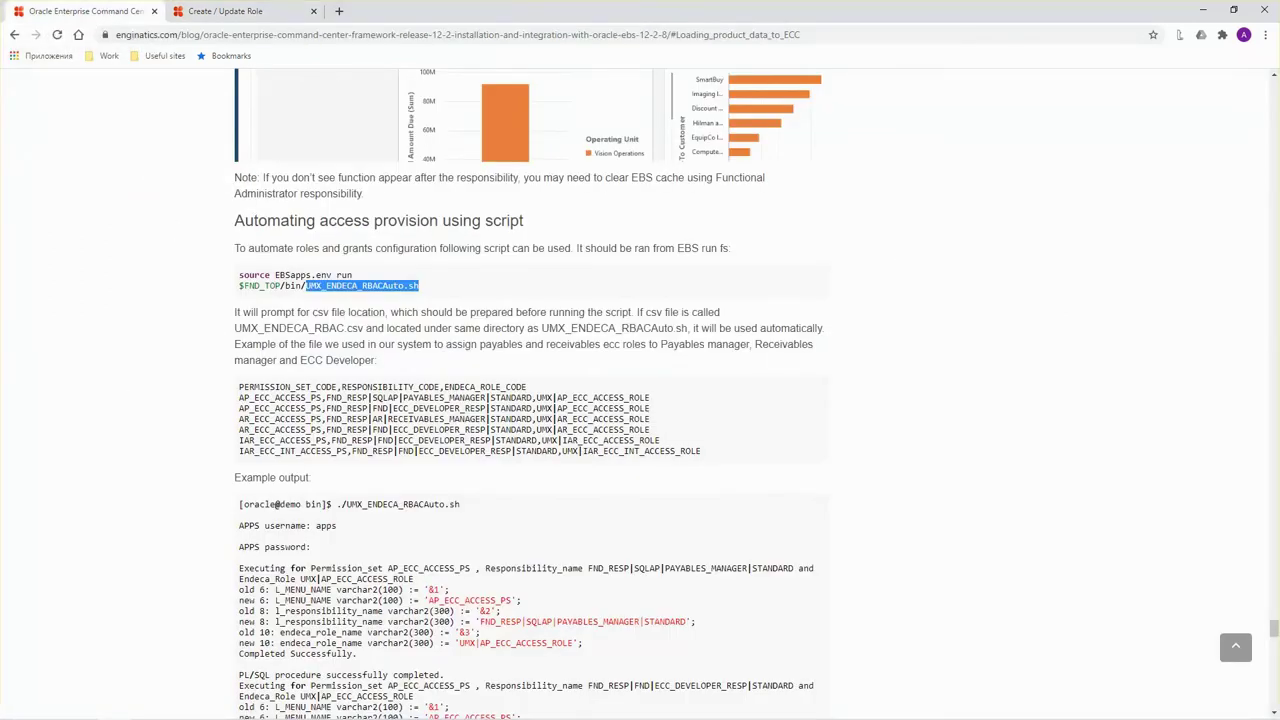
Scroll the blog past the Access provision table to the Clear cache and Conclusion sections.
{"action": "scroll", "coordinate": [640, 400], "scroll_direction": "down", "scroll_amount": 10}
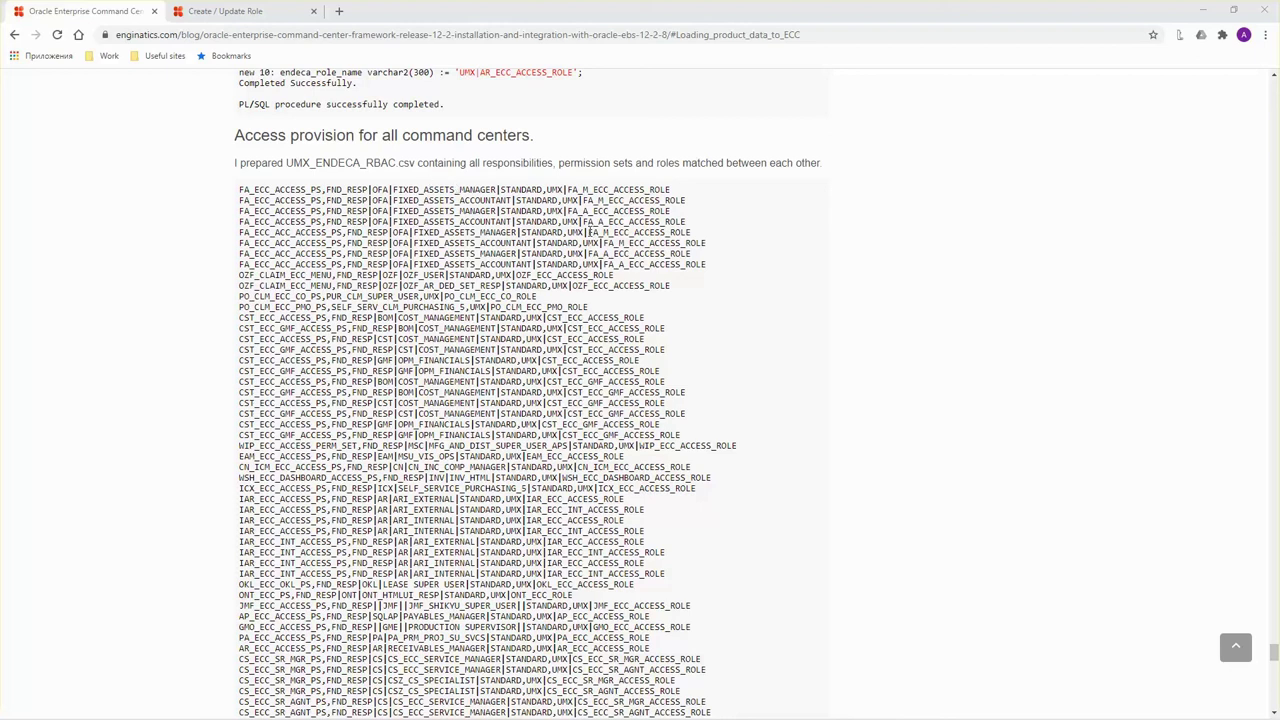
{"action": "scroll", "coordinate": [405, 216], "scroll_direction": "down", "scroll_amount": 2}
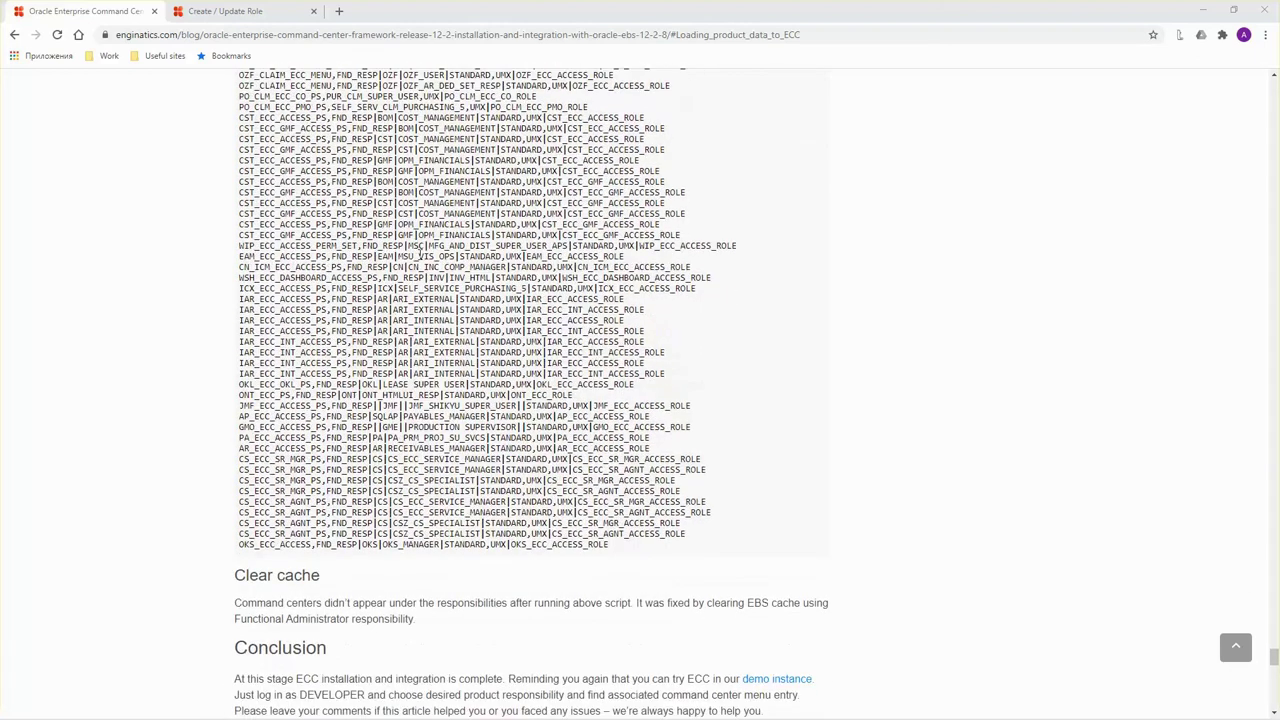
{"action": "scroll", "coordinate": [419, 258], "scroll_direction": "up", "scroll_amount": 1}
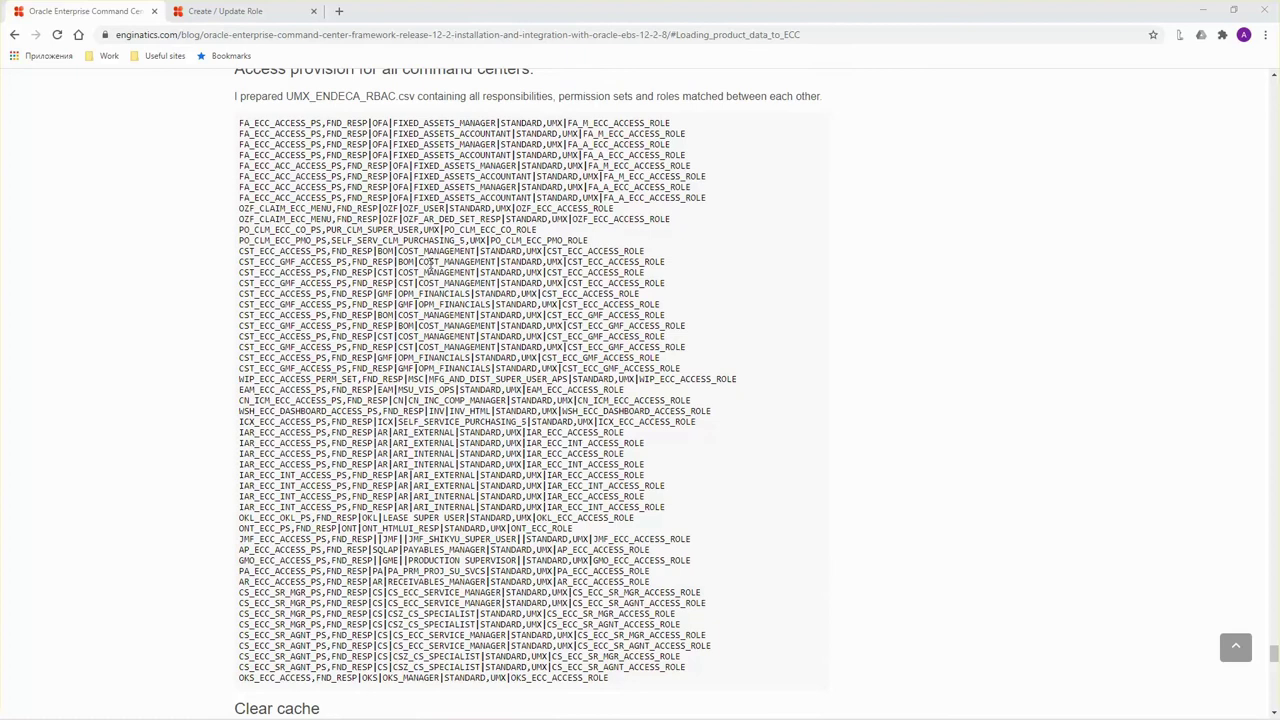
{"action": "scroll", "coordinate": [437, 258], "scroll_direction": "down", "scroll_amount": 1}
{"action": "left_click_drag", "start_coordinate": [430, 290], "coordinate": [420, 432]}
{"action": "left_click", "coordinate": [414, 452]}
{"action": "scroll", "coordinate": [412, 452], "scroll_direction": "down", "scroll_amount": 4}
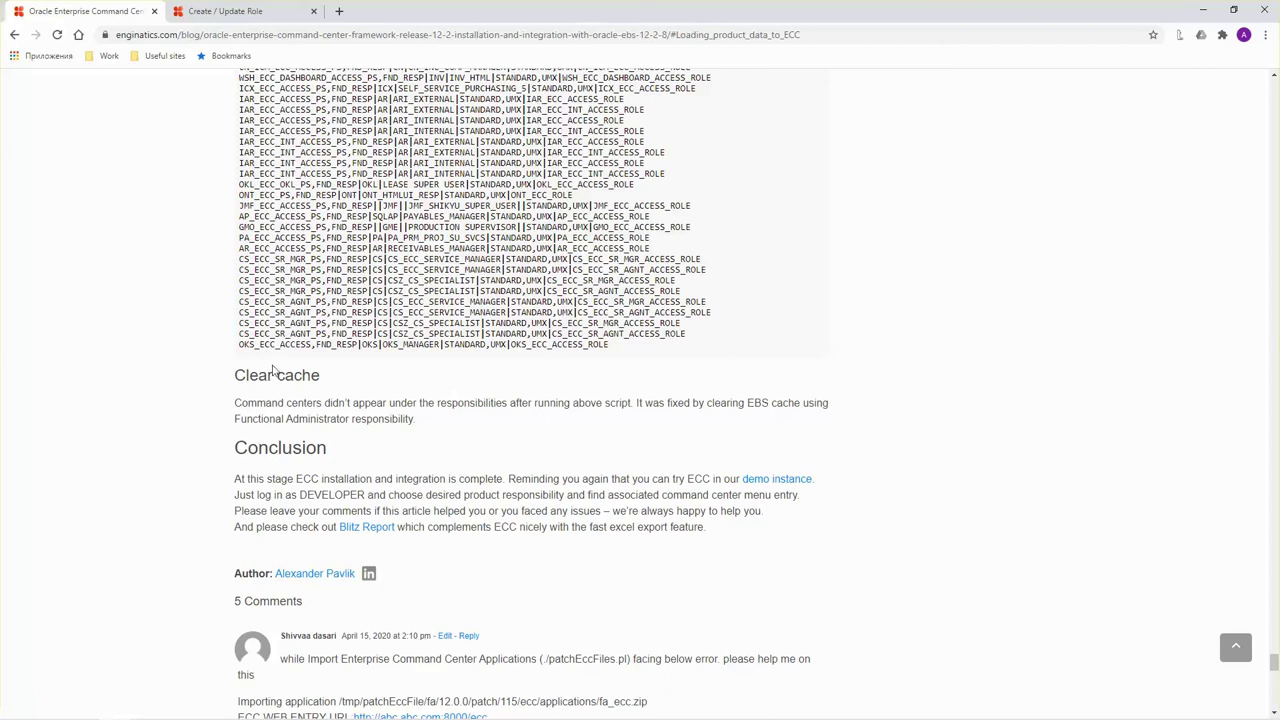
{"action": "scroll", "coordinate": [360, 260], "scroll_direction": "down", "scroll_amount": 1}
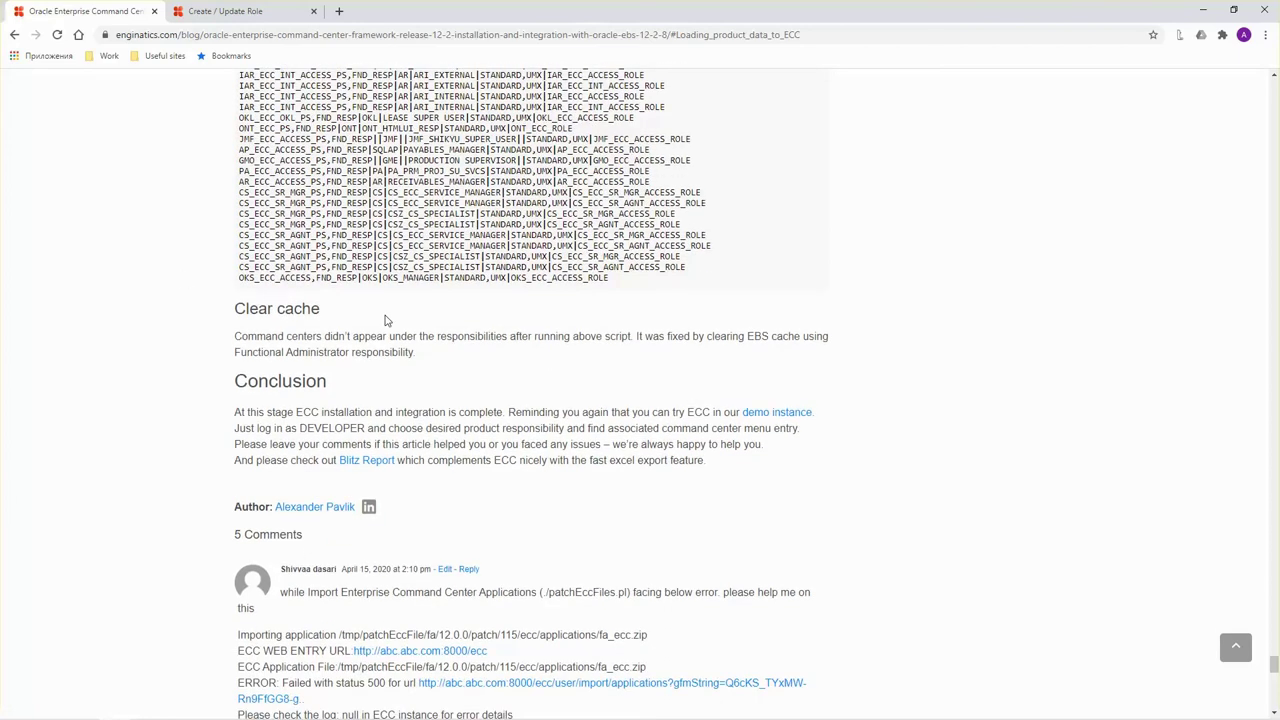